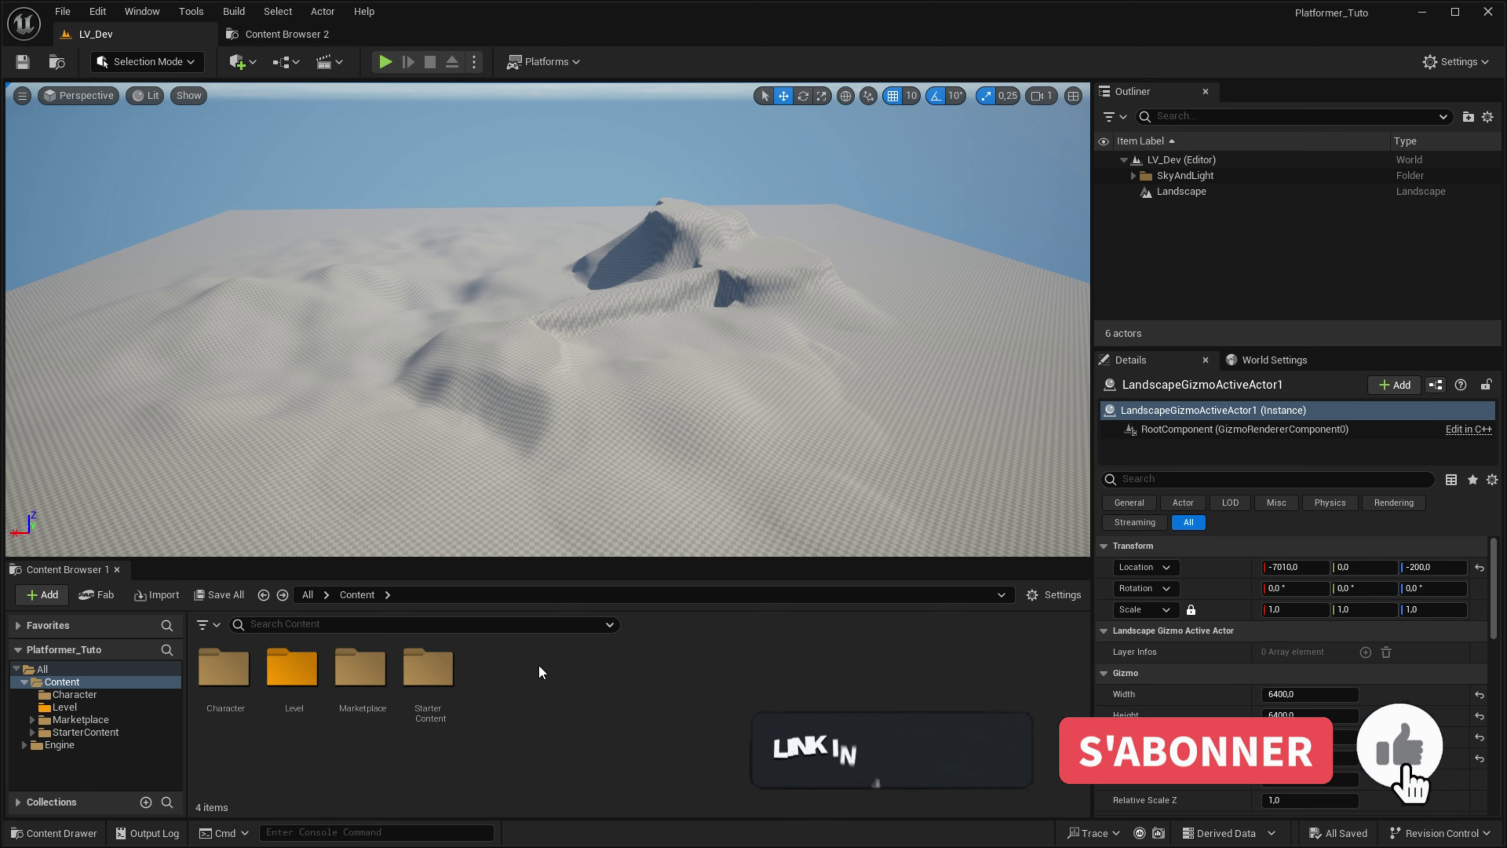
Step: In Content Browser 2, create a new Material in the Content folder named M_Landscape
click(305, 33)
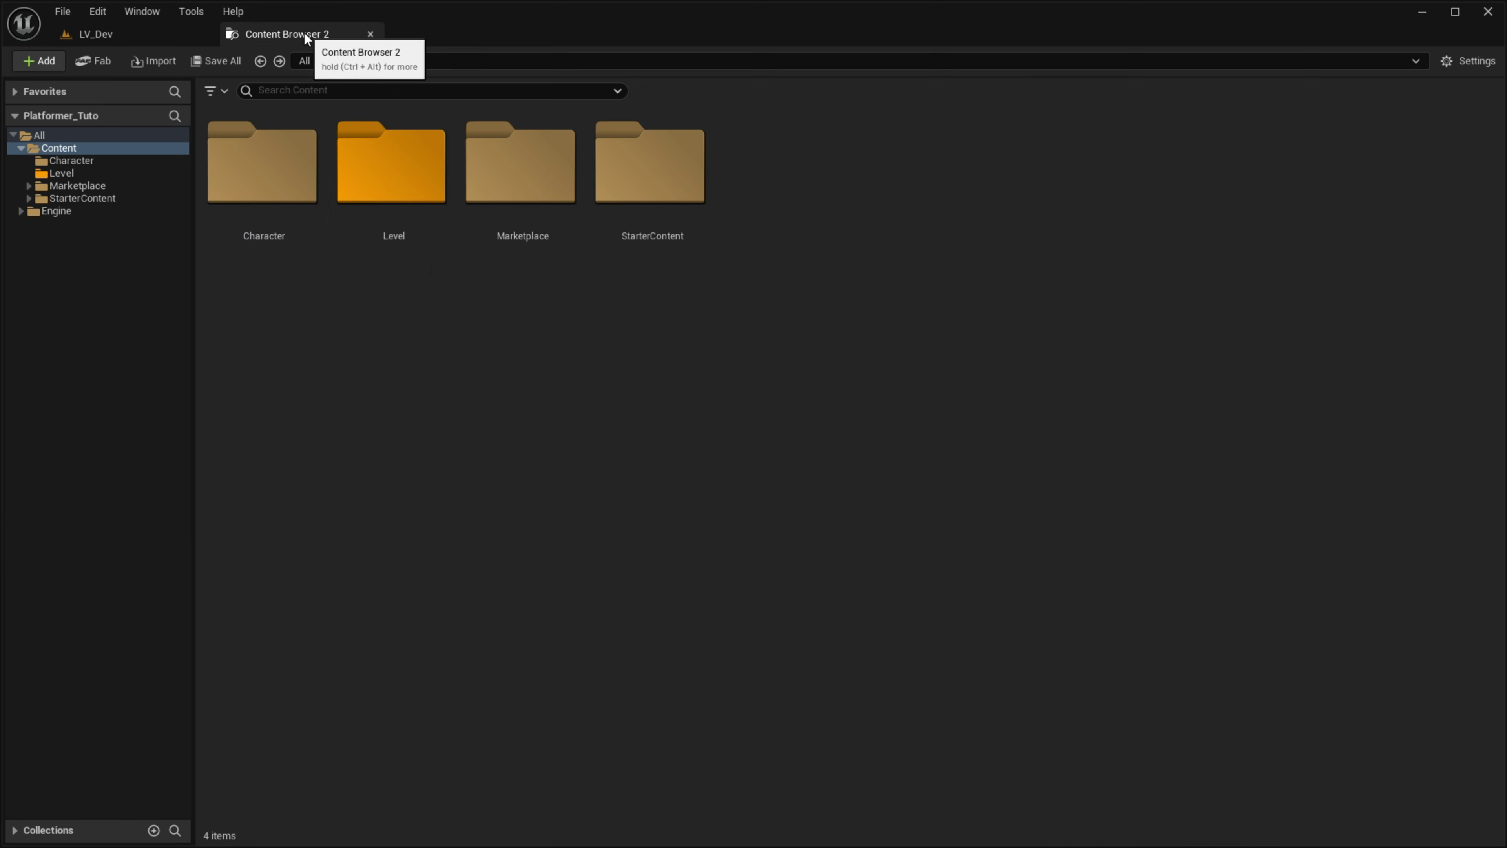
right_click(817, 169)
click(868, 392)
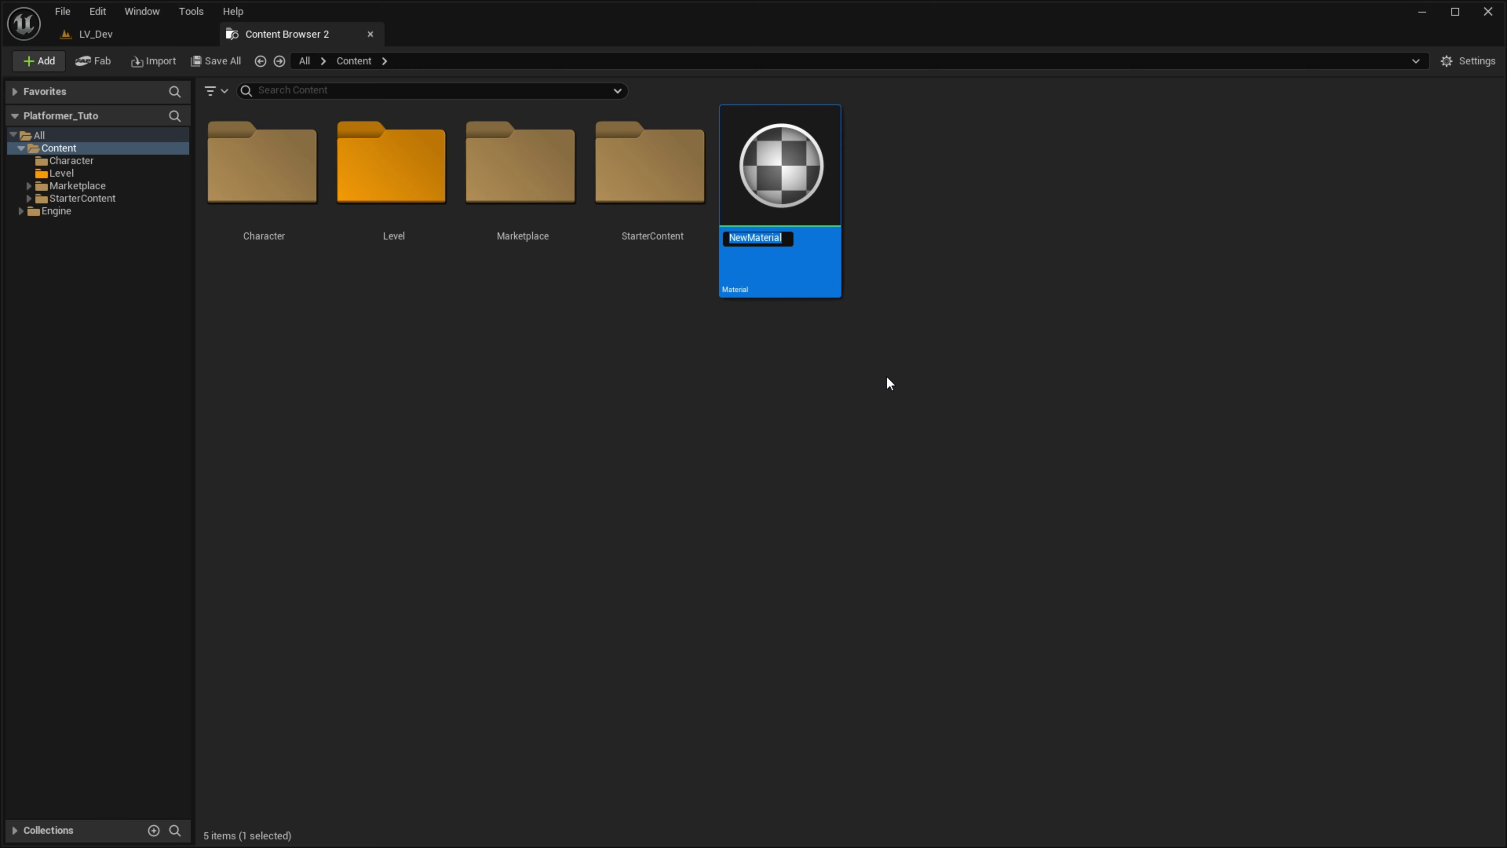
text(M_)
text(Landsca)
text(pe)
Step: Confirm the M_Landscape name, open its material editor maximized, and dock it in the main window
key(Return)
double_click(812, 220)
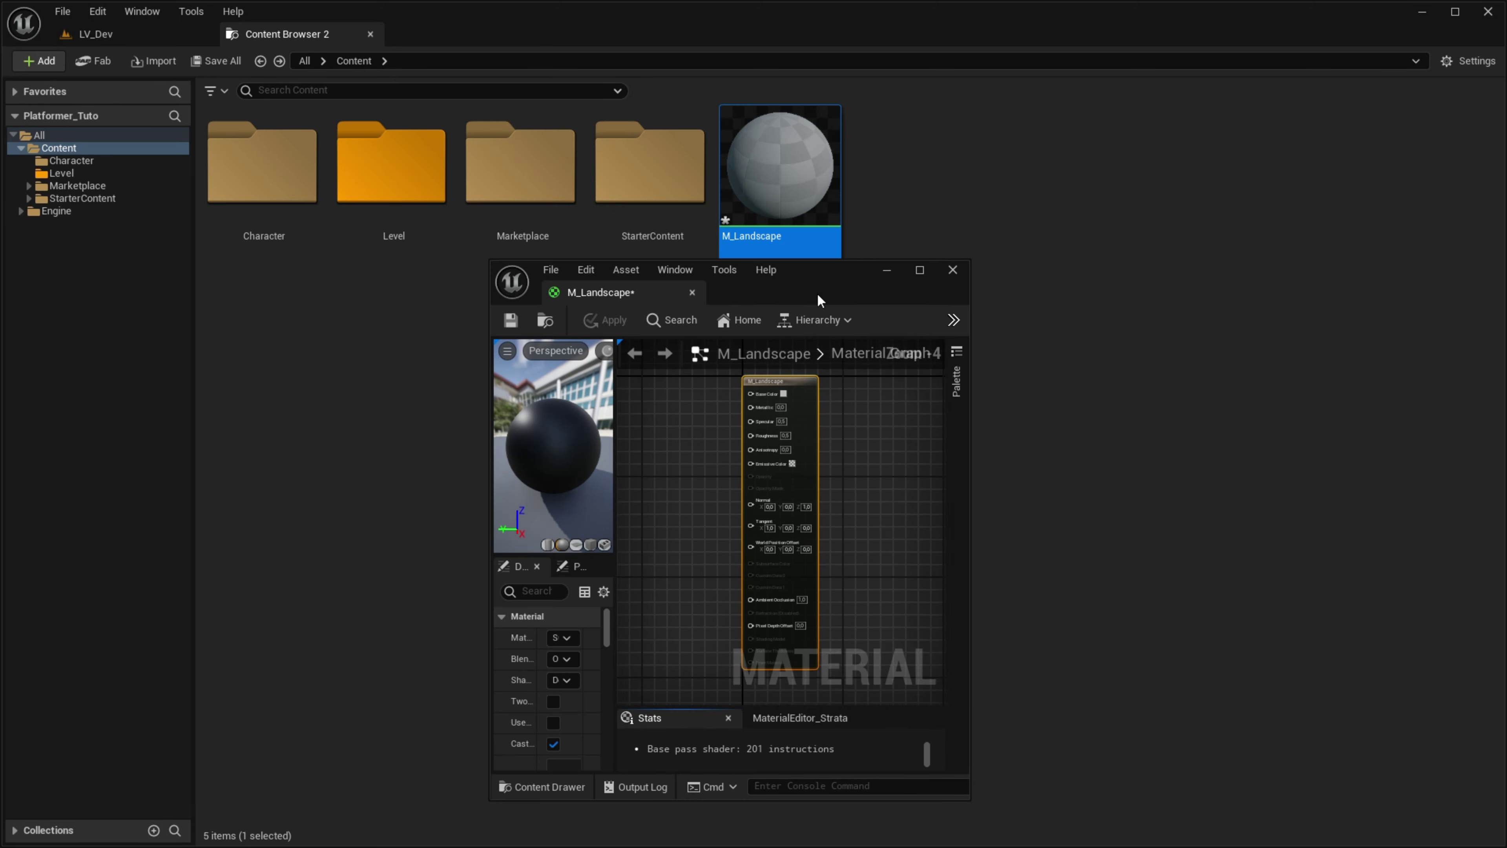
mouse_move(579, 291)
mouse_down()
mouse_move(441, 34)
mouse_move(374, 110)
mouse_up()
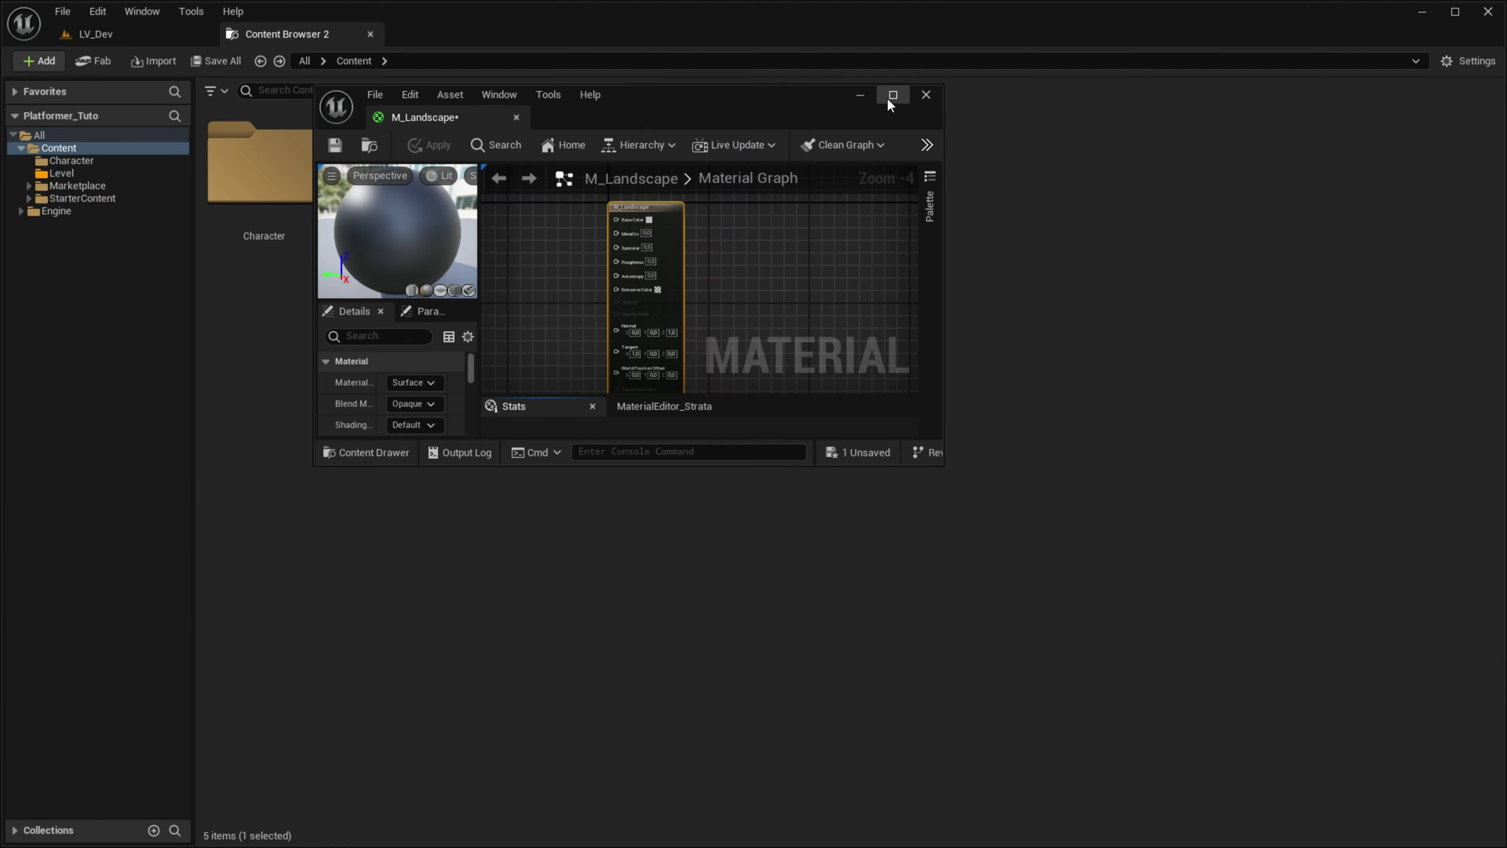
click(894, 98)
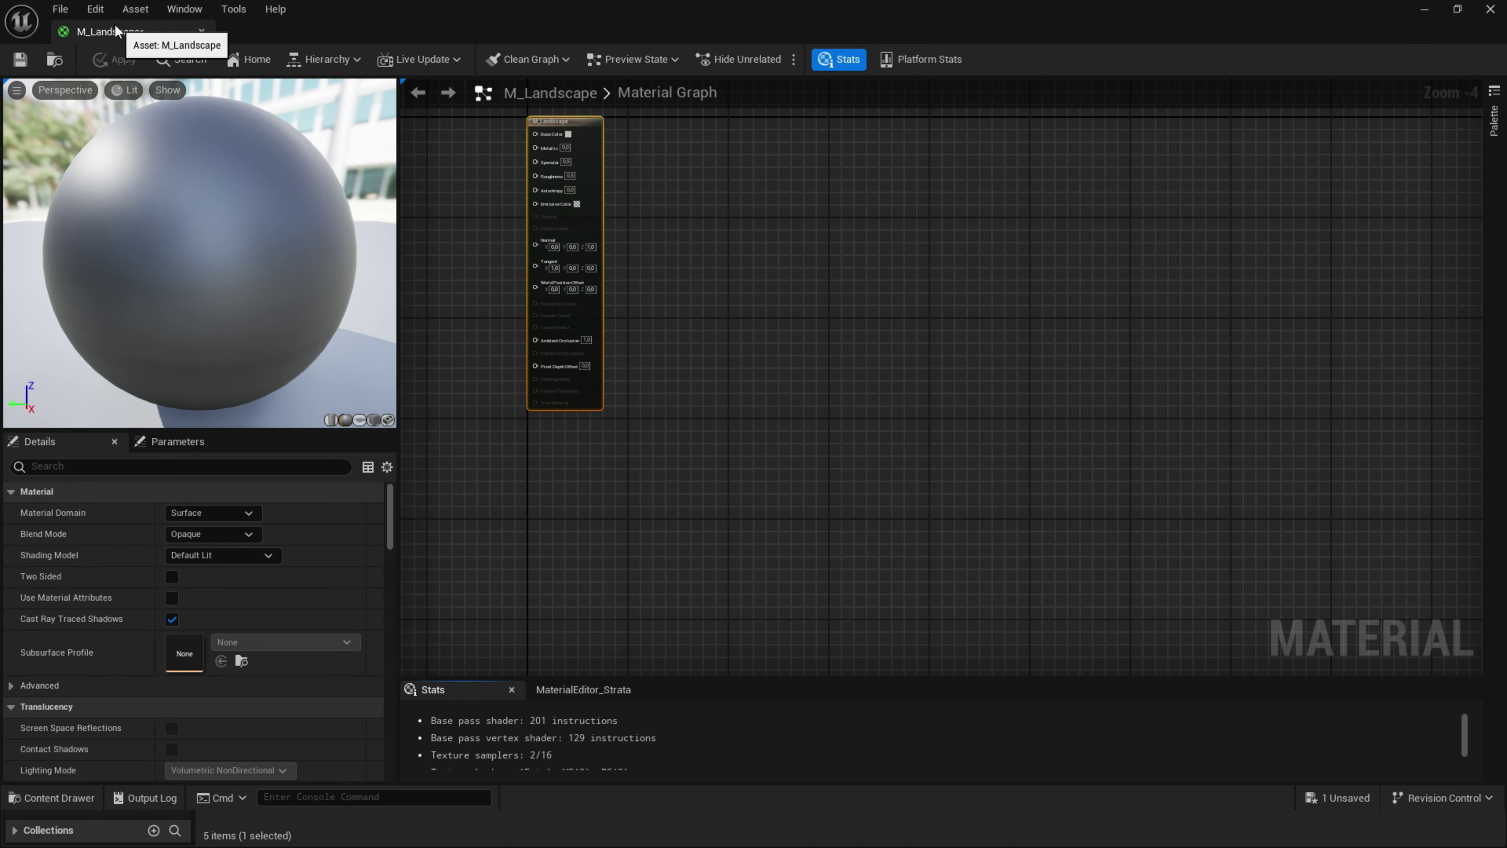
drag(116, 31, 441, 33)
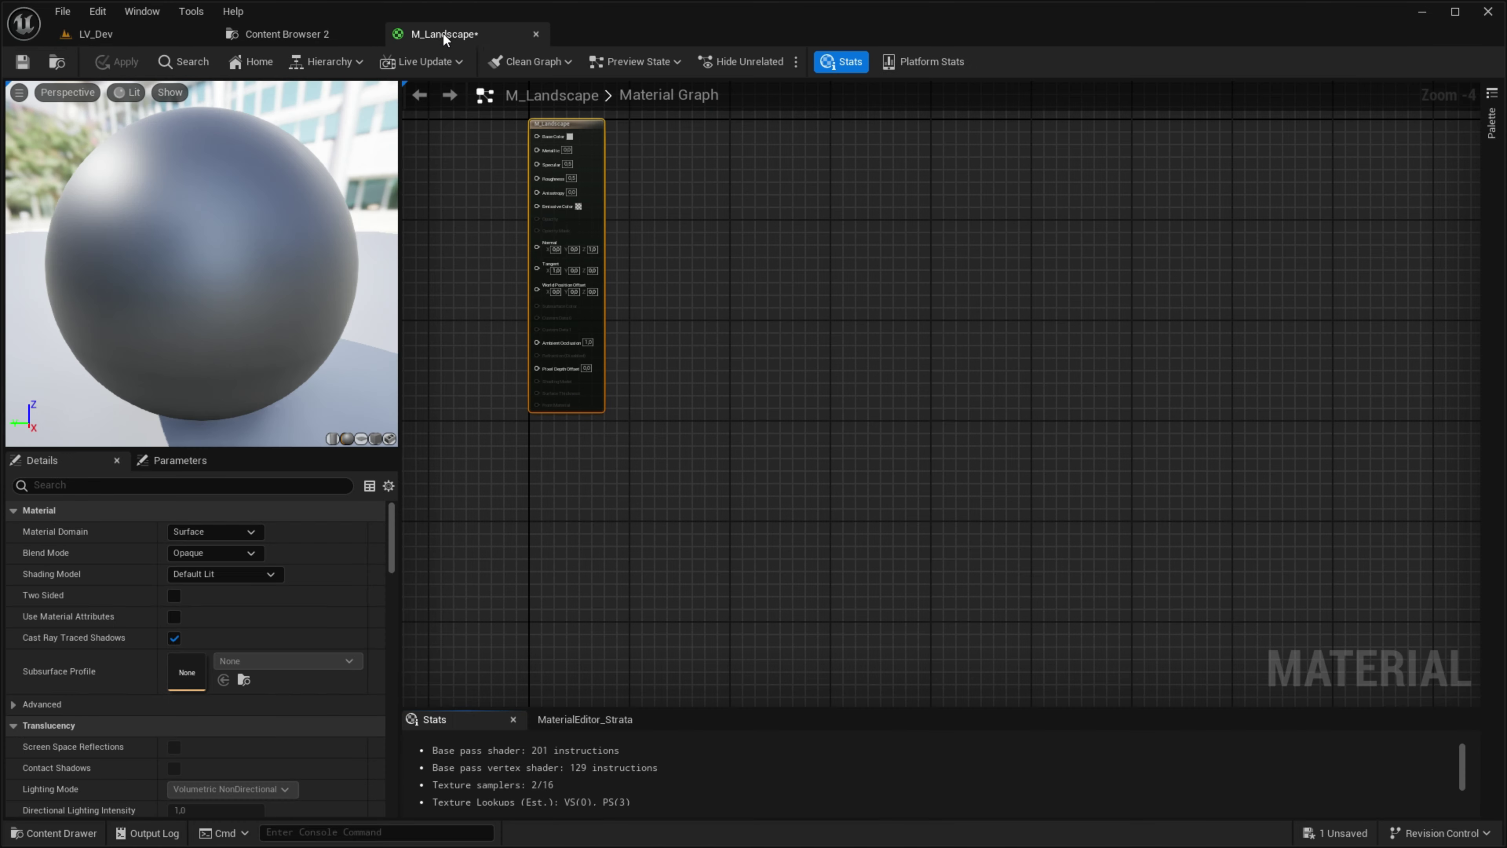
Step: Pan the material graph so the default output node sits on the right
right_drag(484, 155, 1181, 283)
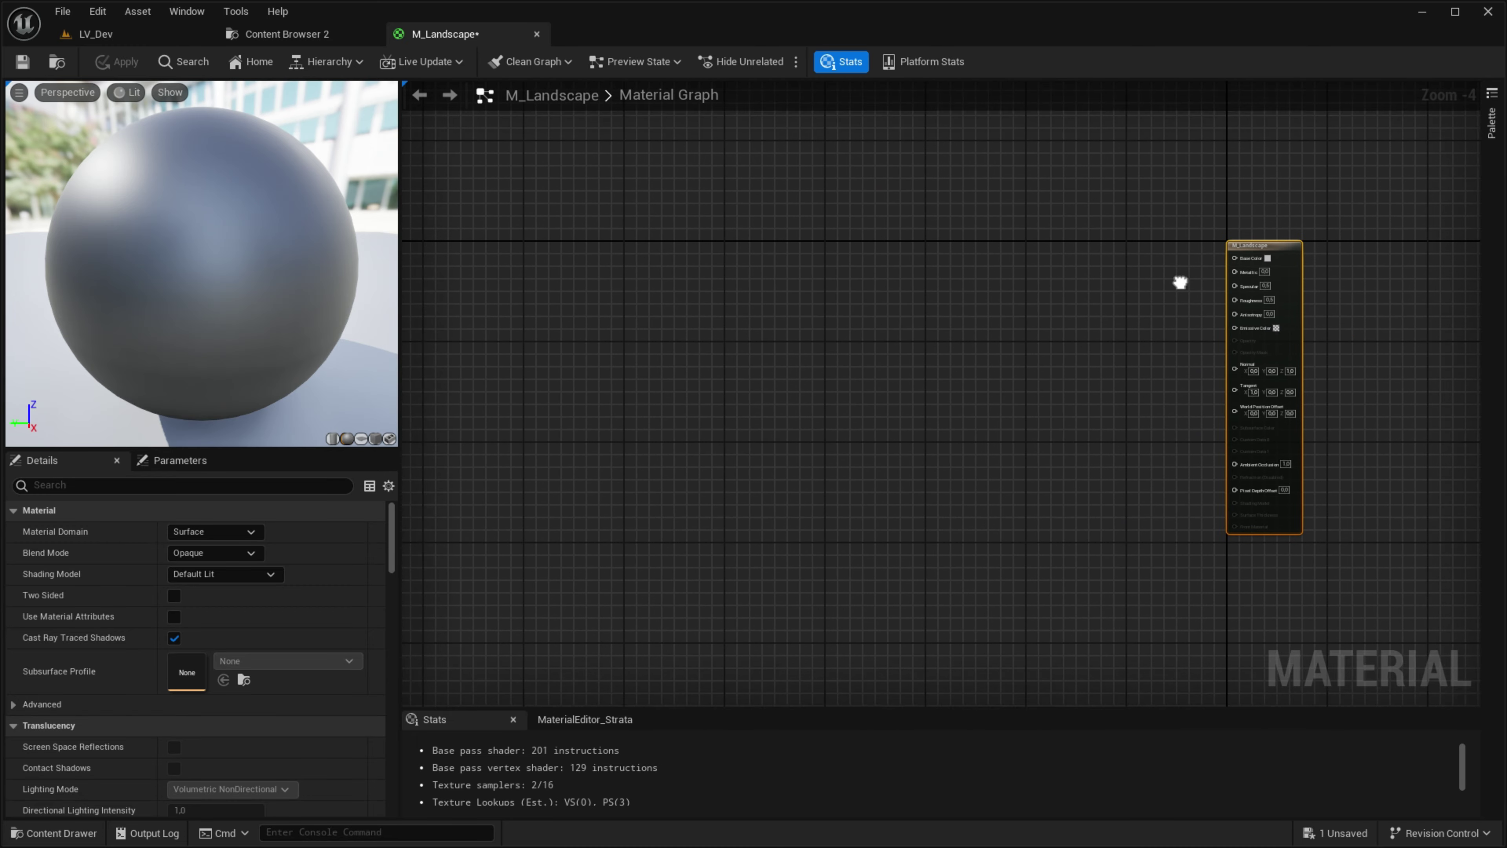
scroll(1000, 325, up, 4)
scroll(1000, 325, down, 3)
drag(725, 197, 1244, 652)
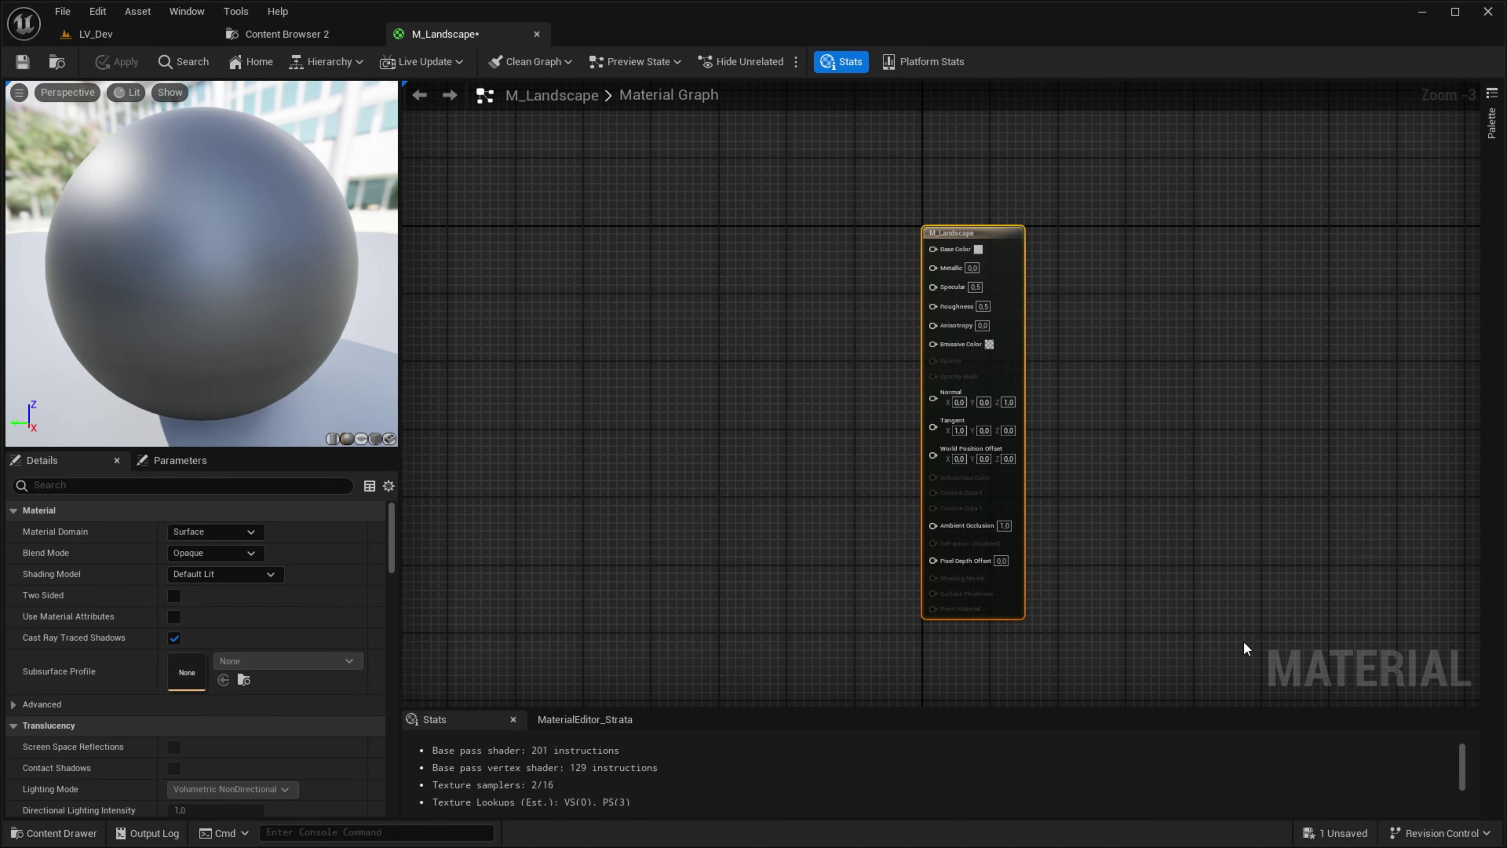
drag(824, 128, 1092, 628)
drag(804, 208, 1106, 632)
right_drag(718, 538, 564, 304)
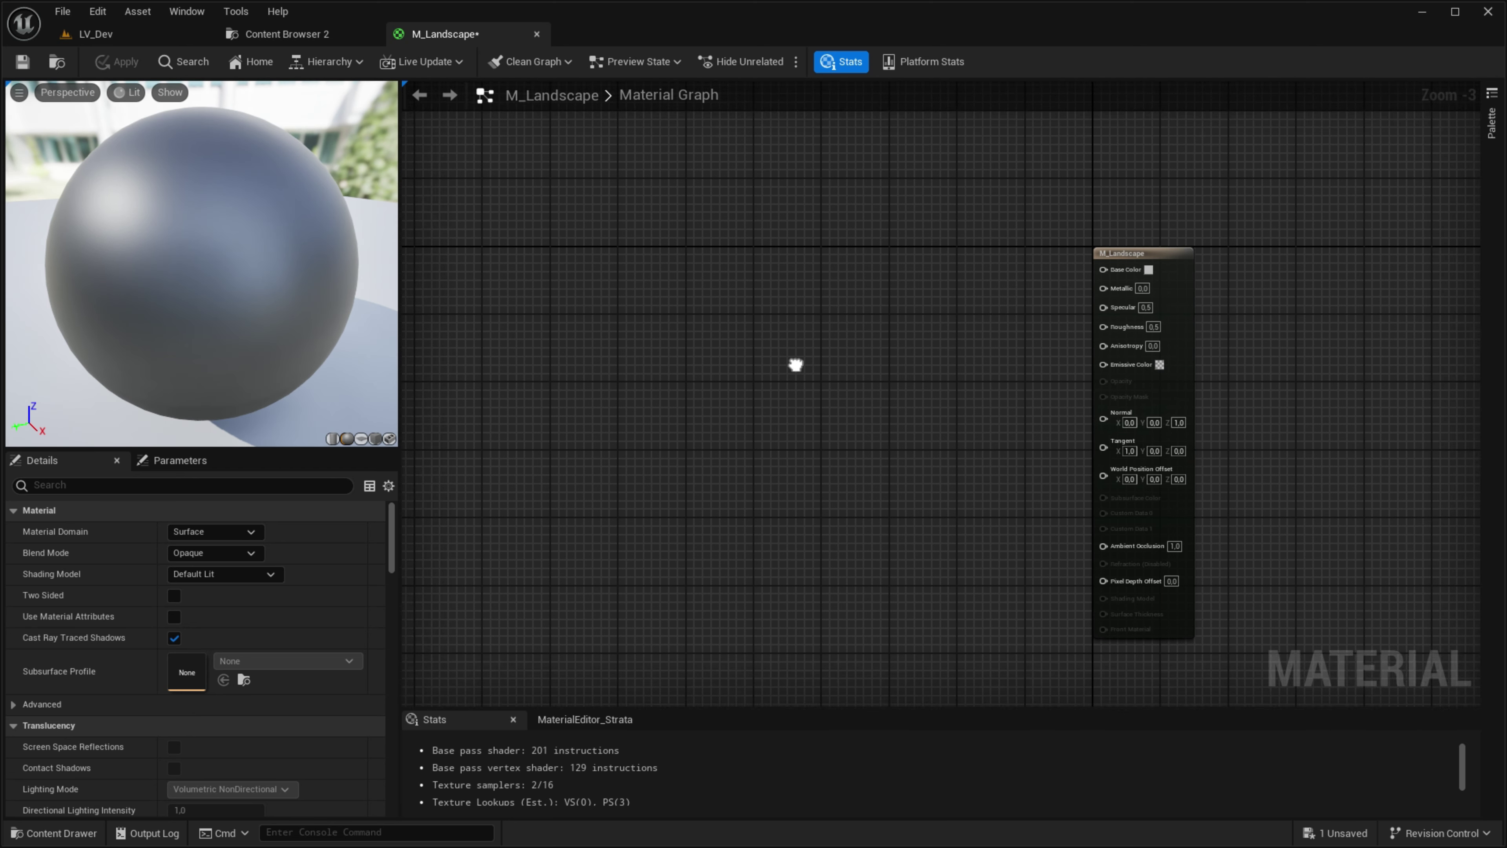
click(565, 304)
drag(797, 220, 521, 303)
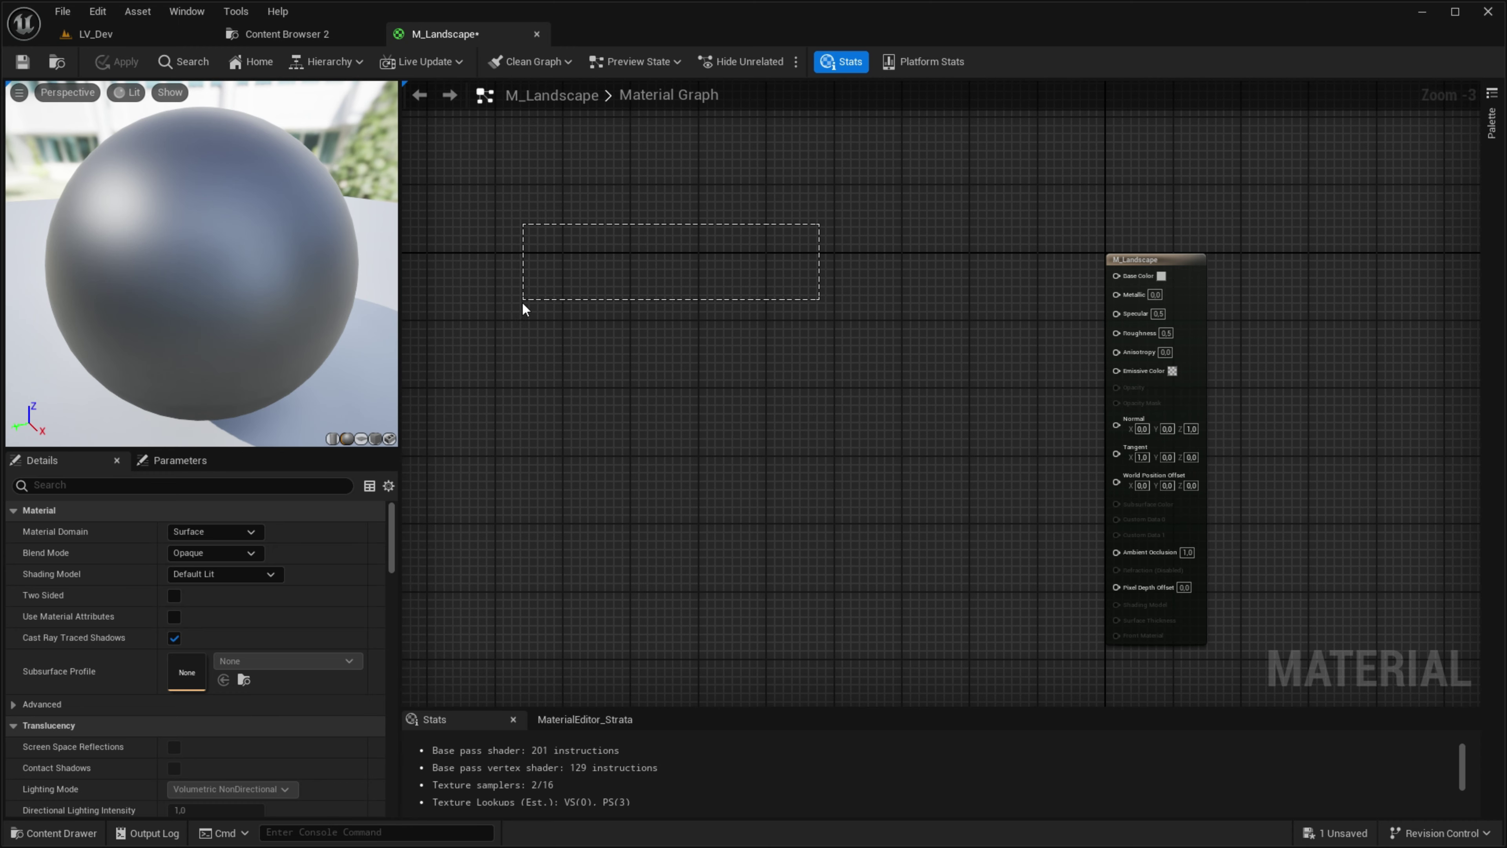
mouse_move(825, 184)
mouse_down()
mouse_move(1311, 350)
mouse_move(1260, 647)
mouse_up()
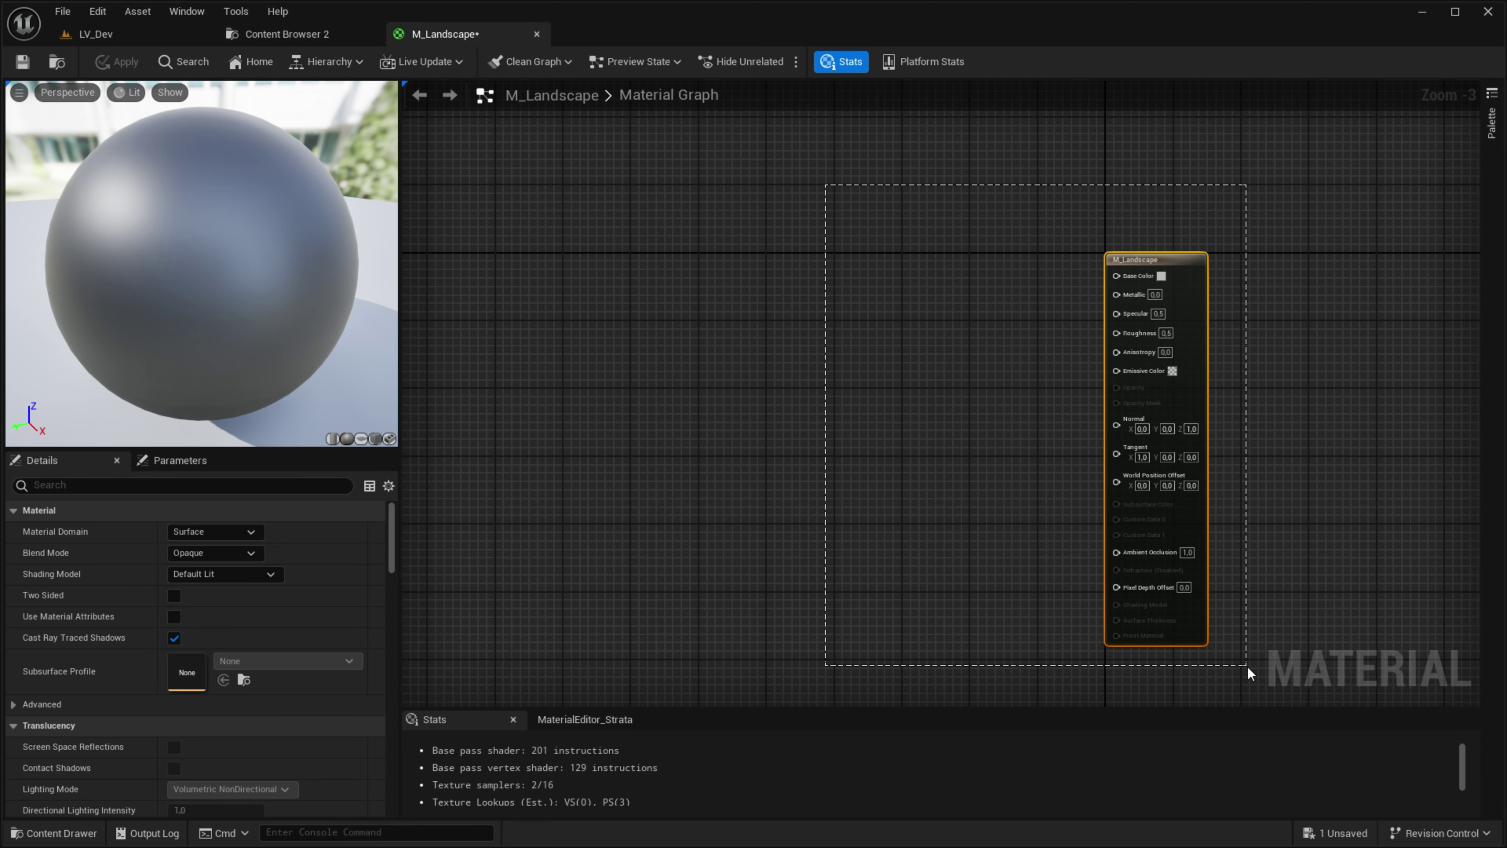
click(799, 352)
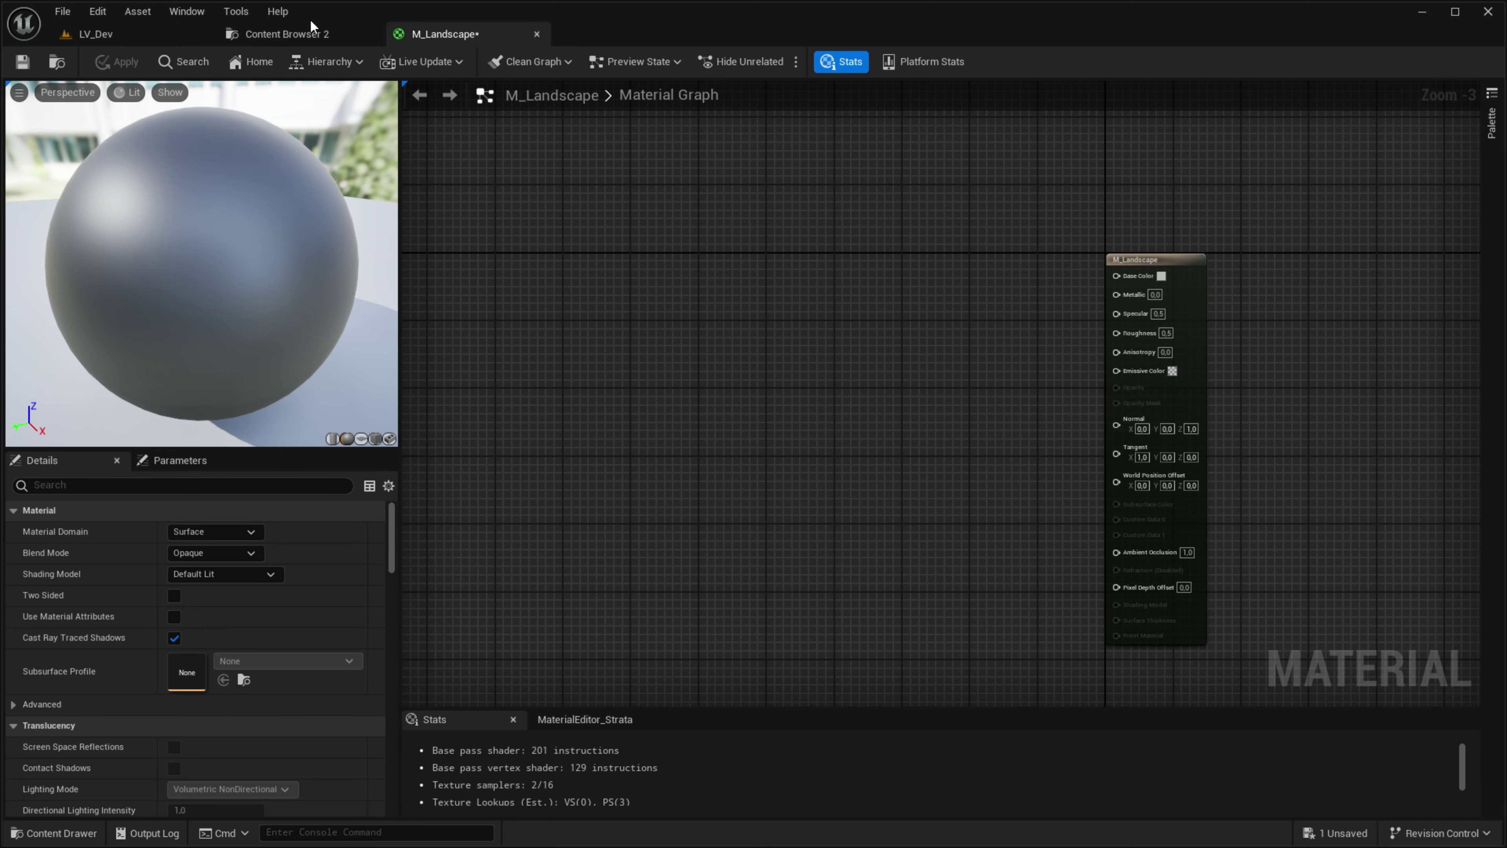
right_click(586, 245)
text(texture sam)
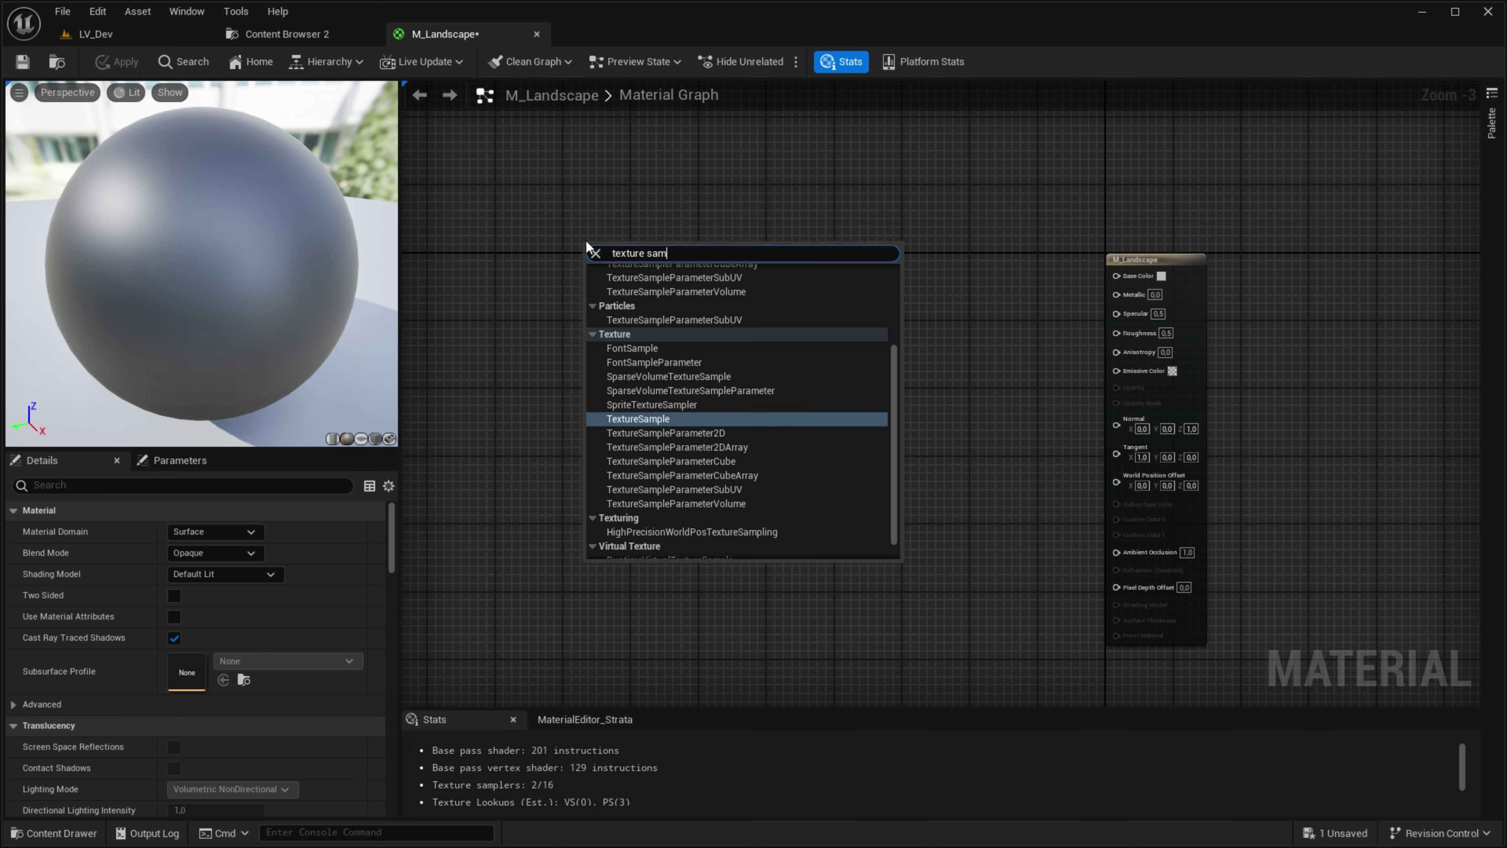
text(ple)
key(Return)
scroll(583, 229, up, 3)
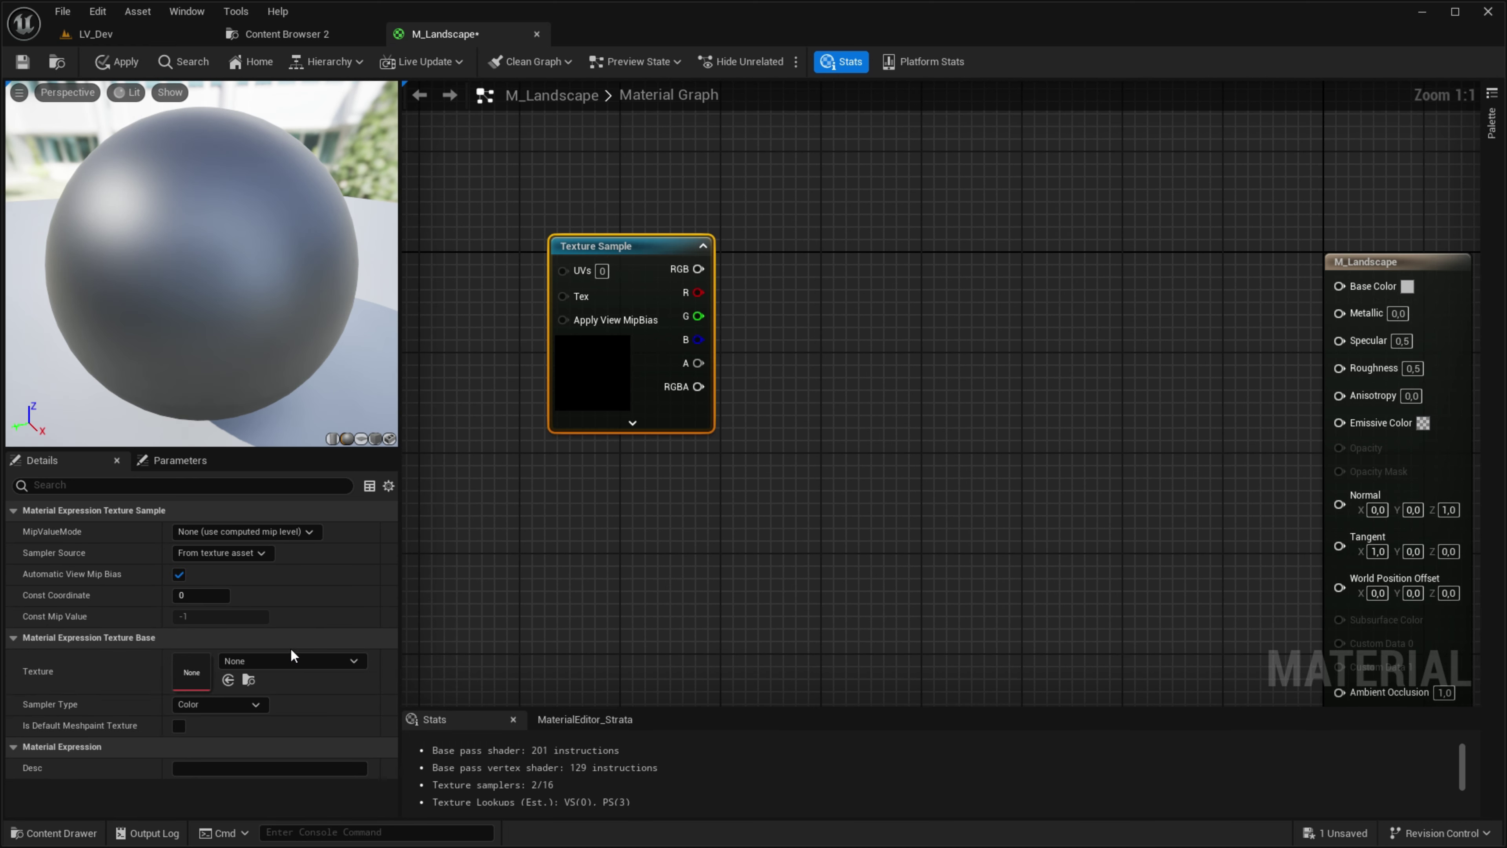
click(275, 660)
key(Escape)
key(Delete)
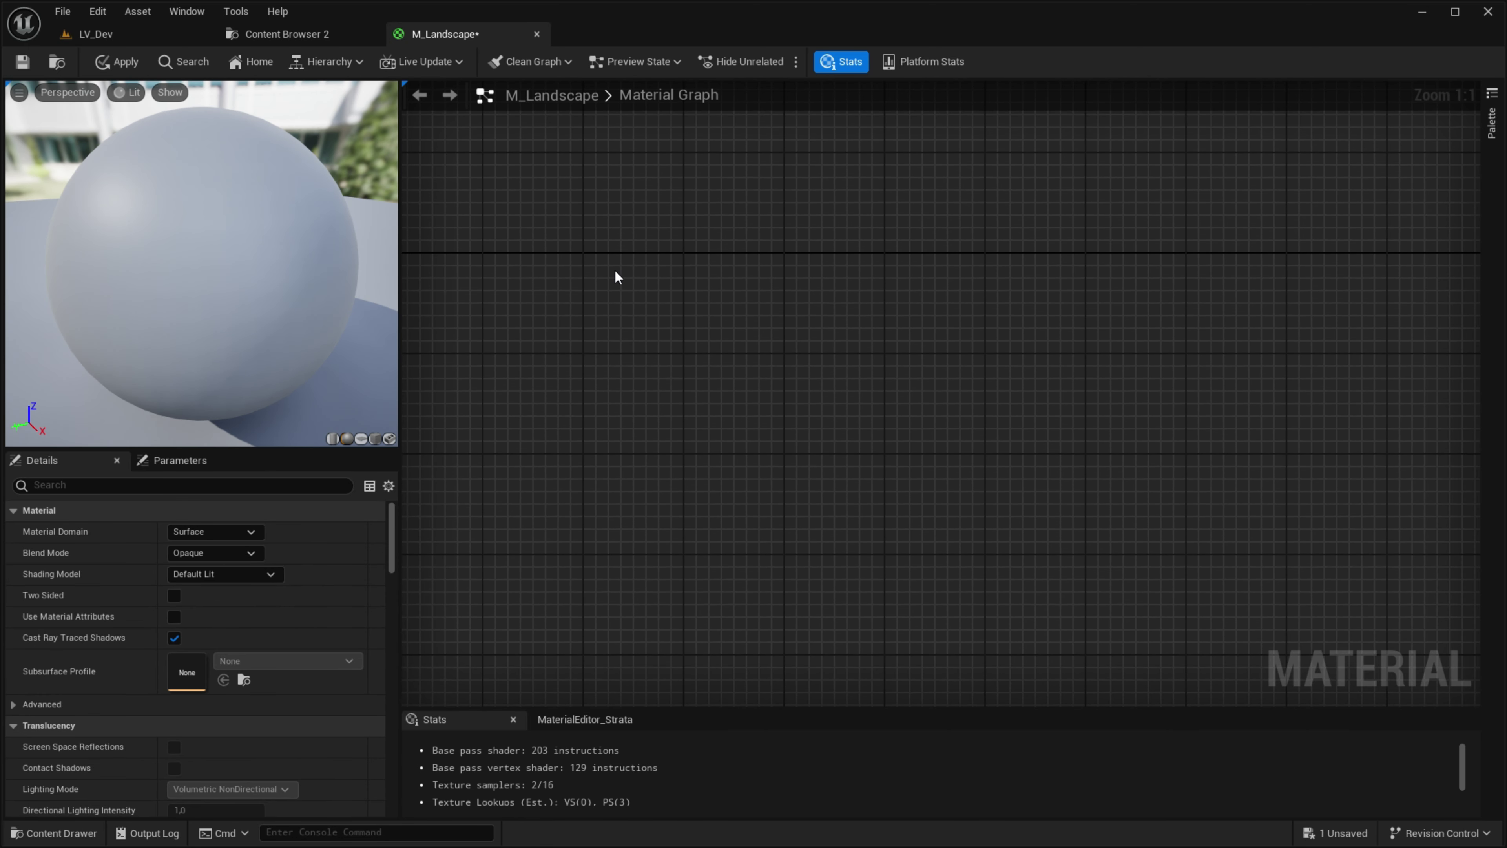
key(ctrl+z)
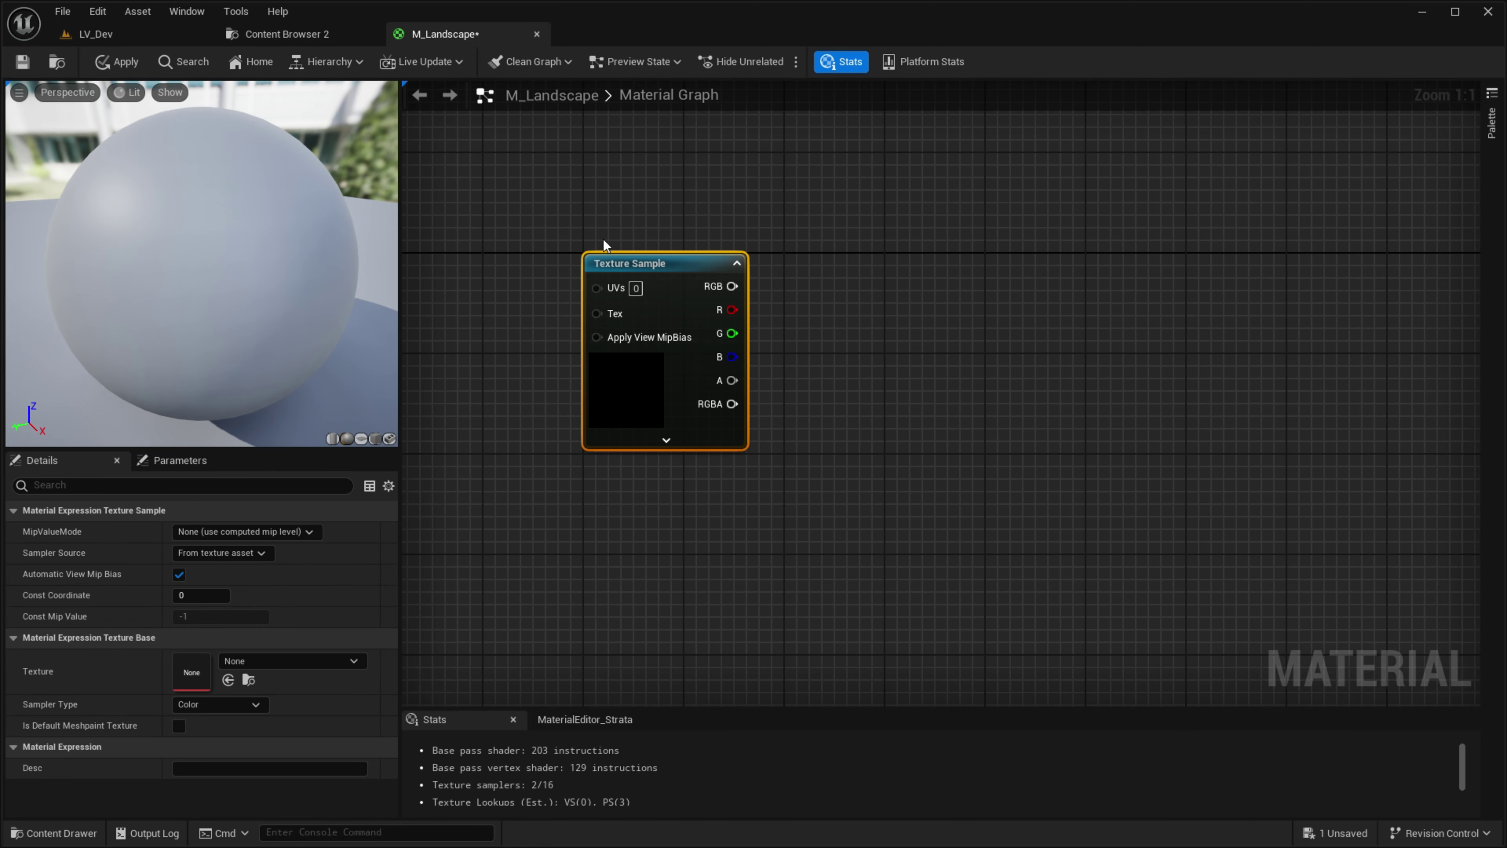
key(Delete)
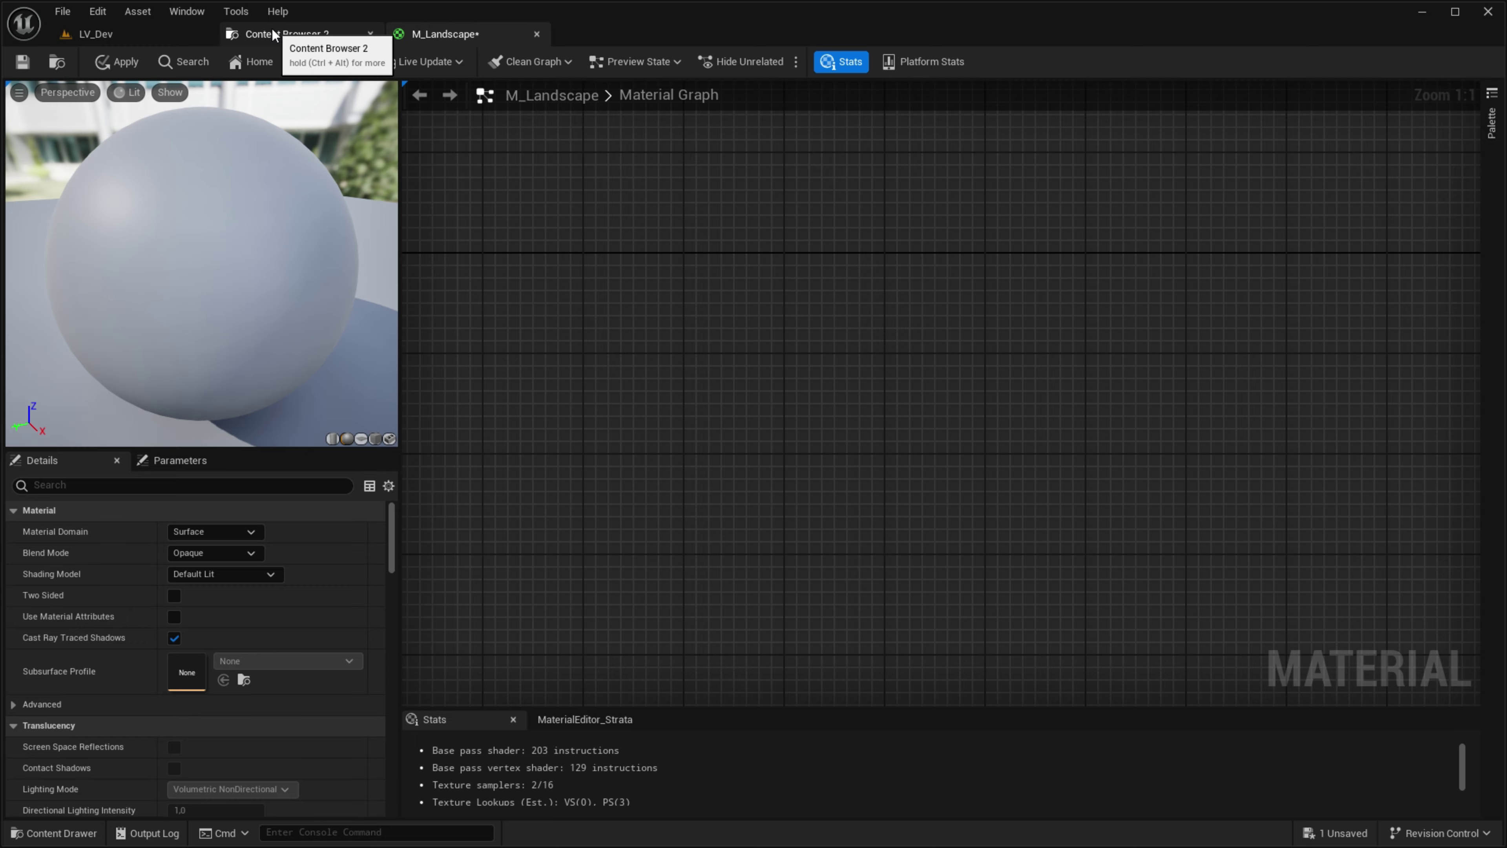
Step: Browse Content Browser 2 to the StarterContent > Textures folder
click(274, 36)
click(617, 252)
double_click(617, 252)
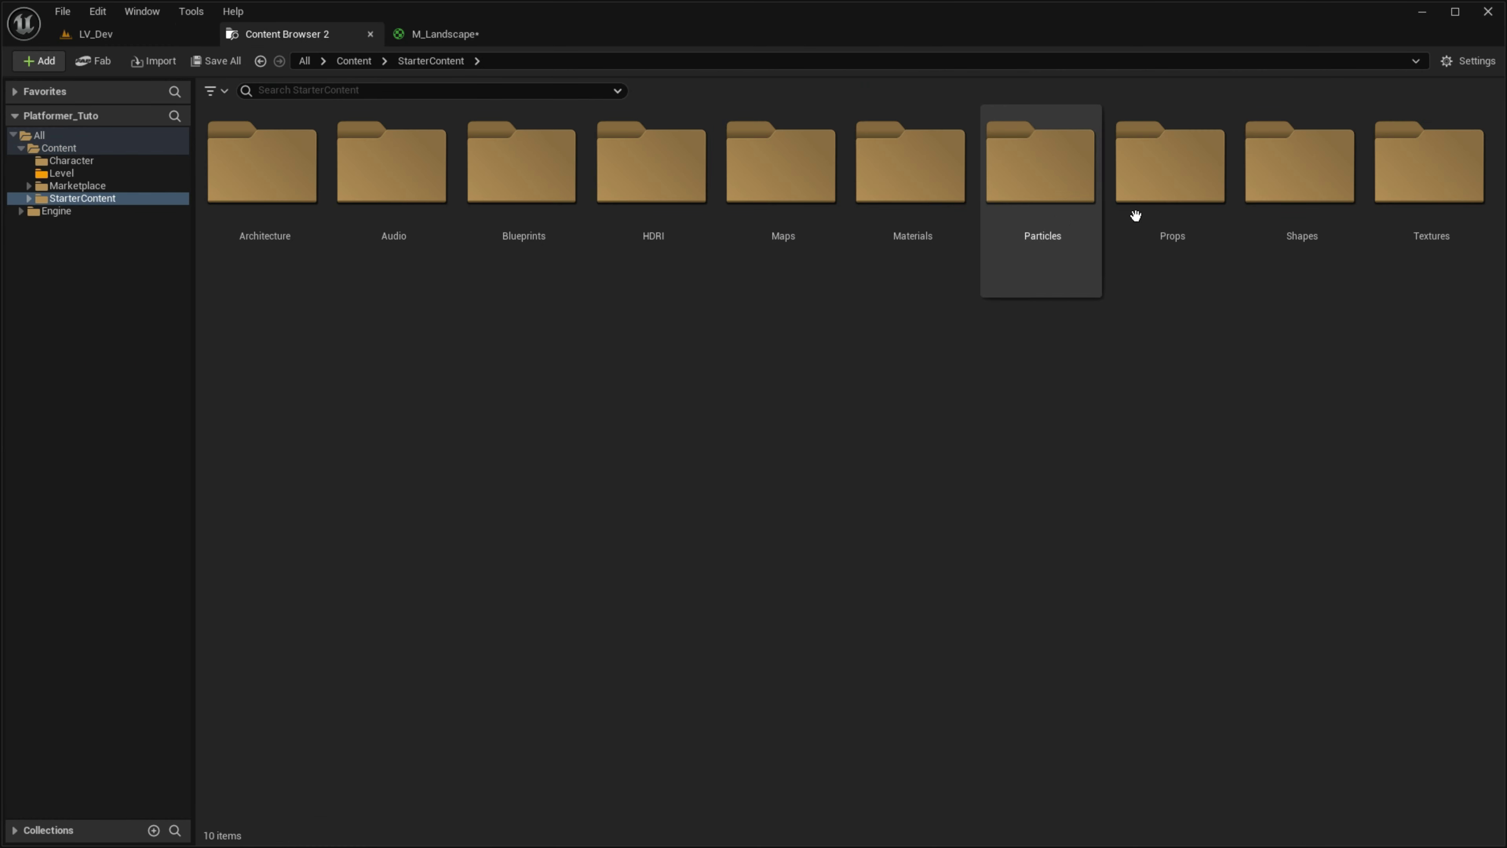
double_click(1386, 202)
scroll(930, 479, down, 5)
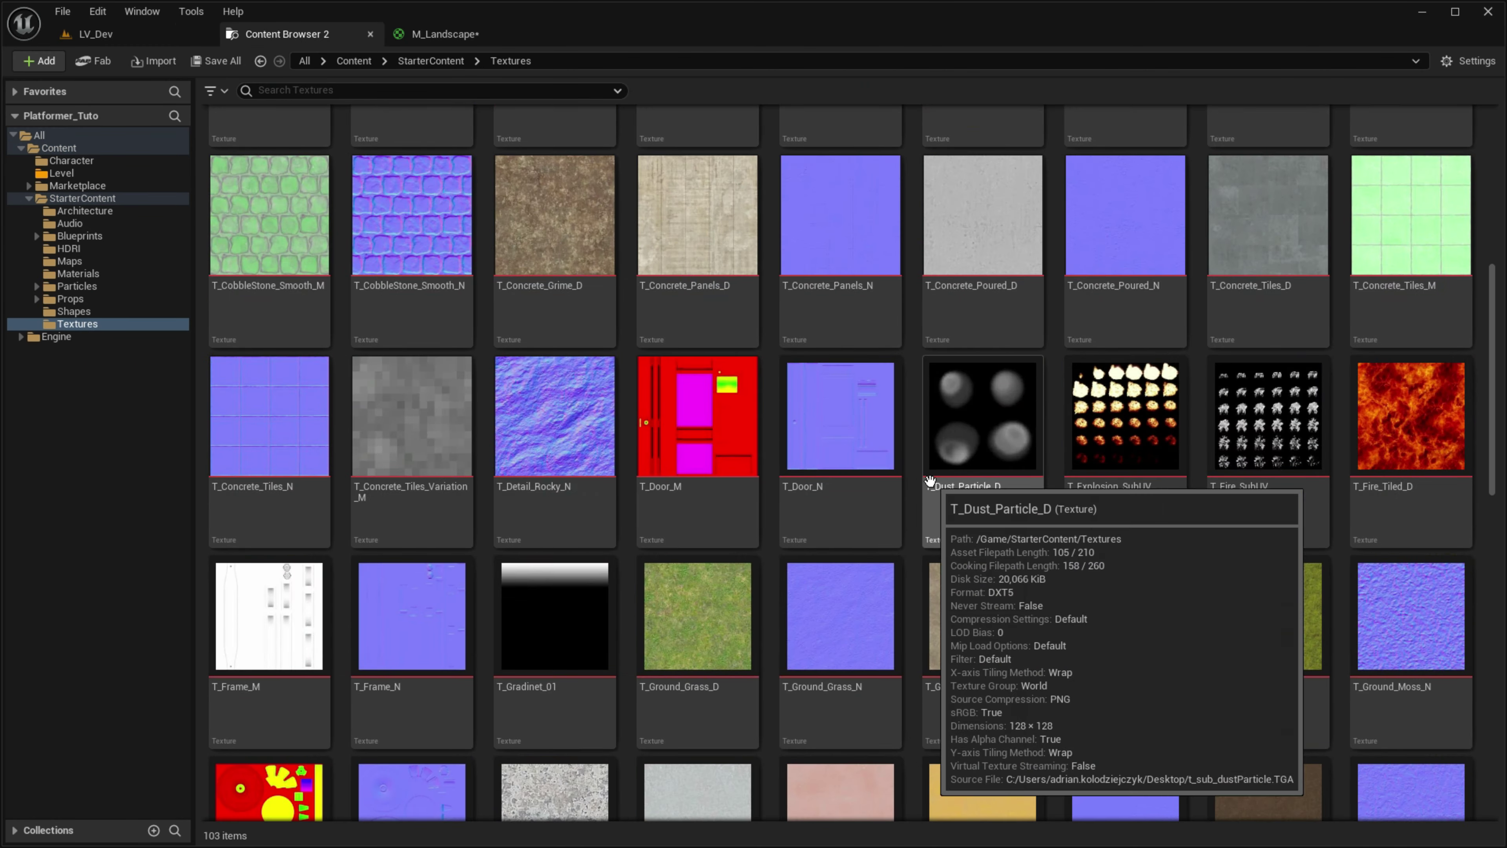
scroll(929, 480, down, 5)
Step: Drag the Ground_Grass, Ground_Gravel and Rock_Basalt D and N textures into the graph
click(671, 324)
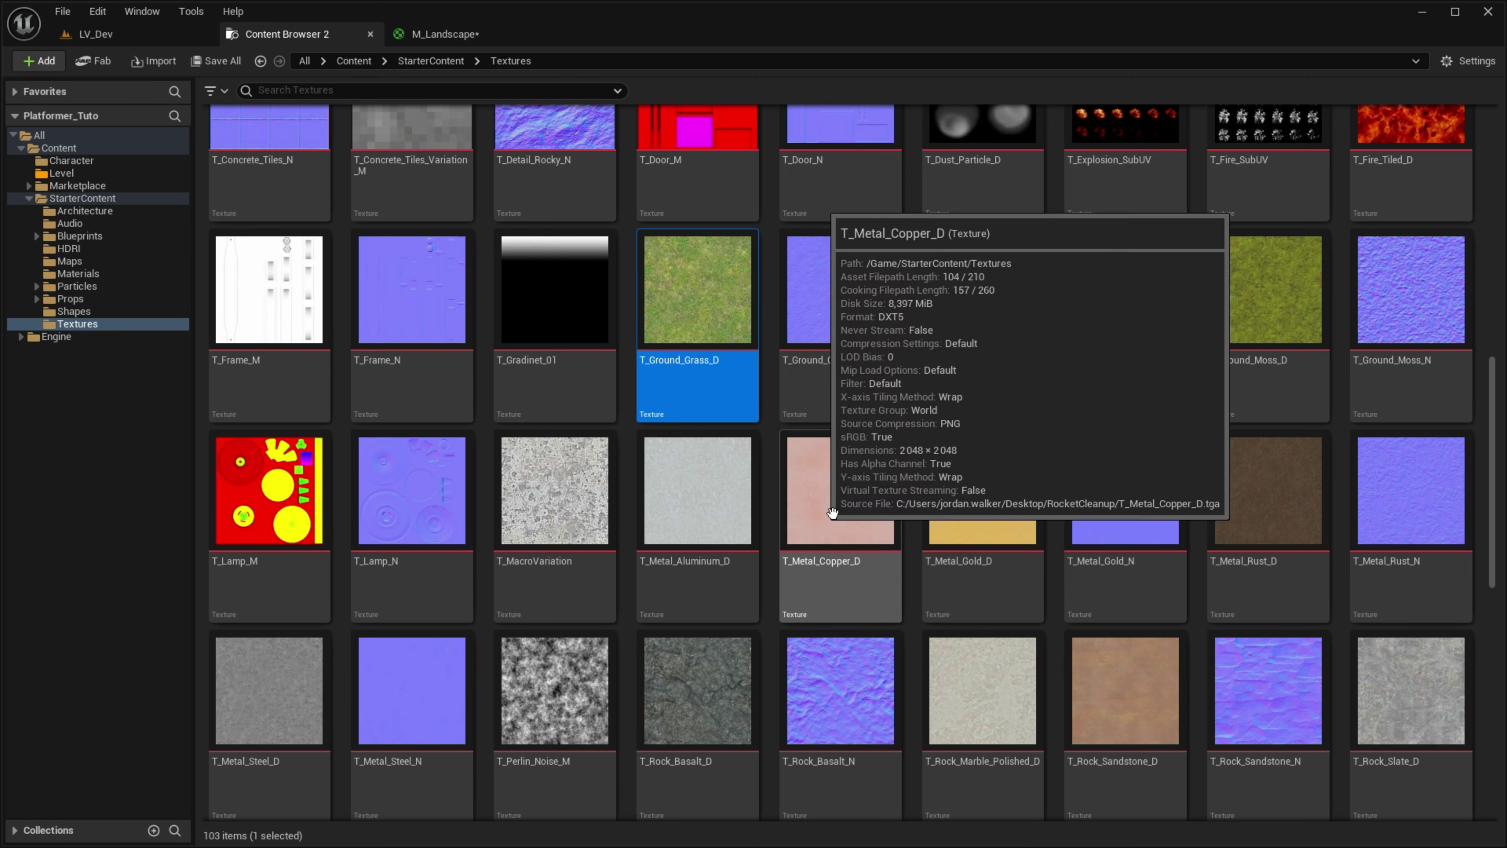
ctrl+click(826, 301)
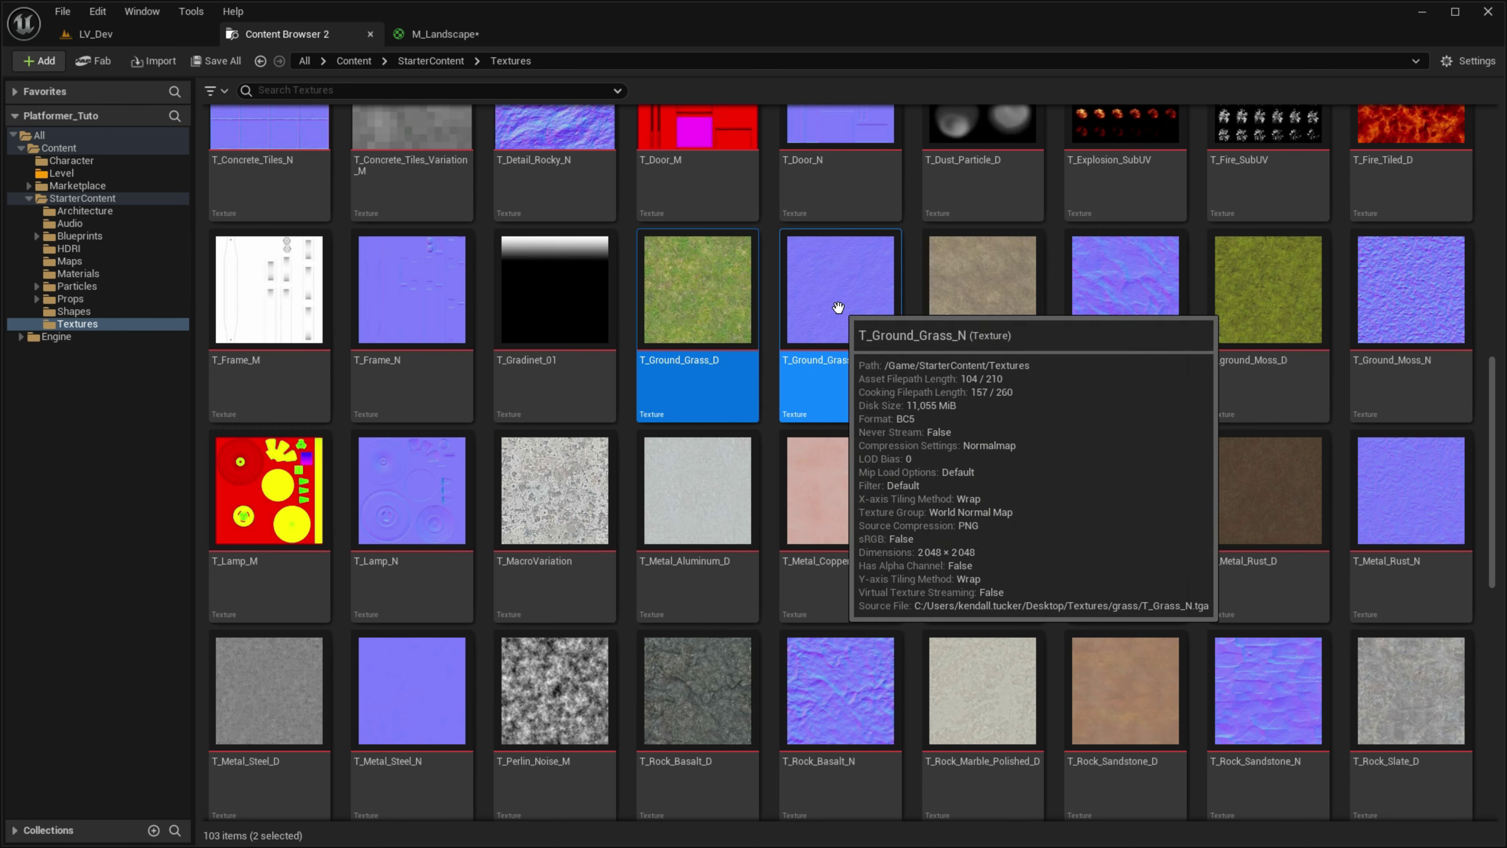
ctrl+click(979, 389)
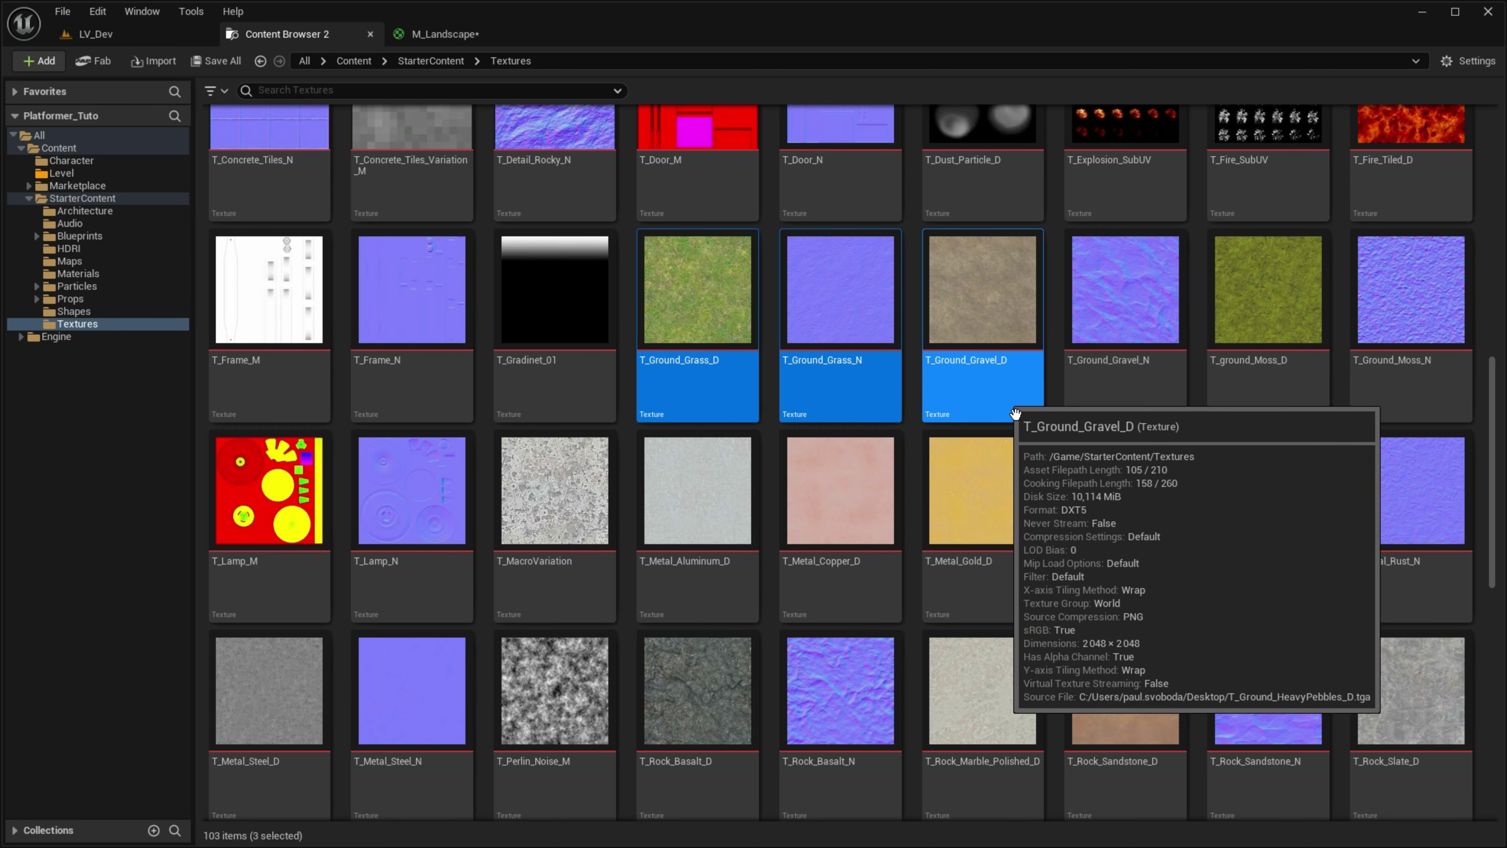
ctrl+click(1118, 368)
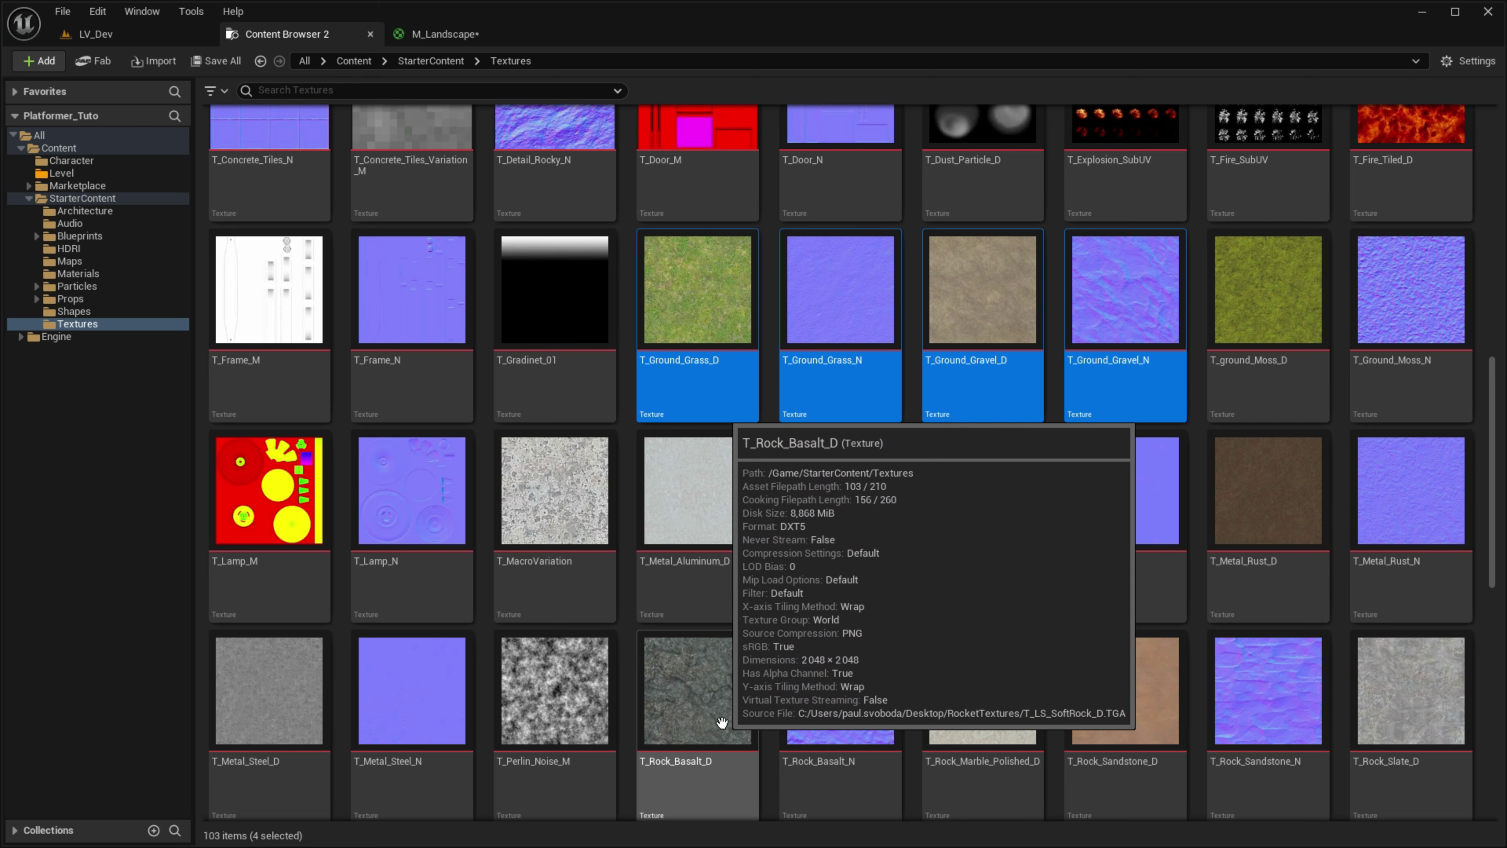
ctrl+click(721, 721)
ctrl+click(855, 712)
mouse_move(697, 291)
mouse_down()
mouse_move(616, 188)
mouse_move(736, 211)
mouse_up()
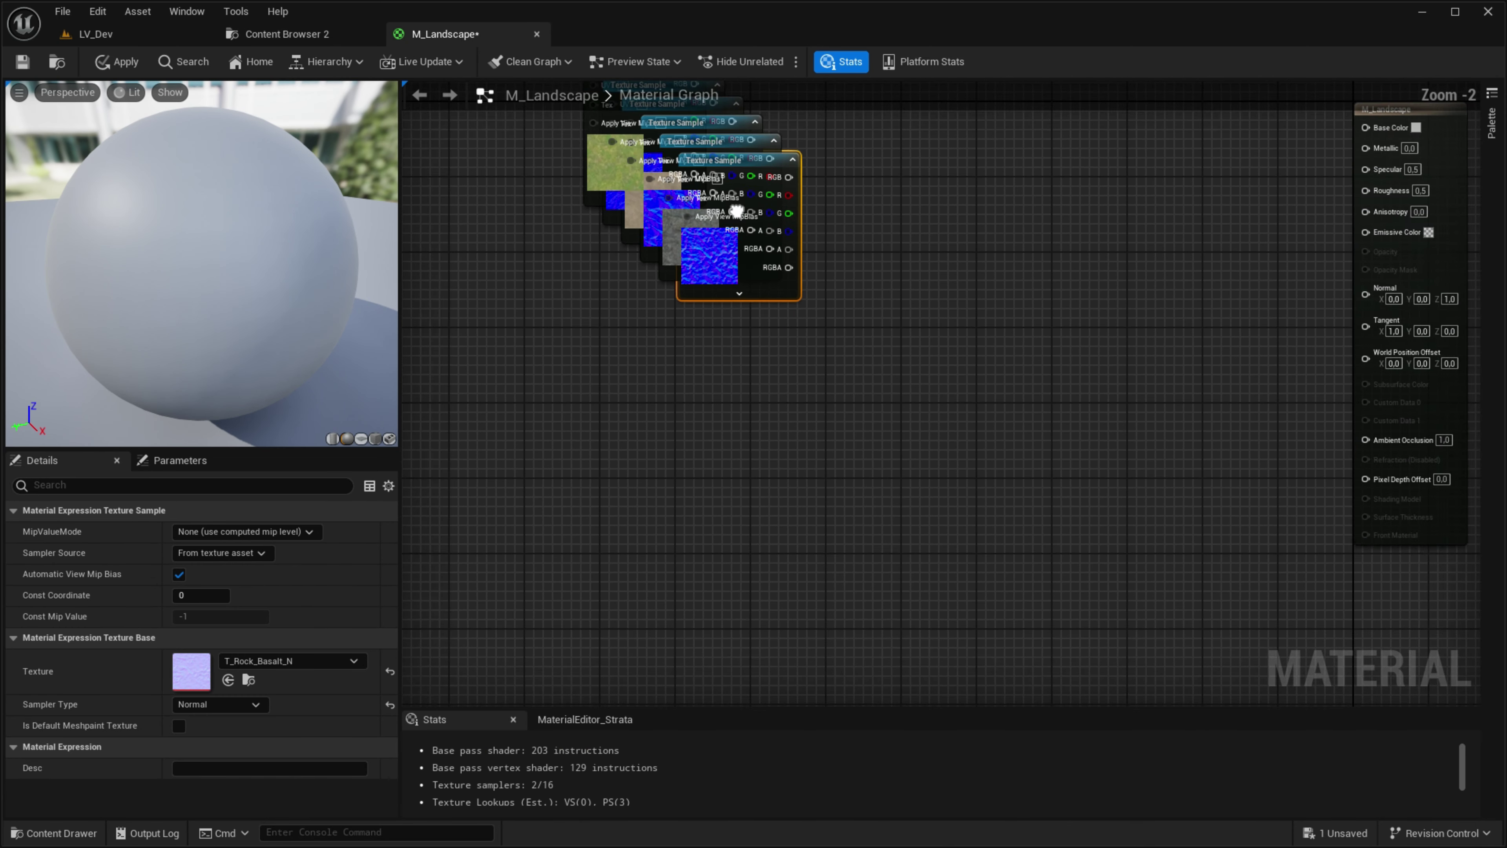
Step: Arrange the six texture samples into a column of grass, gravel and basalt pairs
scroll(736, 210, down, 1)
mouse_move(554, 290)
mouse_down()
mouse_move(724, 242)
mouse_move(768, 331)
mouse_move(706, 396)
mouse_up()
click(578, 478)
mouse_move(584, 475)
mouse_down()
mouse_move(676, 410)
mouse_move(725, 431)
mouse_move(657, 602)
mouse_up()
right_drag(709, 412, 756, 640)
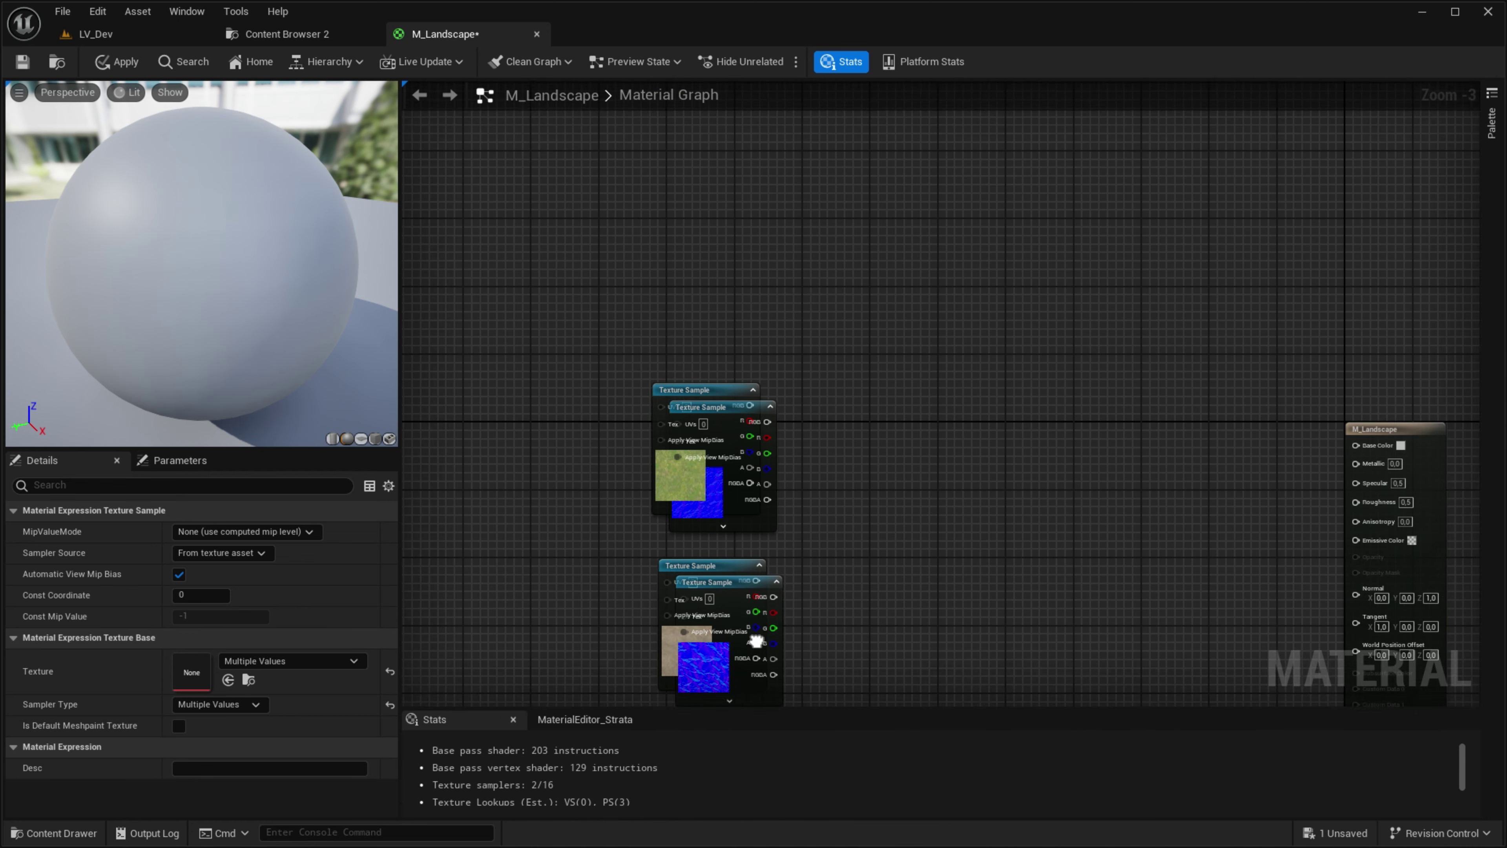
drag(783, 374, 921, 319)
drag(895, 516, 866, 653)
click(800, 595)
scroll(800, 595, down, 2)
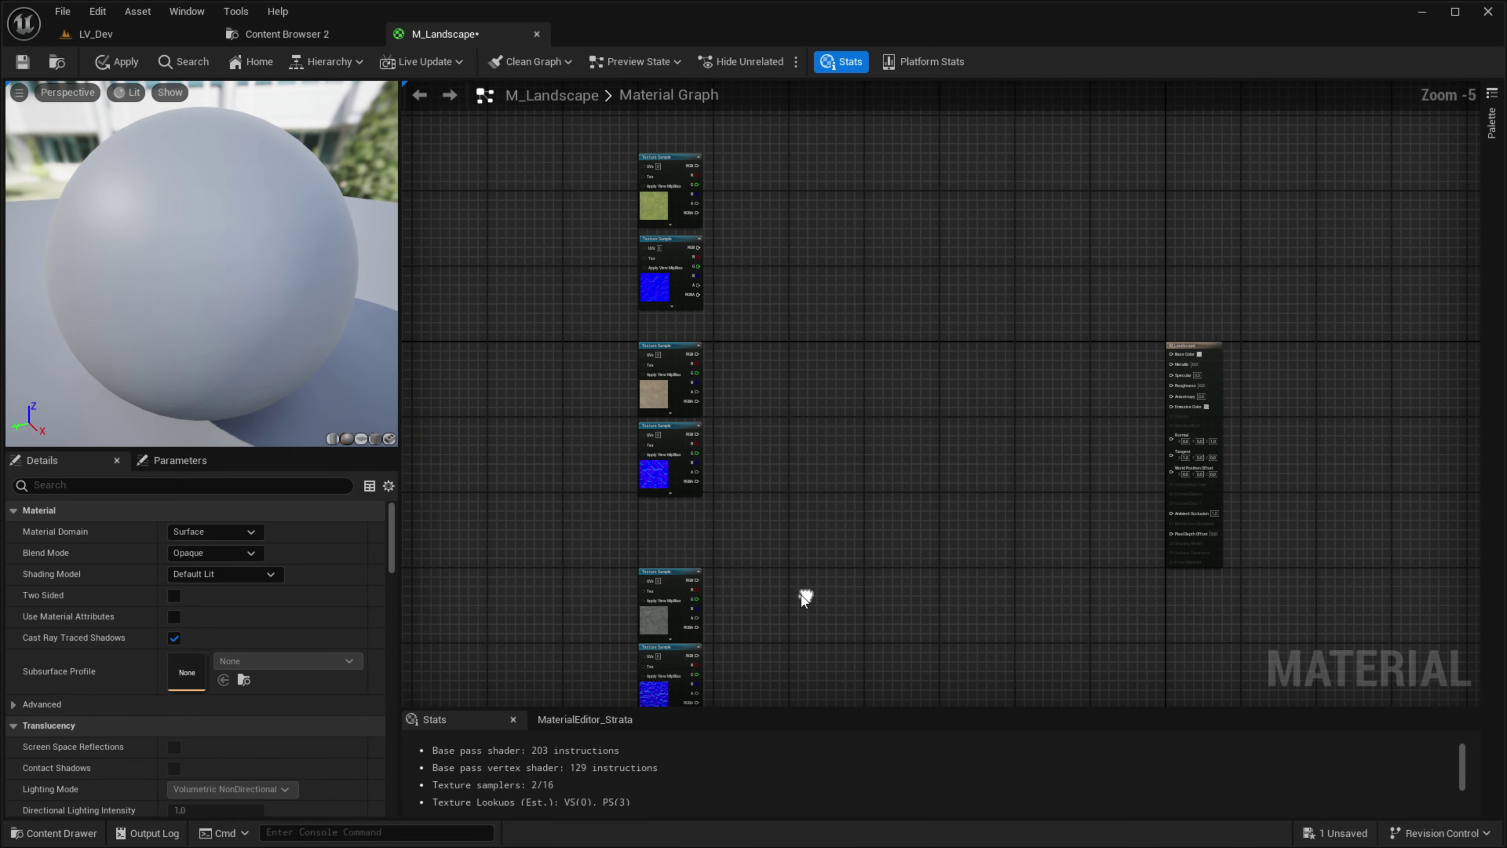
mouse_move(576, 664)
mouse_down()
mouse_move(672, 585)
mouse_move(678, 532)
mouse_up()
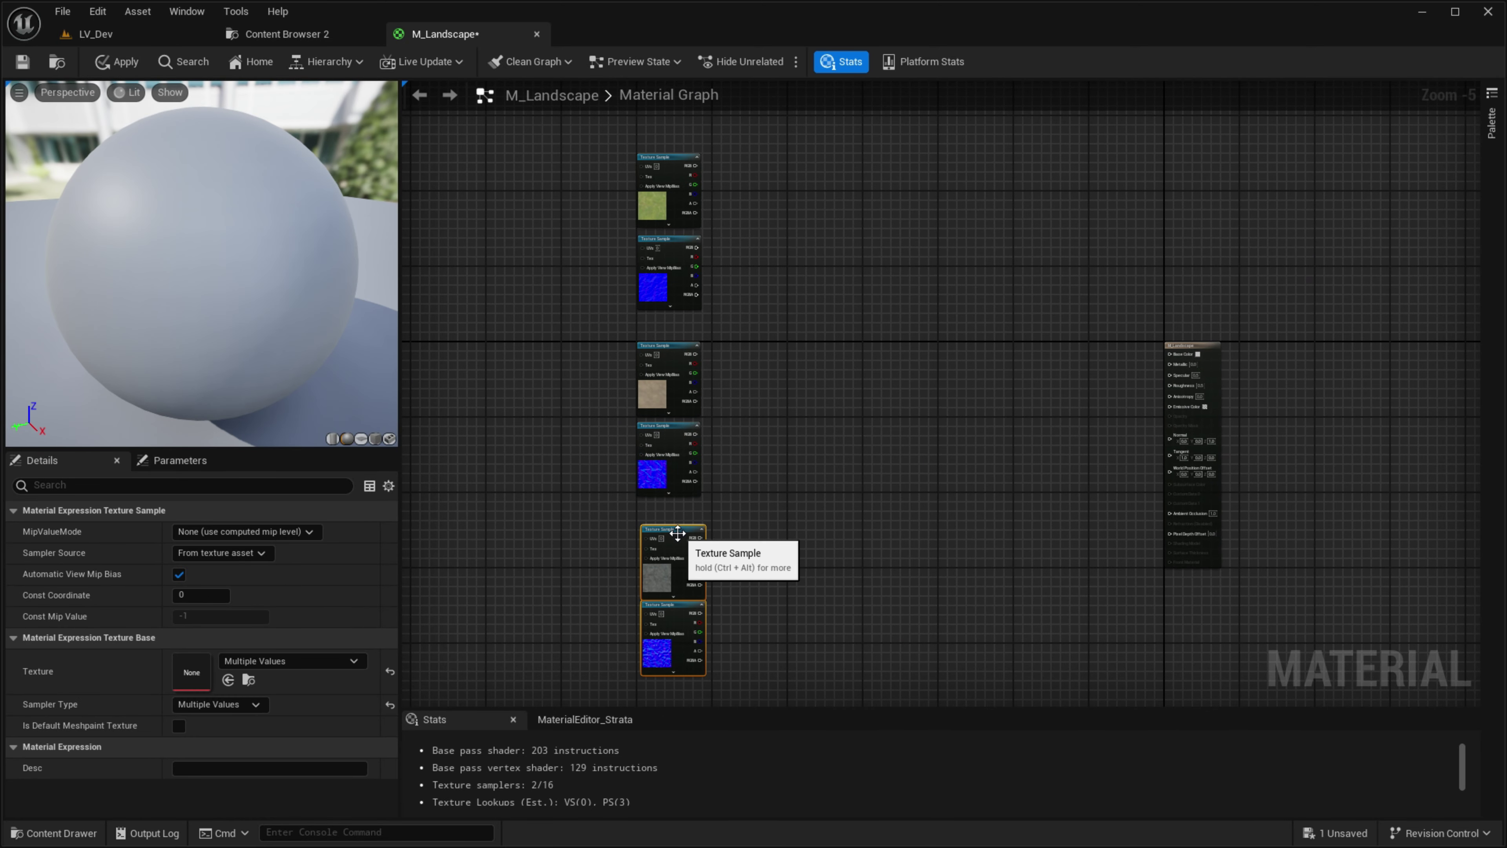
scroll(677, 533, up, 5)
scroll(664, 544, down, 3)
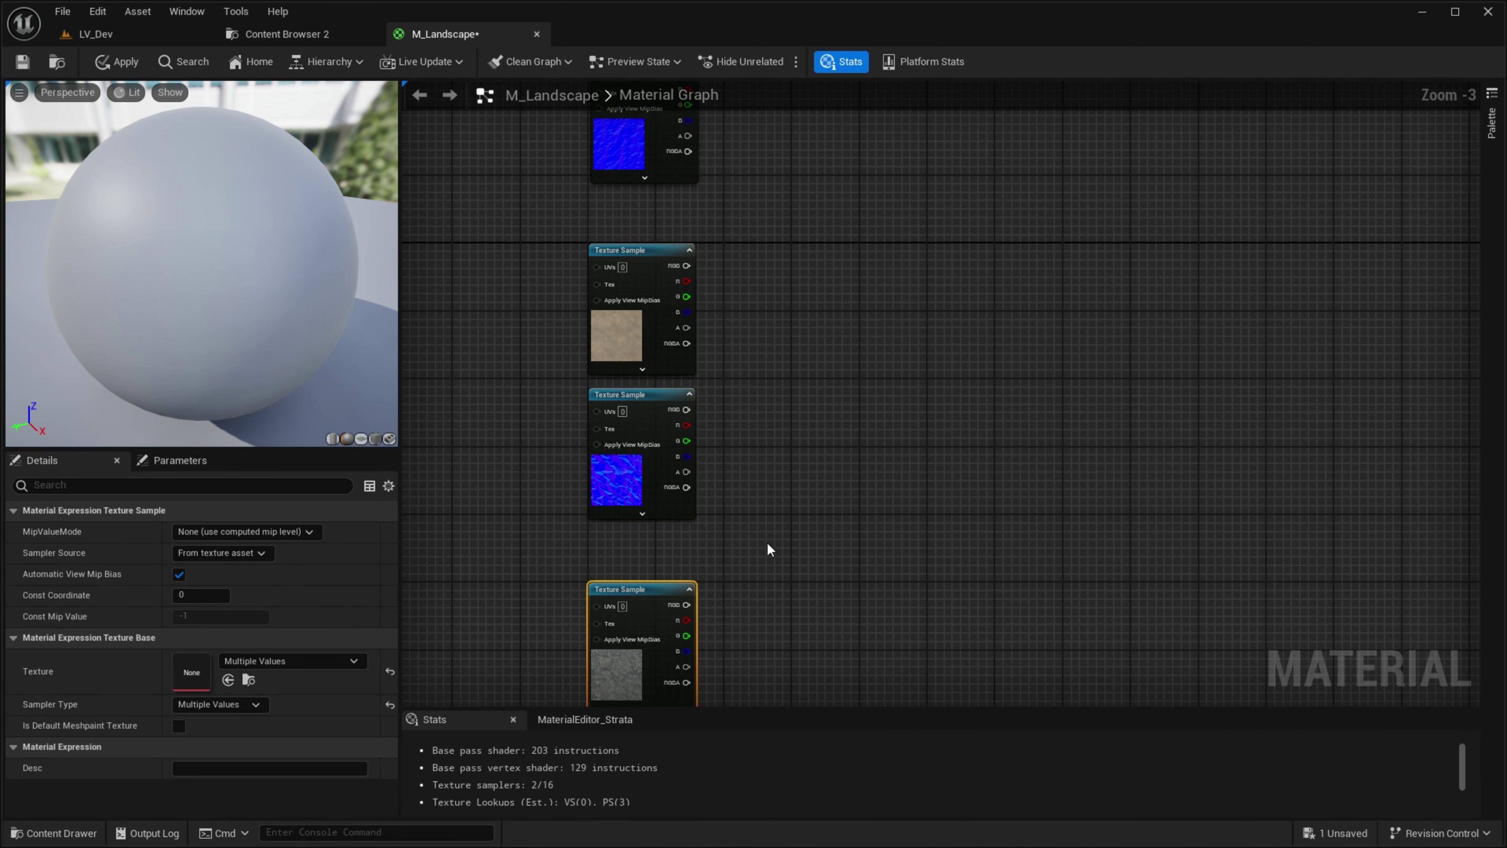
click(768, 544)
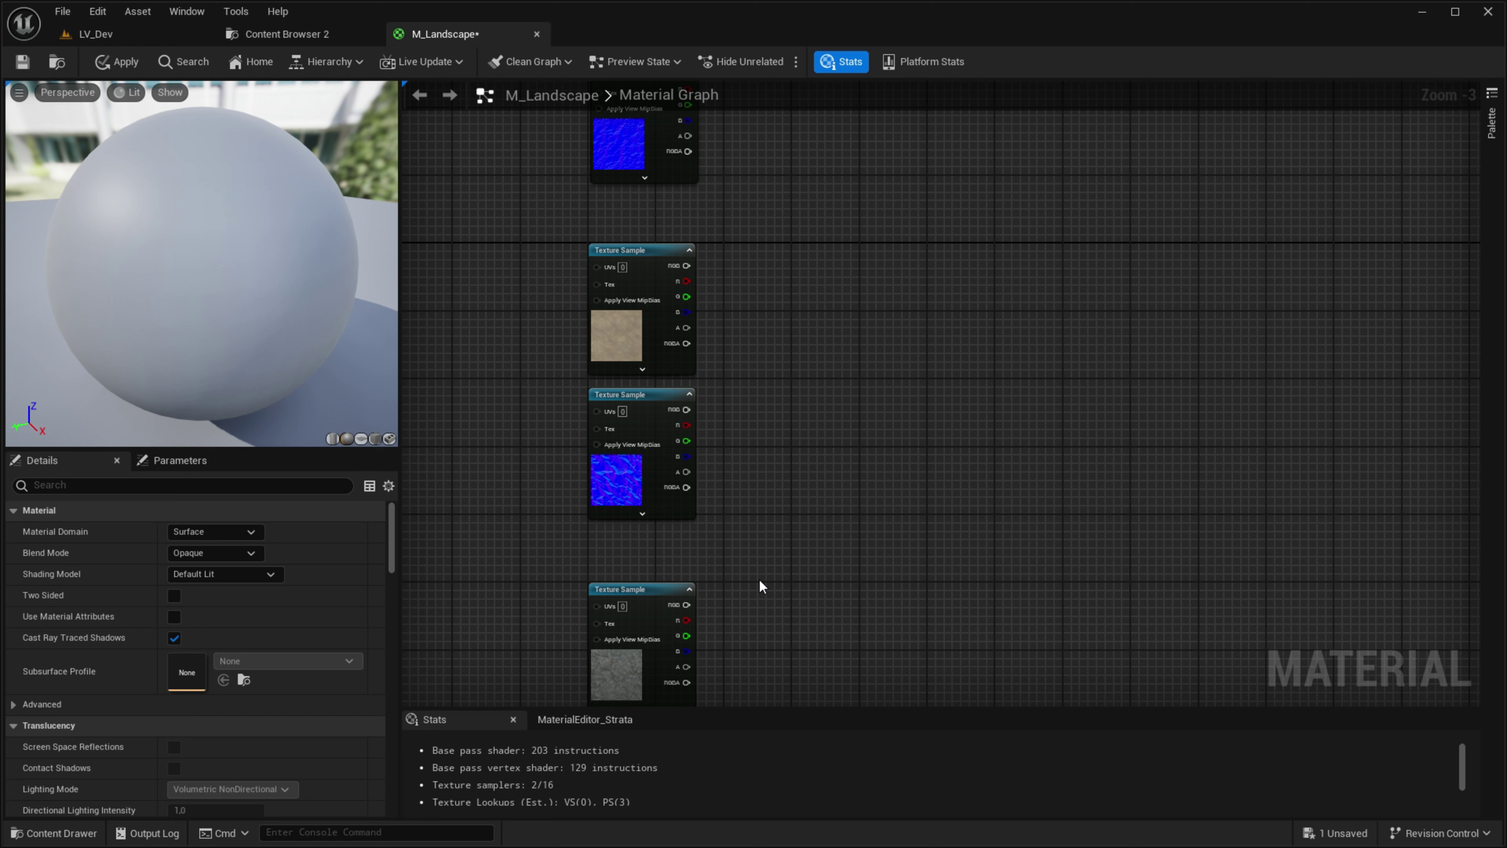
Step: Glance at the level, then return to M_Landscape and box-select the texture samples
click(95, 34)
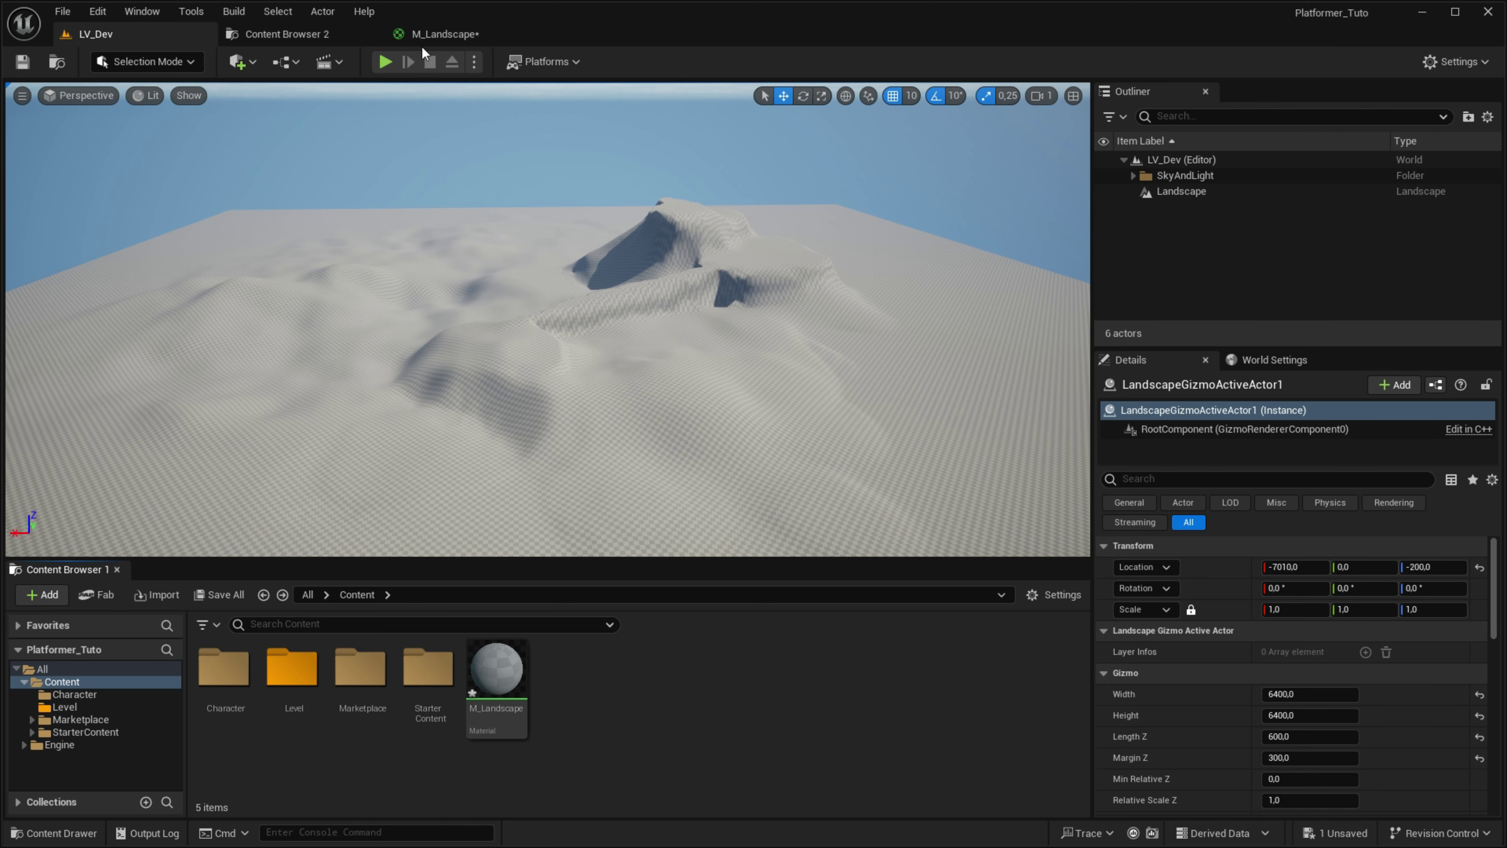
click(440, 34)
mouse_move(528, 291)
mouse_down()
mouse_move(845, 584)
mouse_move(826, 664)
mouse_up()
Step: Add a LandscapeLayerBlend node via the 'landscape layer' search and position it
drag(697, 671, 696, 321)
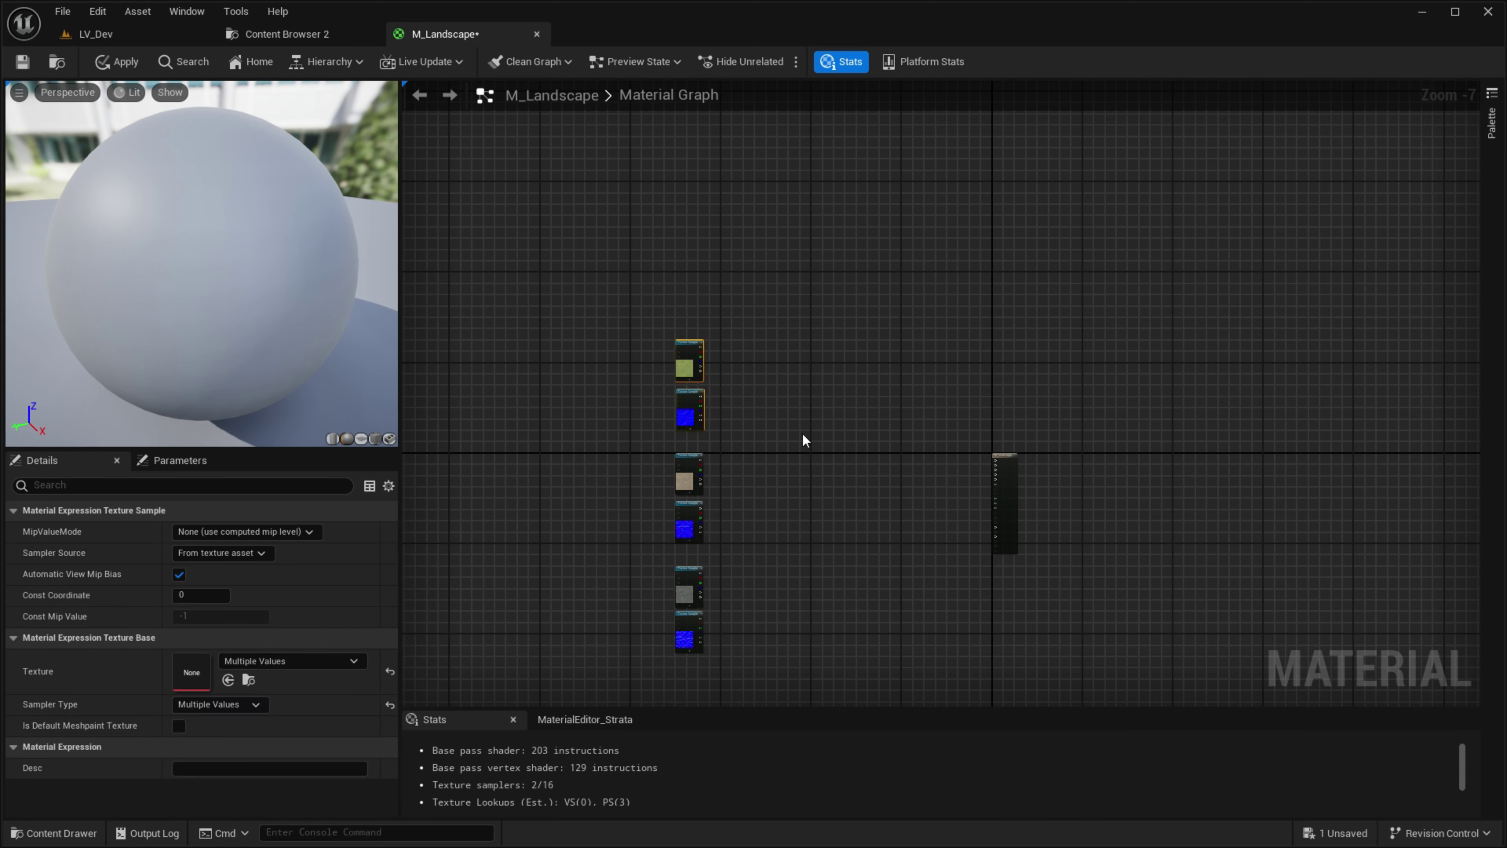
scroll(819, 427, up, 4)
right_click(831, 423)
text(la)
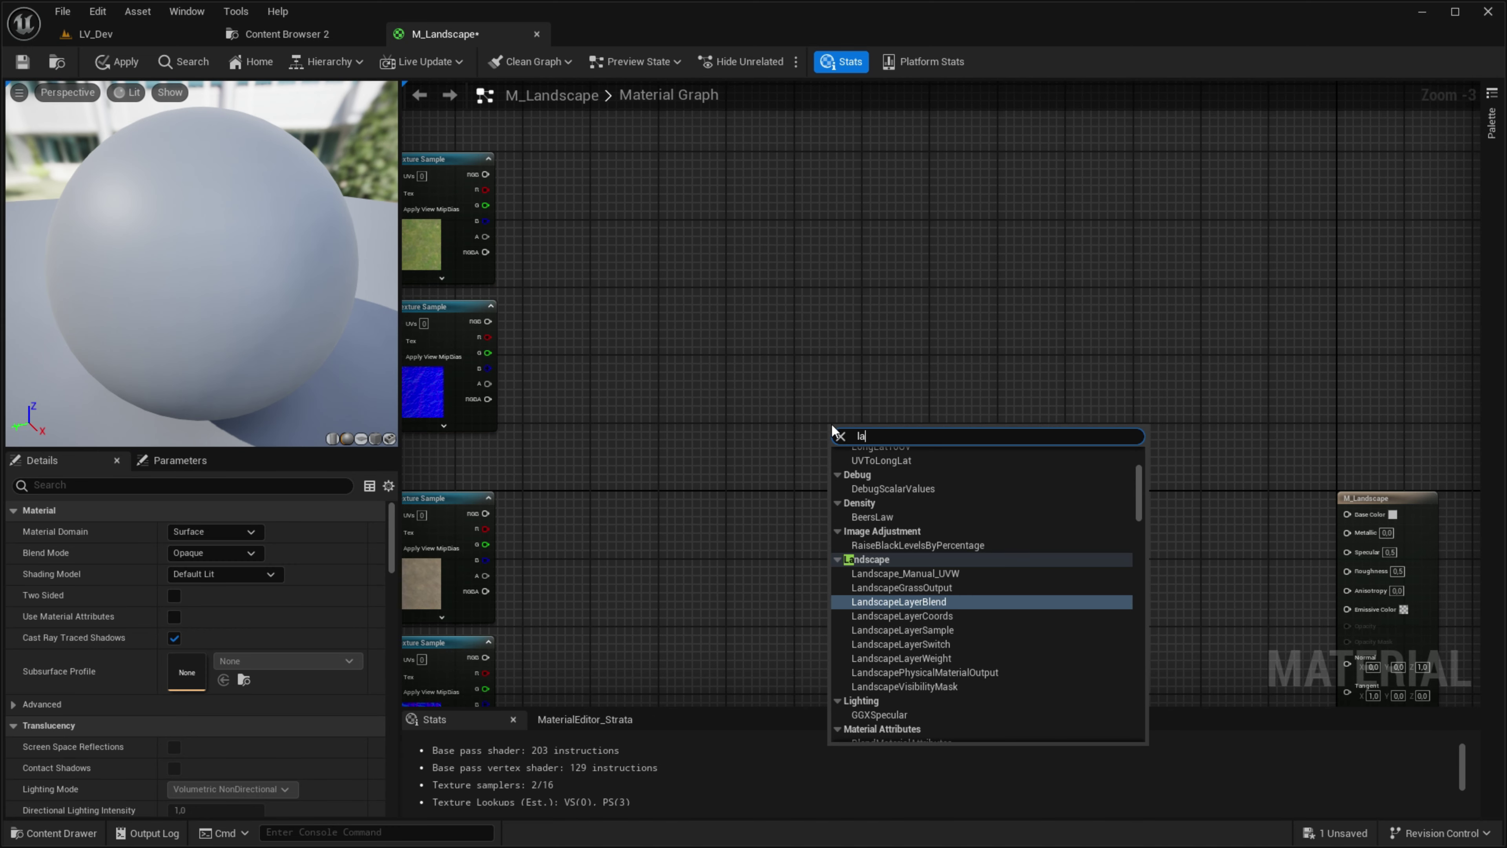
text(ndscape laye)
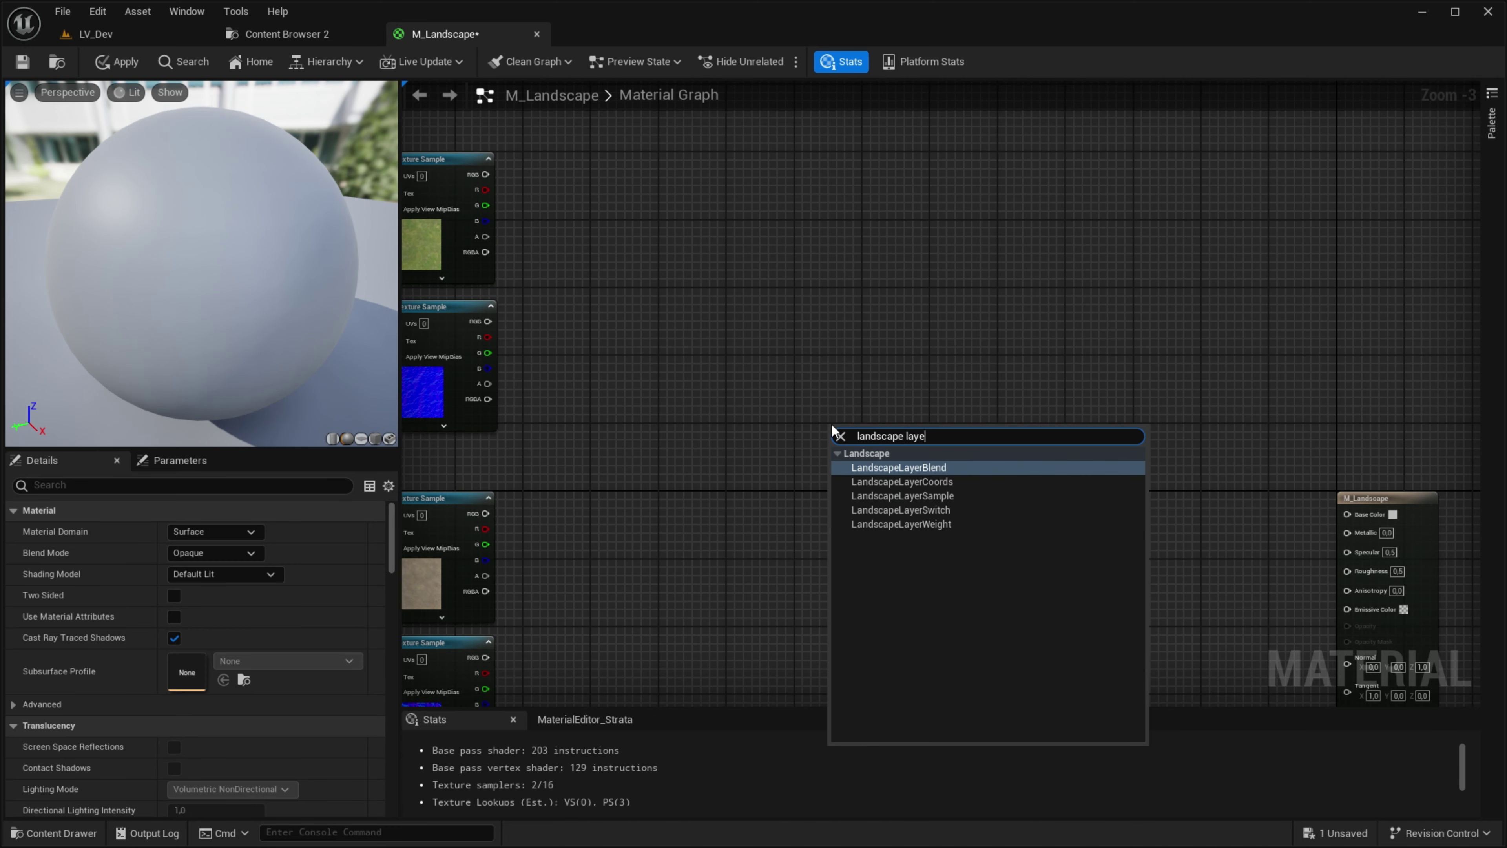
text(r)
key(Return)
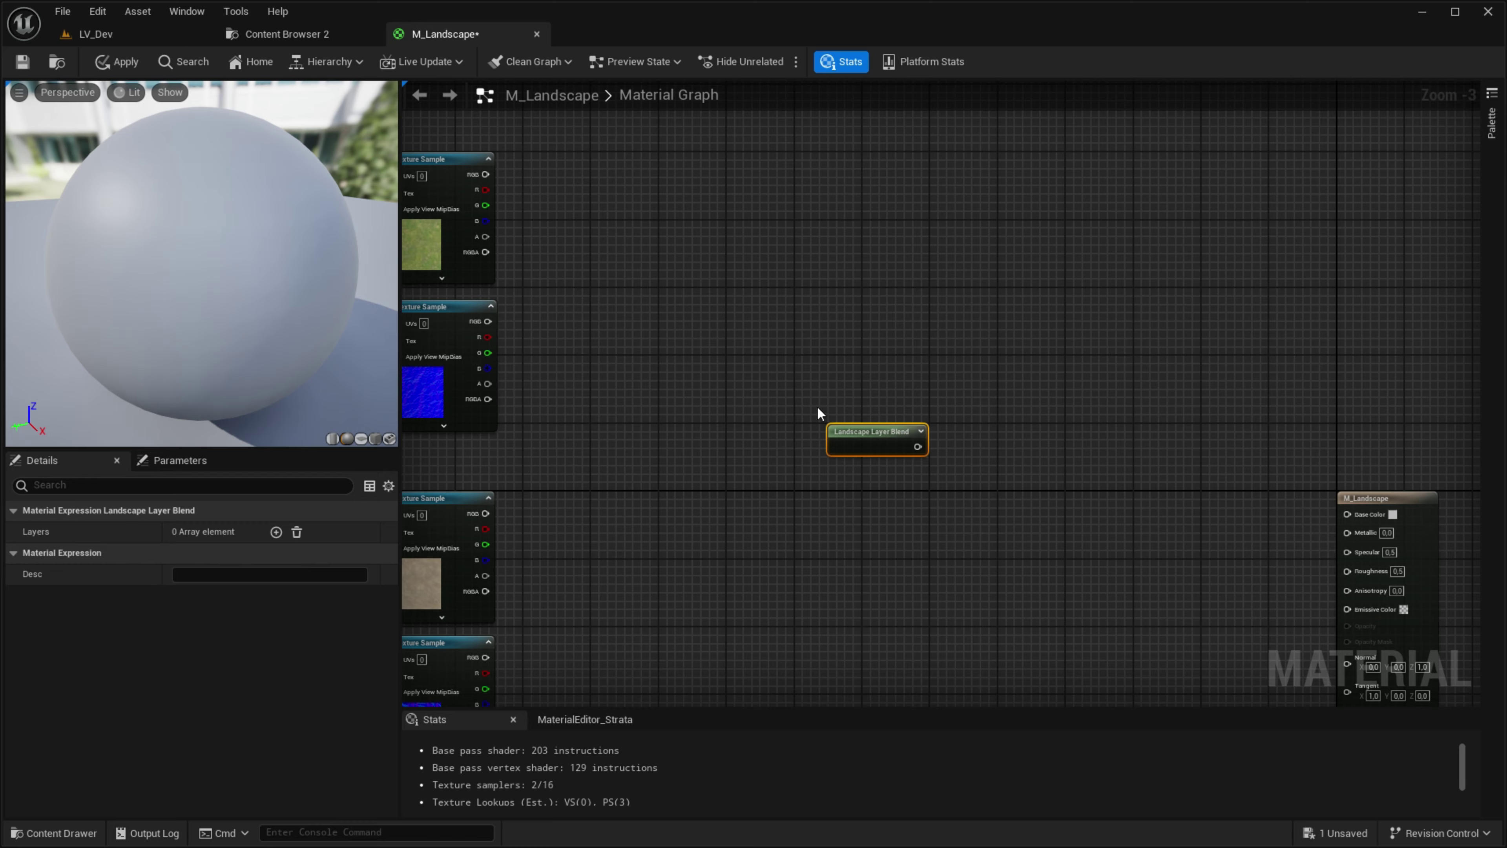
scroll(817, 405, up, 3)
right_drag(907, 467, 676, 339)
drag(649, 318, 700, 317)
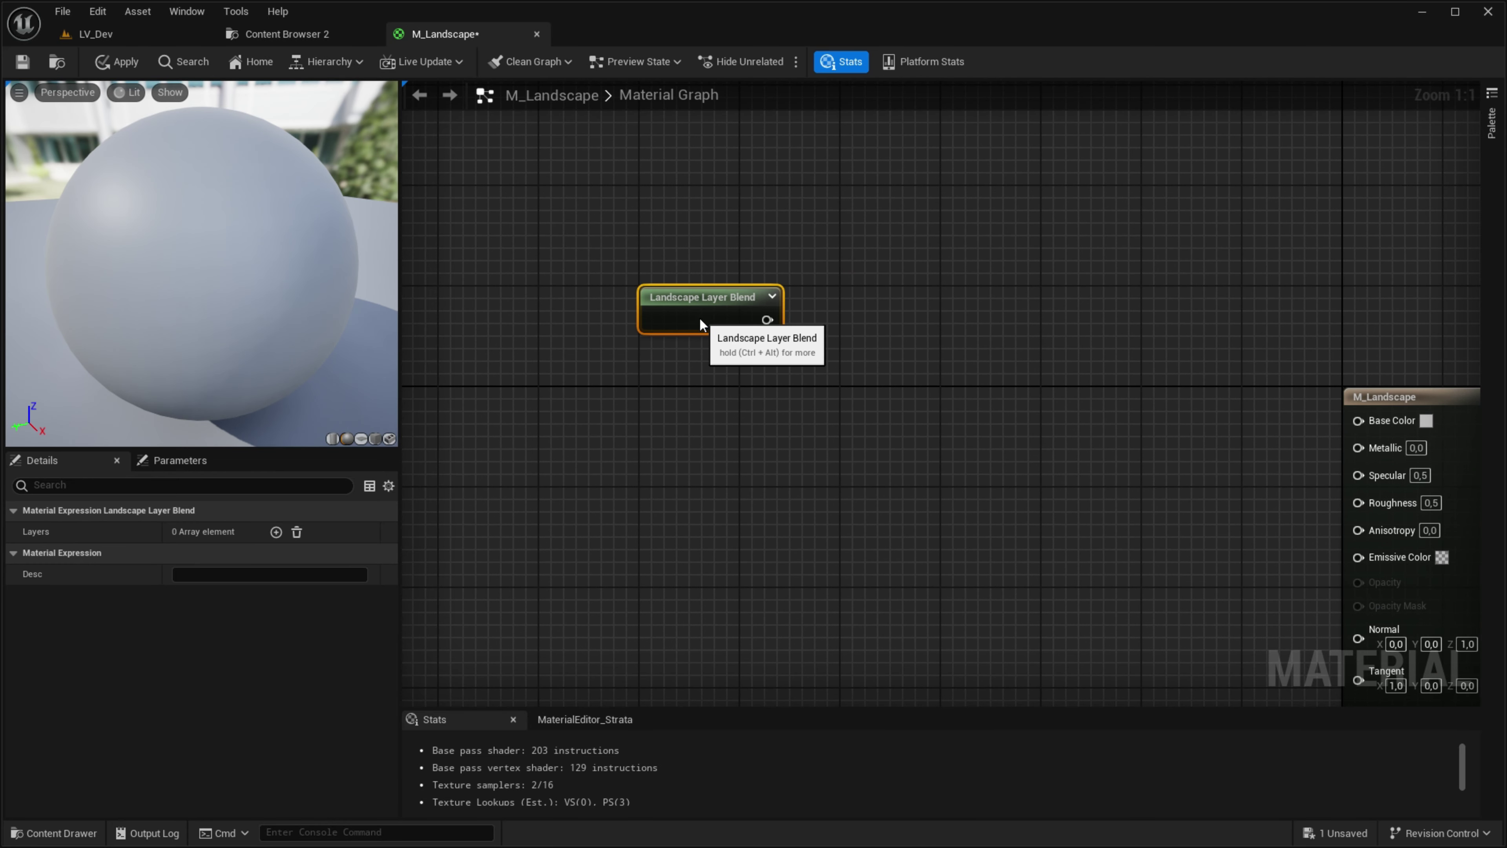
Step: Add two blend layers in Details and name them Grass and Dirt
click(276, 532)
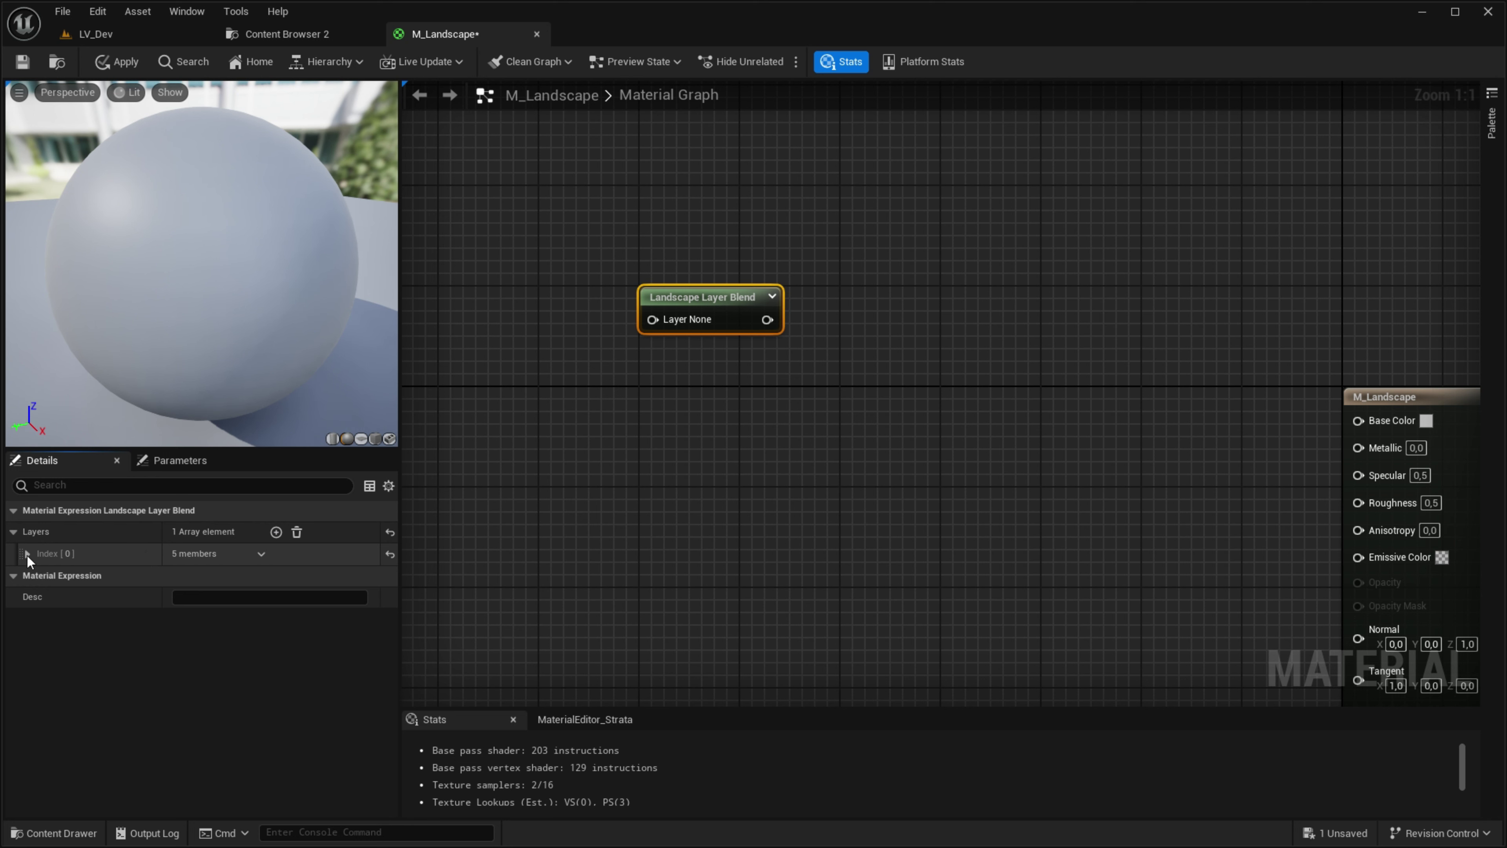
click(28, 554)
click(220, 574)
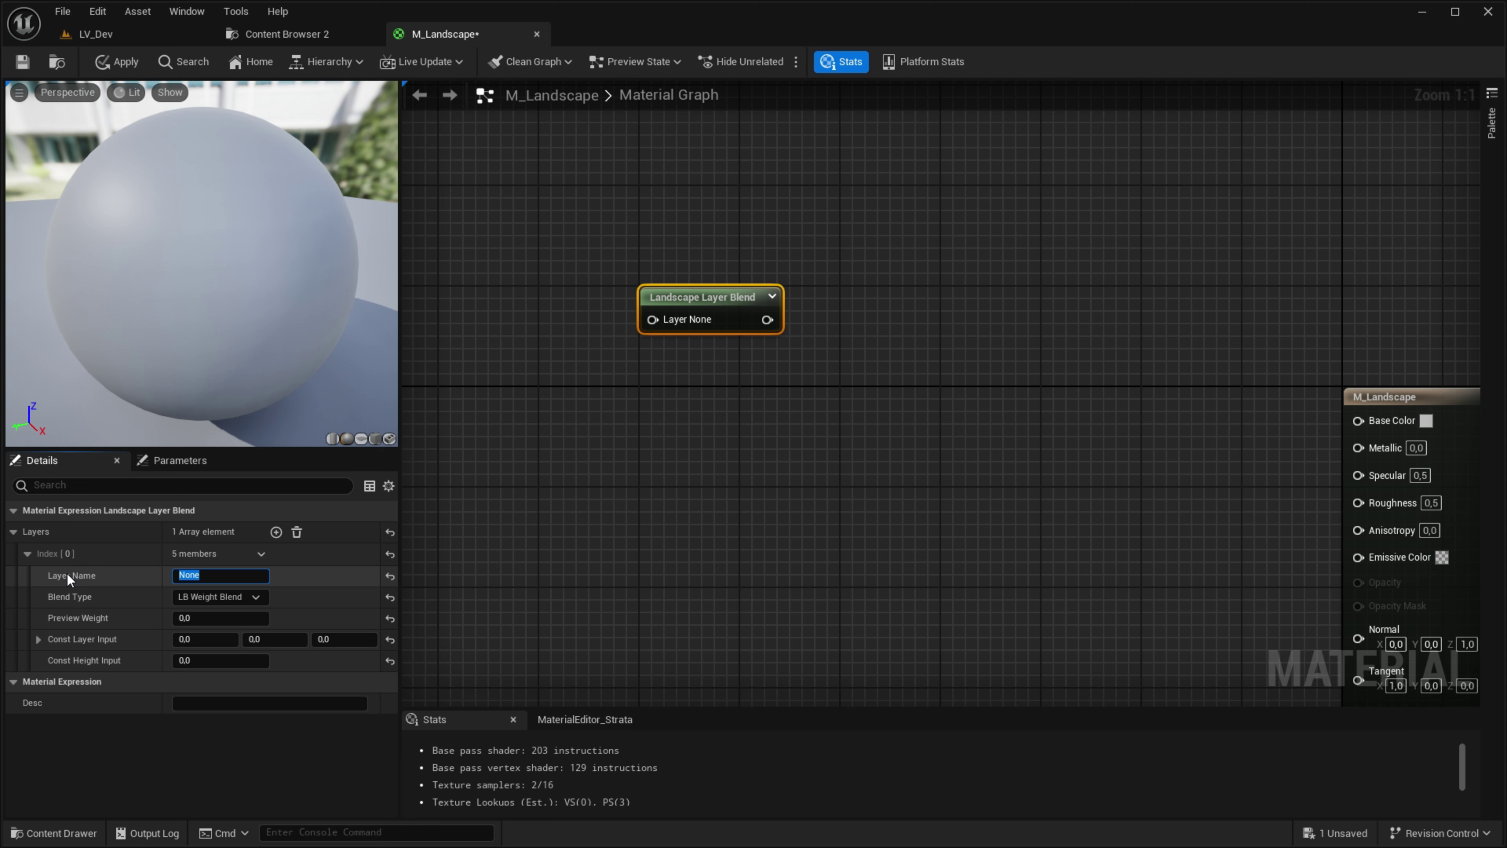
text(Grass)
key(Return)
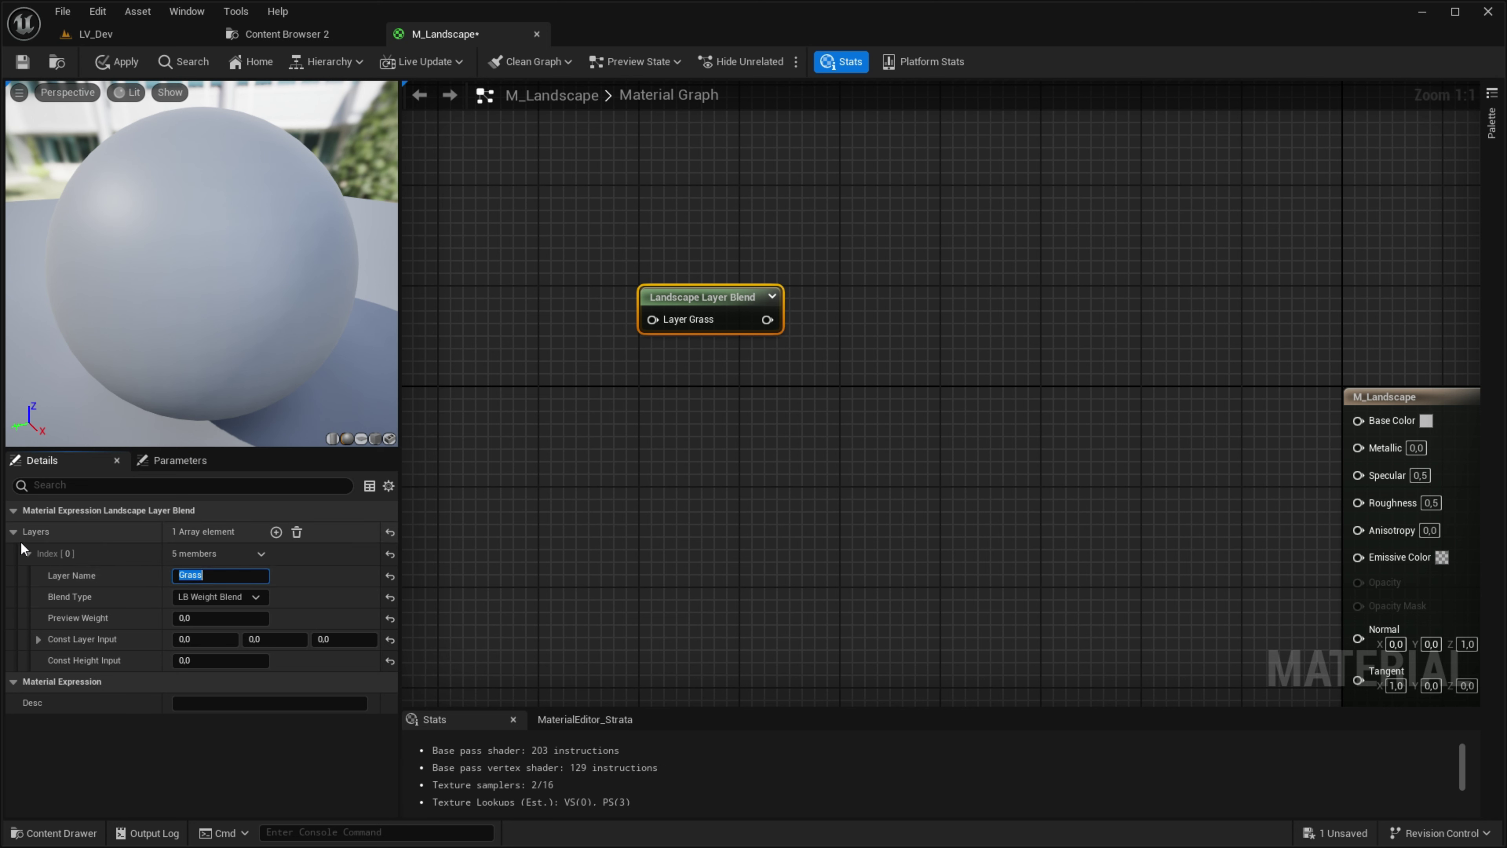
click(276, 531)
click(27, 554)
click(28, 575)
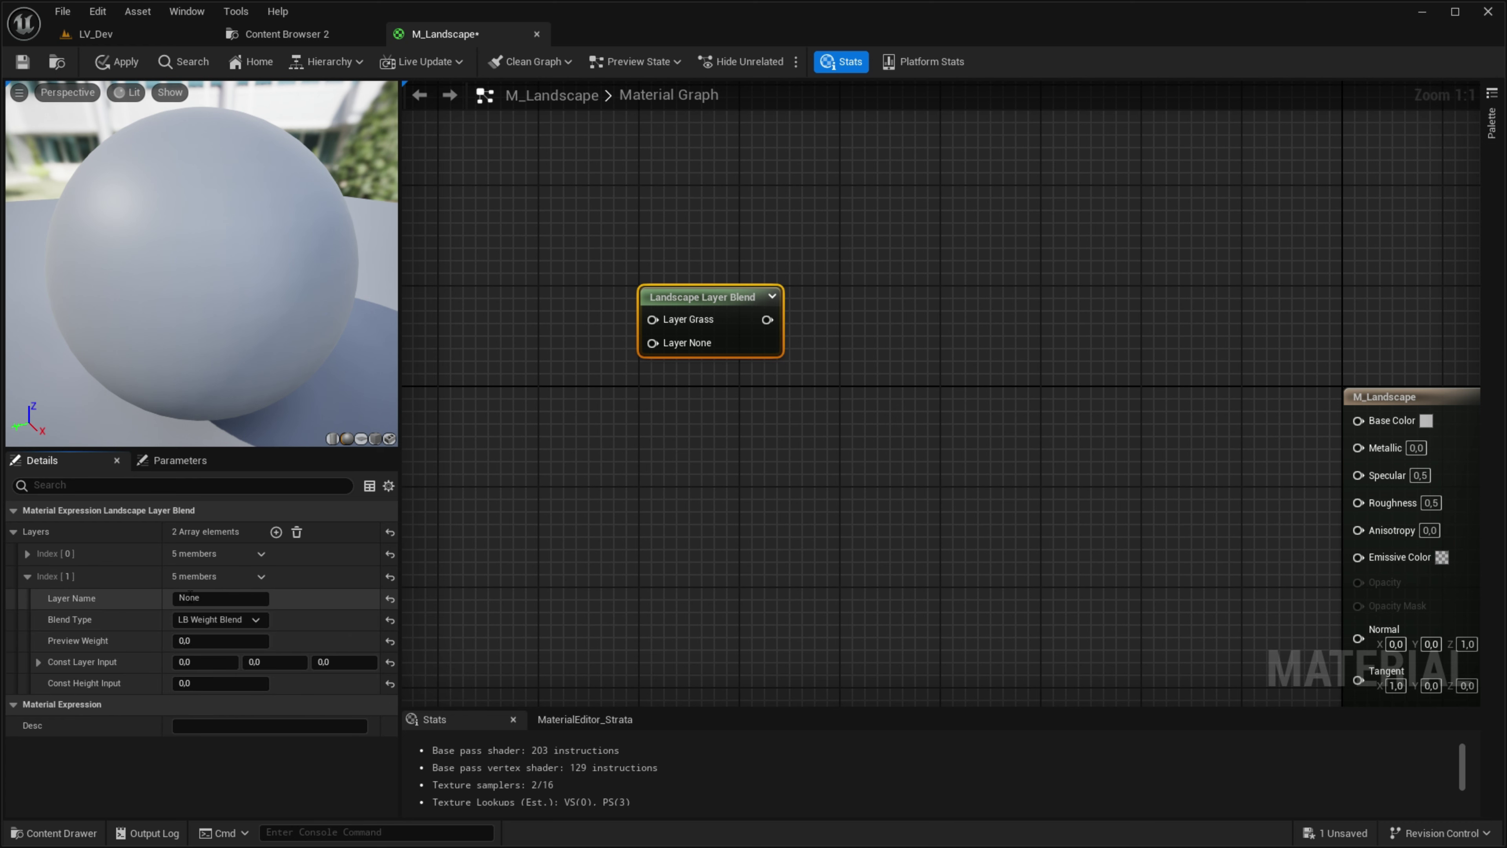
click(195, 598)
text(Dirt)
key(Return)
click(27, 576)
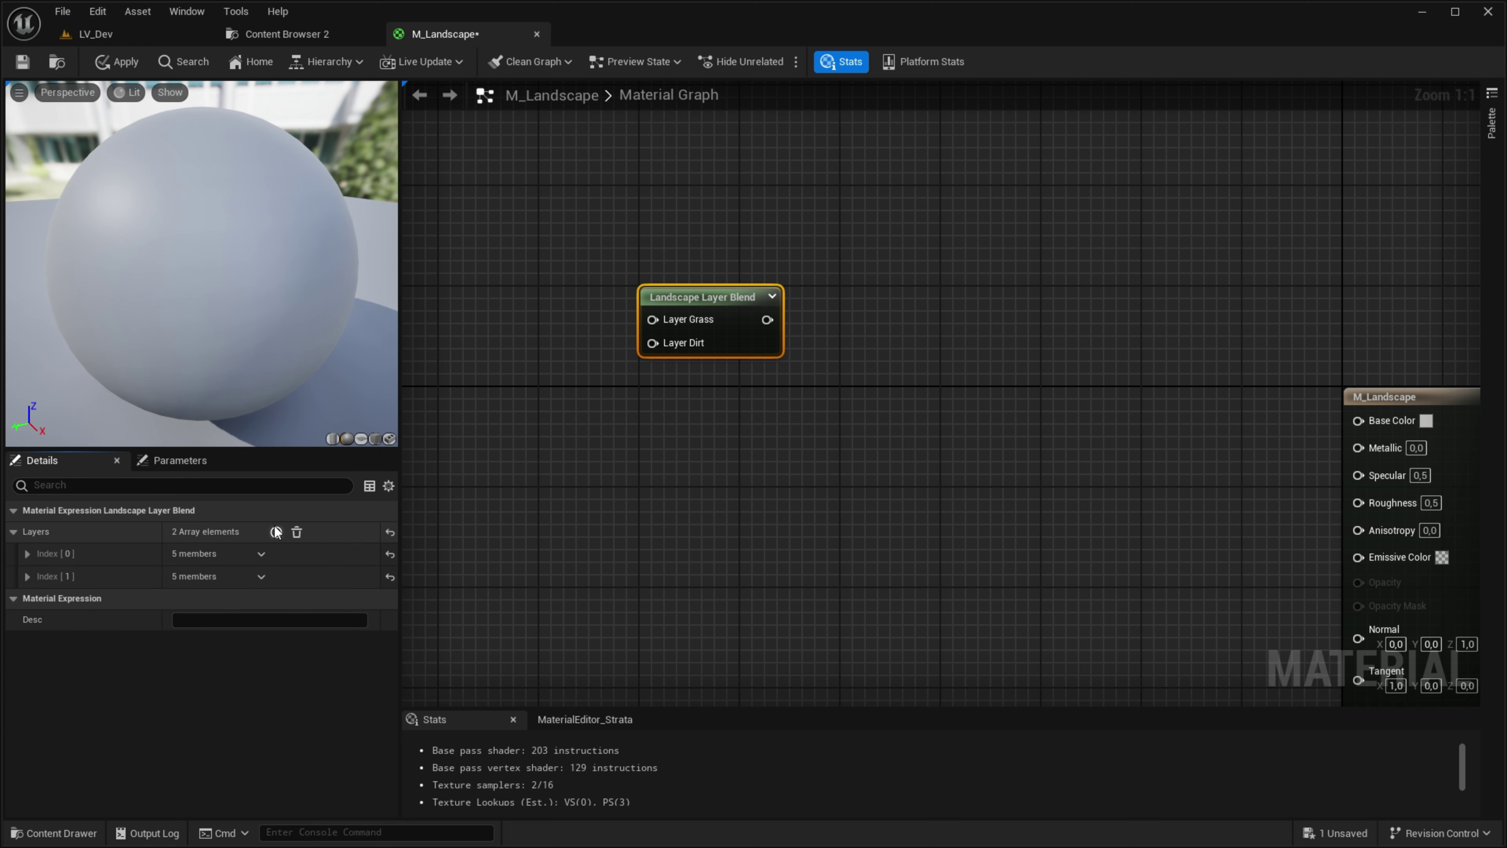
Step: Add a third blend layer named Rock
click(276, 531)
click(28, 599)
click(195, 620)
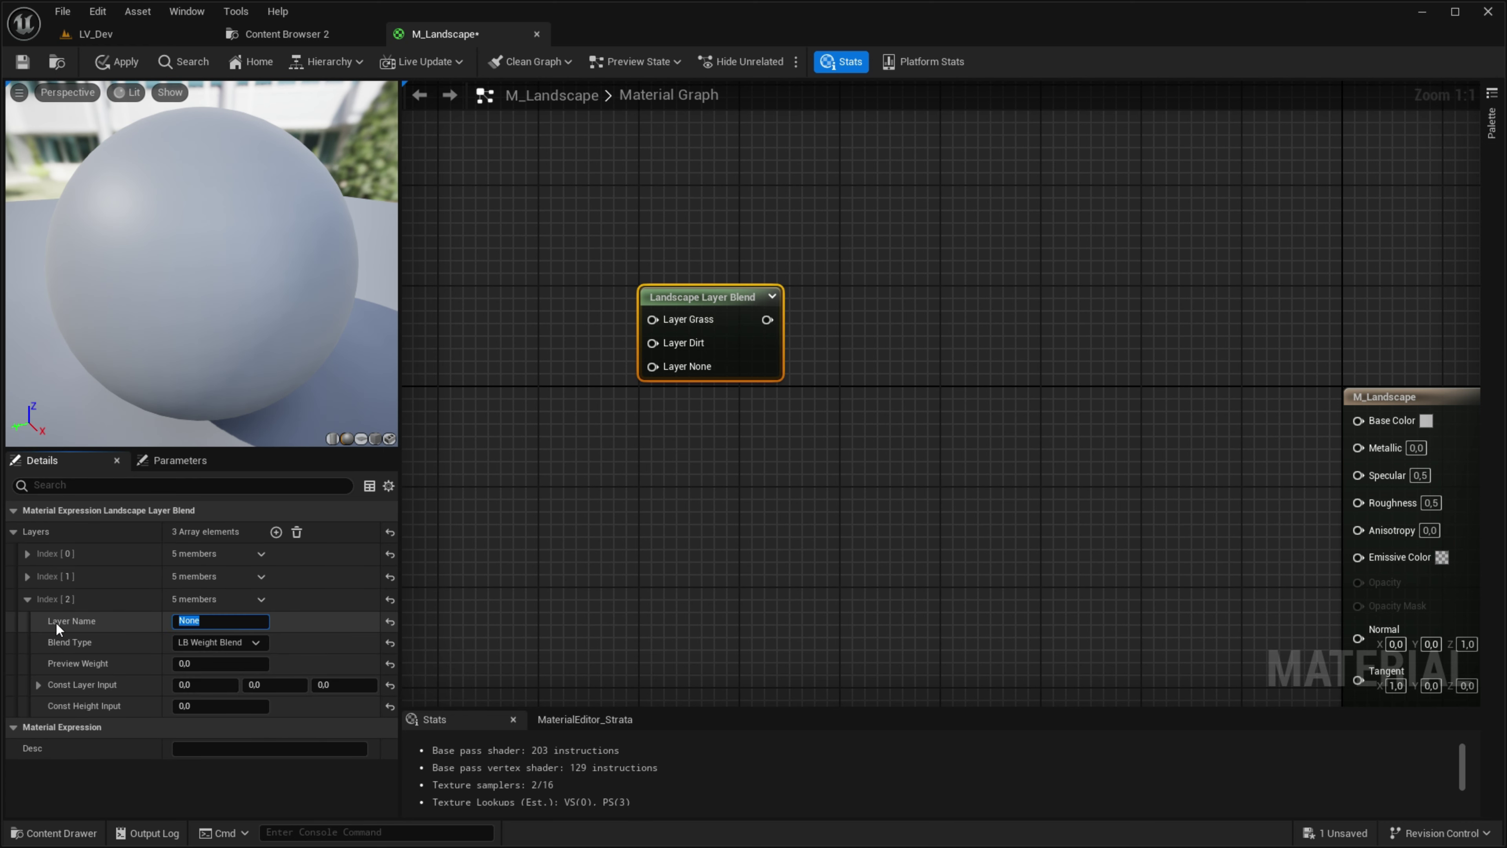
text(Rock)
key(Return)
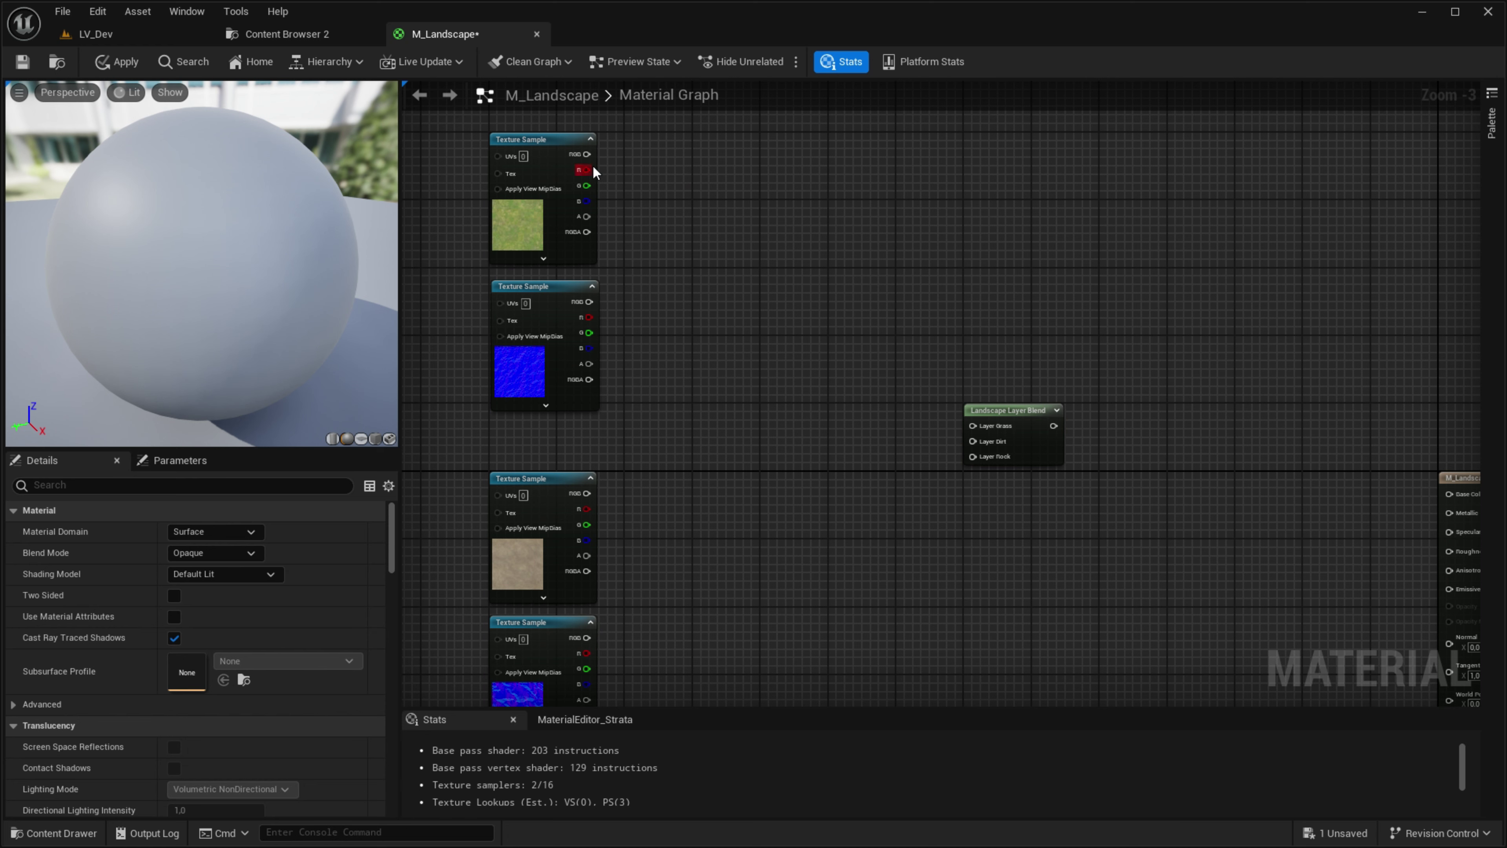
Step: Undo a trial grass-to-Layer Grass link and move the Layer Blend node down-right
mouse_move(587, 154)
mouse_down()
mouse_move(988, 429)
mouse_move(858, 363)
mouse_up()
right_drag(1065, 345, 657, 290)
drag(636, 401, 898, 521)
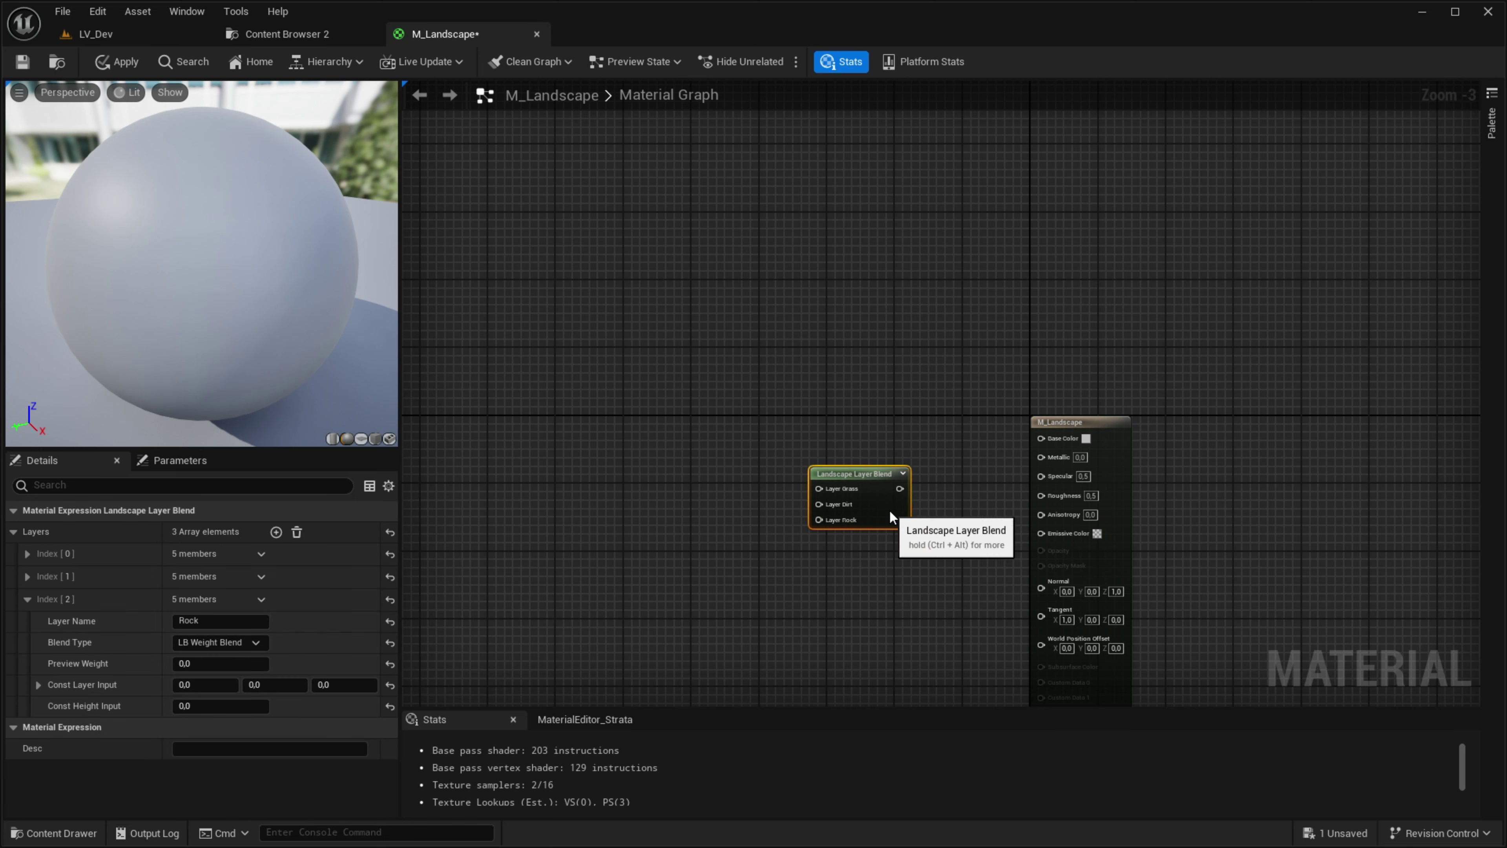
drag(979, 369, 1147, 355)
drag(1183, 502, 1144, 629)
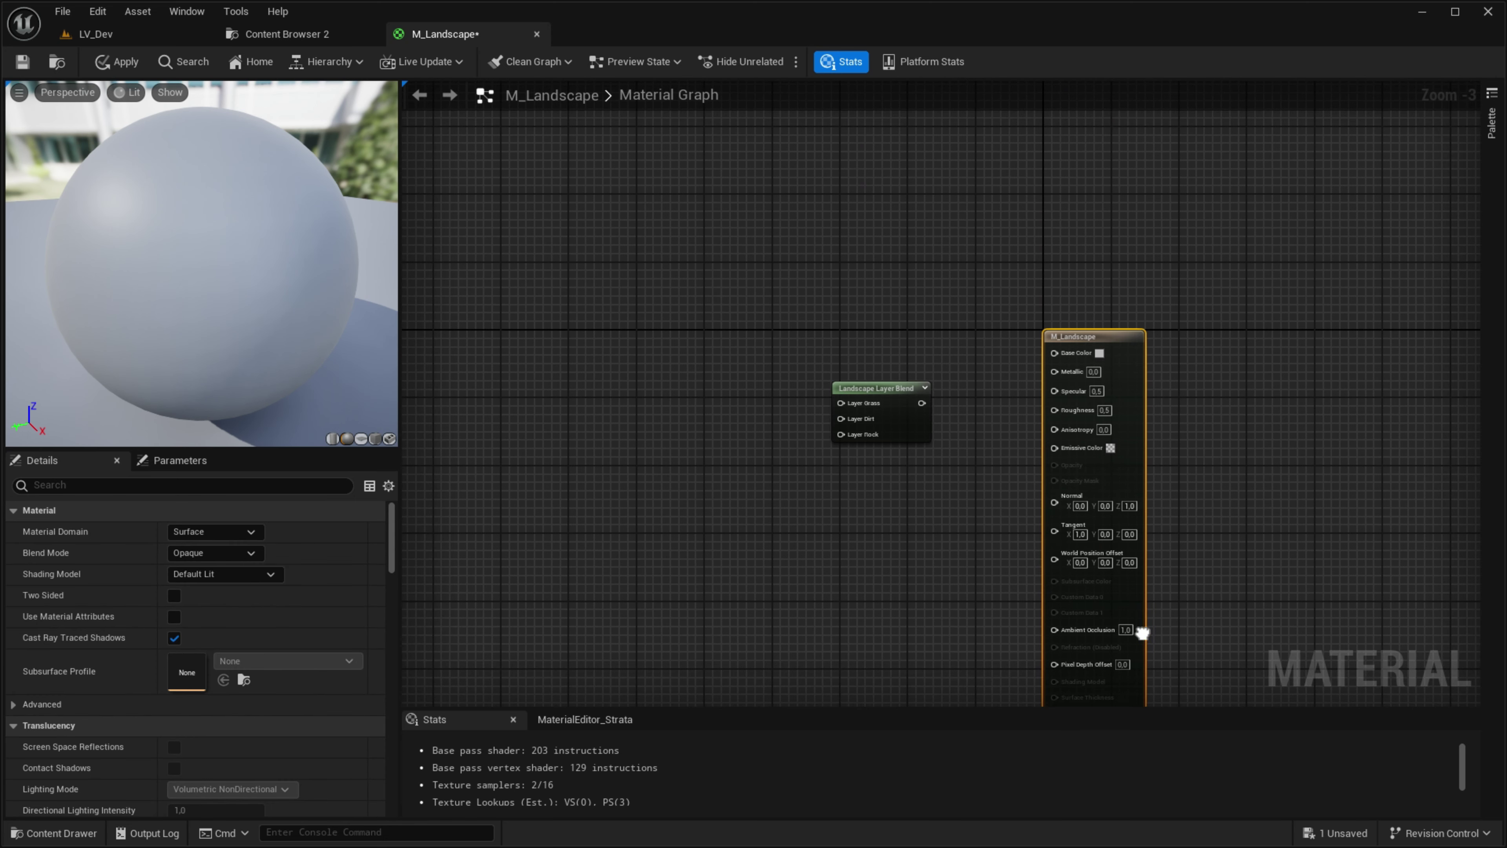
drag(1023, 290, 1174, 568)
Step: In free graph space, add a MakeMaterialAttributes node via the 'make material' search
right_drag(1177, 573, 1059, 178)
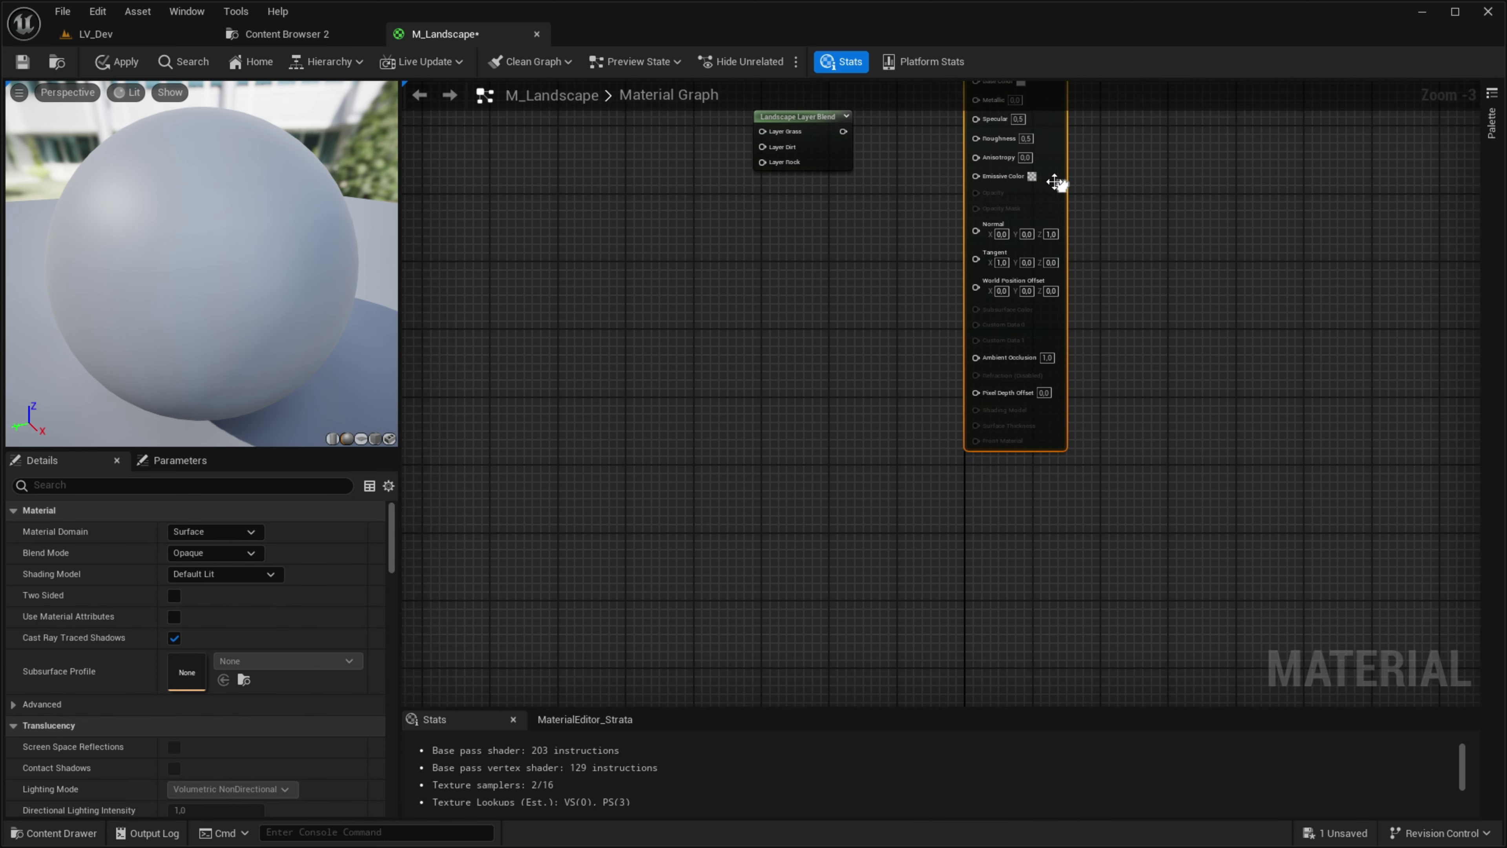
right_drag(1130, 279, 801, 212)
right_click(813, 219)
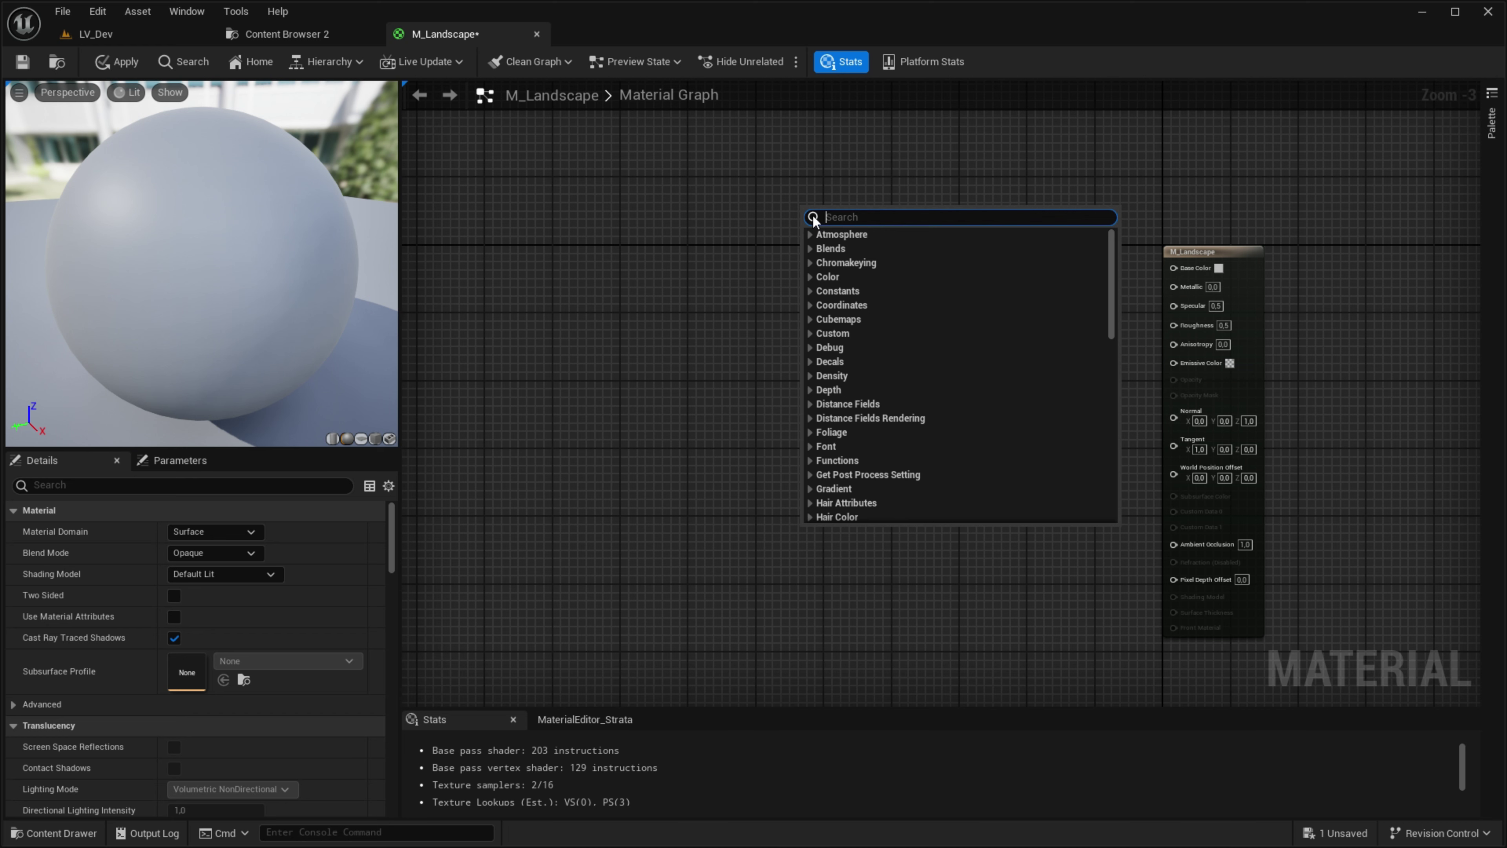
text(make material)
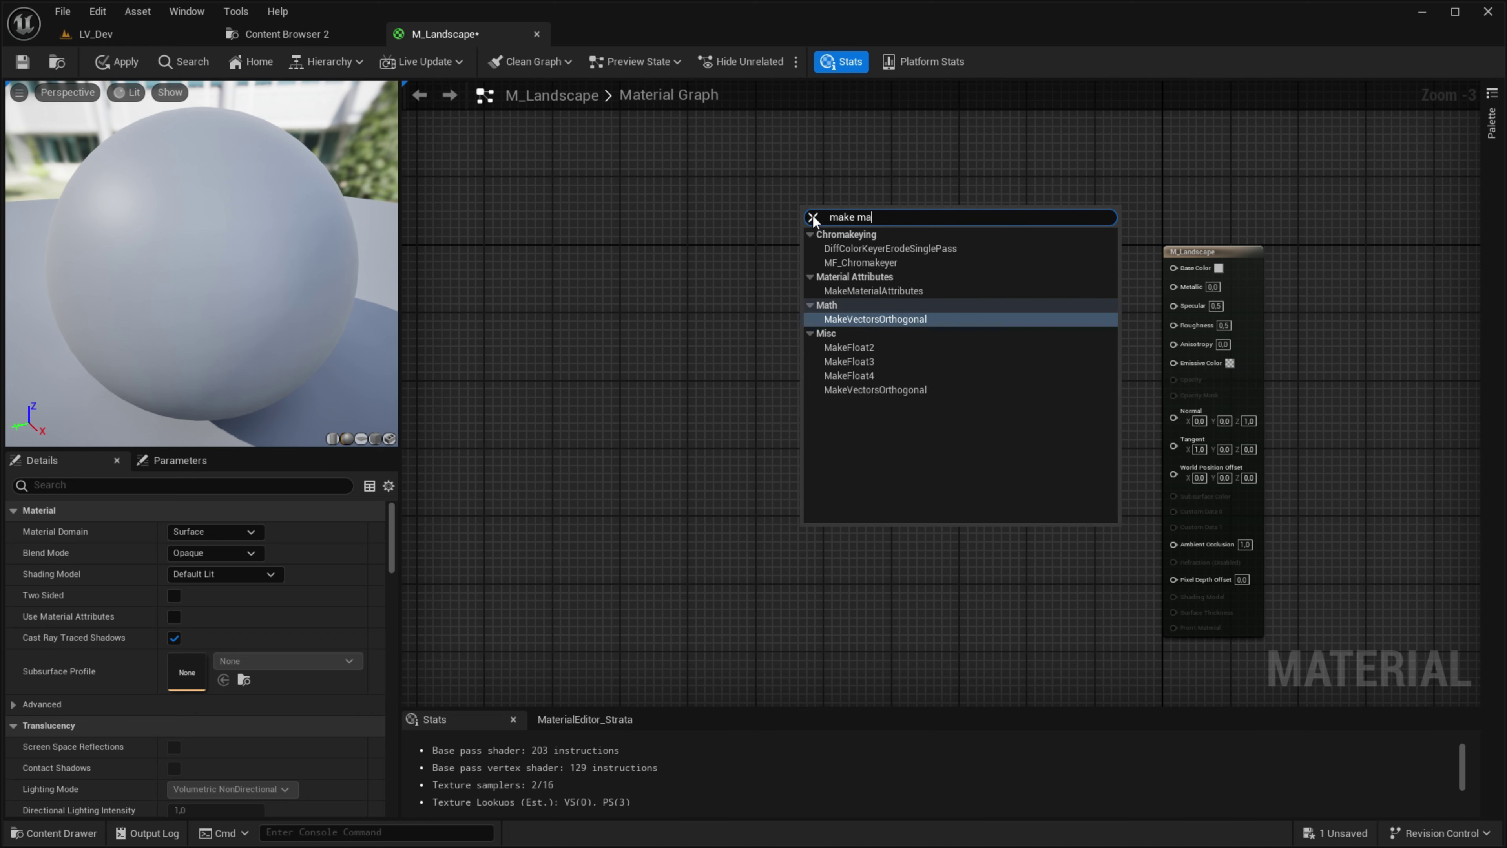
key(Return)
Step: Wire the grass colour RGB to BaseColor and the grass normal to Normal on MakeMaterialAttributes
scroll(813, 215, up, 2)
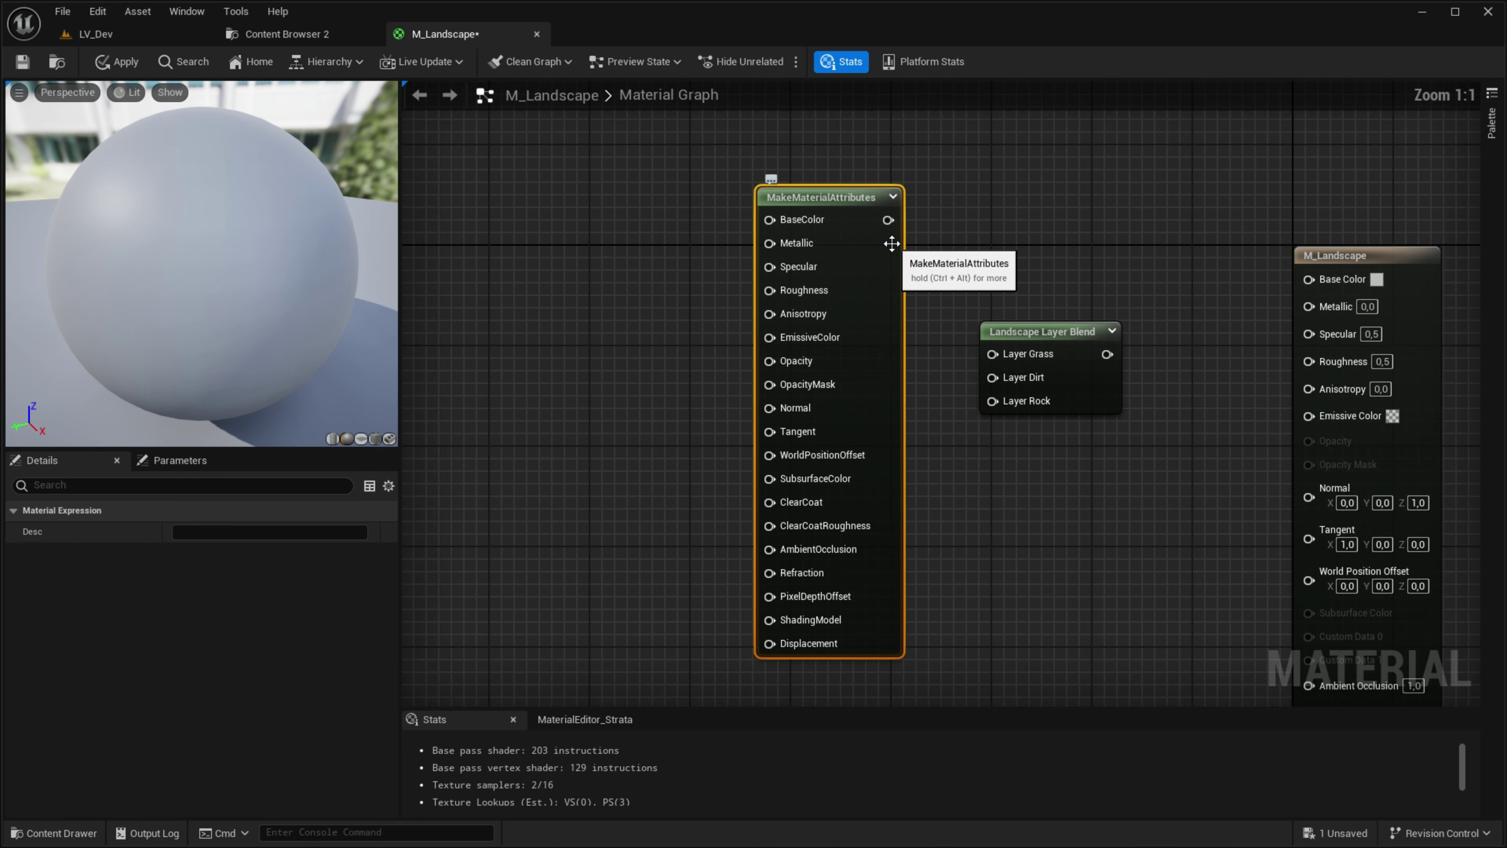
drag(722, 191, 1109, 214)
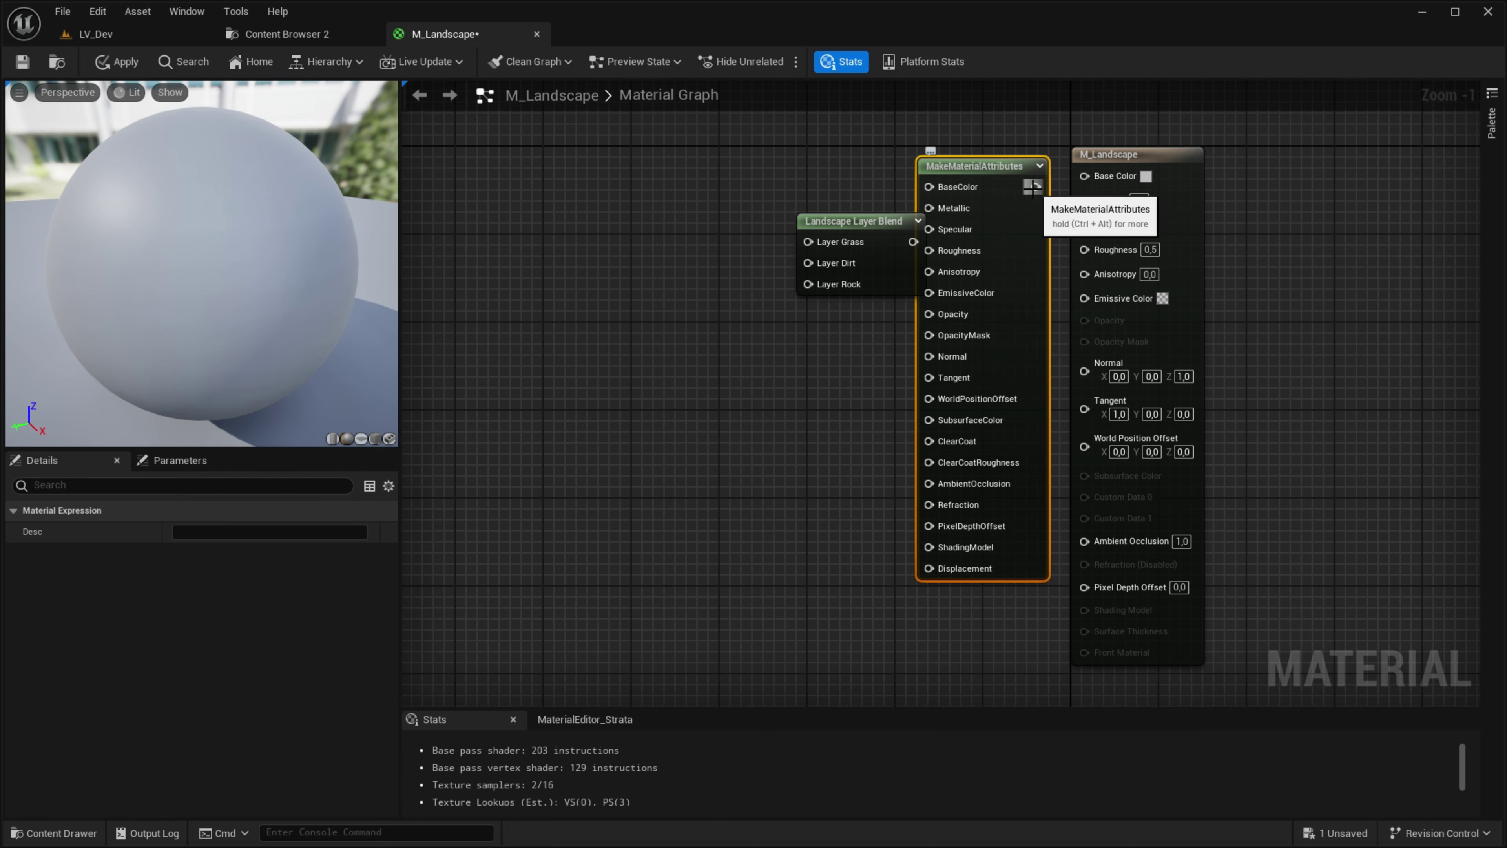
scroll(1177, 486, down, 3)
drag(1178, 486, 777, 208)
scroll(628, 263, up, 4)
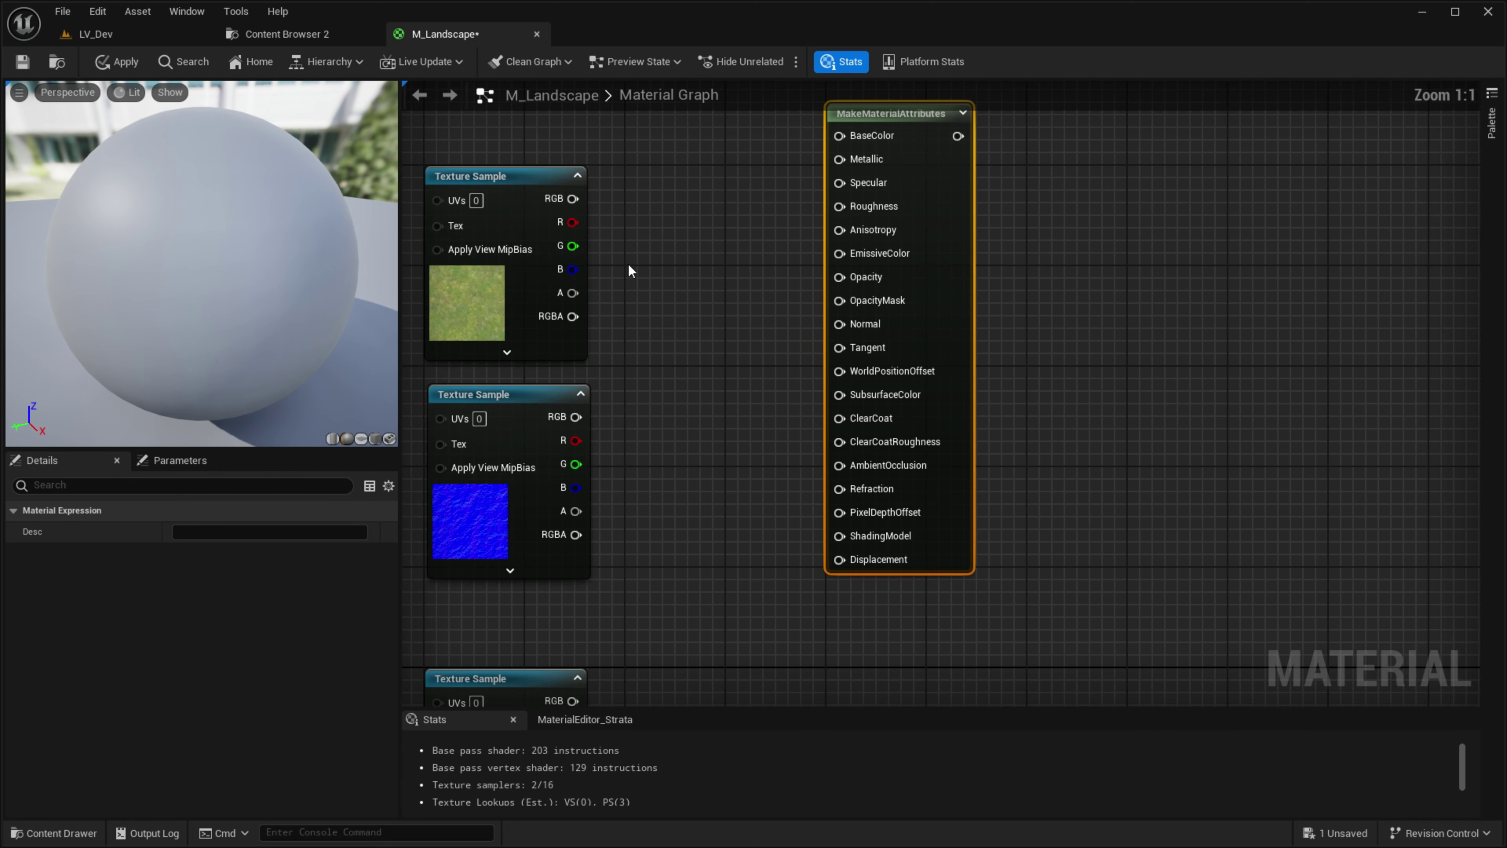
mouse_move(563, 199)
mouse_down()
mouse_move(839, 135)
mouse_move(857, 198)
mouse_up()
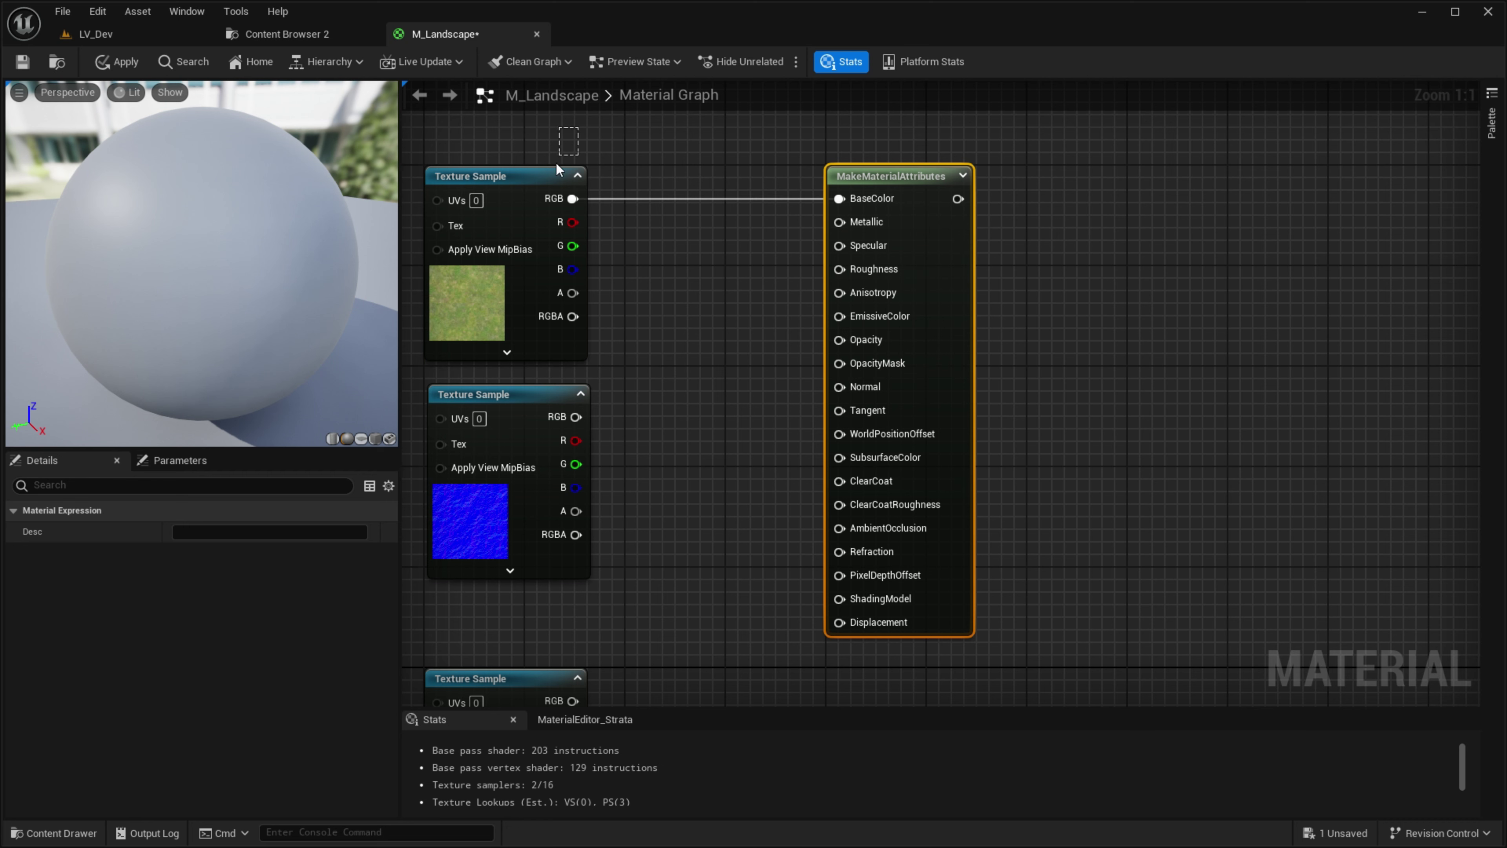
click(663, 345)
mouse_move(575, 417)
mouse_down()
mouse_move(852, 353)
mouse_move(840, 386)
mouse_up()
Step: Connect the MakeMaterialAttributes output to Layer Grass on the Layer Blend node
scroll(839, 386, down, 1)
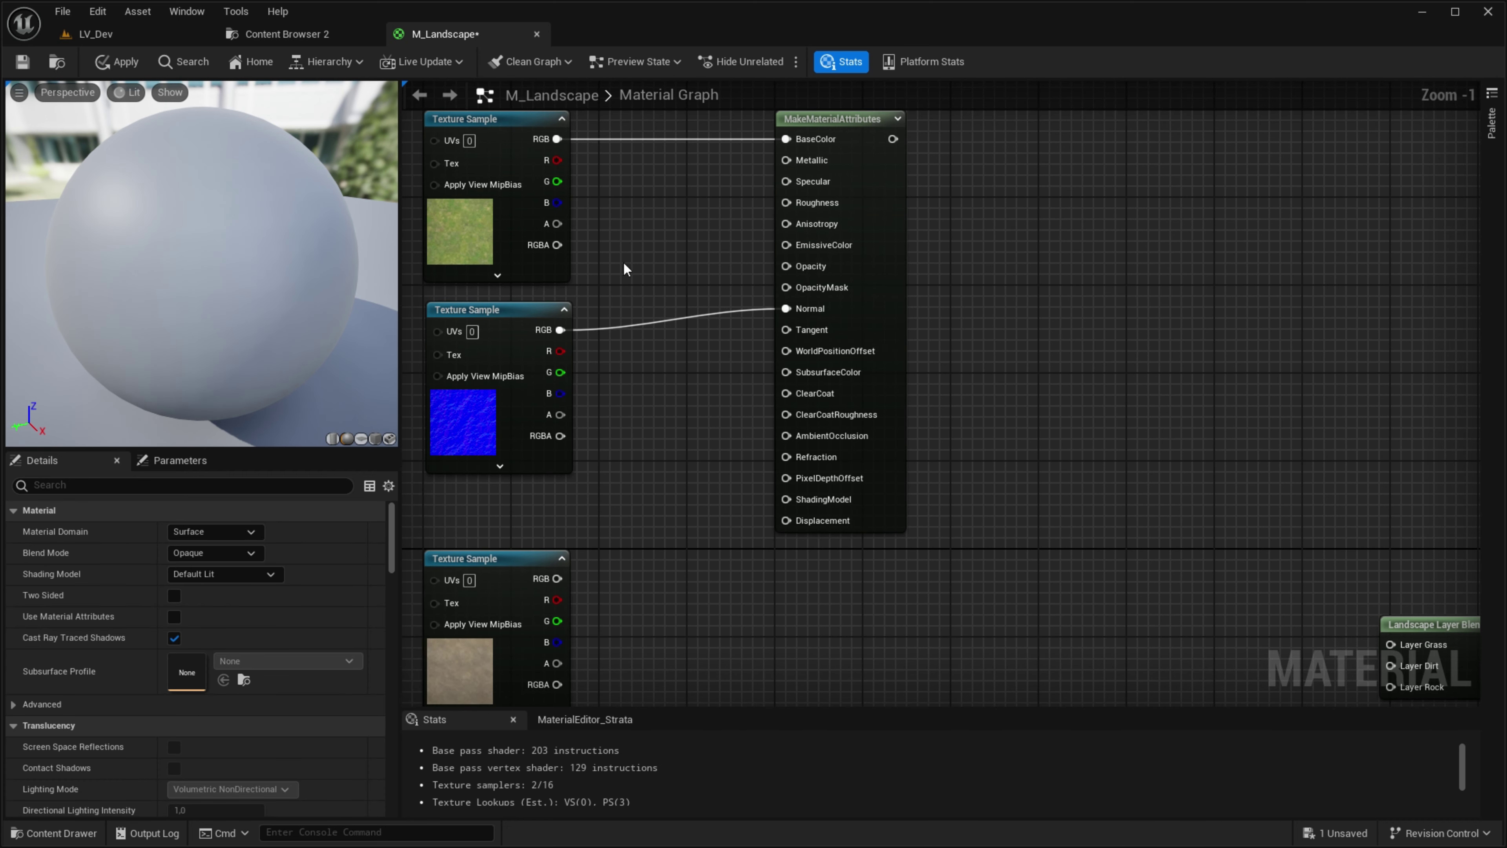
right_drag(623, 261, 811, 300)
scroll(1215, 413, down, 2)
right_drag(1215, 412, 941, 316)
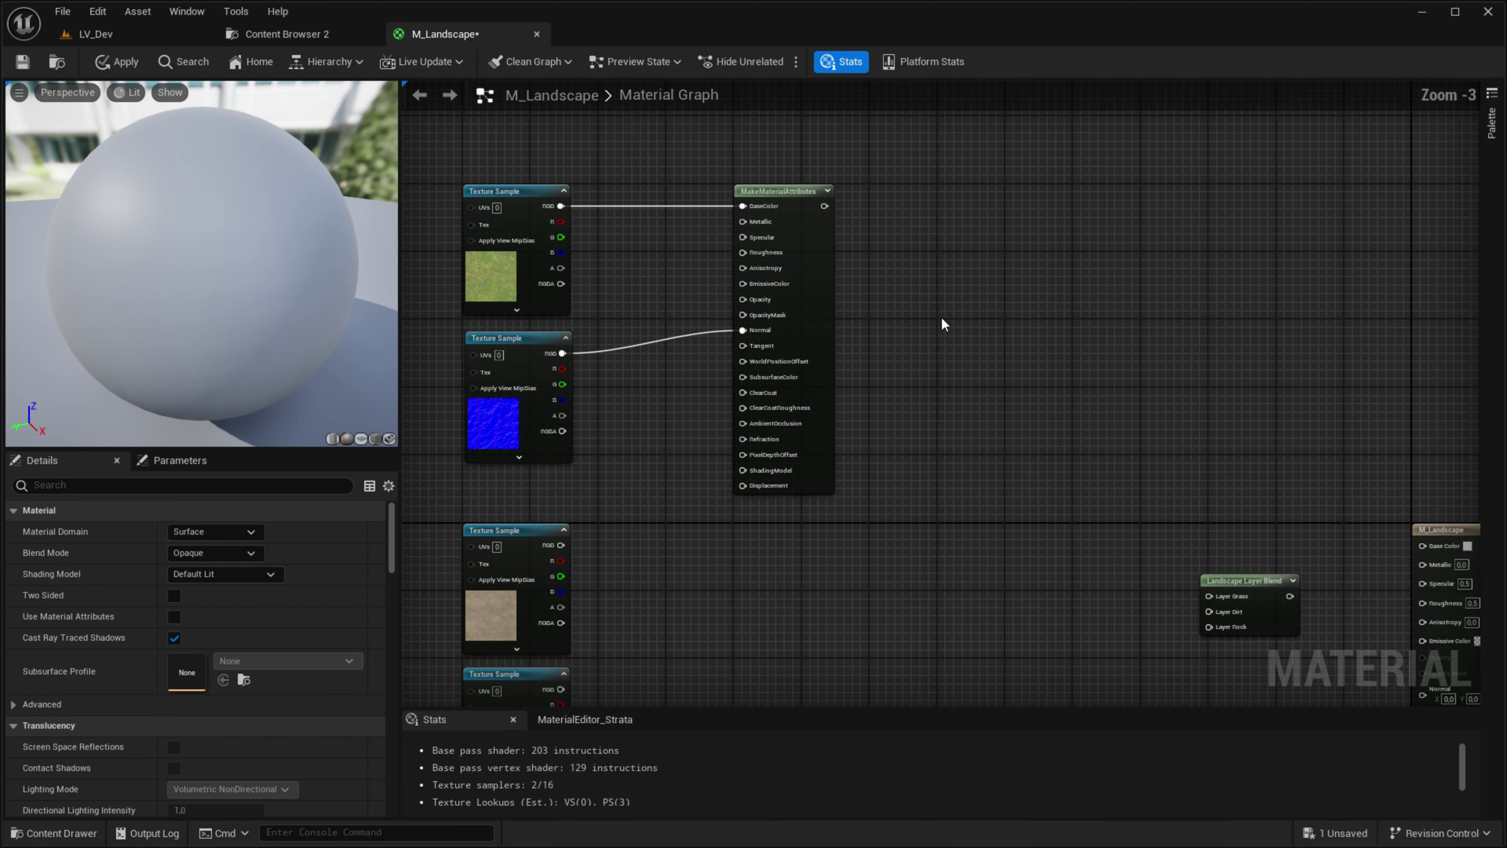
drag(821, 207, 1227, 593)
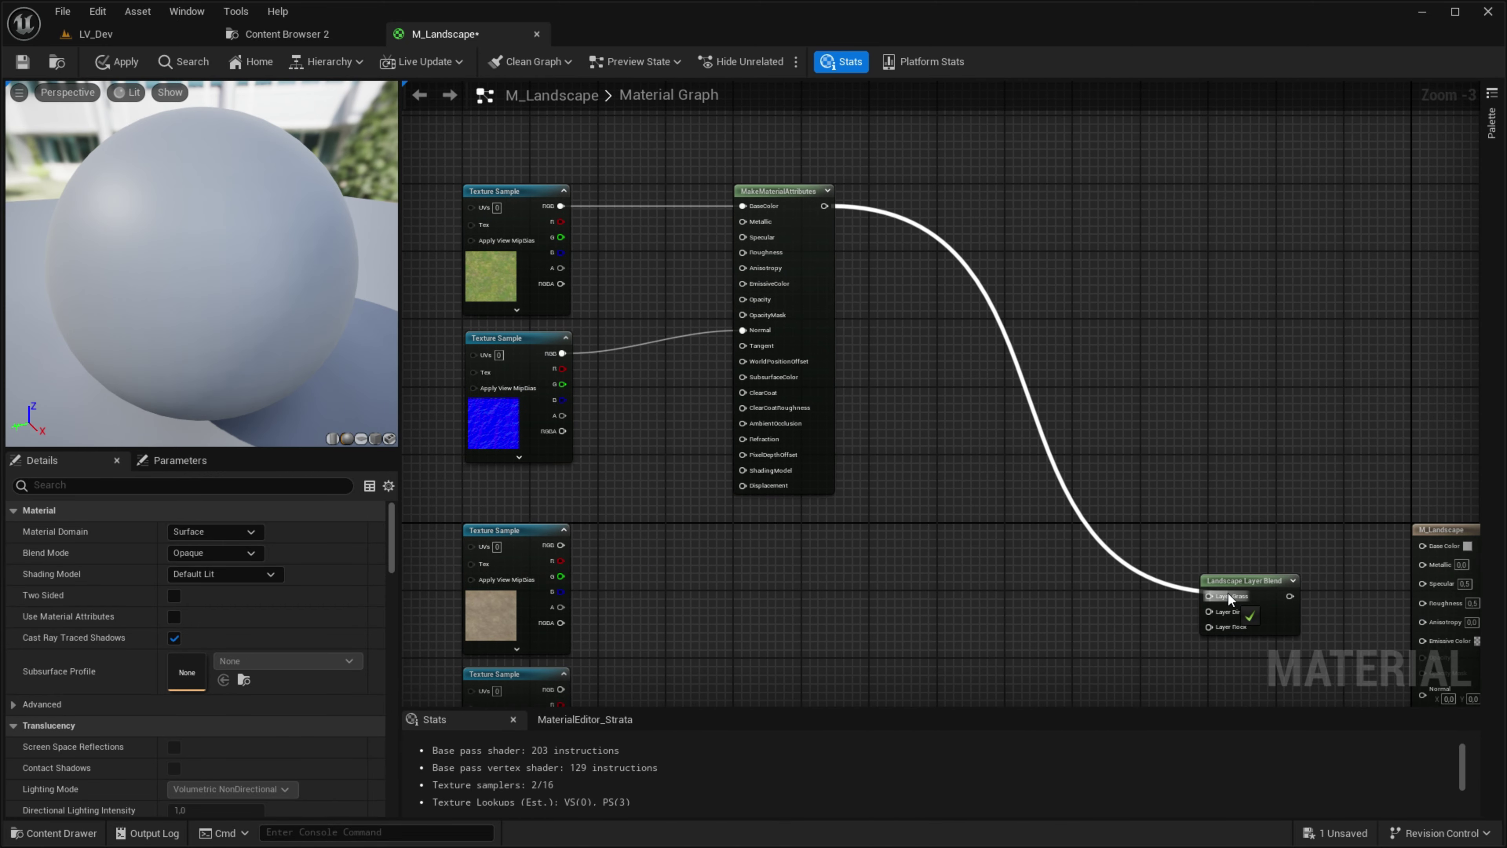
right_drag(421, 335, 683, 387)
Step: Move the two grass texture samples and MakeMaterialAttributes up and left together
scroll(771, 249, up, 2)
mouse_move(683, 387)
mouse_down()
mouse_move(771, 249)
mouse_move(871, 262)
mouse_up()
scroll(1068, 415, down, 2)
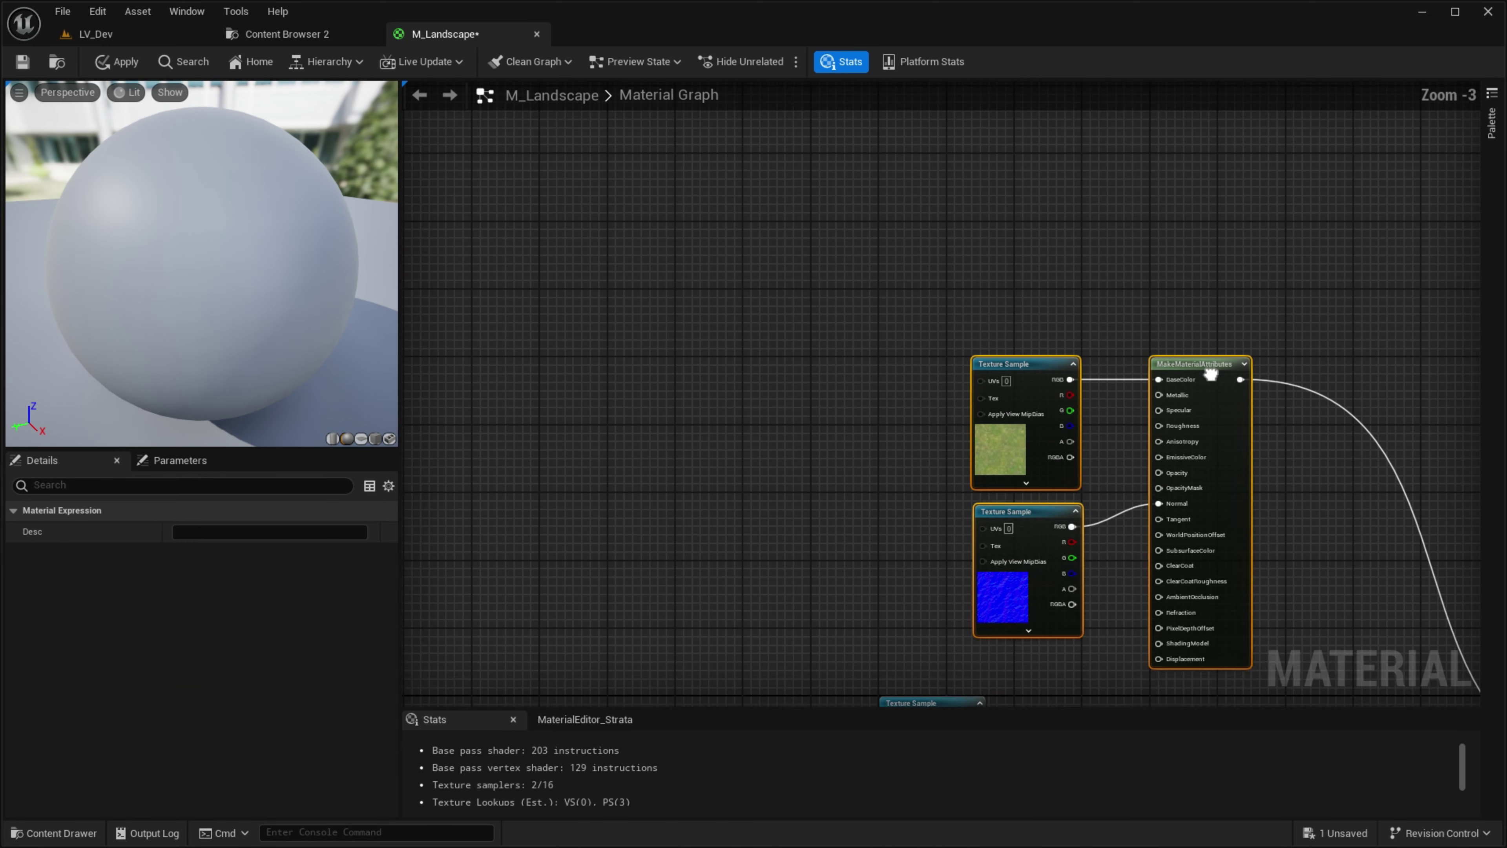
ctrl+click(1147, 399)
drag(1147, 399, 862, 200)
scroll(577, 271, up, 3)
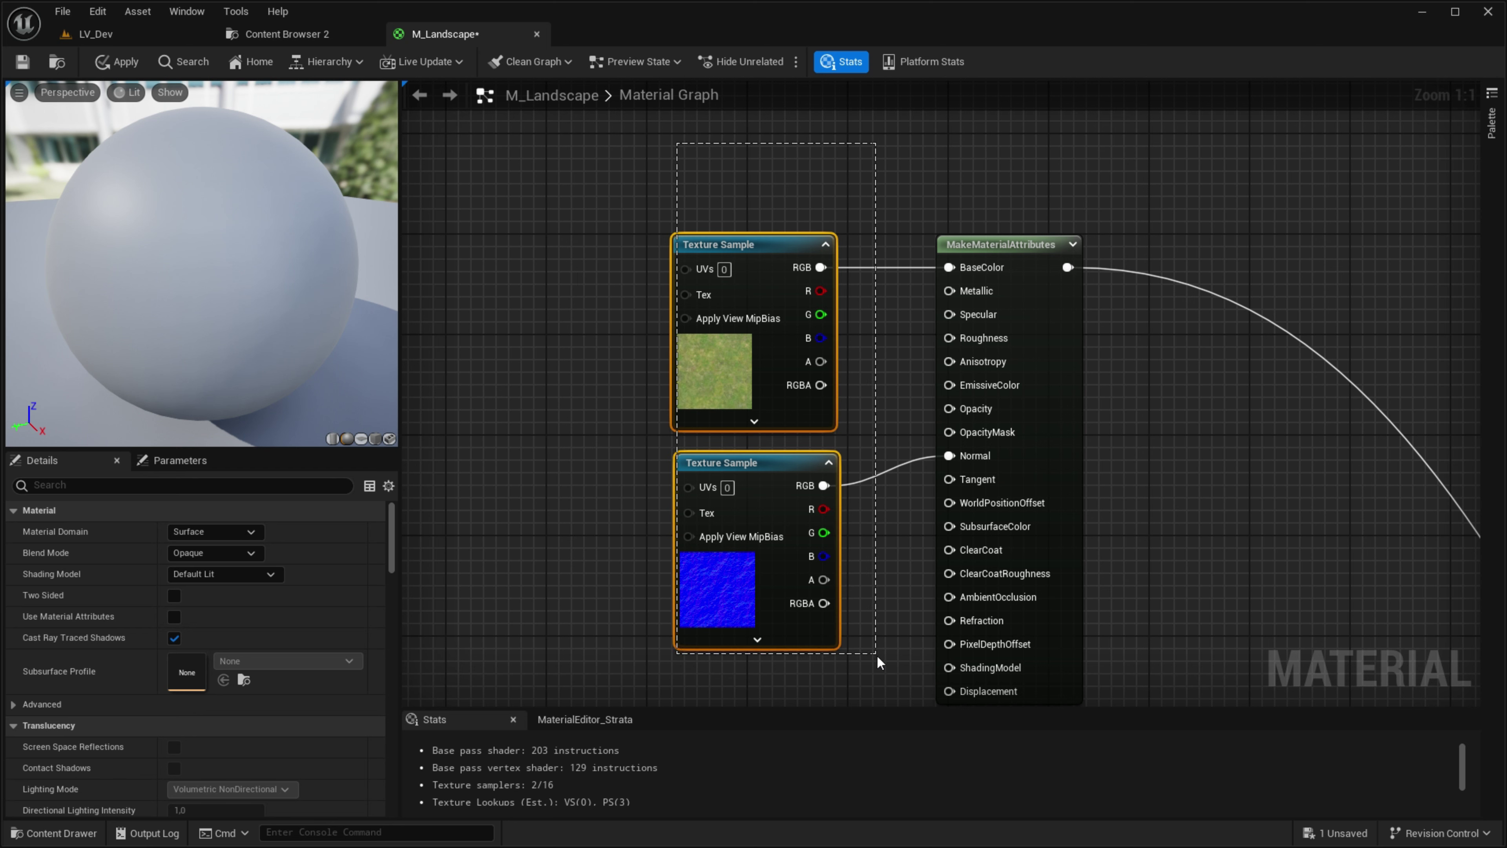
drag(572, 119, 864, 597)
Step: Add a Constant wired to Roughness and duplicate it above for Specular
drag(825, 365, 649, 368)
right_click(701, 373)
text(const)
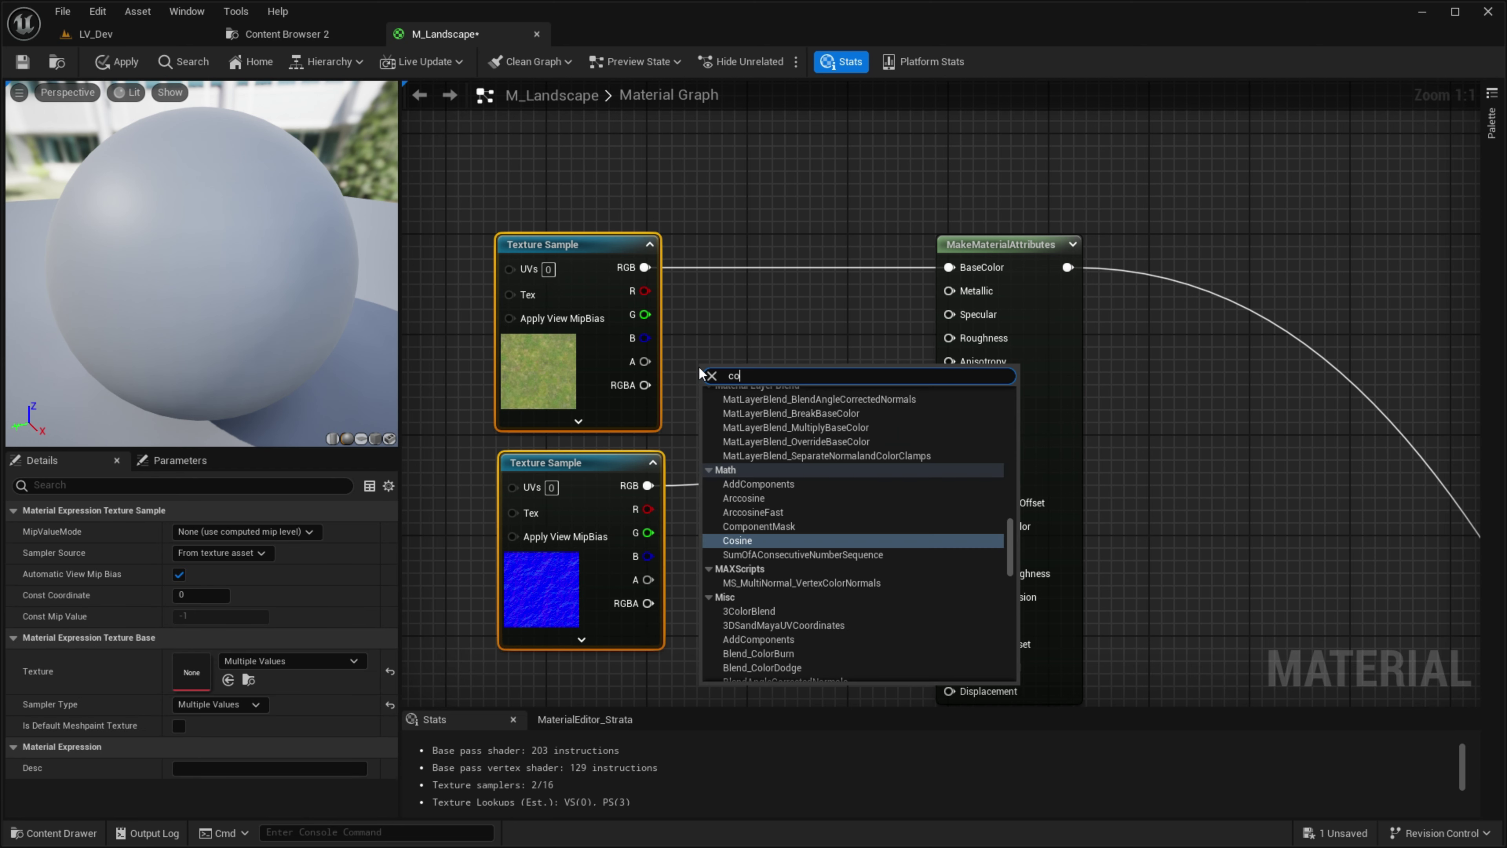
click(742, 406)
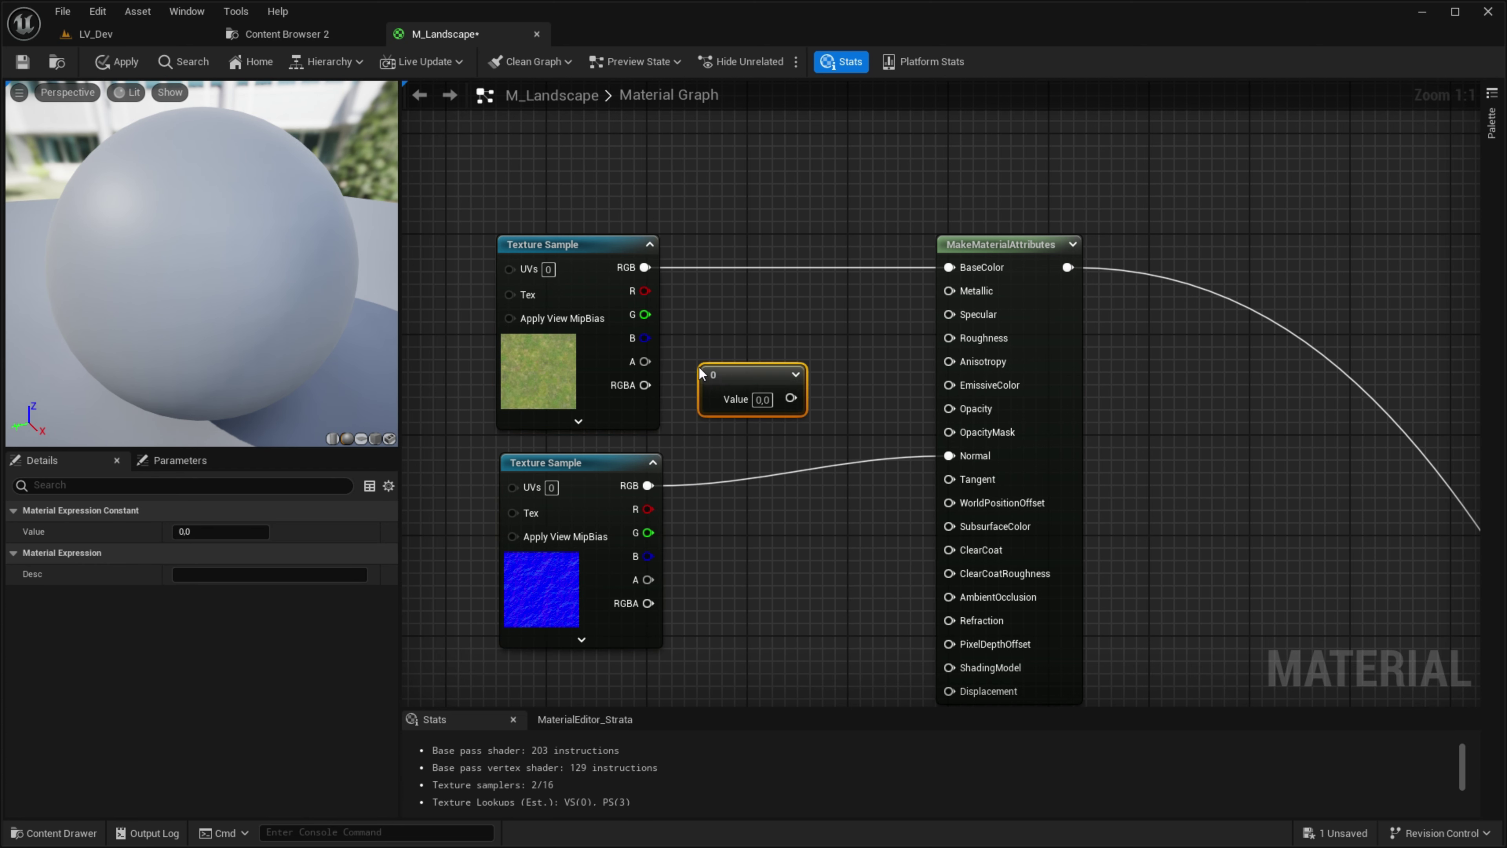
mouse_move(949, 337)
mouse_down()
mouse_move(791, 398)
mouse_move(790, 418)
mouse_up()
key(ctrl+w)
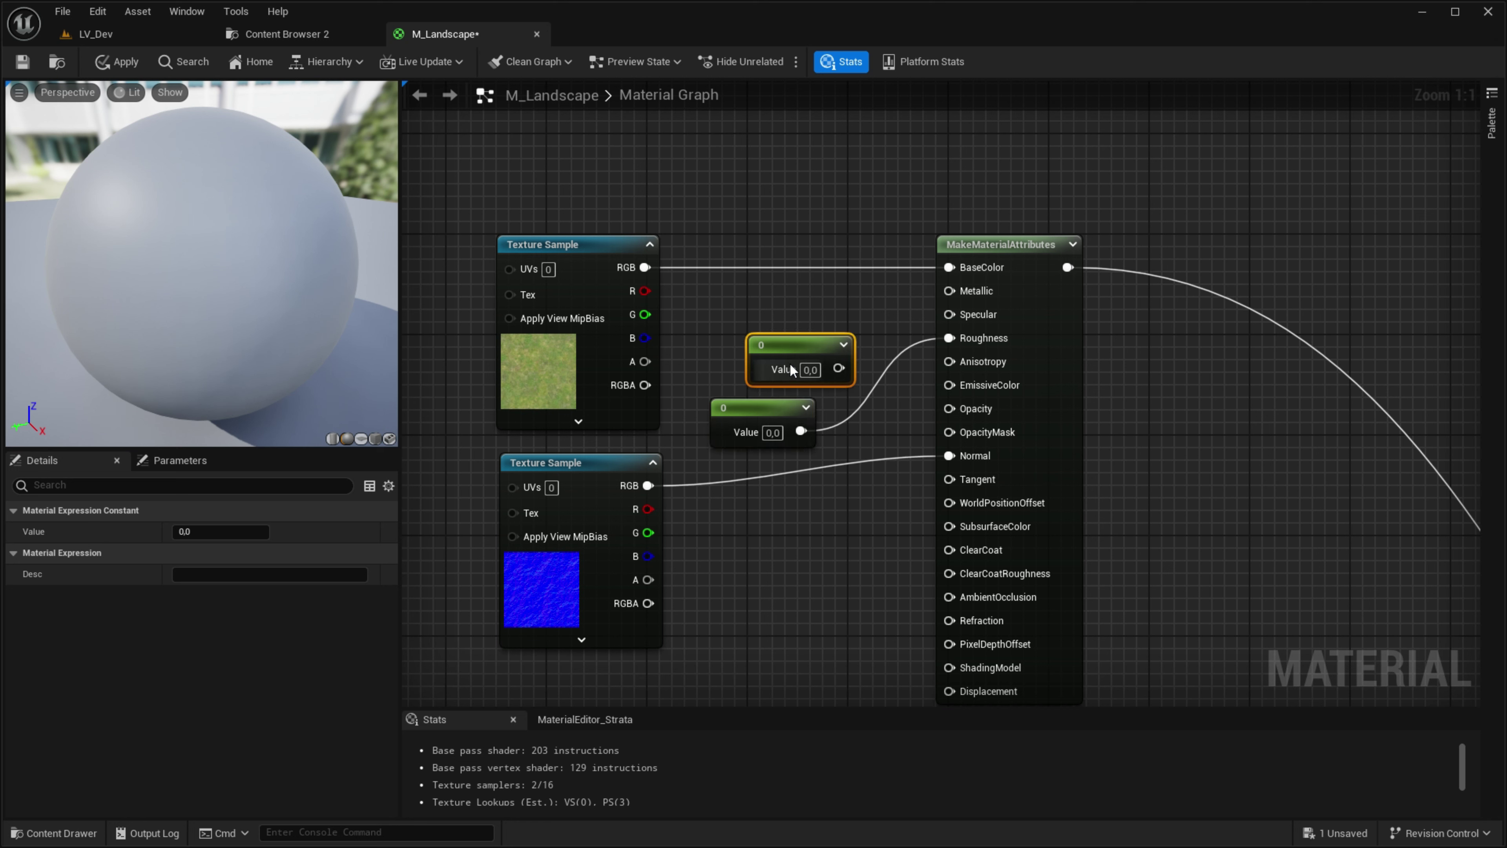
drag(798, 350, 747, 297)
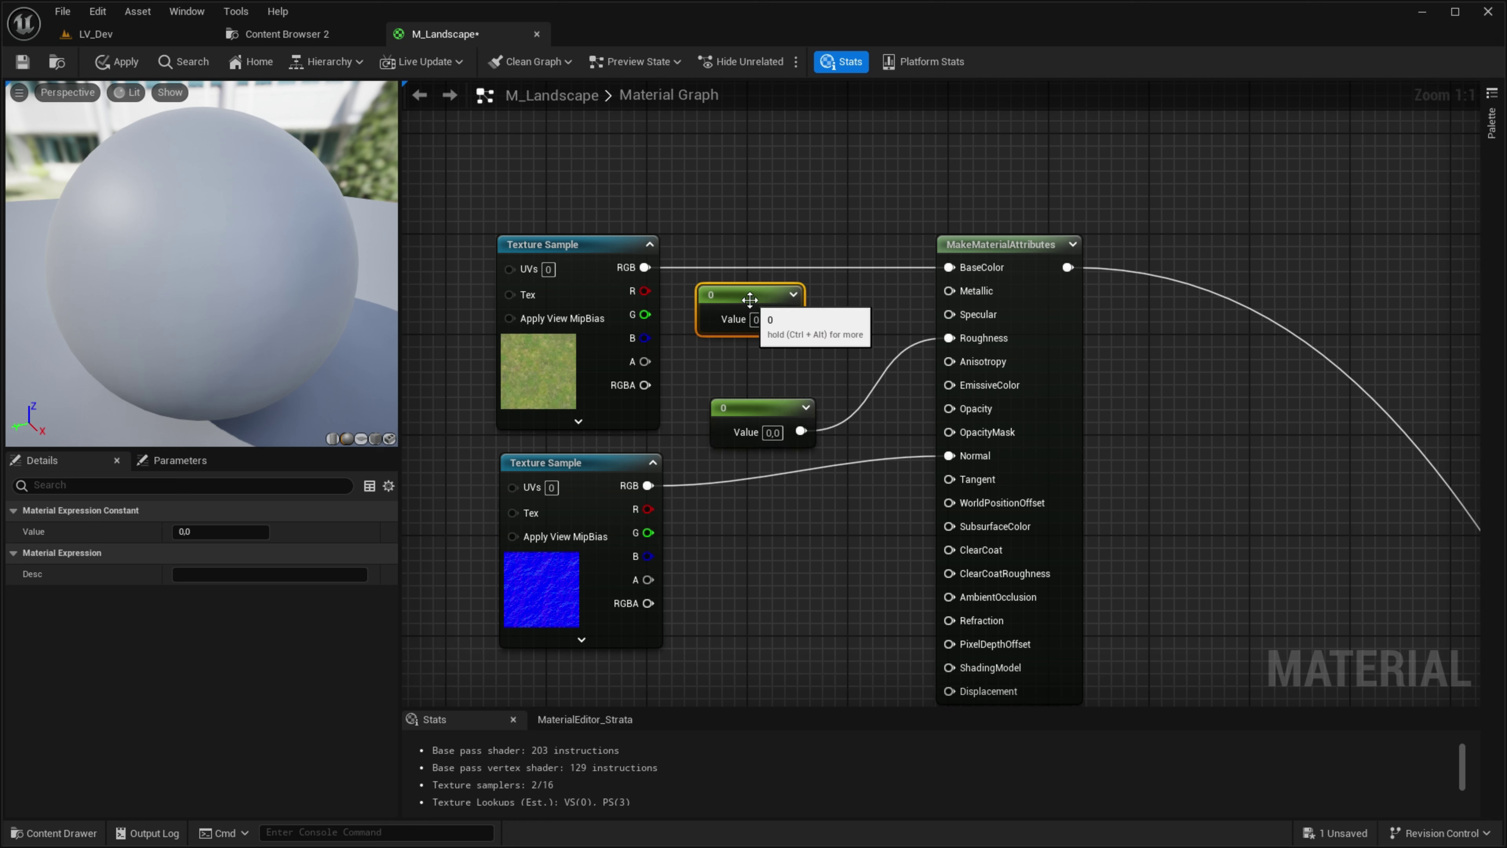
click(761, 381)
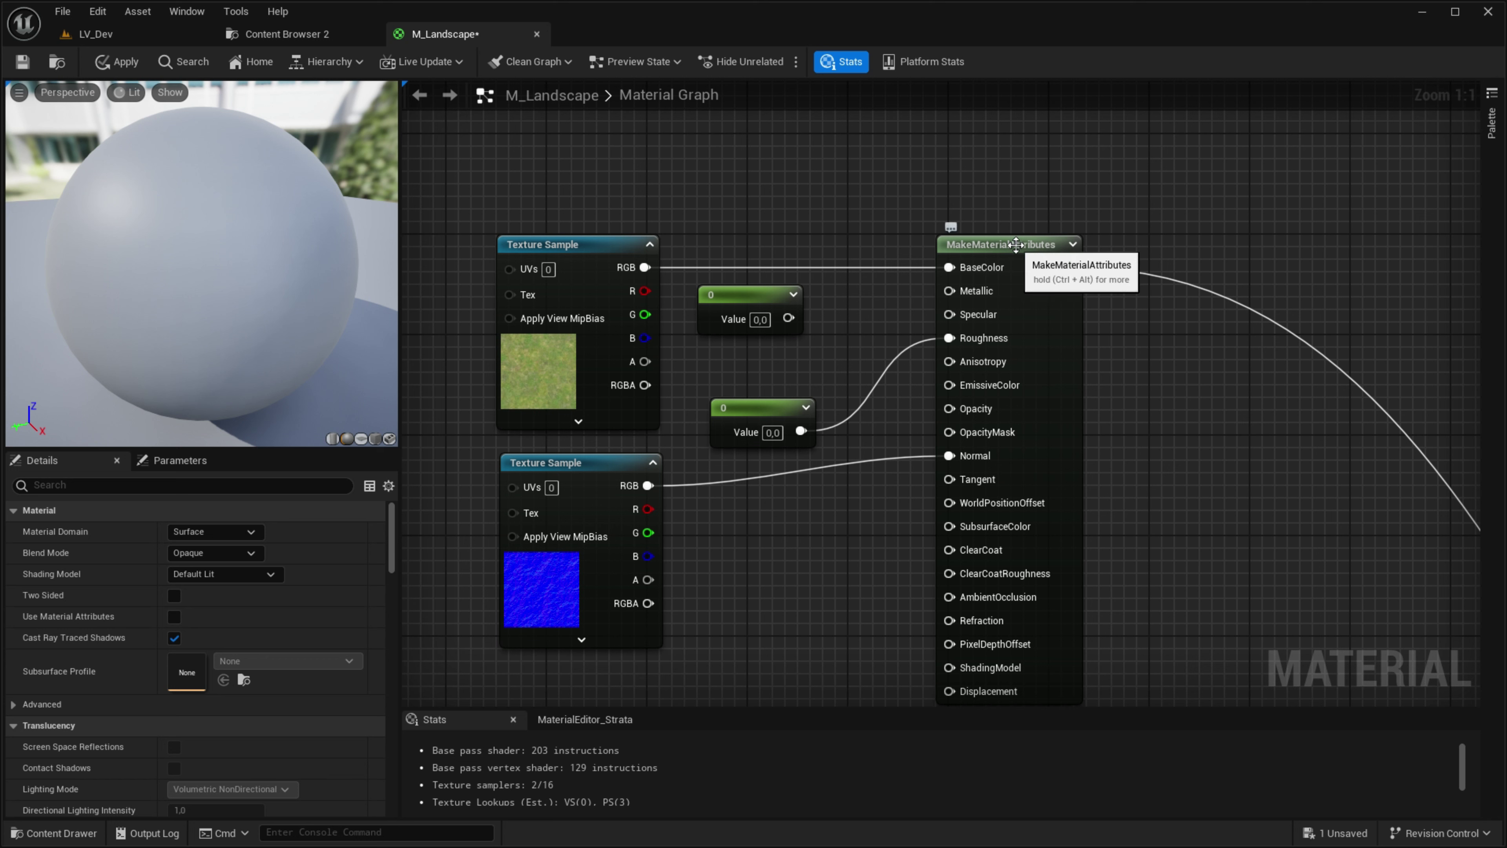
Step: Preview the MakeMaterialAttributes node and straighten the BaseColor wire with Q
click(980, 243)
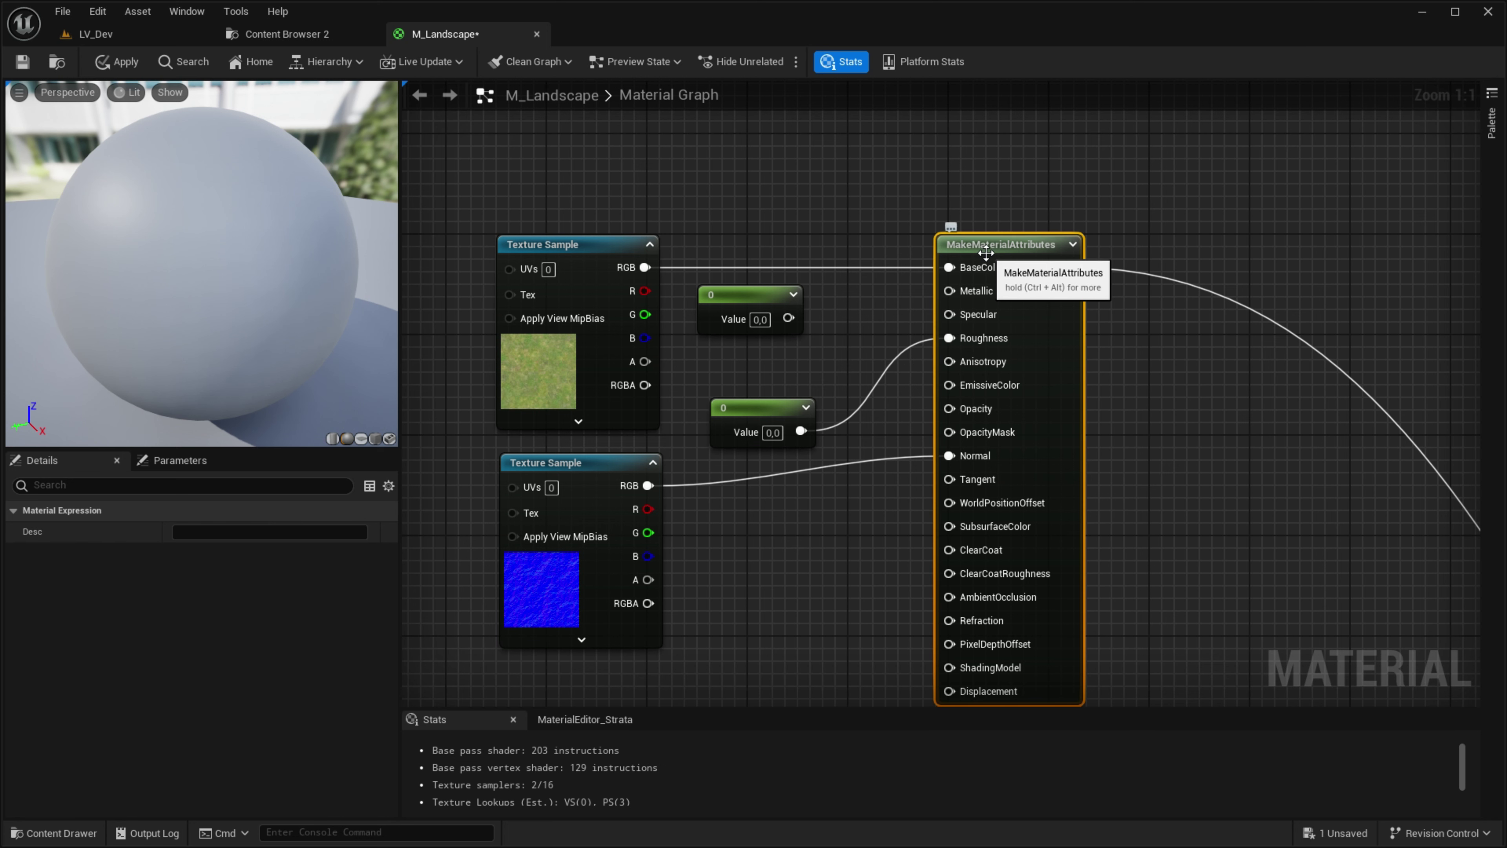
right_click(990, 250)
click(1085, 307)
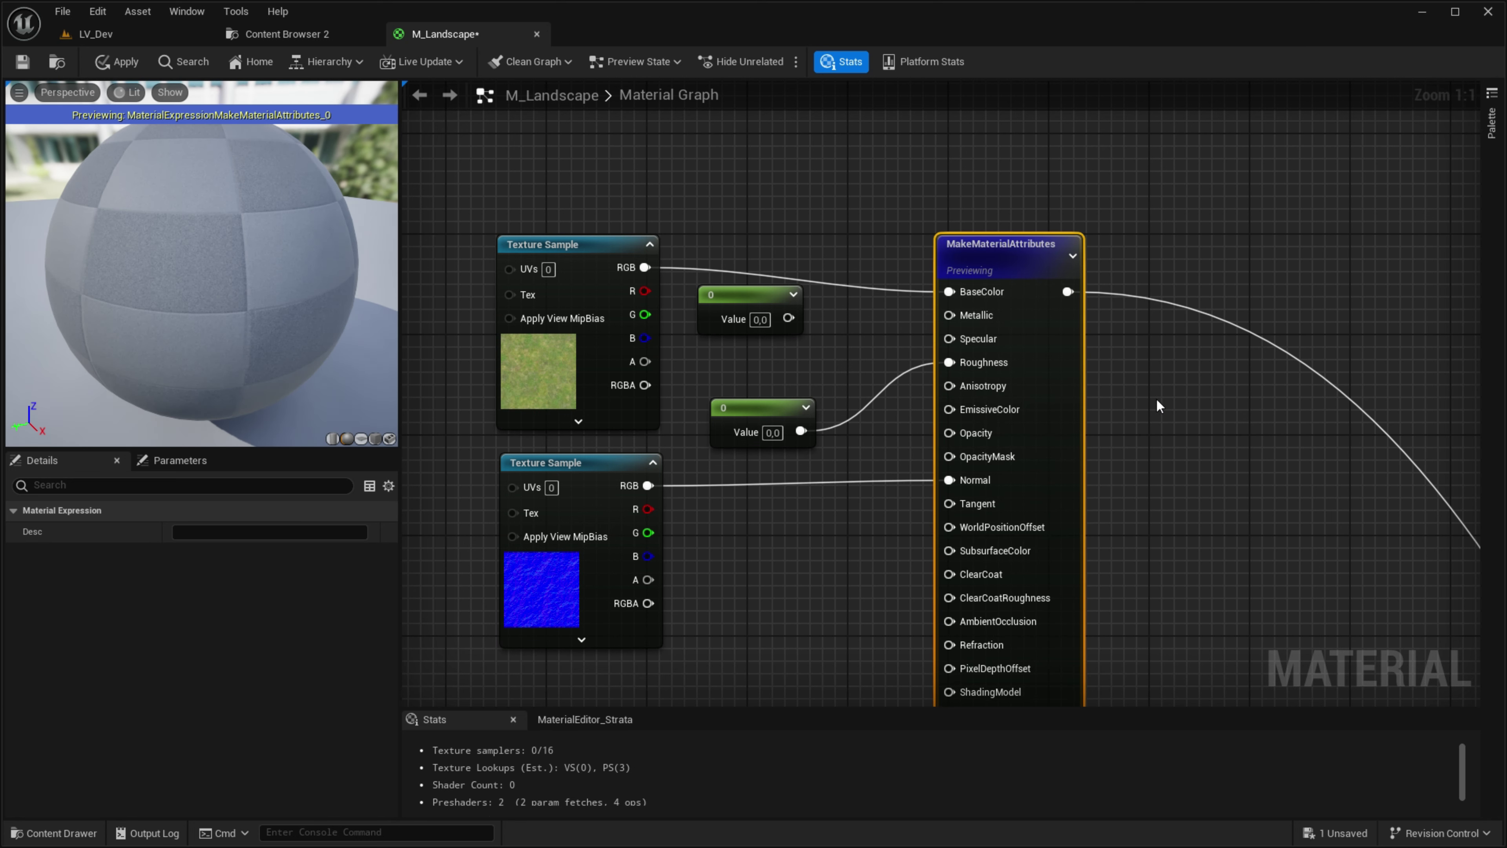
shift+click(634, 265)
key(q)
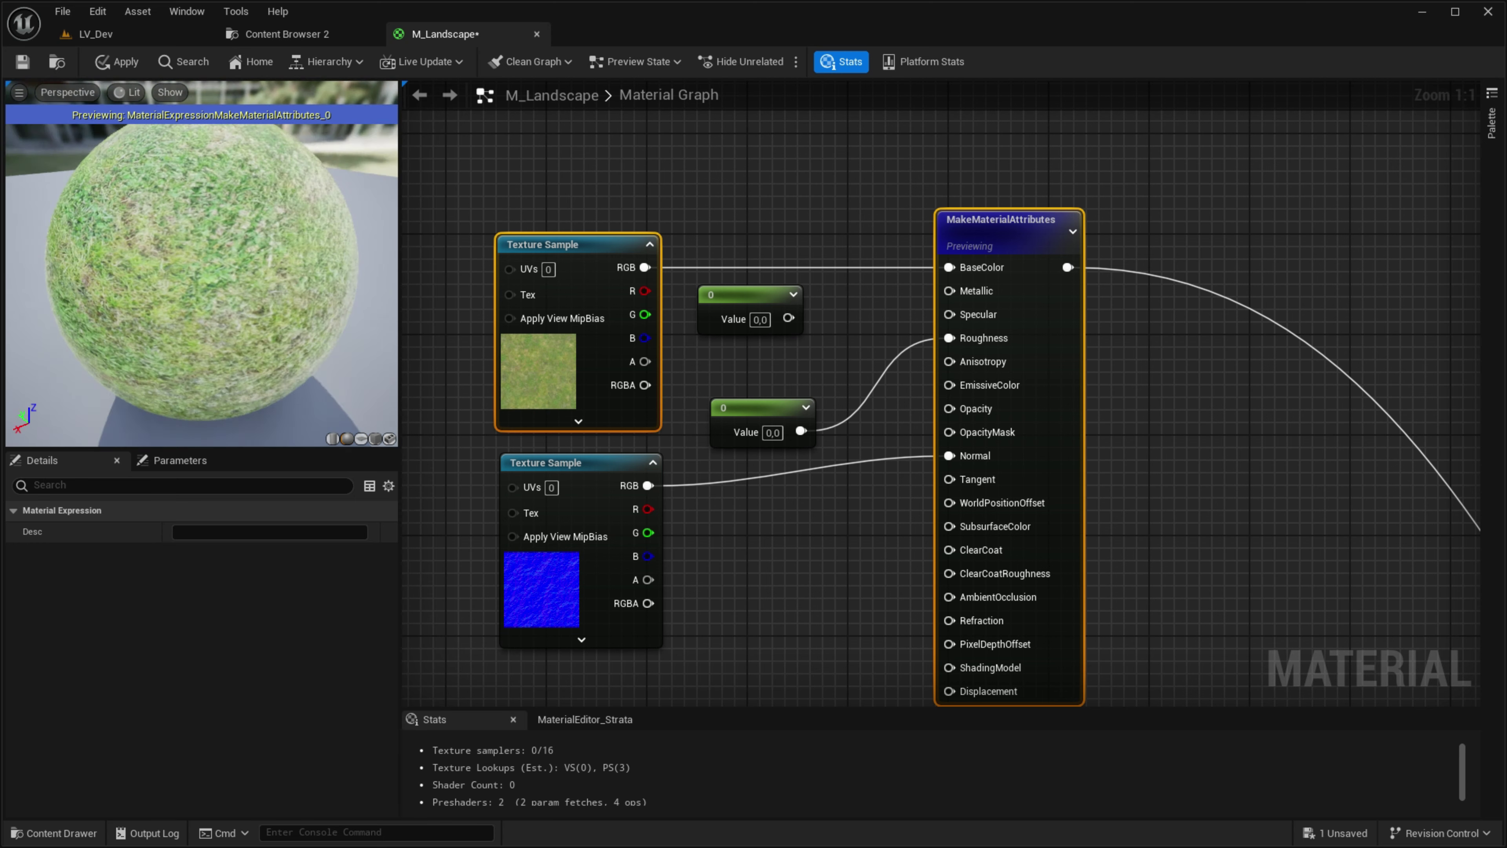
drag(333, 404, 360, 407)
drag(202, 267, 238, 267)
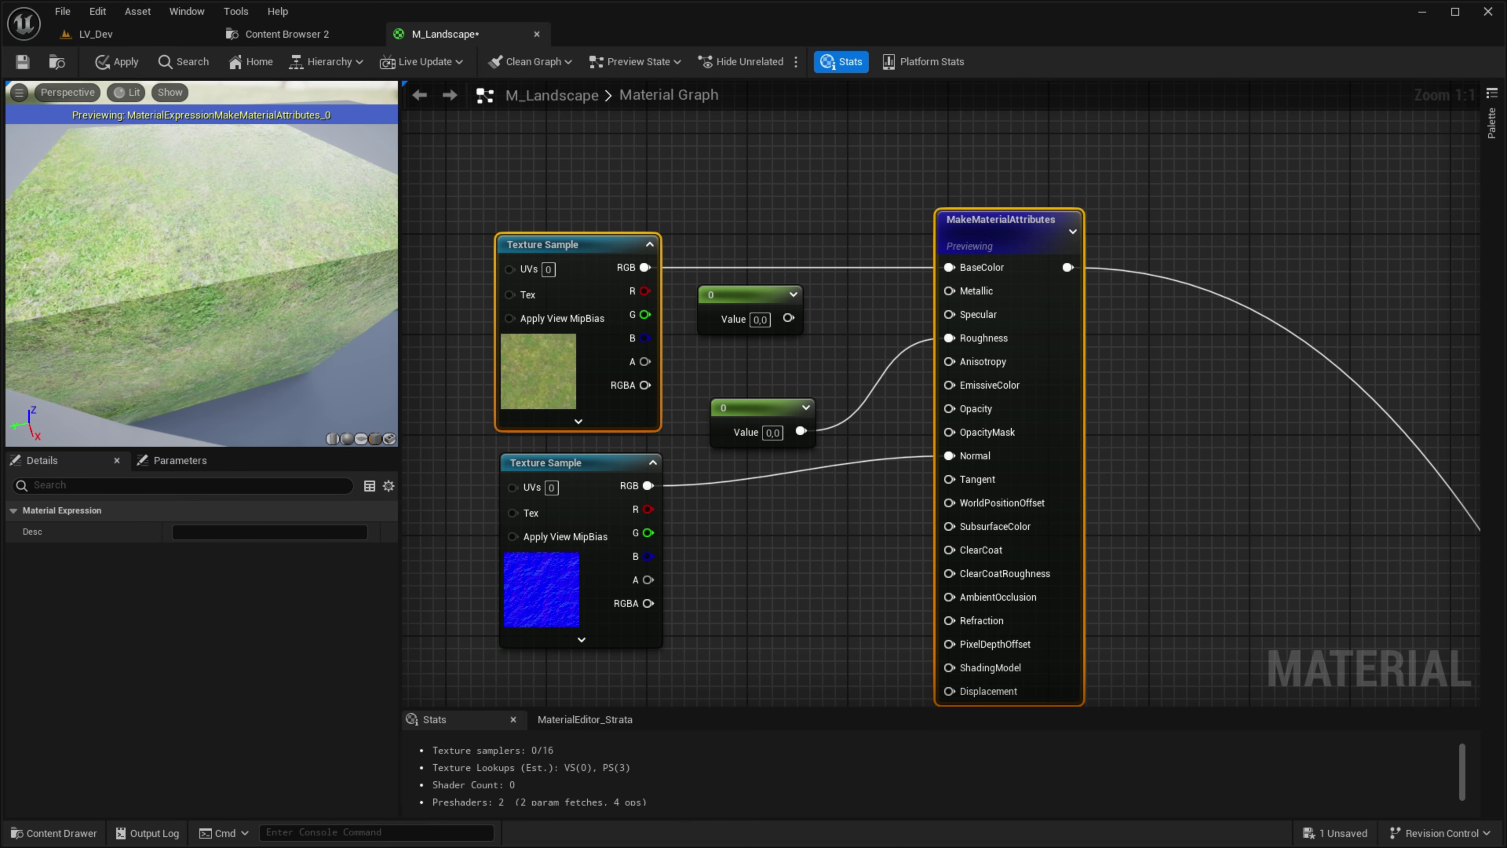
Step: Set the roughness constant to 0.8 and the specular constant to 0.15
text(0,8)
key(Return)
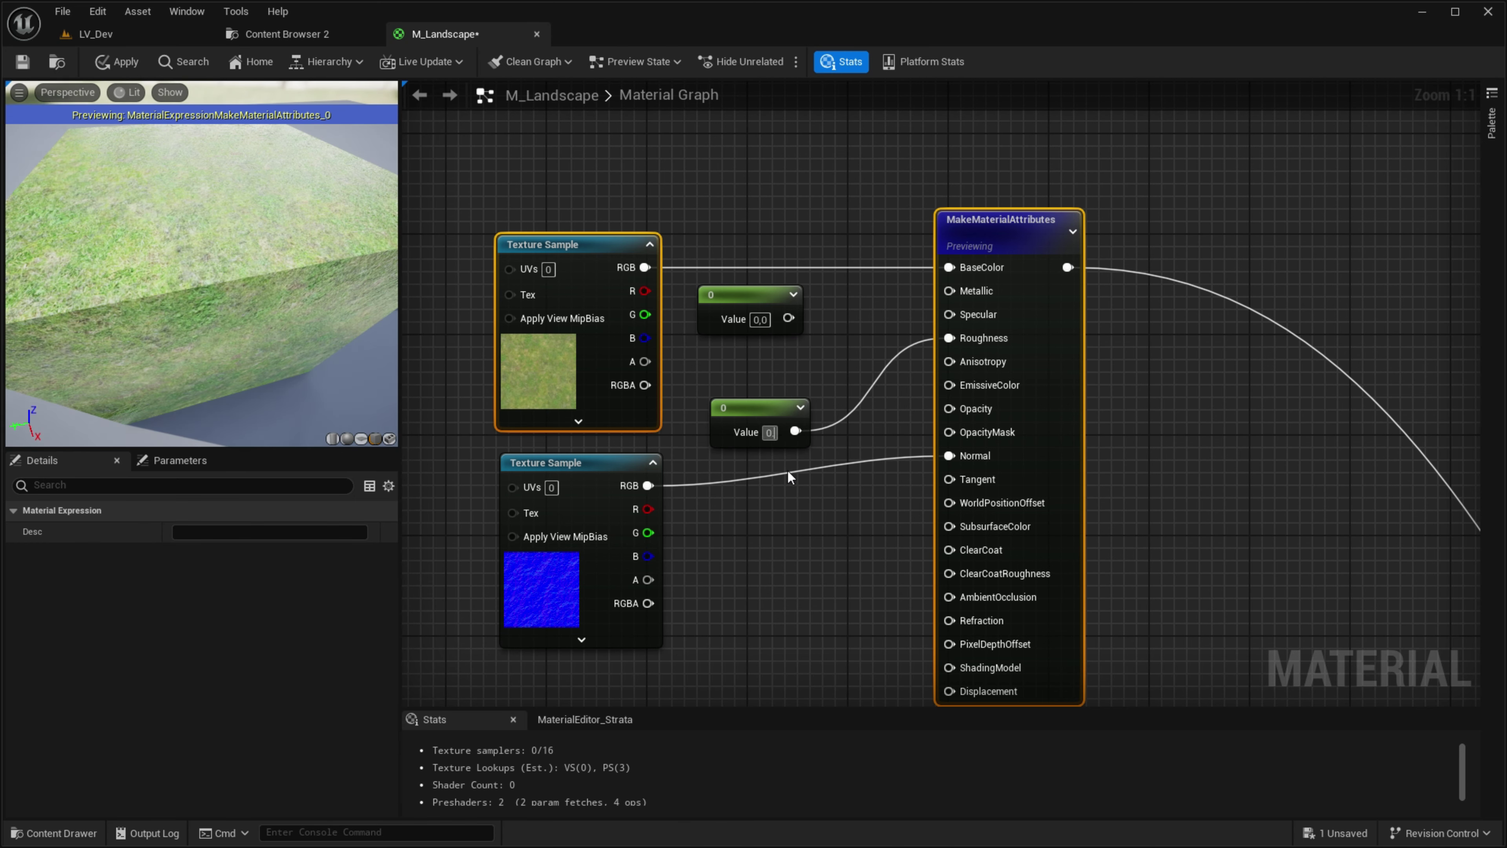
mouse_move(791, 249)
mouse_down()
mouse_move(817, 365)
mouse_move(949, 314)
mouse_up()
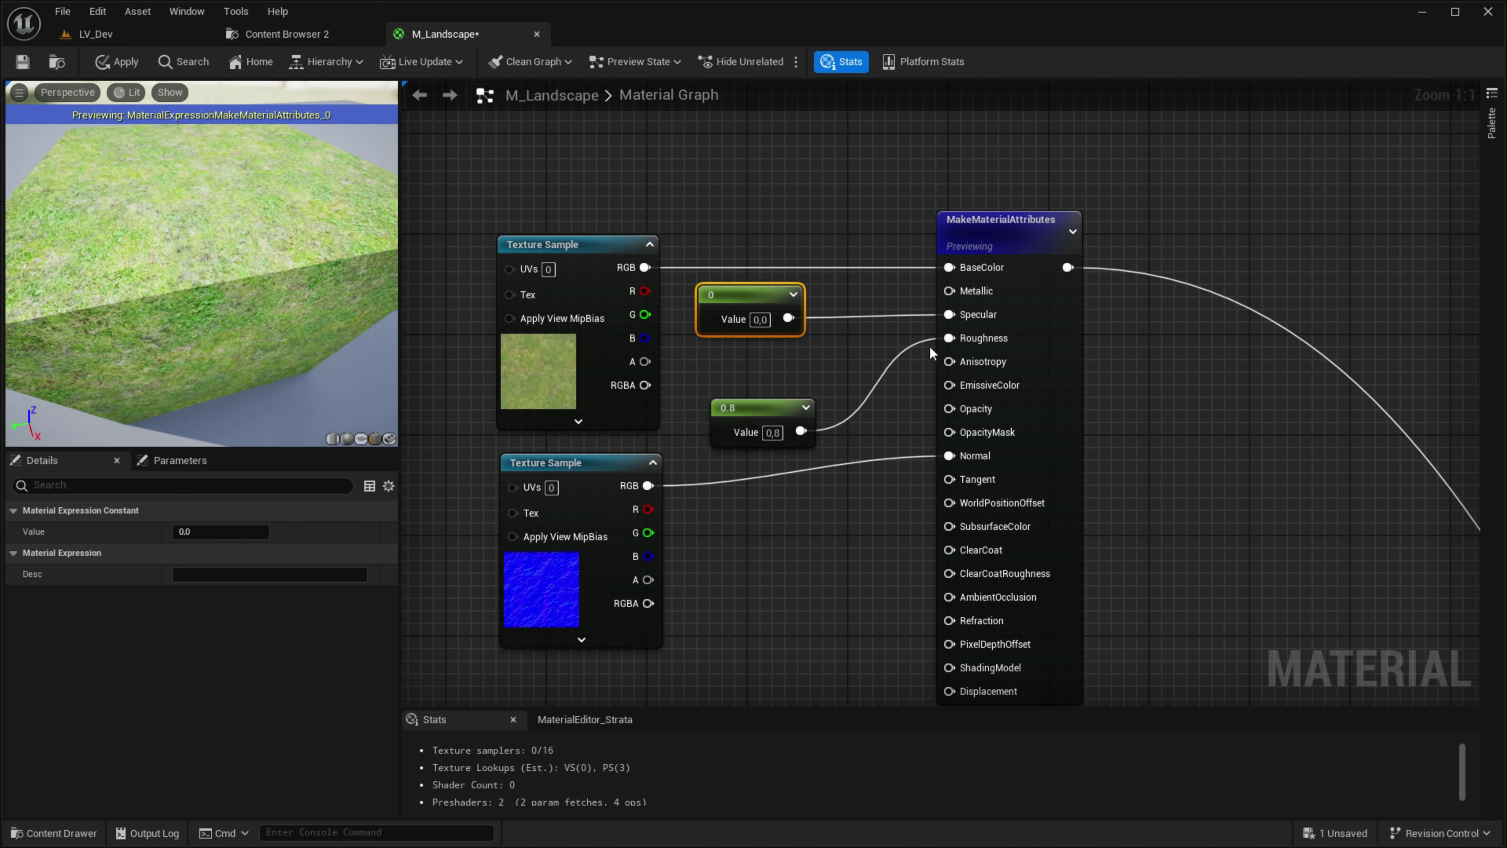
click(1012, 331)
click(769, 327)
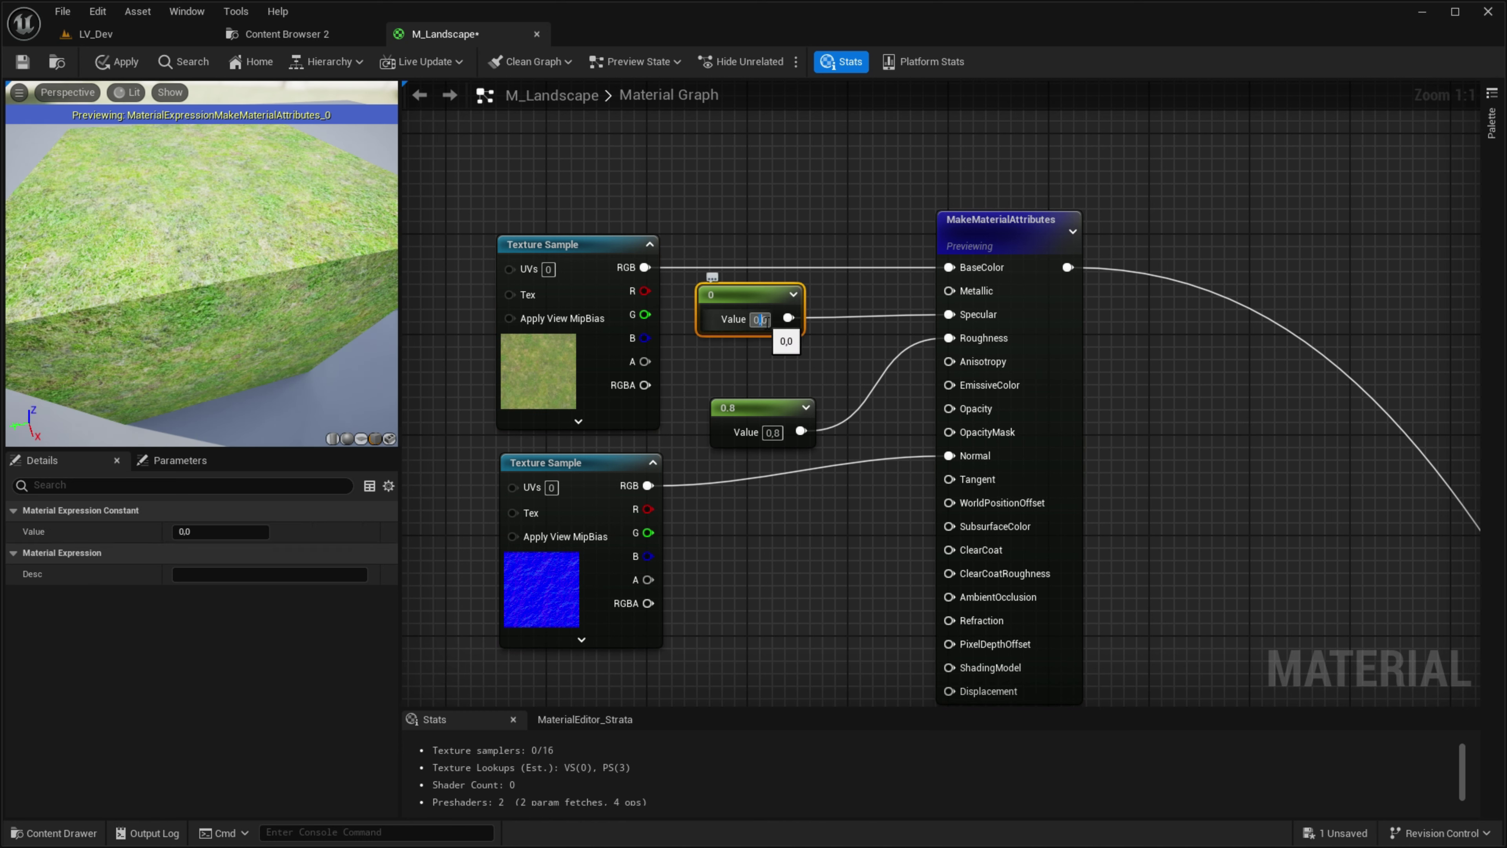
text(0,15)
key(Return)
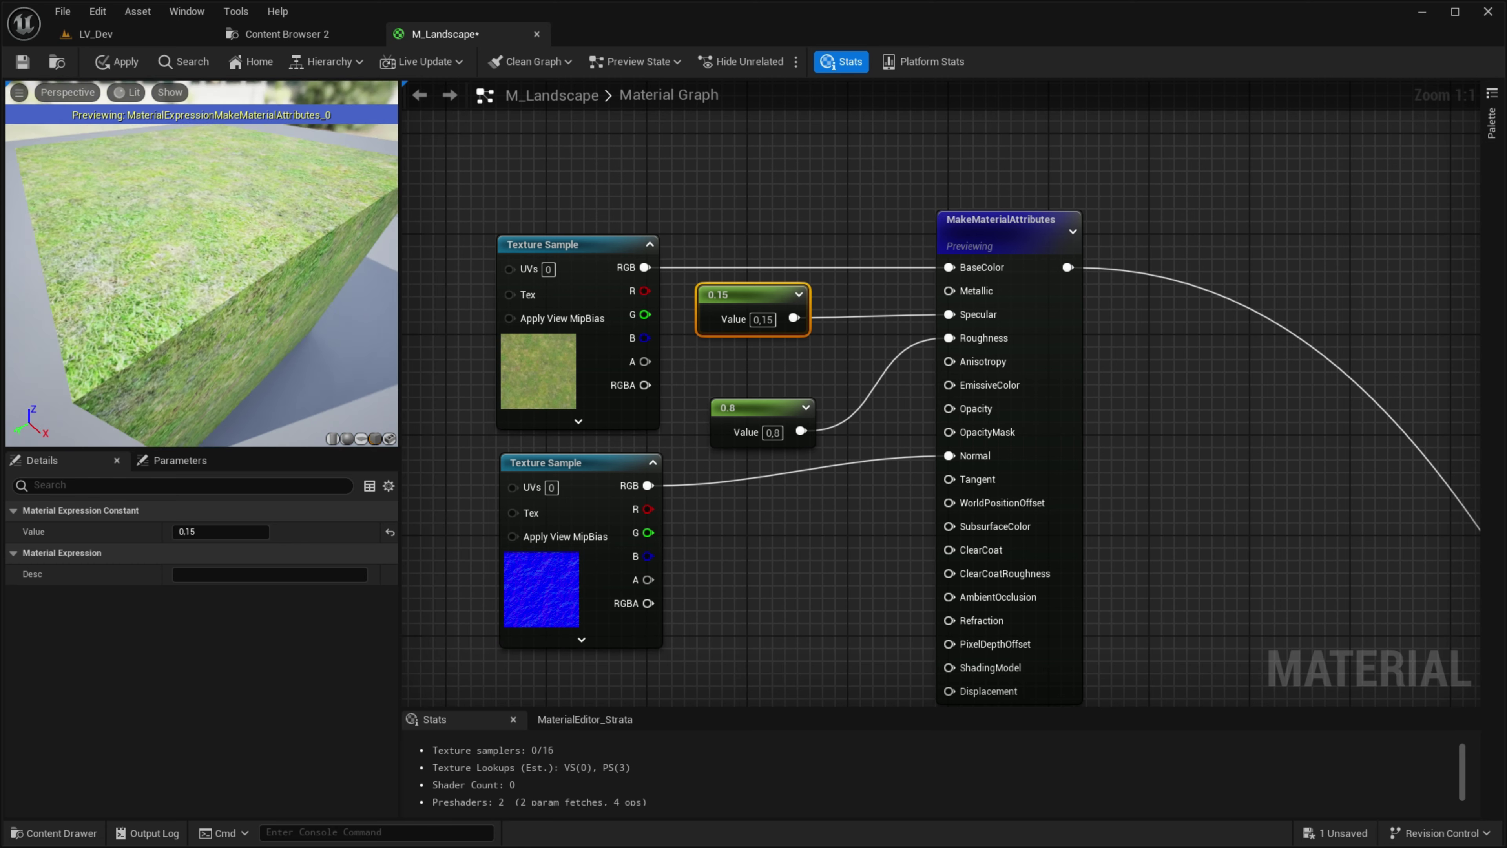
drag(201, 267, 238, 267)
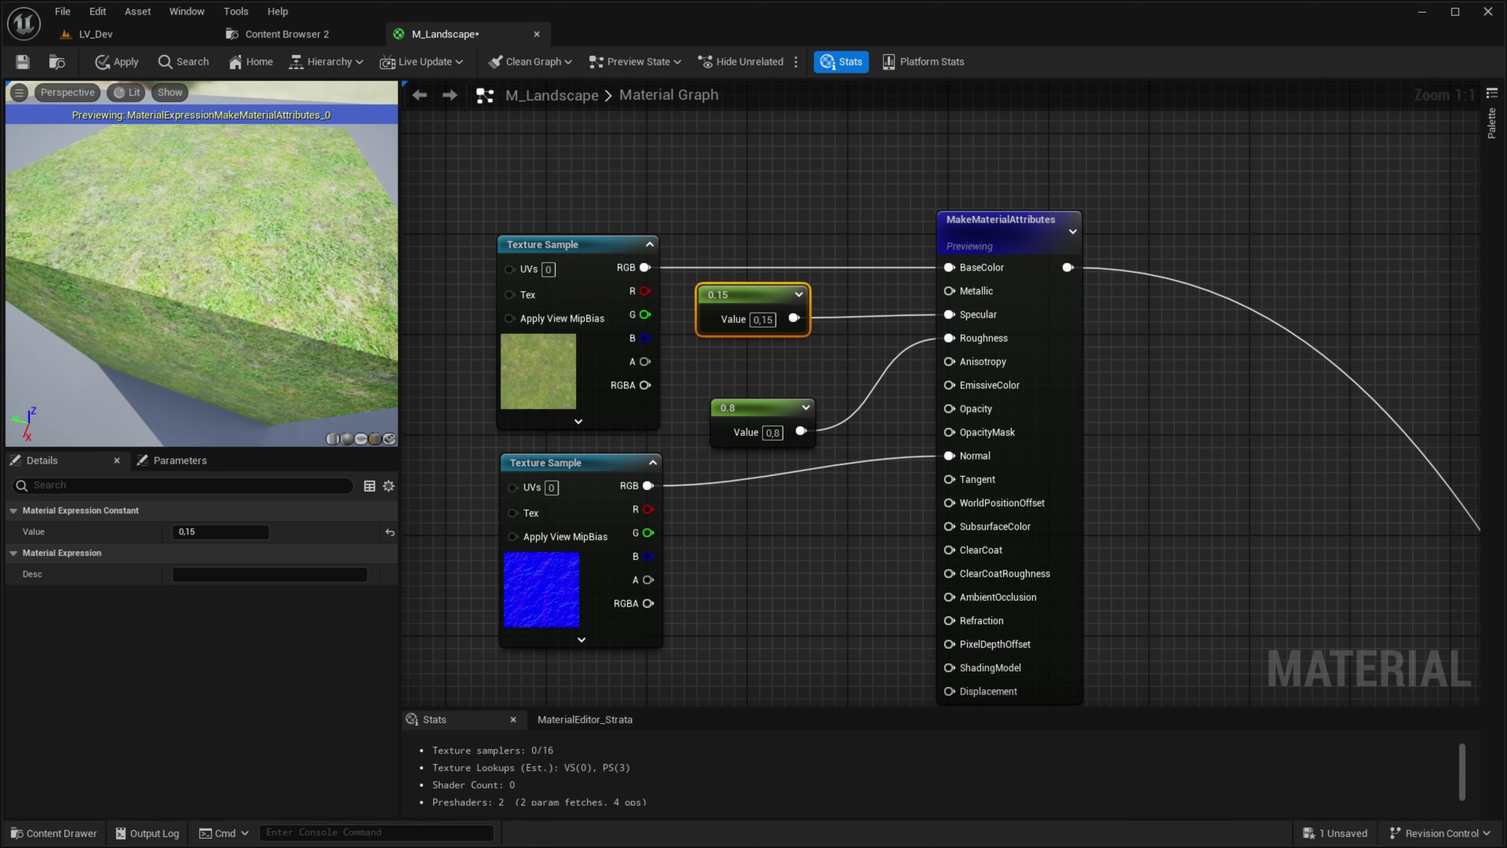
shift+click(766, 410)
click(777, 380)
Step: Convert the 0.15 specular constant into a parameter named Grass_Specular
right_click(765, 291)
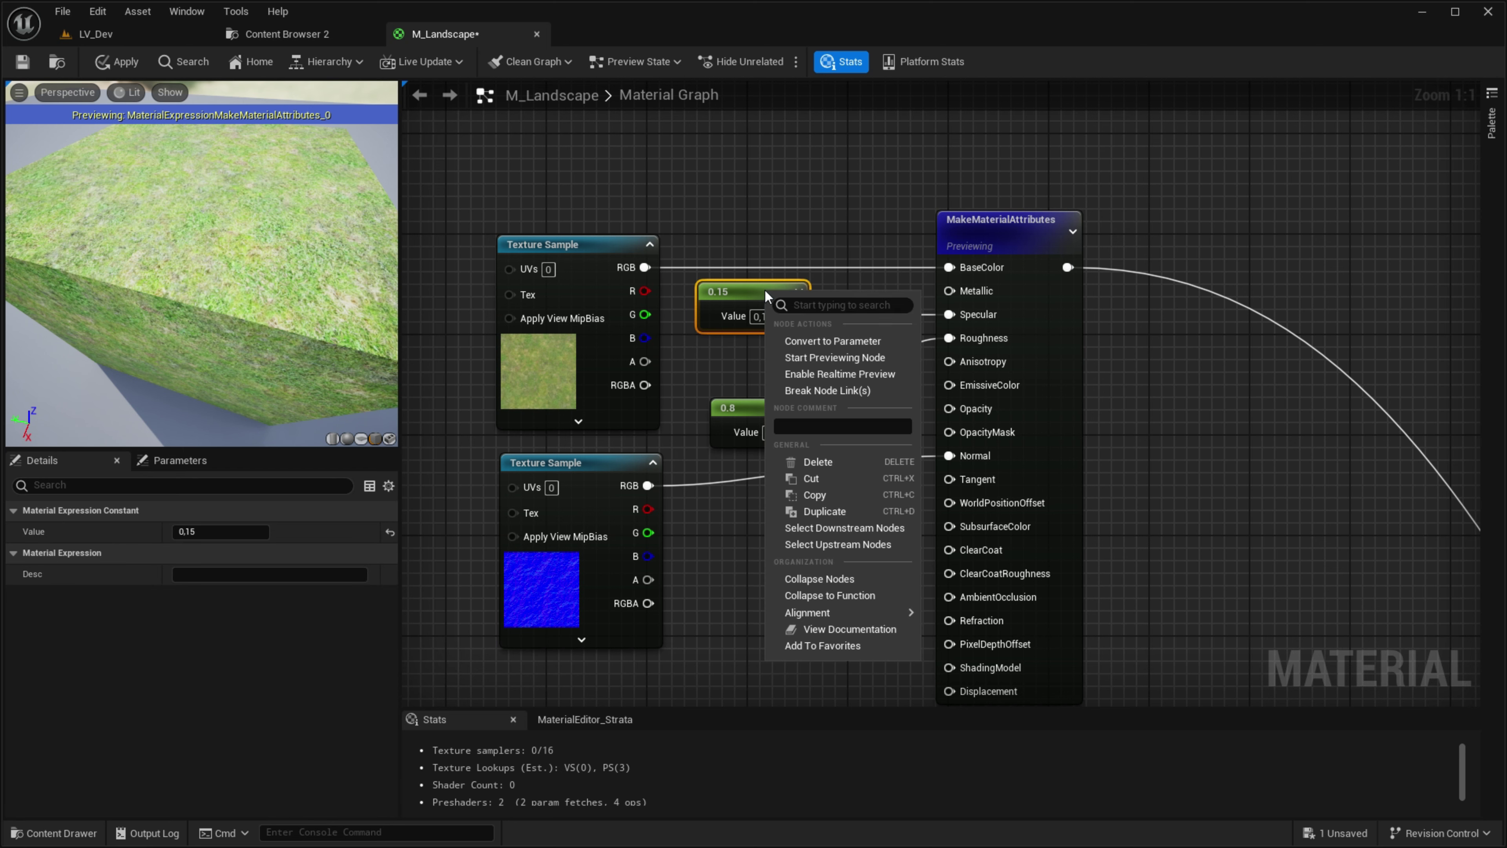
click(833, 339)
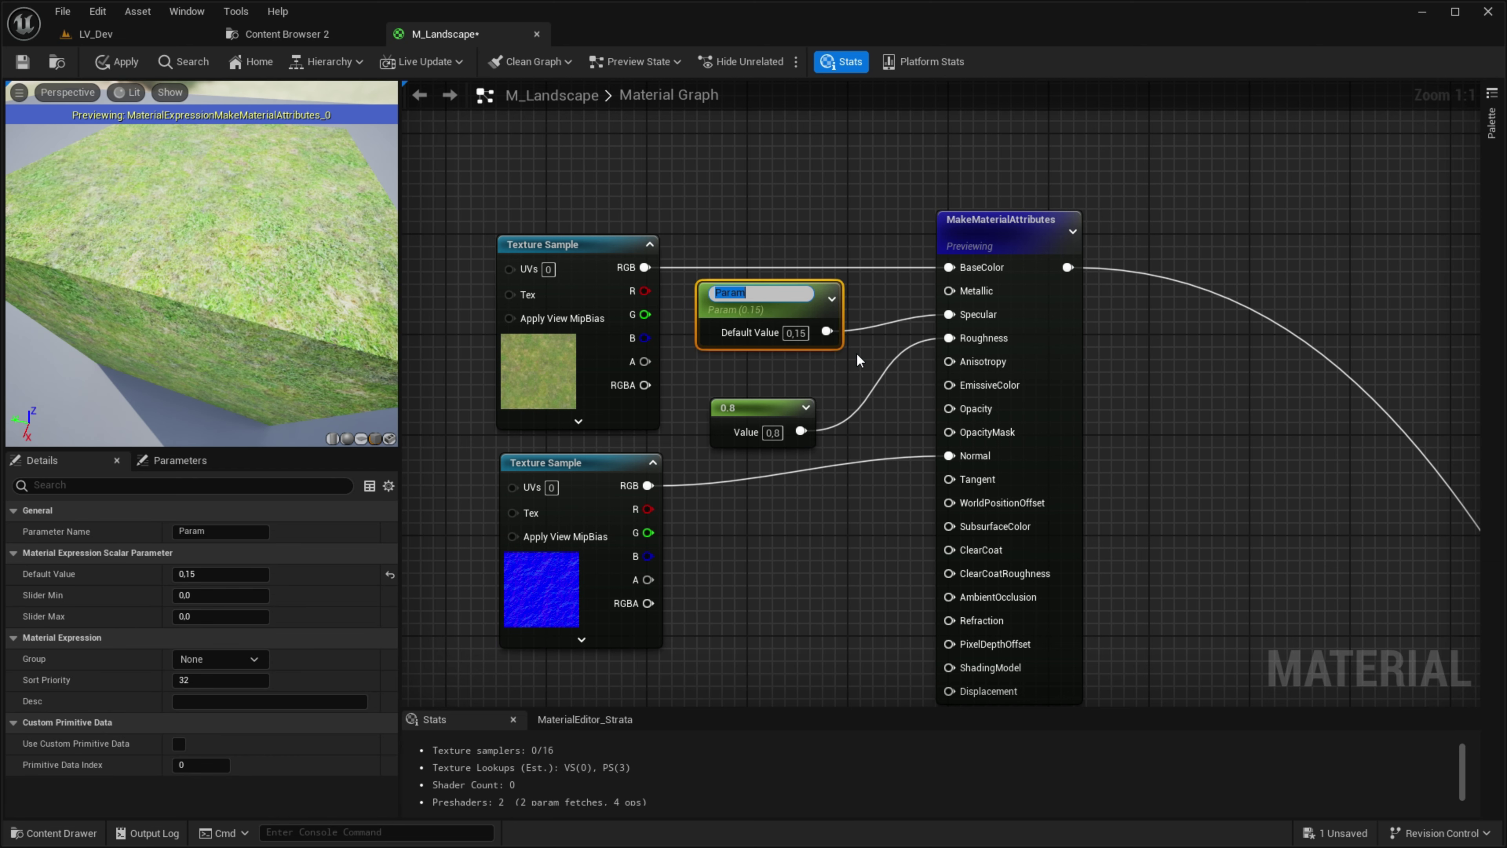
text(Grass_)
text(Specular)
key(Return)
Step: Convert the 0.8 roughness constant into a parameter named Grass_Roughness
drag(806, 193, 780, 349)
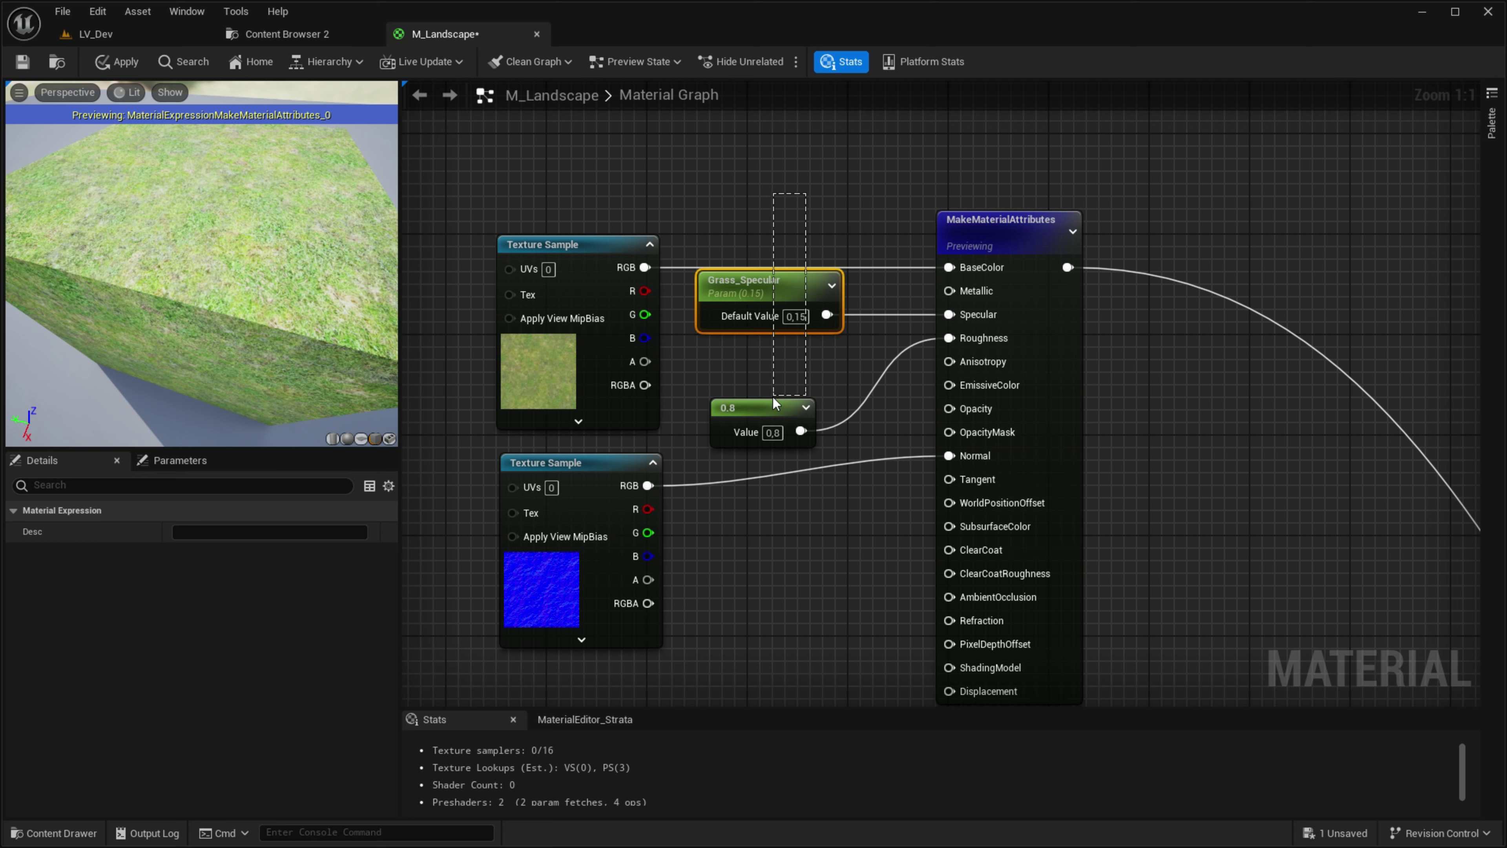
ctrl+click(997, 416)
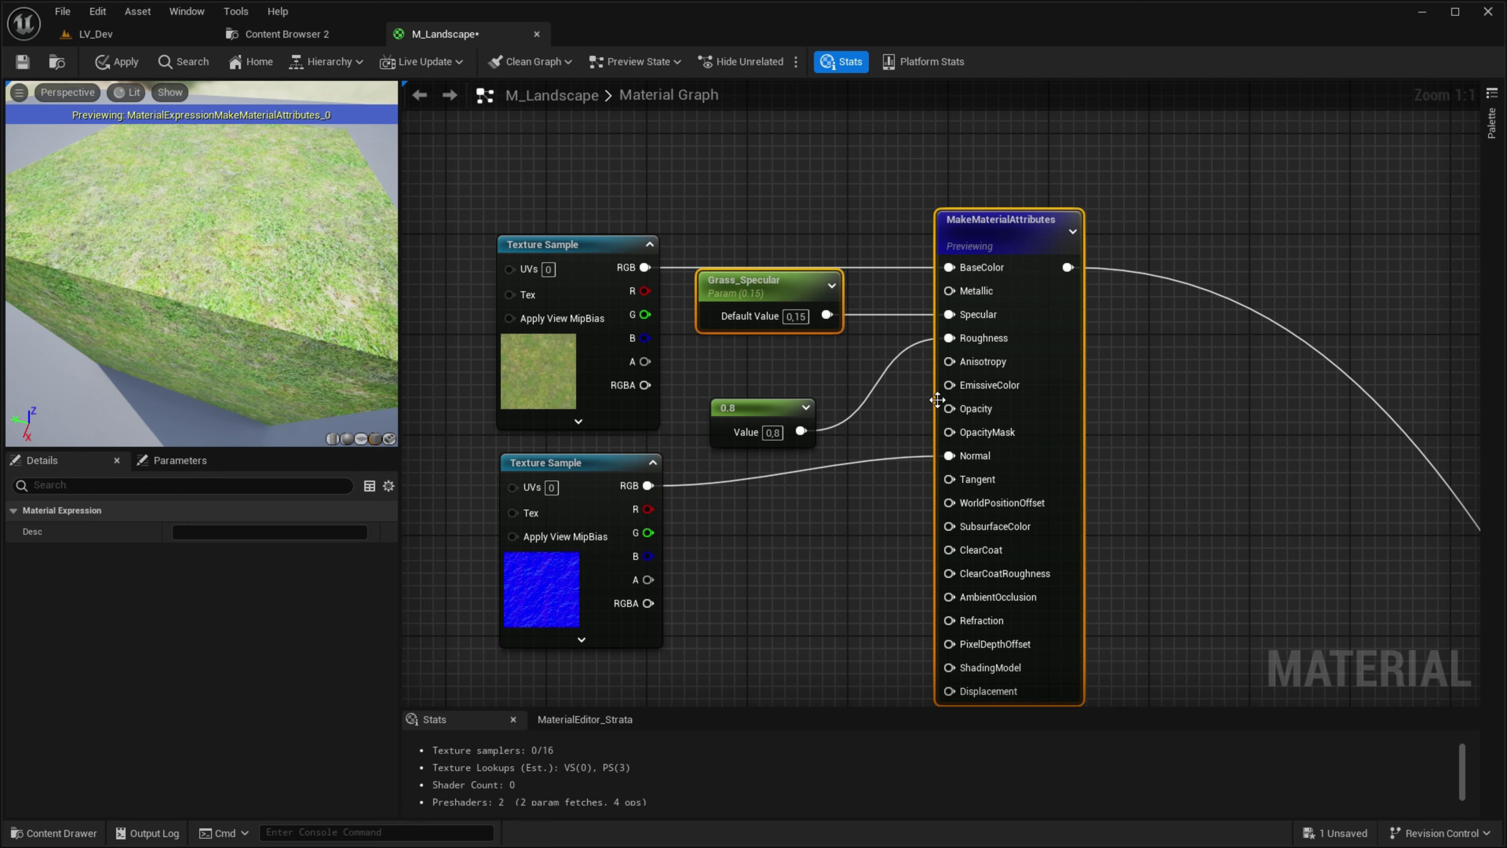
right_click(789, 410)
click(878, 461)
text(Grass_)
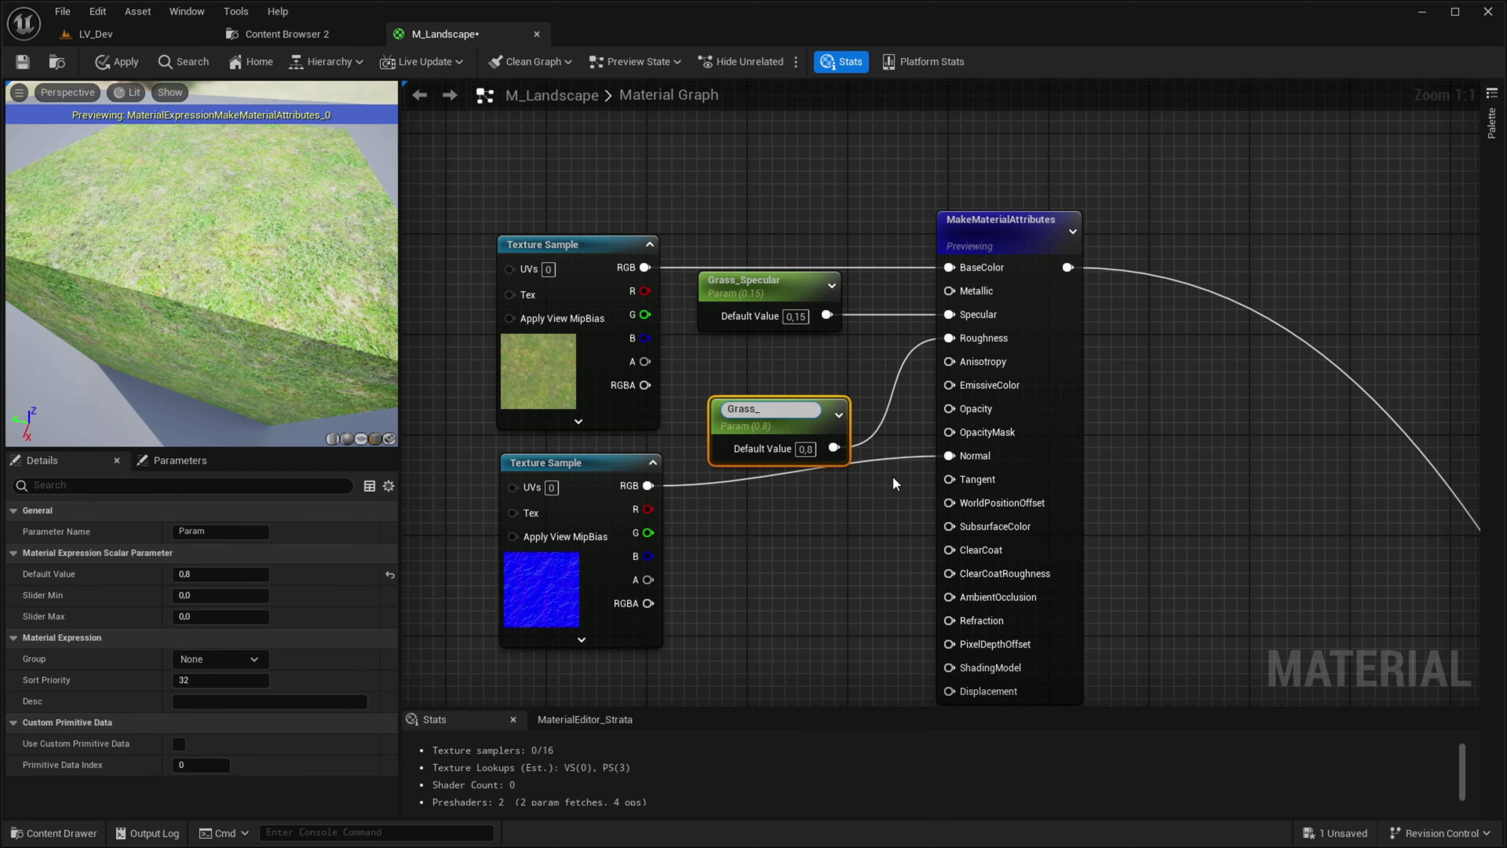
text(Roughnes)
text(s)
key(Return)
Step: Delete the stray pasted copy of Grass_Roughness, keeping the original at 0.8
scroll(892, 482, down, 3)
scroll(869, 236, down, 2)
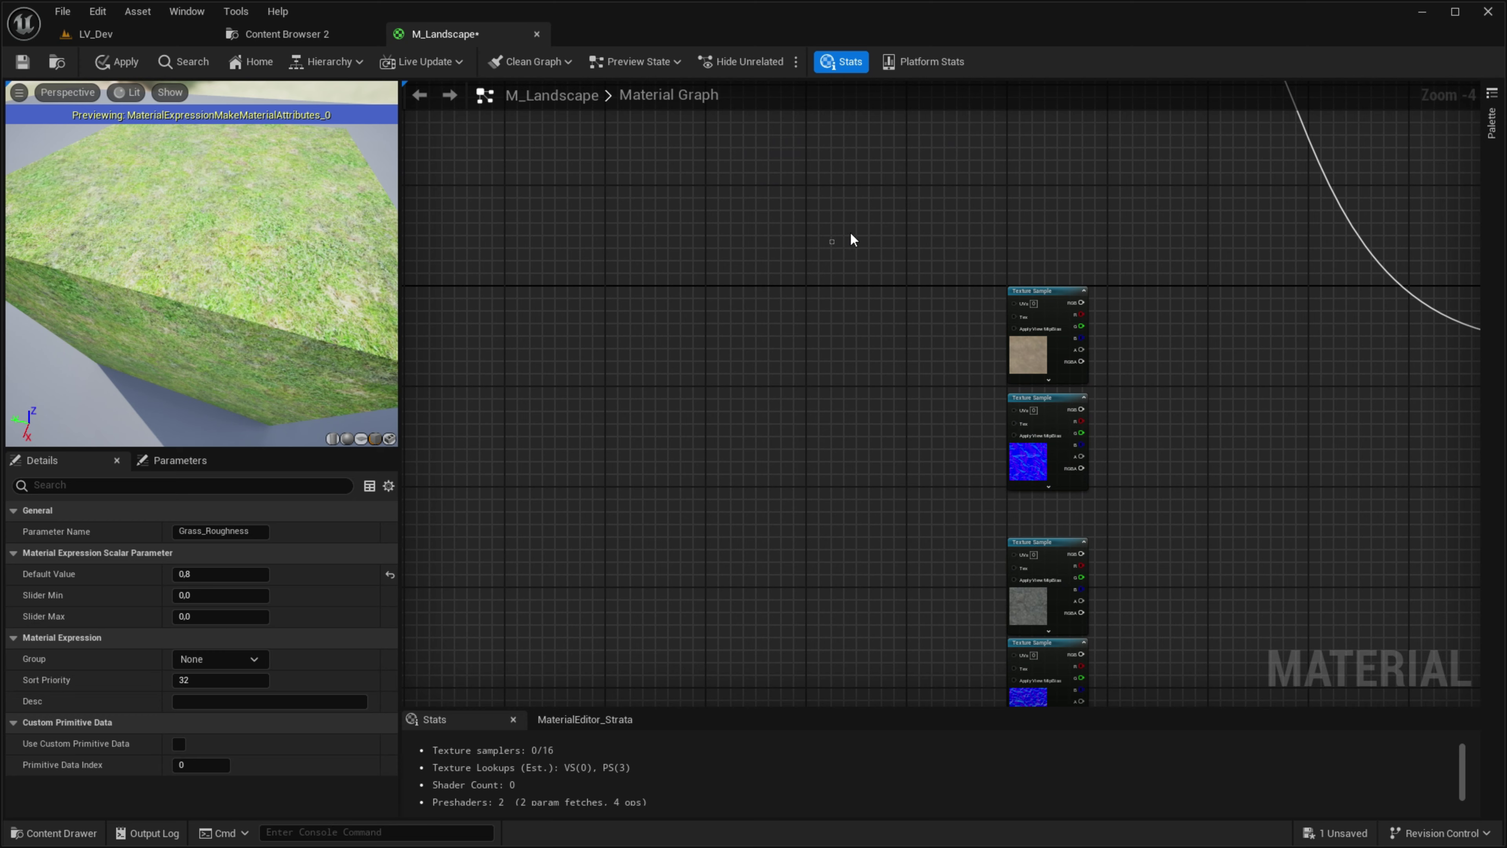
drag(832, 241, 1174, 697)
scroll(792, 209, up, 5)
click(791, 209)
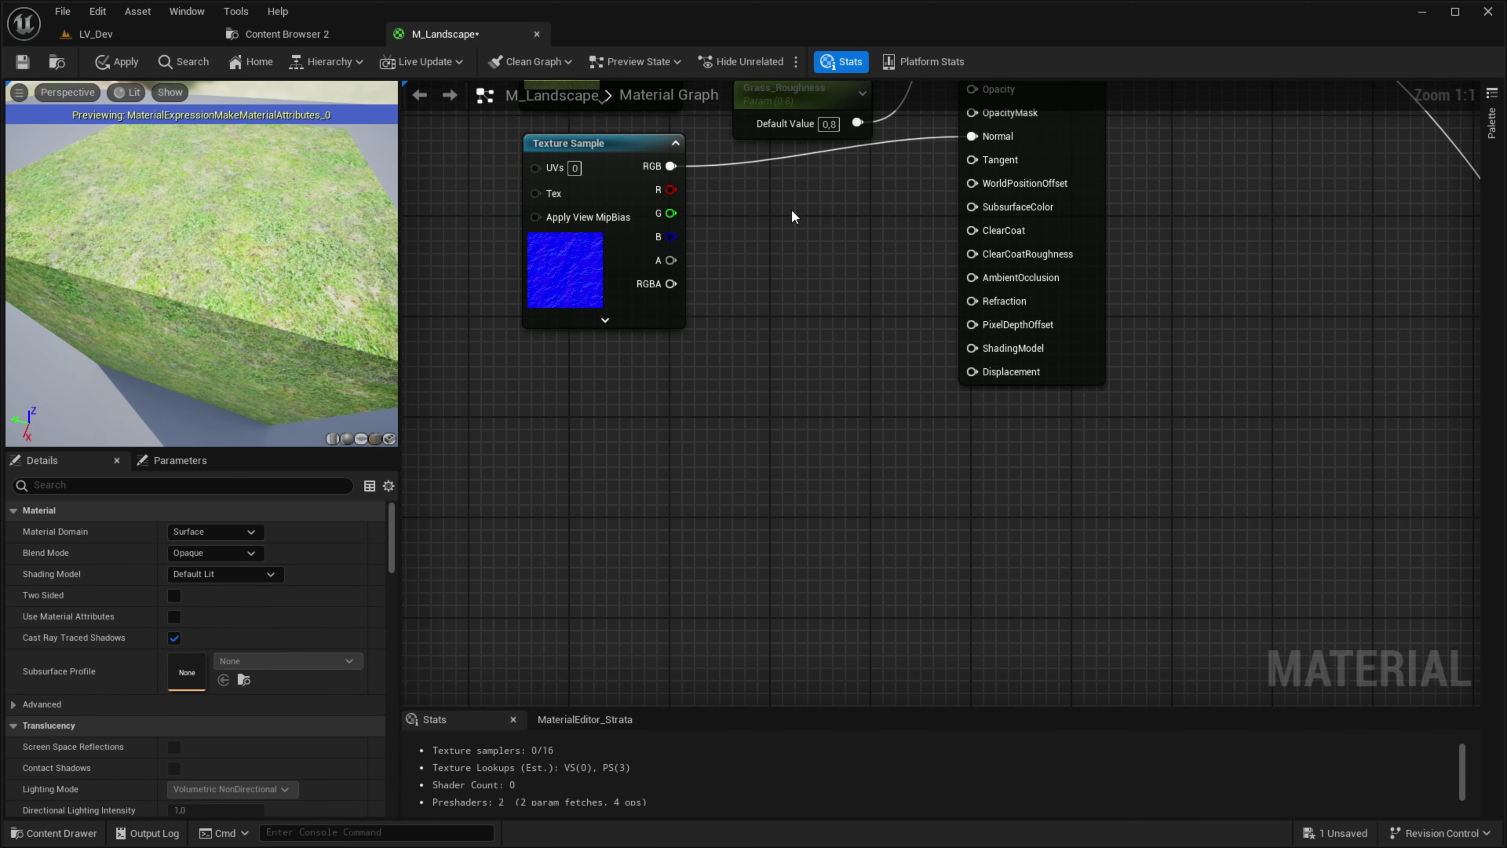
right_drag(791, 211, 866, 396)
click(871, 240)
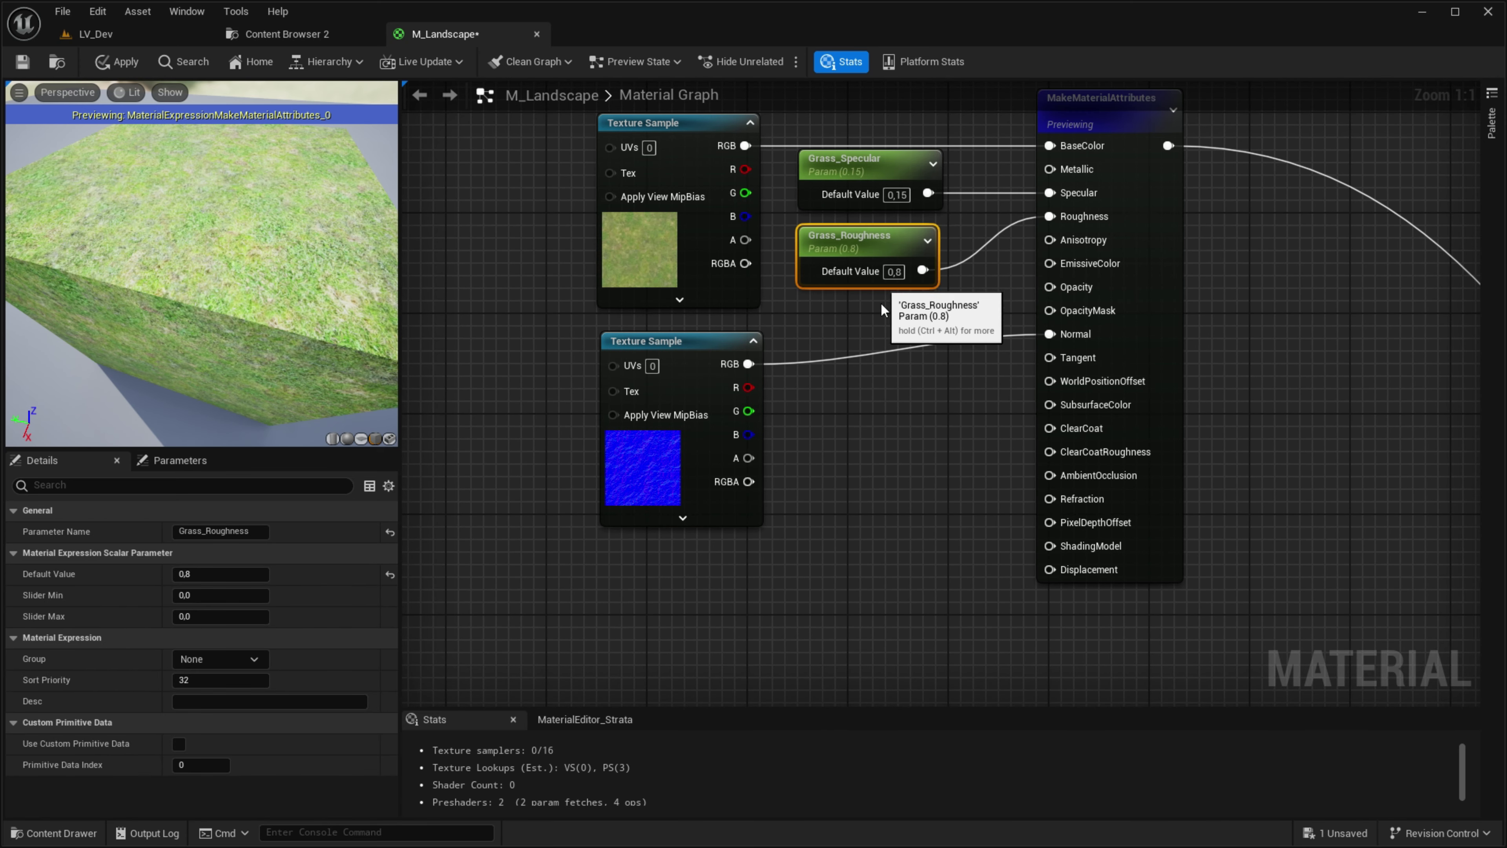
key(ctrl+v)
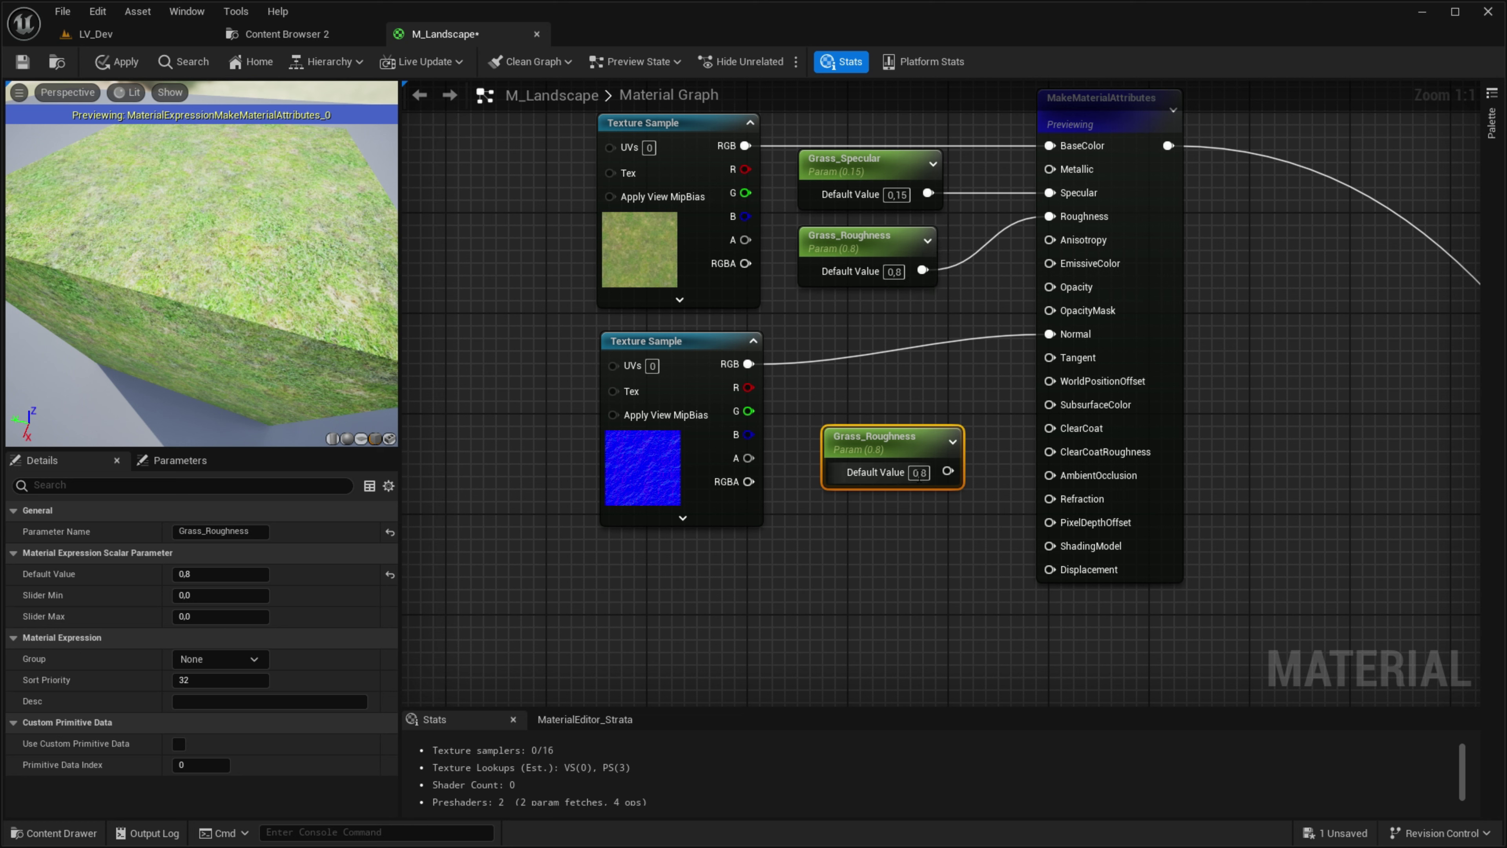
text(0)
key(Return)
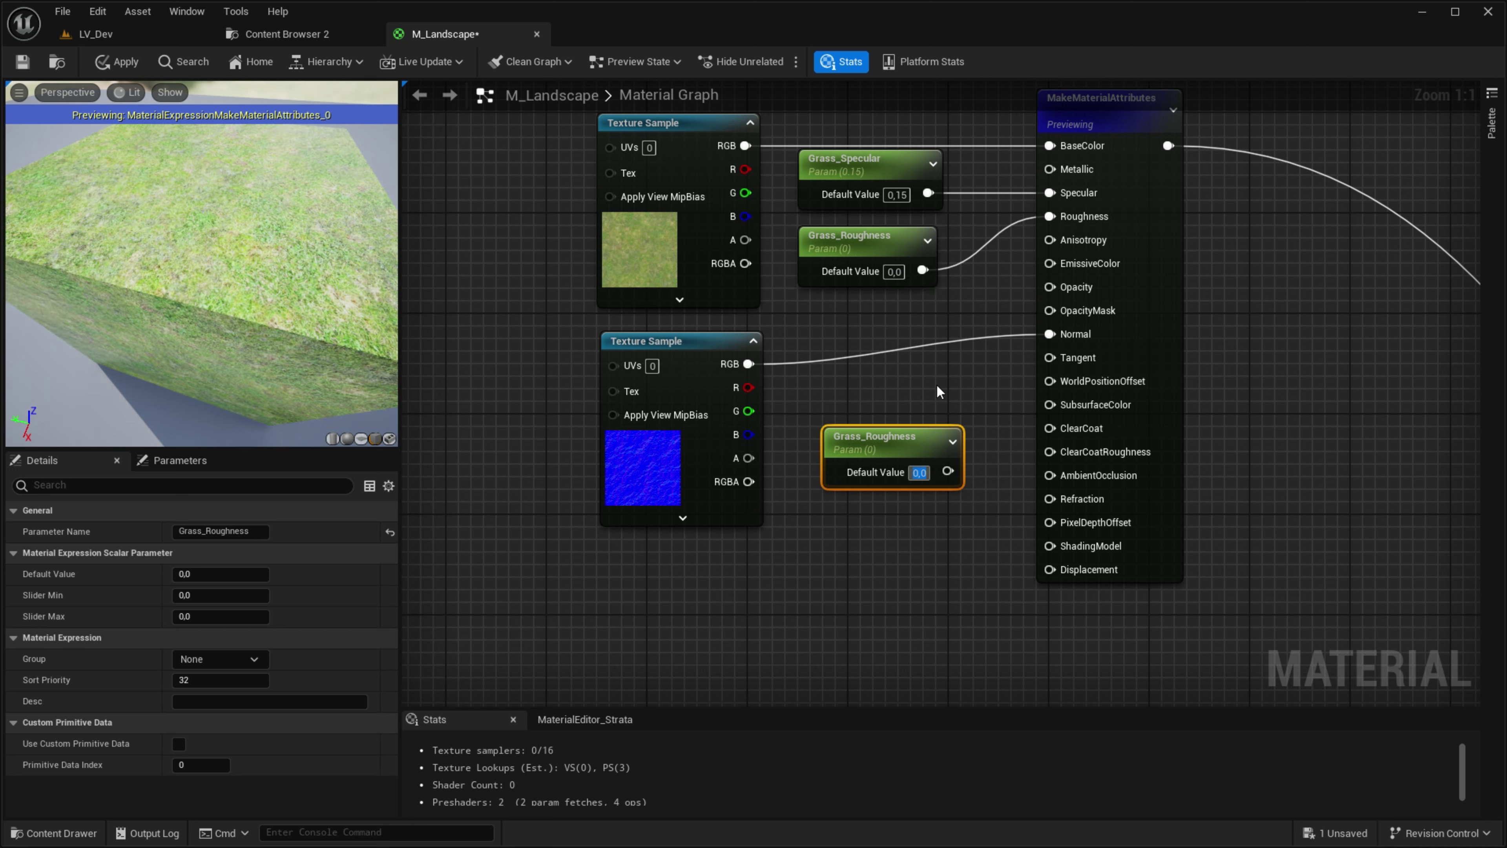
key(ctrl+z)
key(Delete)
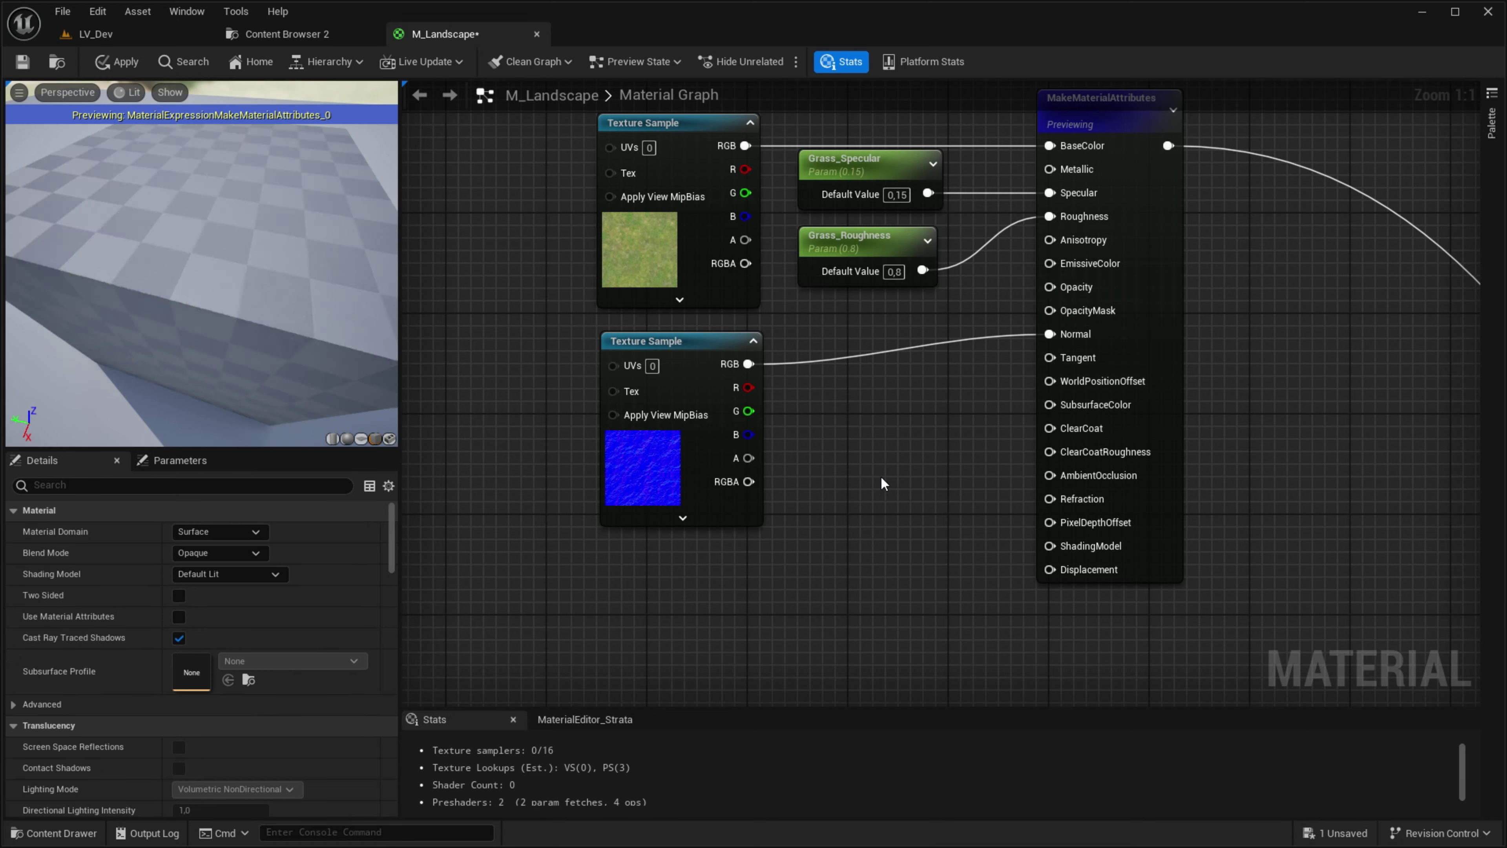
key(Home)
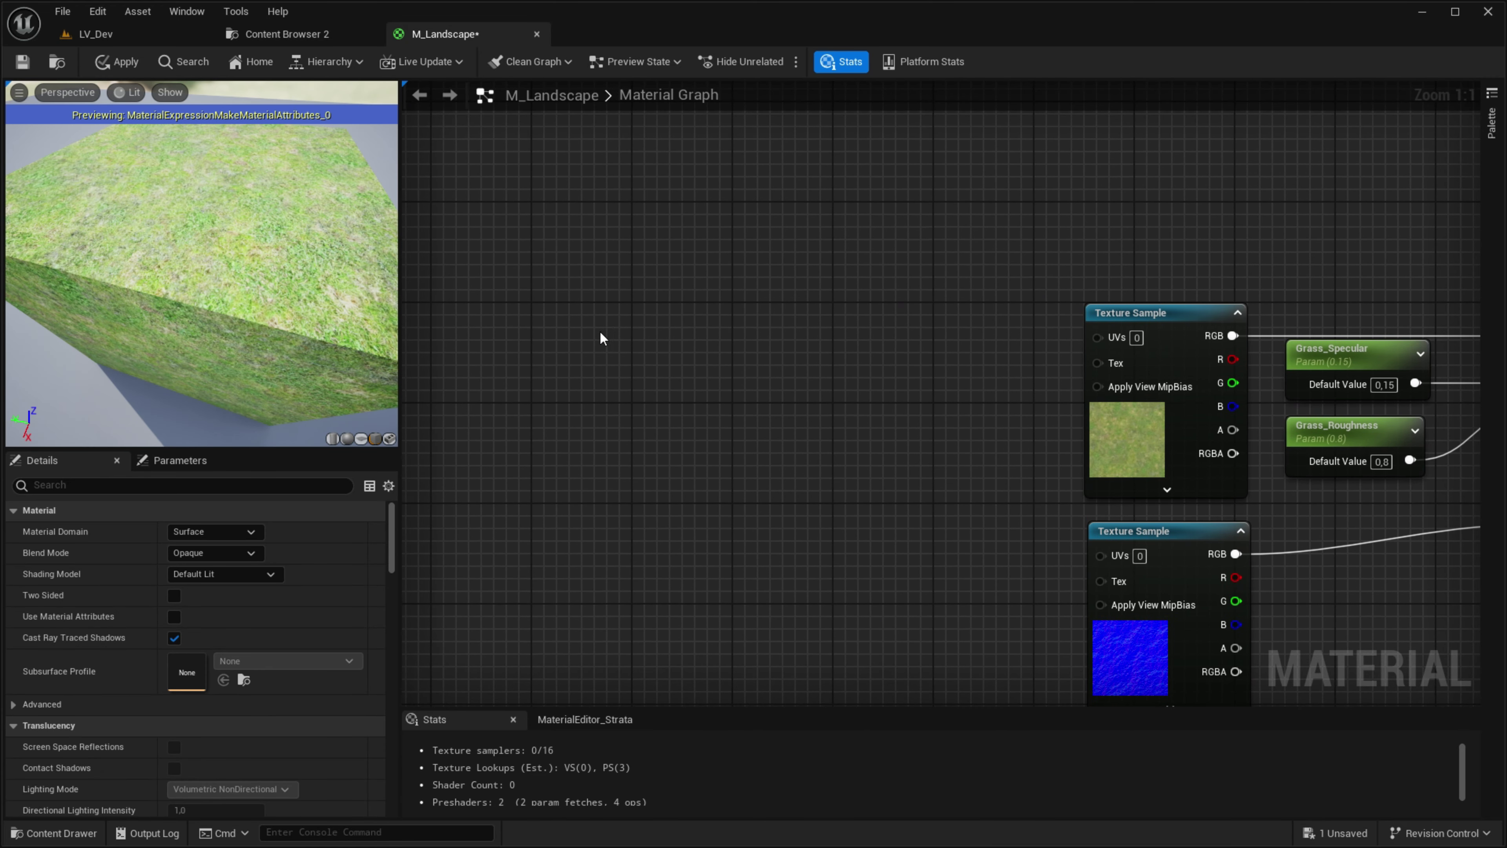
Step: Add TexCoord and Multiply nodes, with a new Grass_Tiling parameter feeding Multiply's B input
click(561, 336)
drag(568, 323, 541, 305)
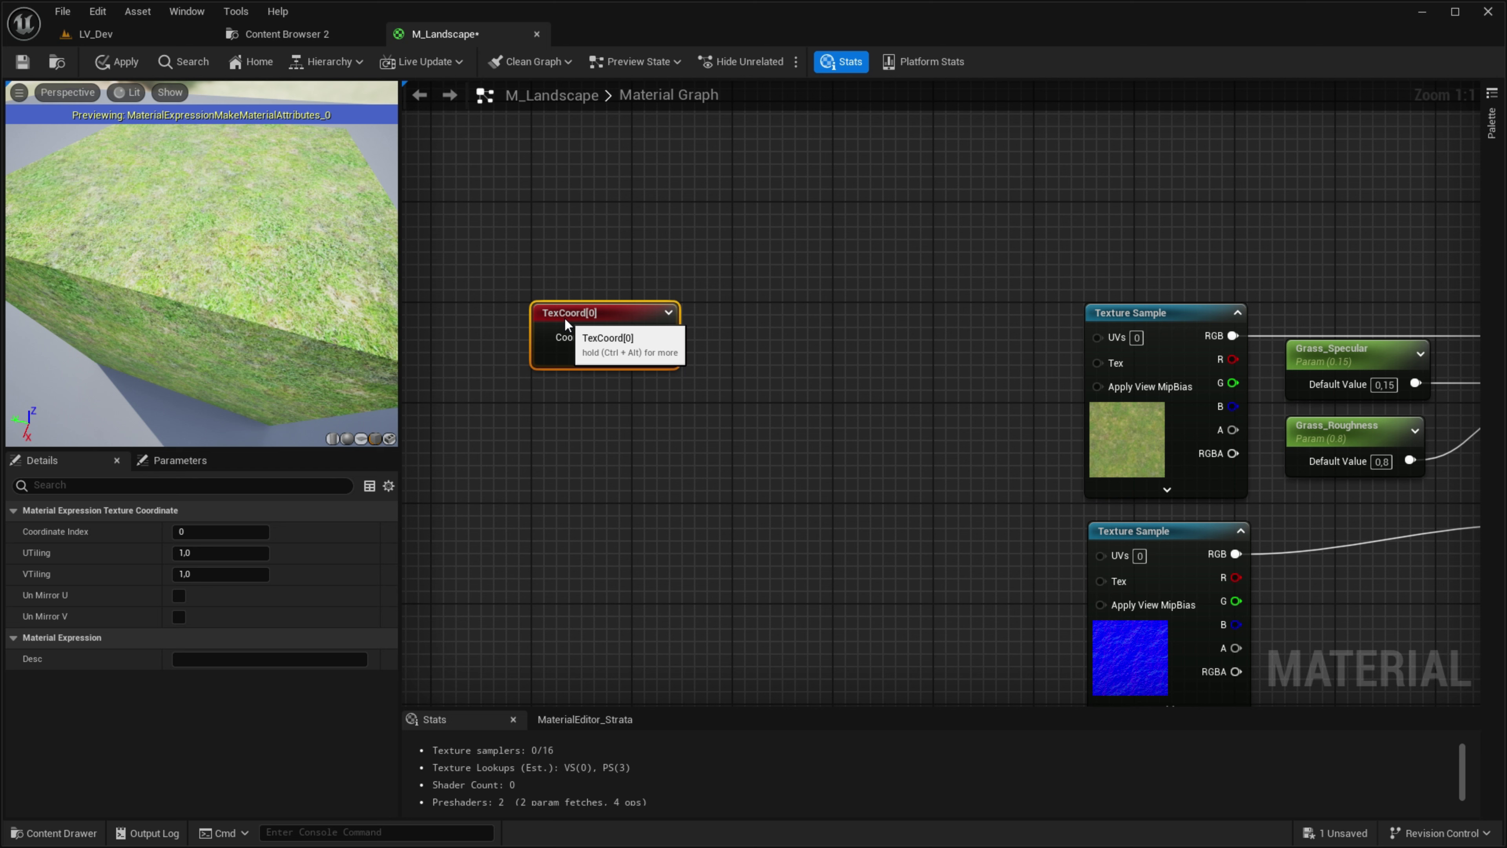
click(748, 336)
drag(663, 336, 759, 349)
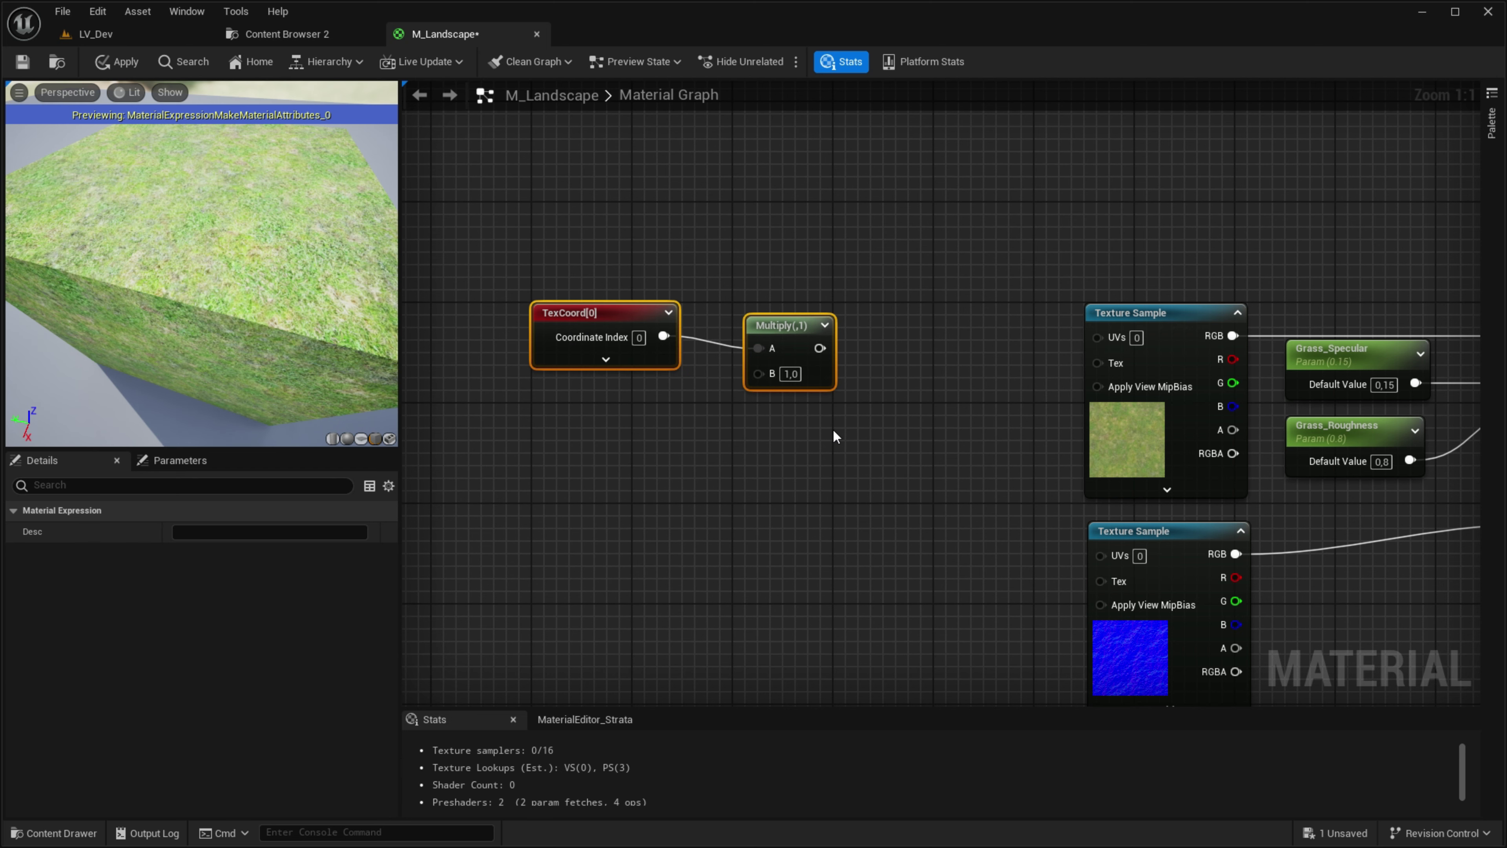
key(q)
click(730, 458)
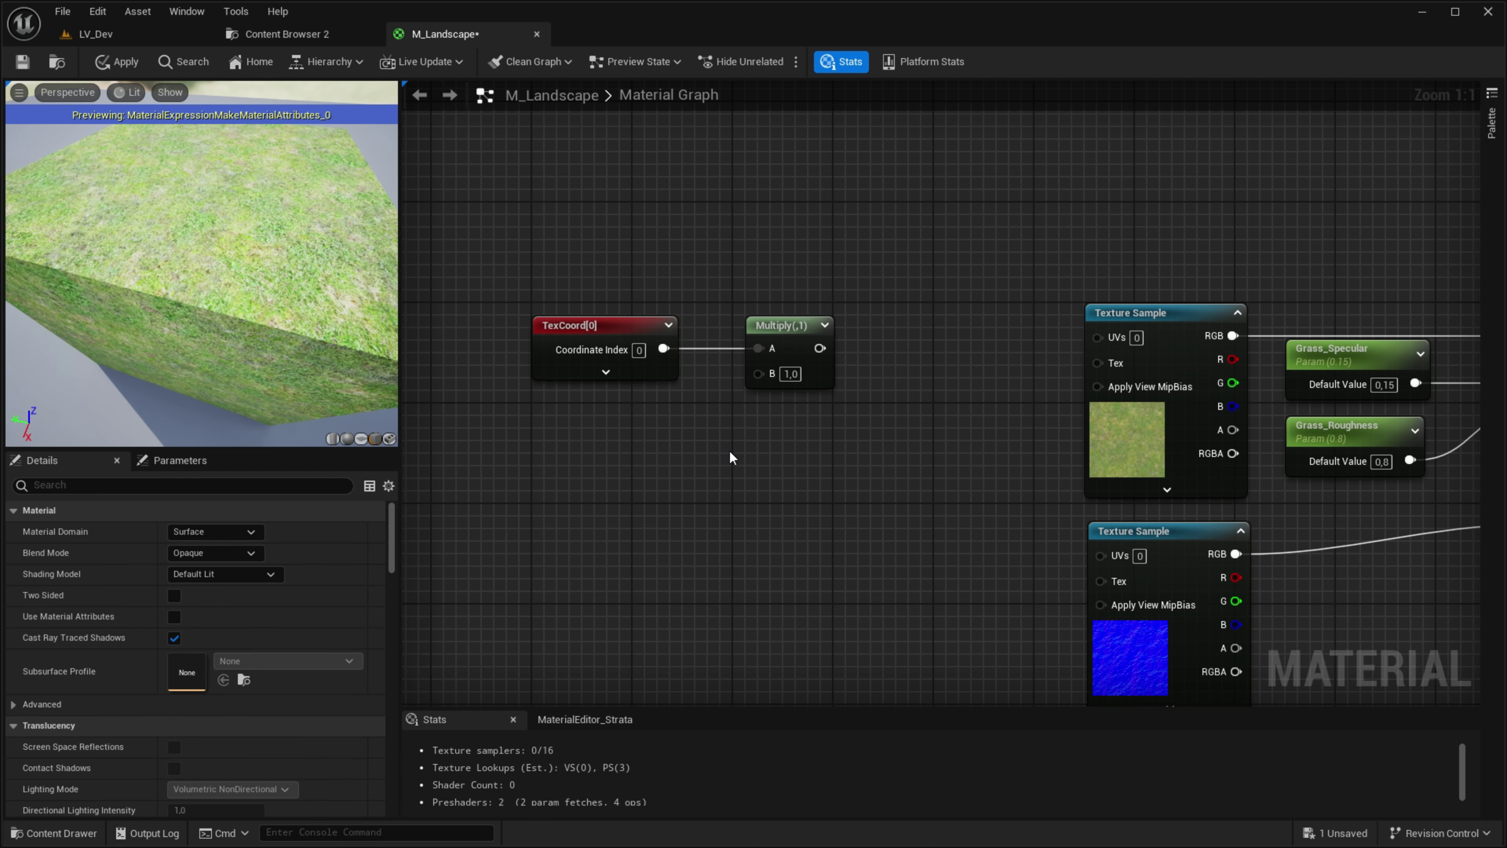
click(618, 431)
text(Grass_T)
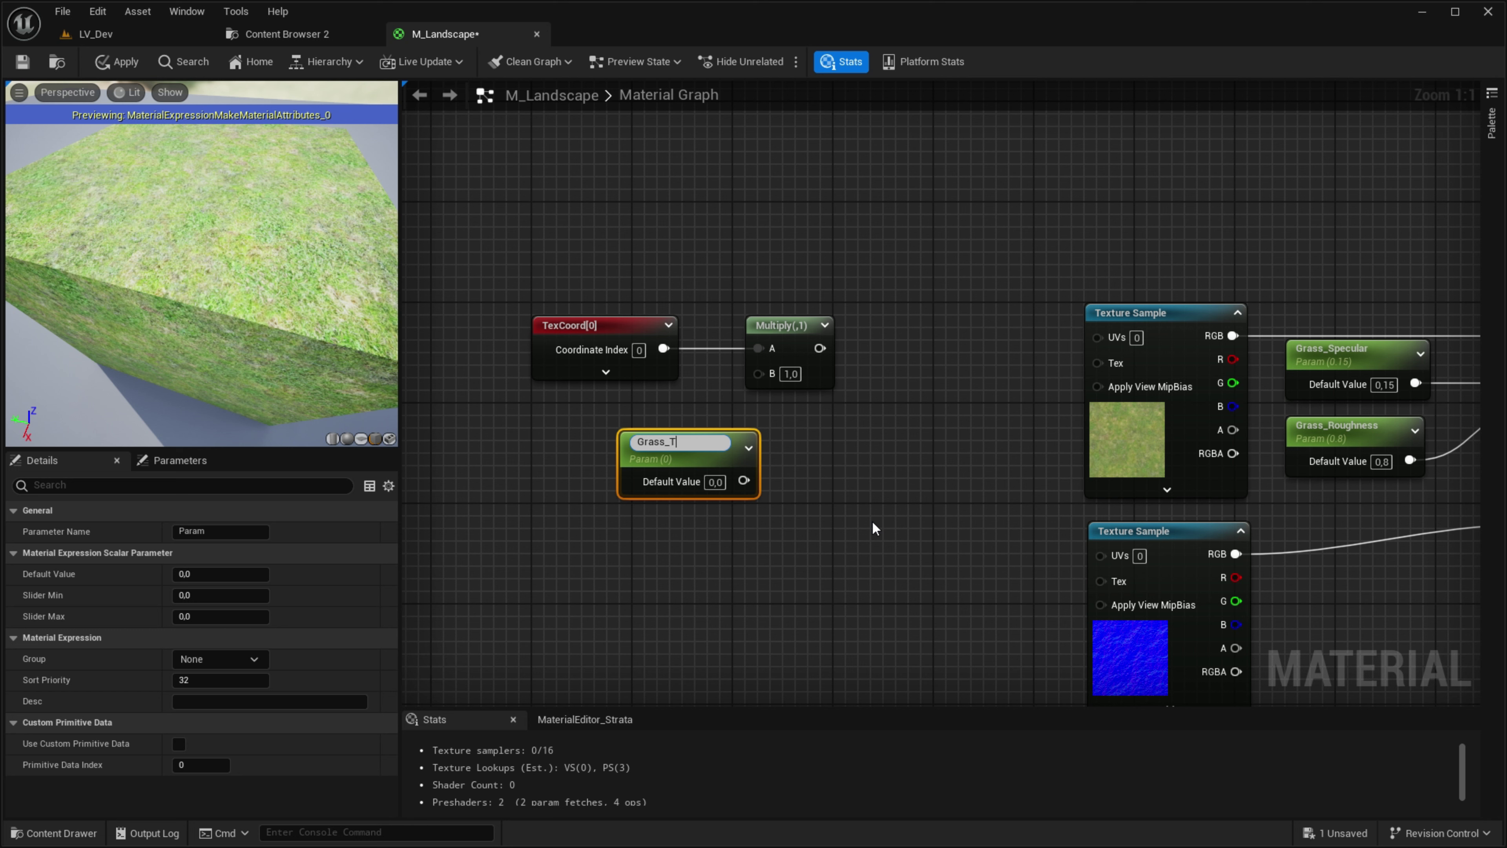
text(ing)
key(Return)
mouse_move(706, 446)
mouse_down()
mouse_move(620, 421)
mouse_move(758, 371)
mouse_up()
Step: Feed the multiplied coordinates into the grass colour texture's UVs and zero the TexCoord tiling
drag(611, 274, 669, 361)
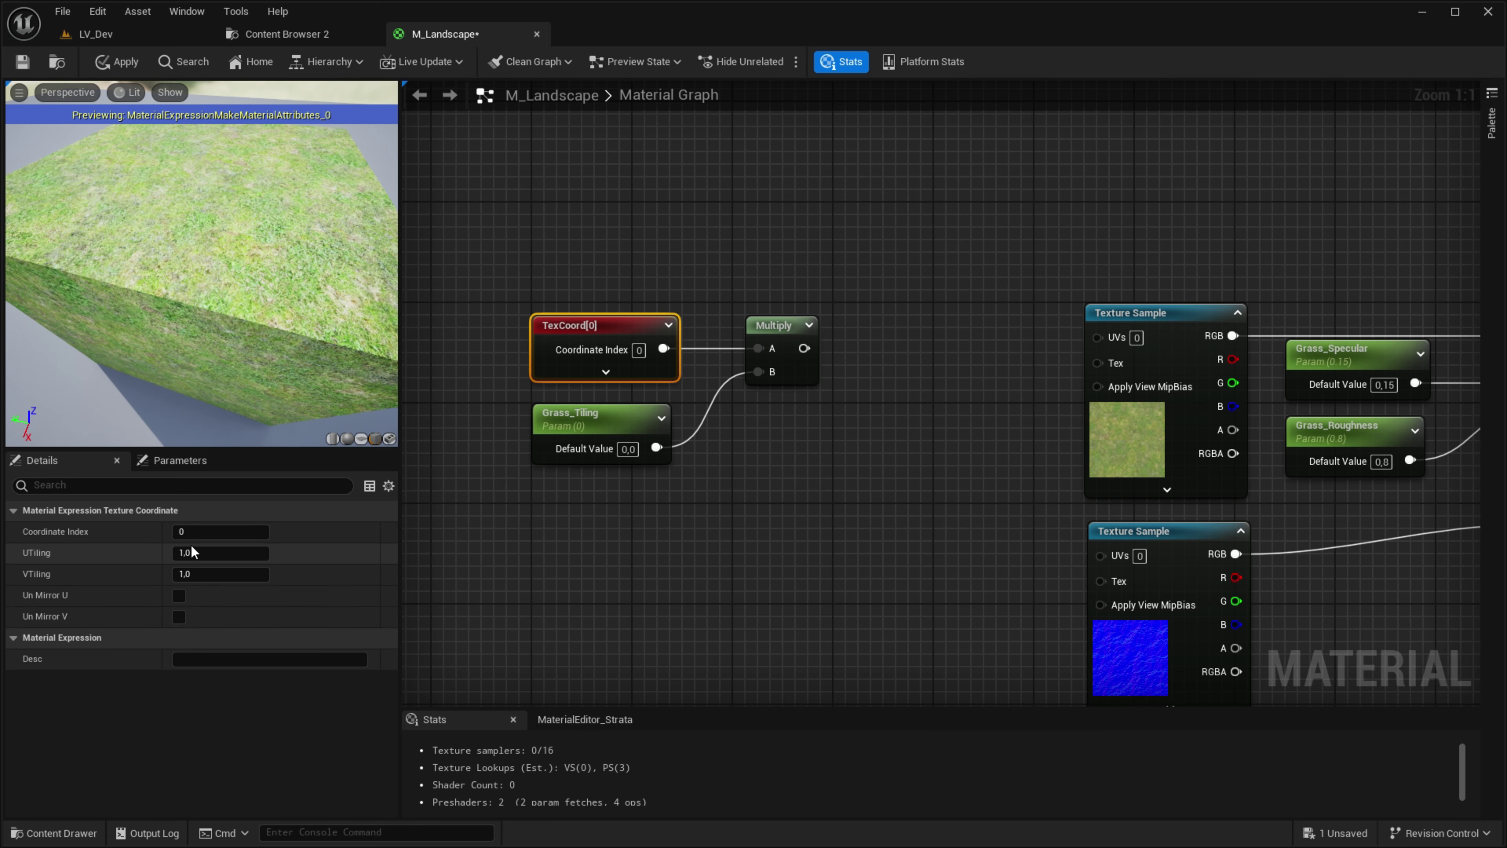
drag(804, 349, 1098, 335)
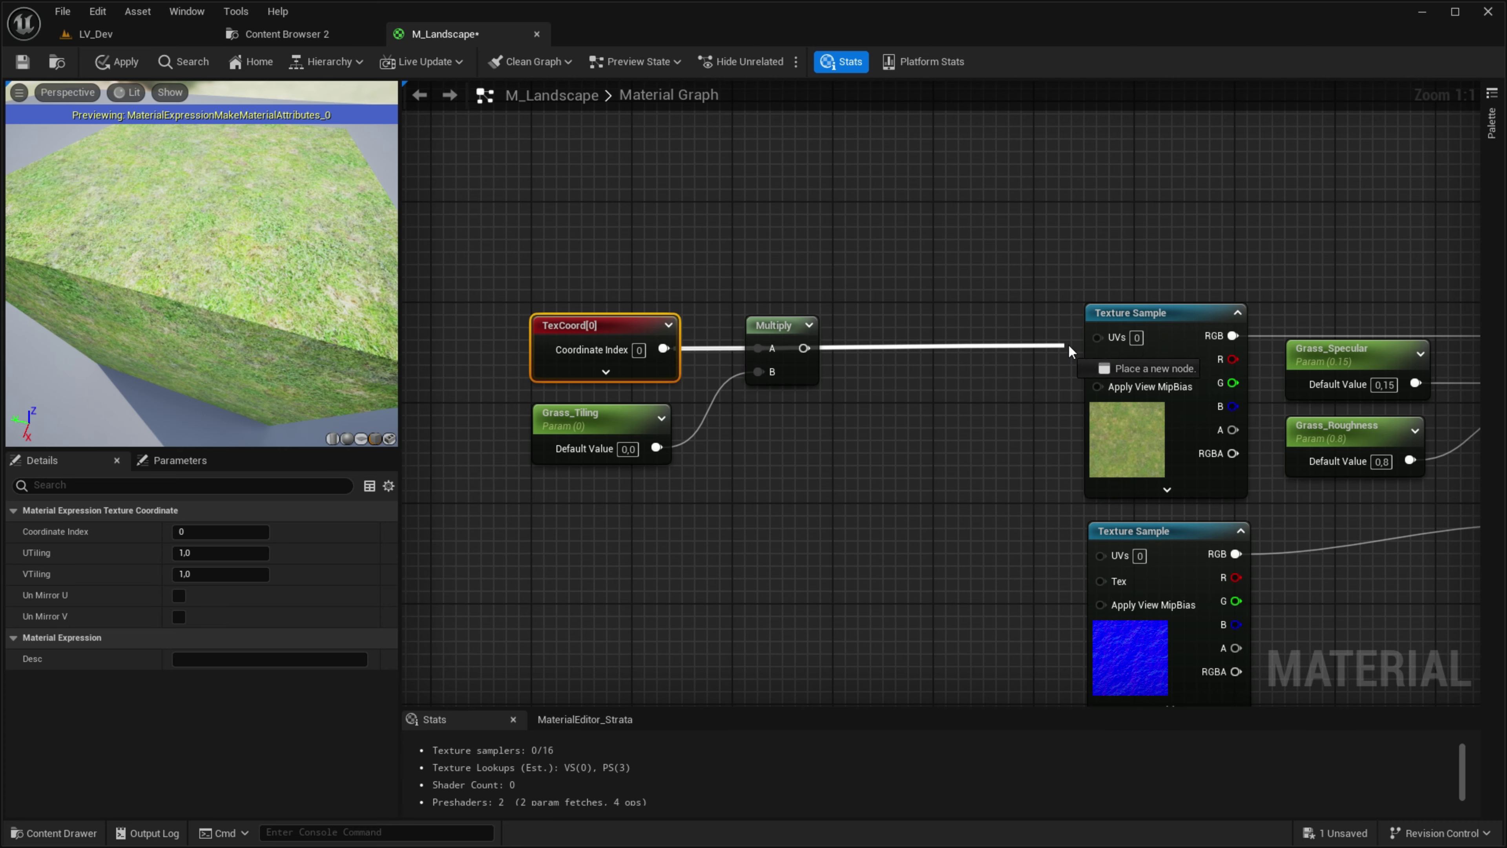
right_drag(1109, 339, 1022, 317)
click(251, 552)
key(Tab)
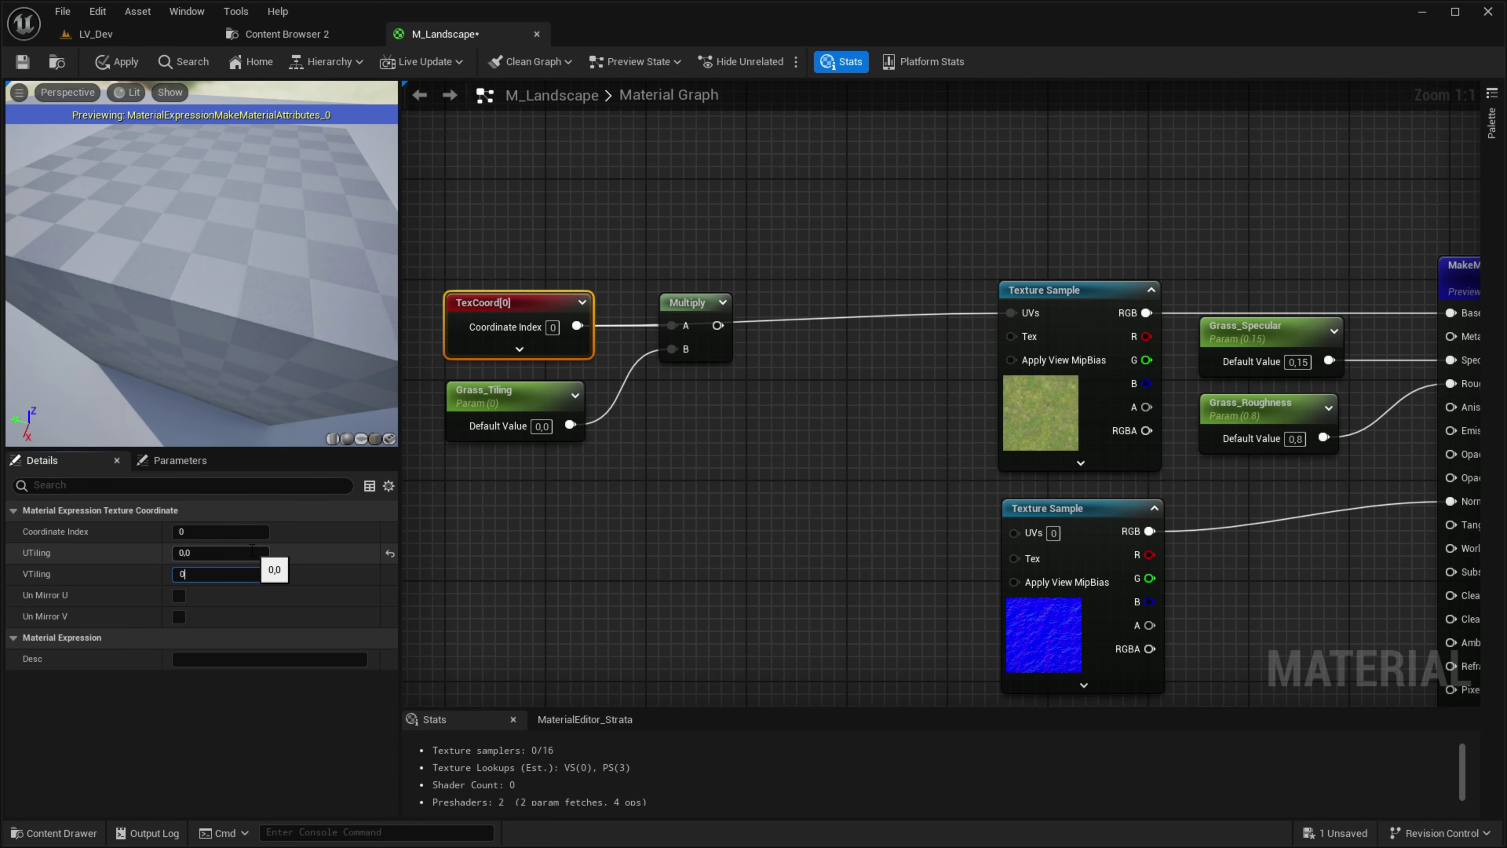
text(0)
key(Return)
Step: Disconnect the normal map from Normal and nudge the TexCoord node upward
right_drag(1292, 553, 970, 457)
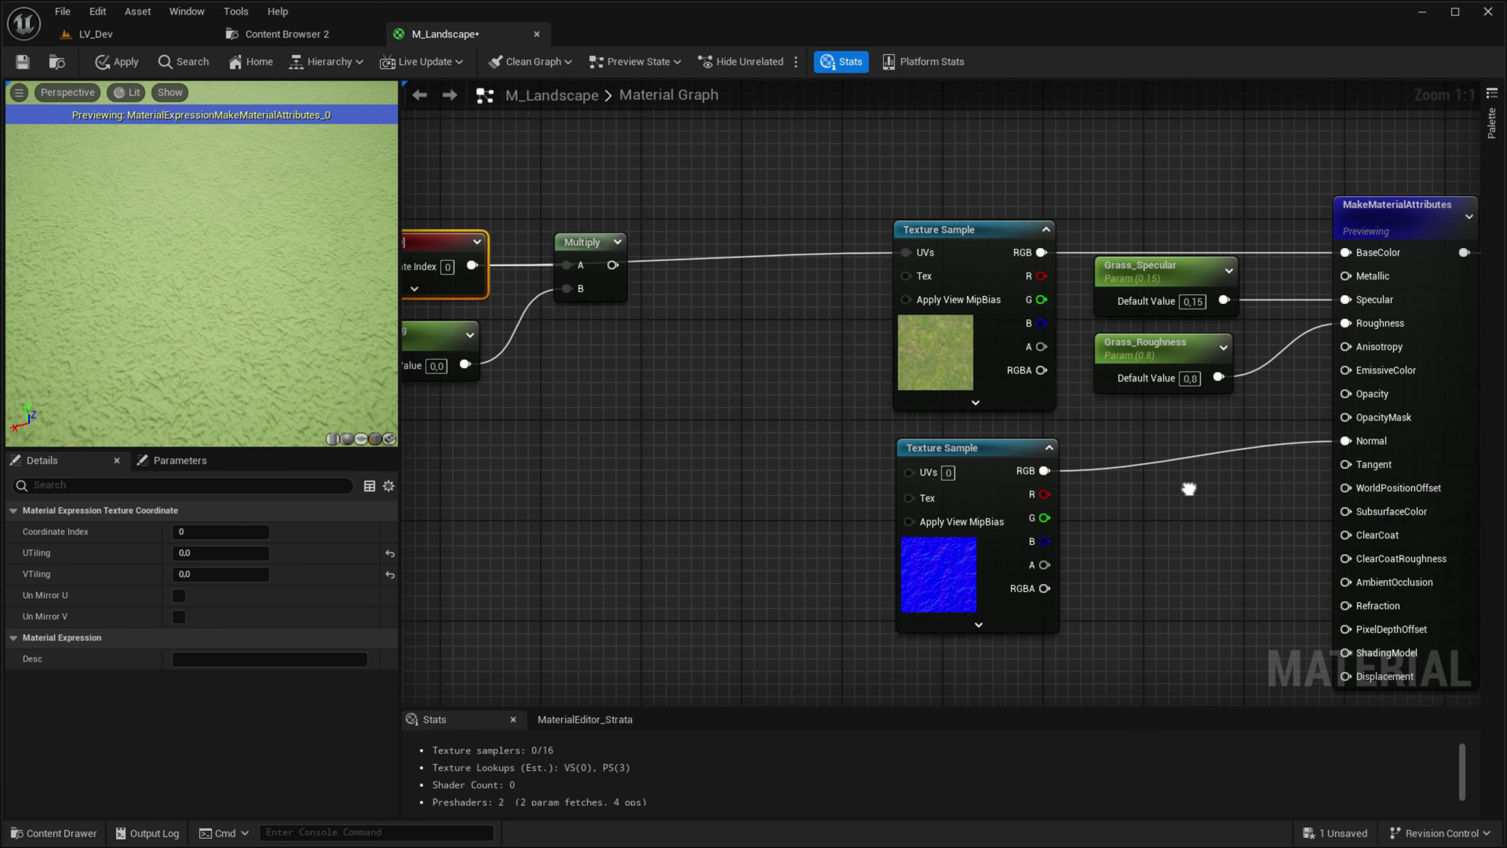
ctrl+drag(1127, 404, 441, 423)
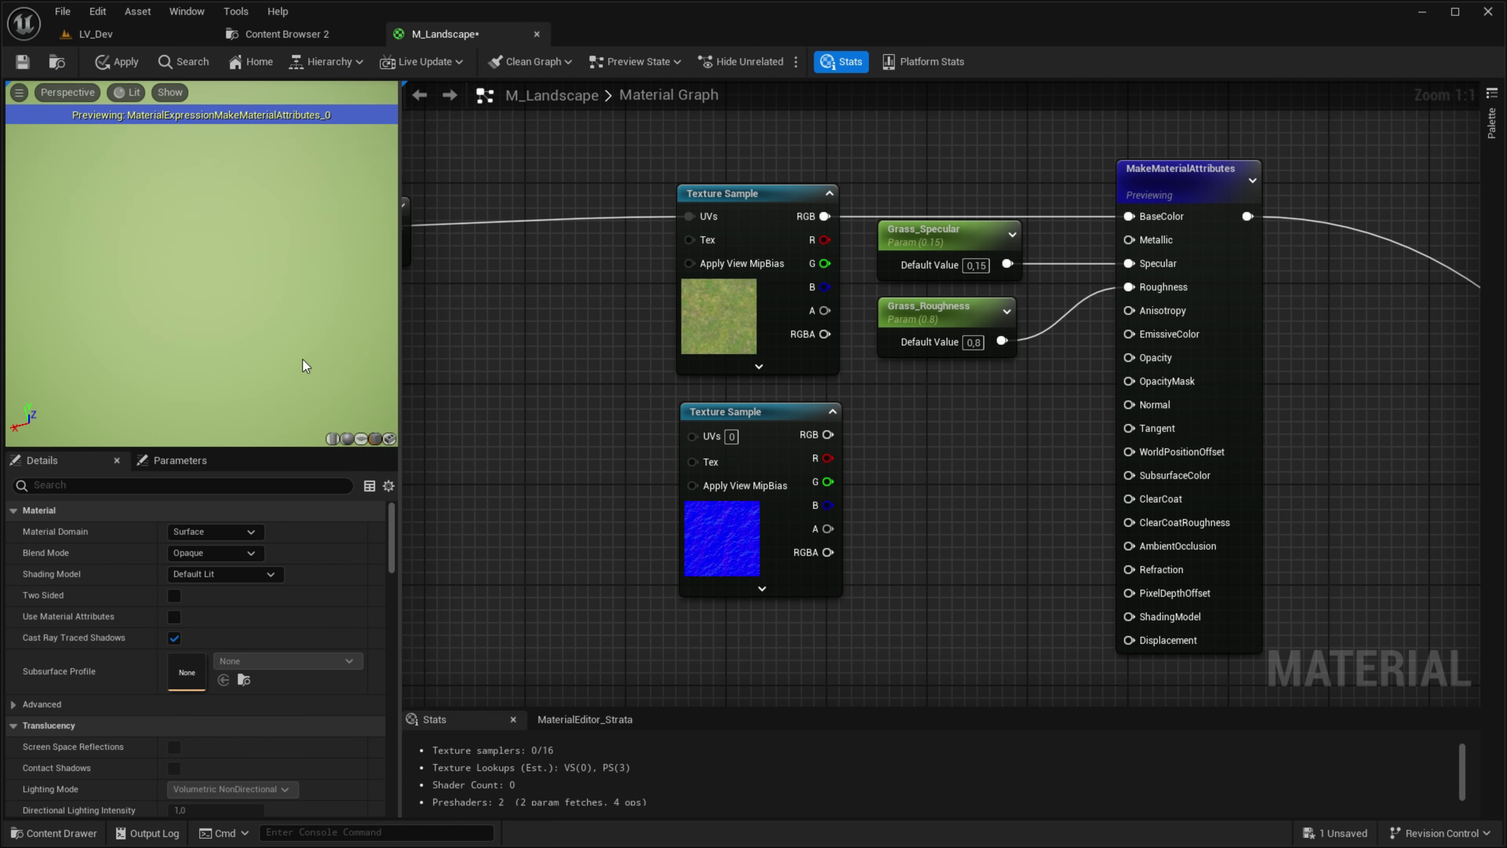
drag(311, 370, 483, 336)
right_drag(483, 335, 768, 387)
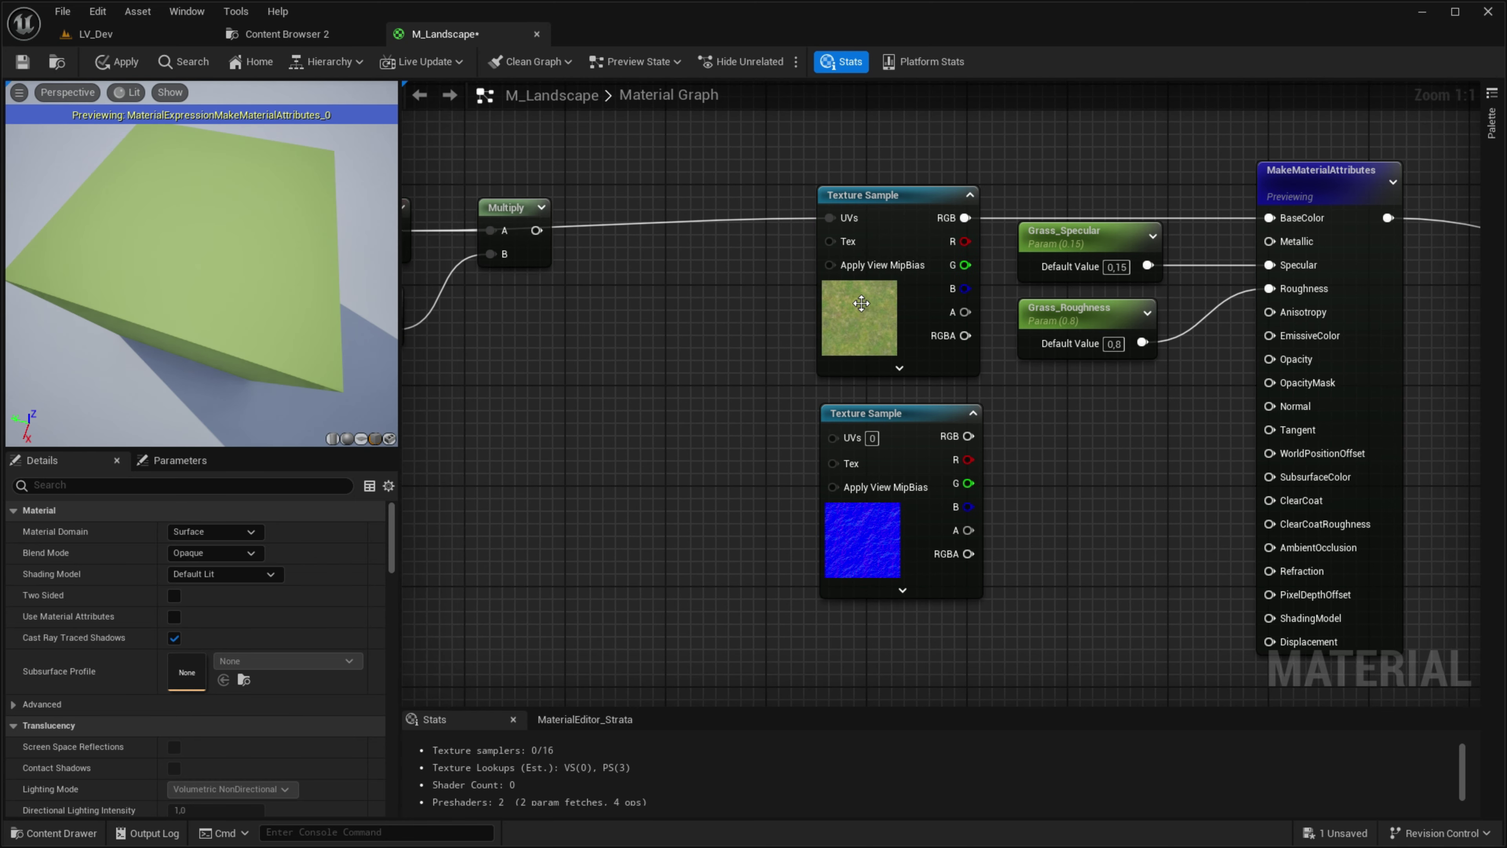
click(498, 285)
drag(518, 246, 529, 241)
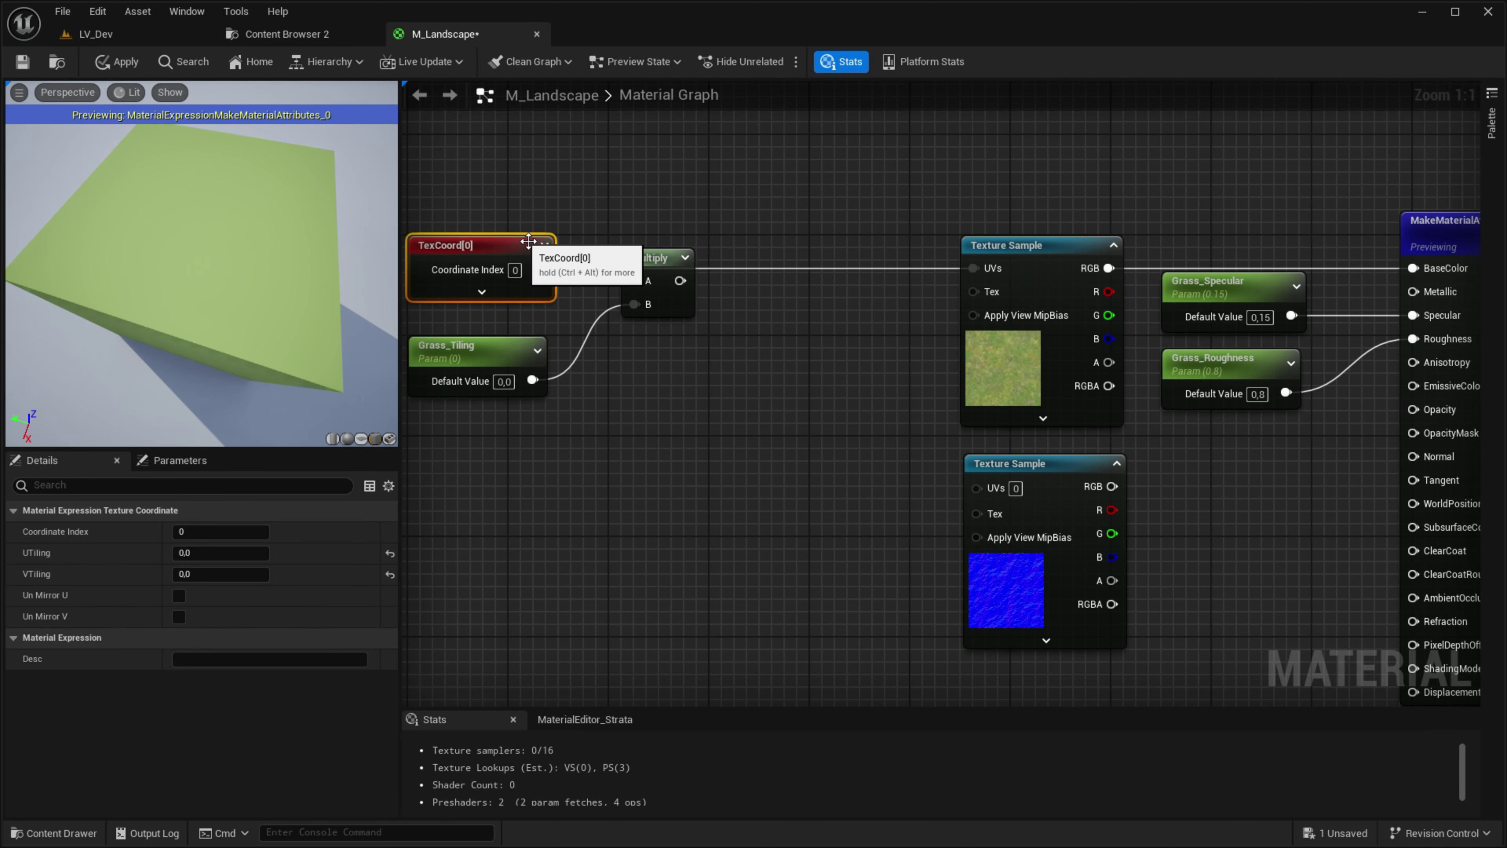
Step: Try a TexCoord tiling of 5, then settle on 1 for both U and V
click(255, 553)
text(5)
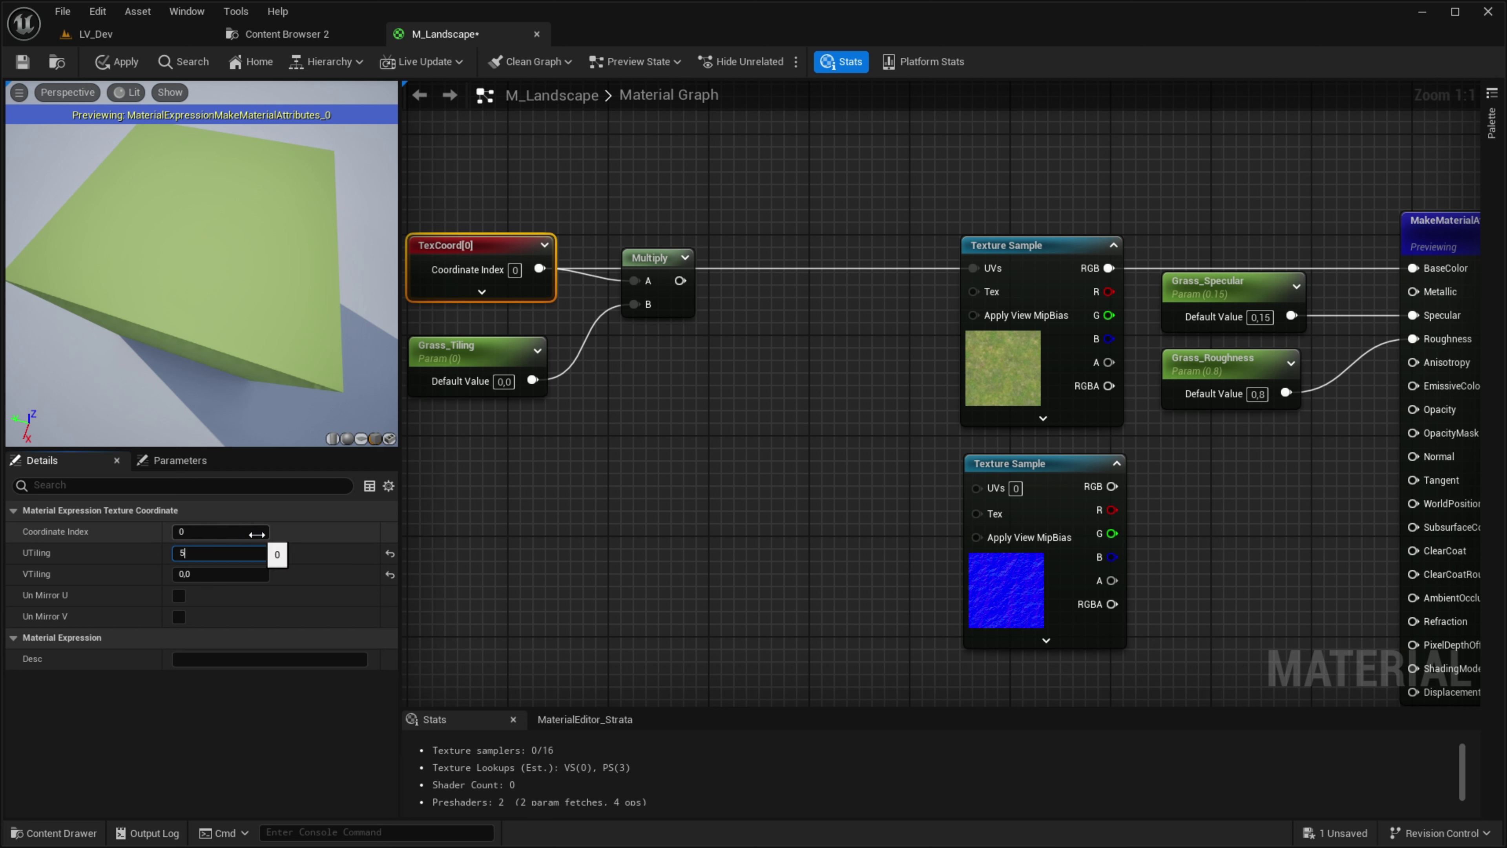
key(Tab)
text(5)
key(Return)
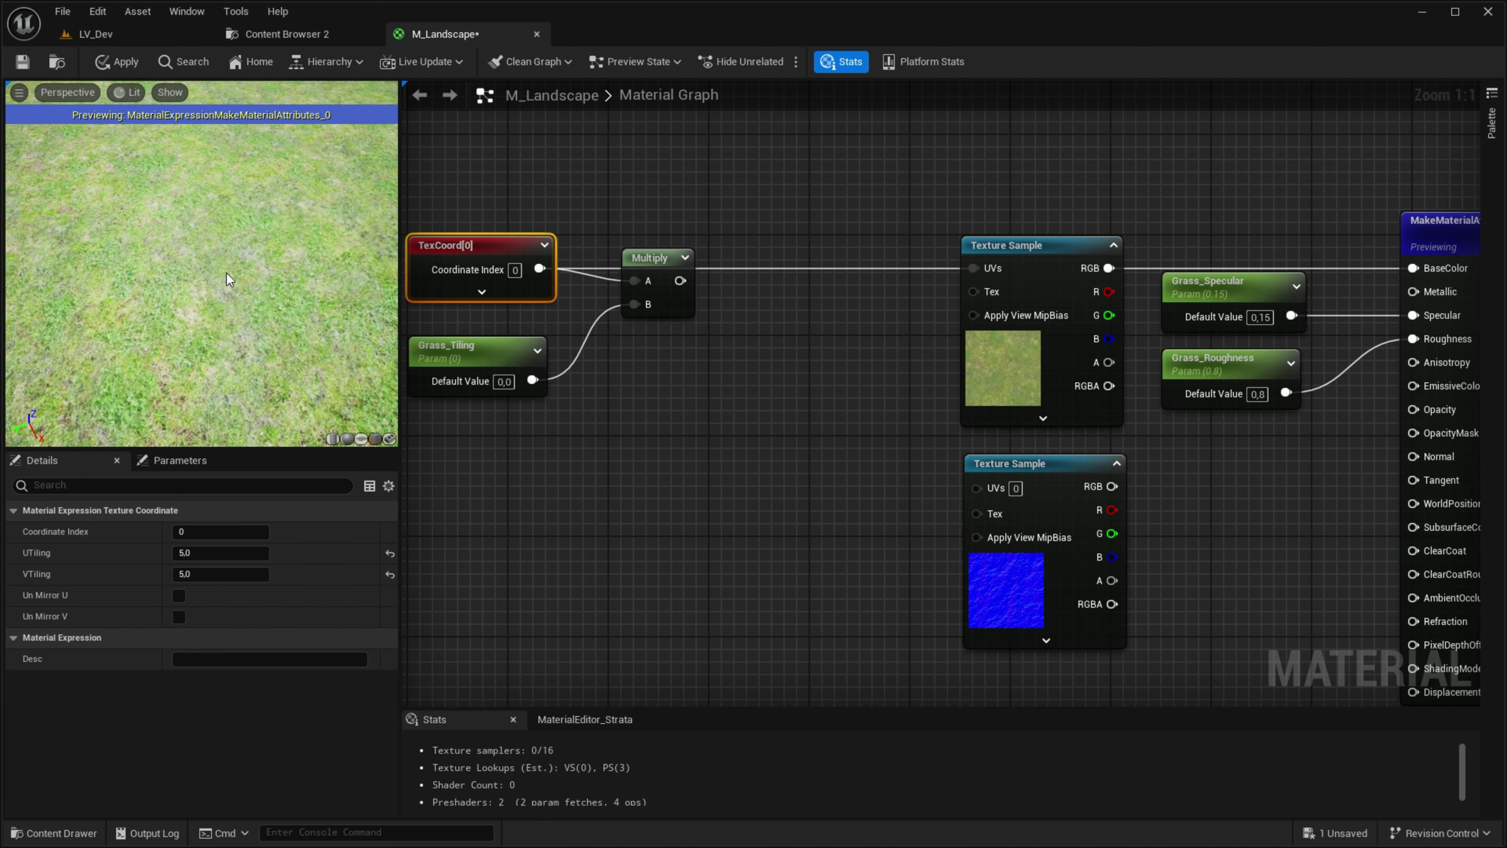
click(220, 552)
key(Tab)
key(shift+Tab)
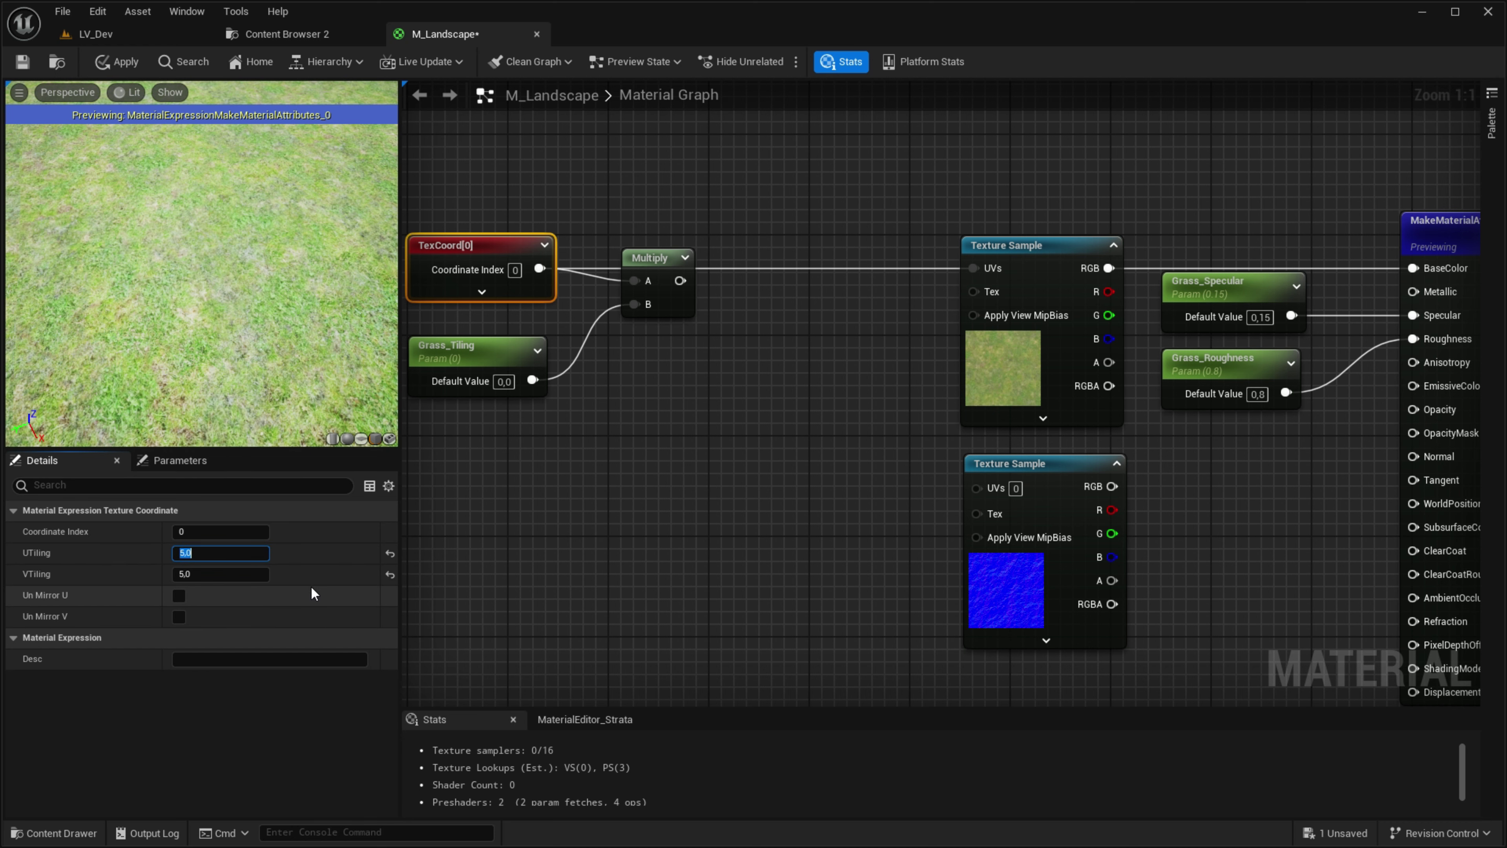
text(1)
key(Tab)
text(1)
key(Tab)
click(593, 503)
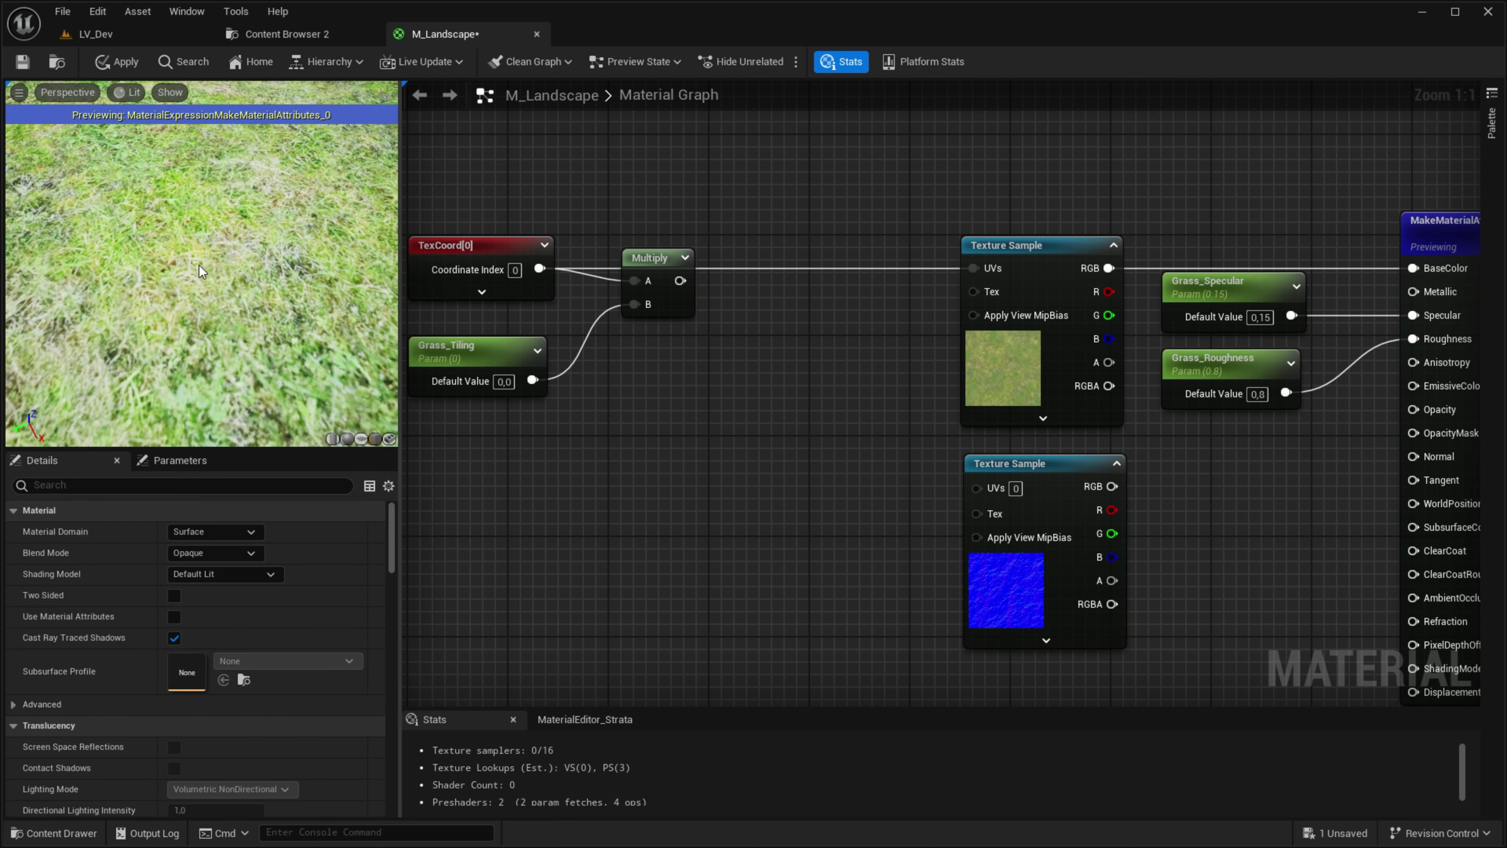
Step: Connect Multiply's output to the texture UVs and set Grass_Tiling's default to 5
right_drag(420, 338, 617, 324)
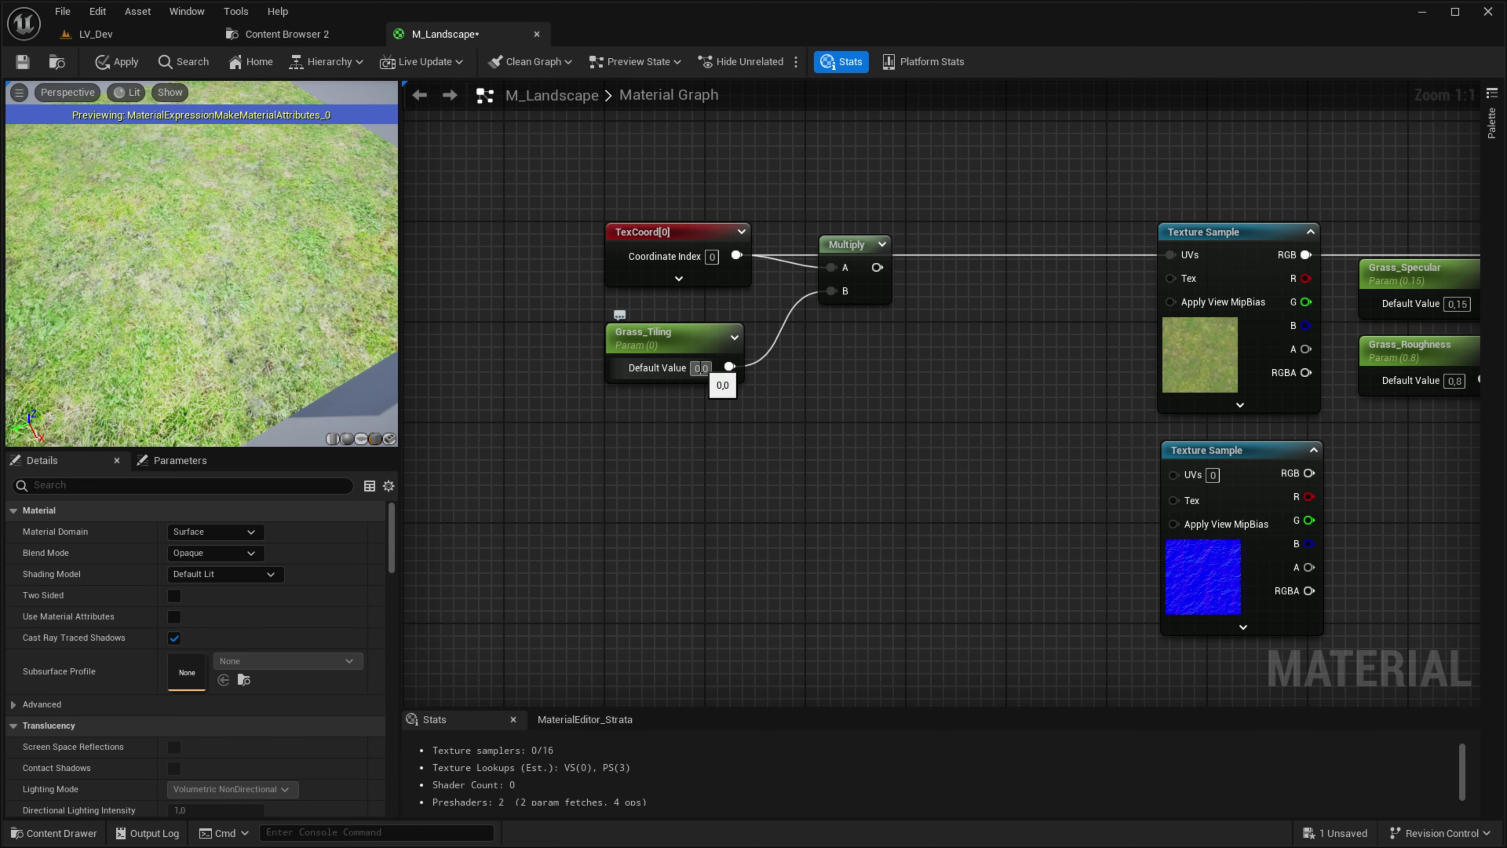
right_drag(802, 352, 605, 357)
drag(666, 295, 952, 279)
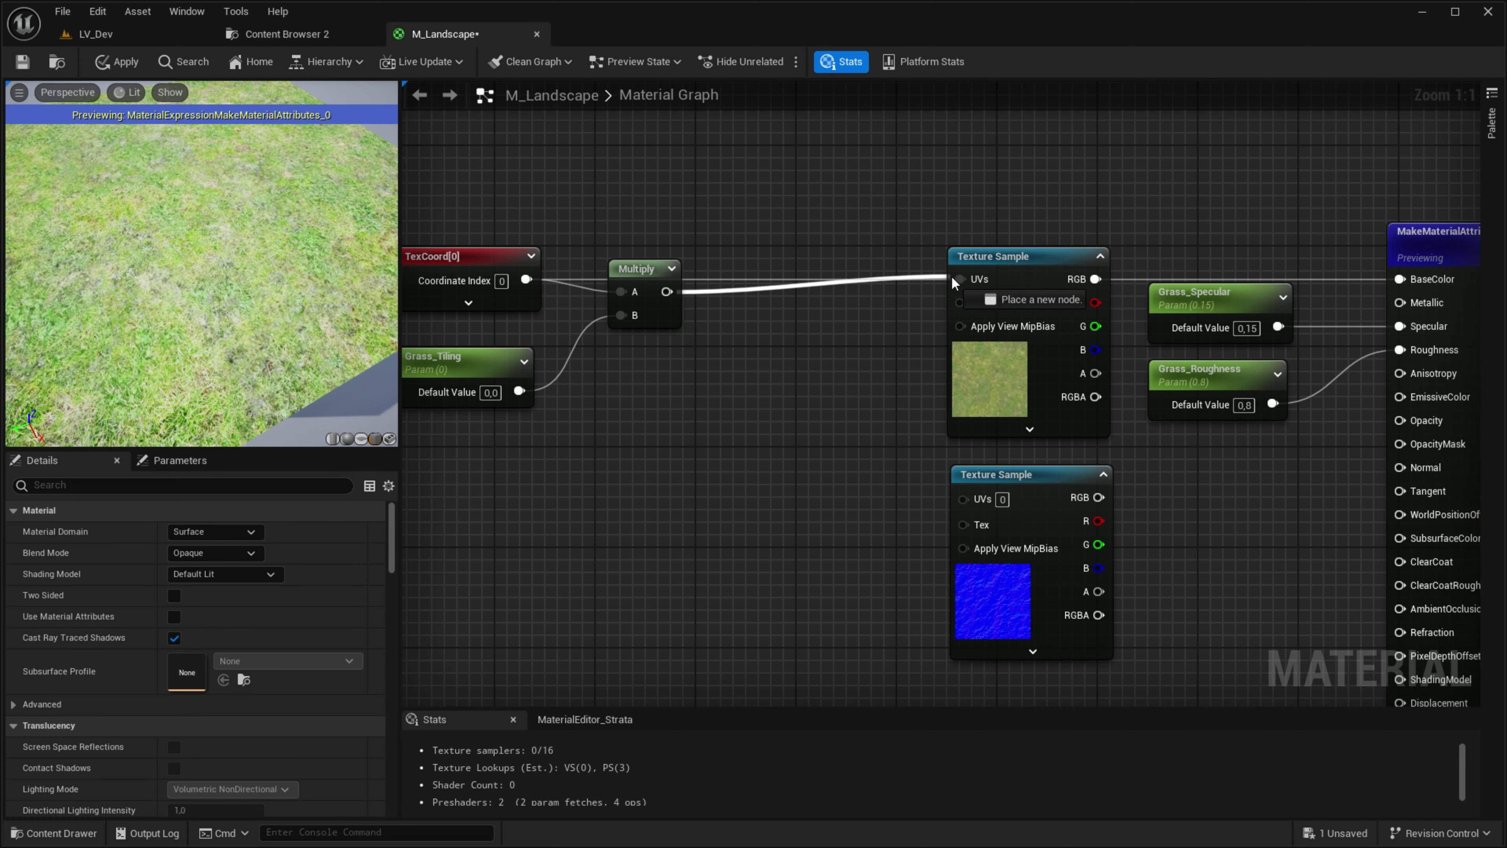
right_drag(497, 184, 622, 244)
click(641, 302)
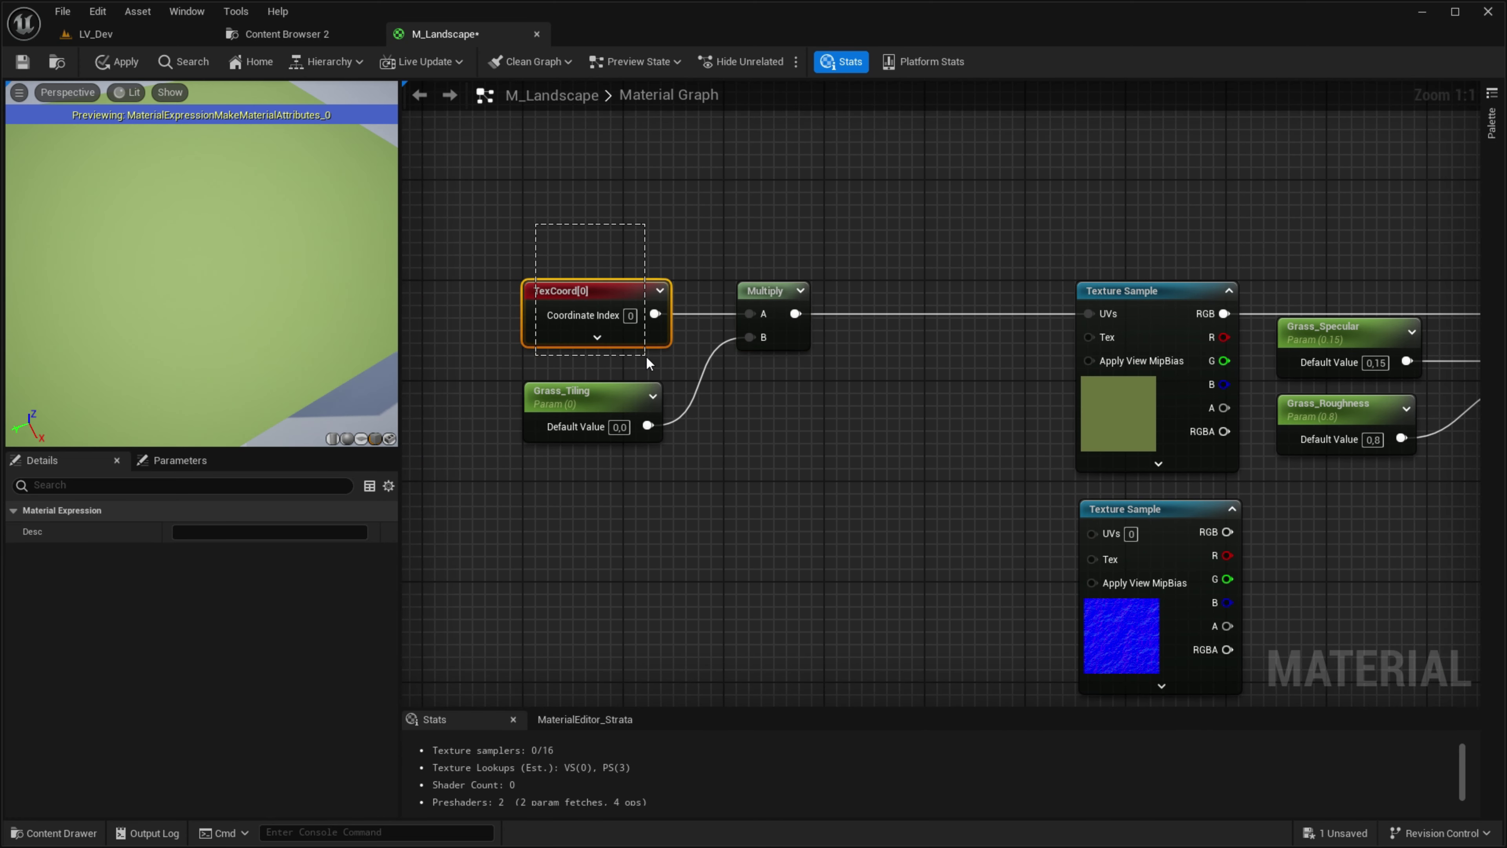
mouse_move(744, 220)
mouse_down()
mouse_move(790, 234)
mouse_move(768, 294)
mouse_up()
click(644, 412)
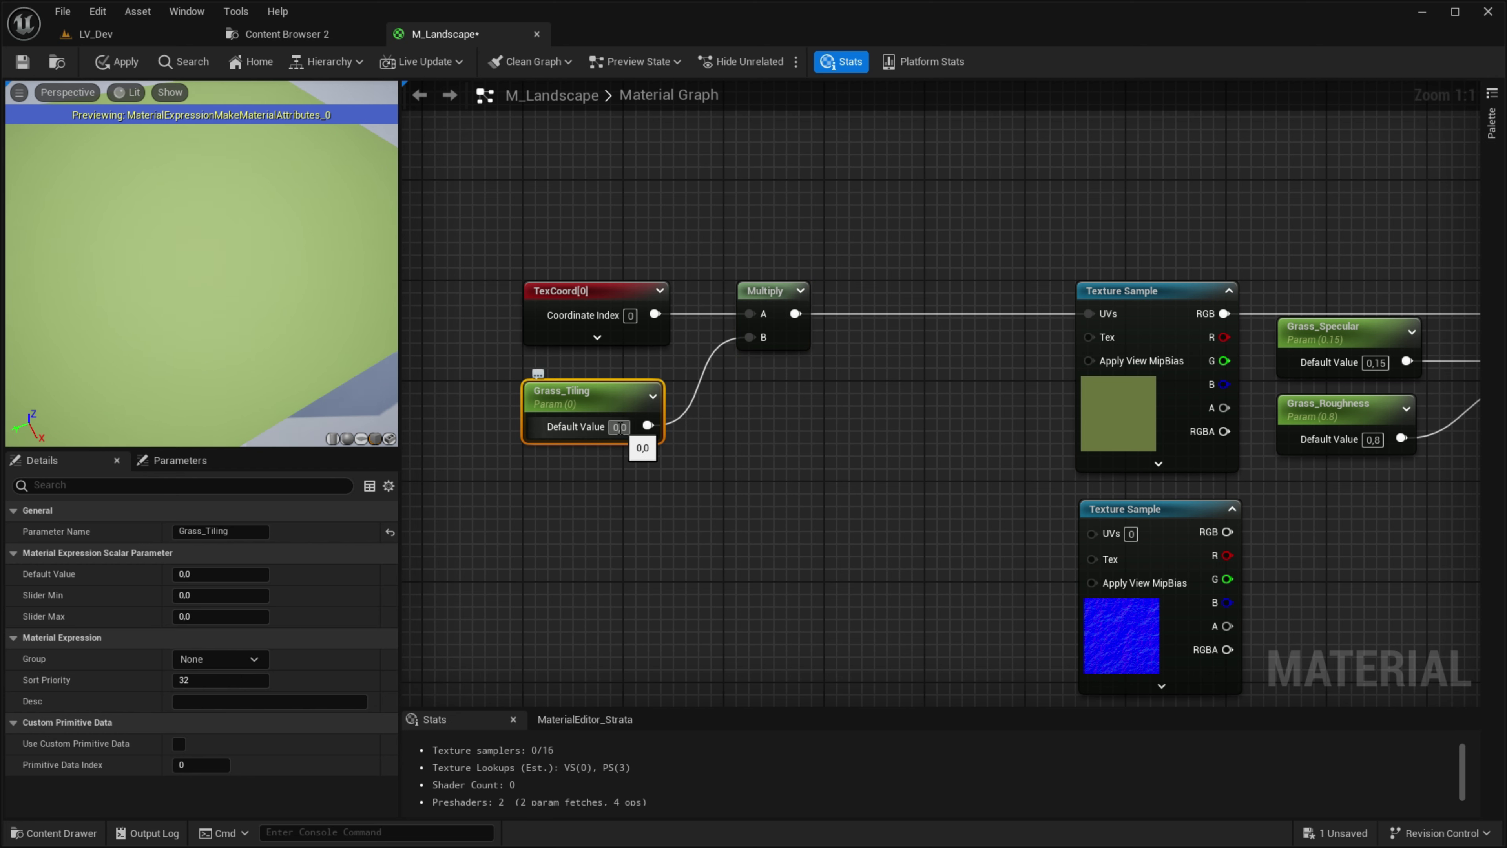
text(1)
key(Return)
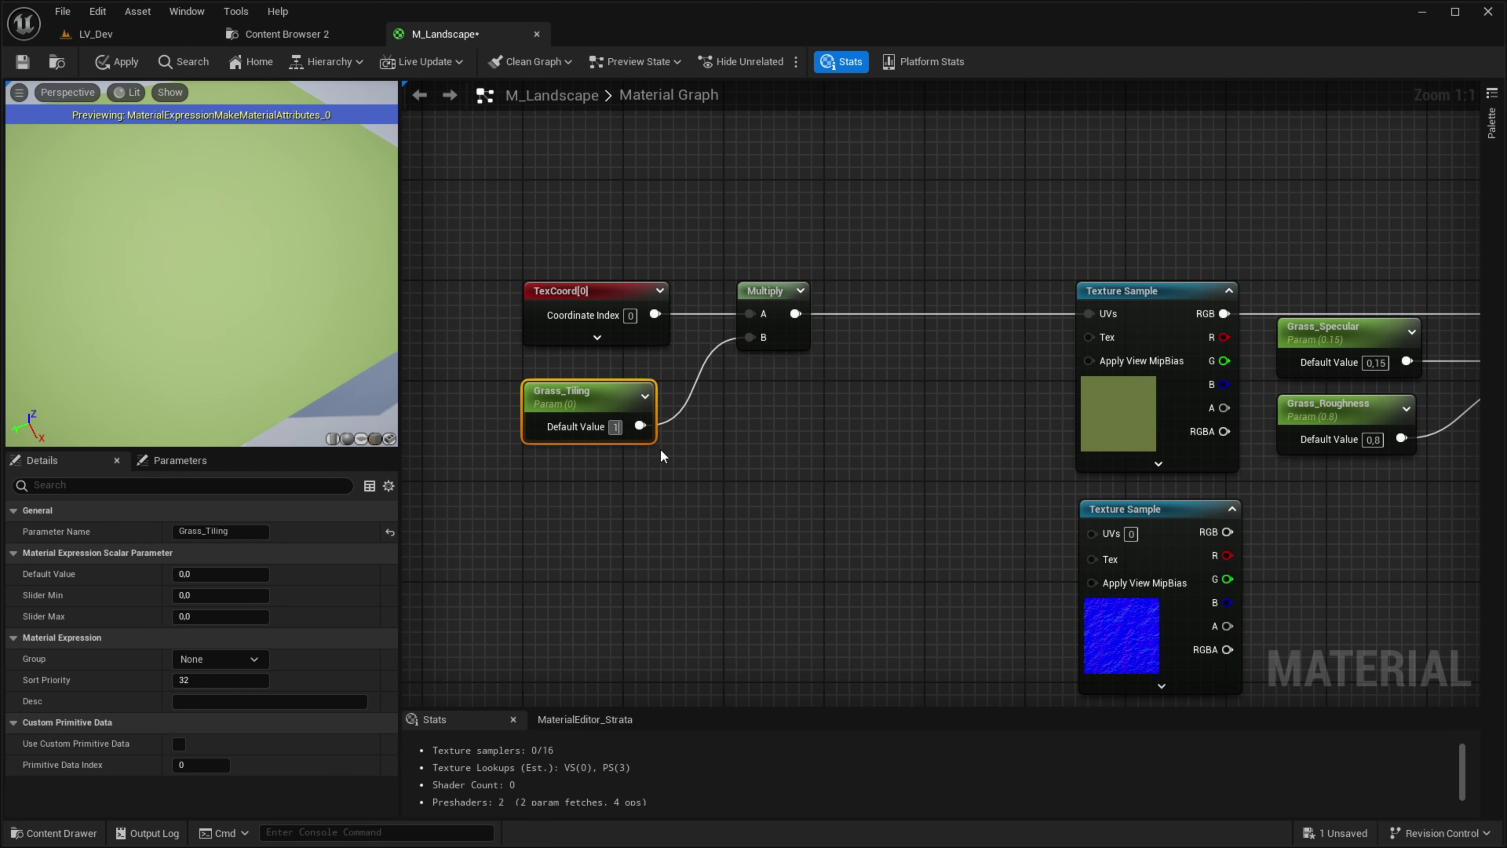
double_click(619, 427)
text(5)
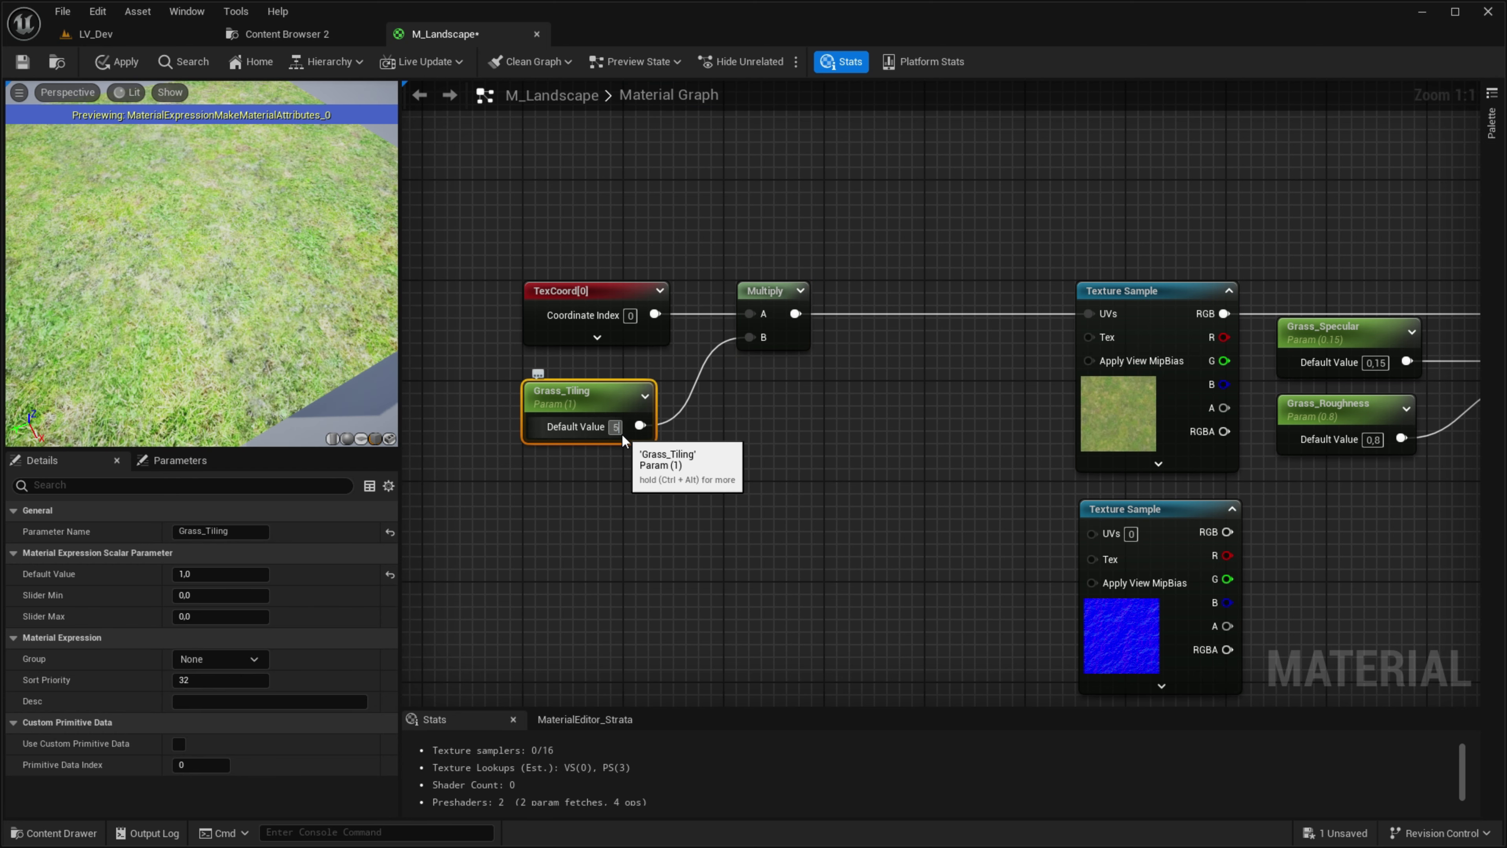
key(Return)
Step: Wire Multiply into the normal-map texture's UVs and its RGB into Normal
right_drag(790, 431, 612, 401)
click(612, 402)
drag(820, 188, 1014, 416)
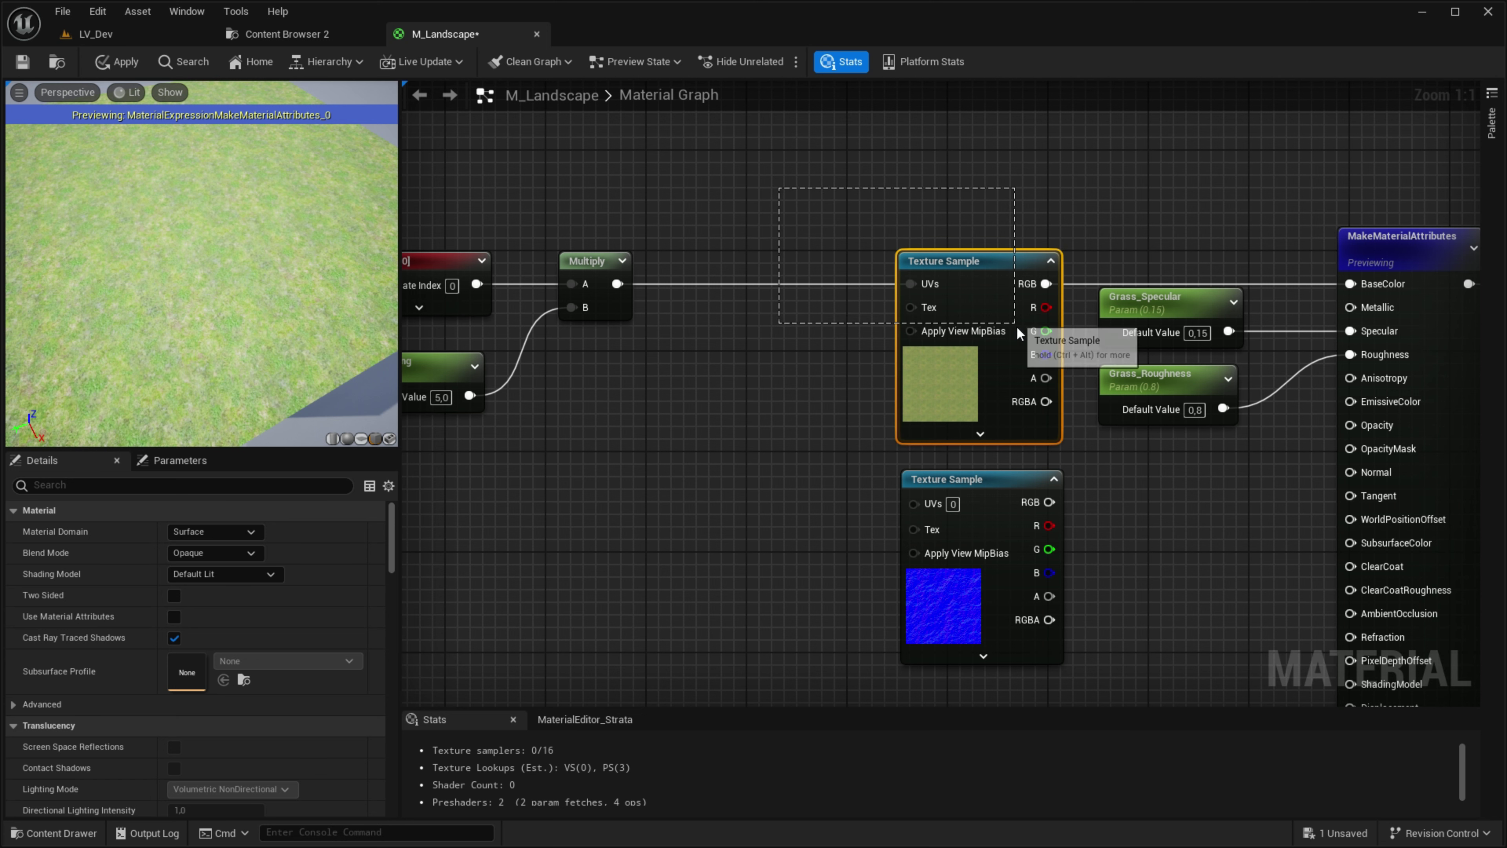
click(665, 304)
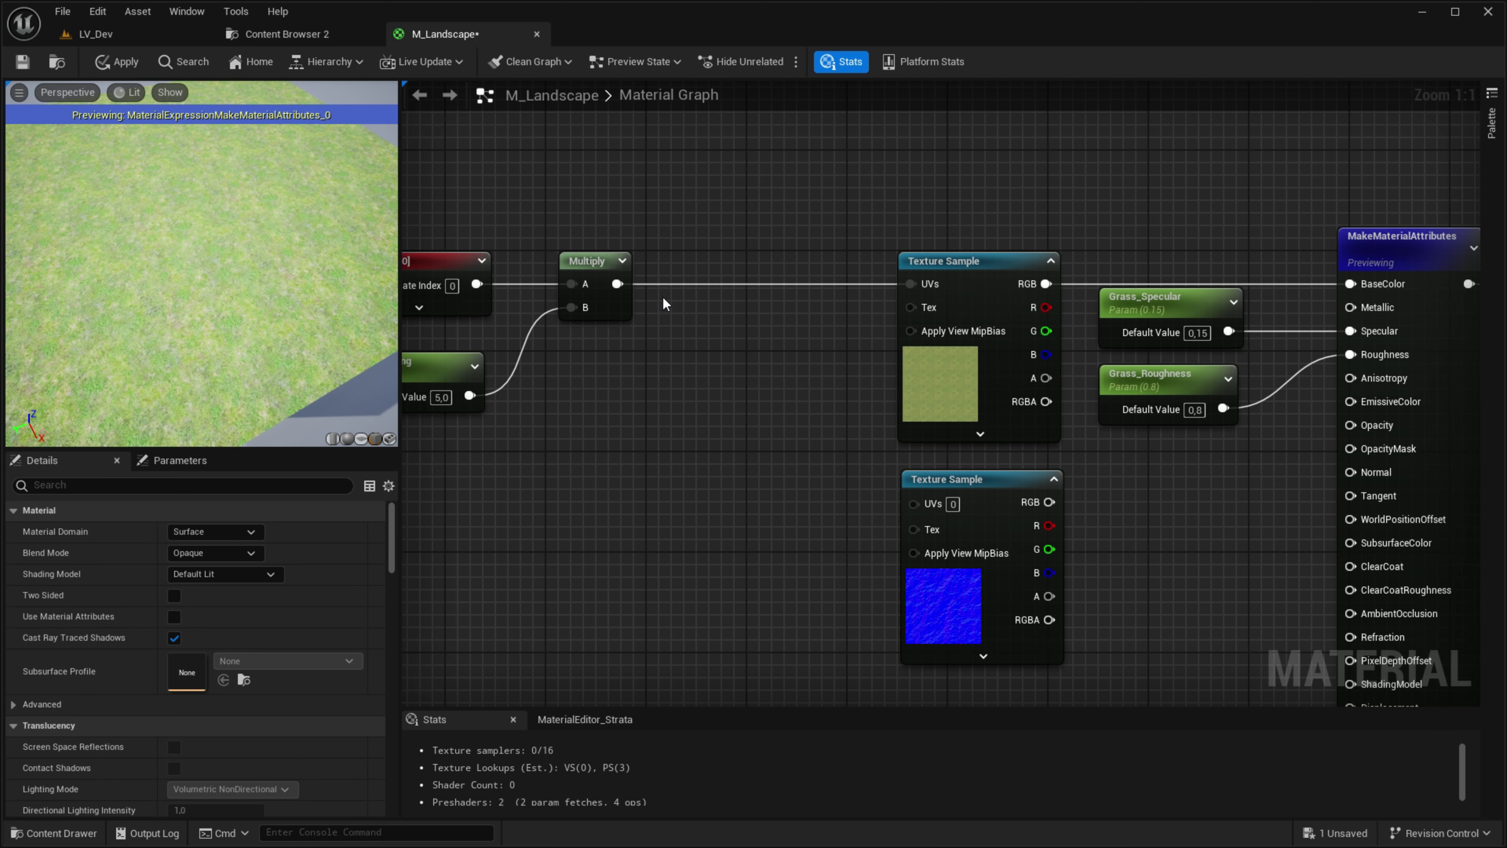
click(933, 503)
drag(913, 503, 615, 287)
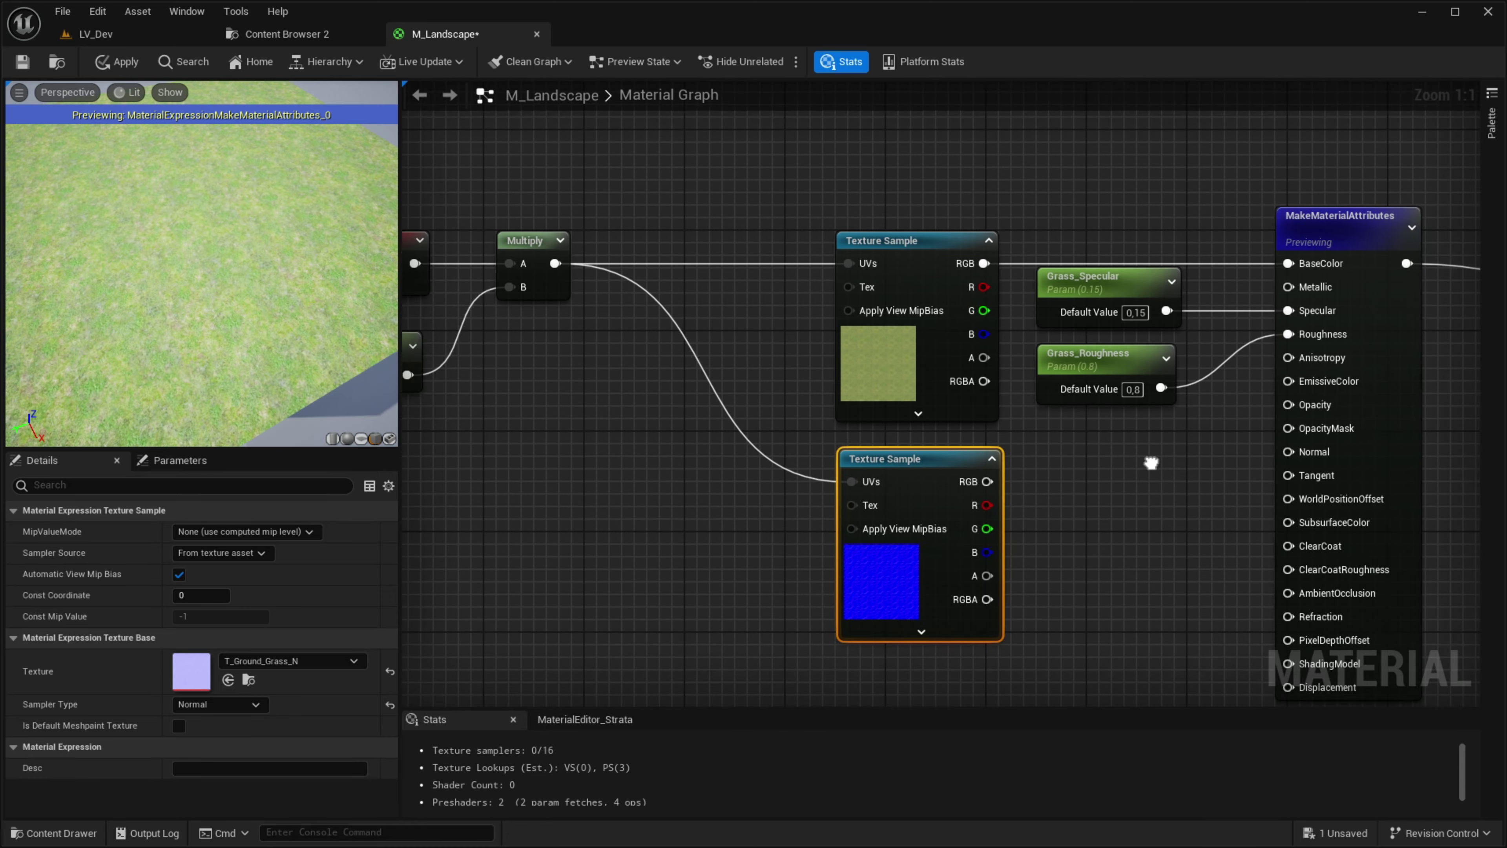
drag(1049, 501, 1084, 438)
right_drag(1084, 437, 773, 413)
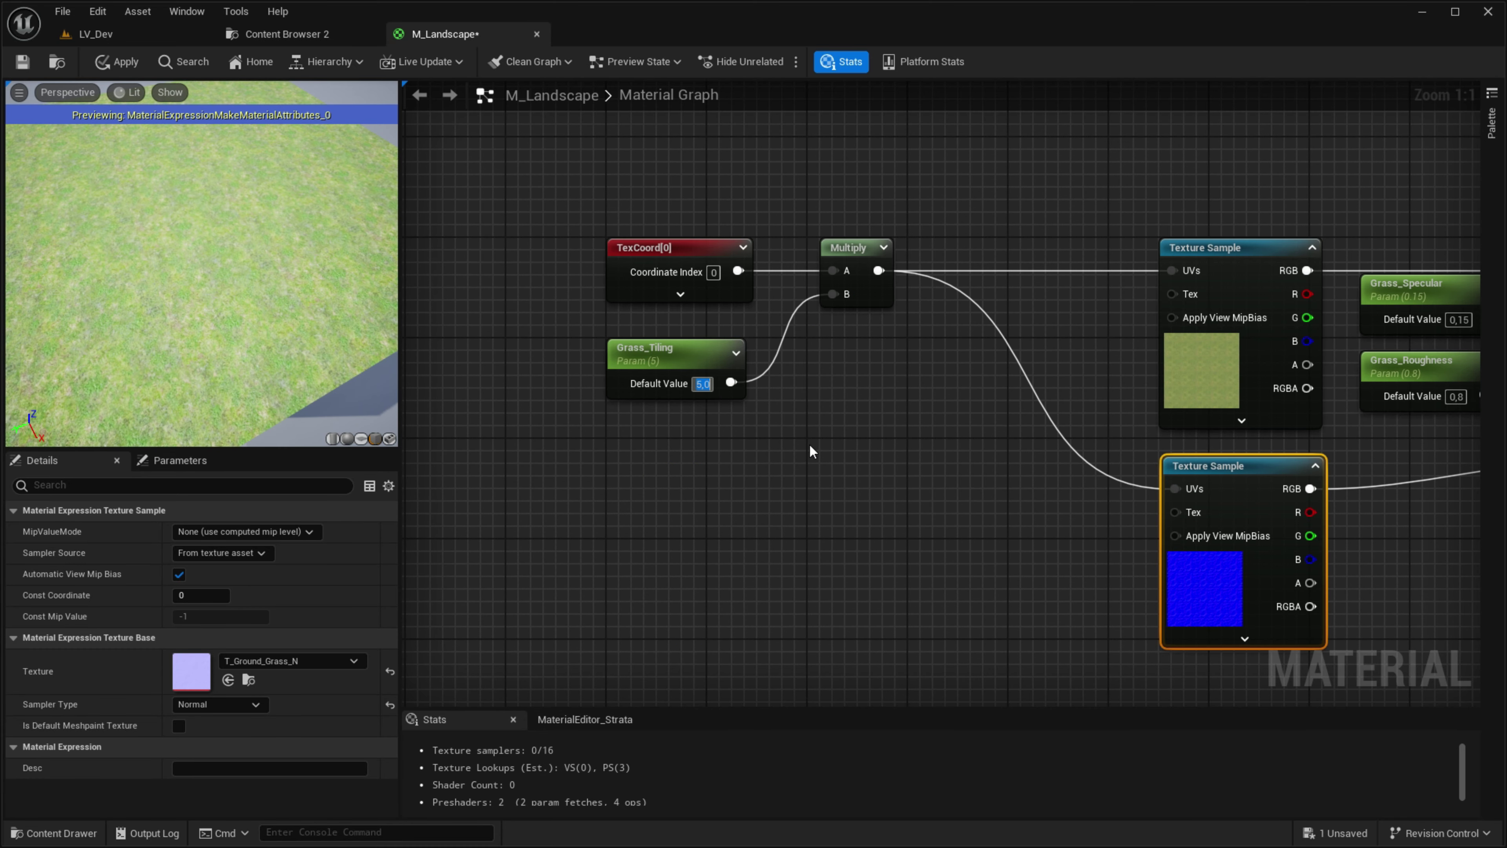
text(0,35)
Step: Set Grass_Tiling to 0.35 and preview the material on a sphere
key(Return)
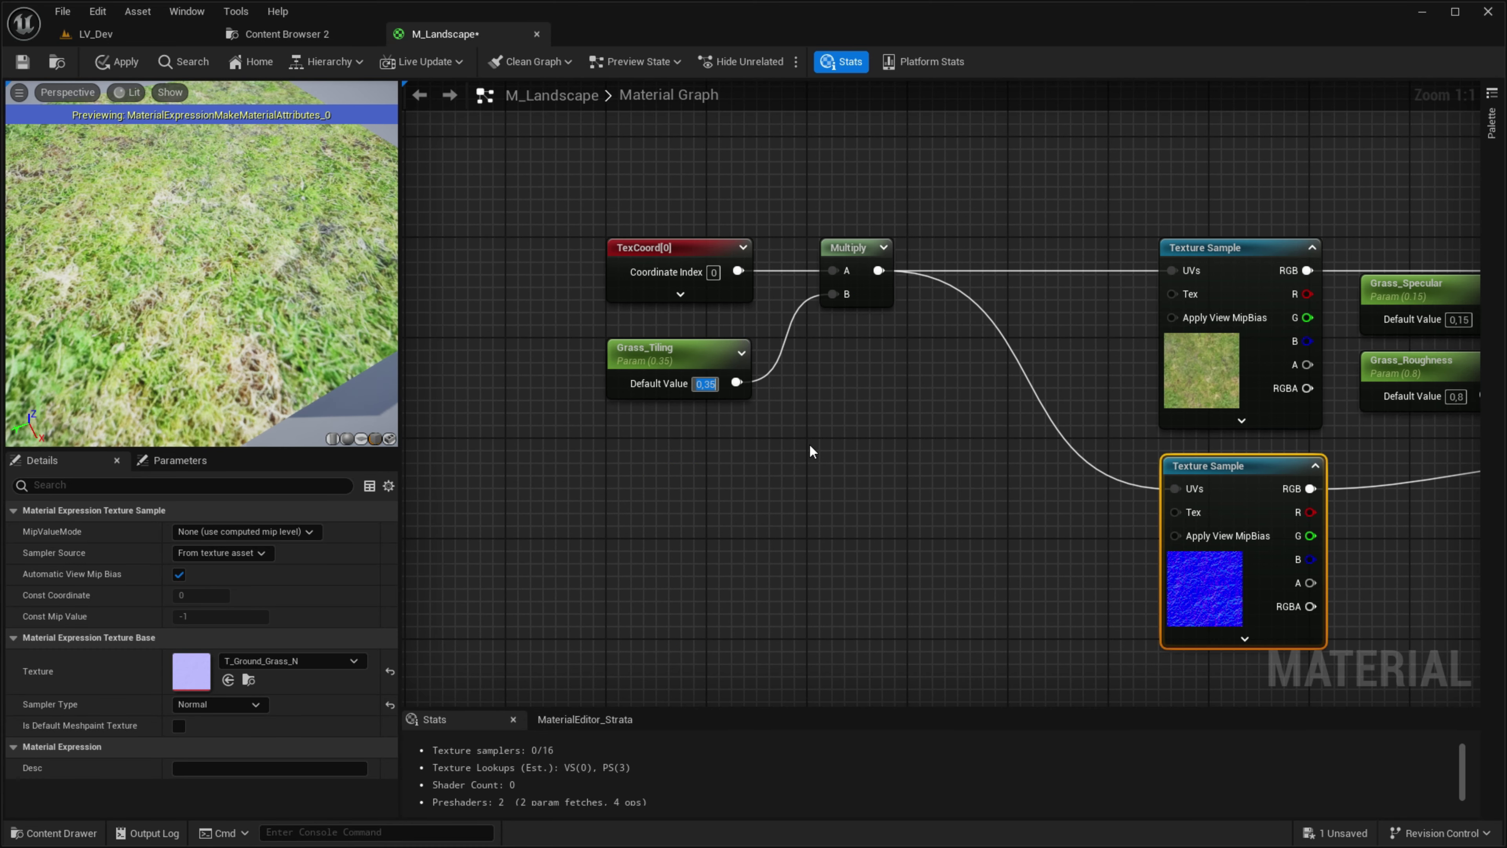
click(807, 449)
click(375, 438)
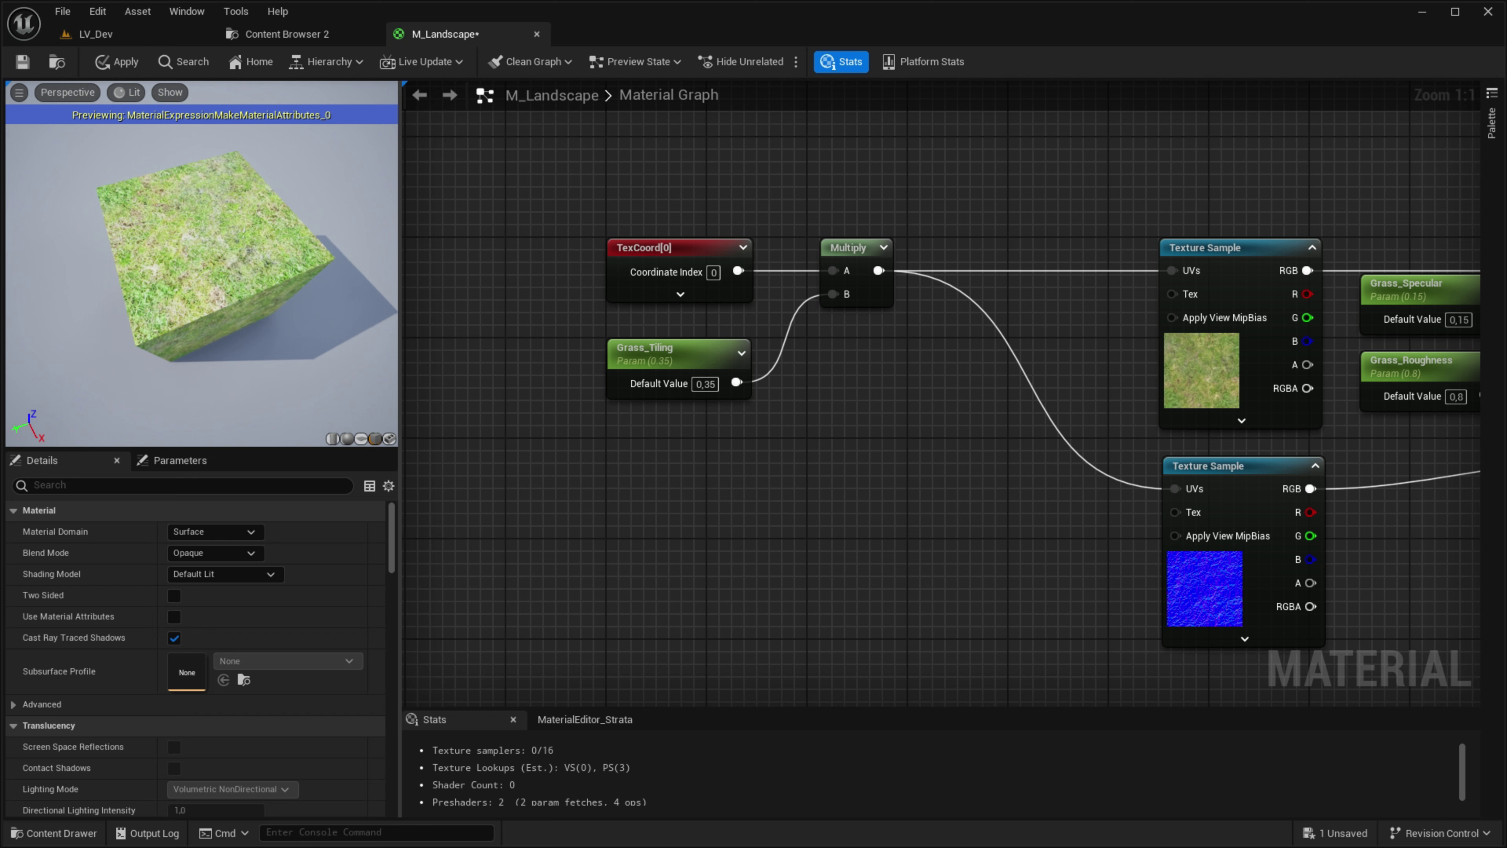
click(347, 438)
scroll(242, 317, up, 3)
Step: Box-select every grass node, wrap them in a comment titled Grass, and tint it light green
scroll(968, 481, down, 4)
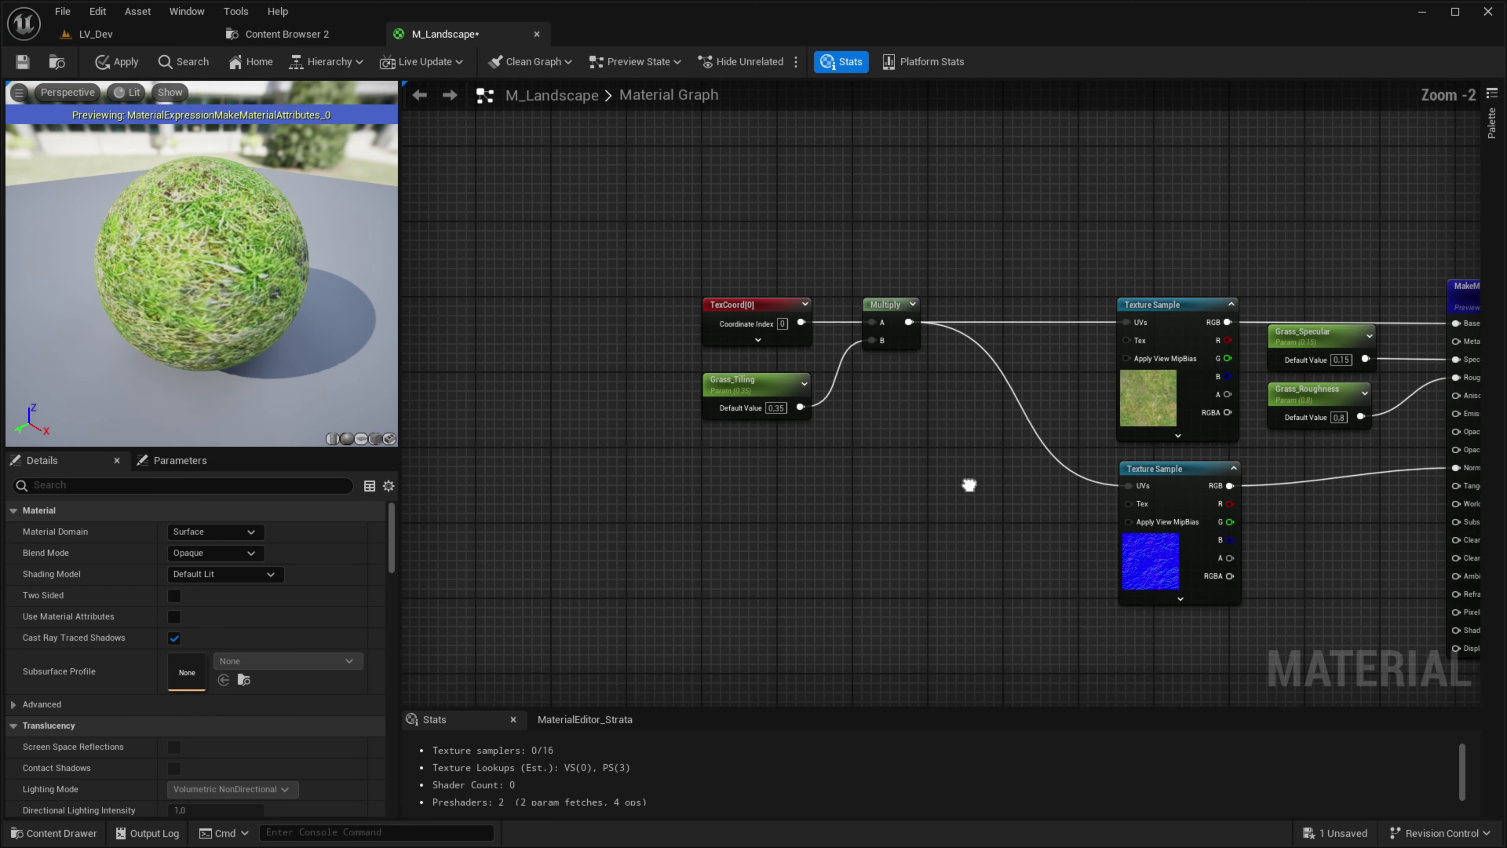
right_drag(968, 481, 737, 434)
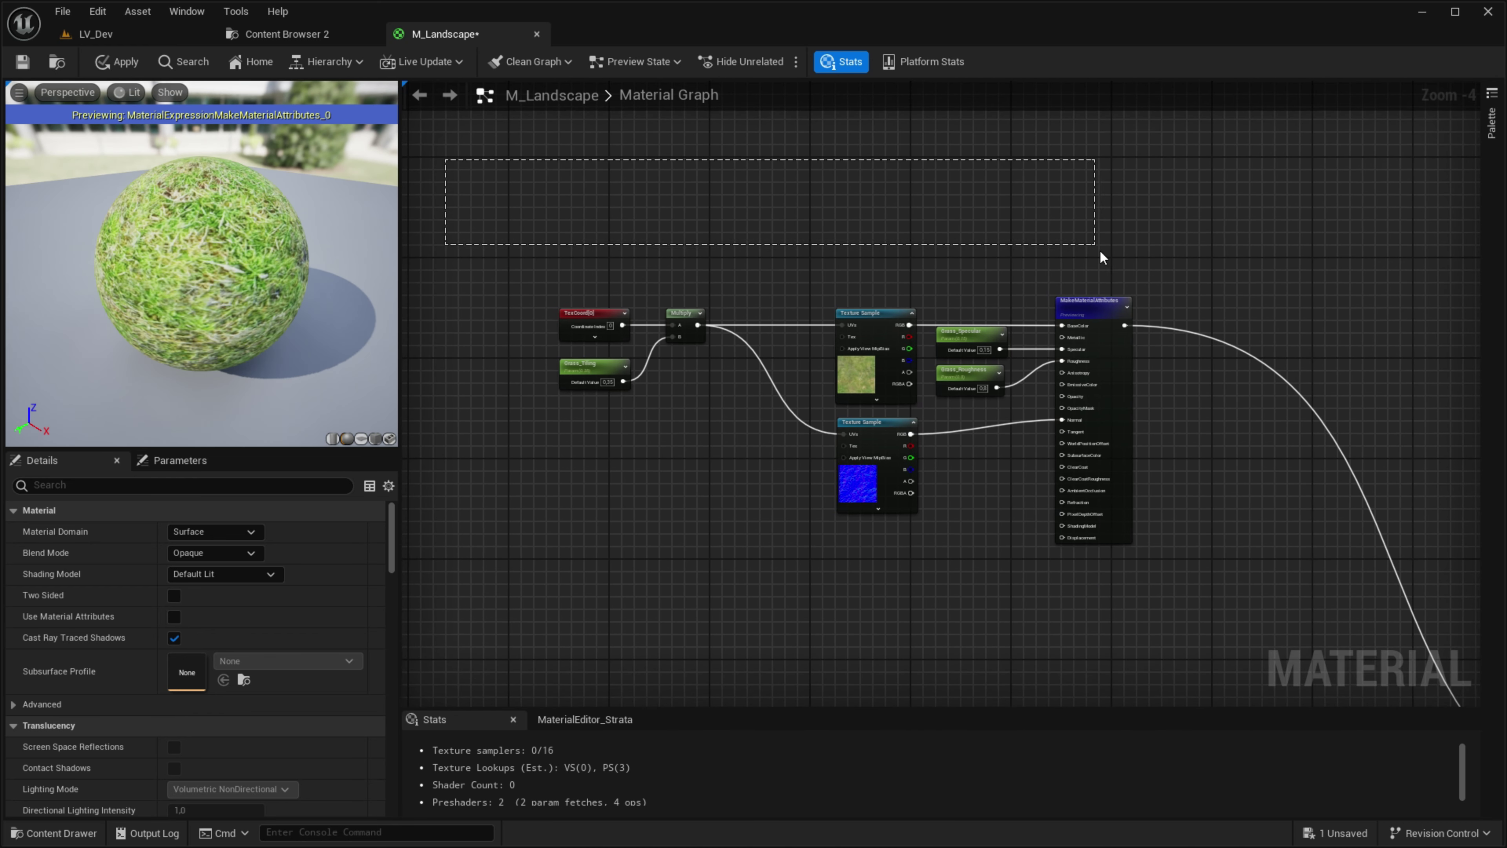
drag(1099, 256, 1228, 598)
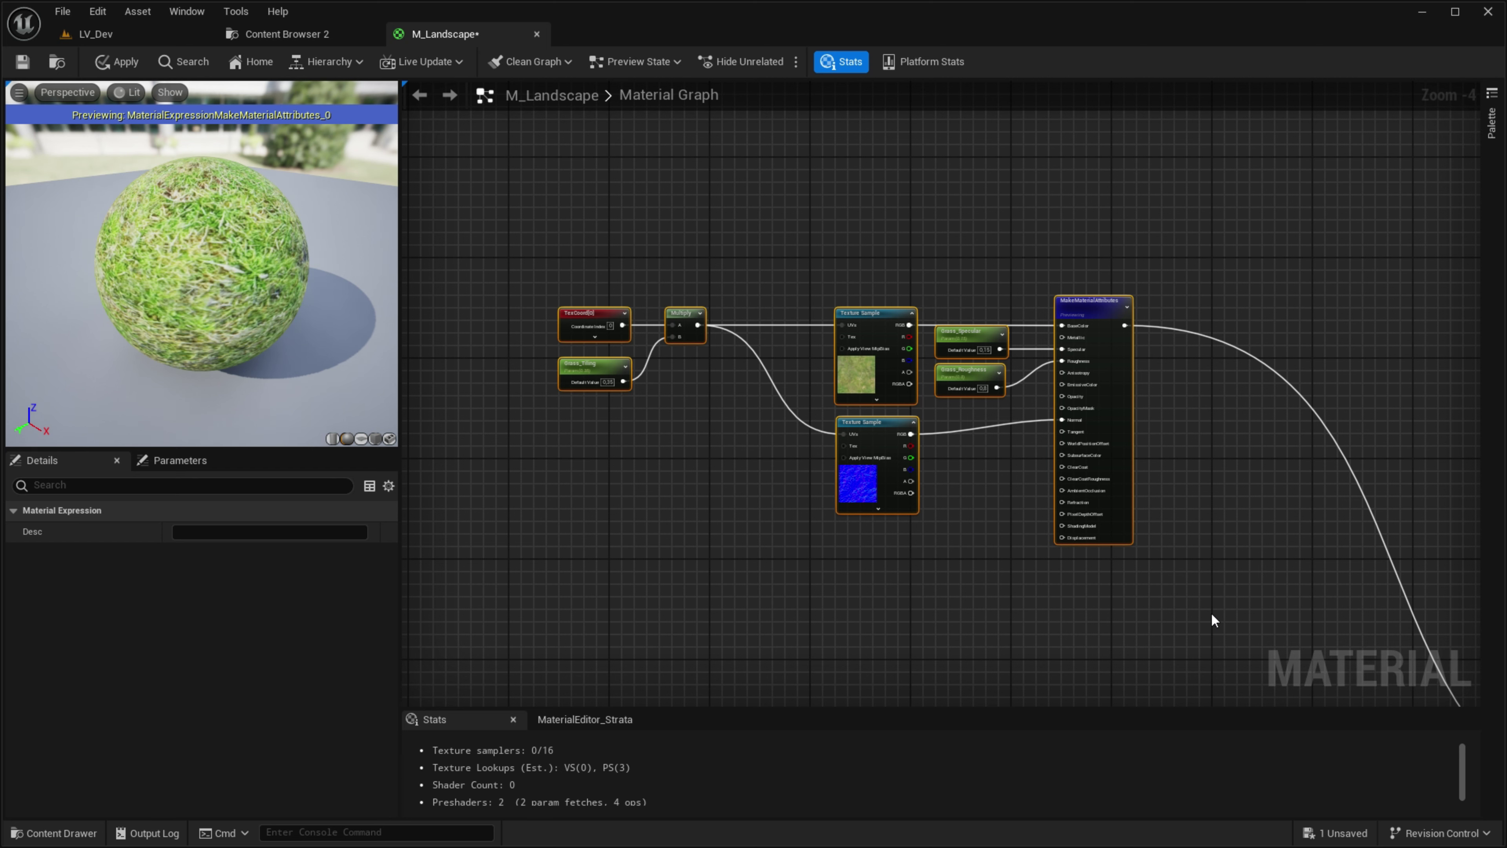
text(c)
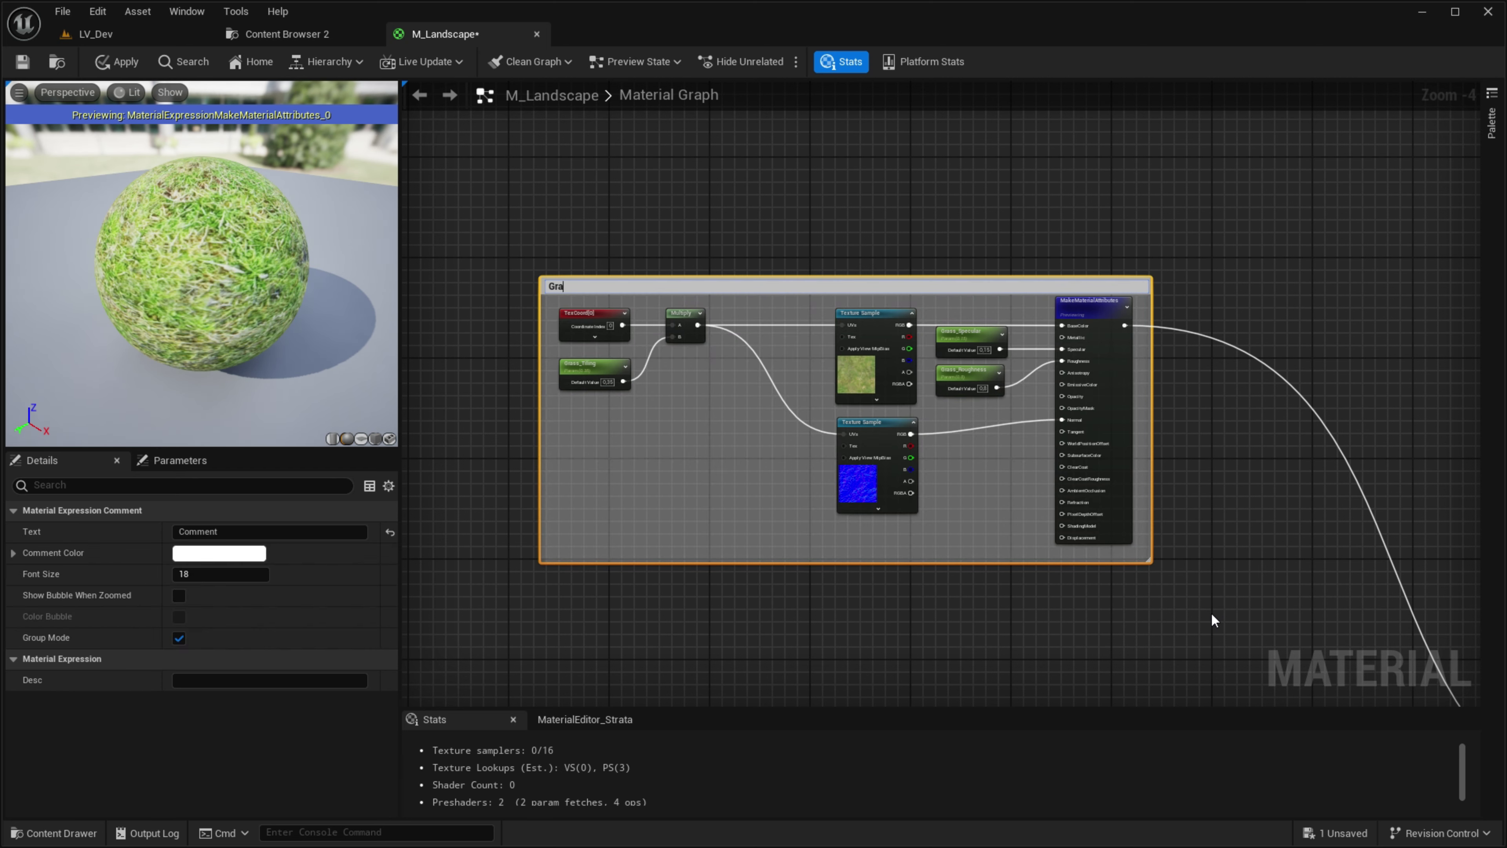
text(ss)
key(Return)
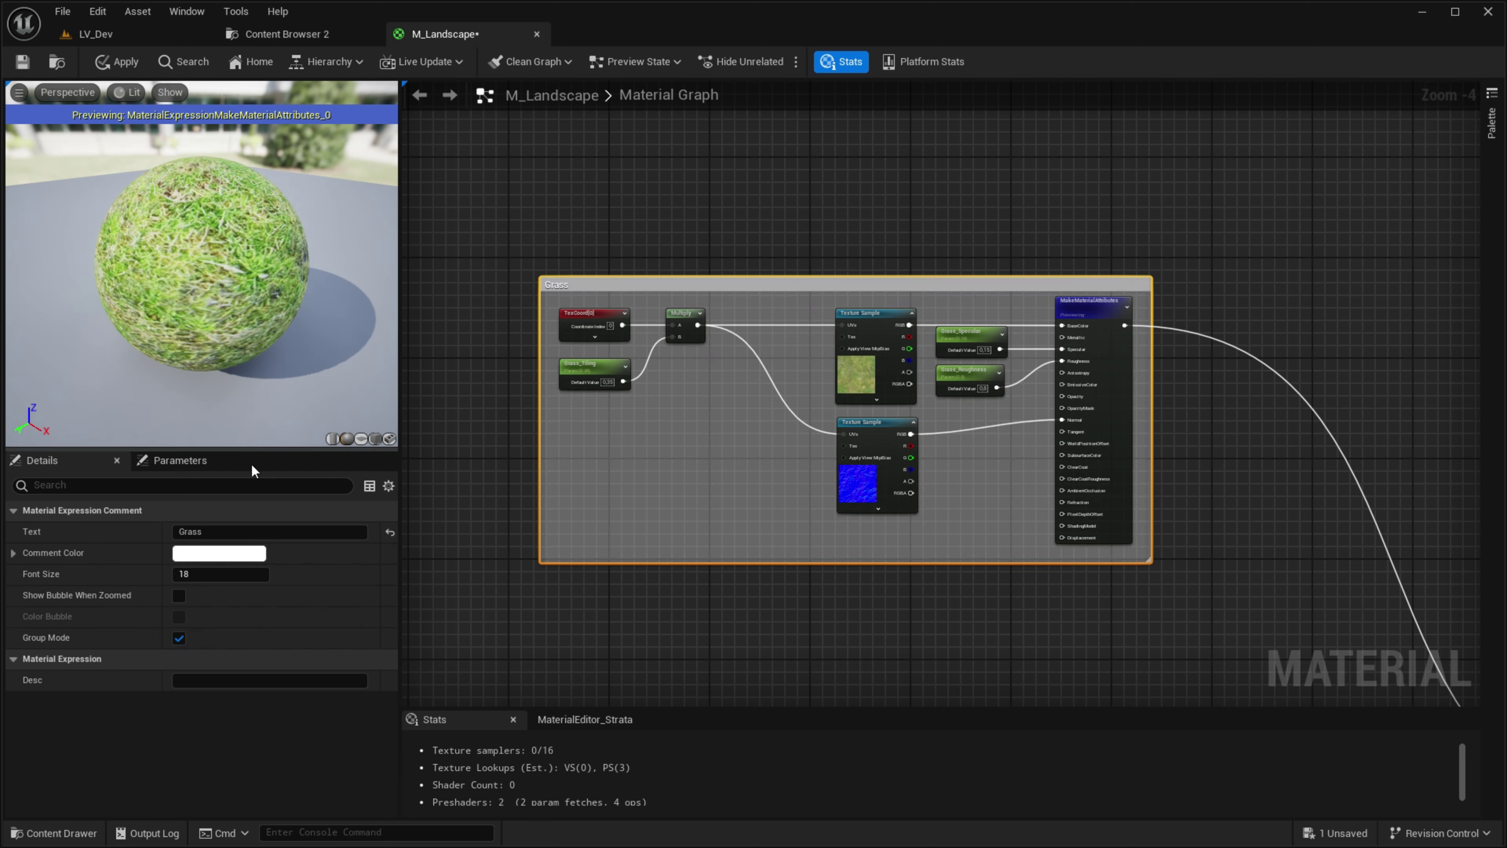
click(235, 552)
drag(335, 547, 316, 574)
click(461, 772)
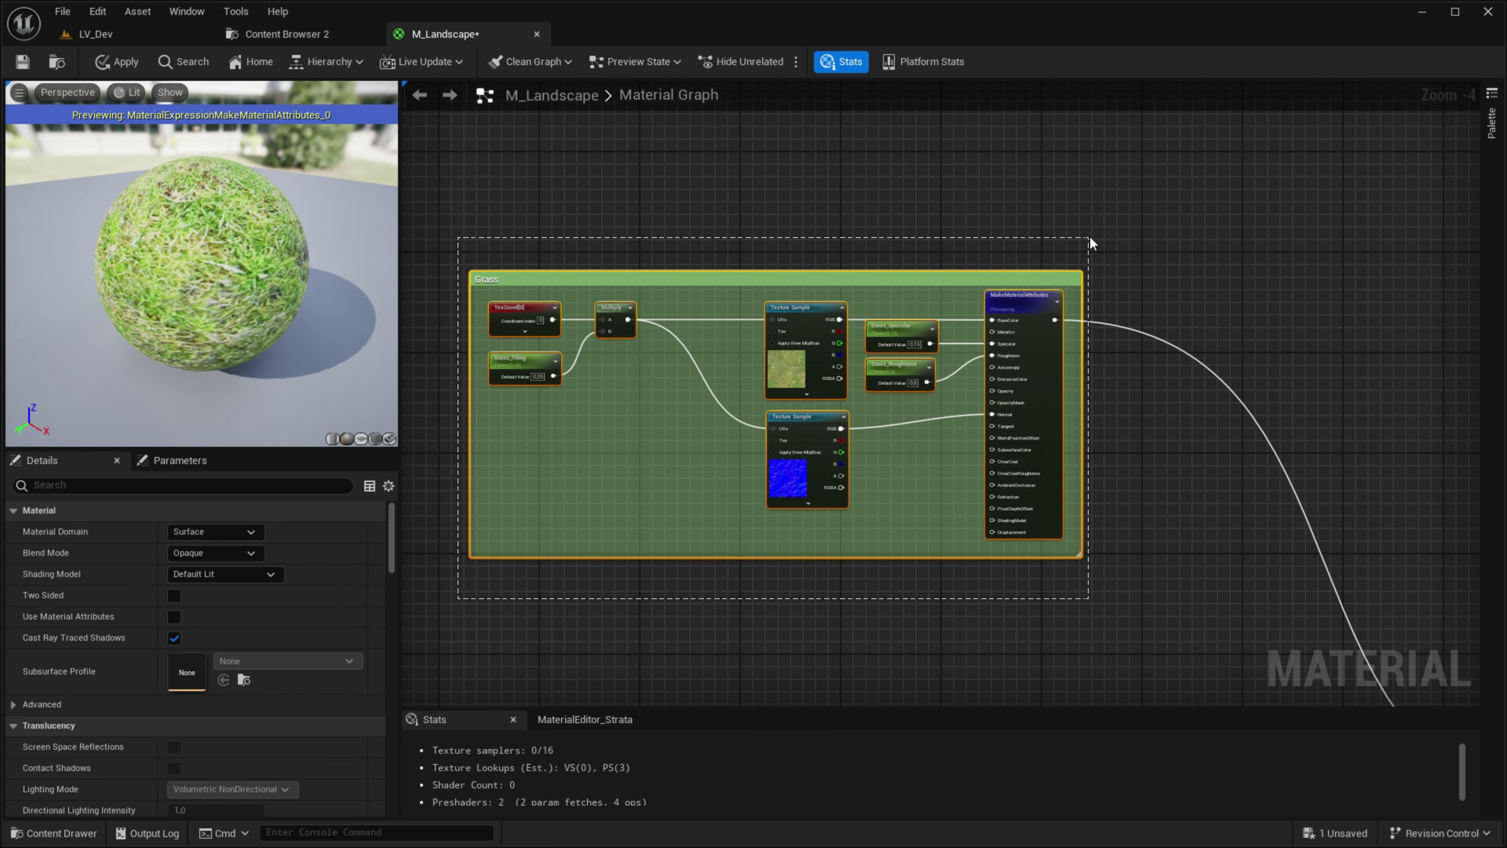
mouse_move(643, 292)
right_down()
mouse_move(661, 408)
mouse_move(650, 239)
right_up()
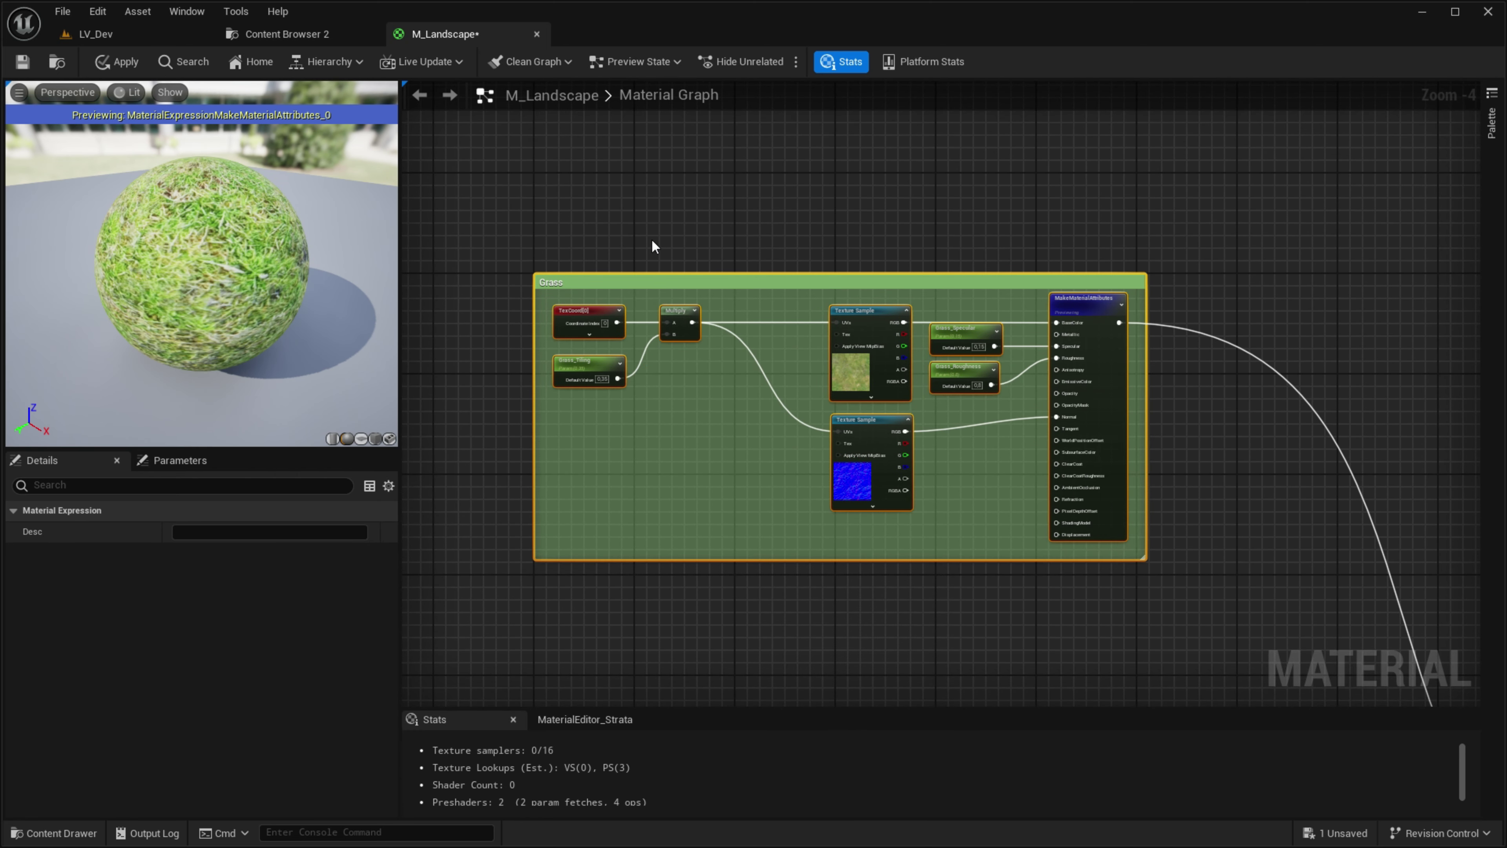
click(516, 219)
drag(1020, 268, 1130, 418)
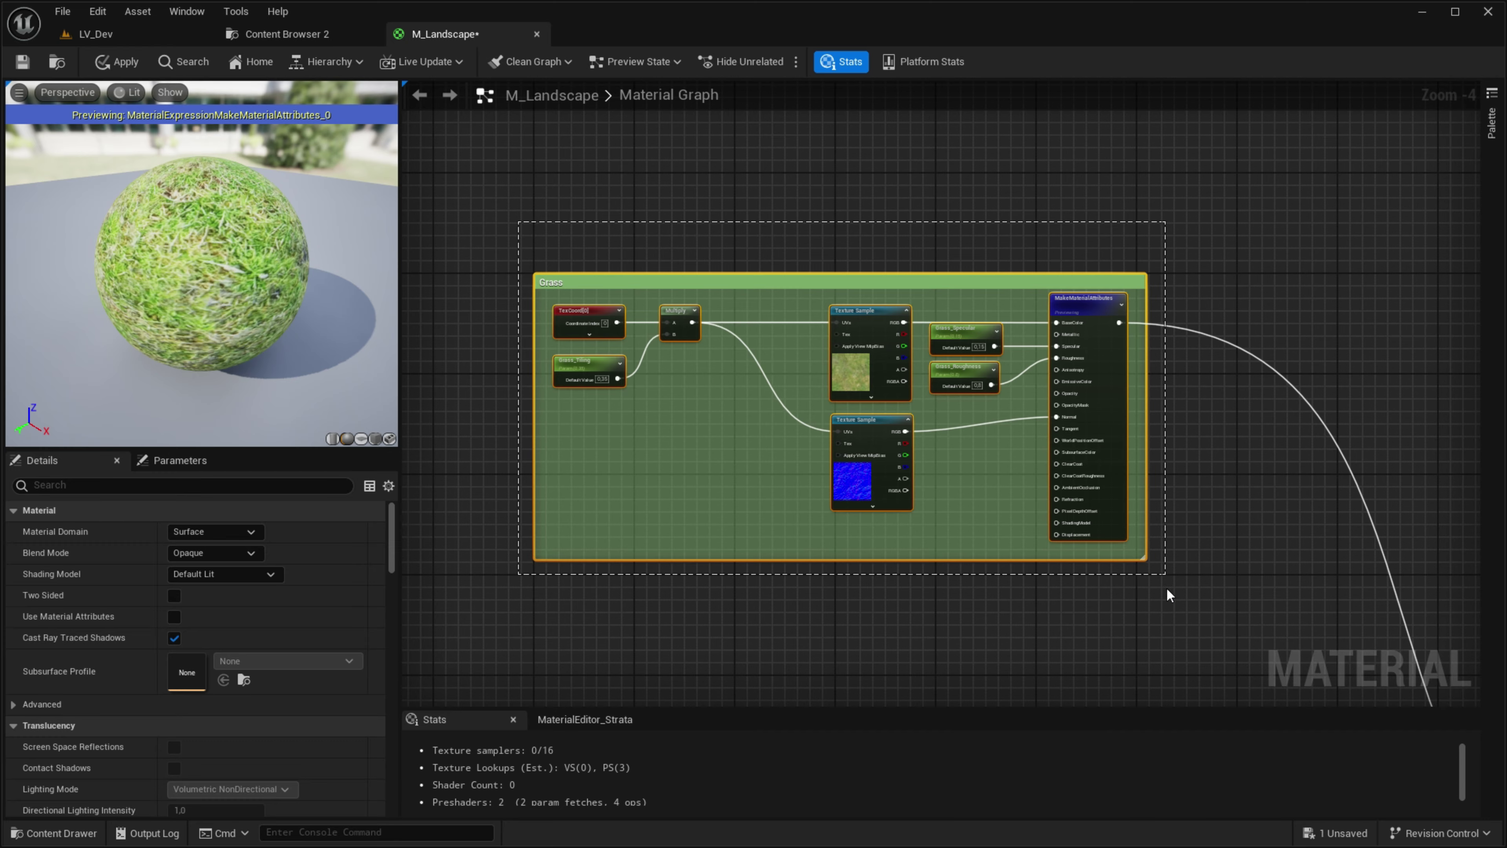
right_drag(1166, 587, 1127, 263)
Step: Paste a copy of the Grass group, title it Dirt, and move the gravel texture into it
key(ctrl+v)
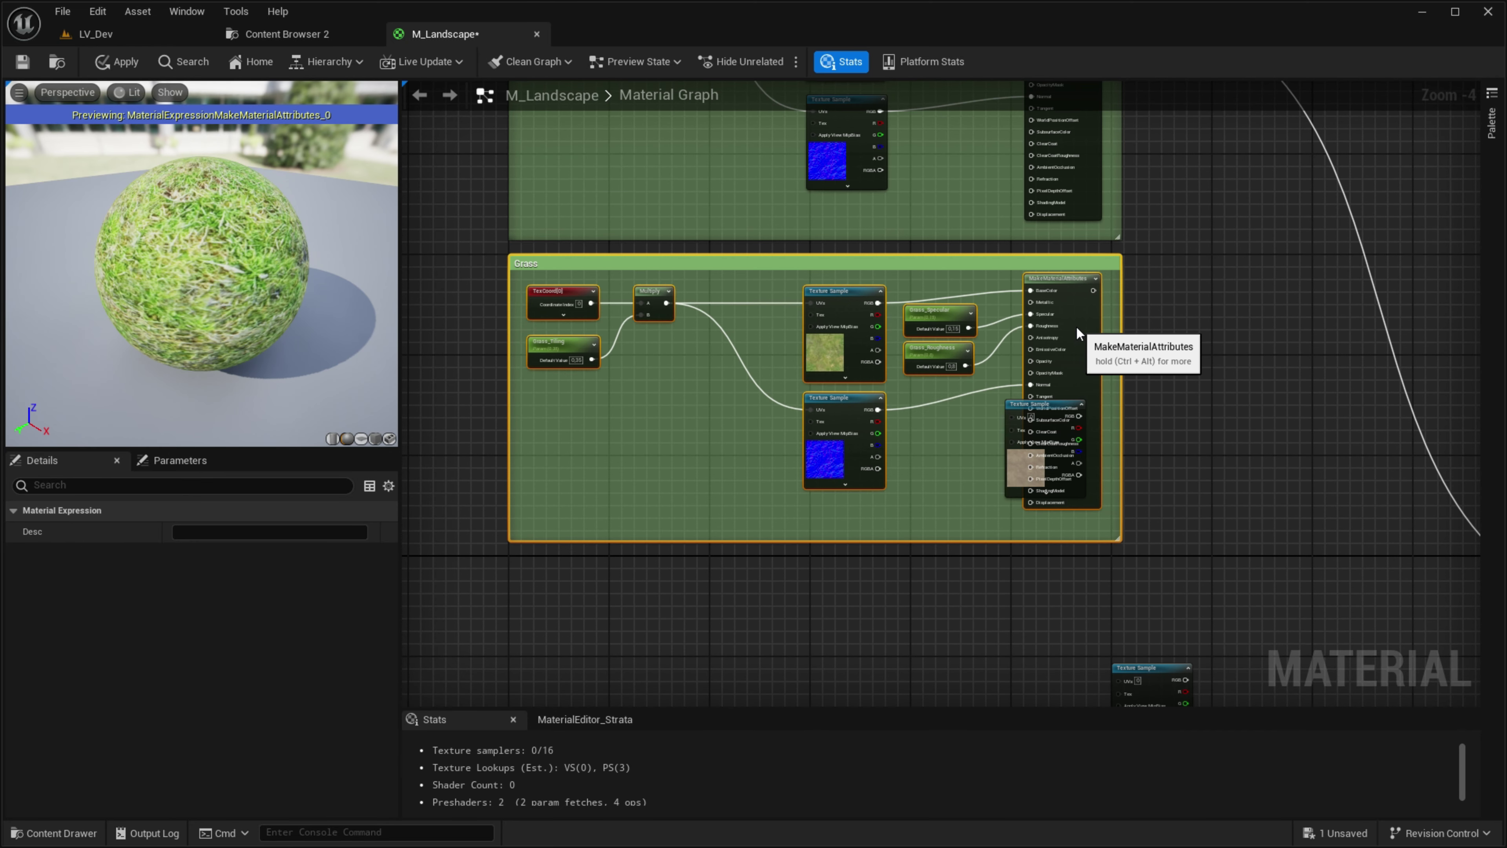
double_click(597, 272)
text(Dirt)
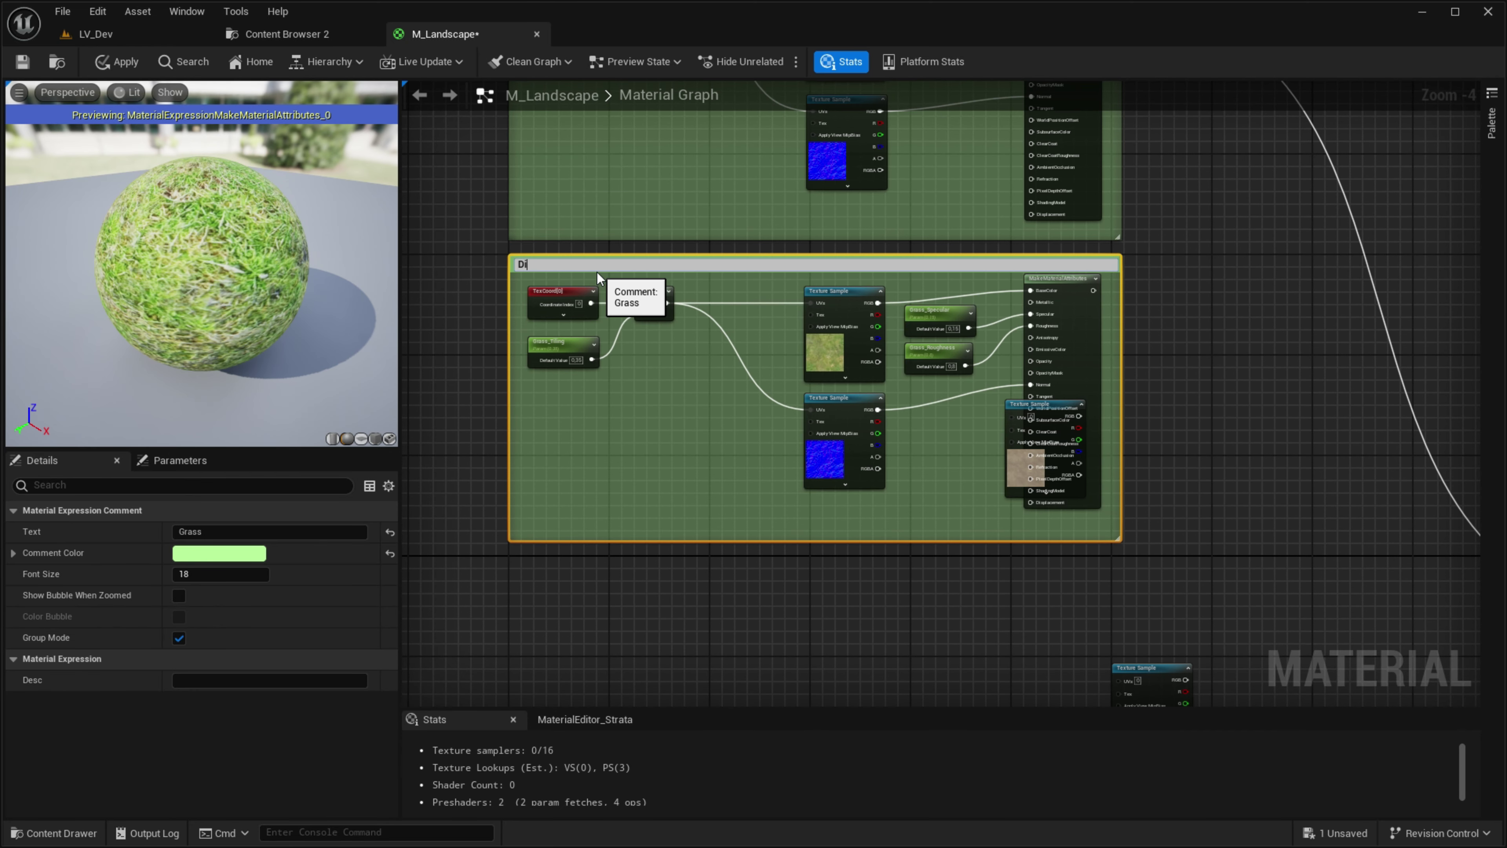
key(Return)
scroll(991, 552, up, 1)
drag(1044, 410, 611, 415)
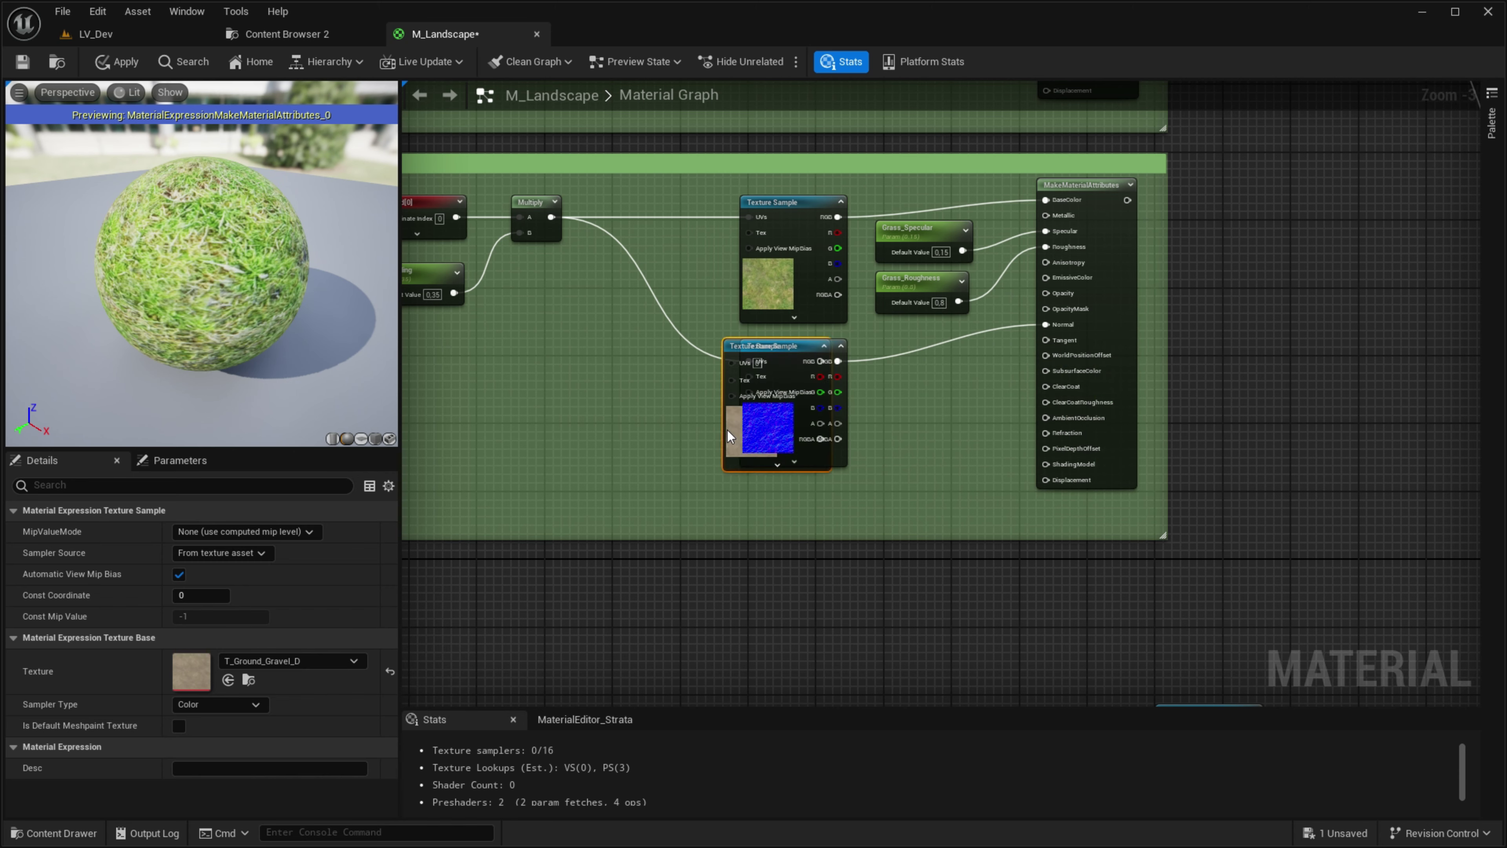
Step: Tint the Dirt comment box peach
click(219, 552)
drag(278, 546, 372, 548)
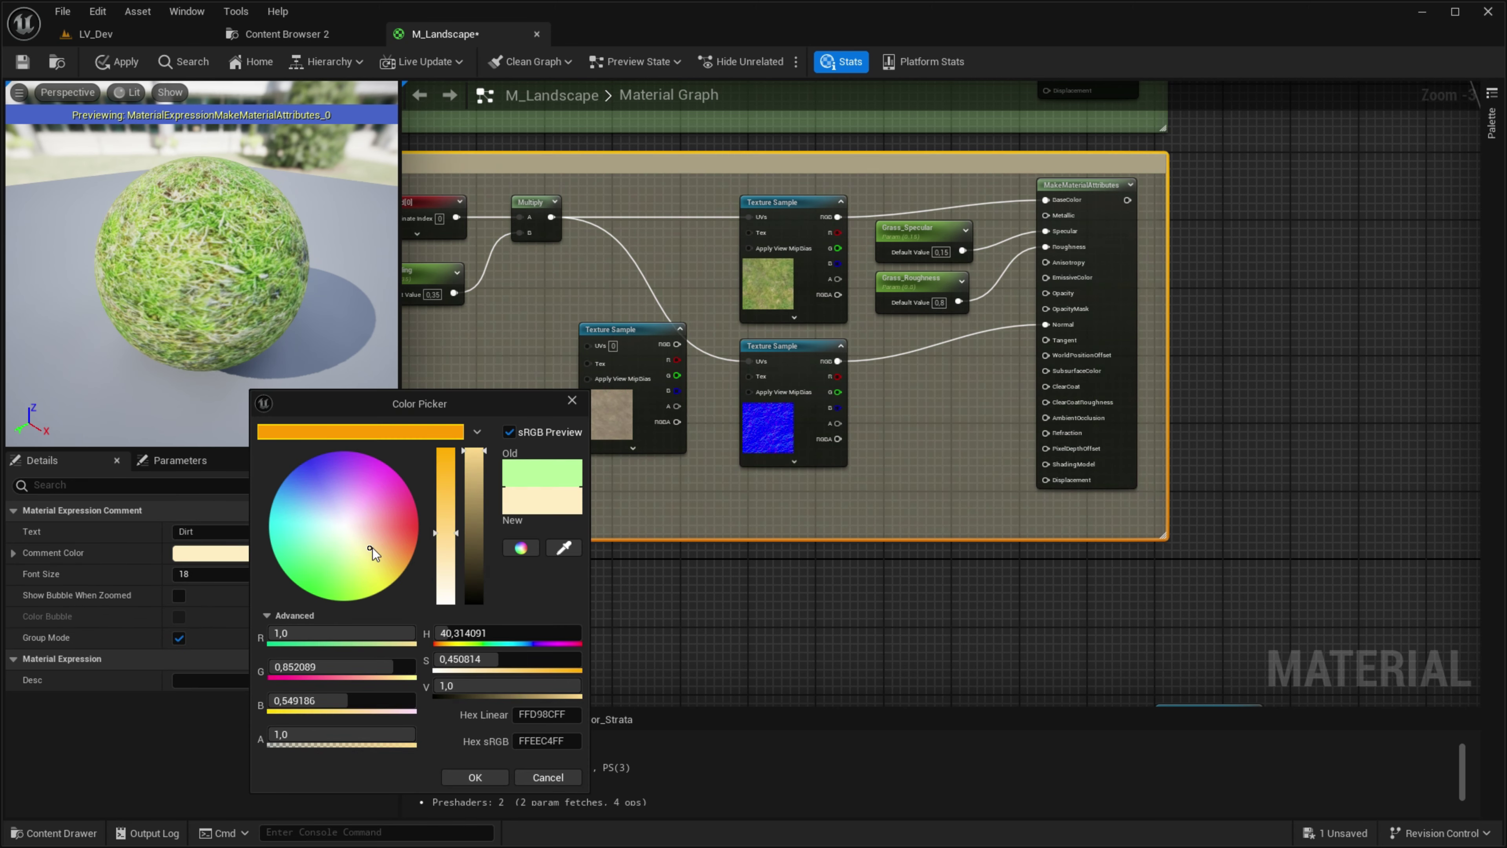
click(475, 777)
scroll(647, 426, up, 2)
scroll(647, 426, up, 1)
Step: Rename the copied parameters to Dirt_Tiling, Dirt_Specular and Dirt_Roughness
double_click(594, 364)
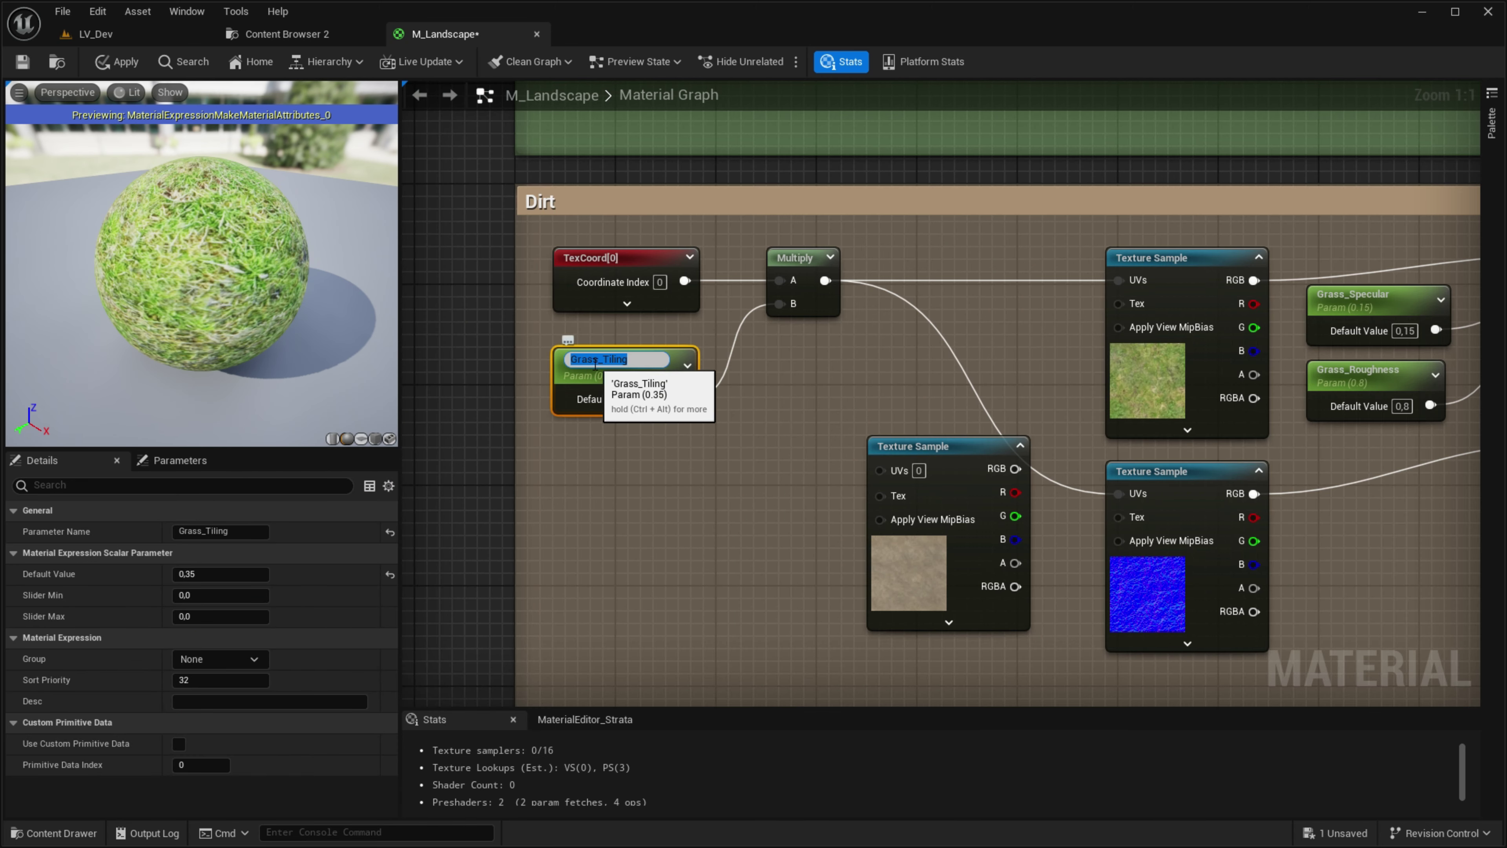
key(Escape)
click(596, 370)
double_click(596, 364)
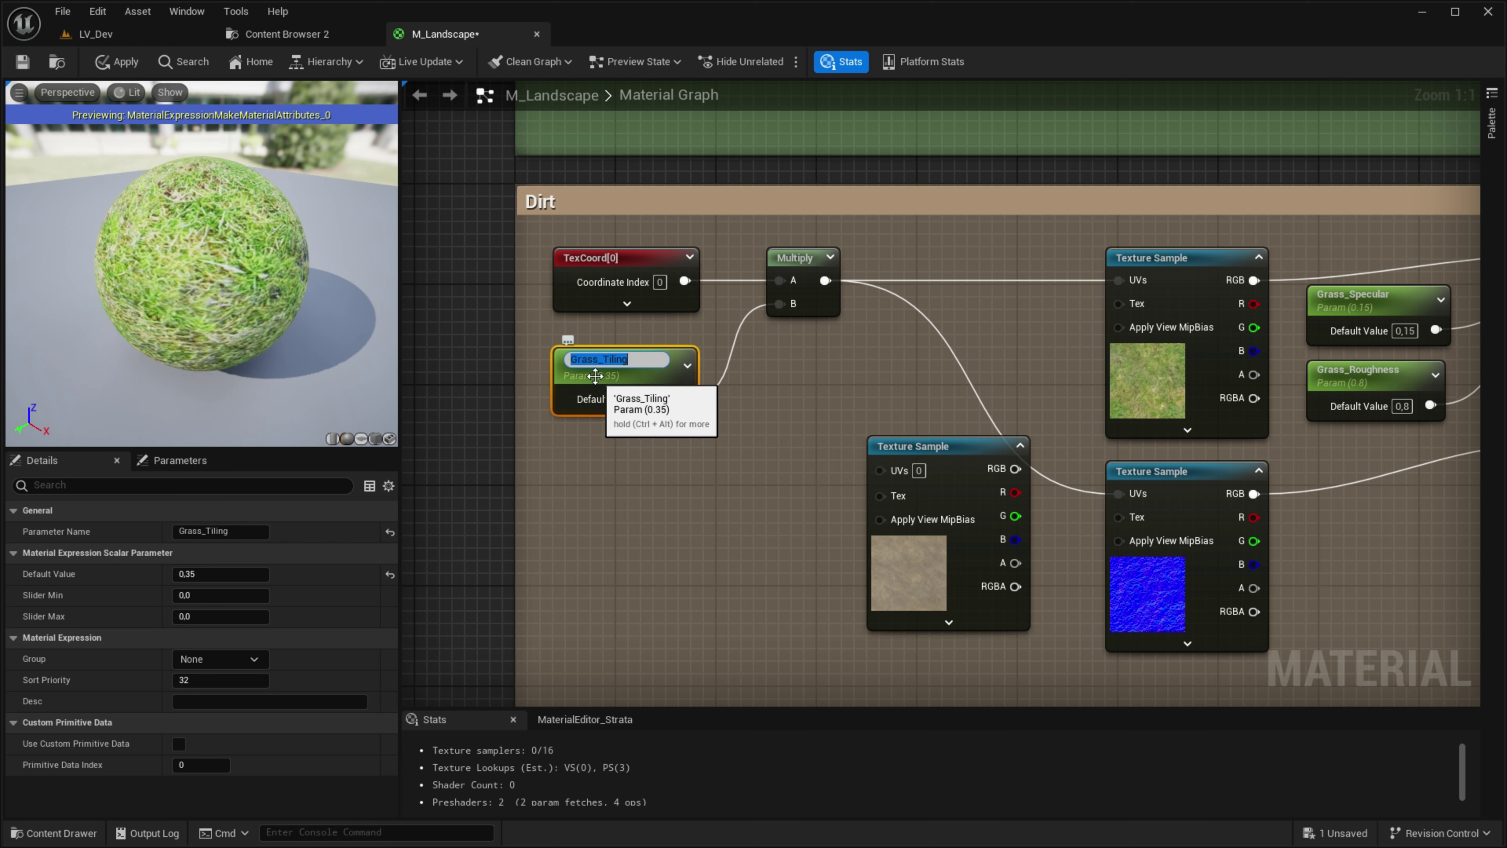
text(Dirt_Tiling)
key(Return)
double_click(1353, 294)
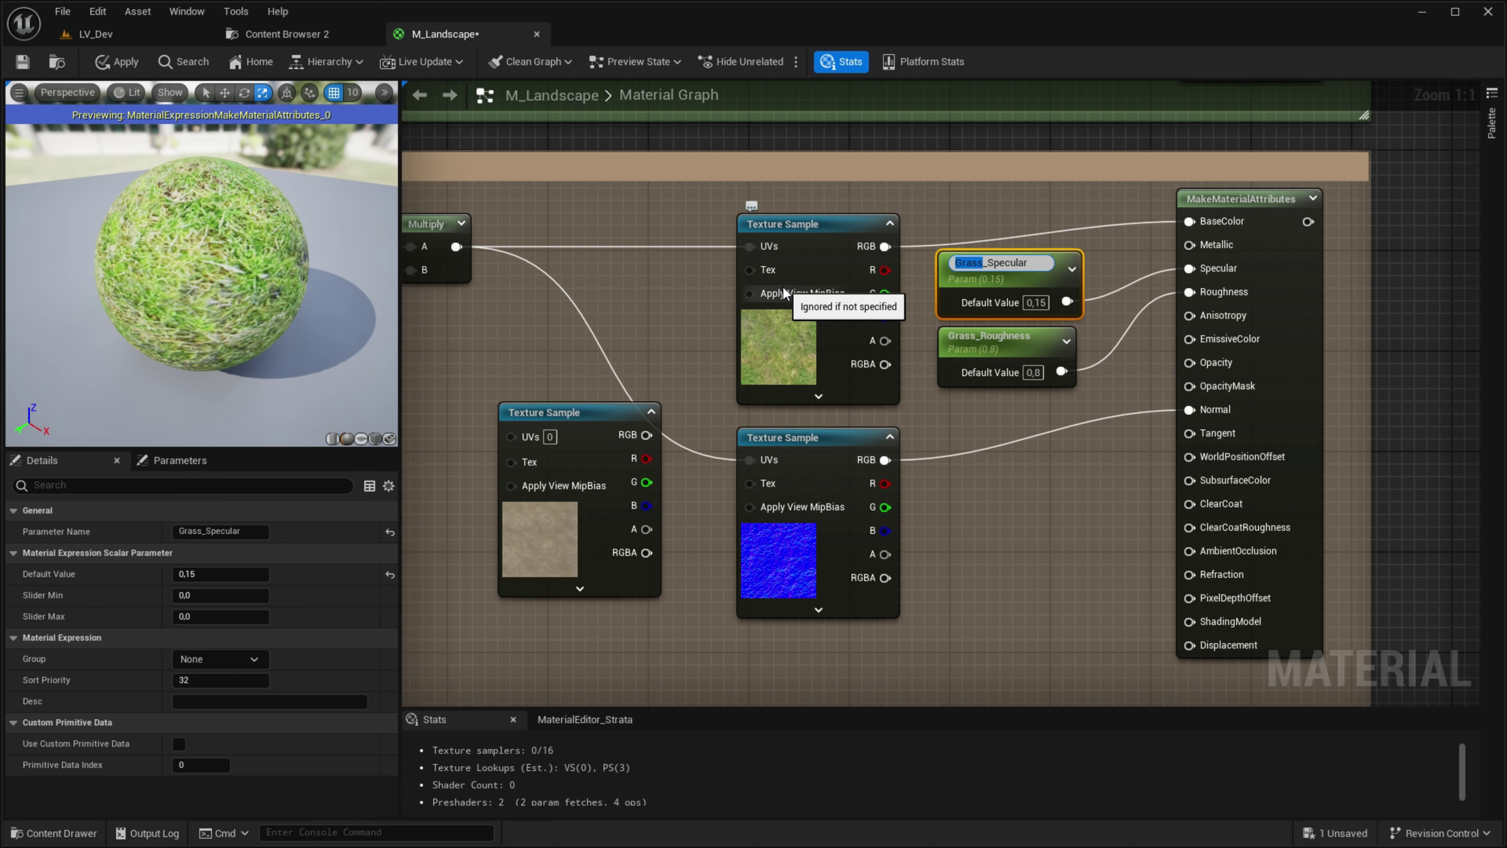
text(t)
key(Return)
double_click(969, 338)
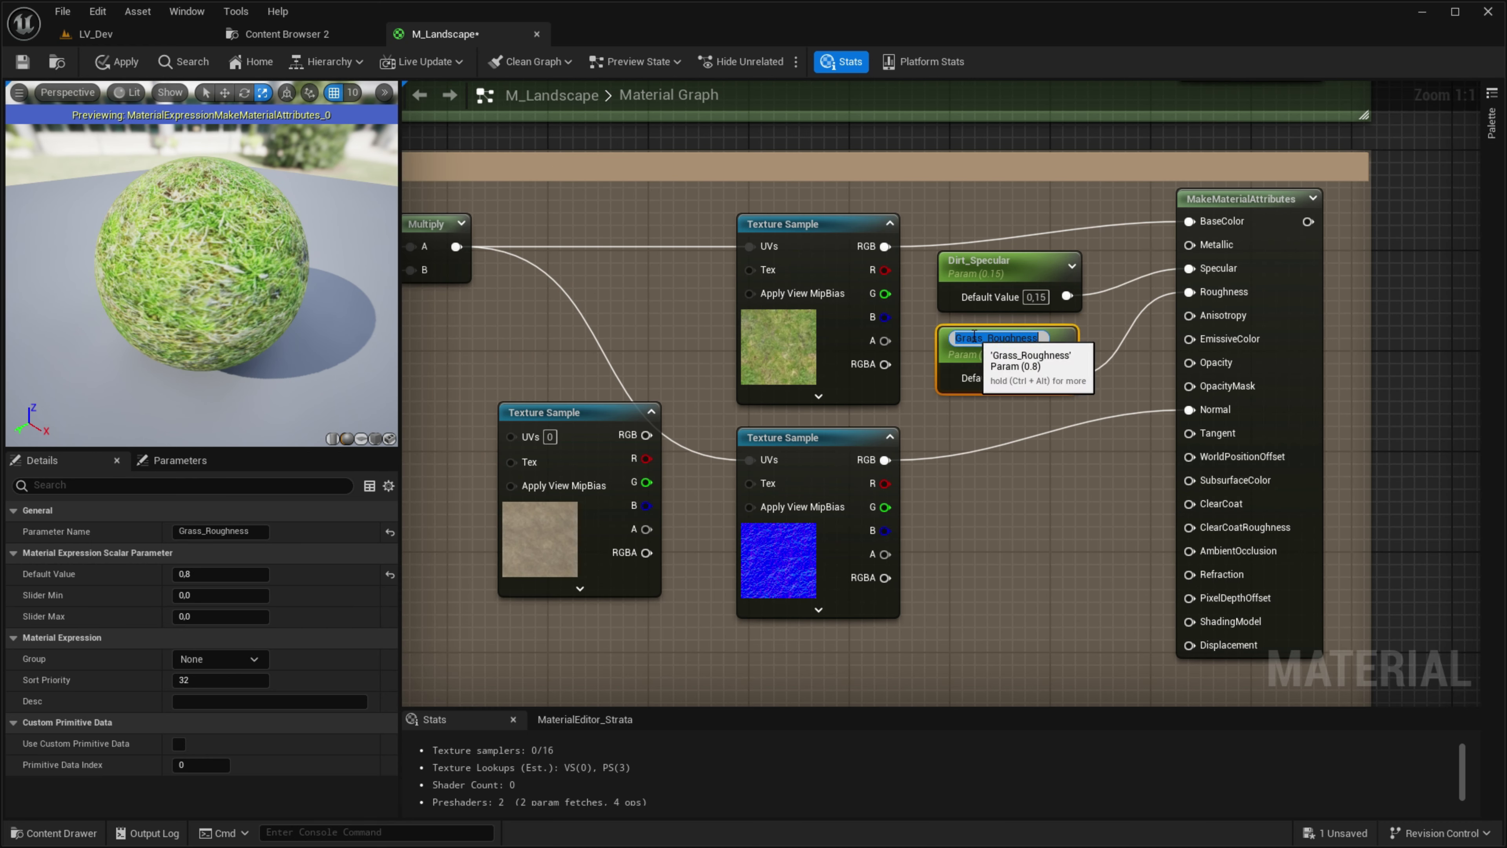
text(Dit)
key(Return)
scroll(855, 333, down, 5)
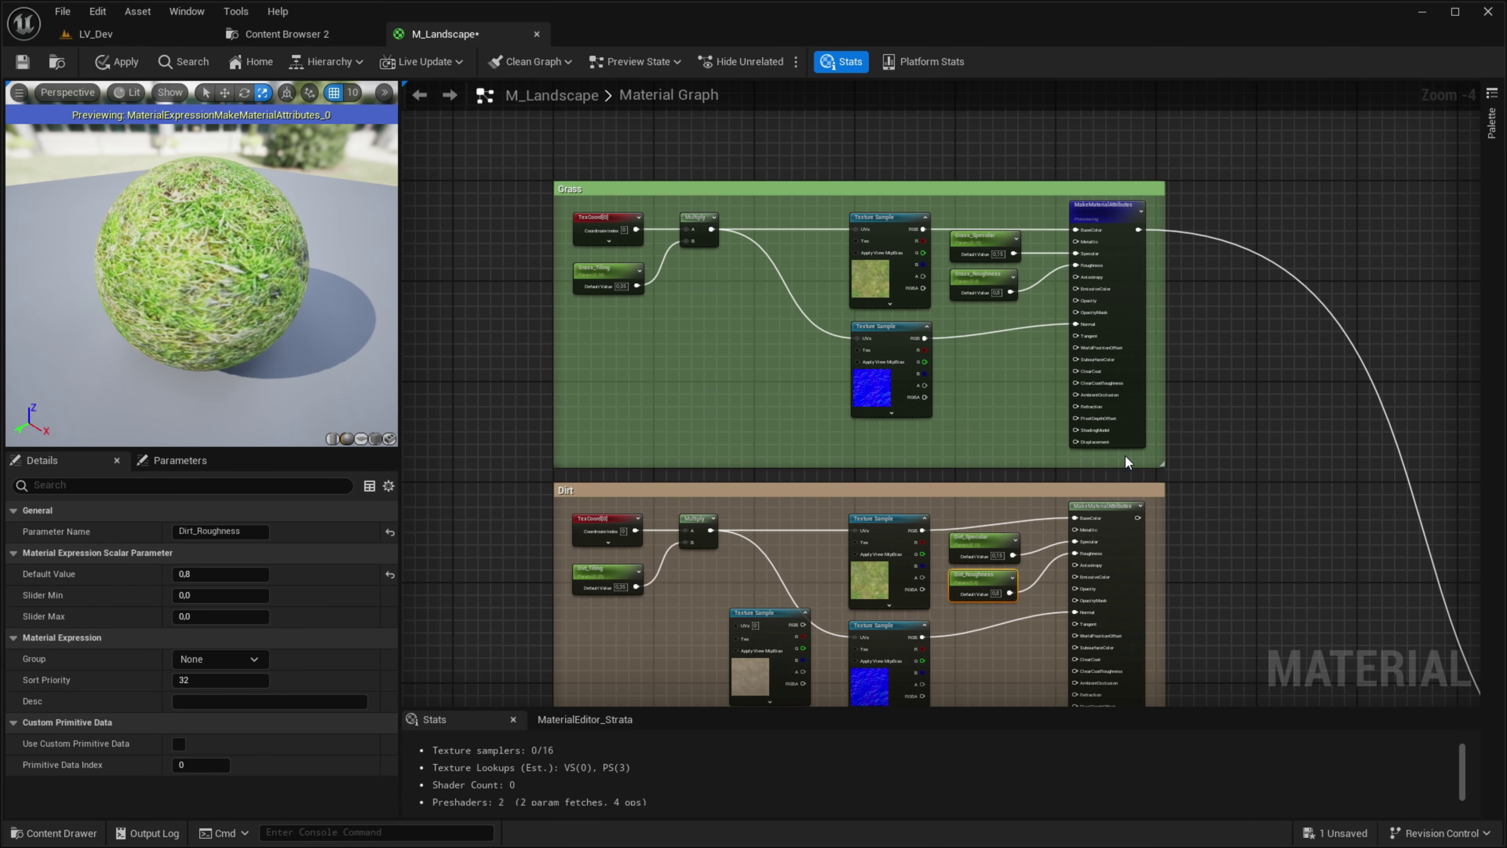
Step: Wire the gravel colour texture's UVs and BaseColor, replacing and deleting the grass colour sample
right_drag(1127, 462, 1071, 258)
drag(498, 622, 1088, 310)
scroll(1087, 310, up, 5)
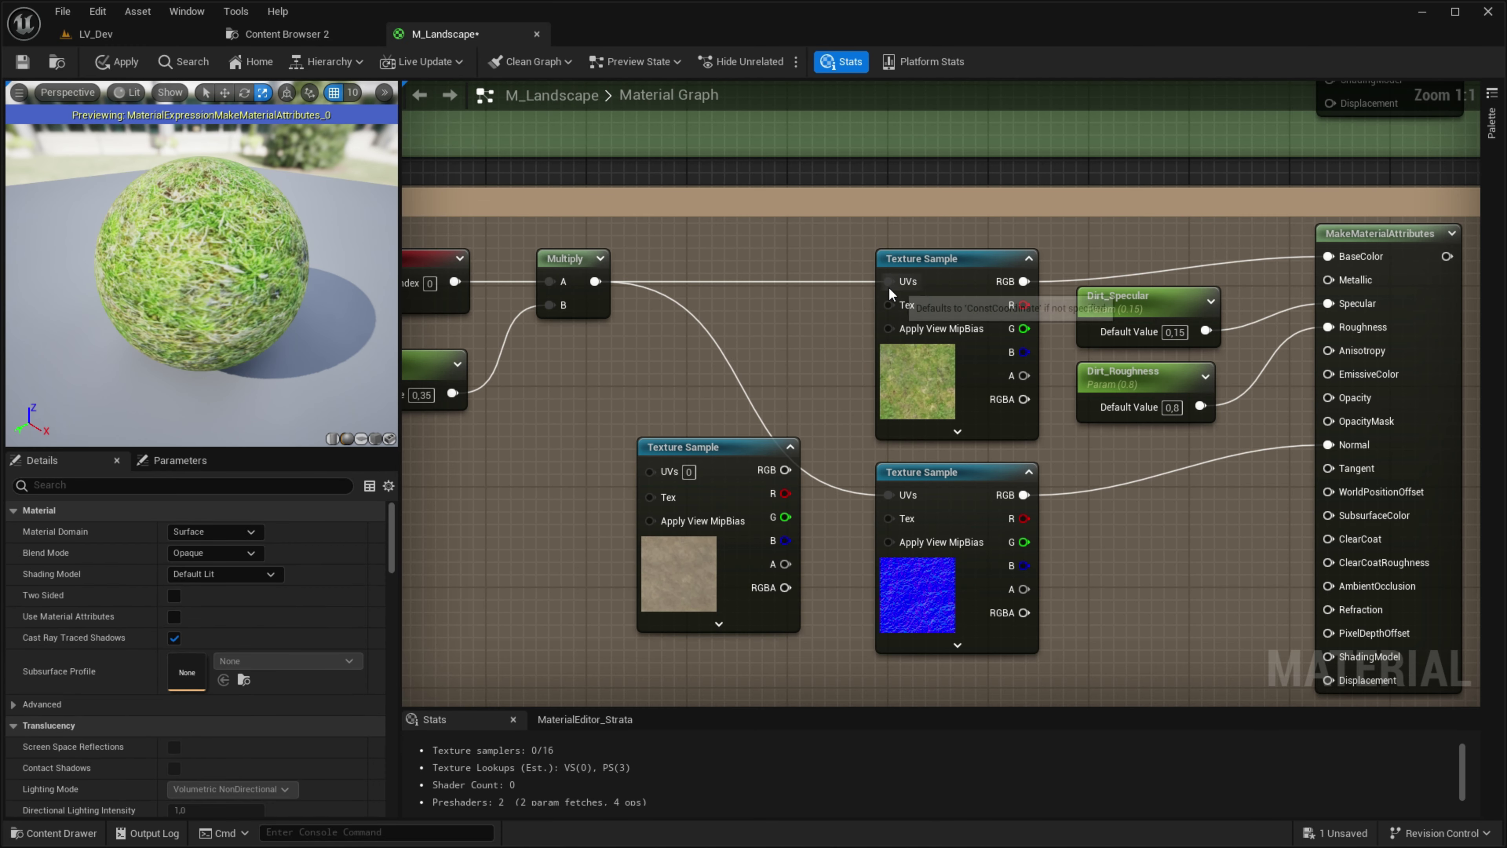
mouse_move(889, 288)
ctrl+mouse_down()
mouse_move(660, 479)
mouse_move(758, 297)
ctrl+mouse_up()
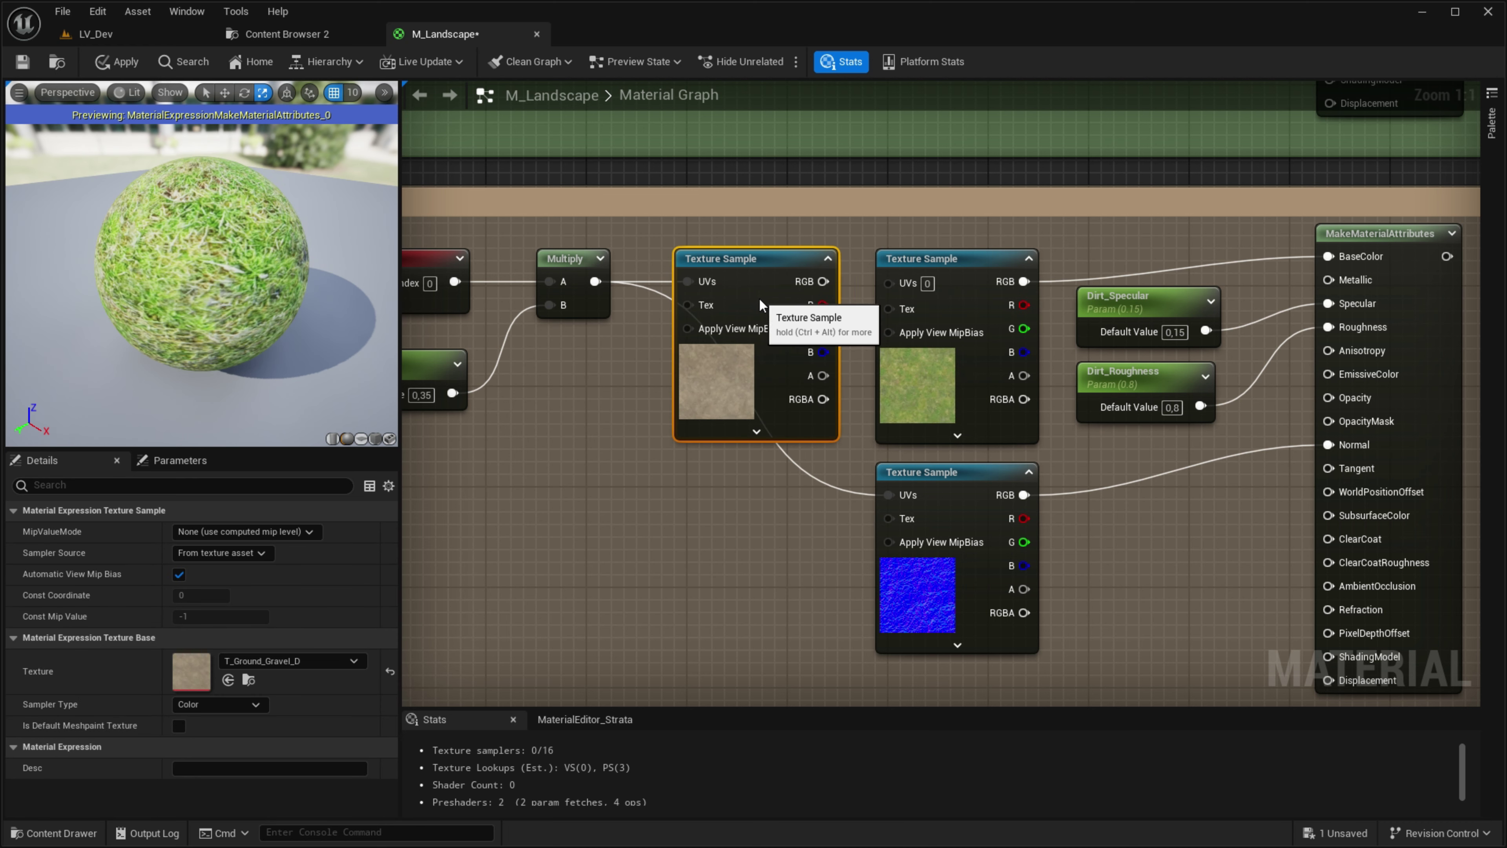
right_drag(1006, 304, 839, 332)
ctrl+drag(861, 308, 669, 308)
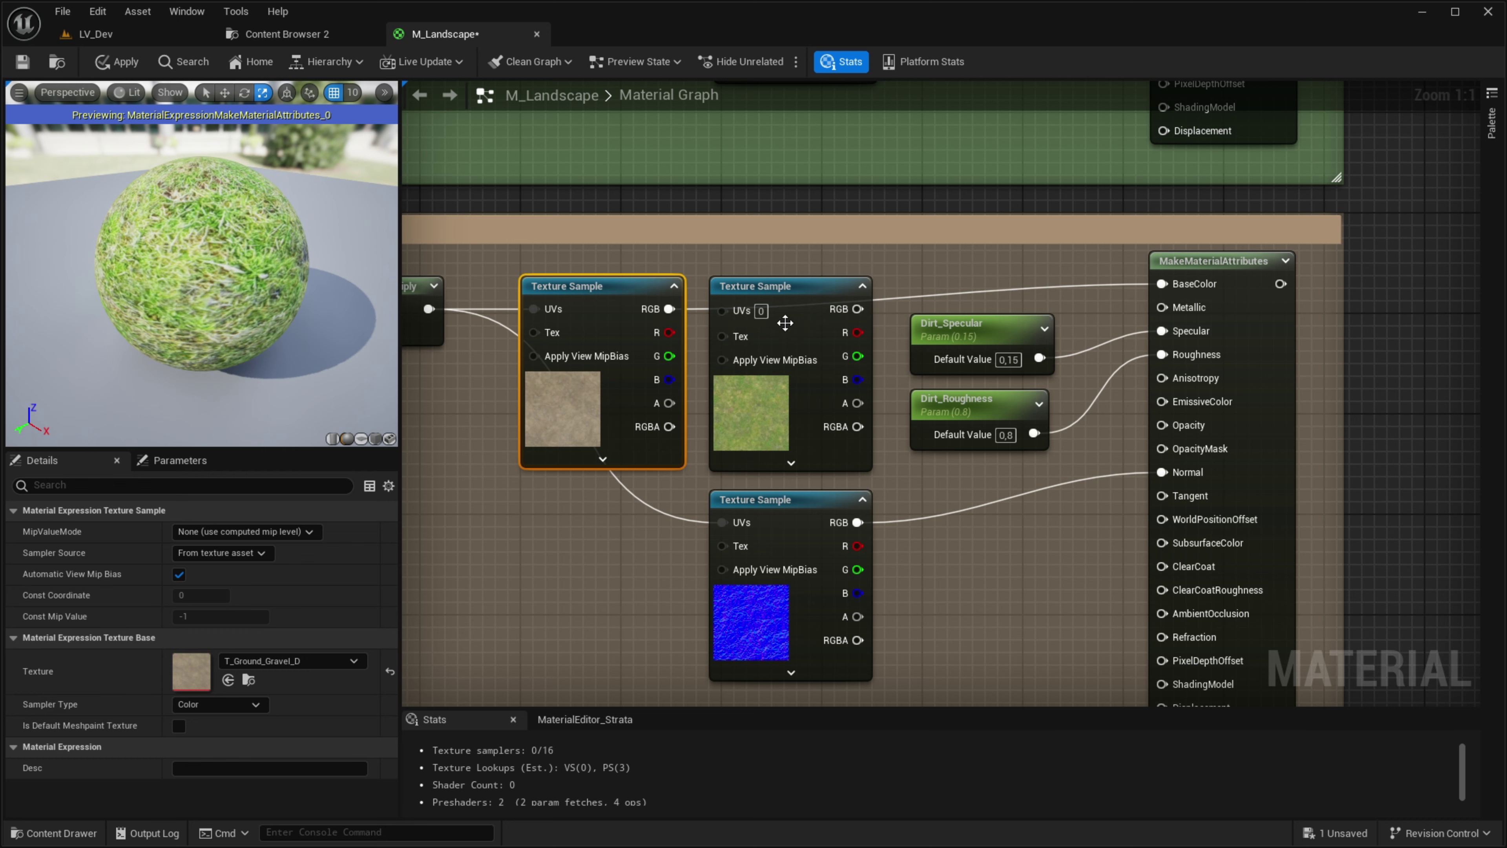
click(749, 347)
key(Delete)
click(613, 402)
right_drag(792, 403, 1003, 403)
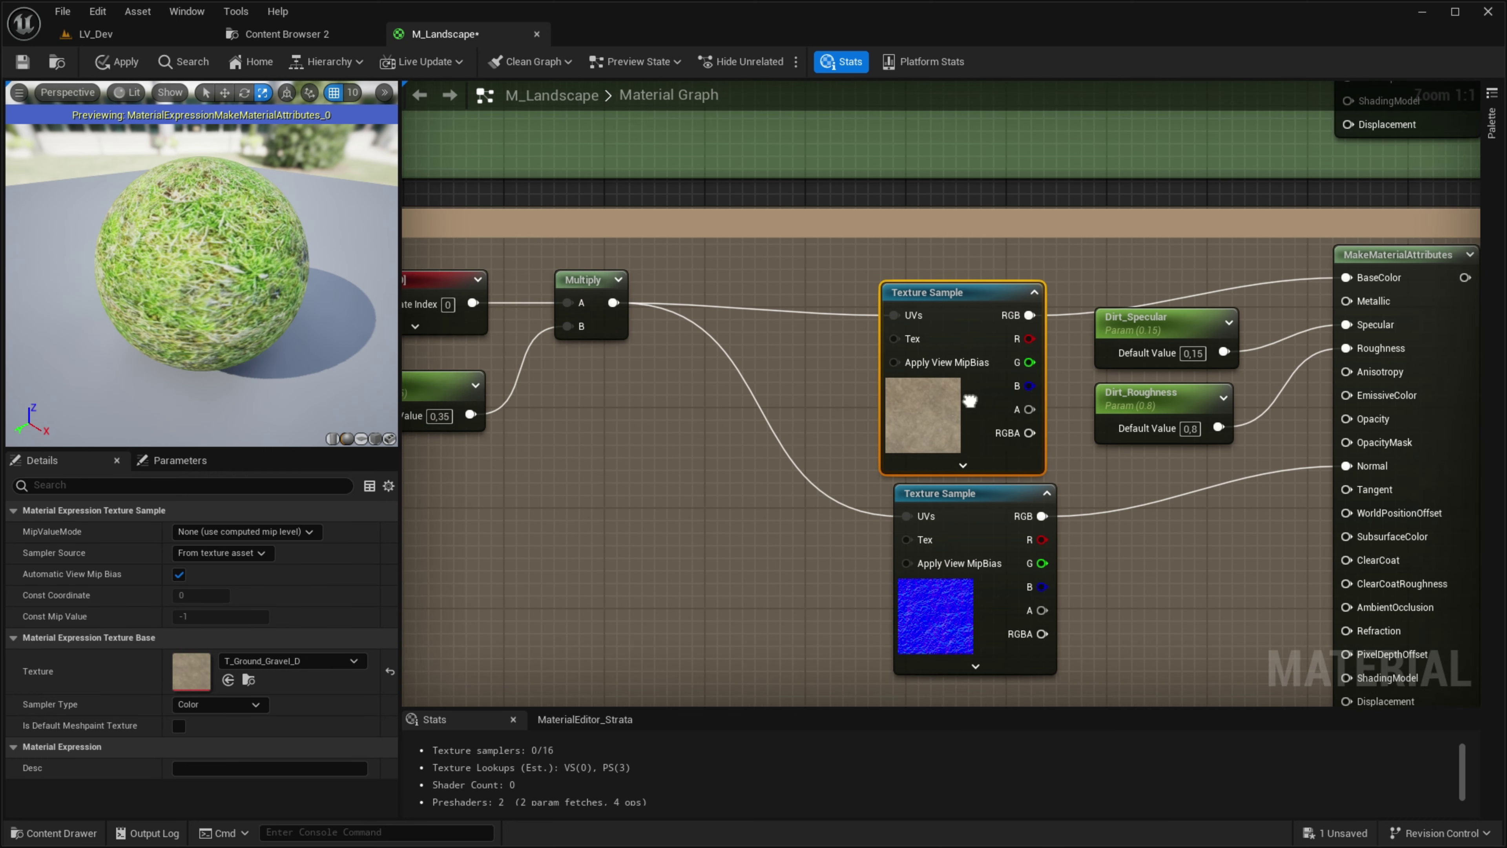
Step: Connect the gravel normal texture to Normal, delete the old grass normal map, and inspect the preview
scroll(756, 229, down, 2)
drag(1221, 565, 735, 278)
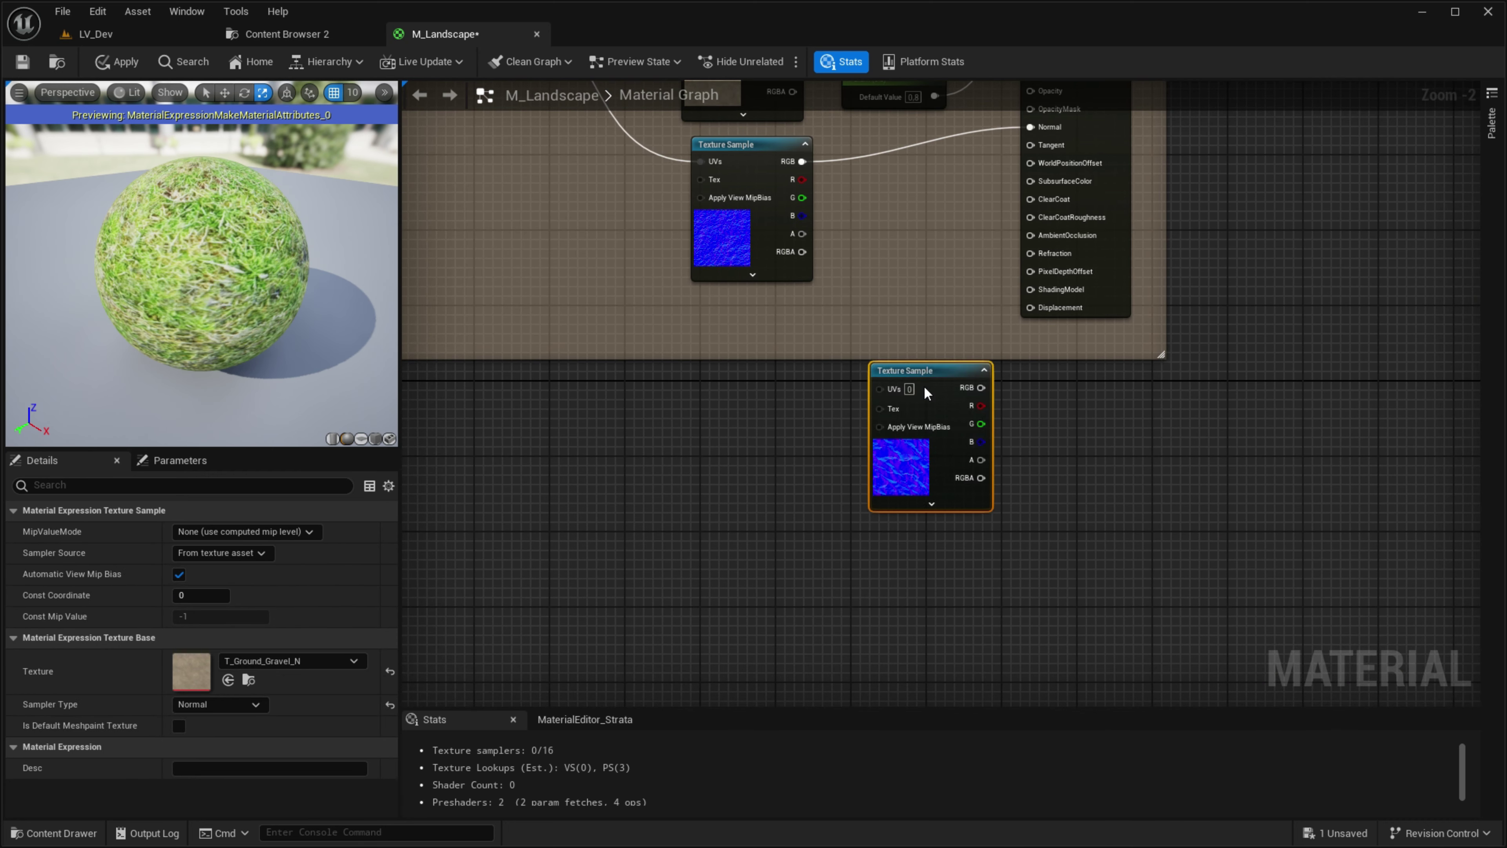
right_drag(801, 169, 866, 330)
ctrl+drag(865, 319, 846, 441)
click(818, 380)
key(Delete)
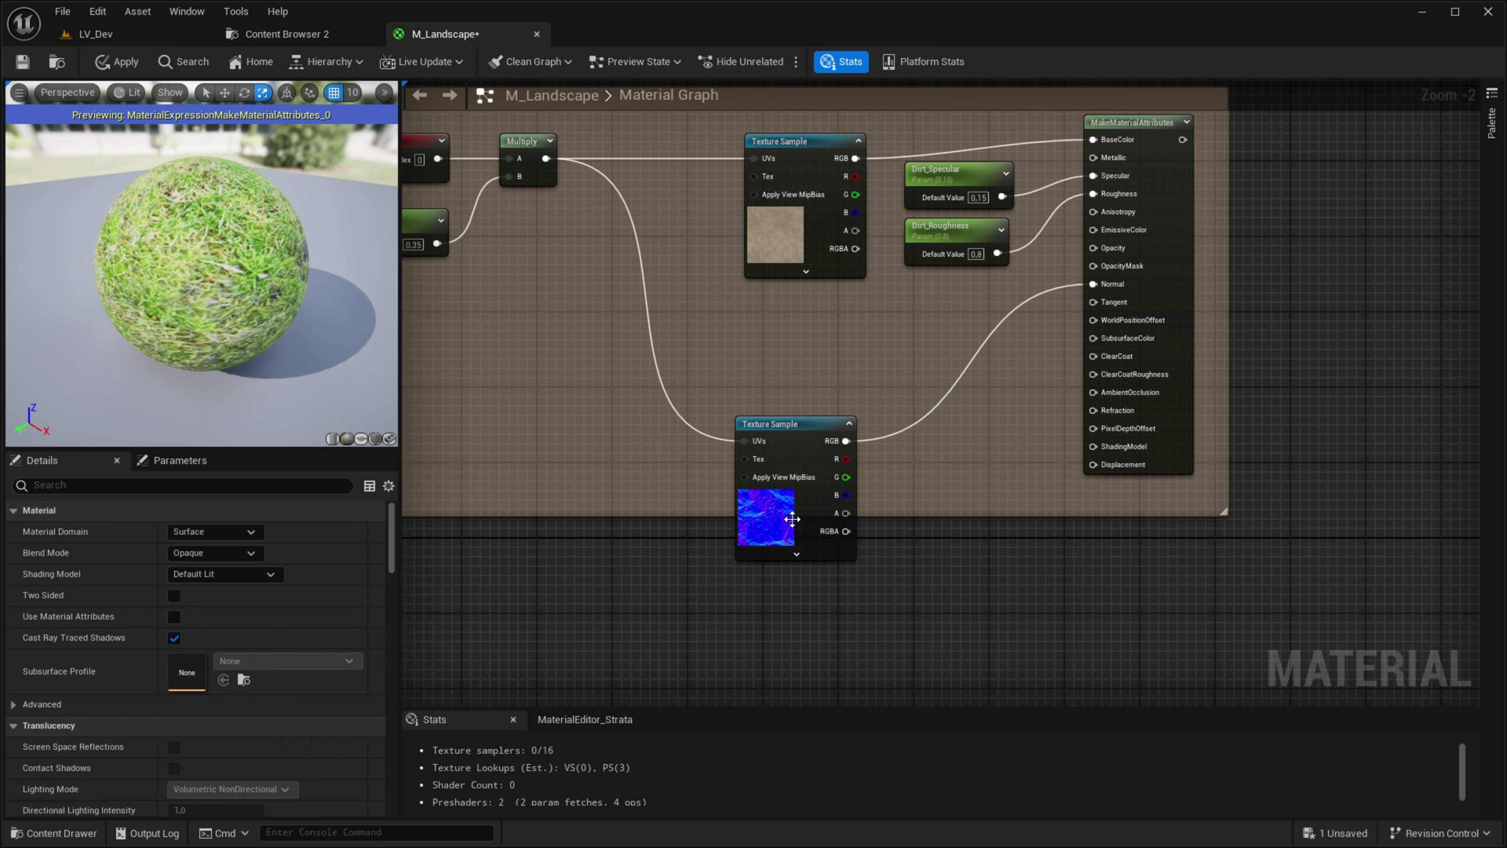
drag(805, 502, 814, 379)
click(925, 380)
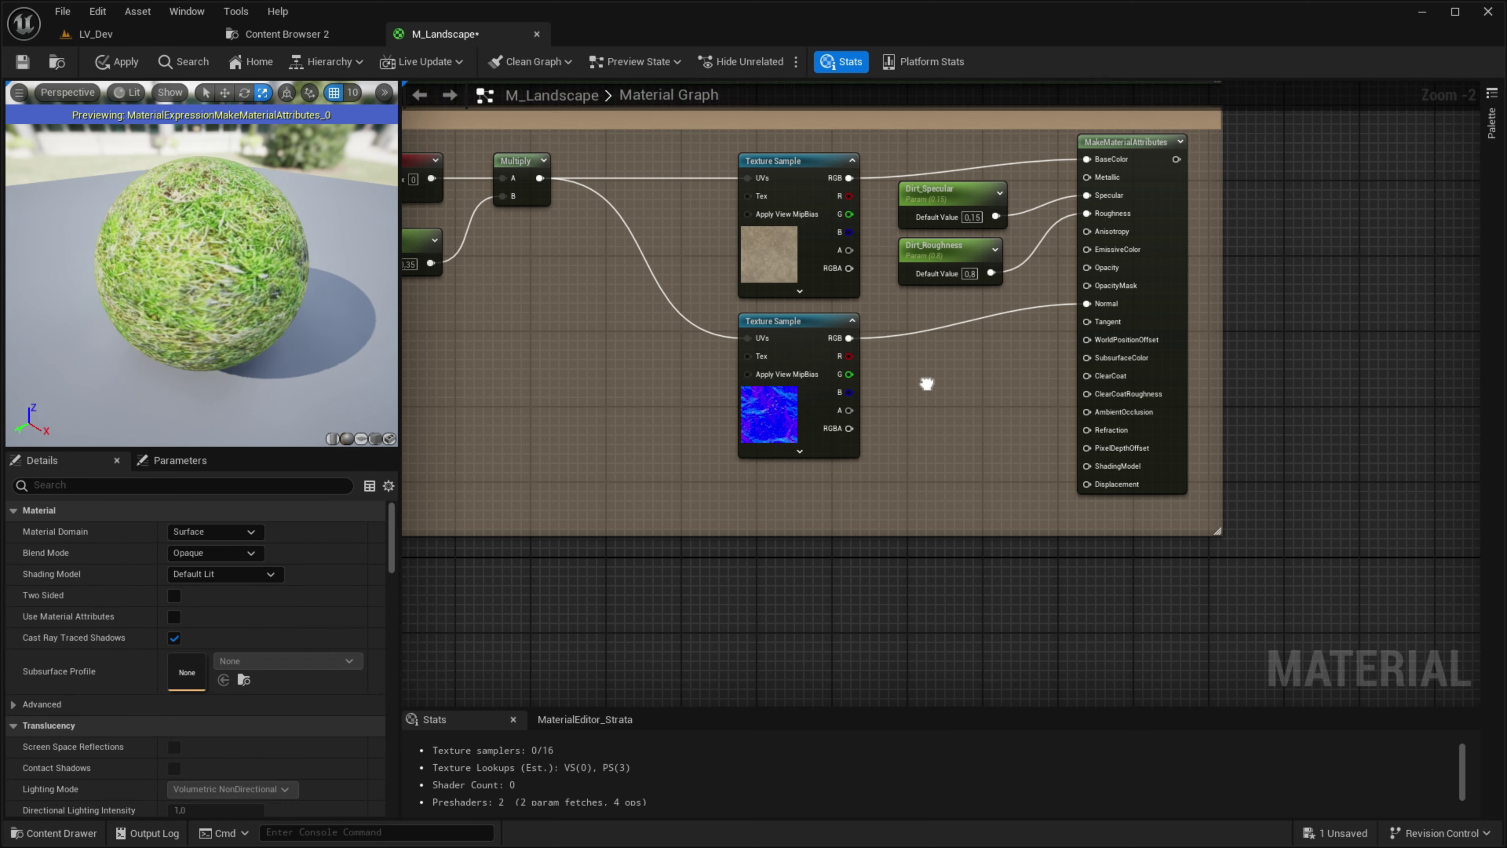
right_drag(925, 381, 855, 524)
click(647, 392)
drag(201, 267, 308, 268)
Step: Duplicate the Dirt comment group with its nodes and rename the copy to Rock
scroll(608, 375, down, 2)
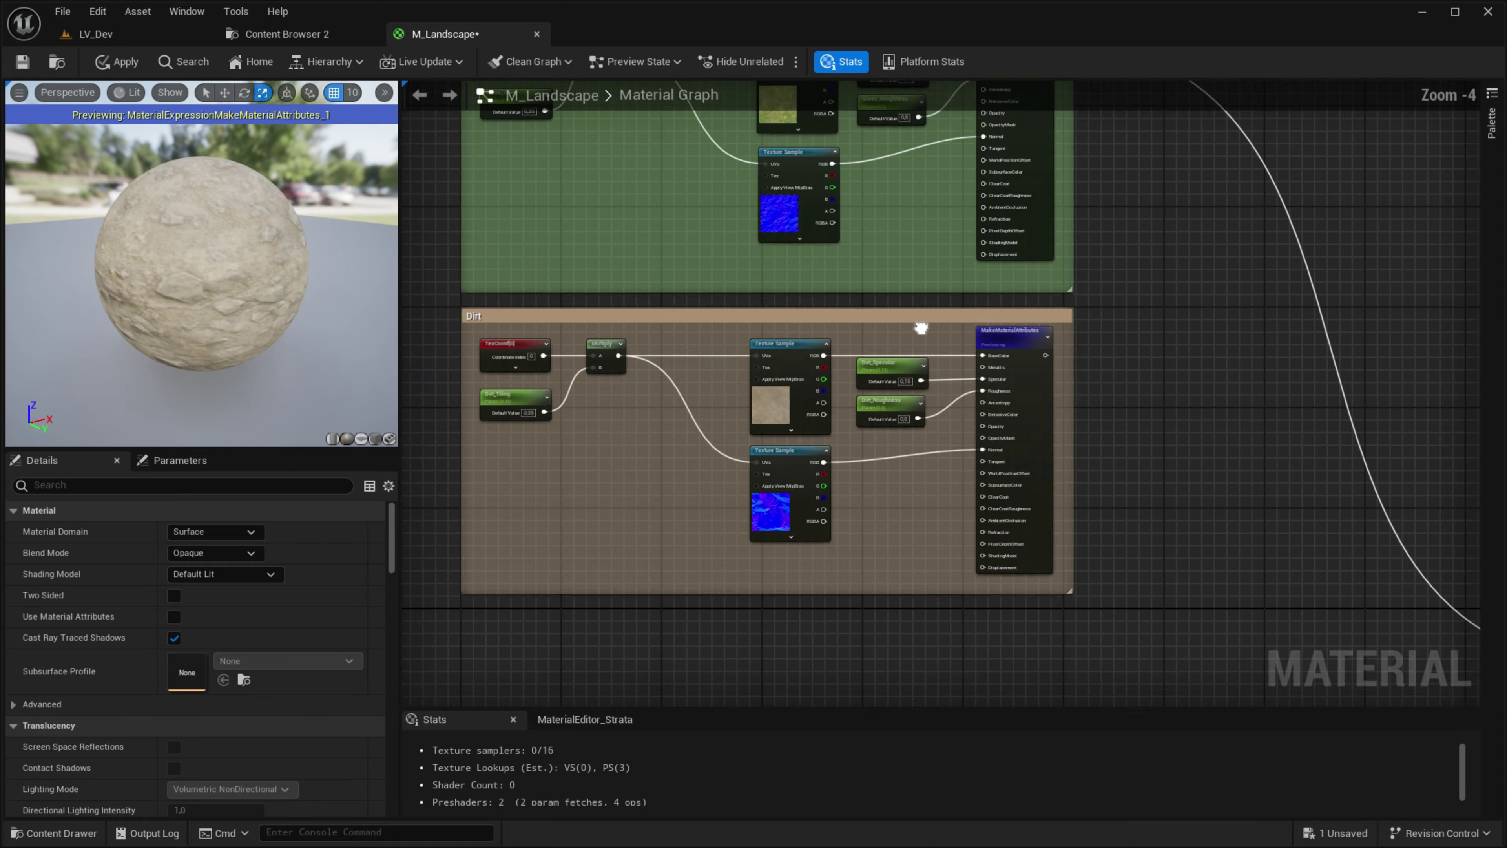
scroll(608, 375, down, 2)
drag(929, 261, 1003, 202)
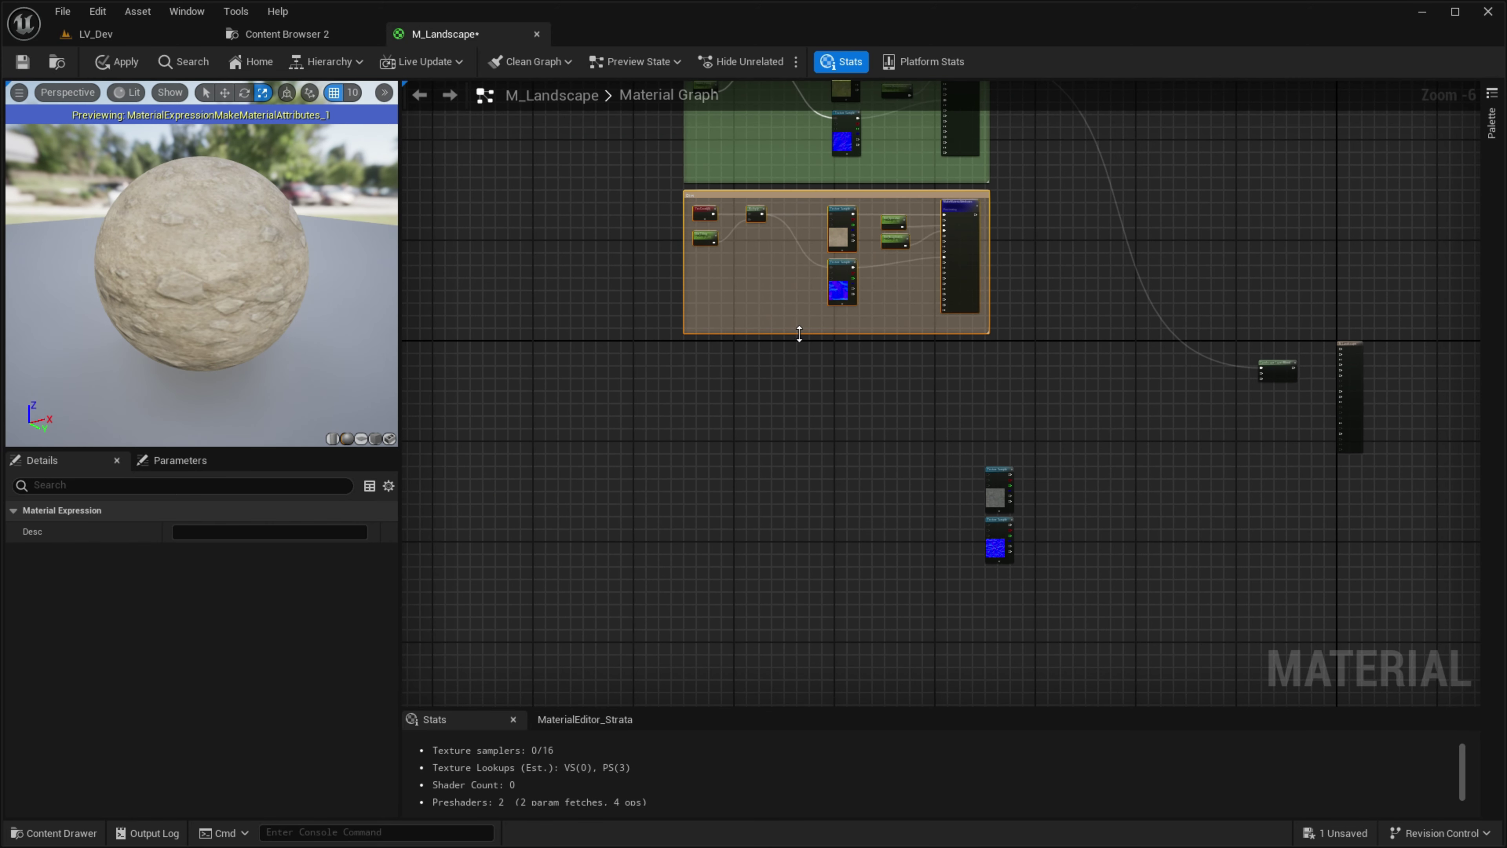
right_drag(727, 392, 655, 568)
scroll(878, 403, up, 2)
scroll(1115, 302, up, 1)
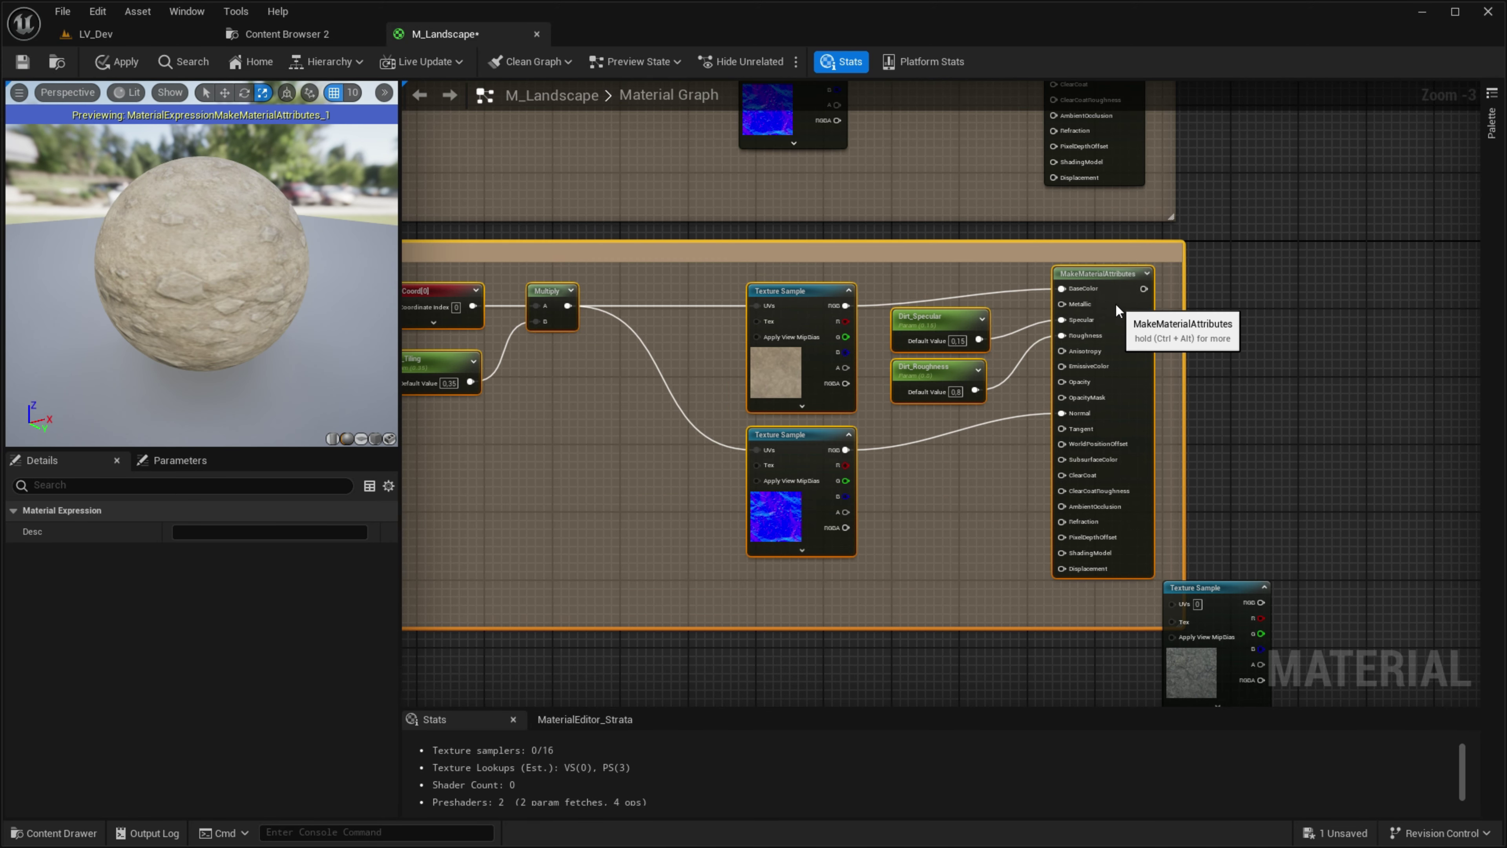
right_drag(756, 334, 994, 360)
double_click(696, 274)
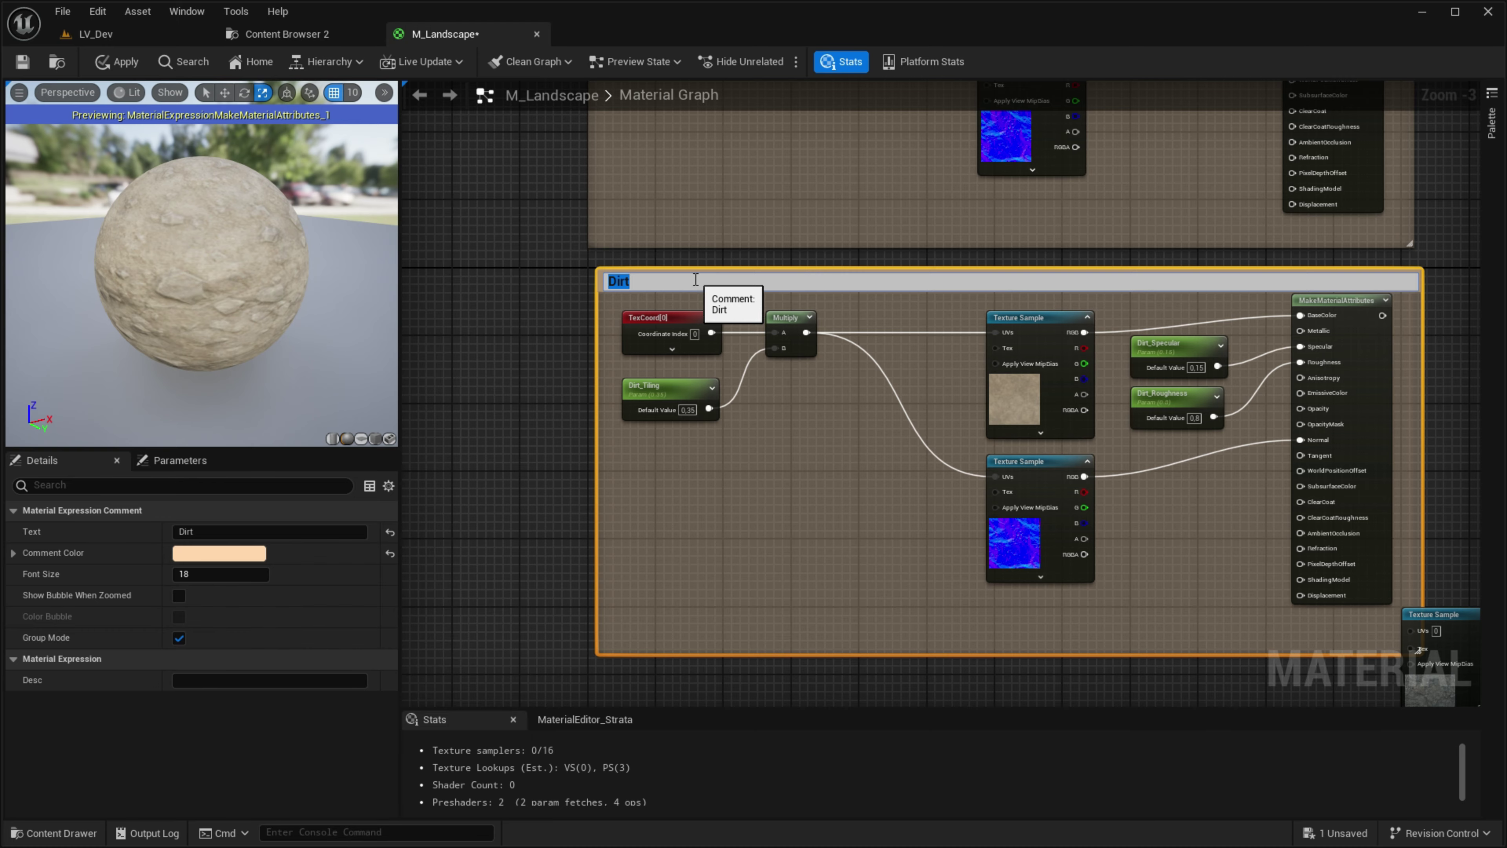
click(565, 396)
Step: Give the Rock group a dark grey comment colour sampled from the rock texture
scroll(1004, 429, up, 2)
scroll(855, 531, up, 3)
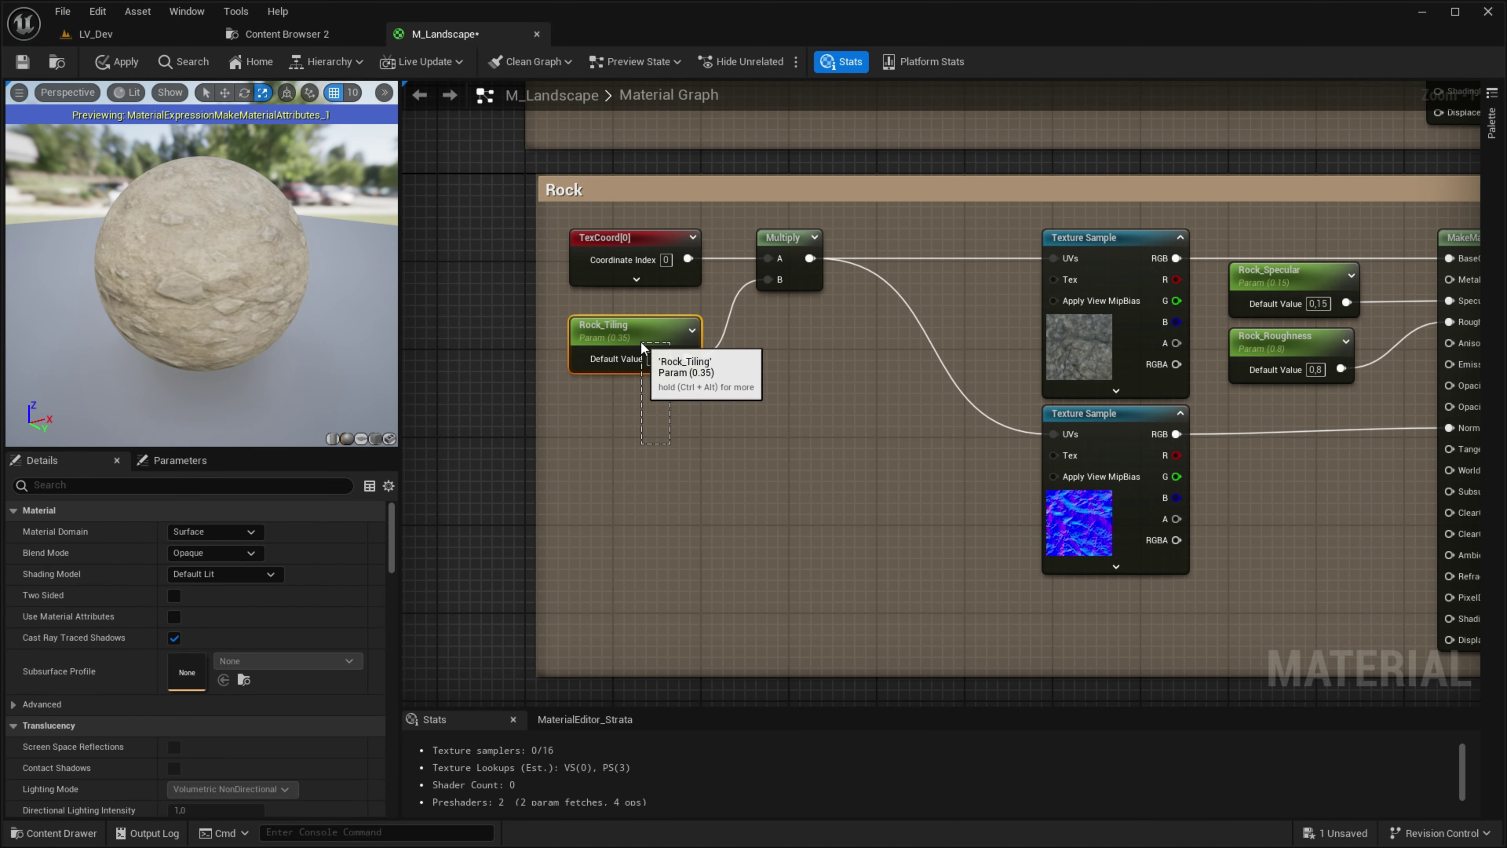
click(641, 340)
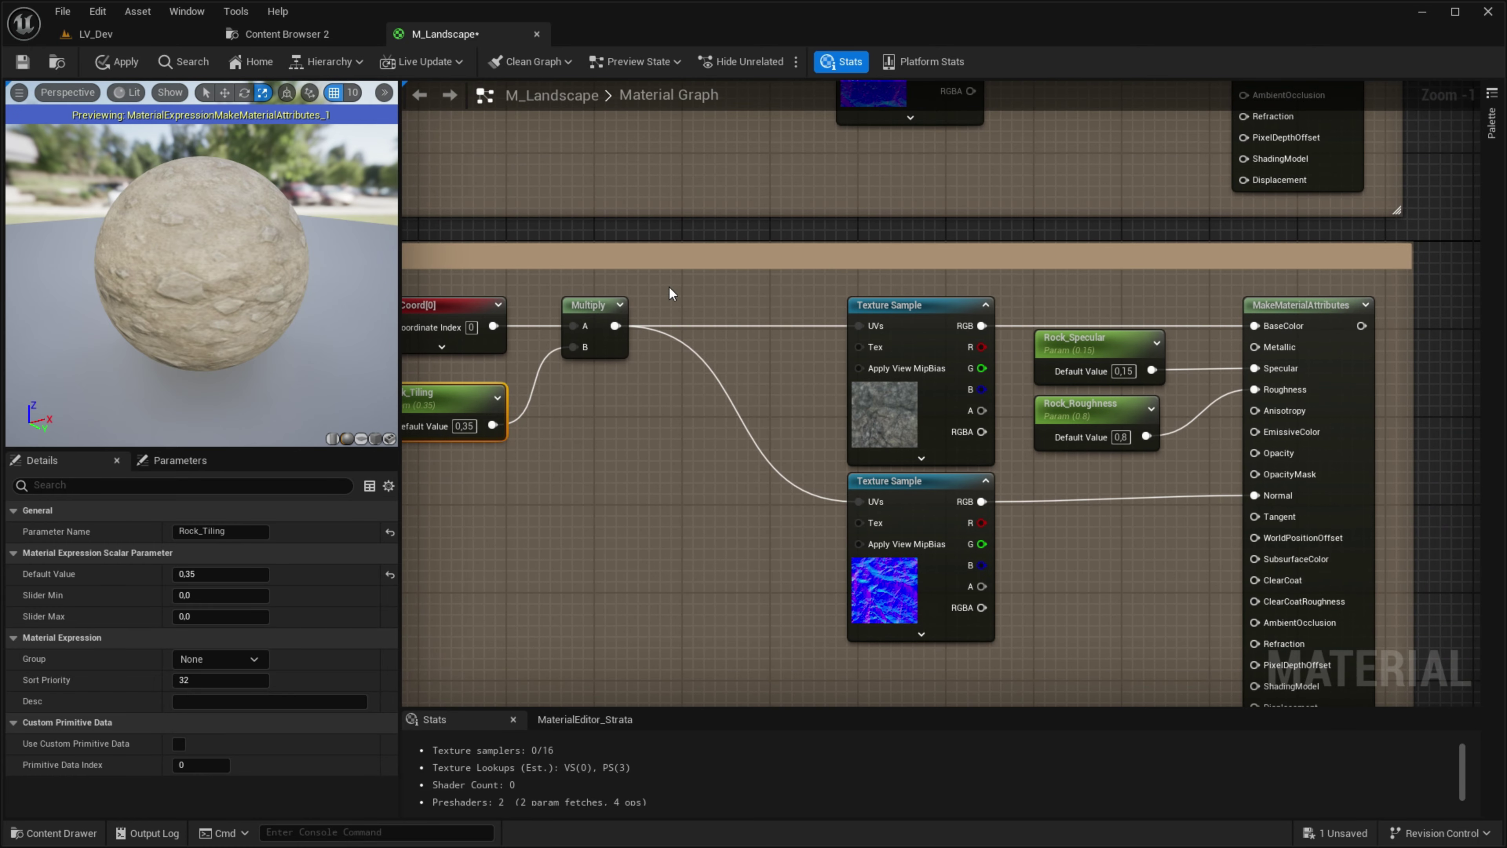
double_click(647, 262)
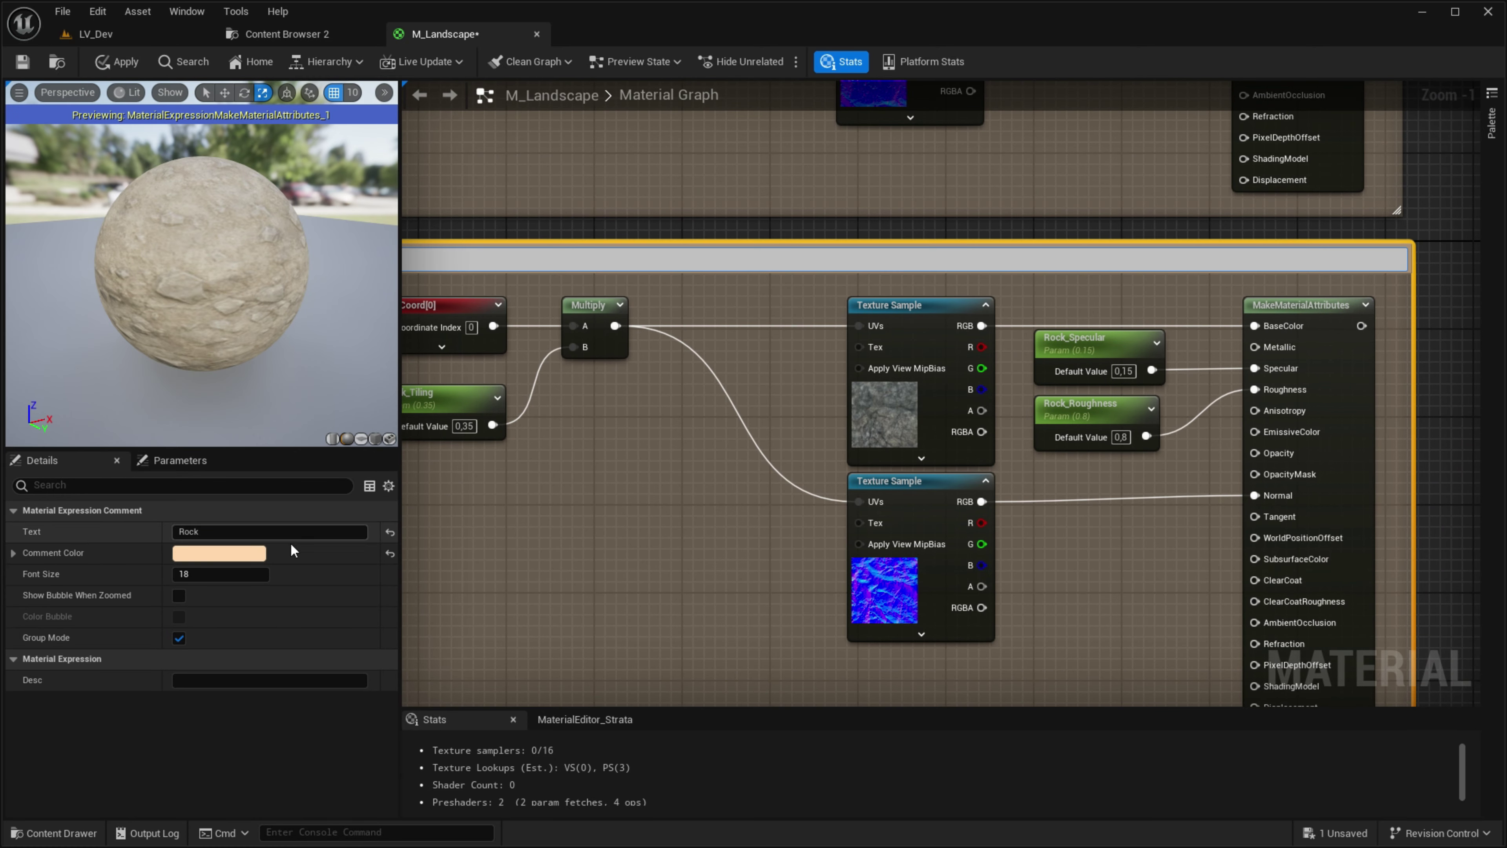
click(235, 555)
click(541, 552)
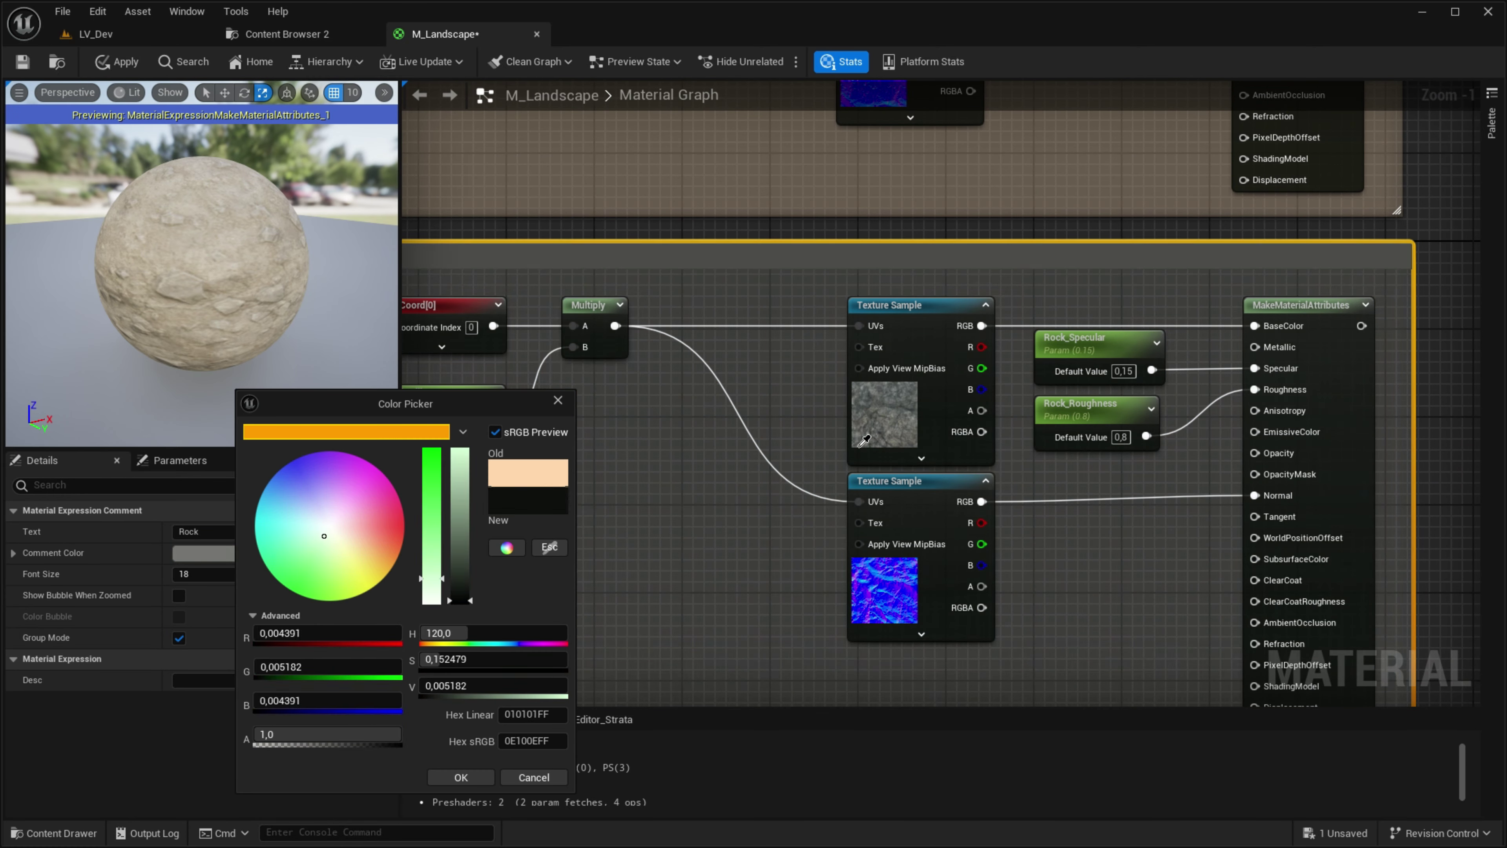
click(880, 415)
Step: Stop previewing the Dirt attributes node on the preview sphere
scroll(712, 535, down, 5)
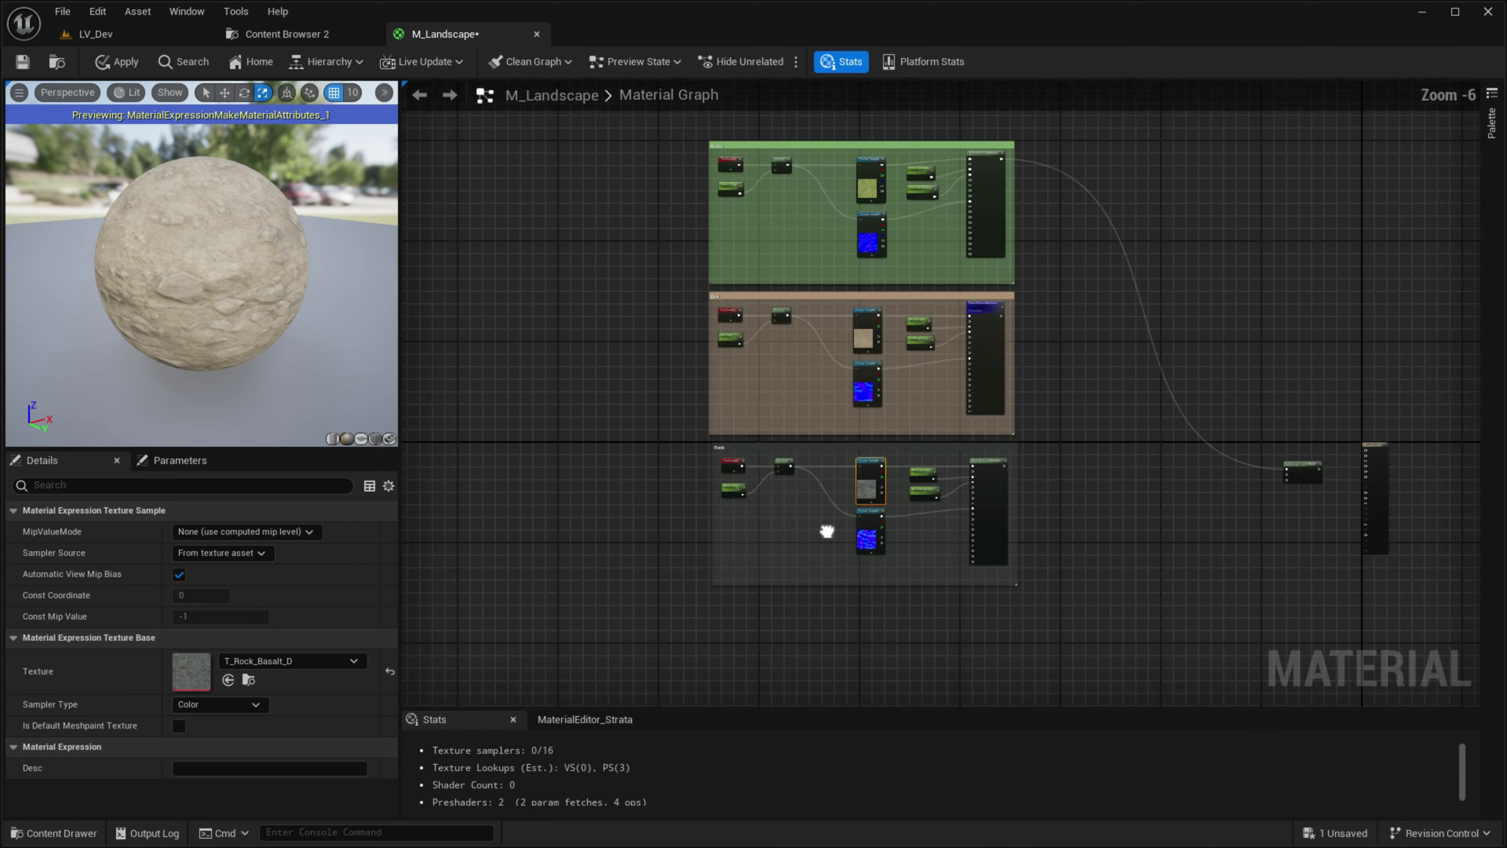
scroll(1056, 399, up, 3)
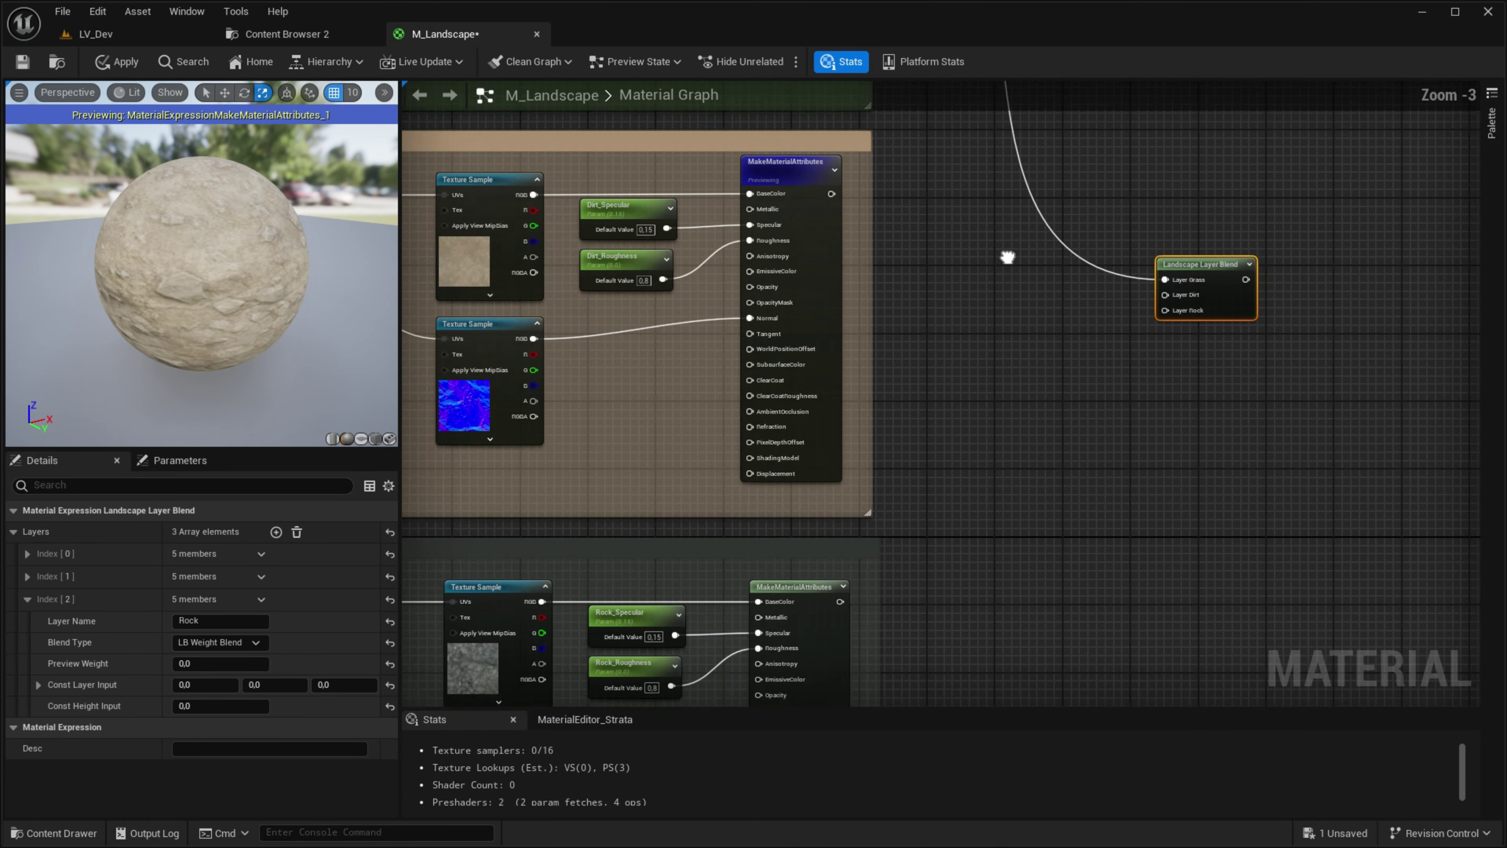
right_drag(1166, 280, 923, 324)
right_click(713, 269)
click(772, 304)
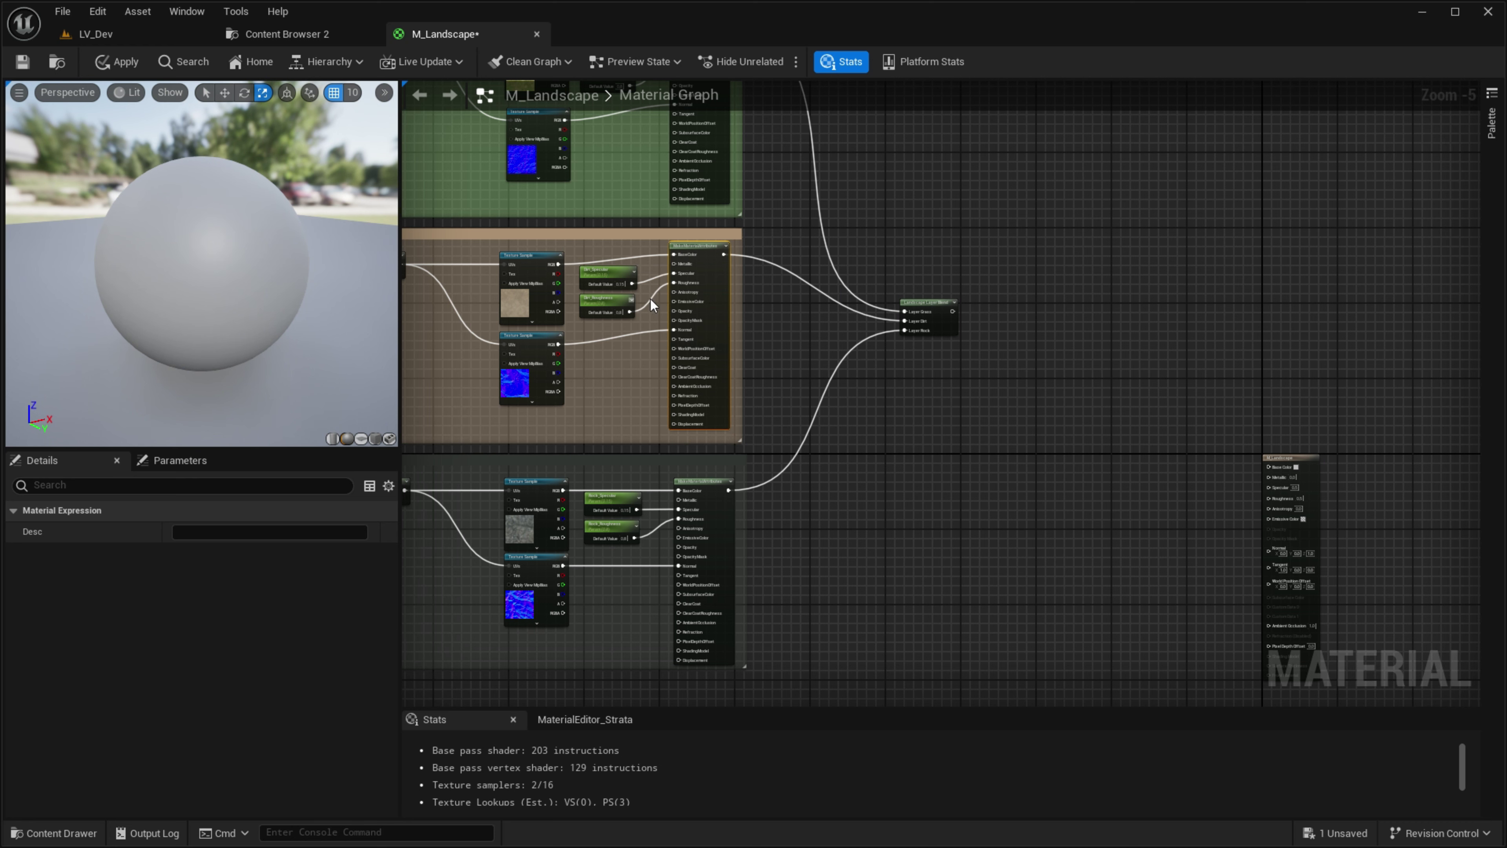
Step: Arrange the three layer groups and the M_Landscape result node, then wire the layer blend output
scroll(854, 523, down, 1)
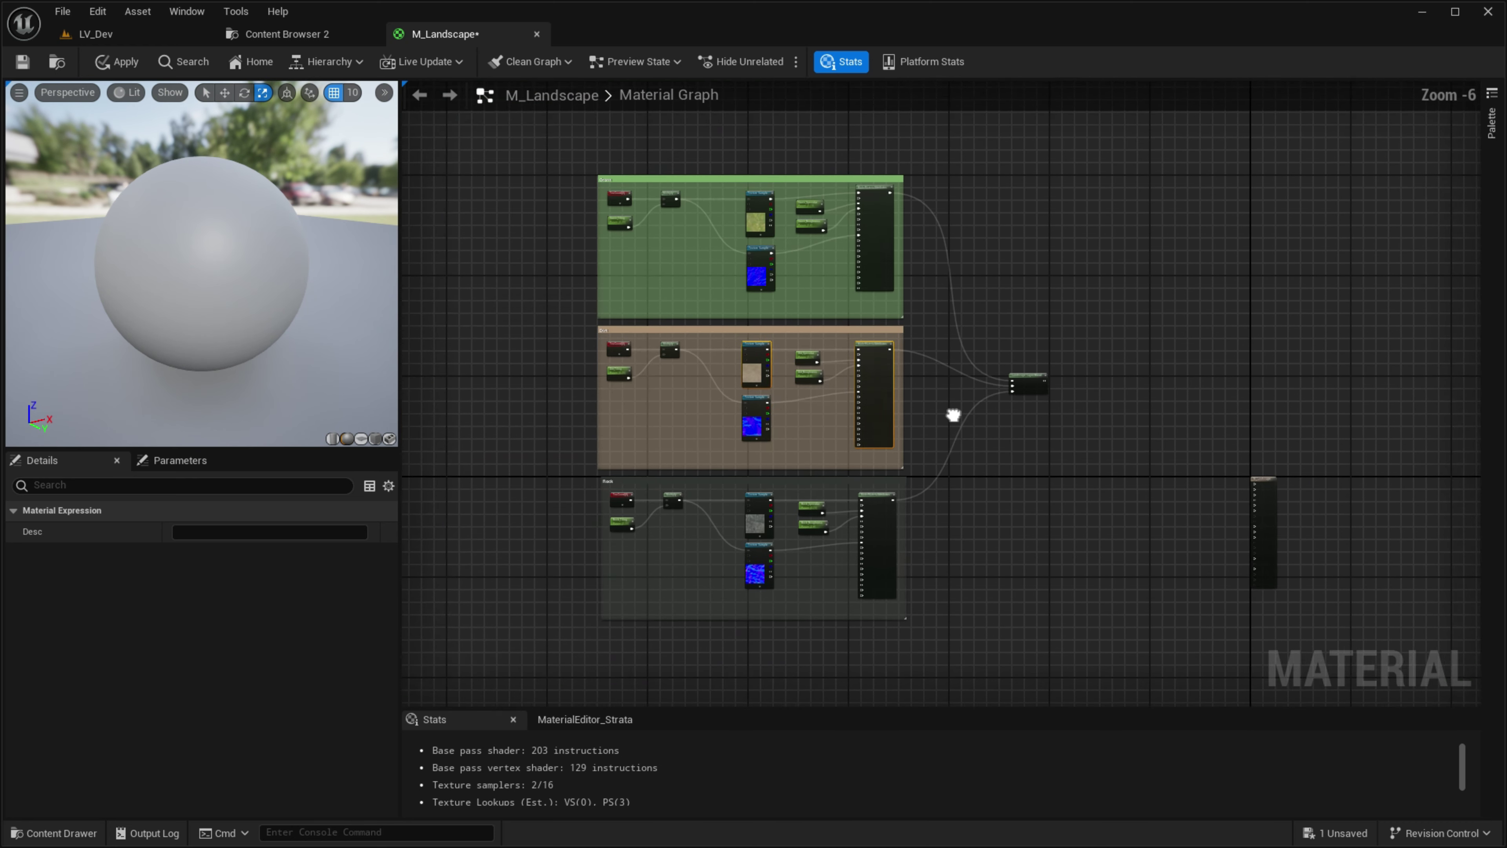
drag(466, 167, 871, 541)
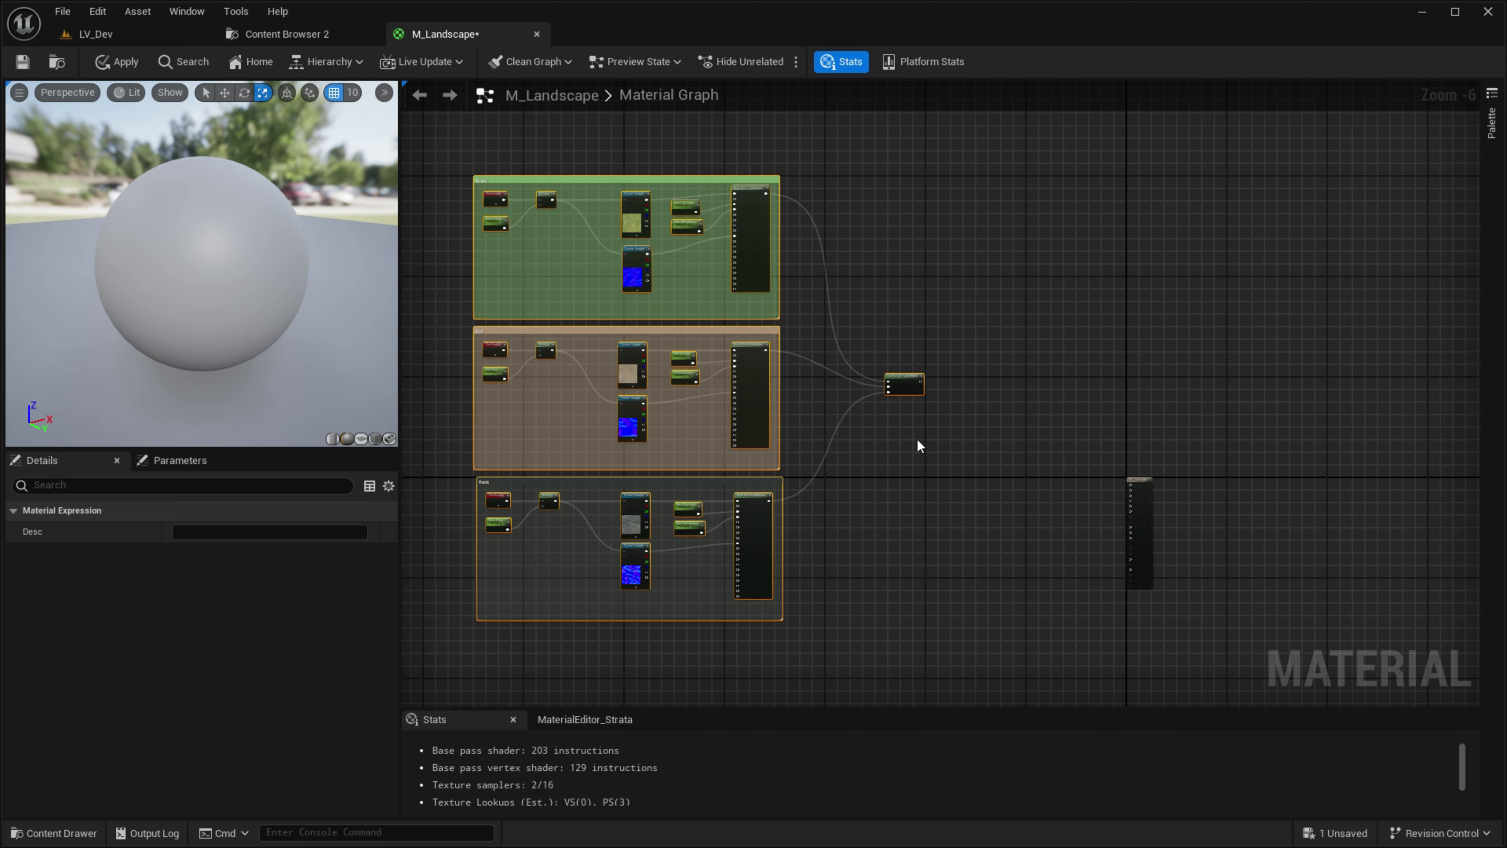
scroll(912, 387, up, 4)
drag(915, 244, 1196, 350)
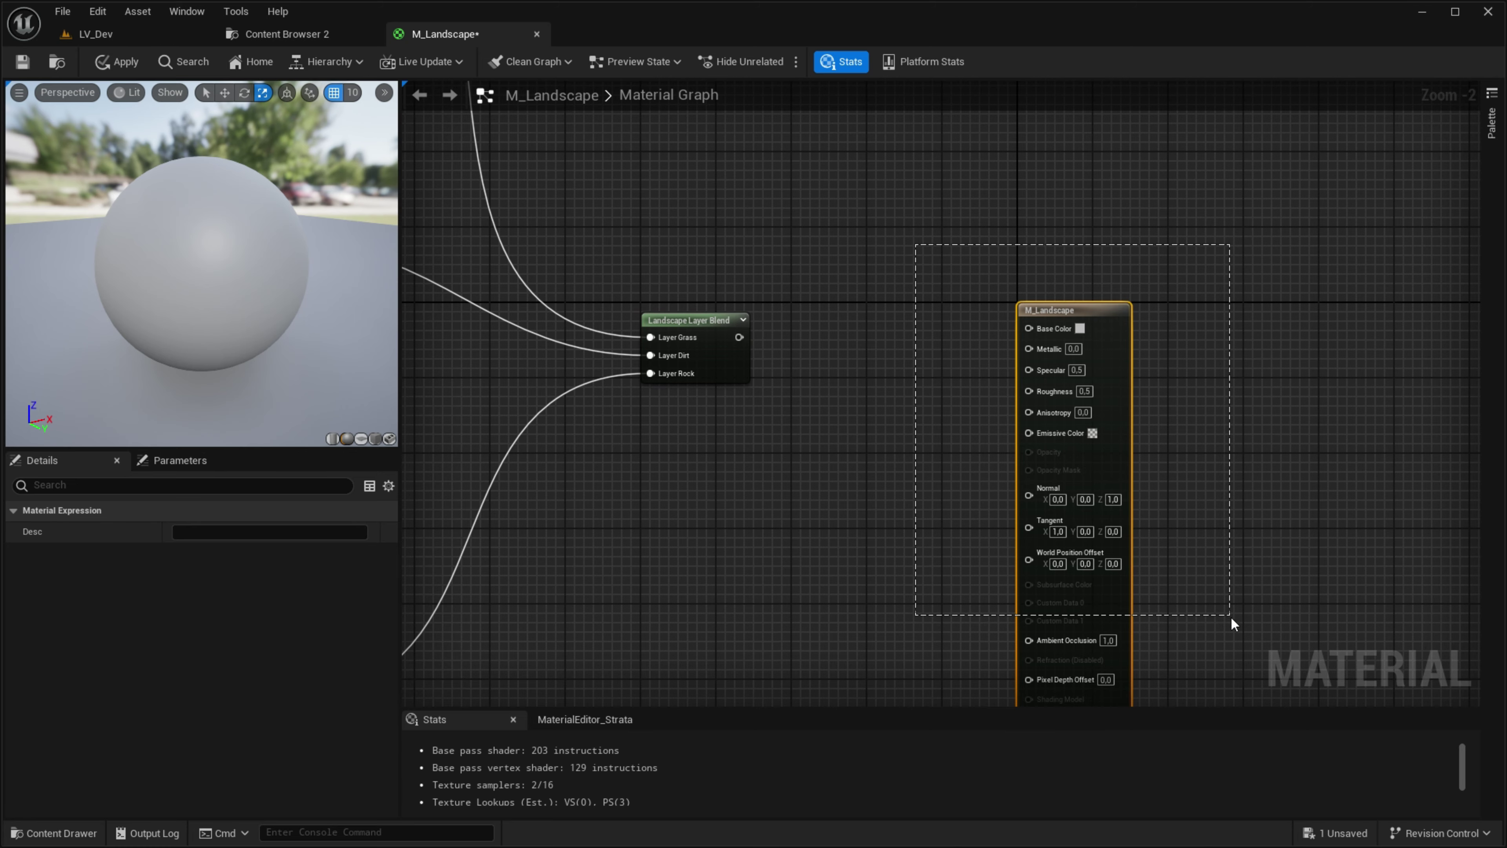
drag(1233, 622, 1185, 717)
drag(1094, 212, 1121, 350)
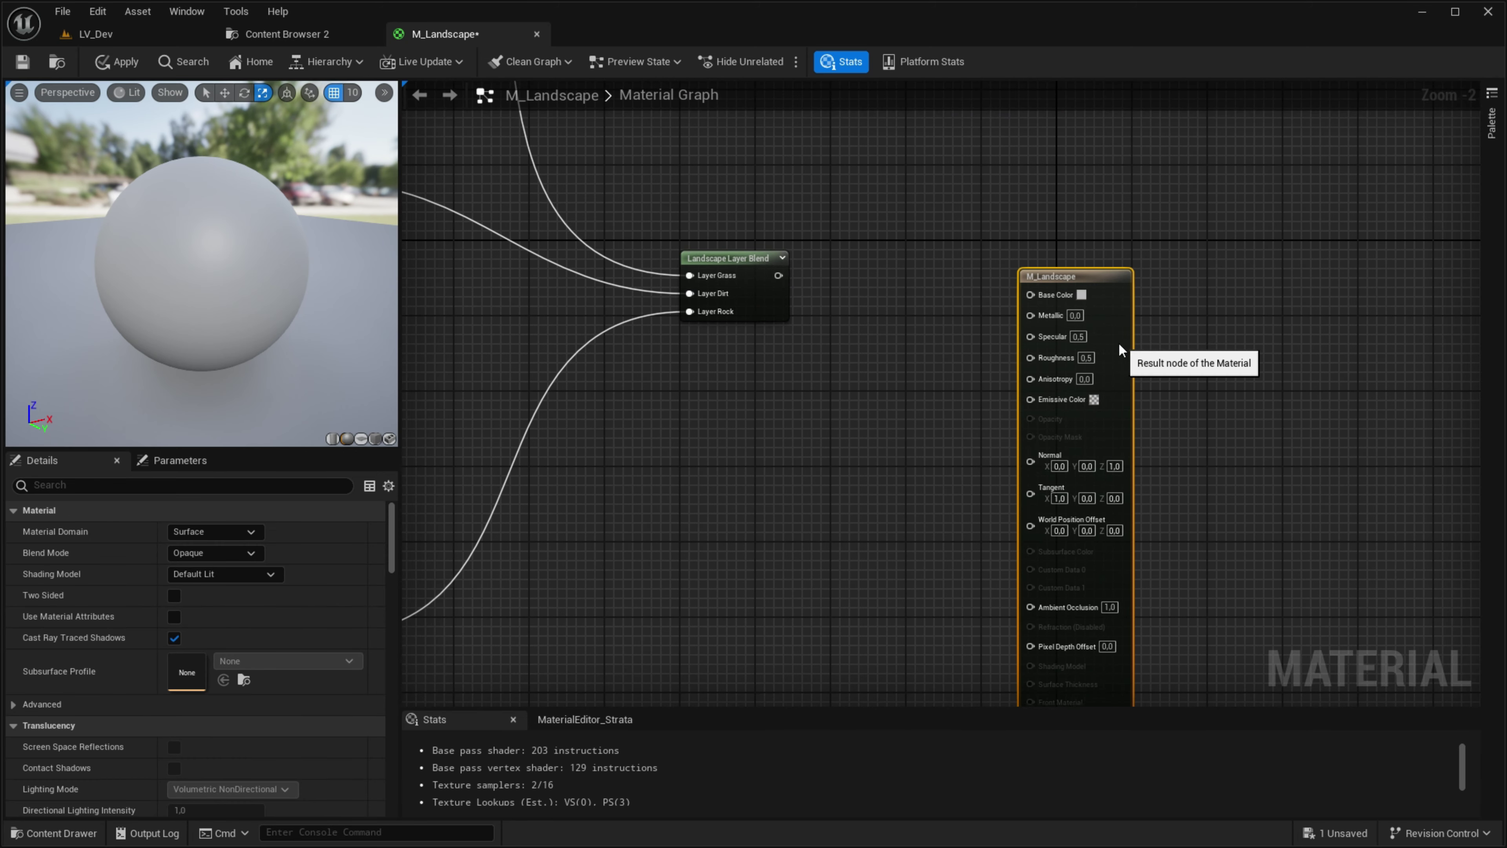
drag(778, 275, 890, 280)
Step: Connect the Landscape Layer Blend output to M_Landscape's Base Color and Roughness
drag(1032, 315, 896, 304)
ctrl+click(736, 297)
scroll(767, 356, down, 1)
mouse_move(768, 357)
right_down()
mouse_move(970, 349)
mouse_move(1275, 402)
right_up()
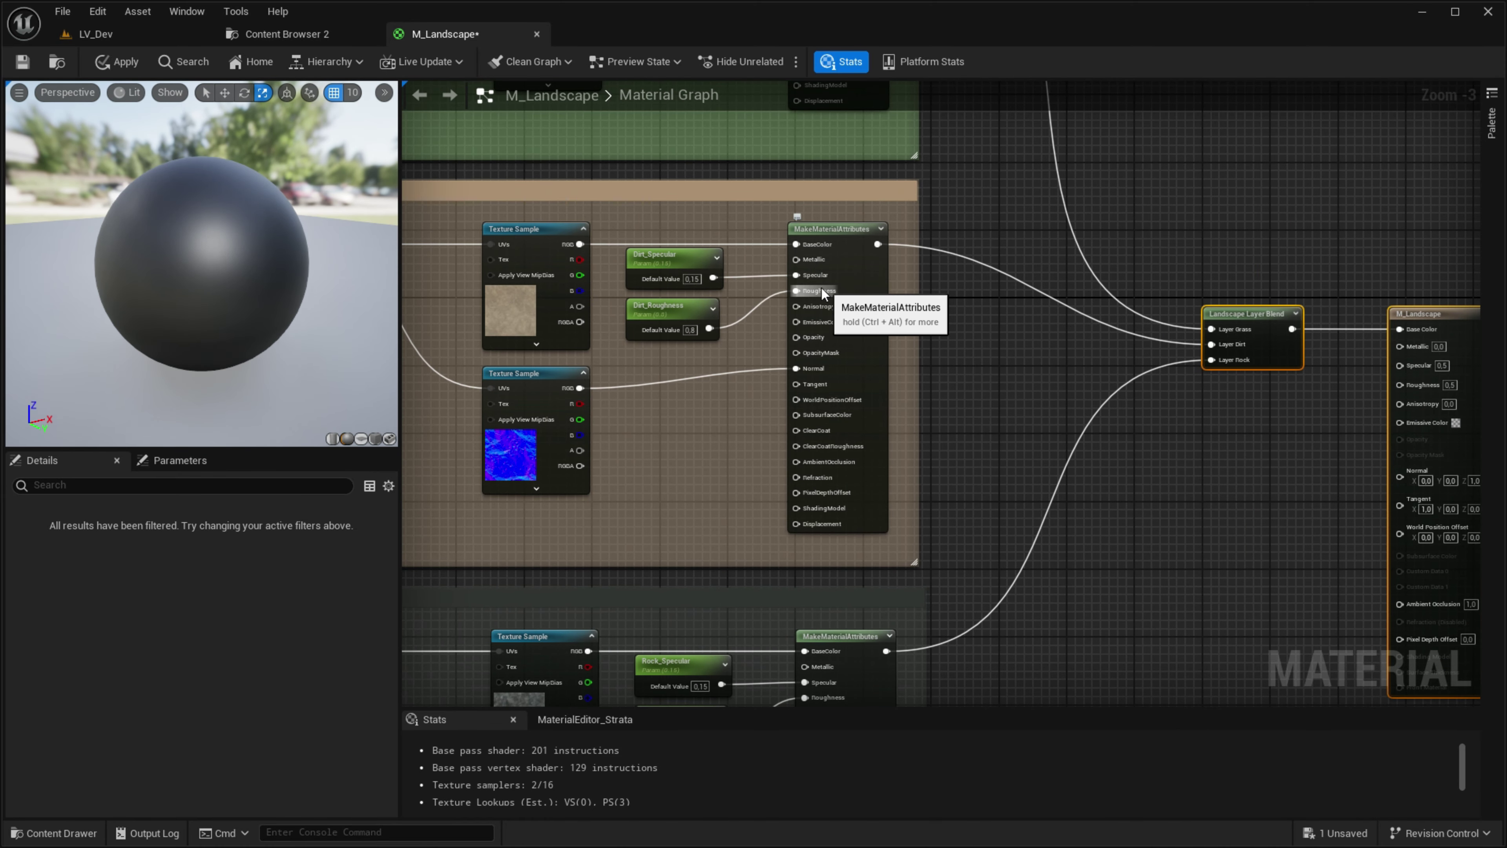
scroll(1070, 380, up, 3)
ctrl+drag(1025, 225, 1188, 302)
click(1067, 399)
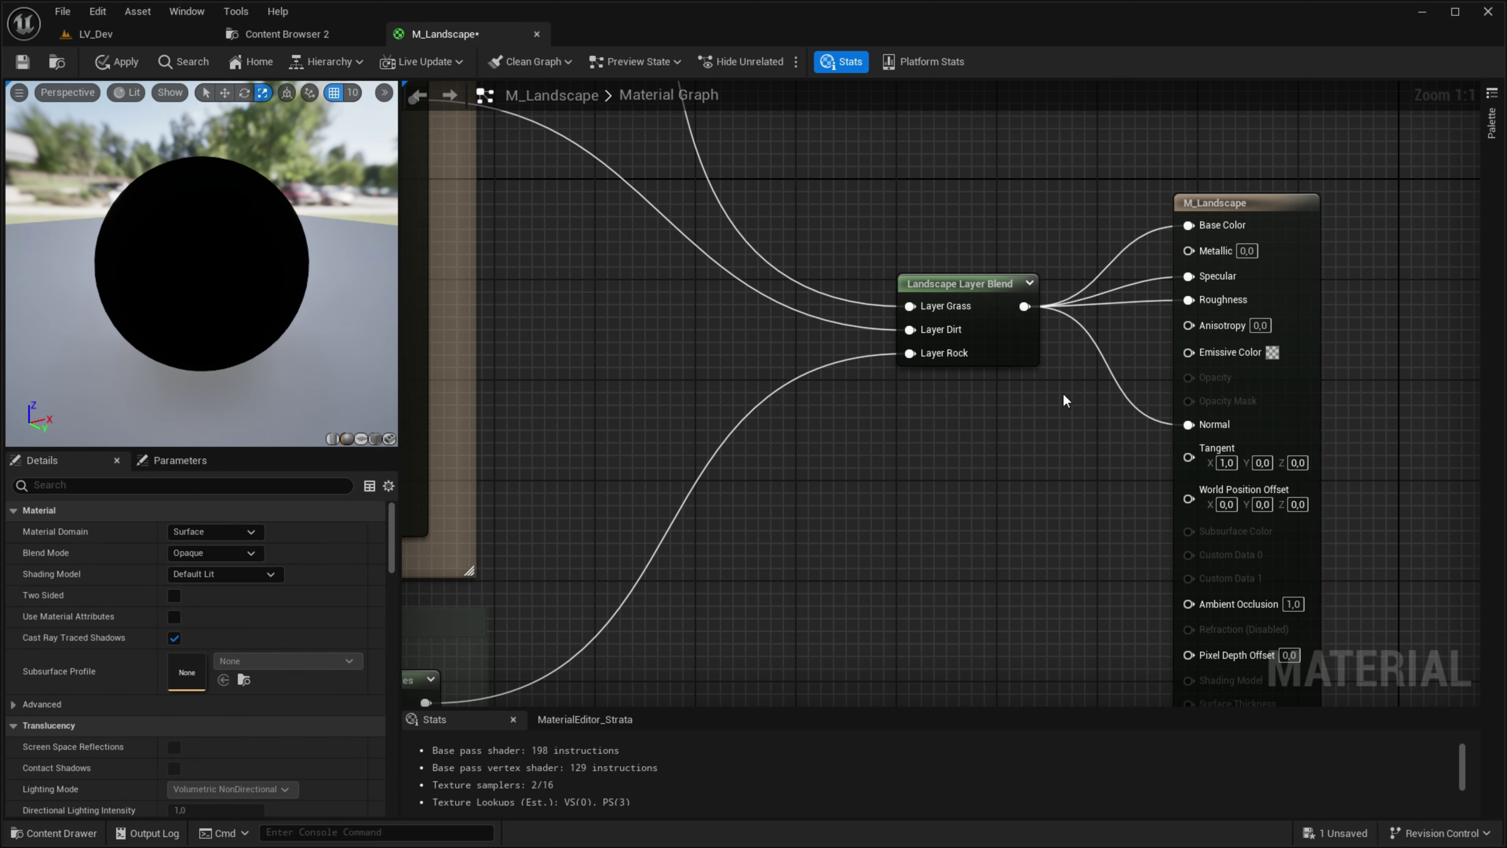
Step: Apply the M_Landscape changes and return to the LV_Dev level
scroll(908, 353, down, 3)
scroll(1120, 404, down, 2)
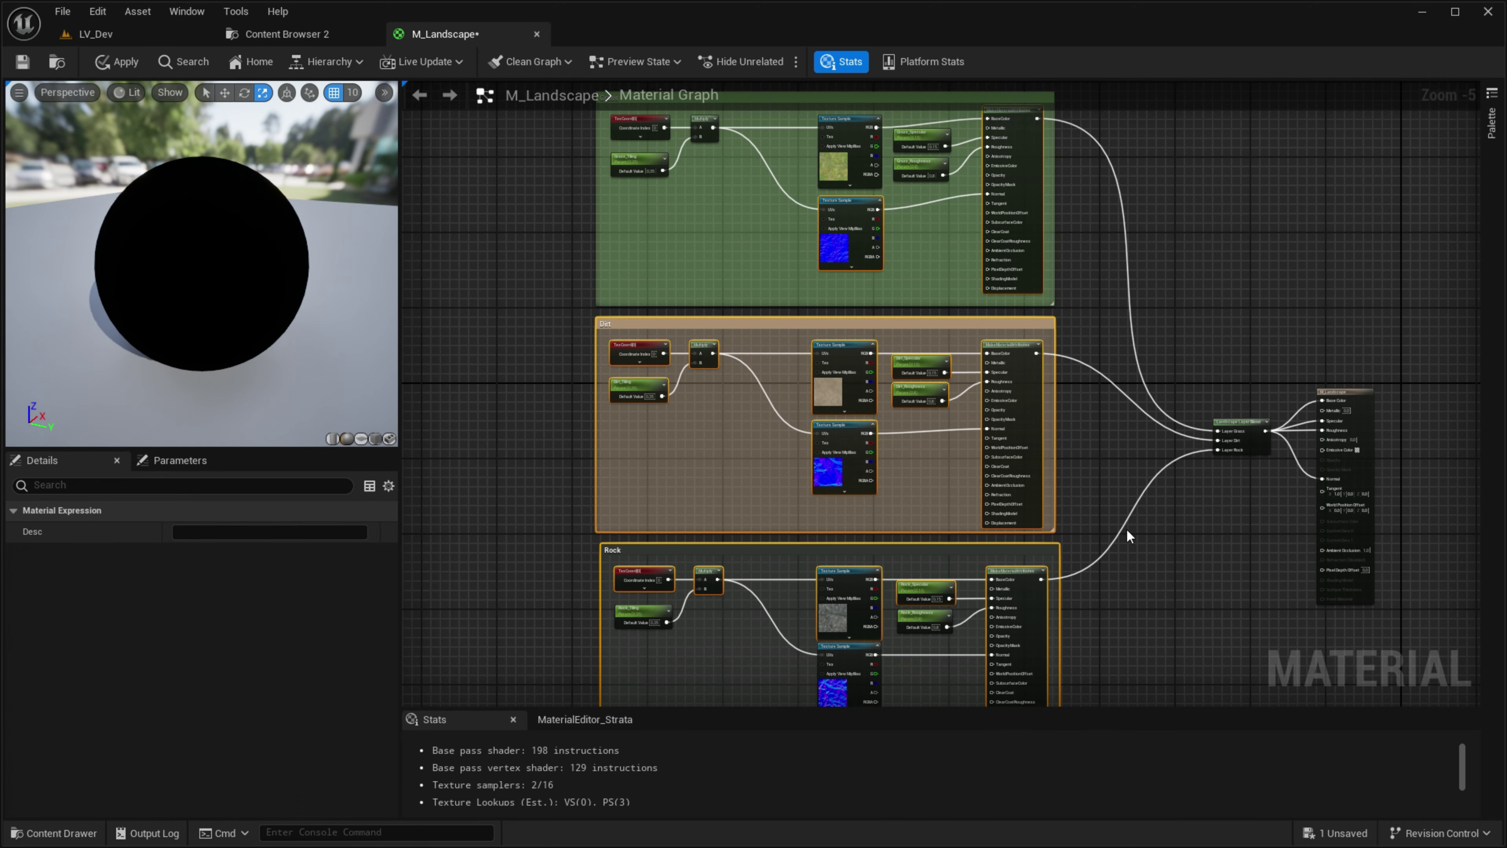
mouse_move(1236, 487)
right_down()
mouse_move(1052, 494)
mouse_move(895, 466)
right_up()
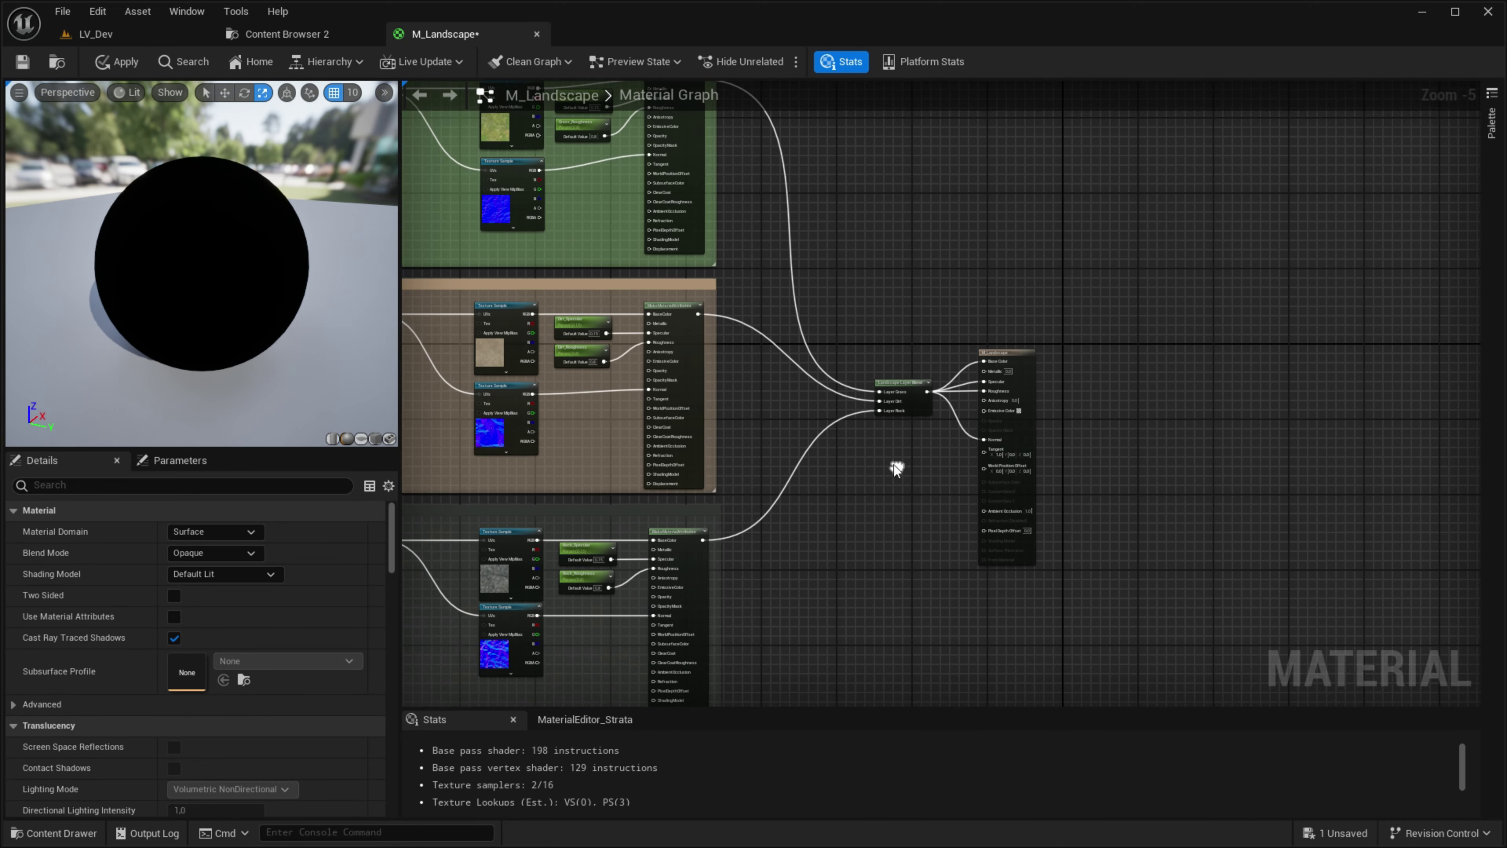
click(120, 60)
click(89, 36)
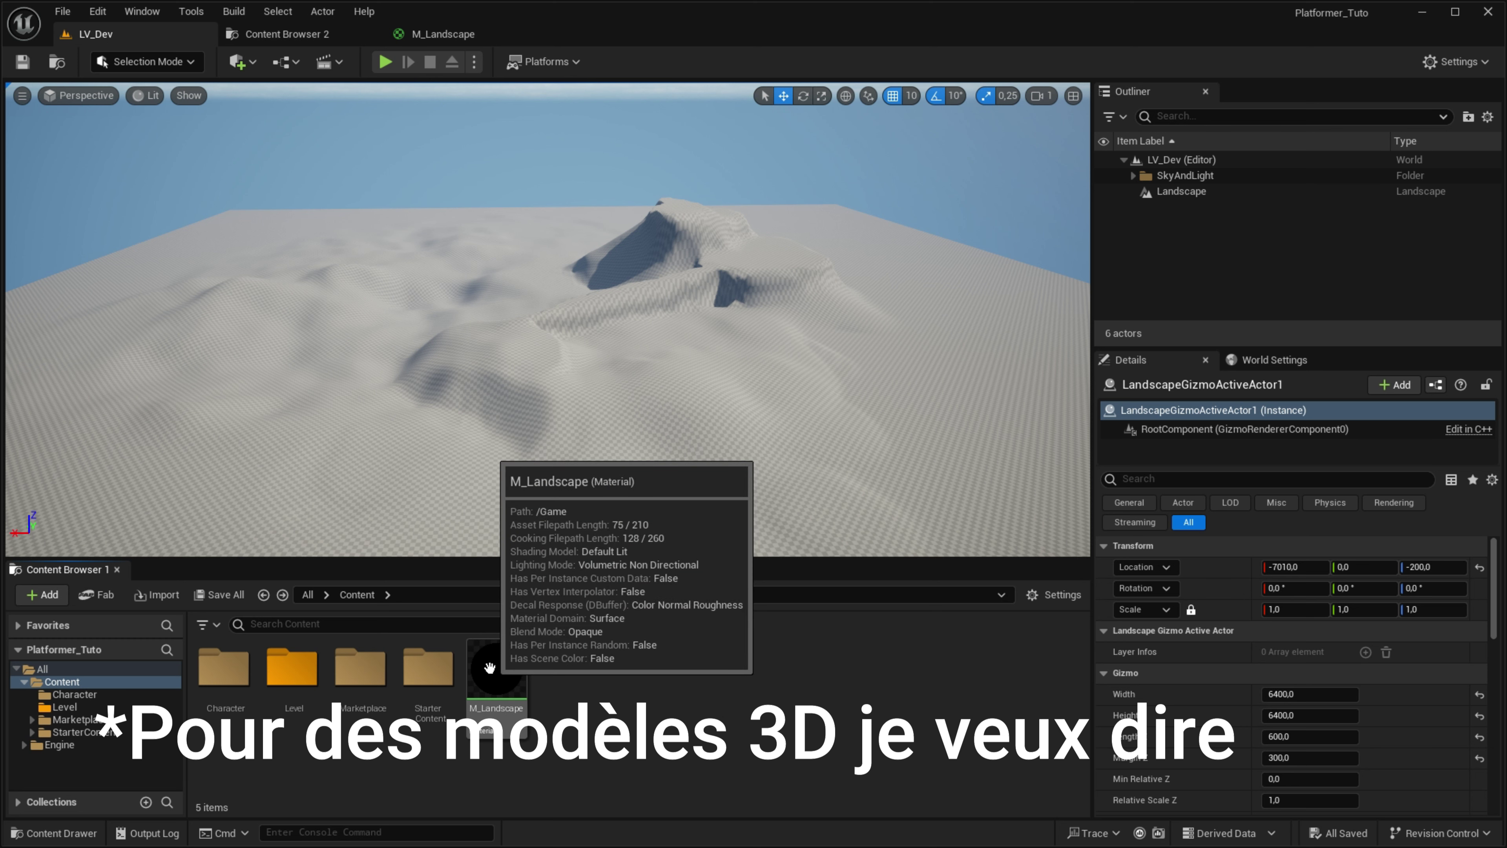
Step: Drag M_Landscape from the Content Browser into the Landscape actor's Landscape Material slot
right_click(497, 668)
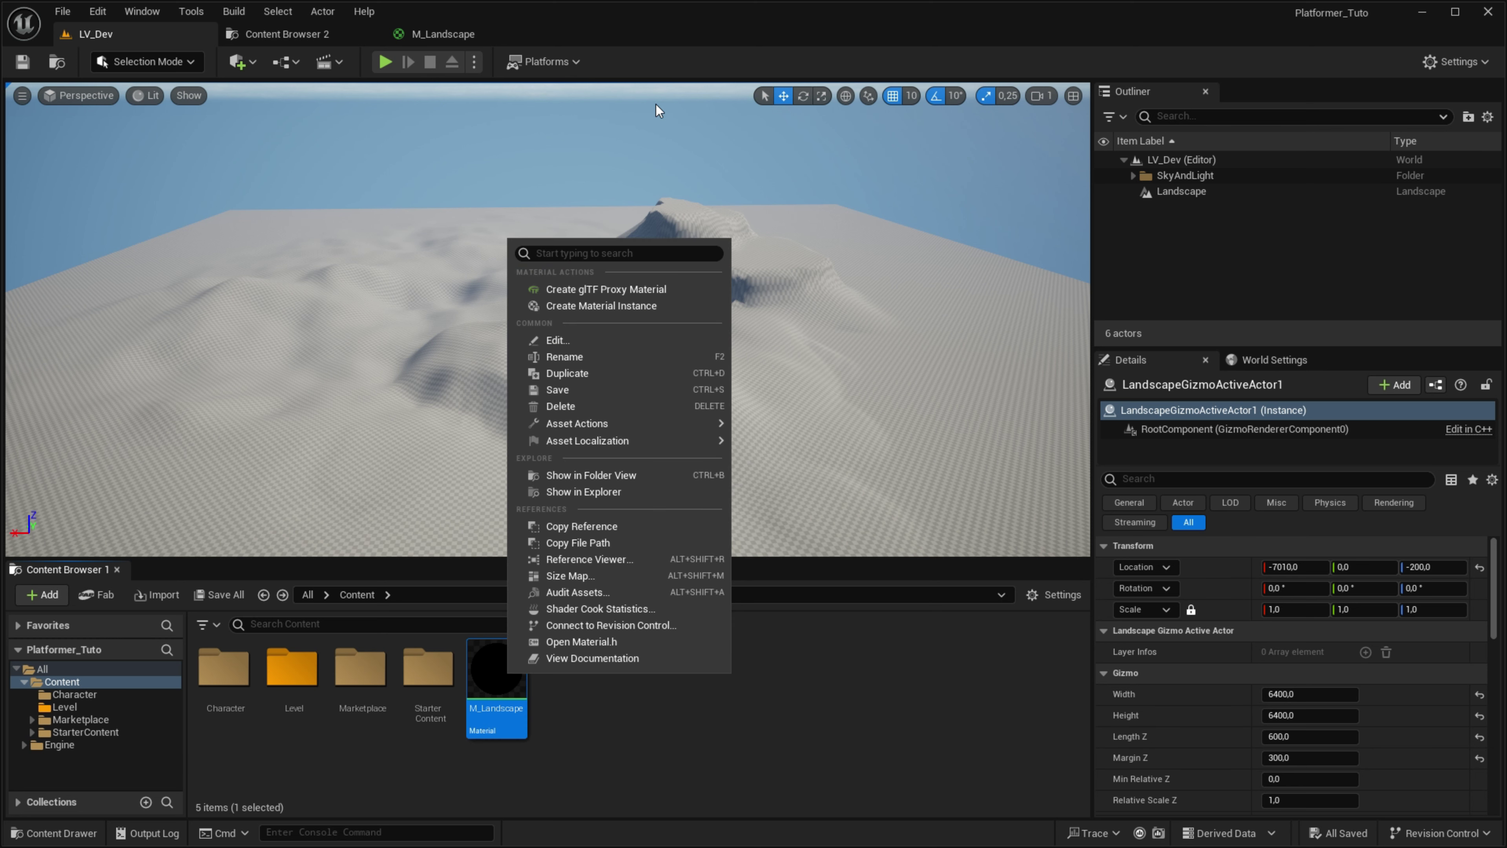
click(807, 417)
click(806, 415)
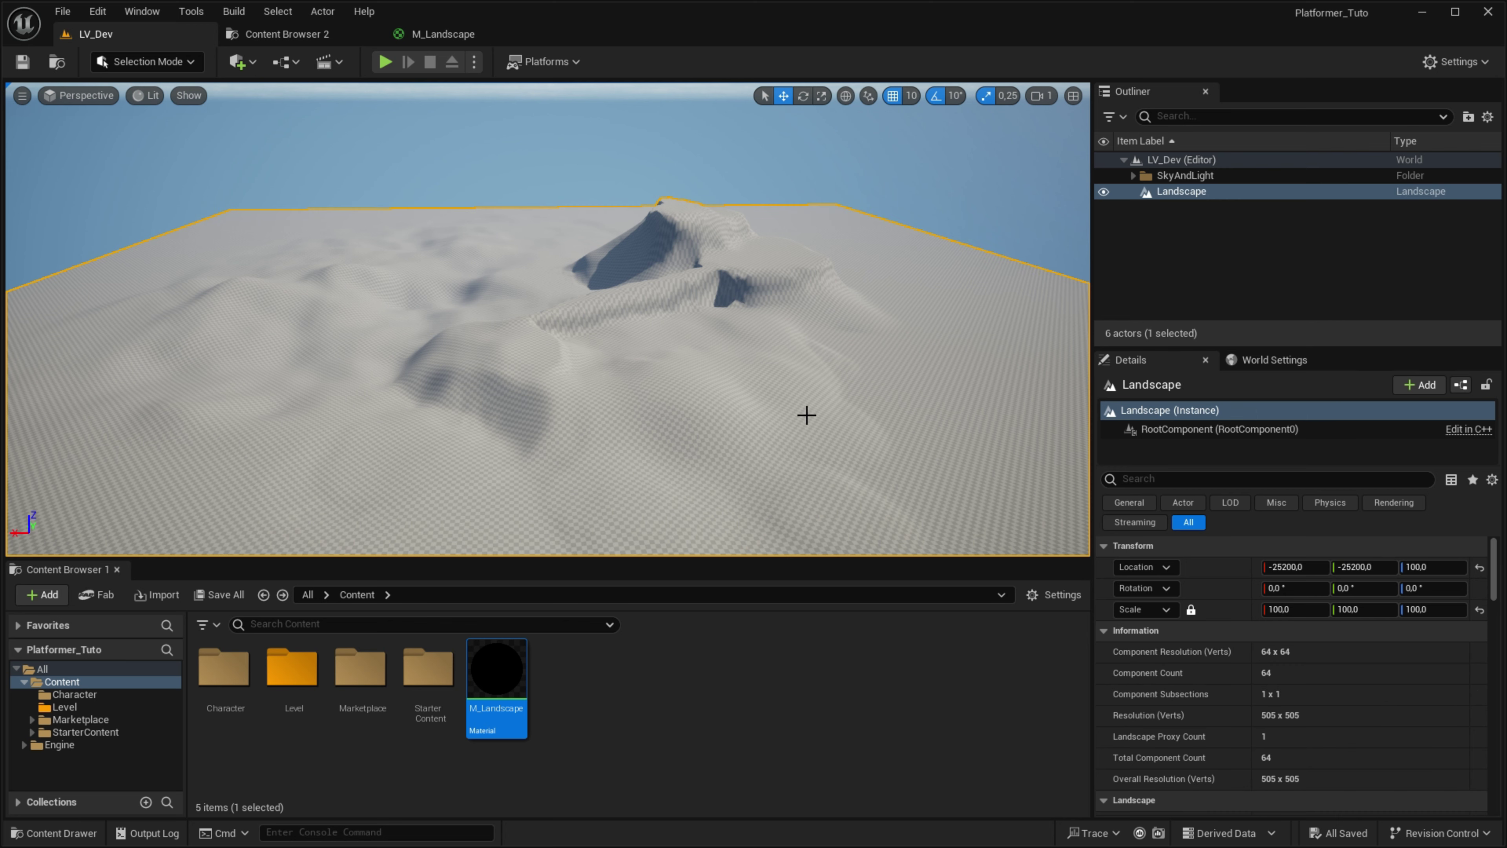
scroll(1154, 692, down, 5)
scroll(1154, 692, down, 2)
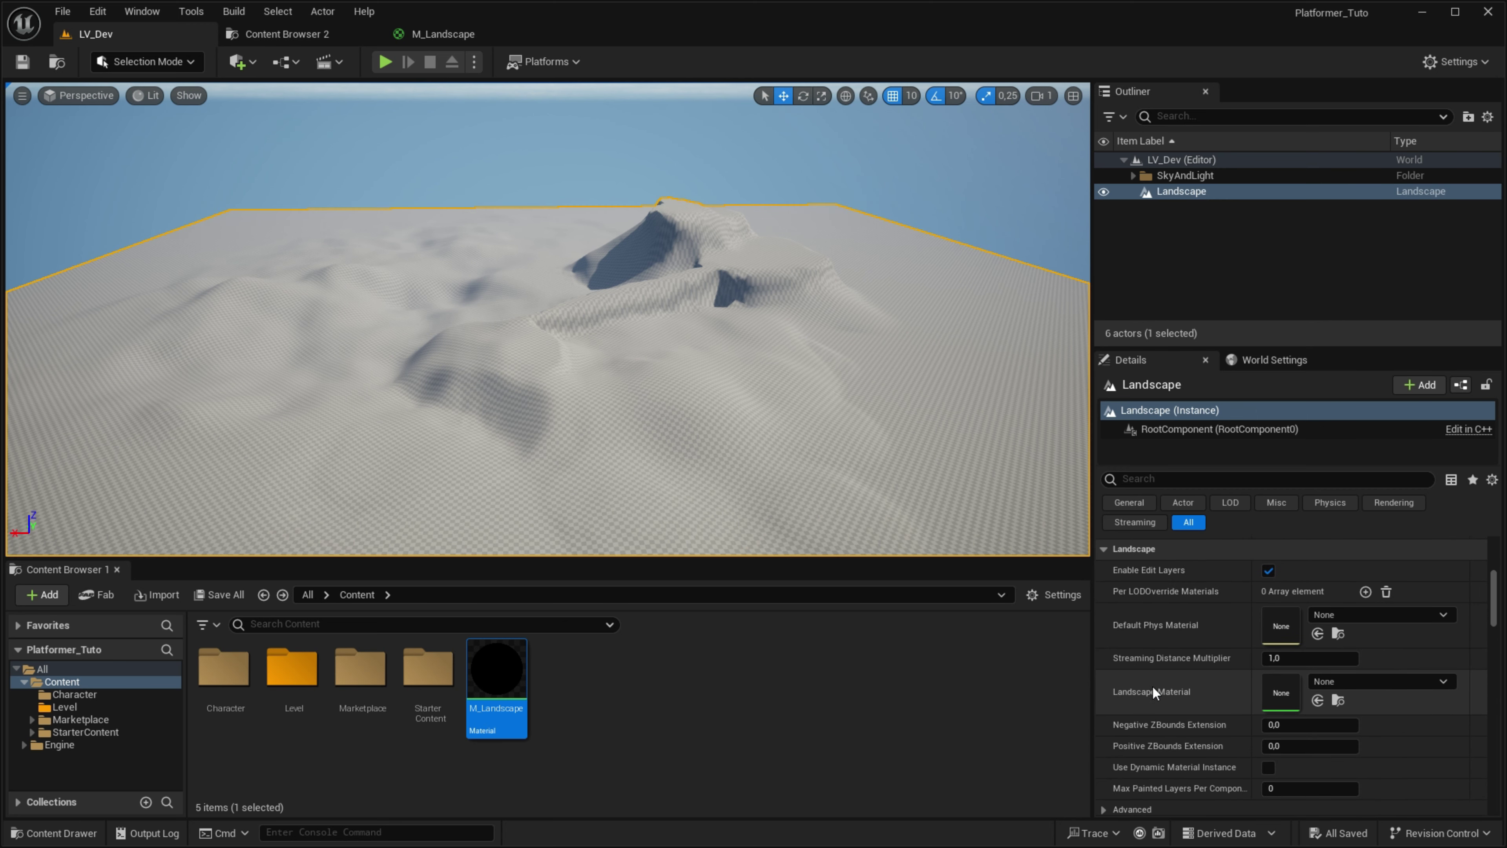
drag(497, 668, 1294, 689)
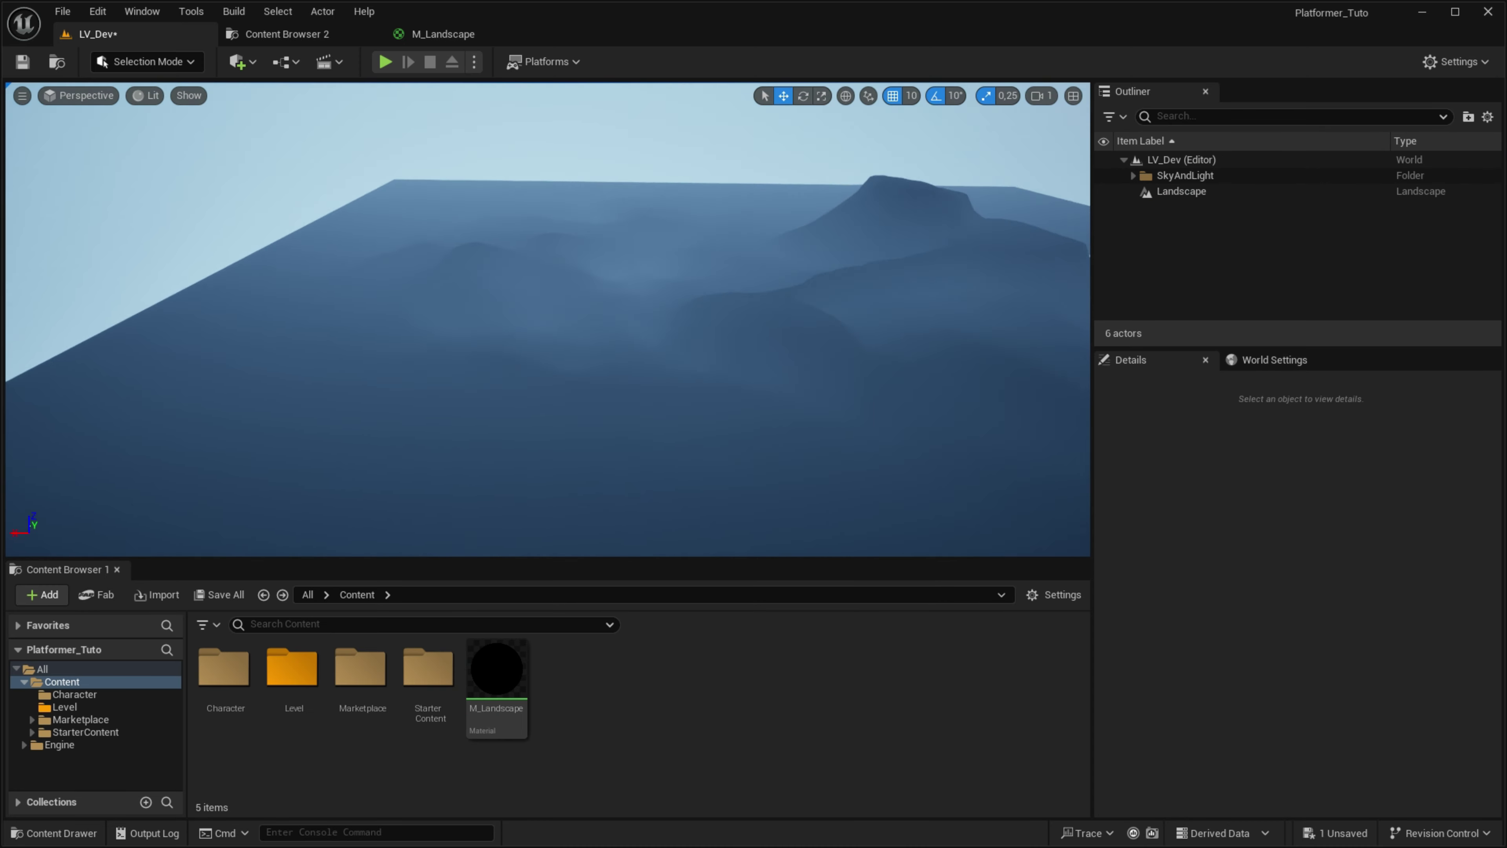
right_drag(371, 237, 371, 236)
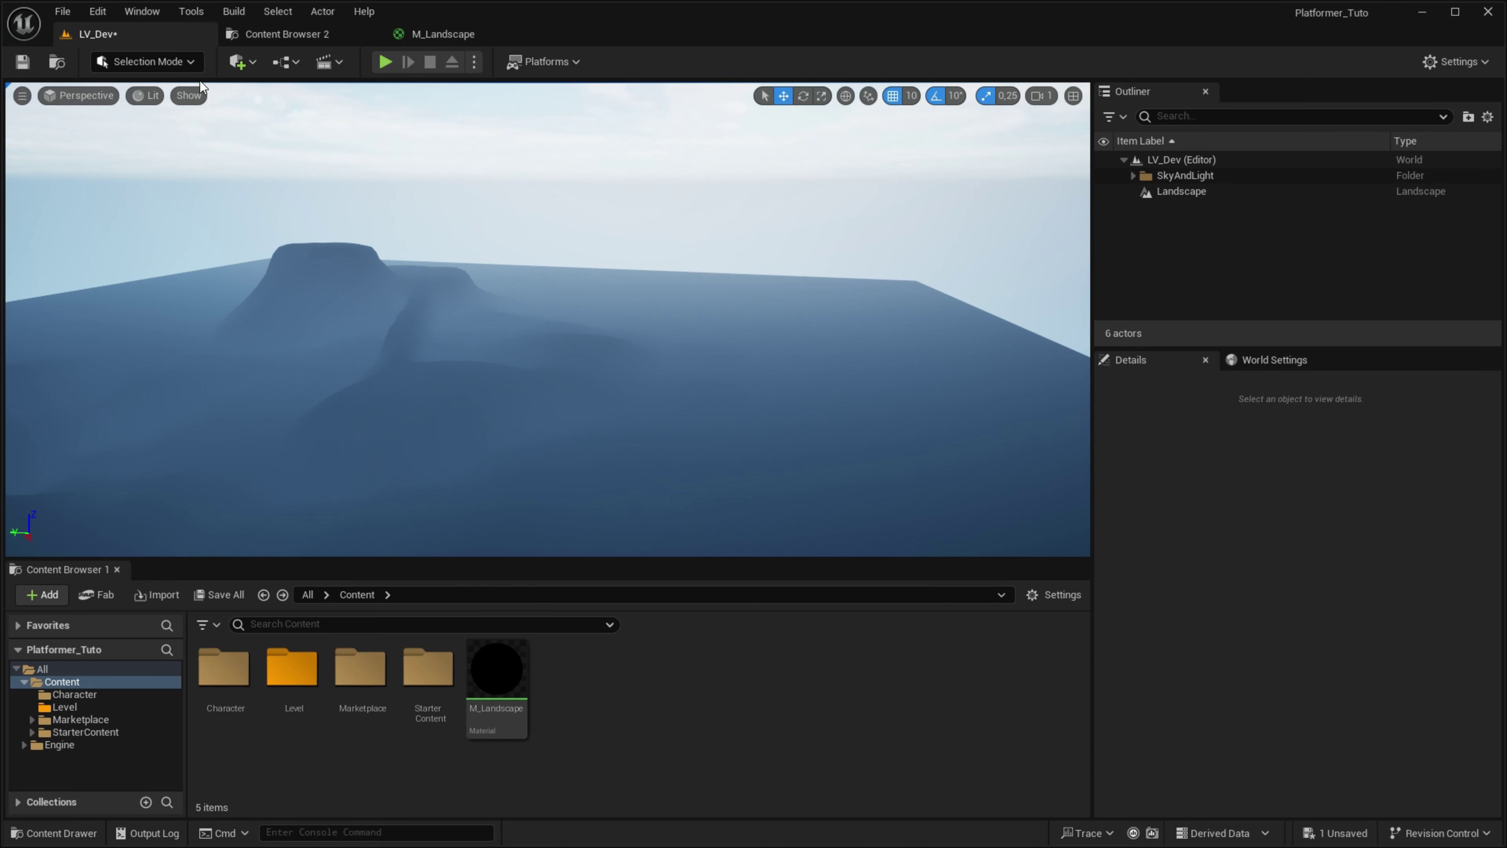
click(188, 61)
Step: Enter Landscape Mode's Paint tools and check the Grass, Dirt and Rock target layers
click(152, 104)
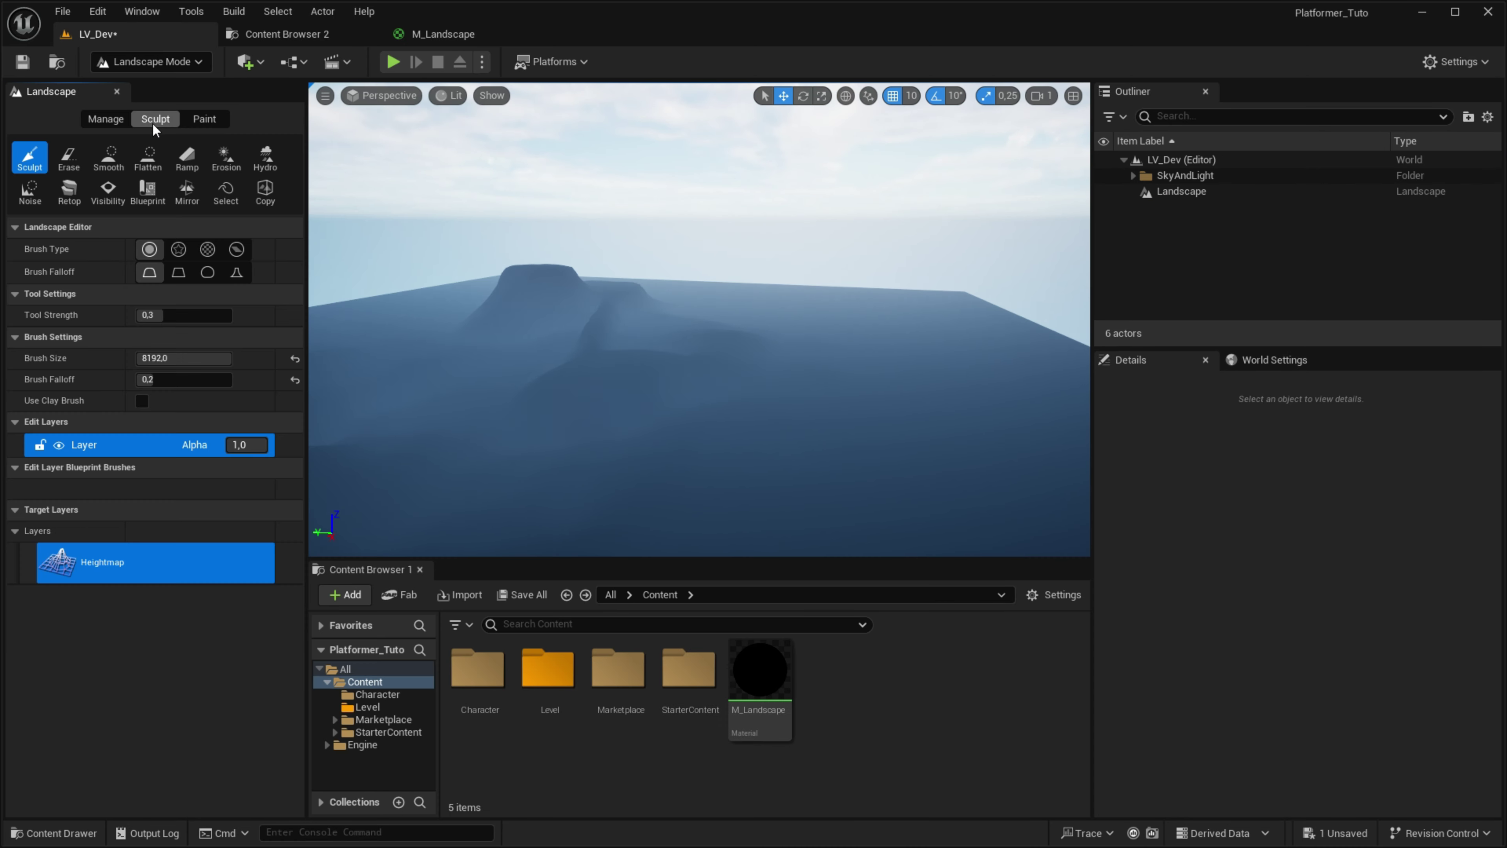
click(214, 117)
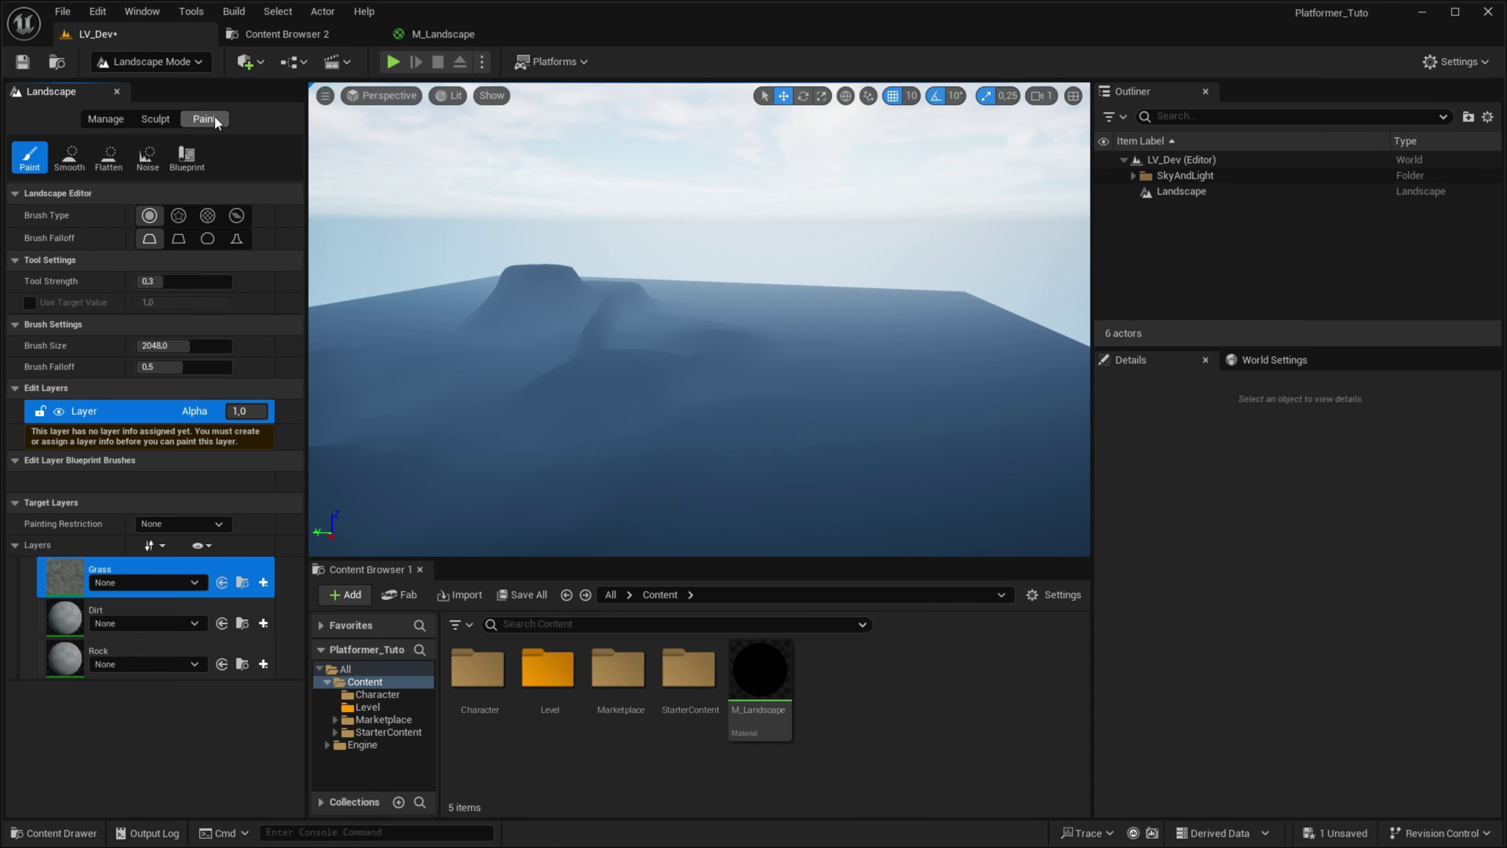
click(63, 625)
click(63, 667)
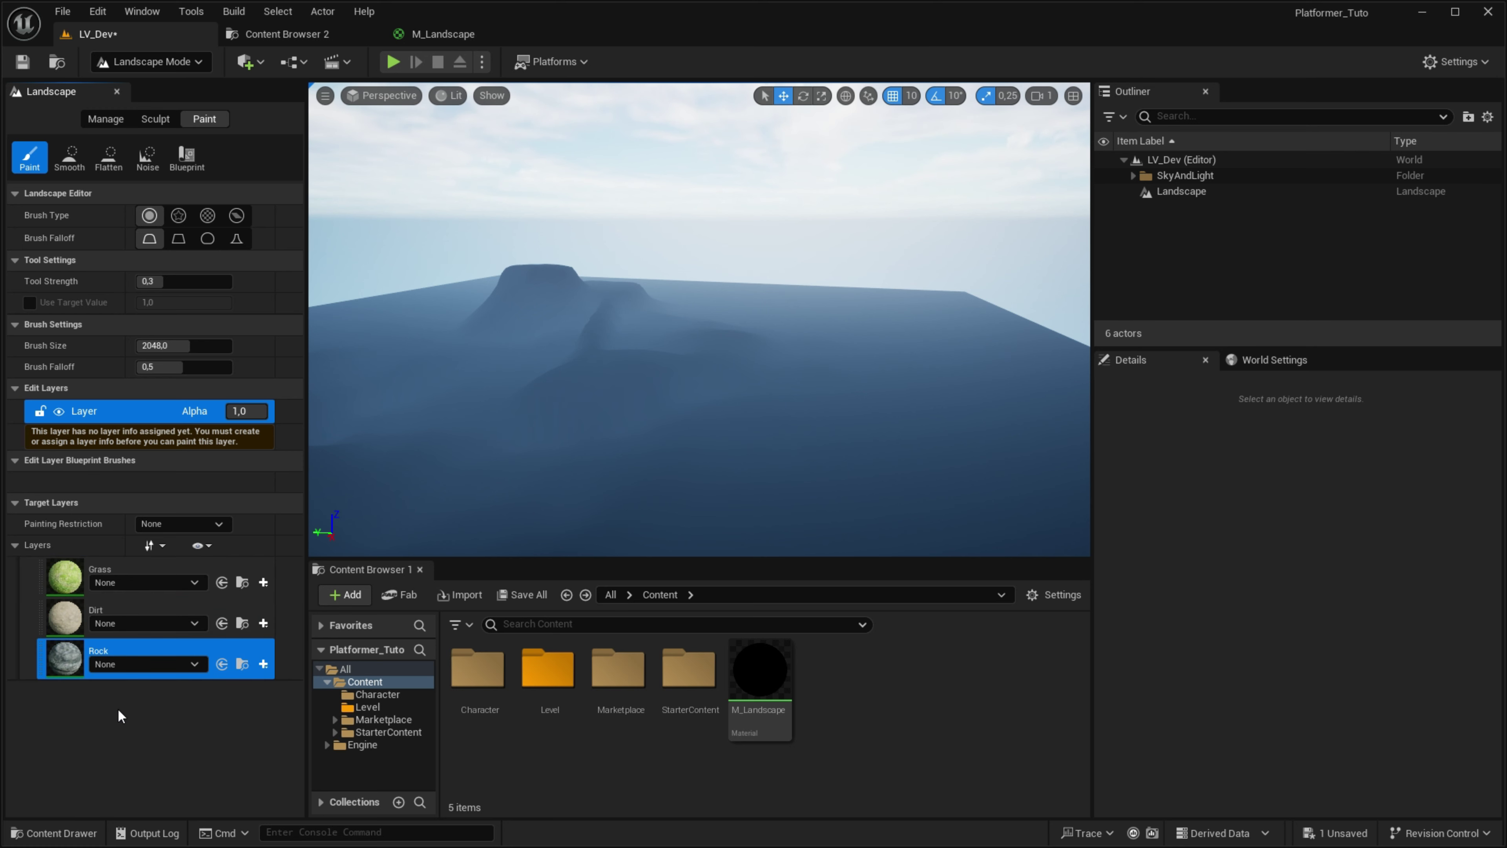
click(157, 582)
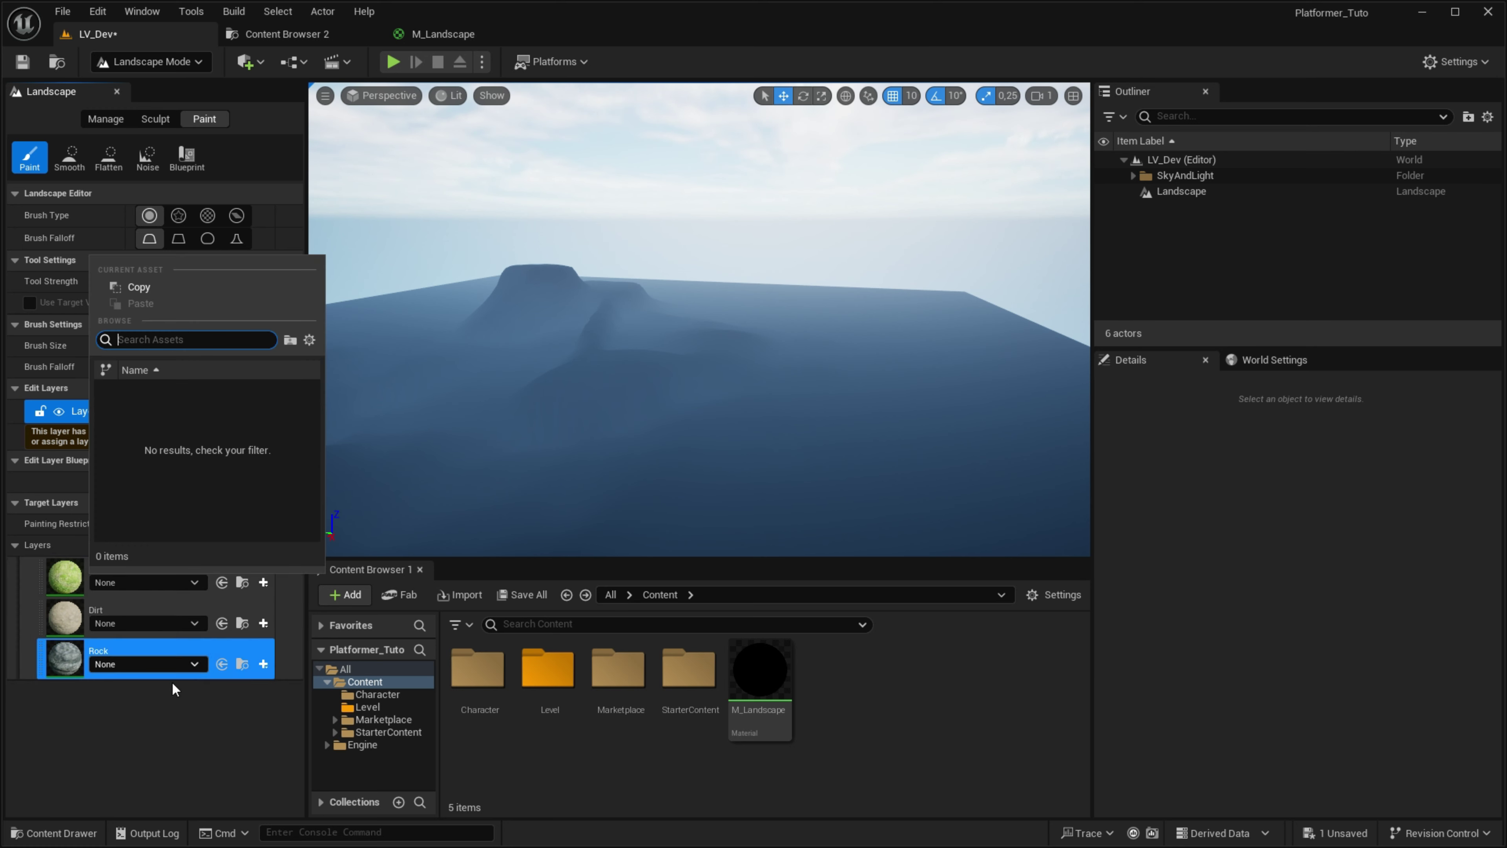
key(Escape)
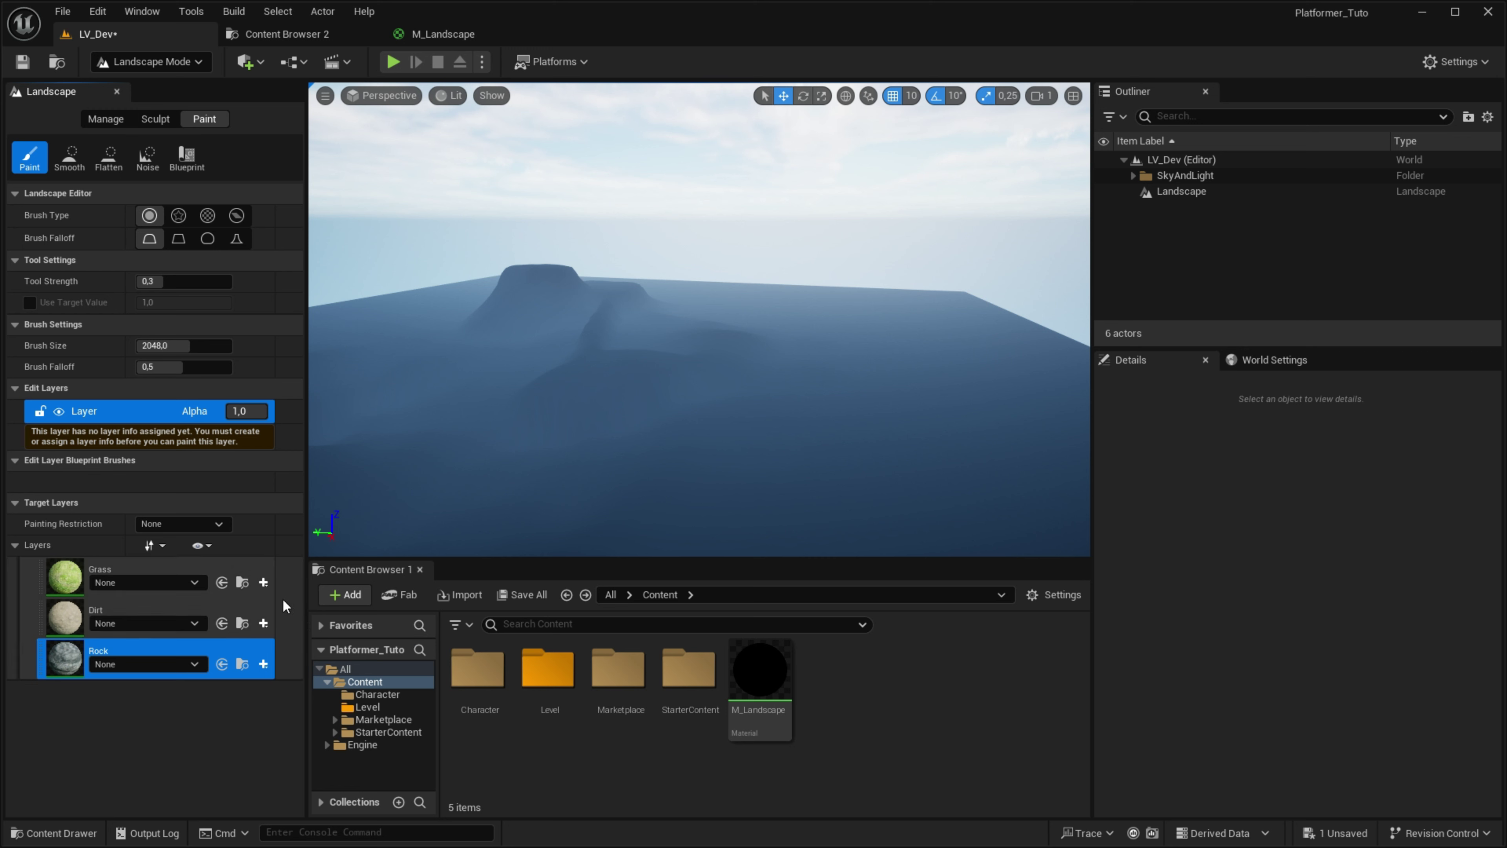
Step: Create weight-blended Grass, Dirt and Rock layer info assets saved in the Content folder
click(266, 584)
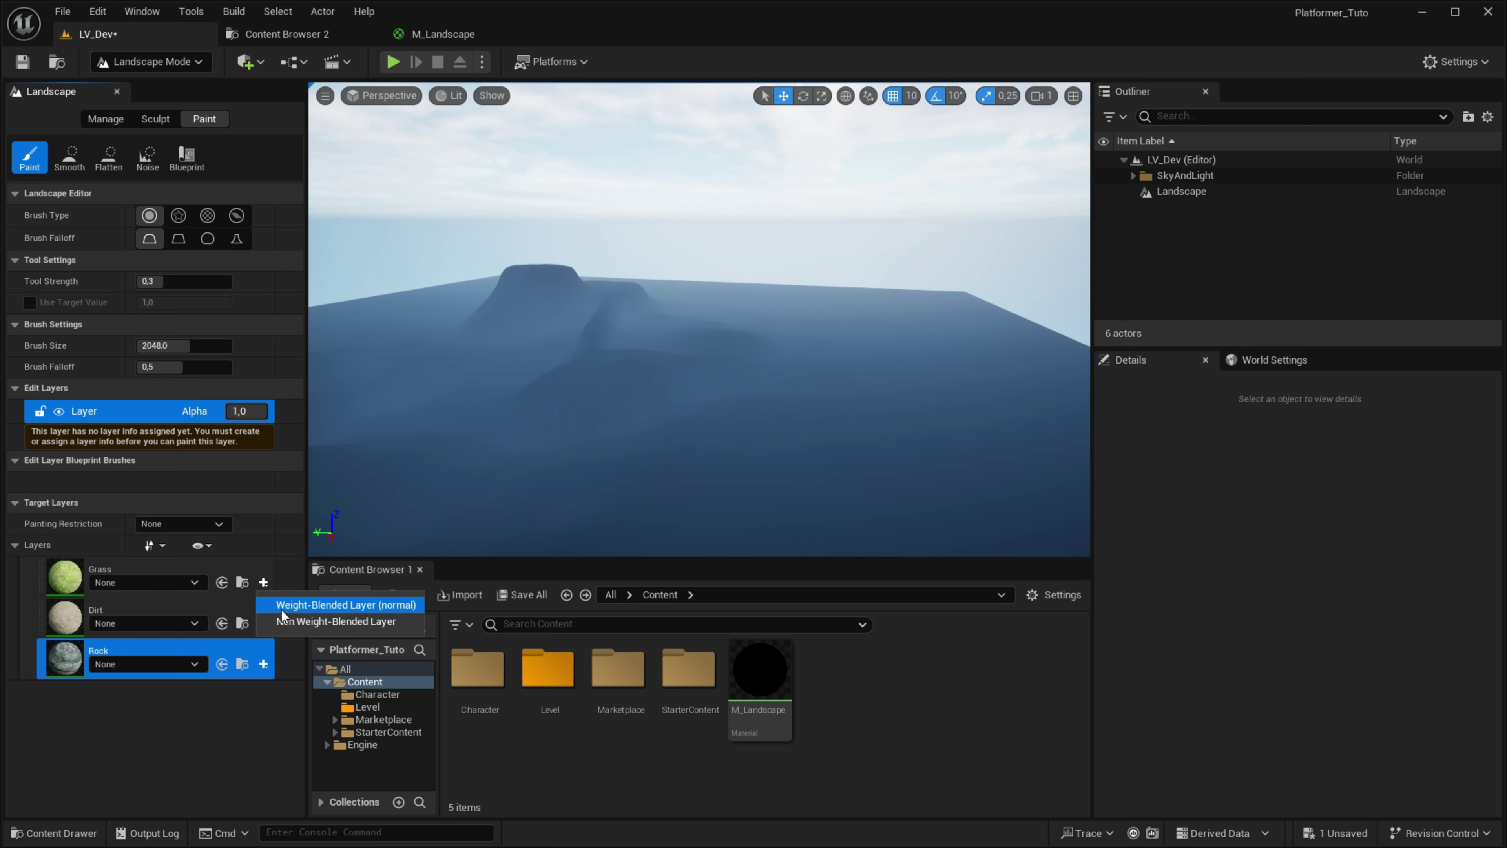
click(352, 609)
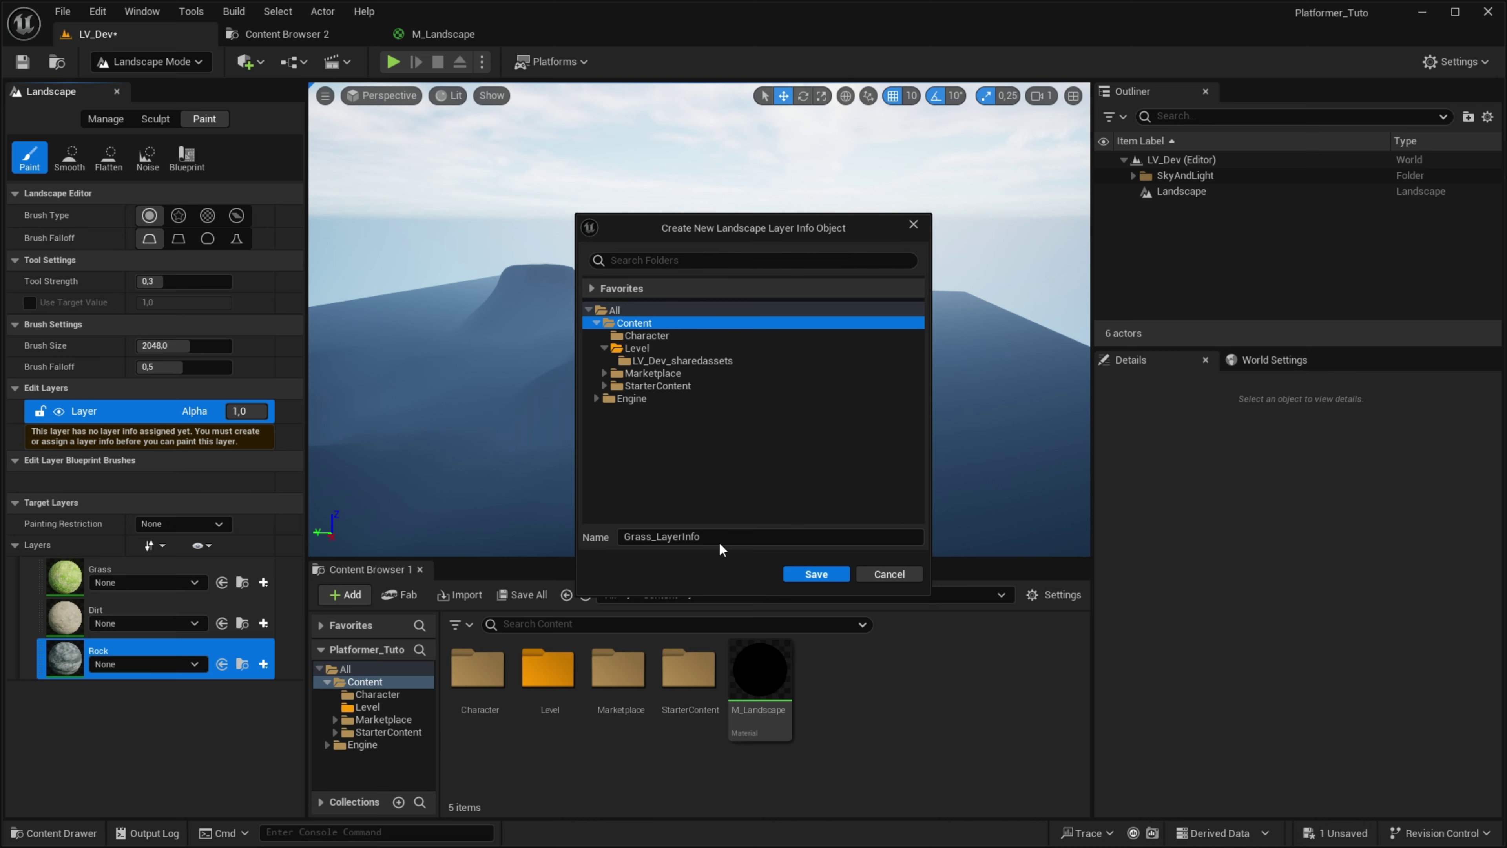
click(831, 572)
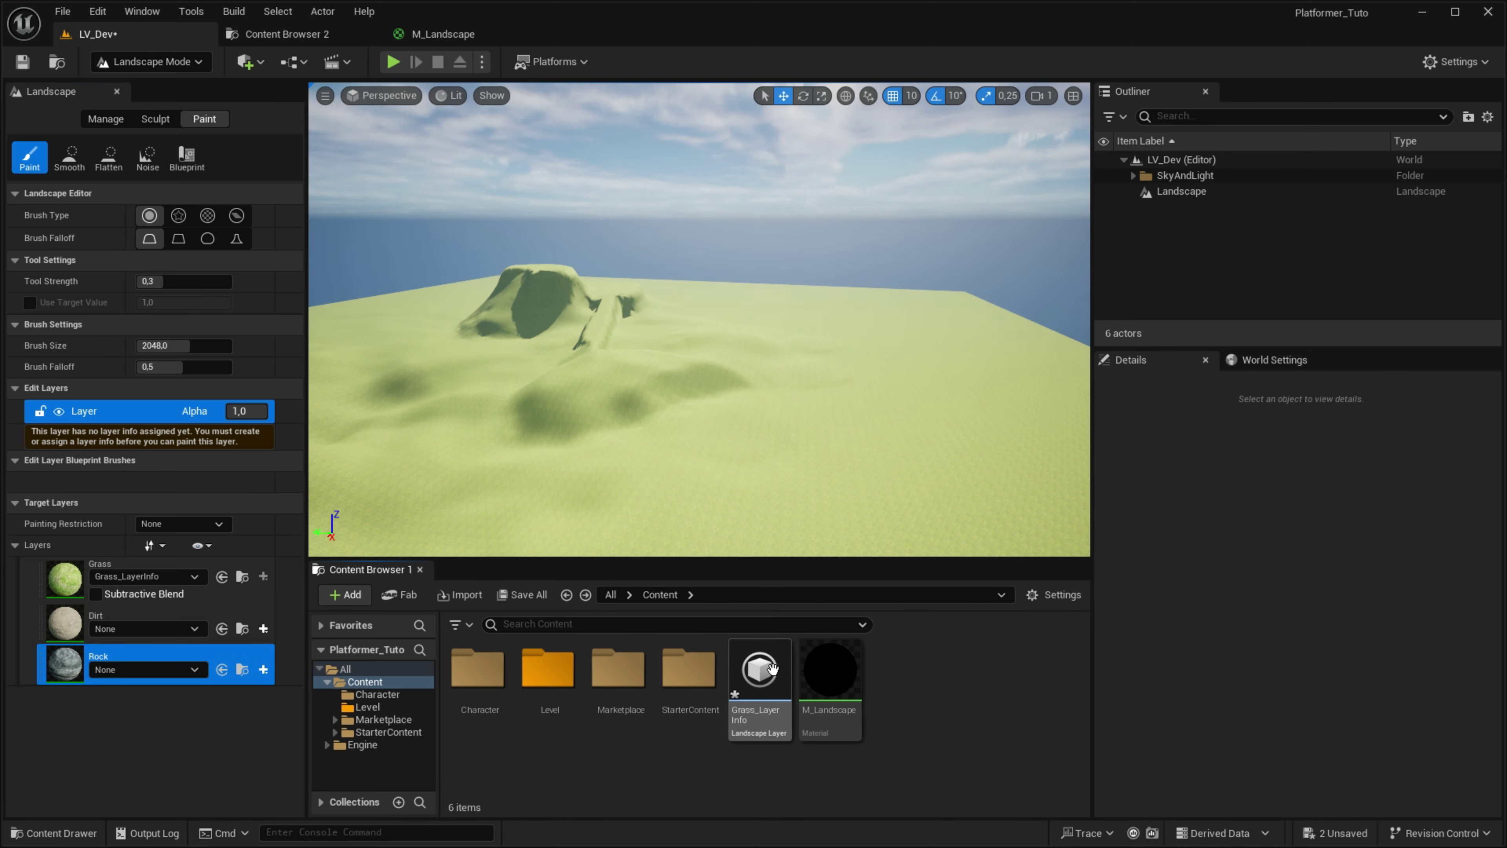
right_drag(726, 522, 656, 377)
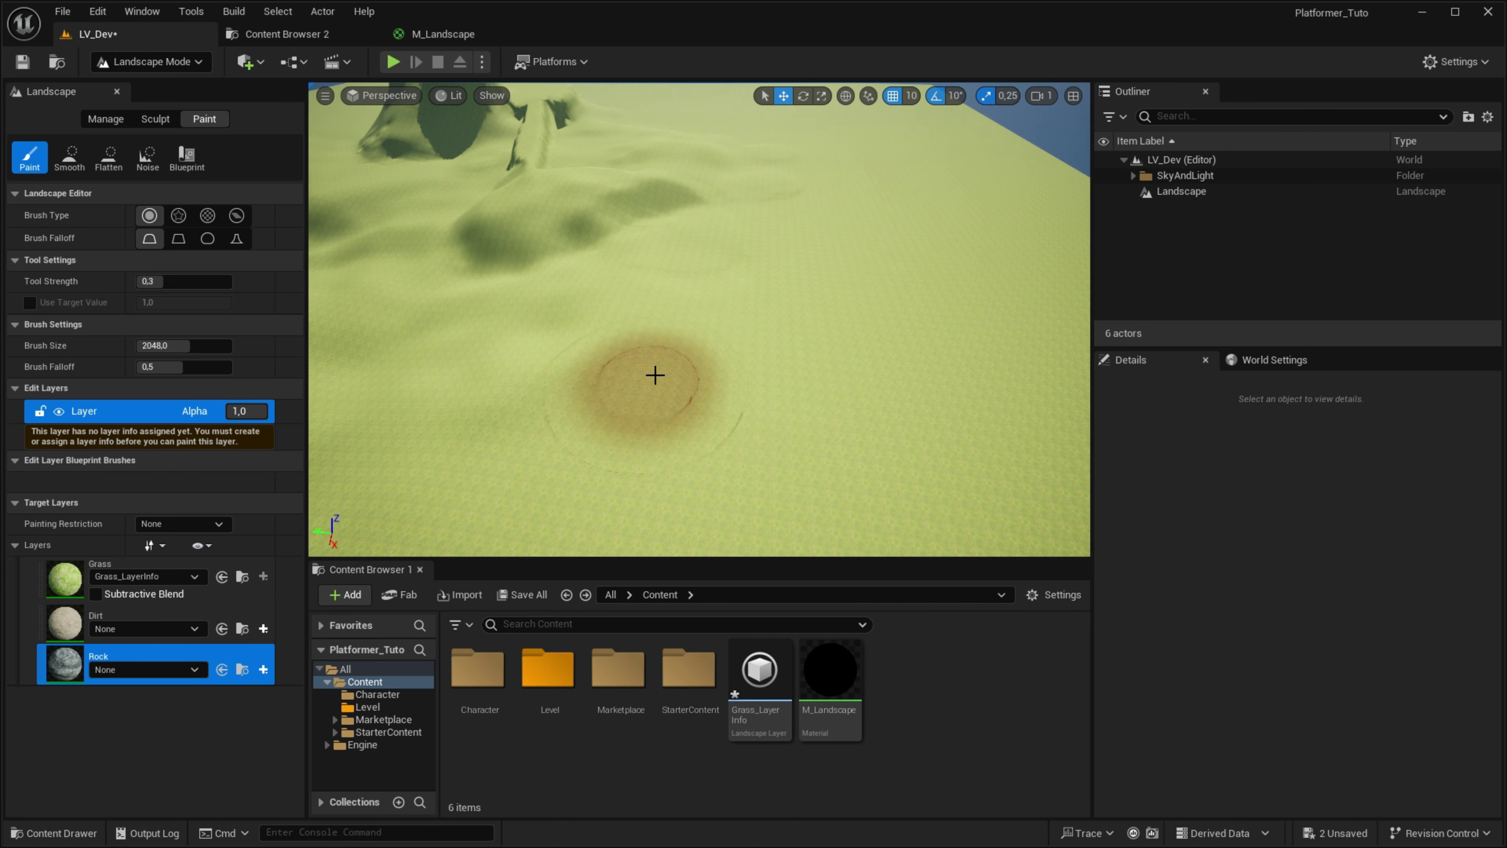
click(263, 628)
click(276, 649)
click(635, 323)
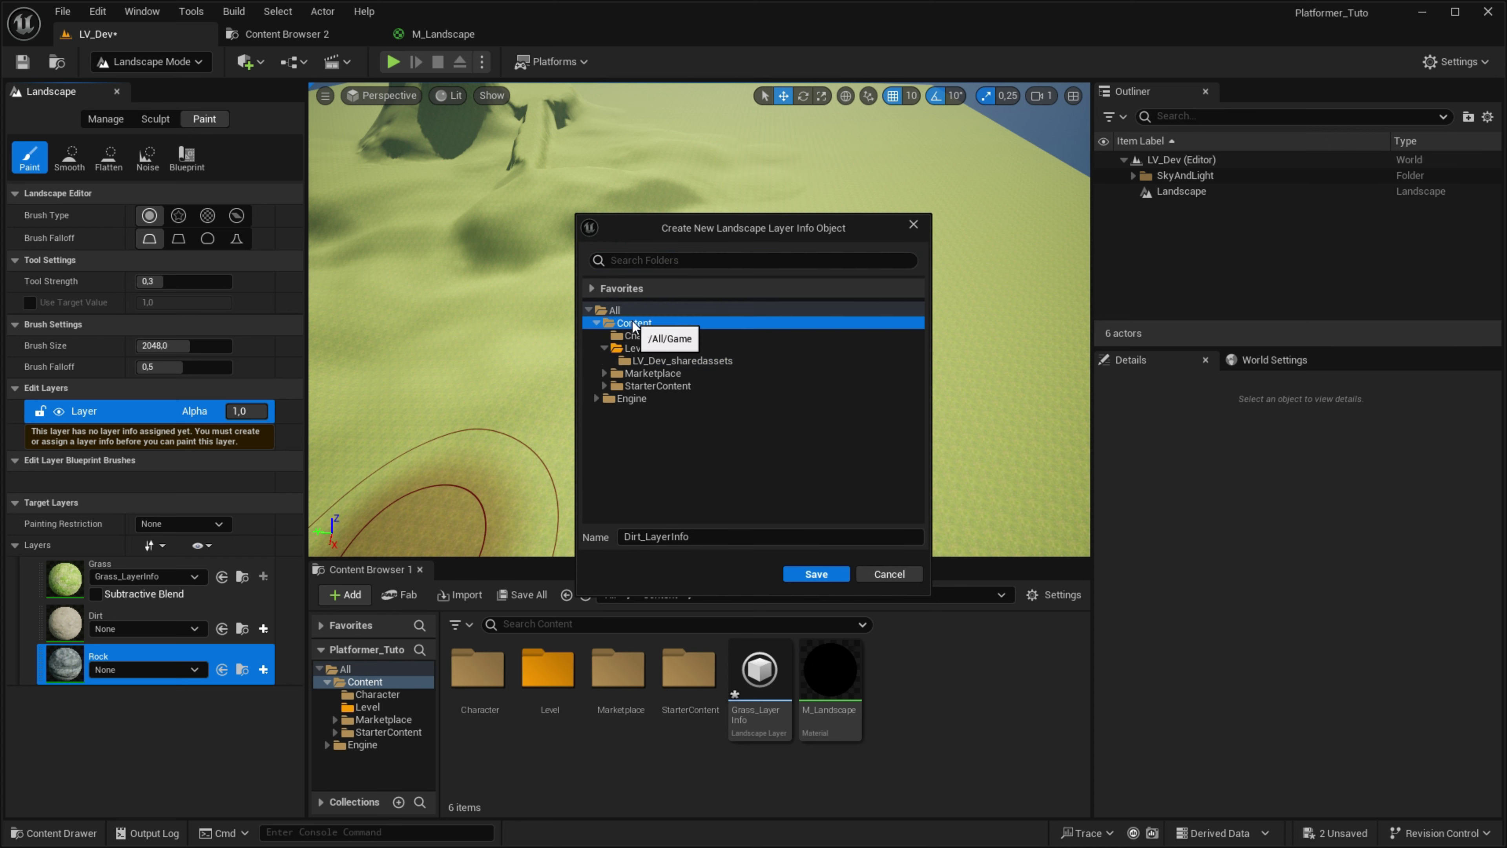
click(816, 572)
click(263, 675)
click(279, 695)
click(635, 323)
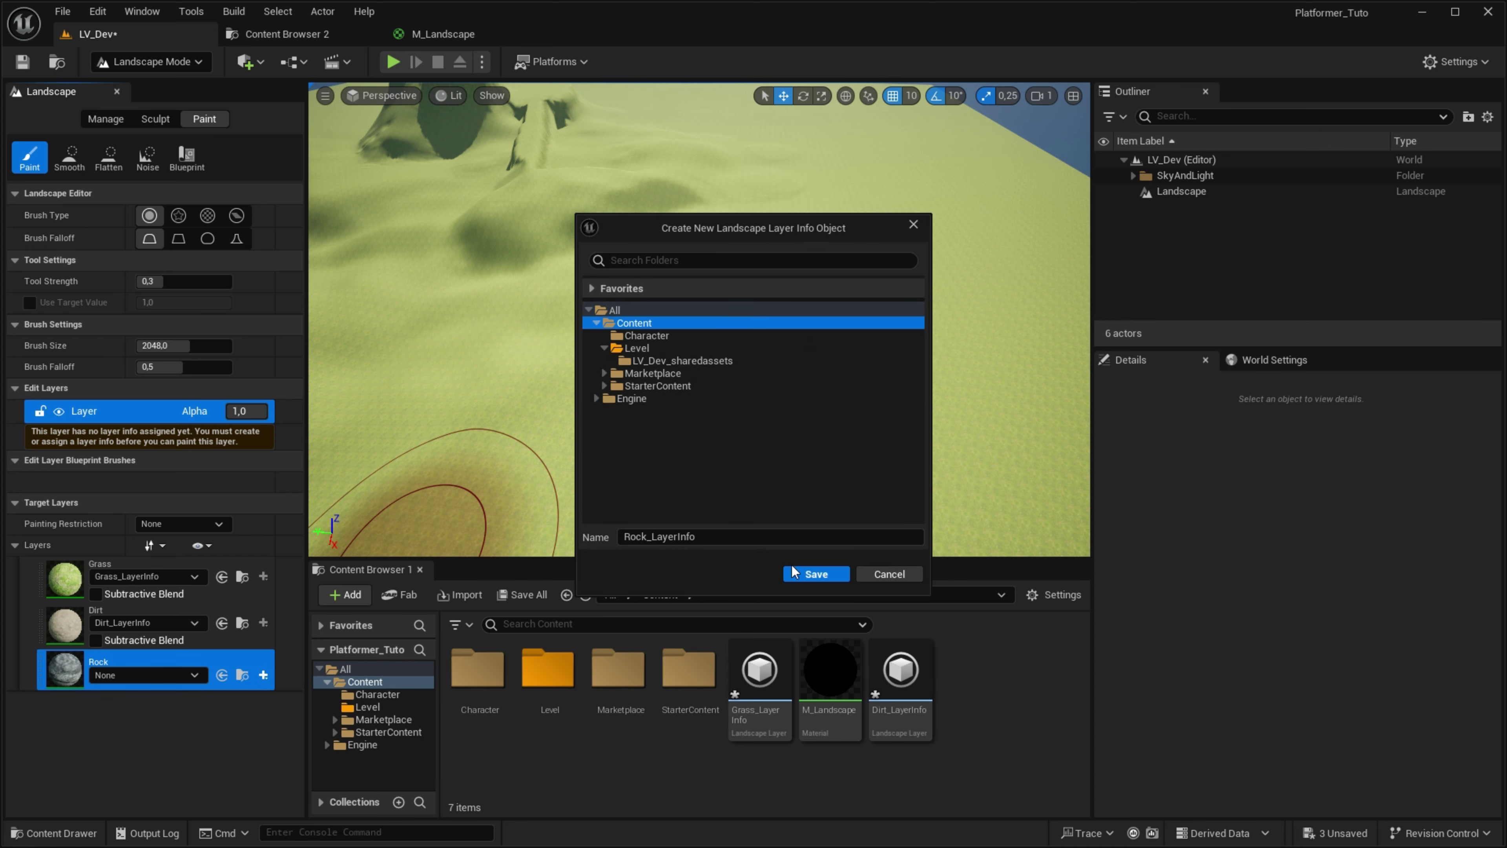
click(815, 572)
Step: Save all unsaved assets and the level
click(522, 594)
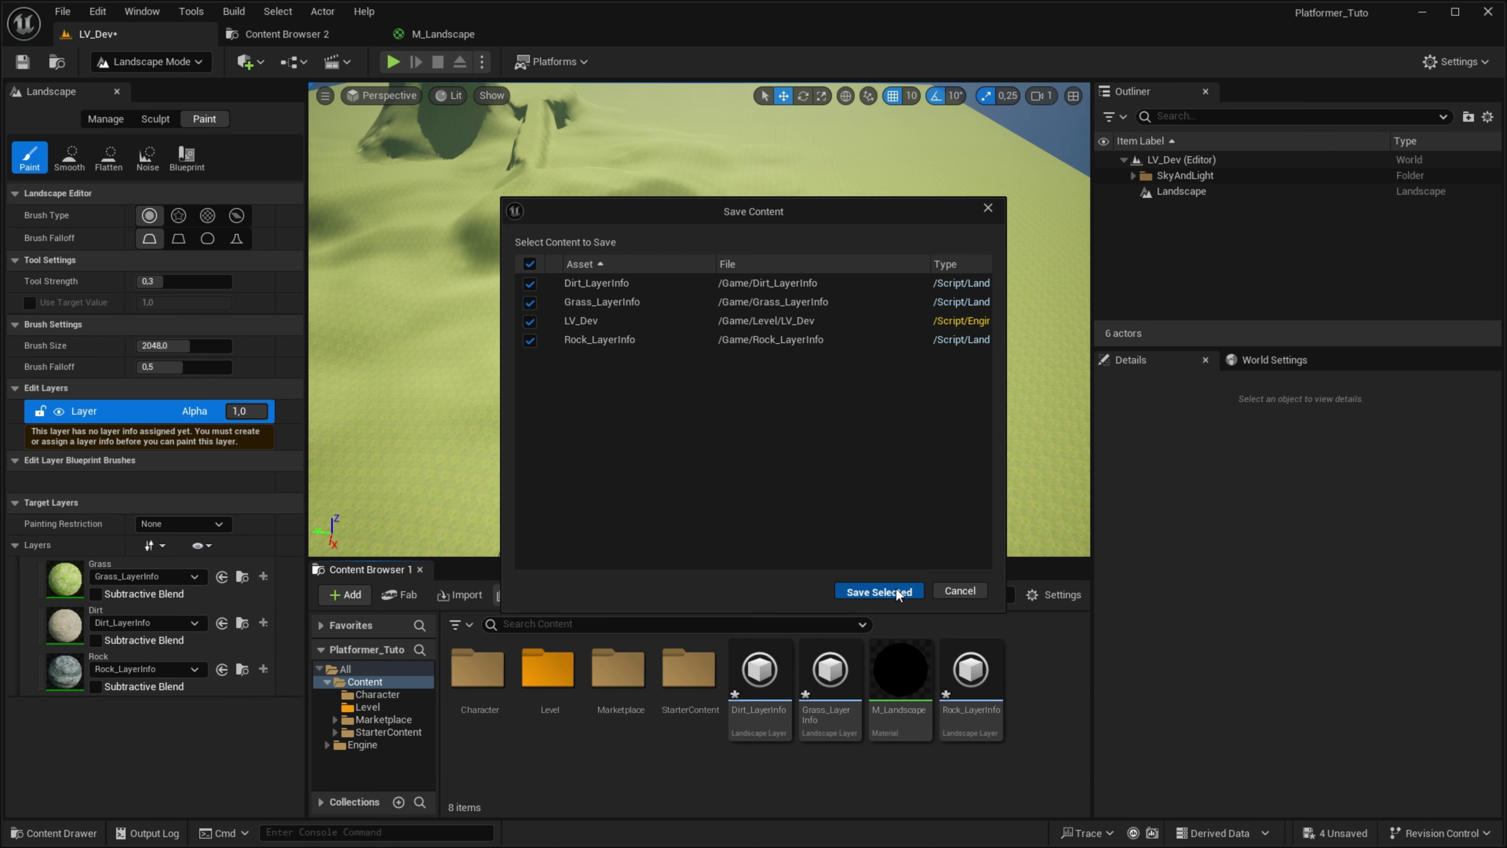
click(787, 593)
scroll(845, 507, down, 3)
scroll(808, 438, up, 3)
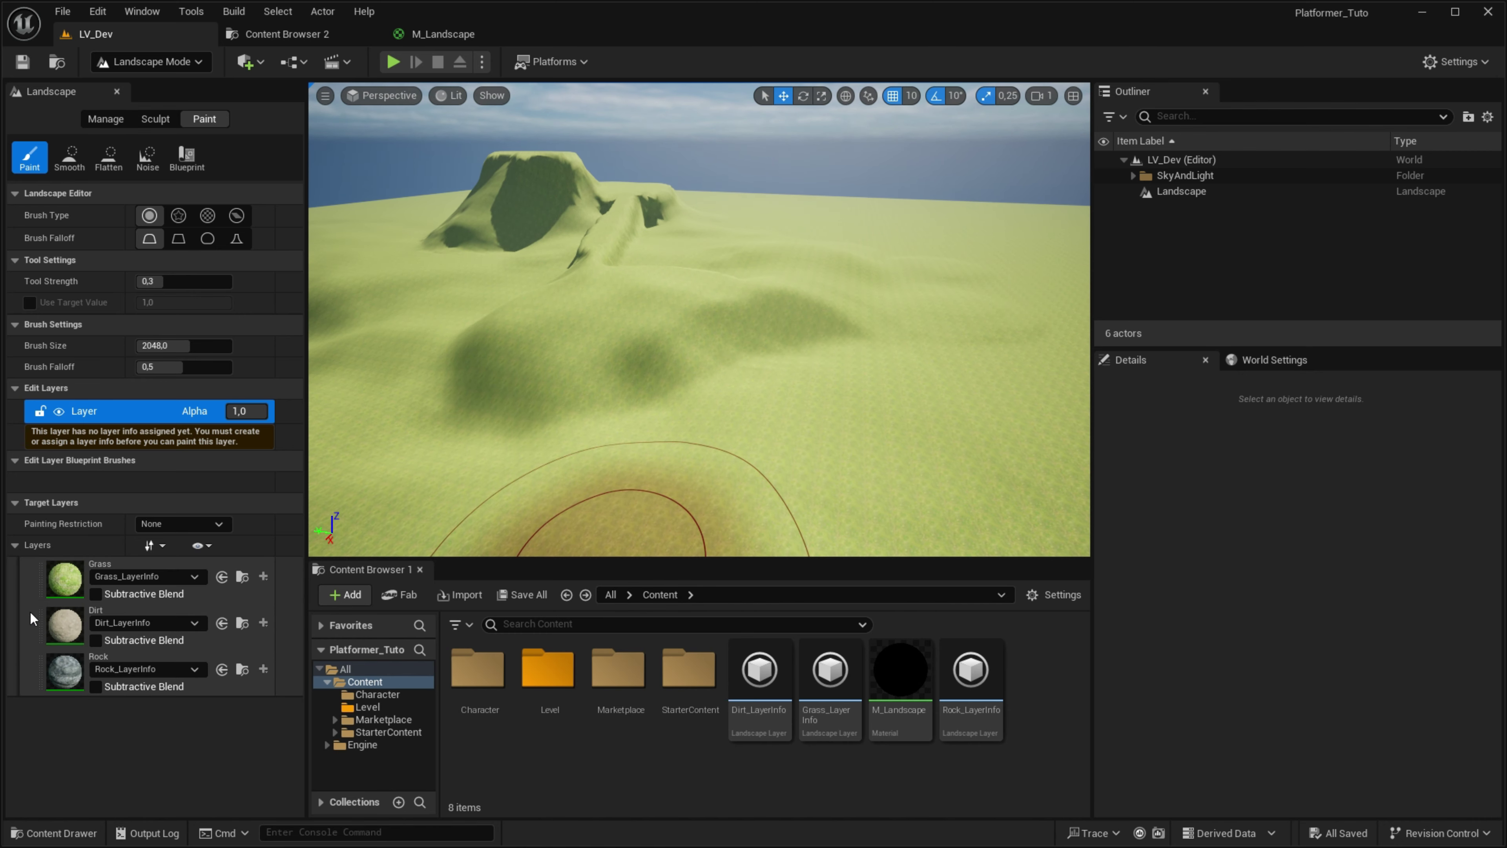
scroll(700, 358, up, 2)
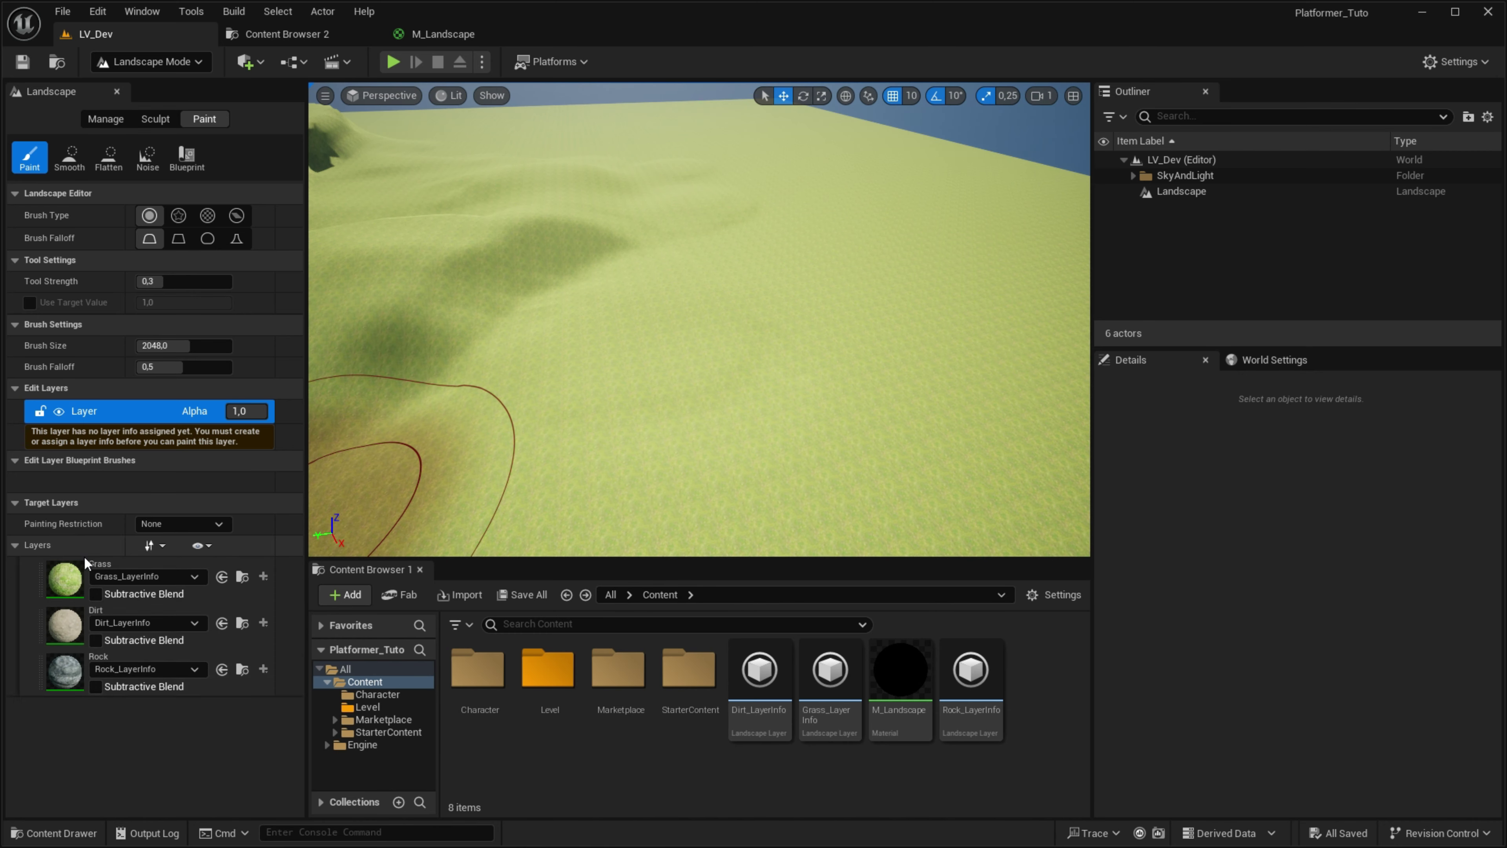
Step: Select the Dirt layer and set the brush size to 750 with 0.2 falloff
click(66, 627)
text(1)
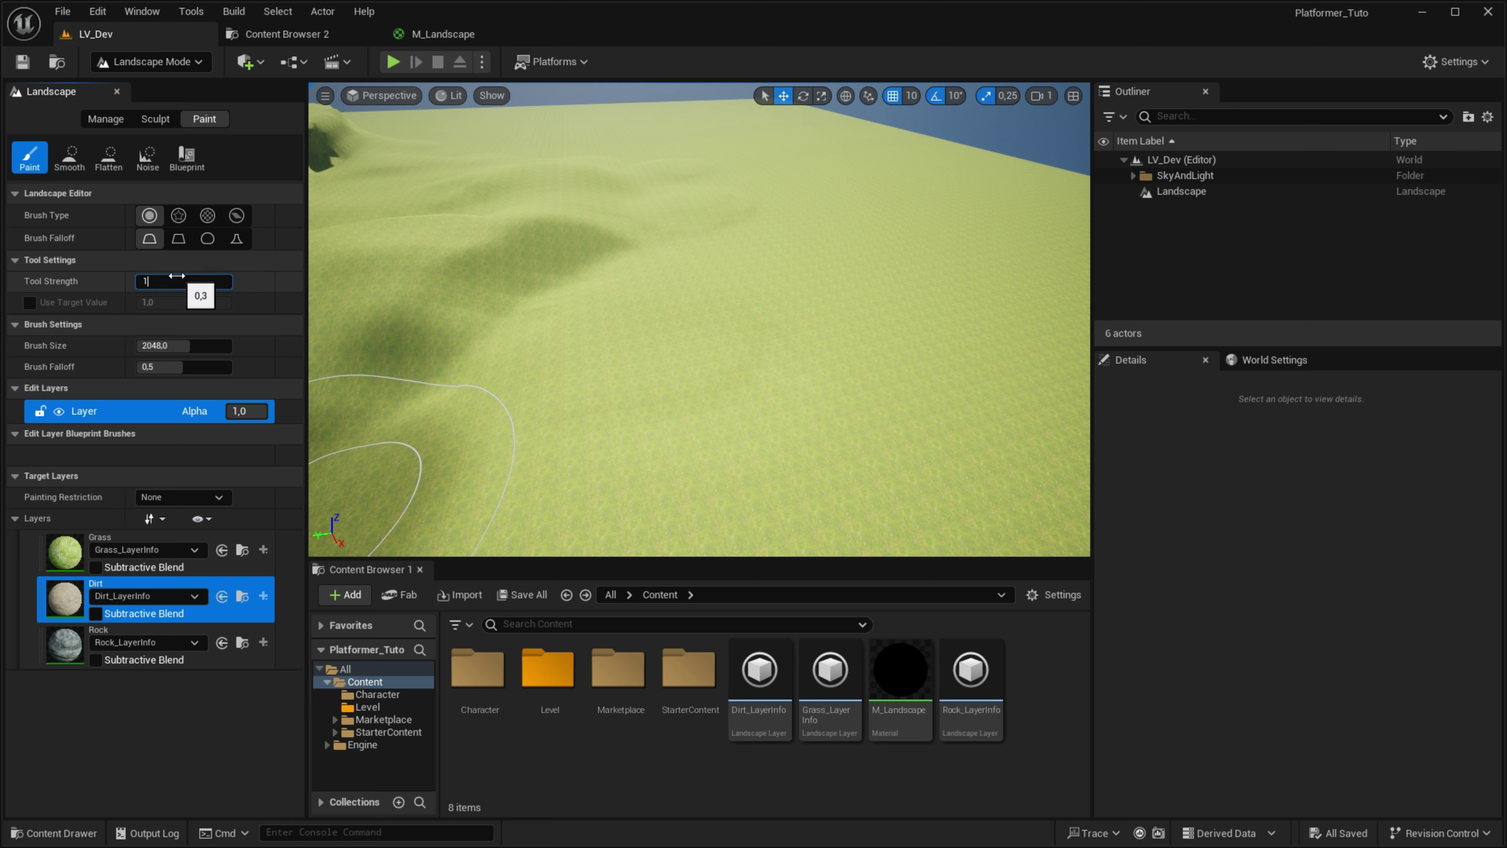
click(178, 345)
text(75)
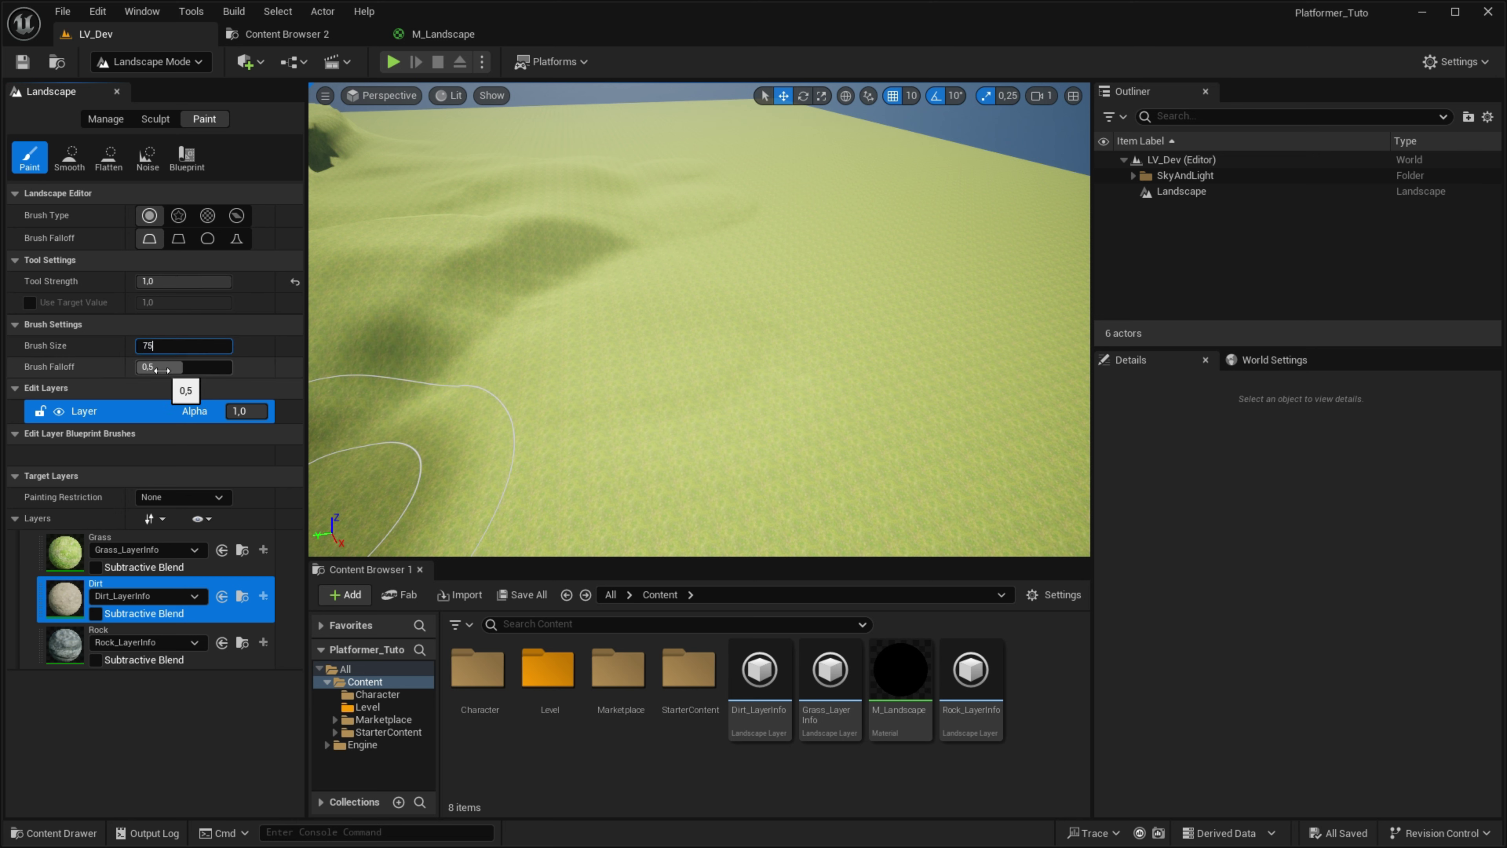
text(0)
key(Return)
text(0.2)
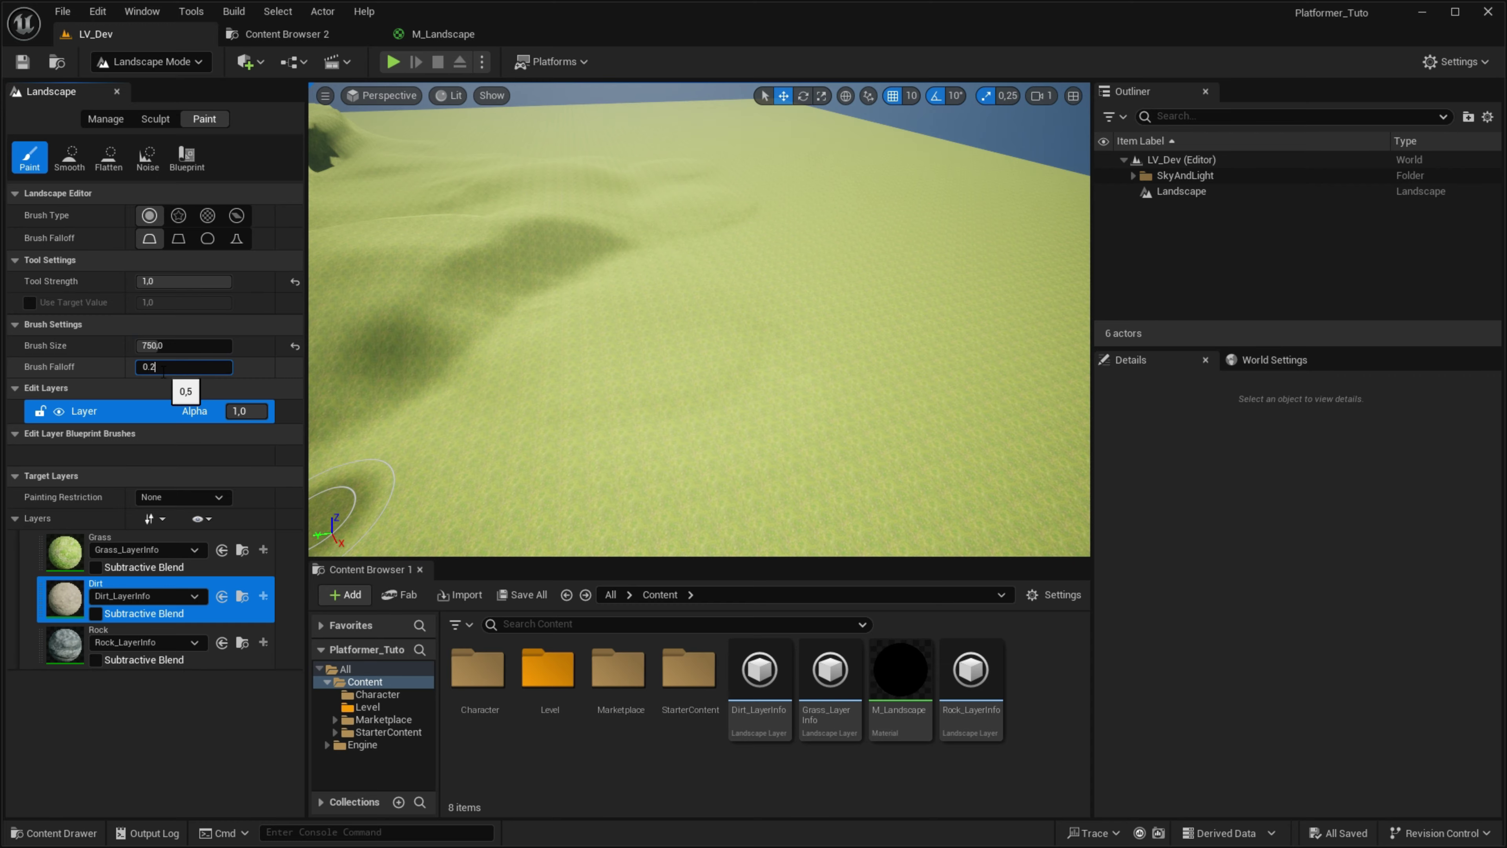
key(Return)
key(F11)
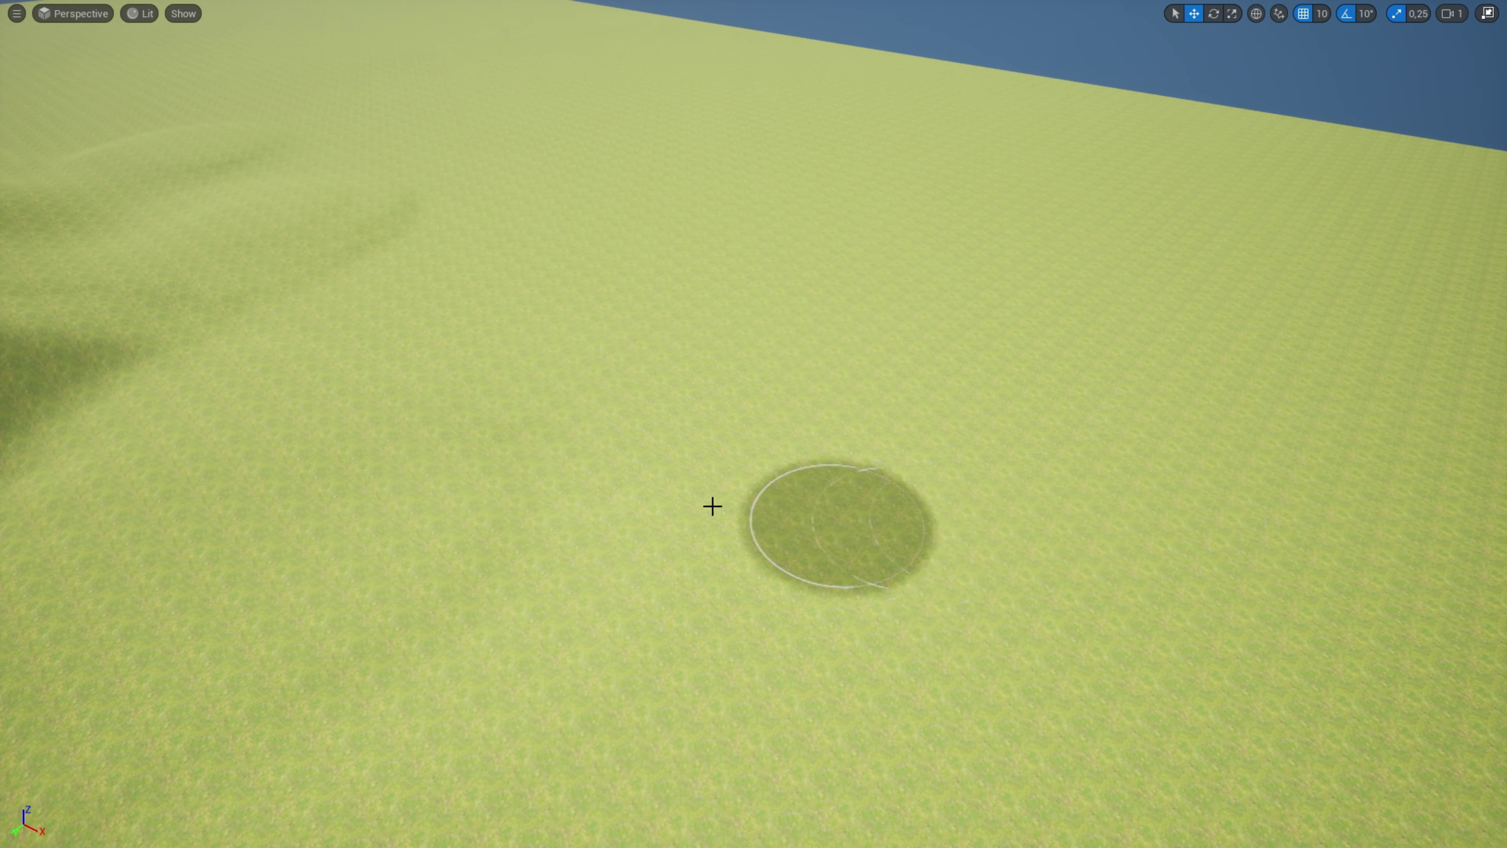
right_drag(703, 471, 635, 404)
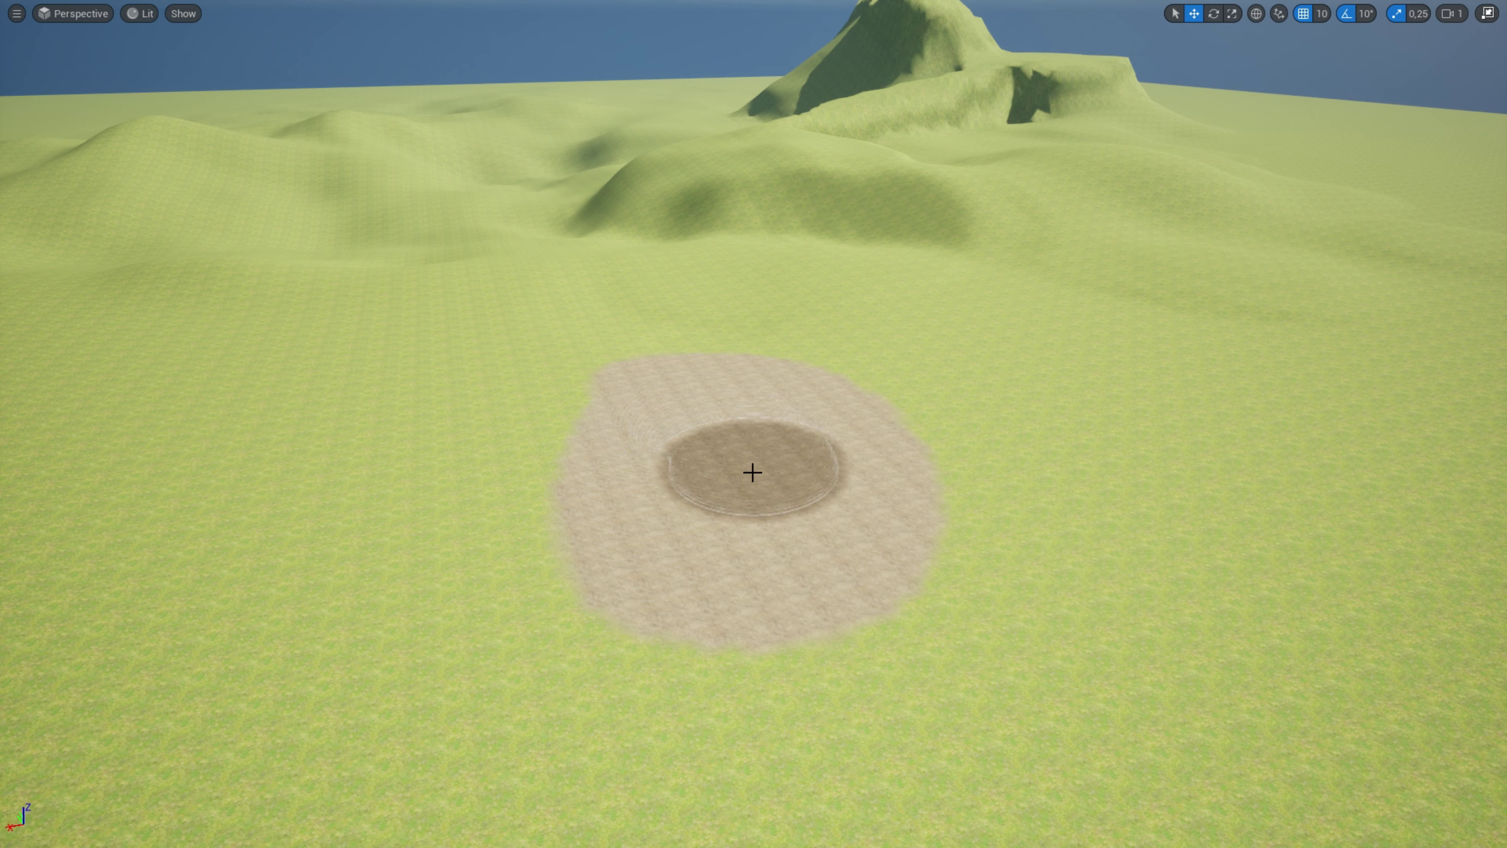
key(F11)
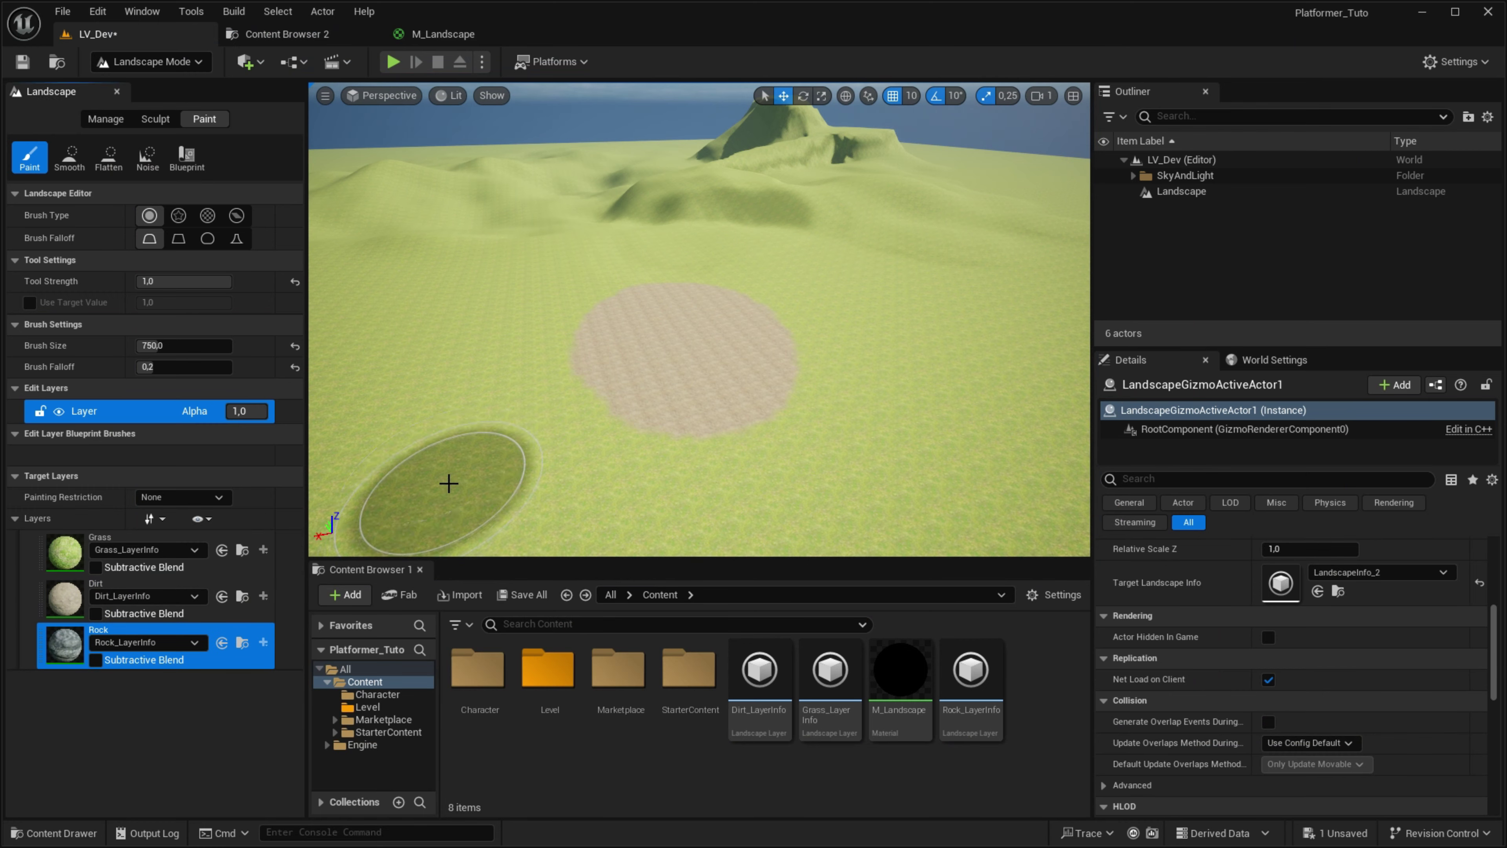
Step: Paint rock patches on the grass and a long rock stroke leftward across it
drag(542, 482, 556, 455)
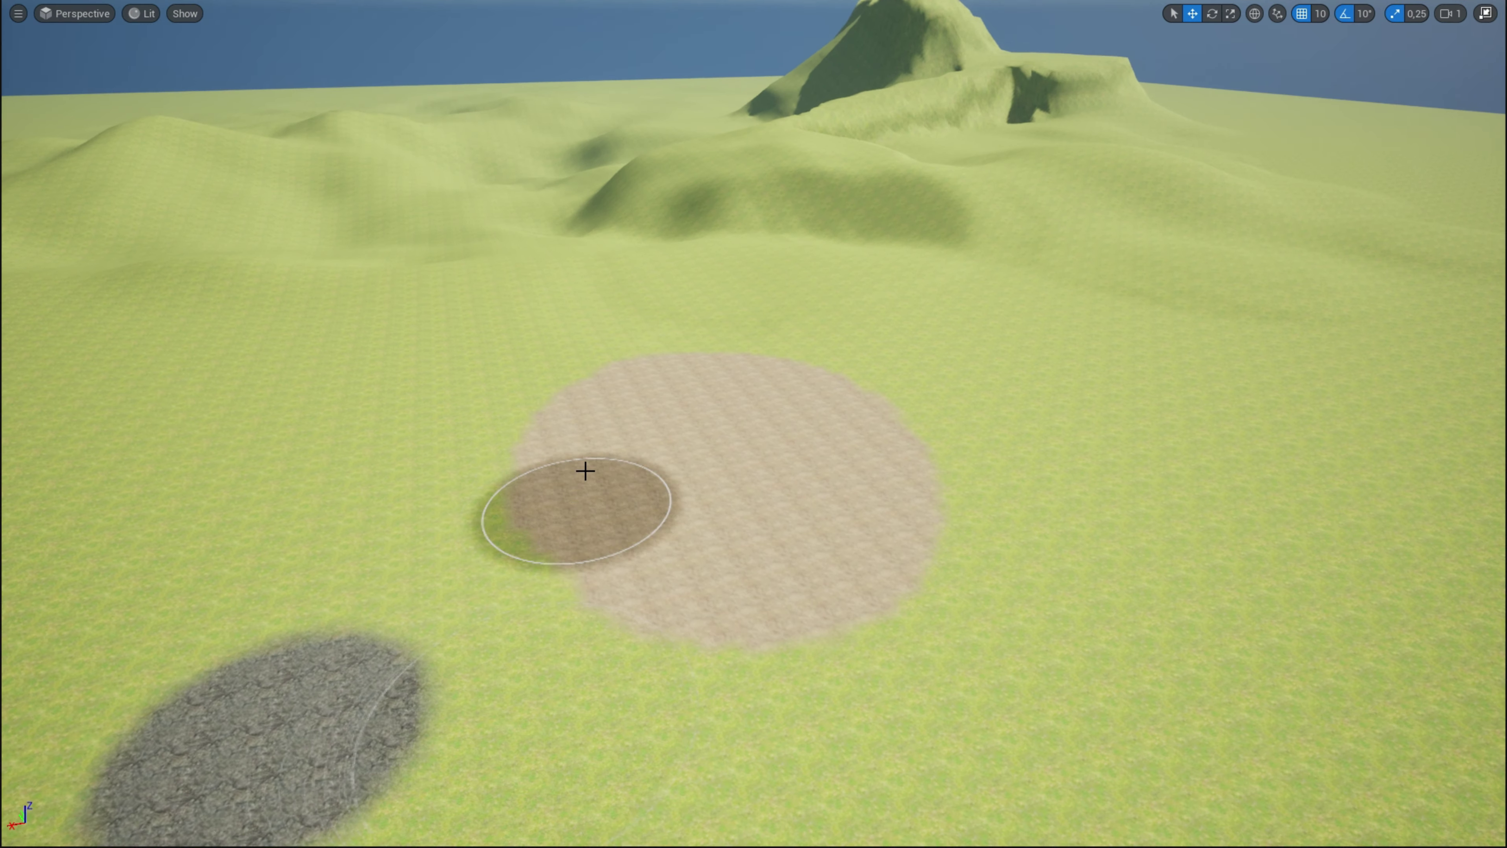
key(F11)
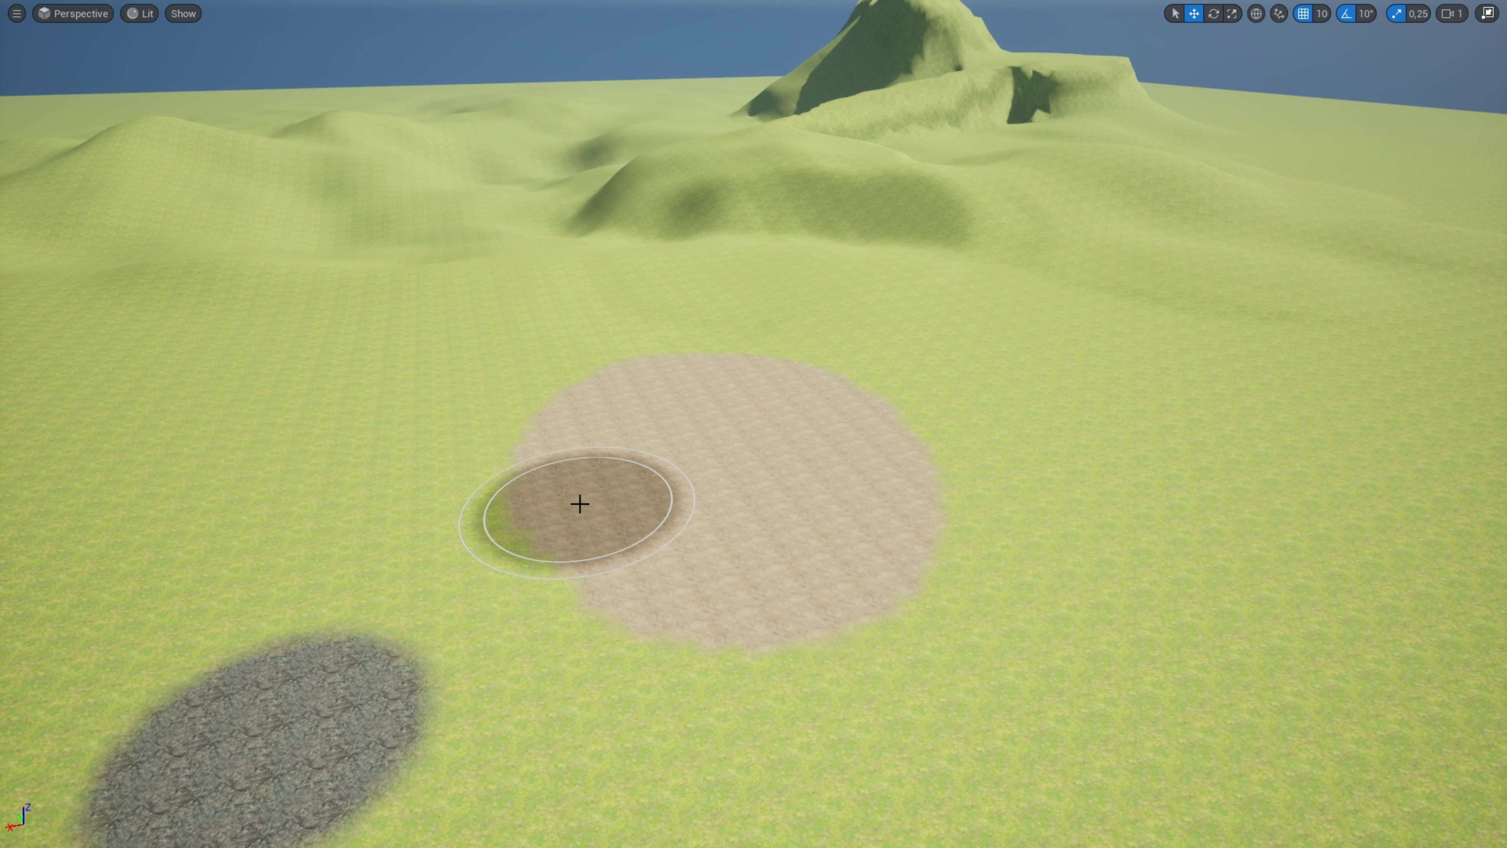
right_drag(580, 503, 683, 494)
drag(683, 494, 658, 531)
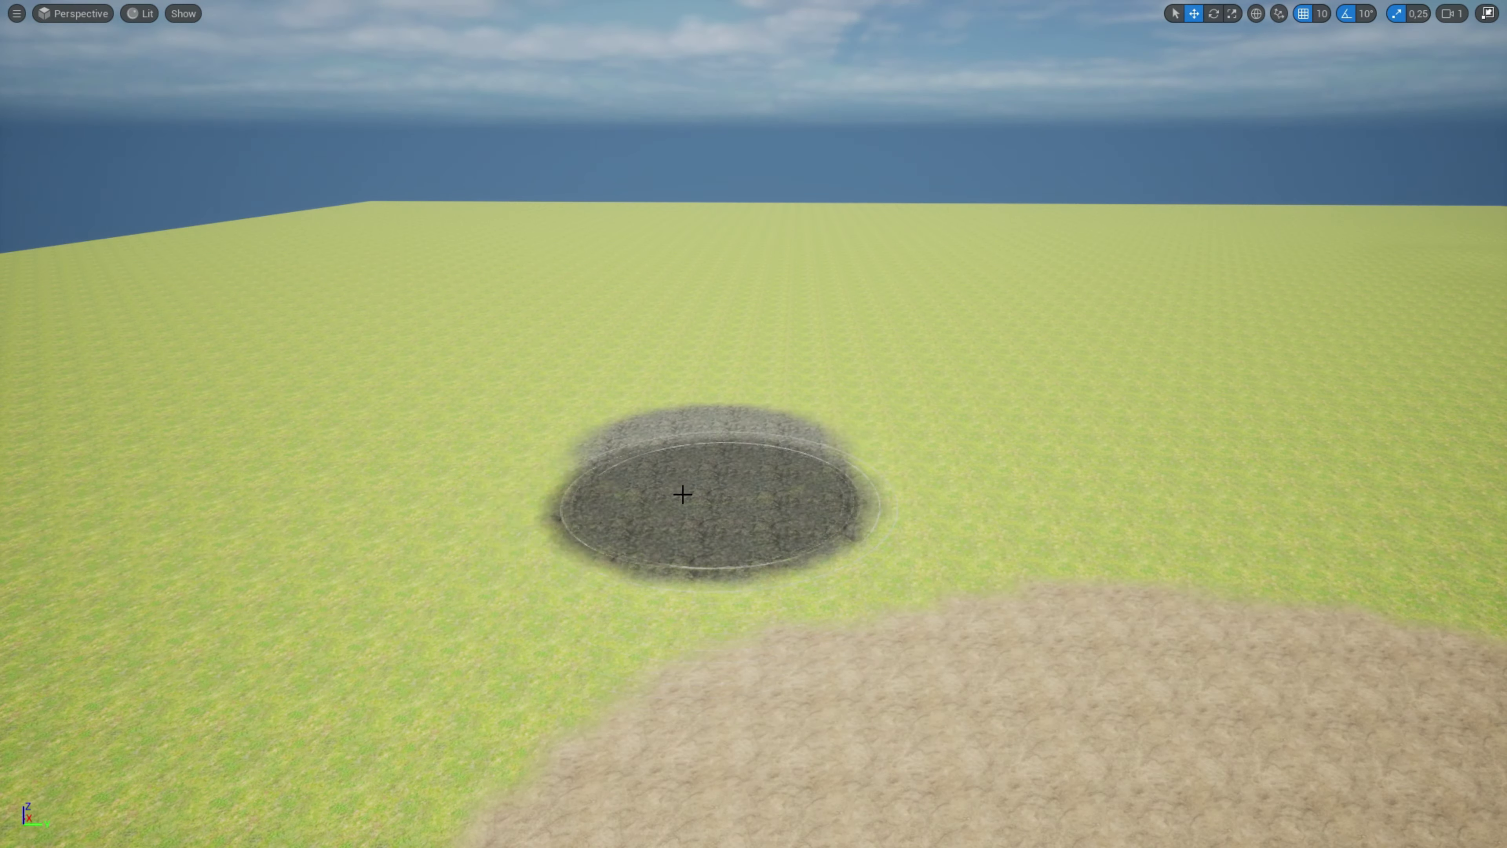
mouse_move(658, 530)
right_down()
mouse_move(457, 440)
mouse_move(748, 371)
right_up()
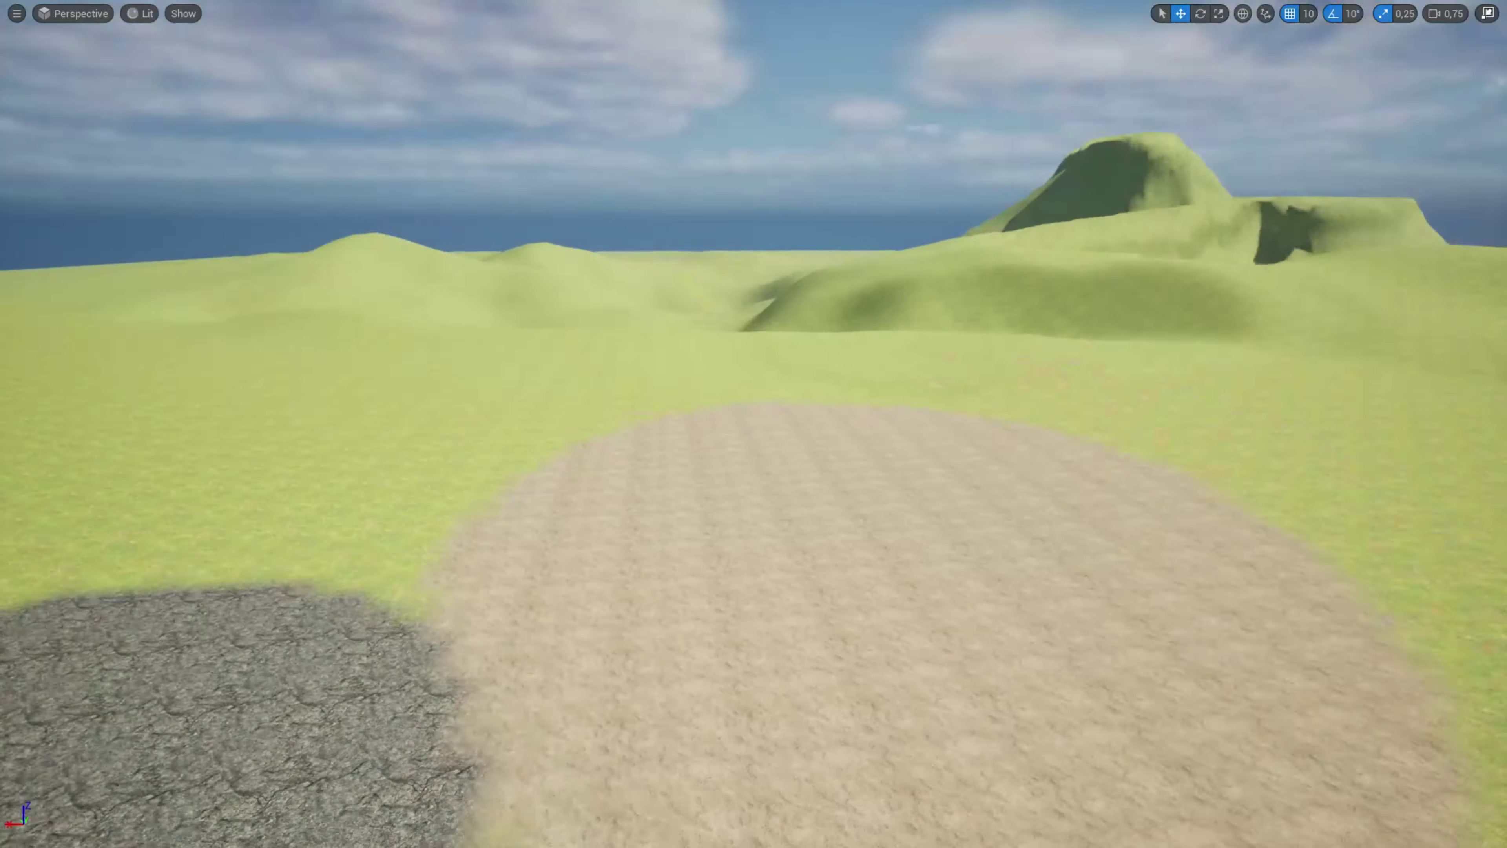
drag(748, 371, 802, 356)
drag(1086, 343, 673, 454)
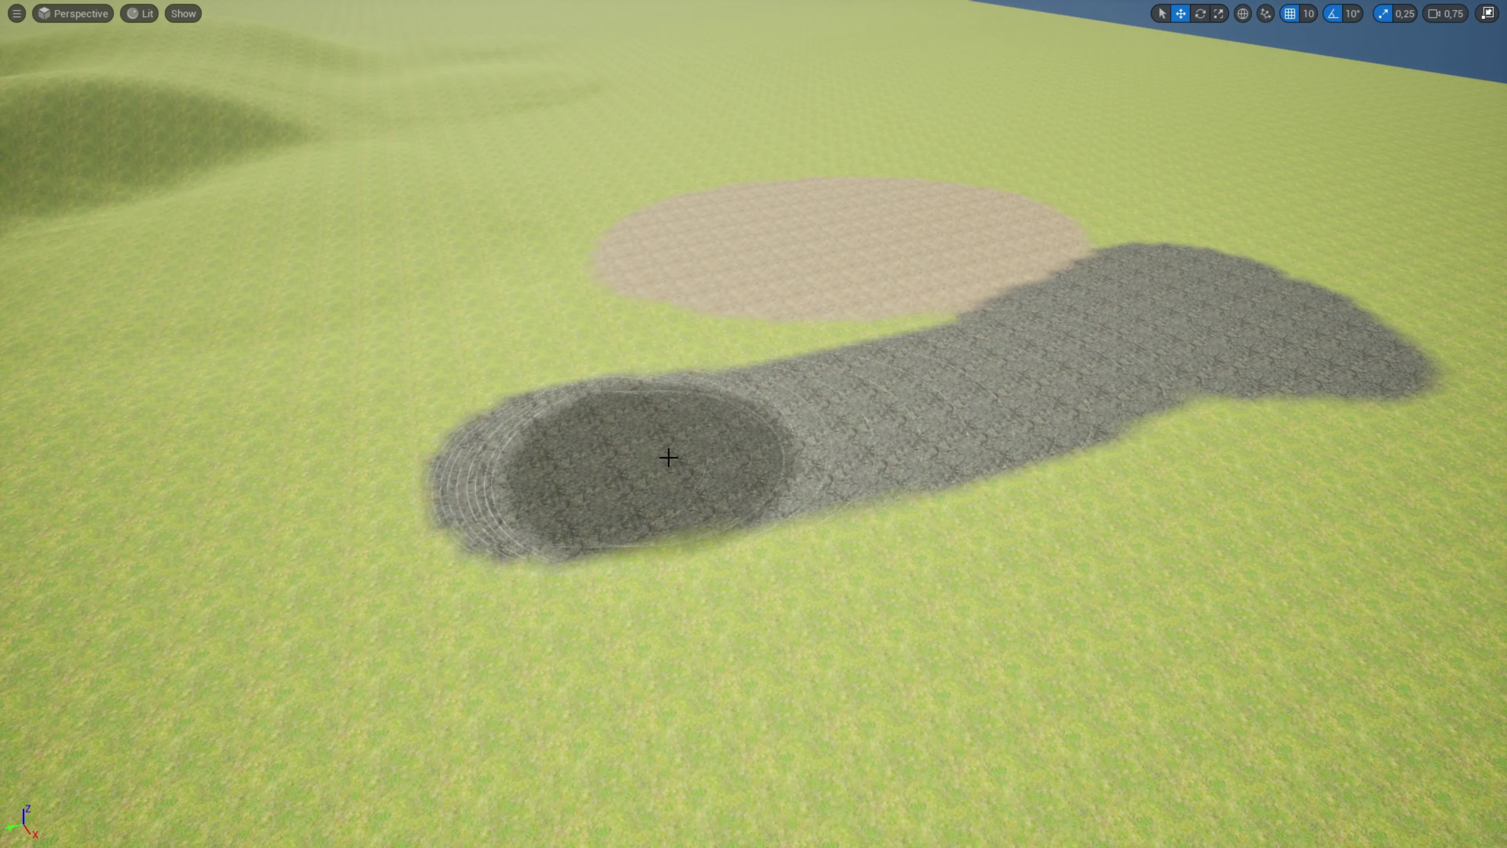
key(F11)
mouse_move(716, 444)
right_down()
mouse_move(534, 415)
mouse_move(486, 309)
right_up()
Step: Smooth the left edge of the rock stroke
click(69, 155)
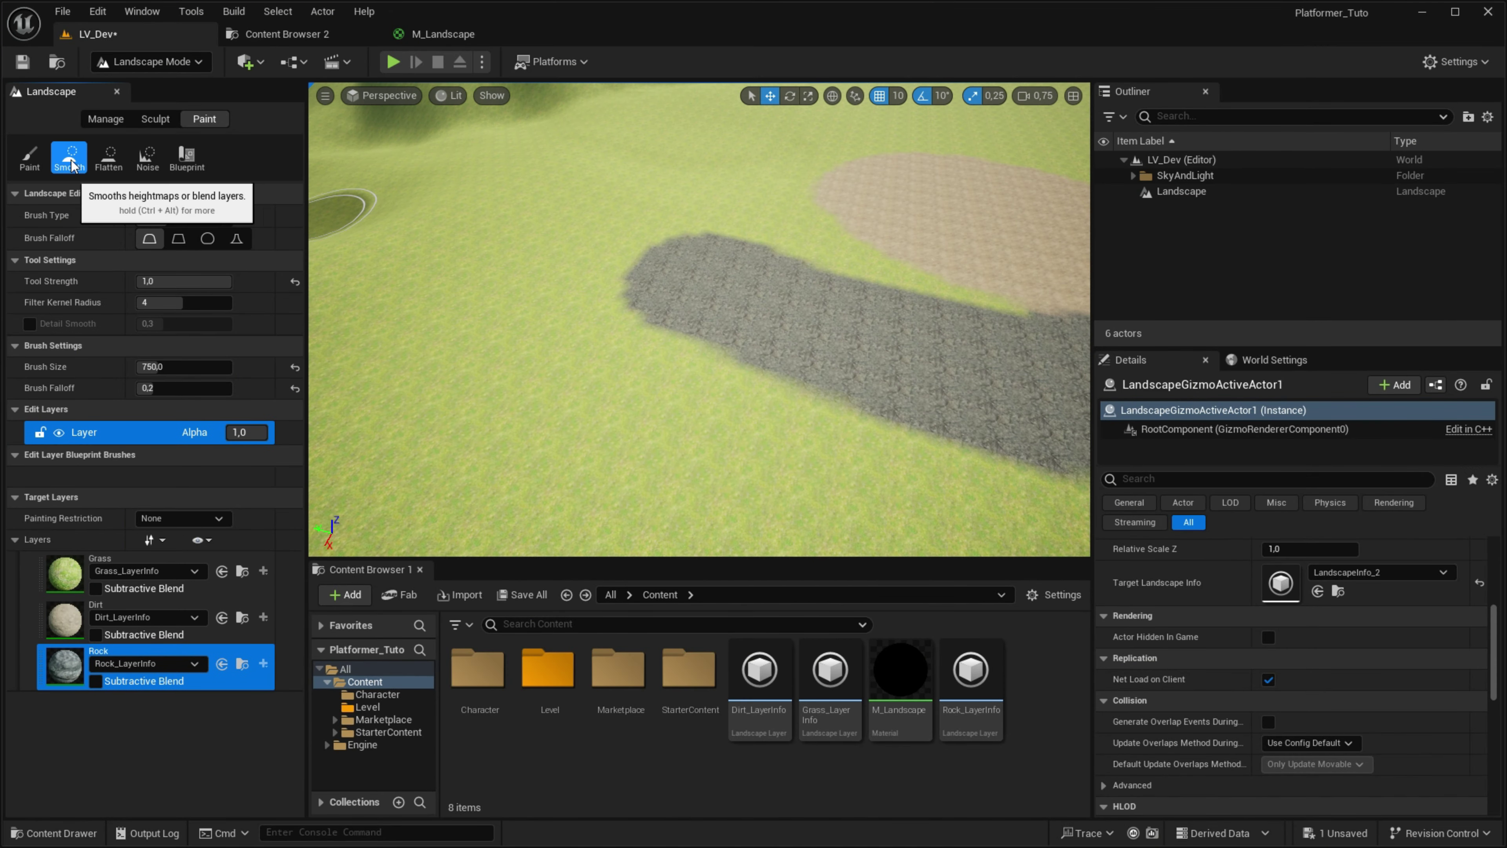
mouse_move(481, 235)
right_down()
mouse_move(556, 257)
mouse_move(690, 427)
right_up()
drag(690, 427, 629, 327)
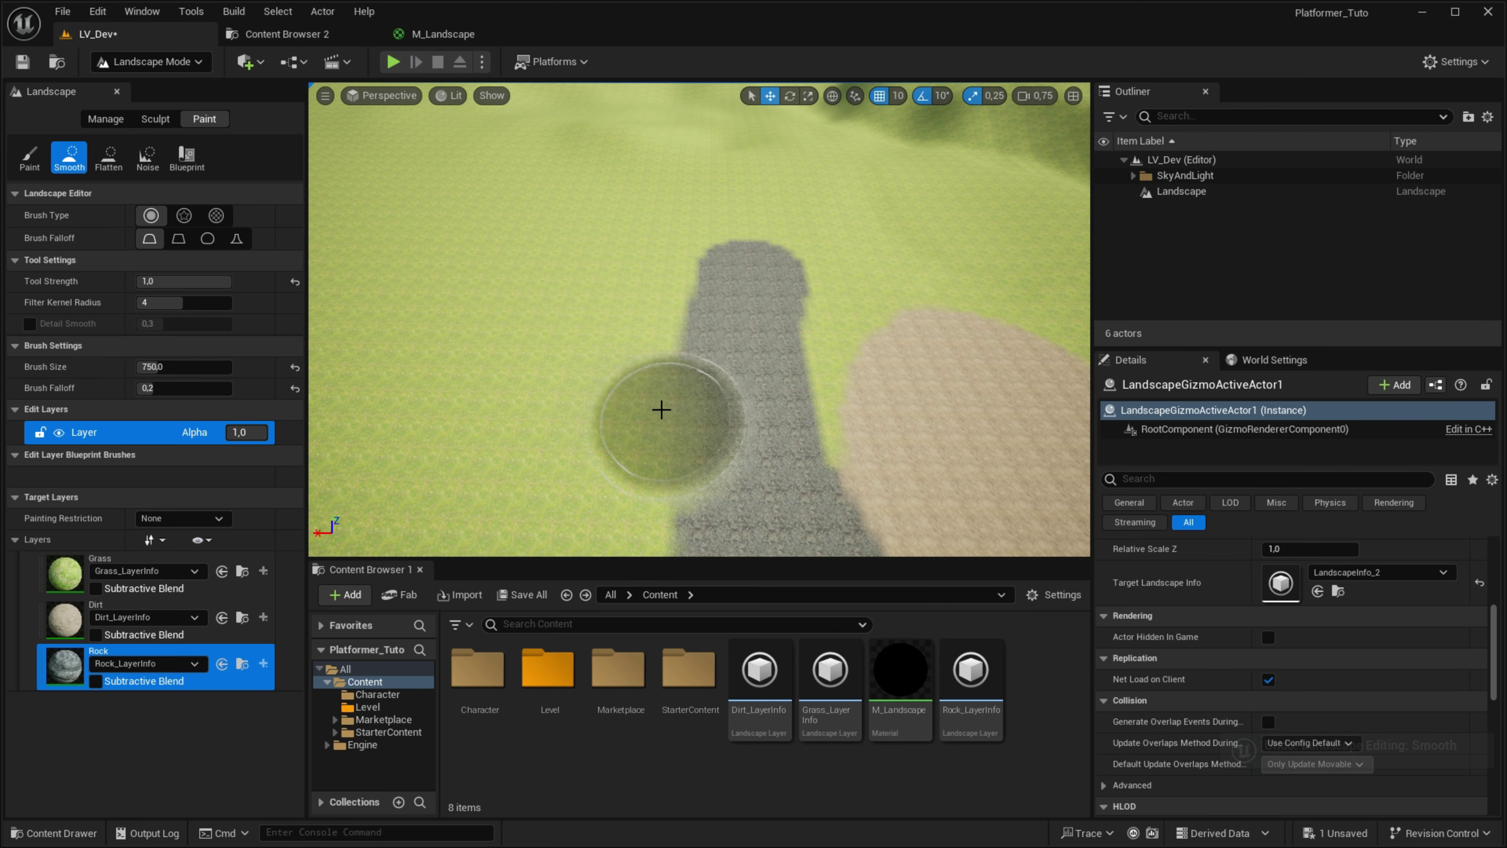
Step: Flatten the Dirt layer over the rock and grass area beside the dirt patch
click(83, 617)
click(109, 156)
right_drag(714, 363, 718, 356)
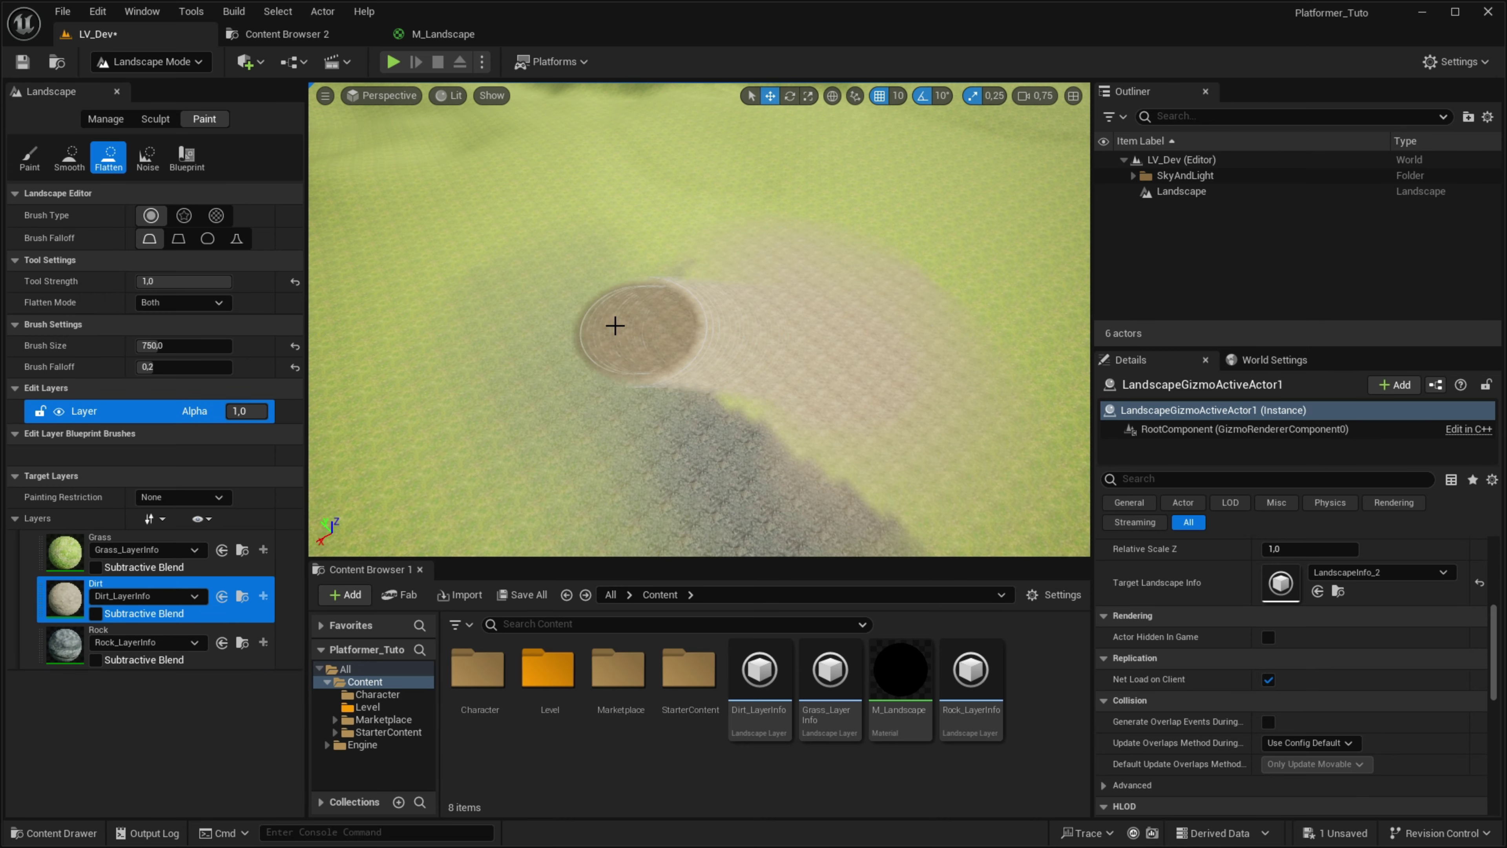
right_drag(686, 369, 527, 361)
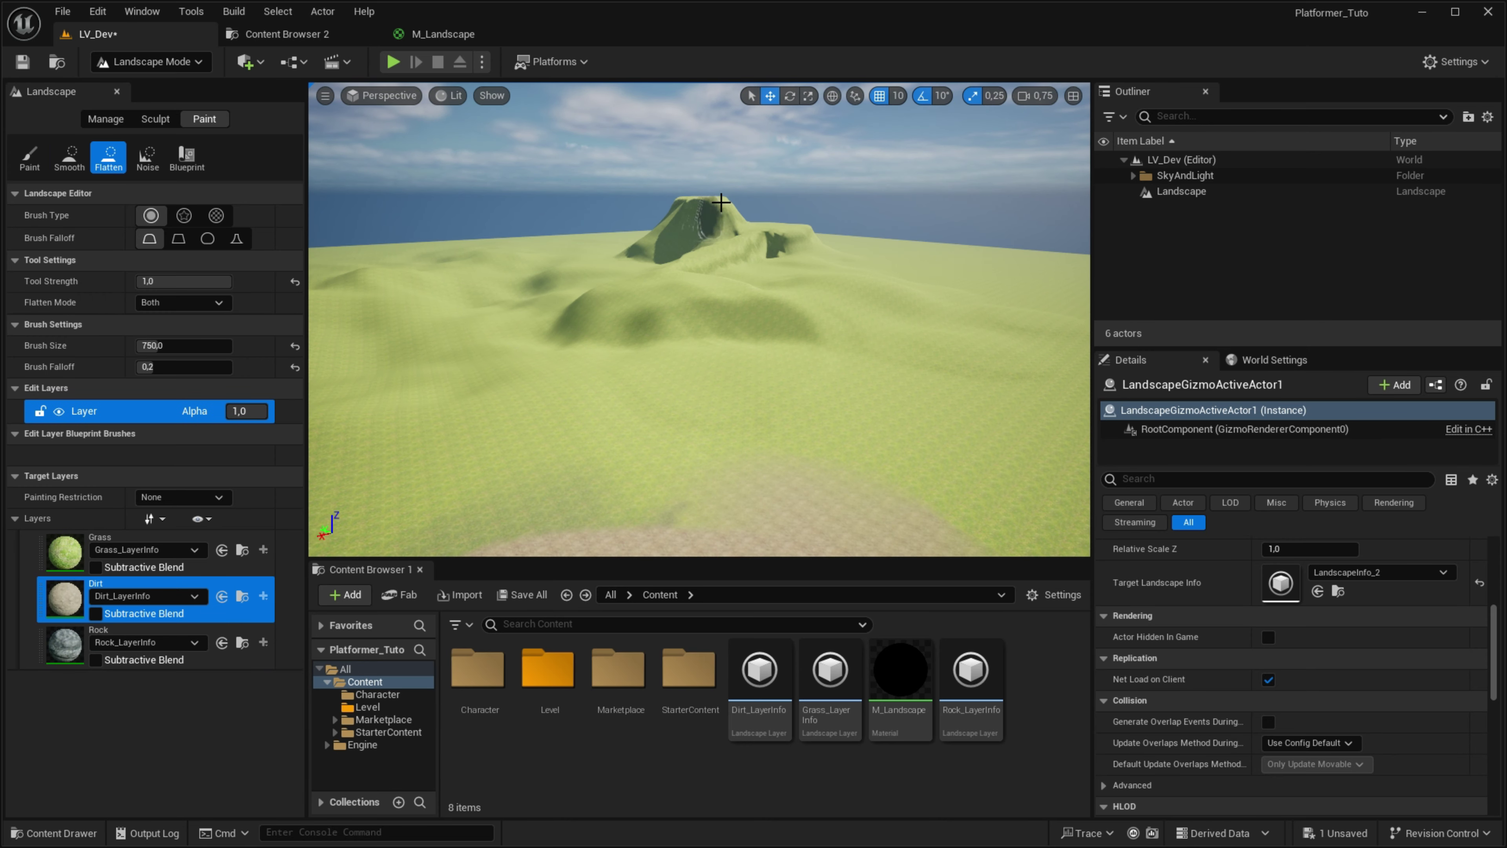
right_drag(733, 333, 740, 504)
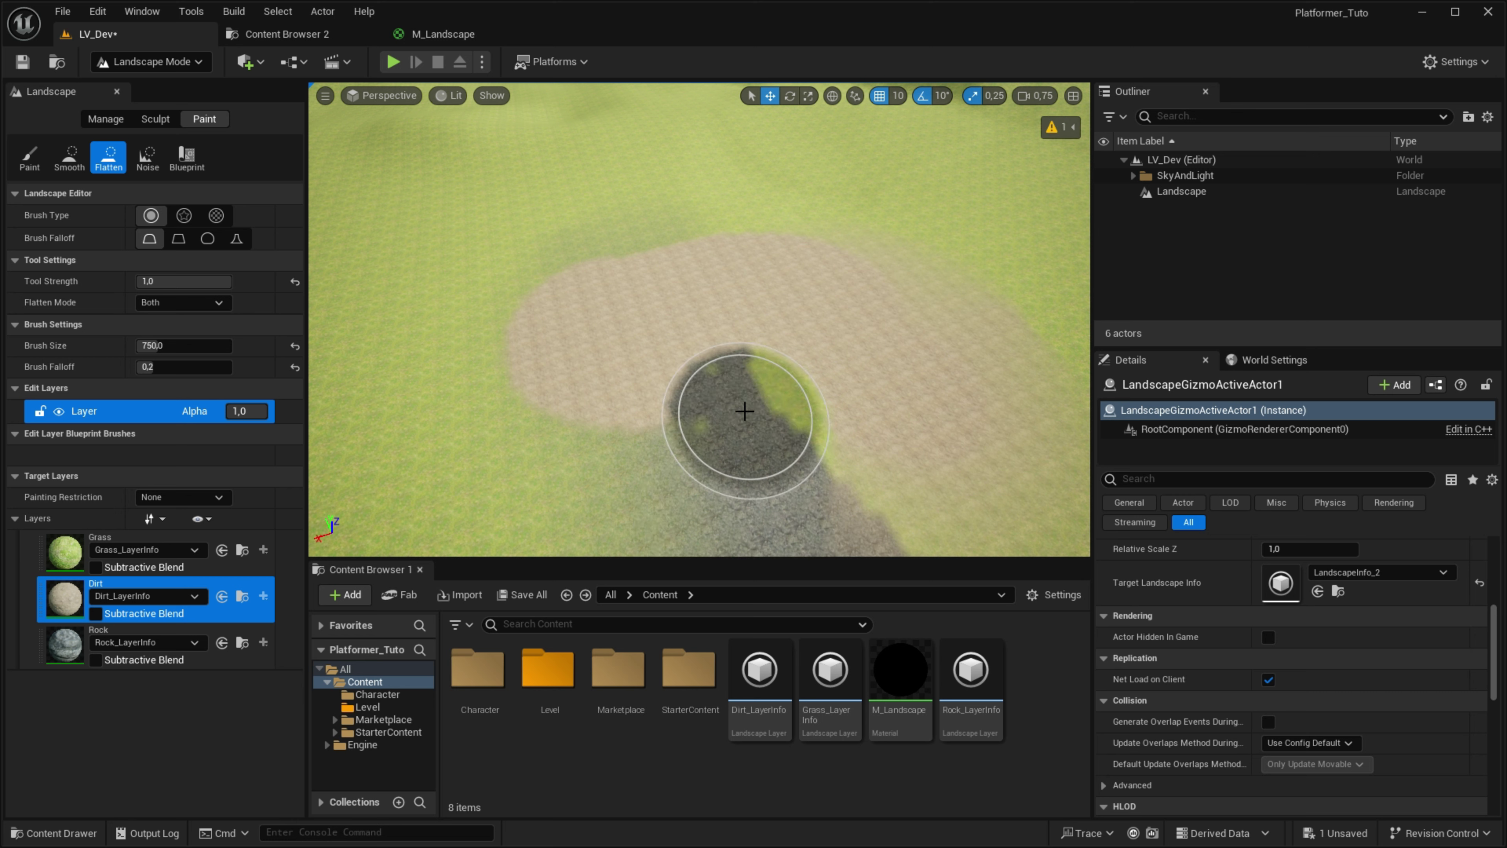
drag(673, 462, 744, 392)
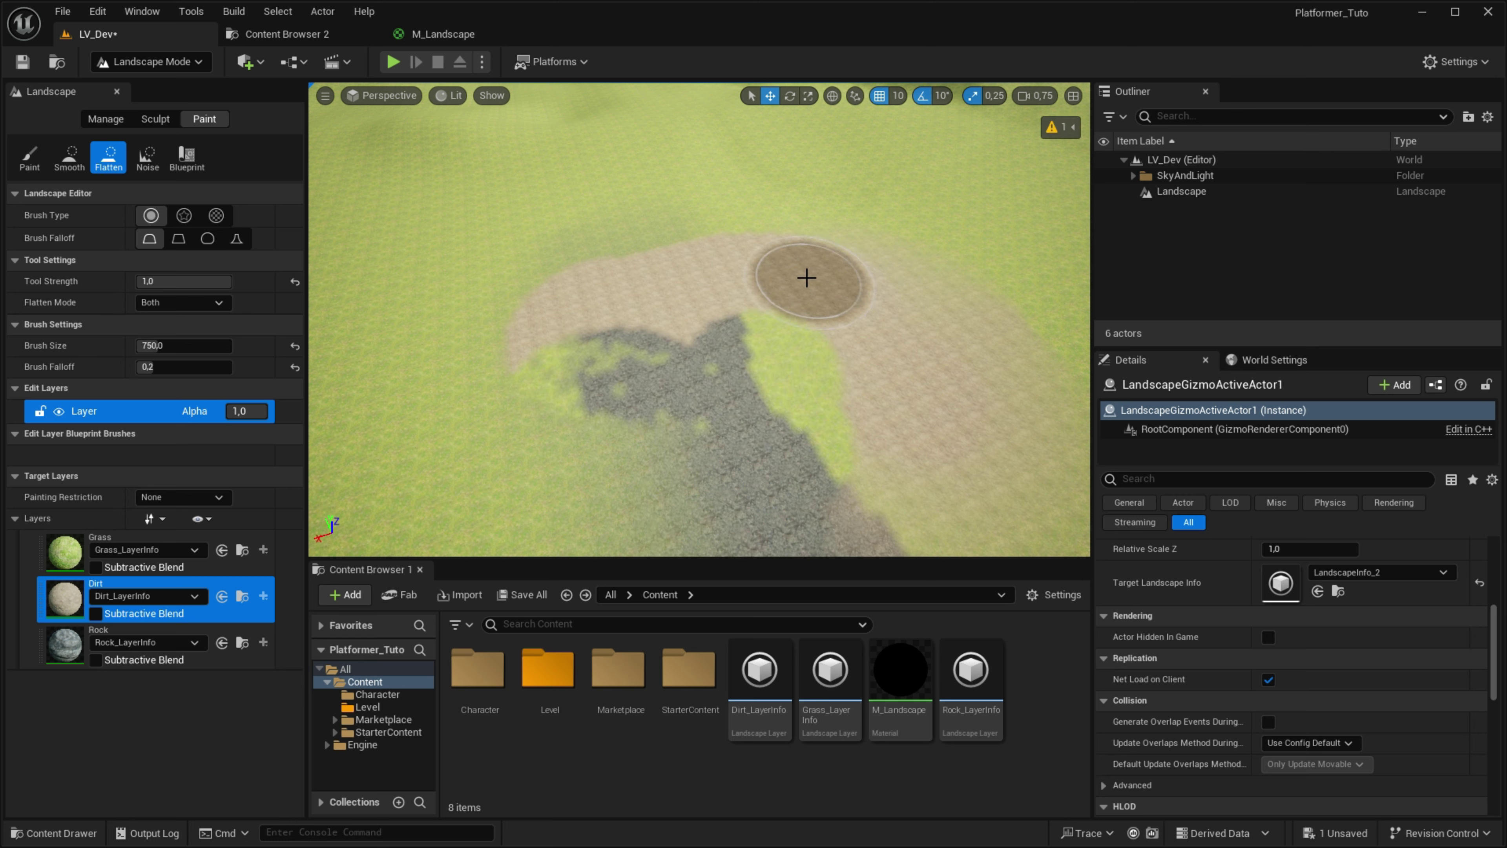
drag(807, 277, 757, 310)
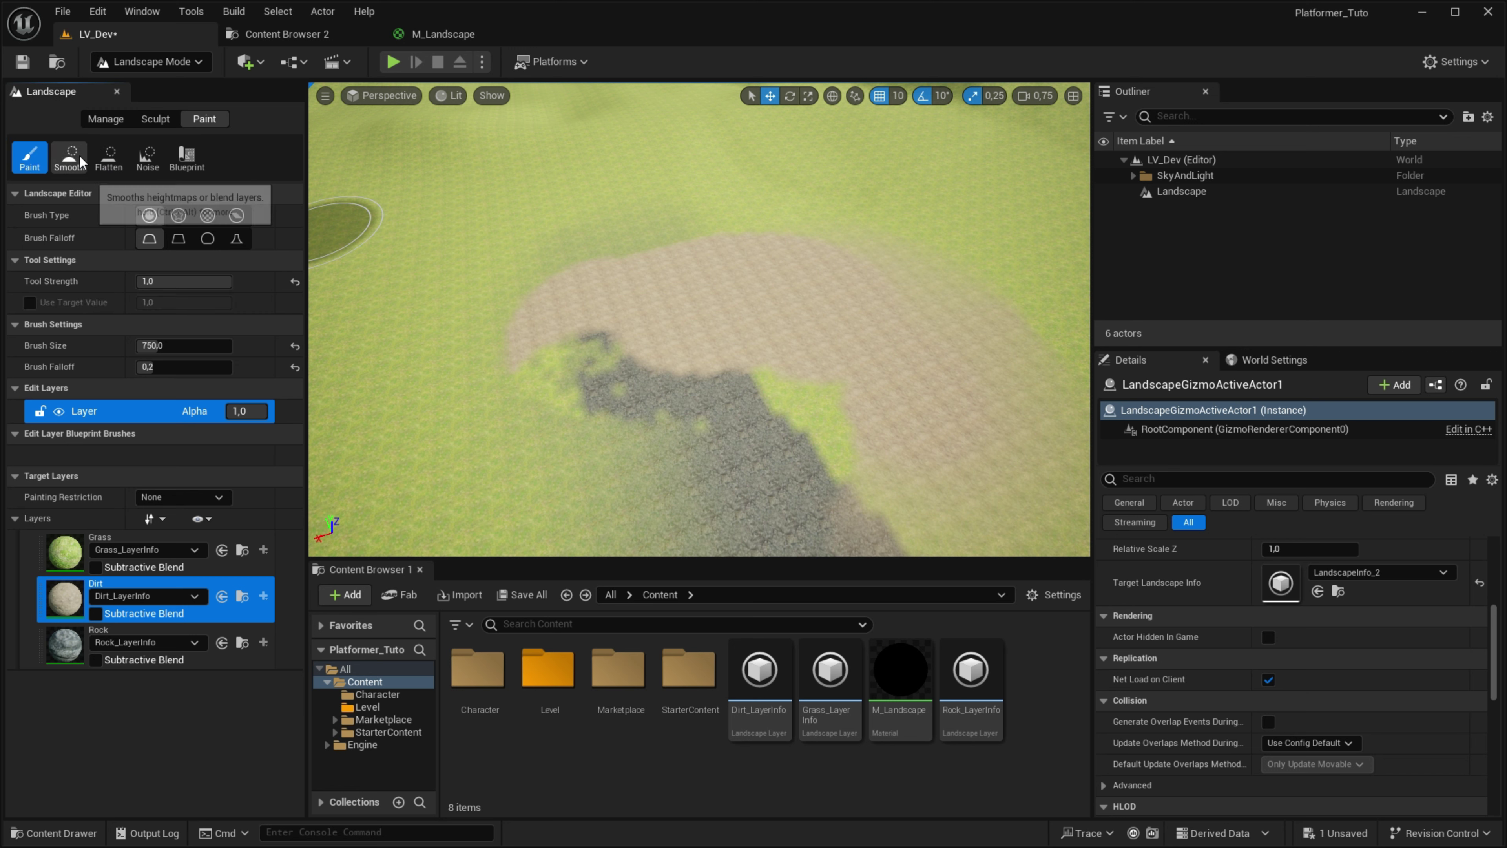
click(70, 158)
click(144, 160)
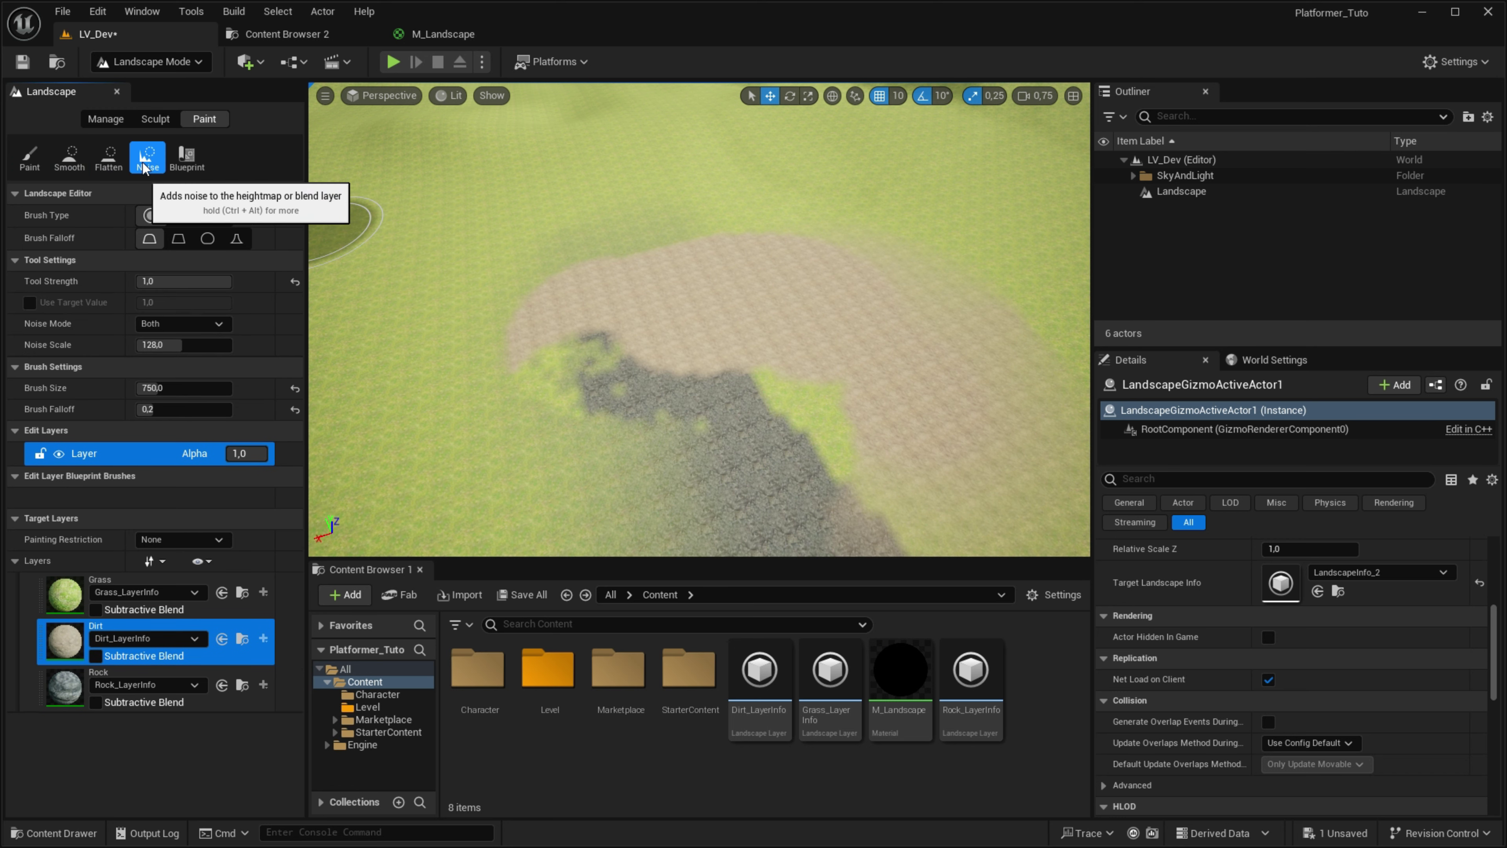
scroll(528, 302, down, 5)
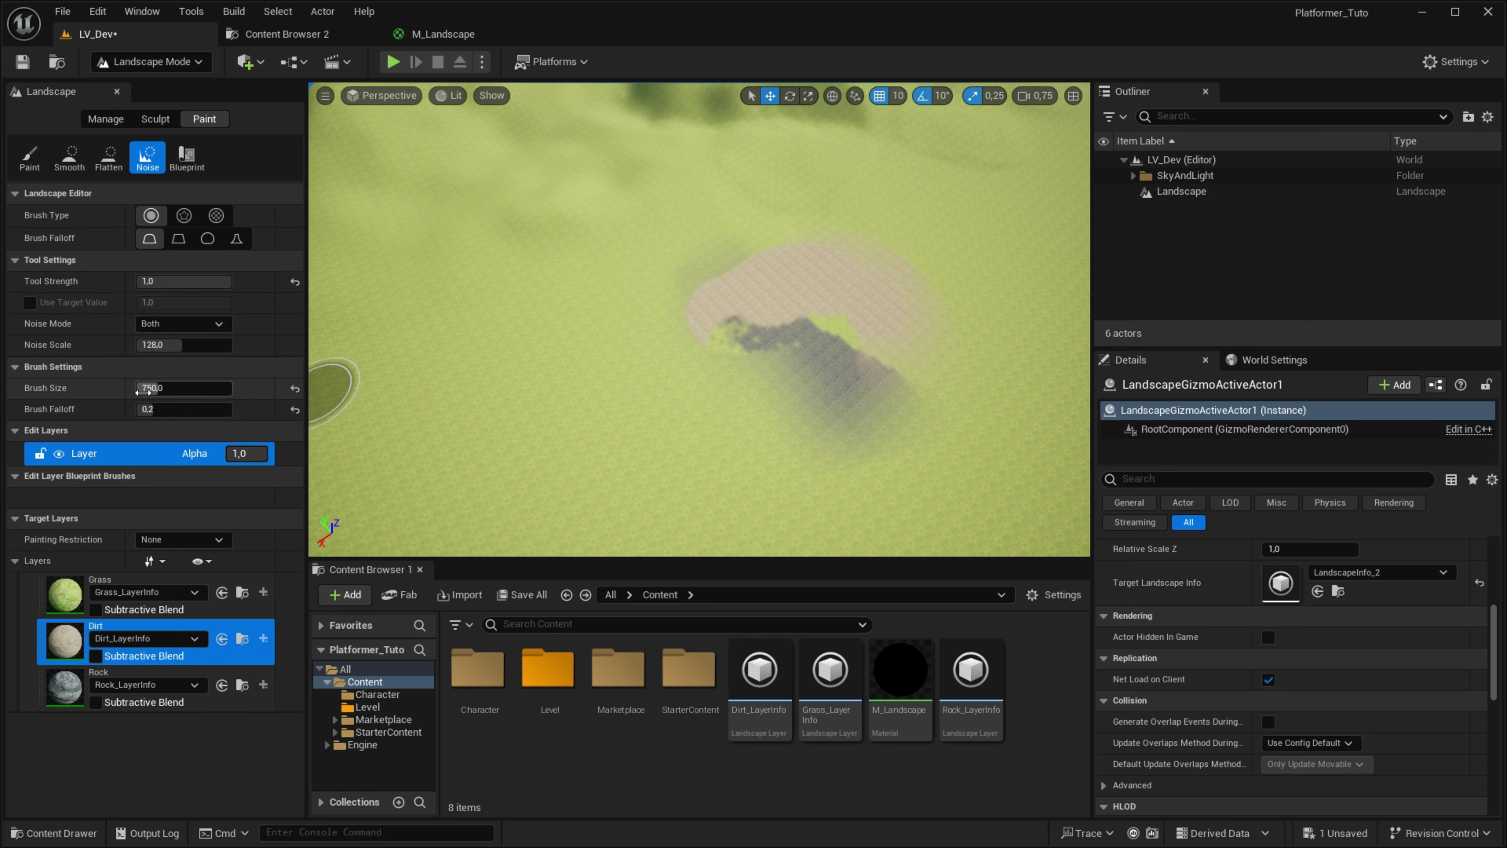
Step: Noise-paint dirt patches across the landscape at noise scale 128 with a much larger brush
mouse_move(172, 346)
mouse_down()
mouse_move(176, 387)
mouse_move(205, 388)
mouse_up()
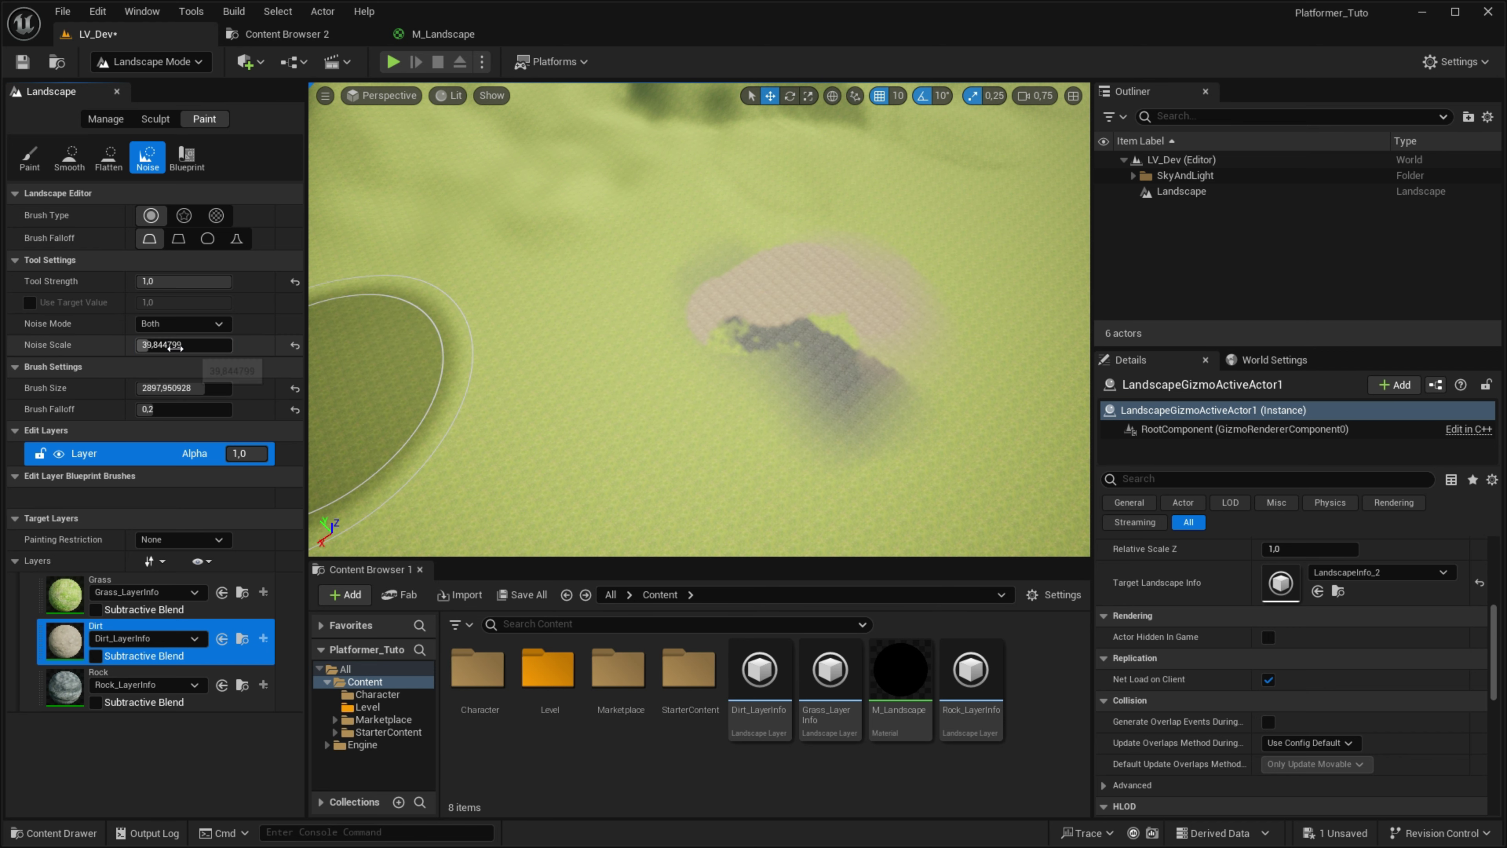
text(128)
drag(431, 387, 759, 315)
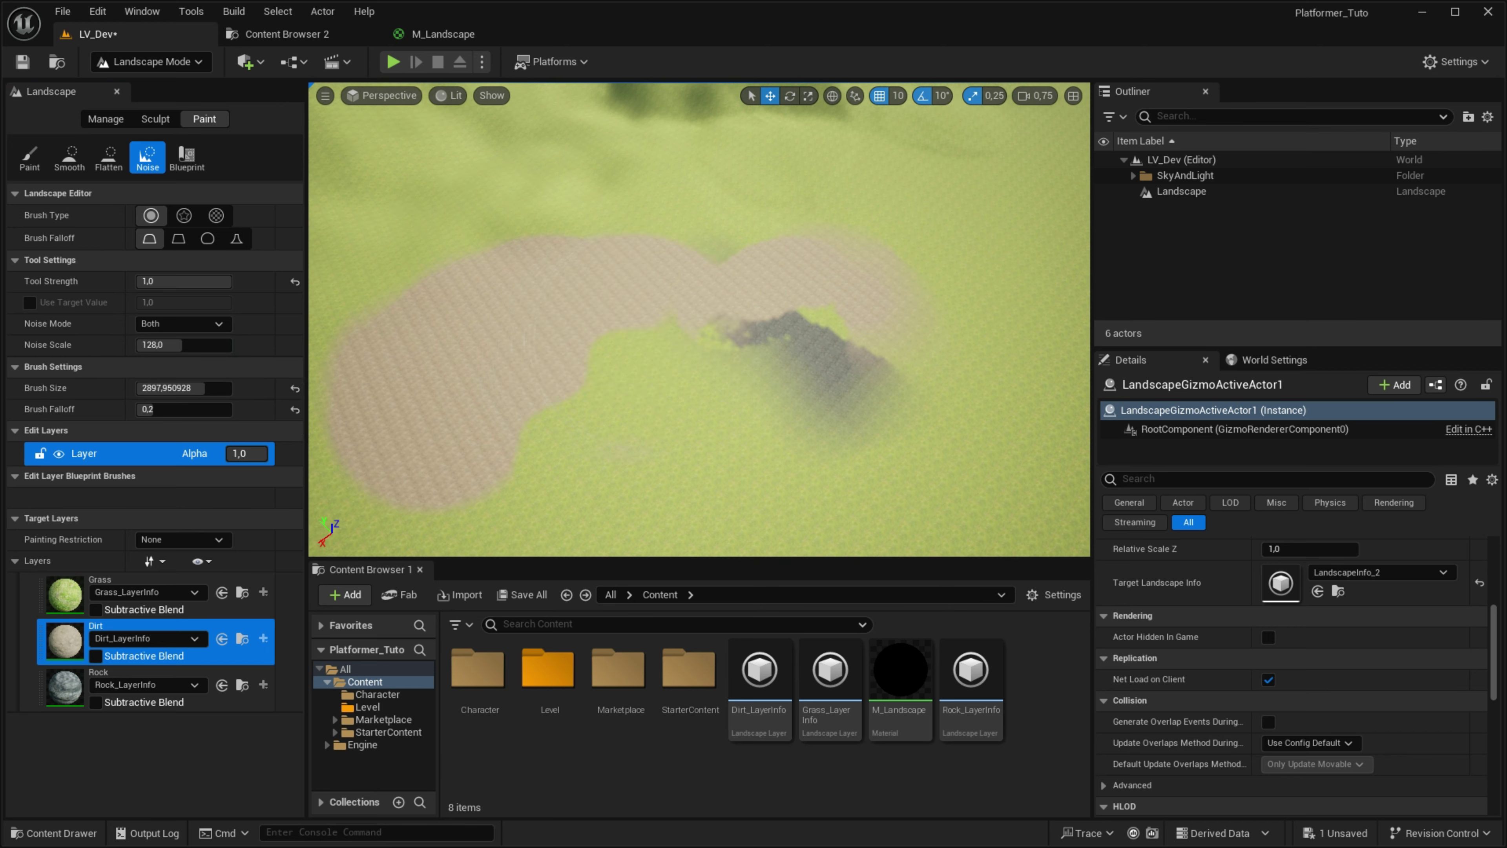
right_drag(540, 269, 540, 269)
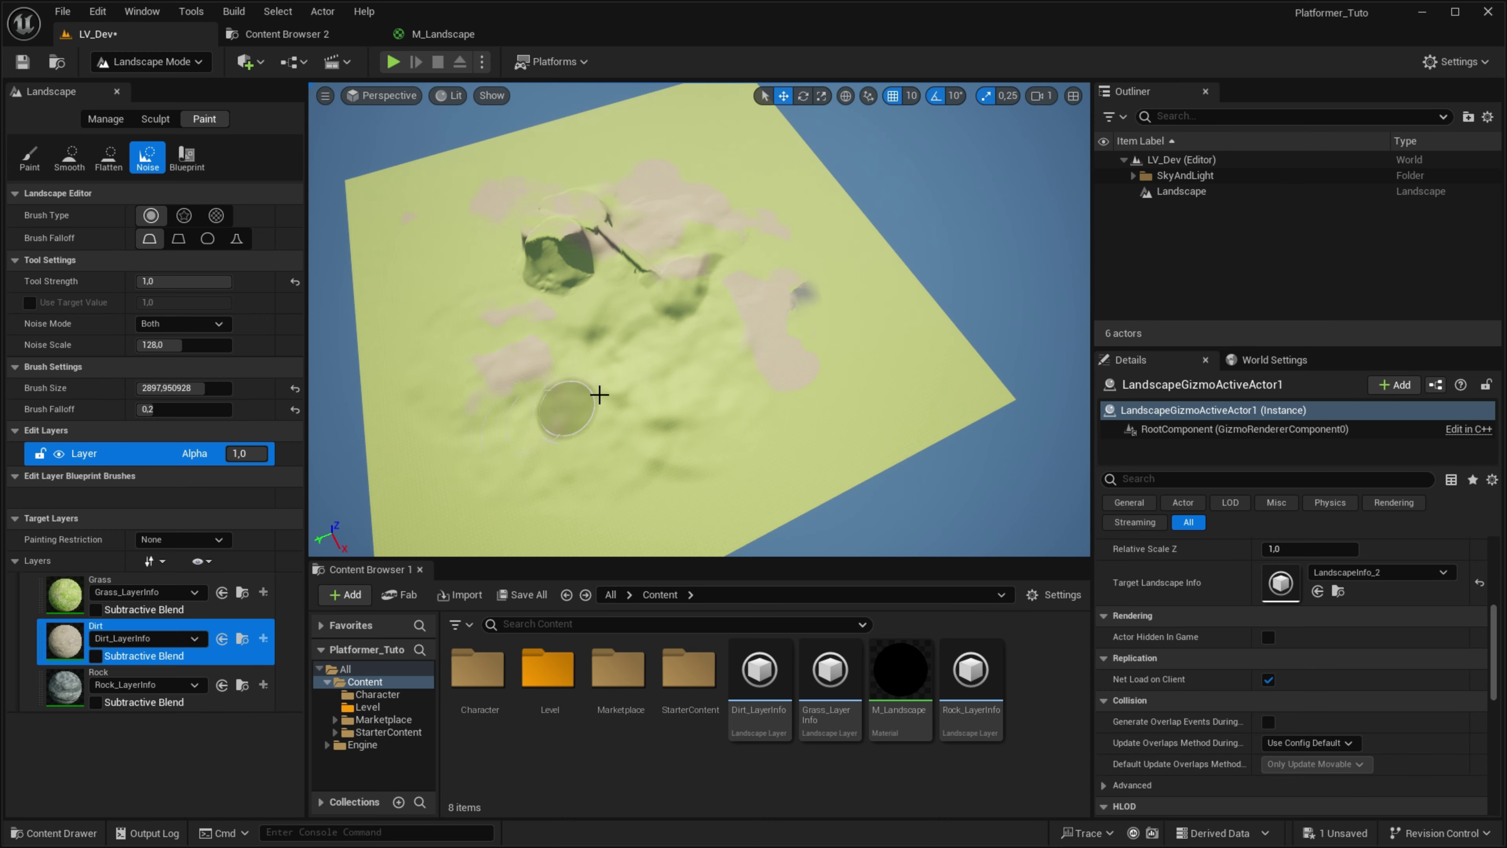
drag(562, 503, 804, 461)
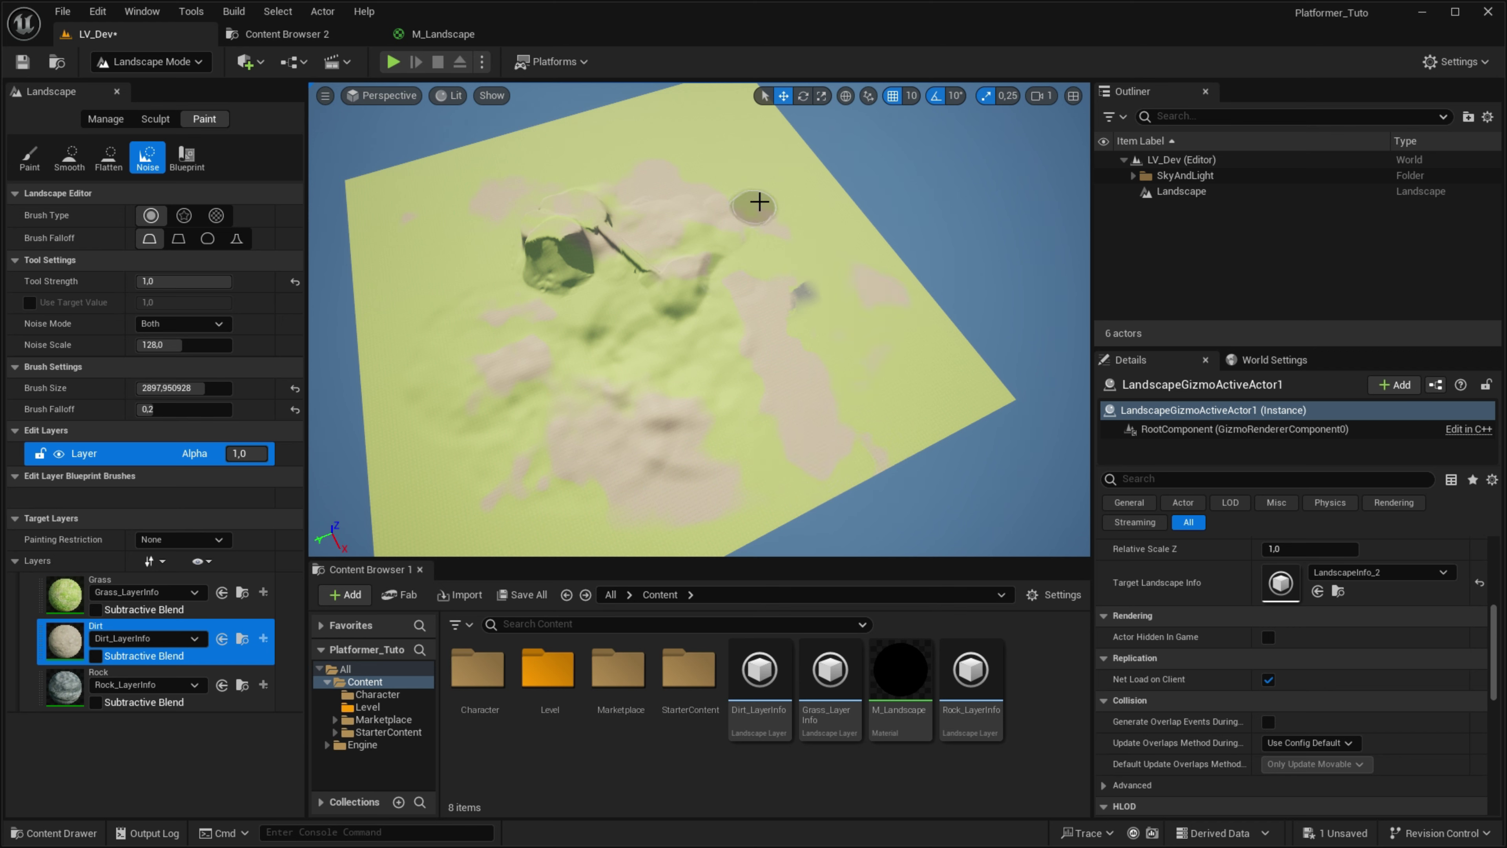
drag(150, 388, 194, 387)
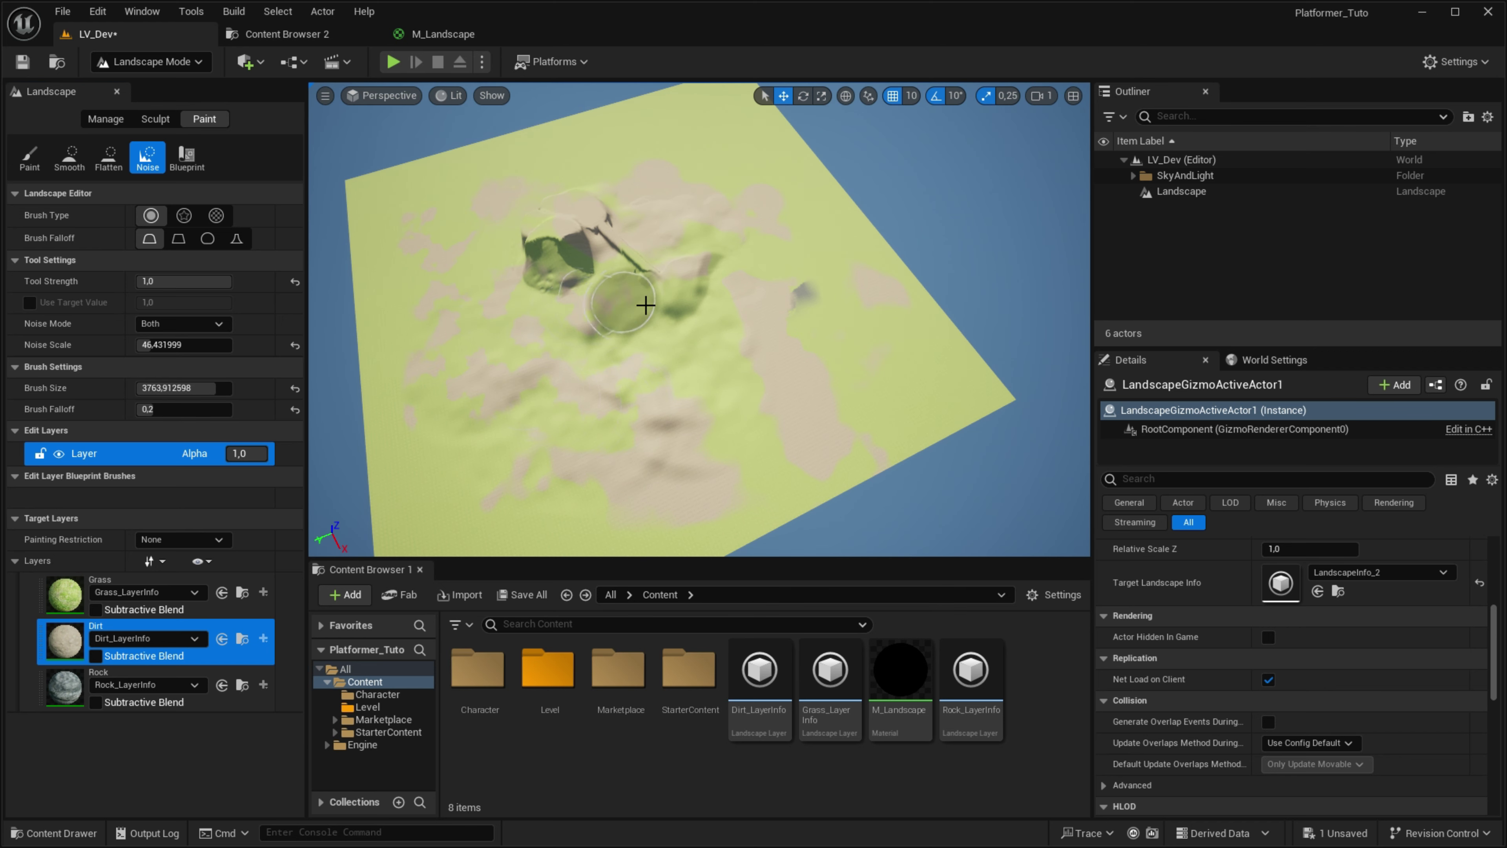
drag(623, 300, 801, 393)
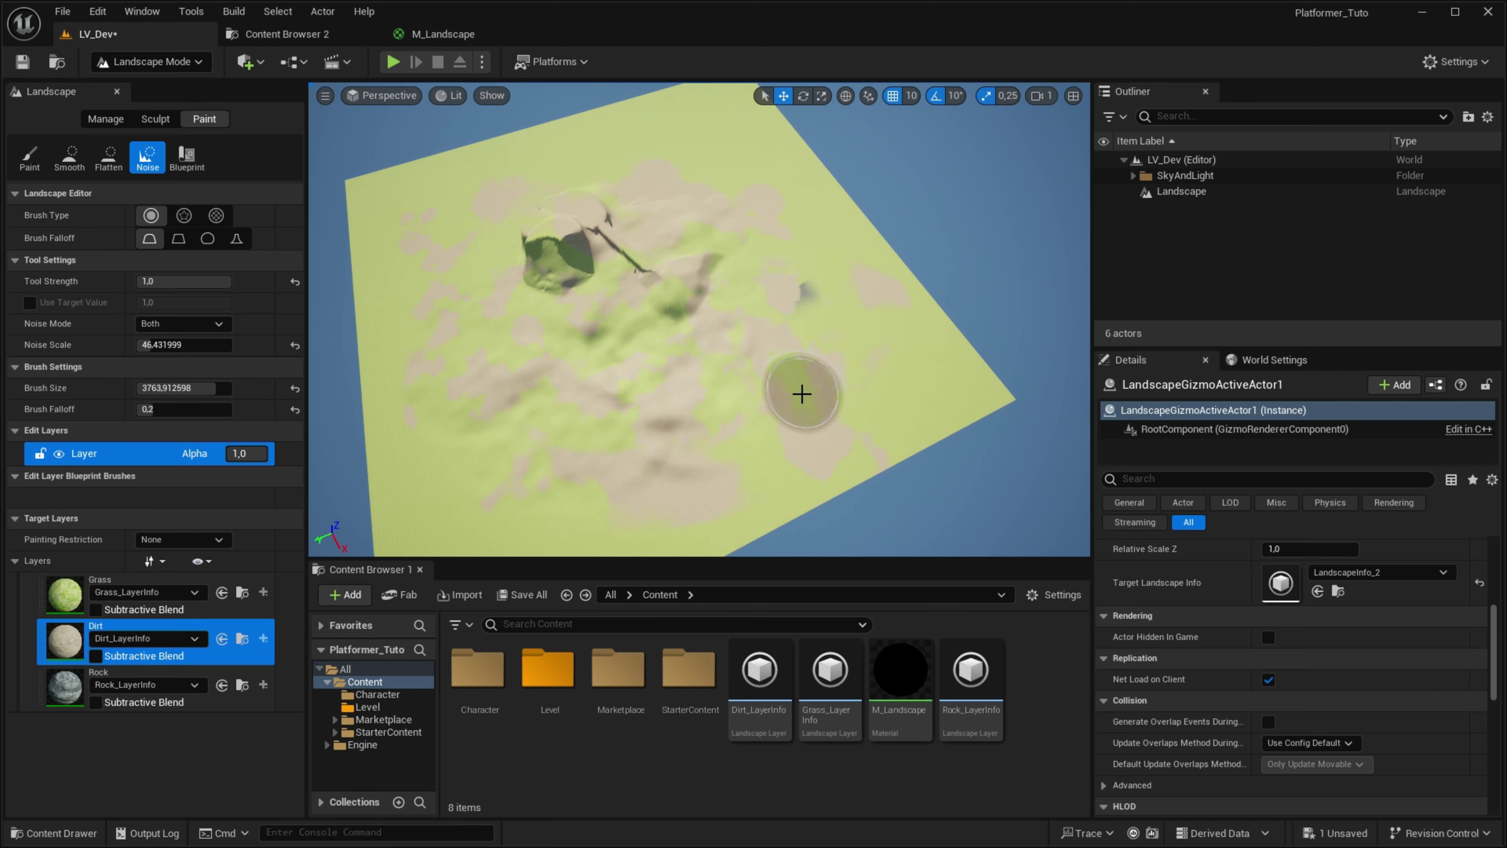
Step: Paint a checkerboard Grass trail across the terrain using the Pattern brush
click(41, 165)
scroll(454, 276, up, 6)
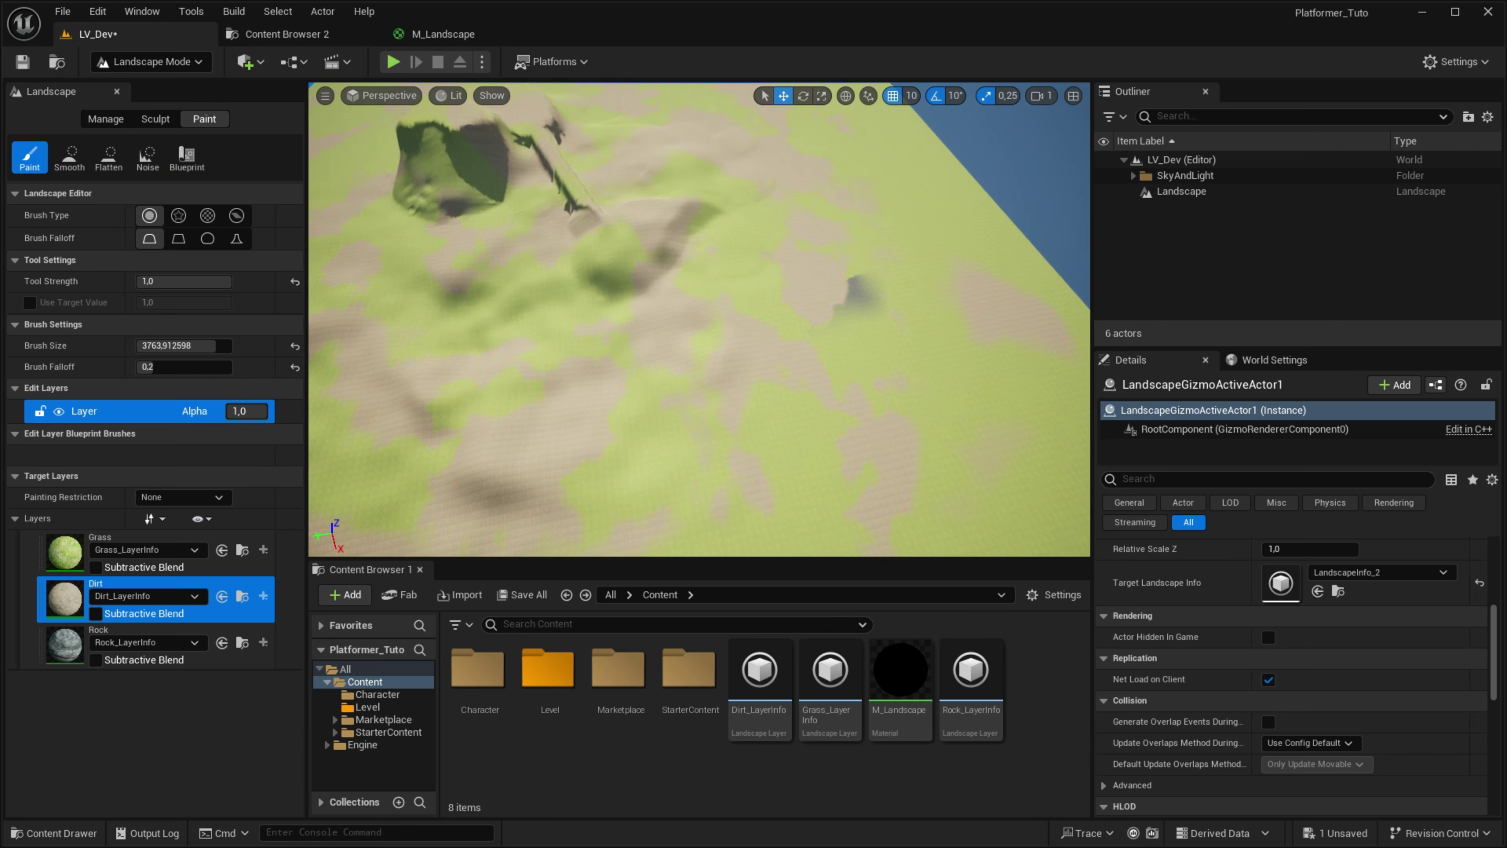
scroll(699, 318, up, 3)
click(136, 552)
scroll(622, 404, up, 3)
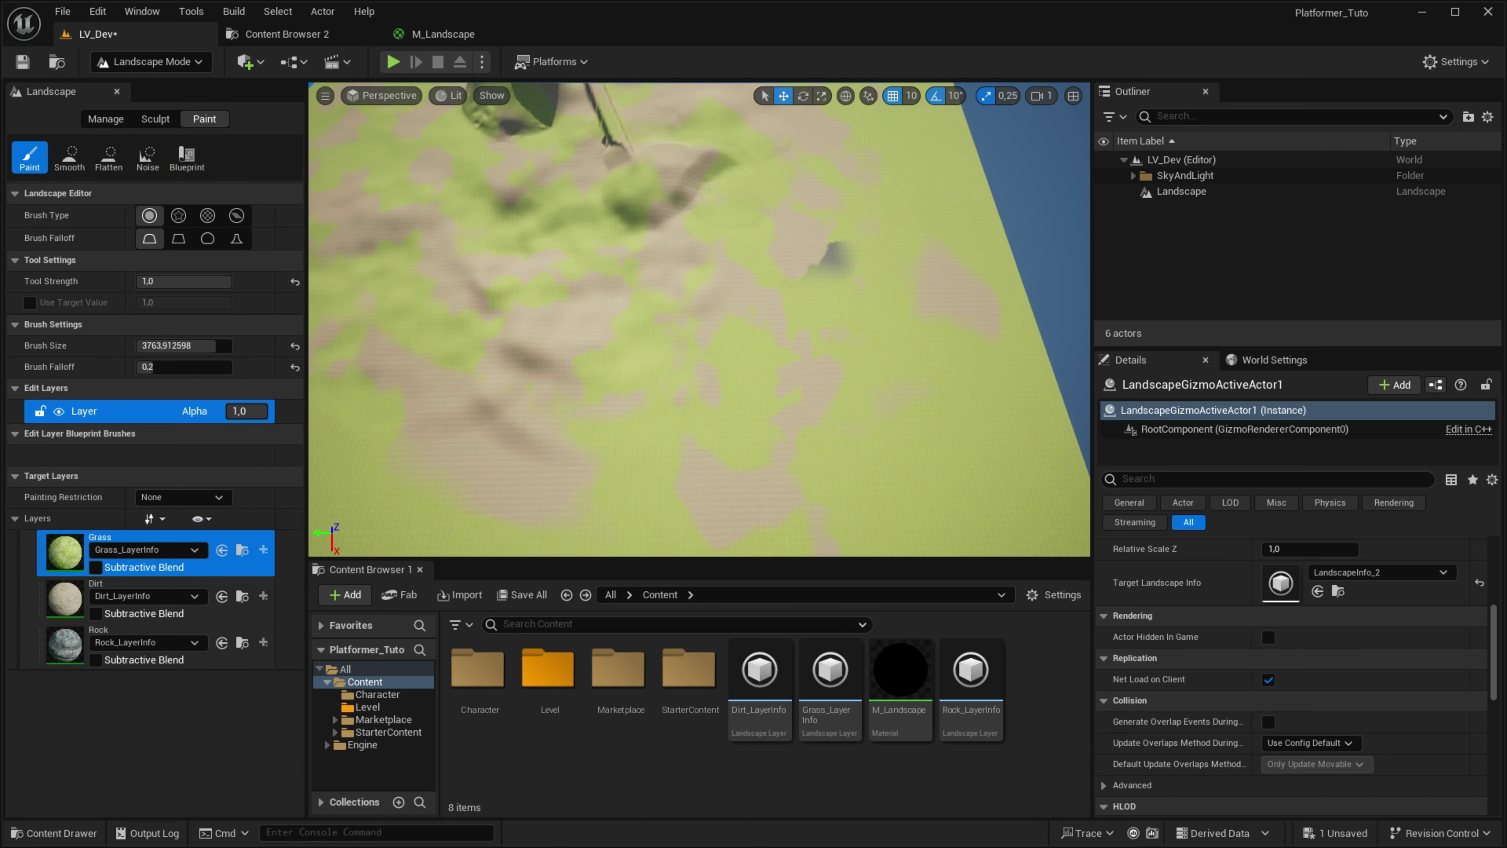
right_drag(619, 380, 619, 379)
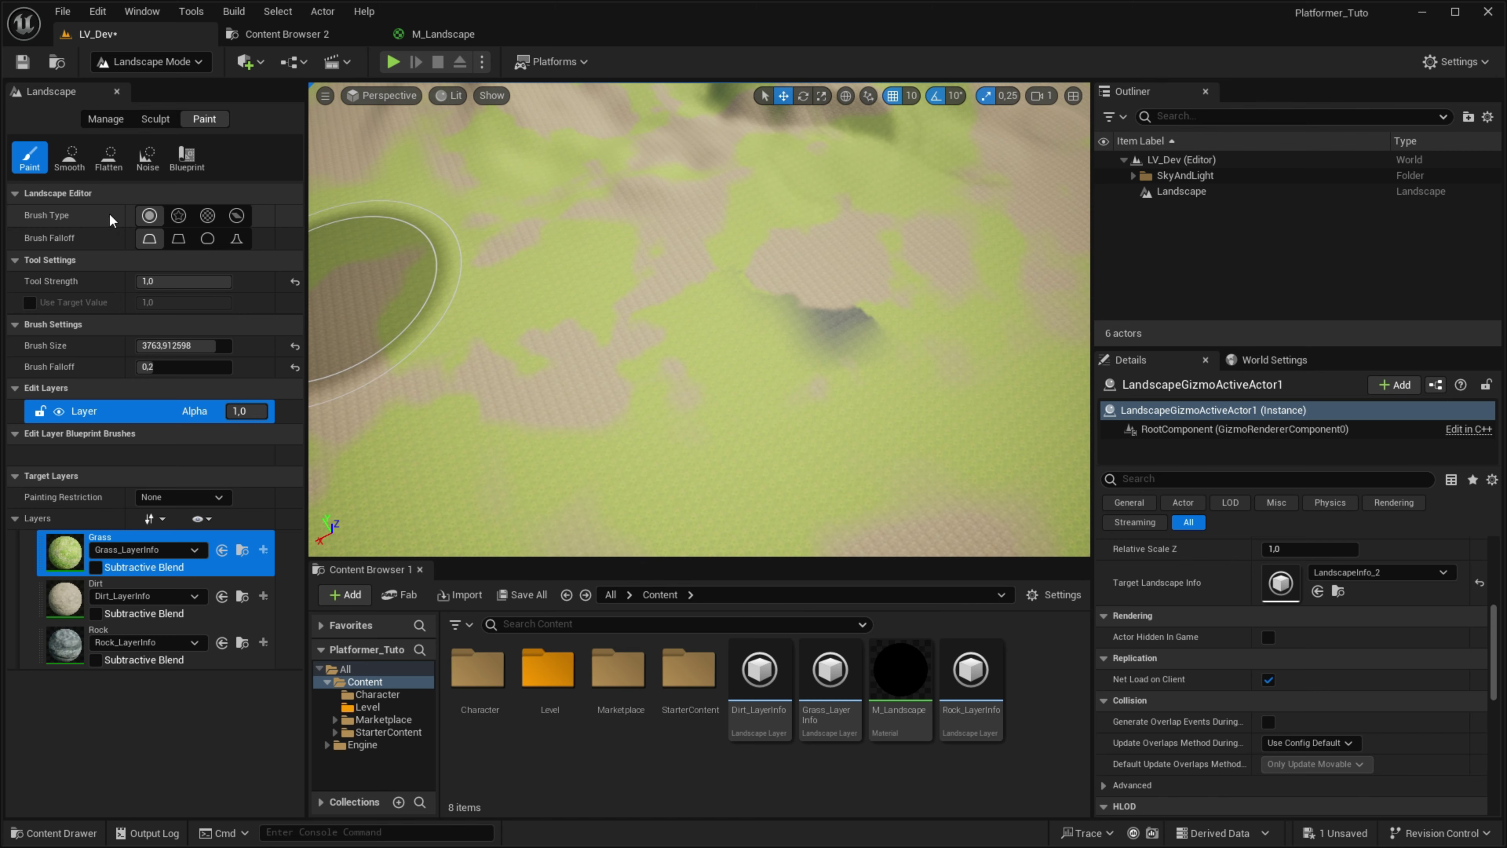
click(208, 215)
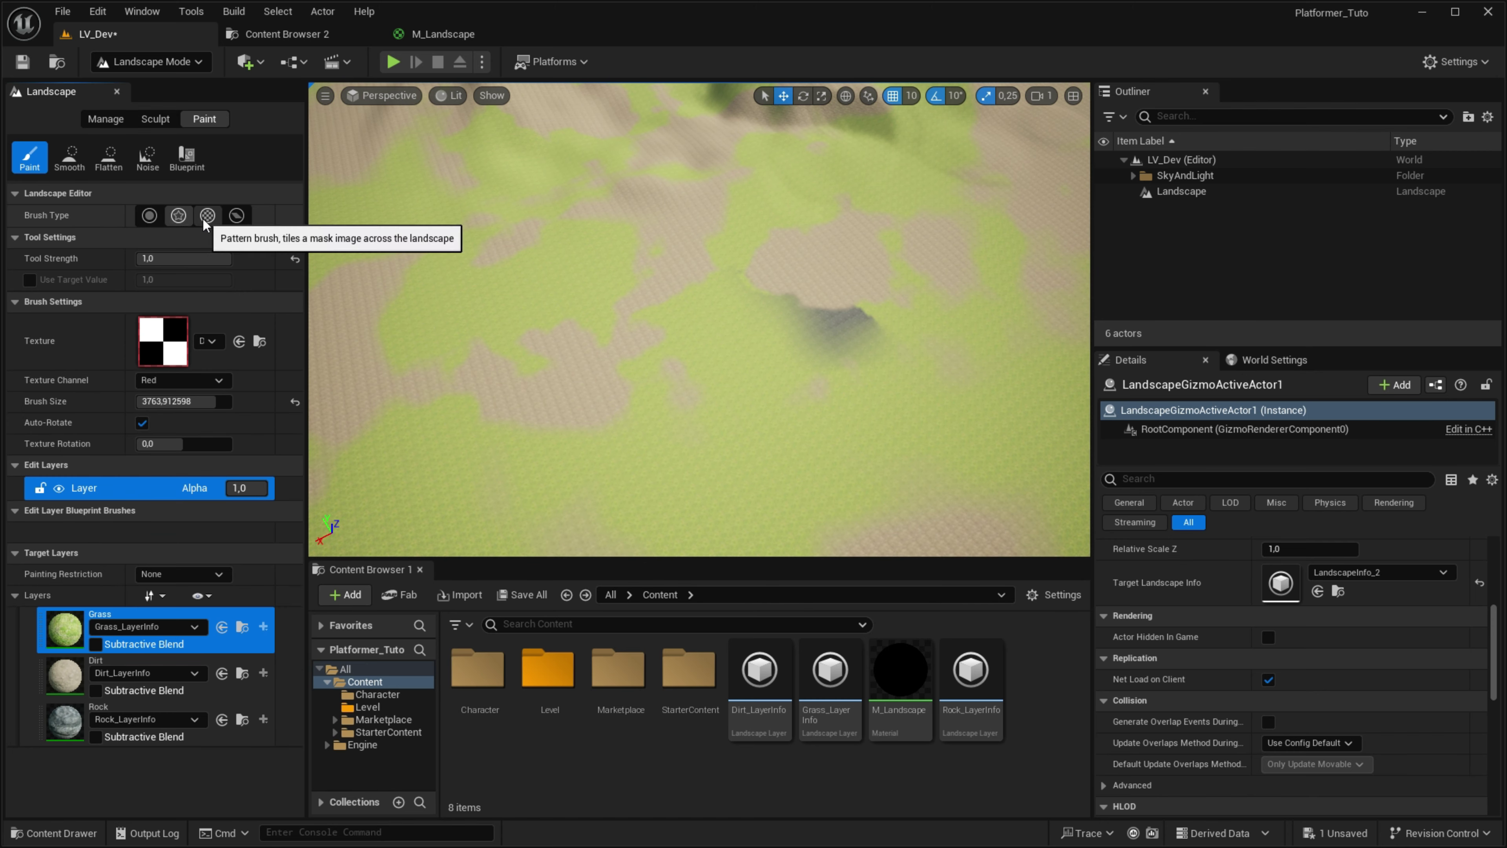
right_drag(733, 297, 733, 296)
right_drag(579, 312, 579, 312)
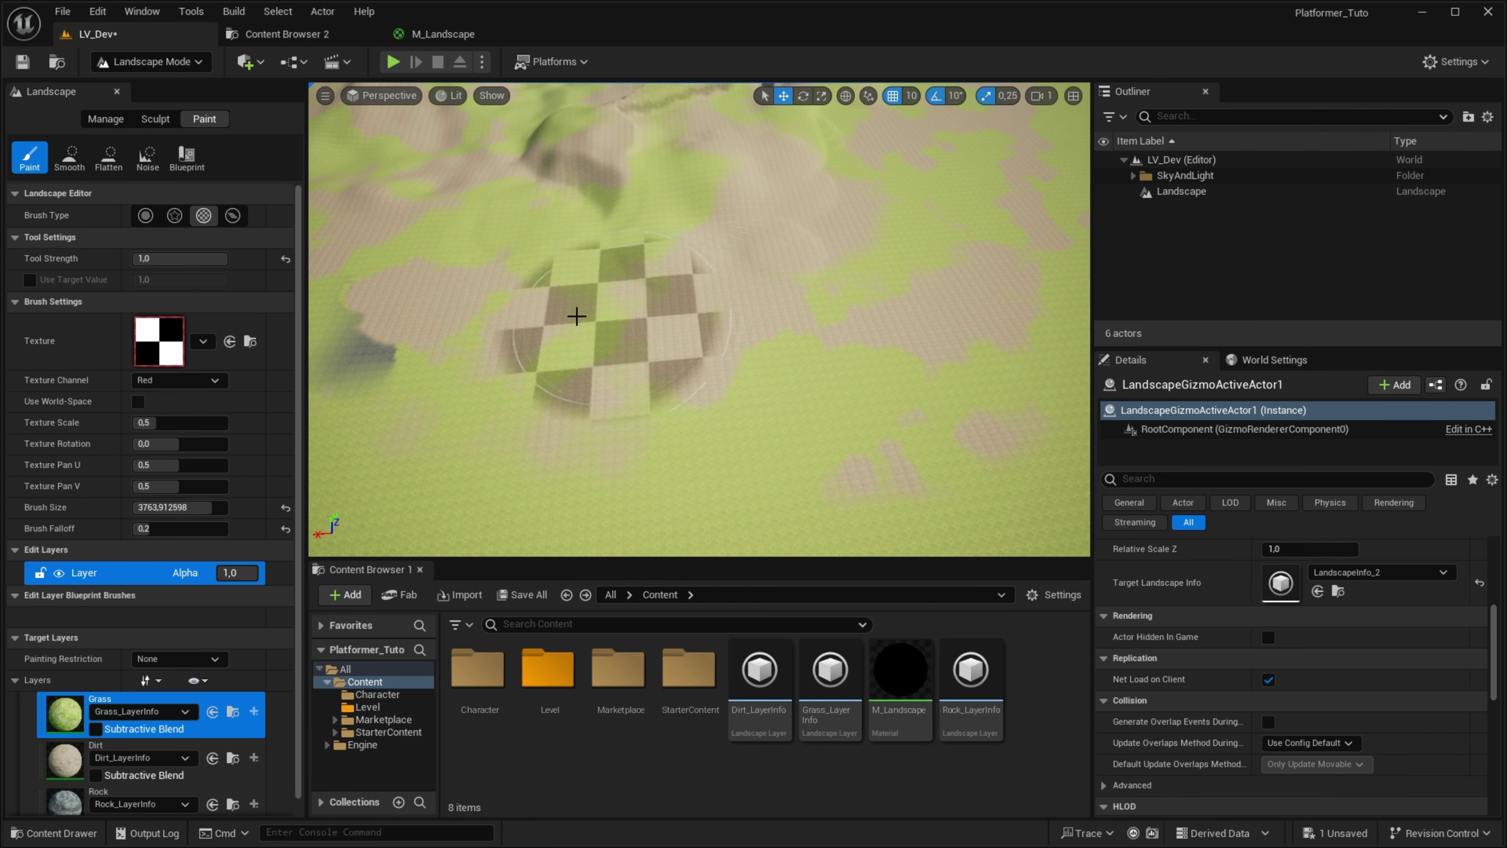
drag(507, 319, 391, 217)
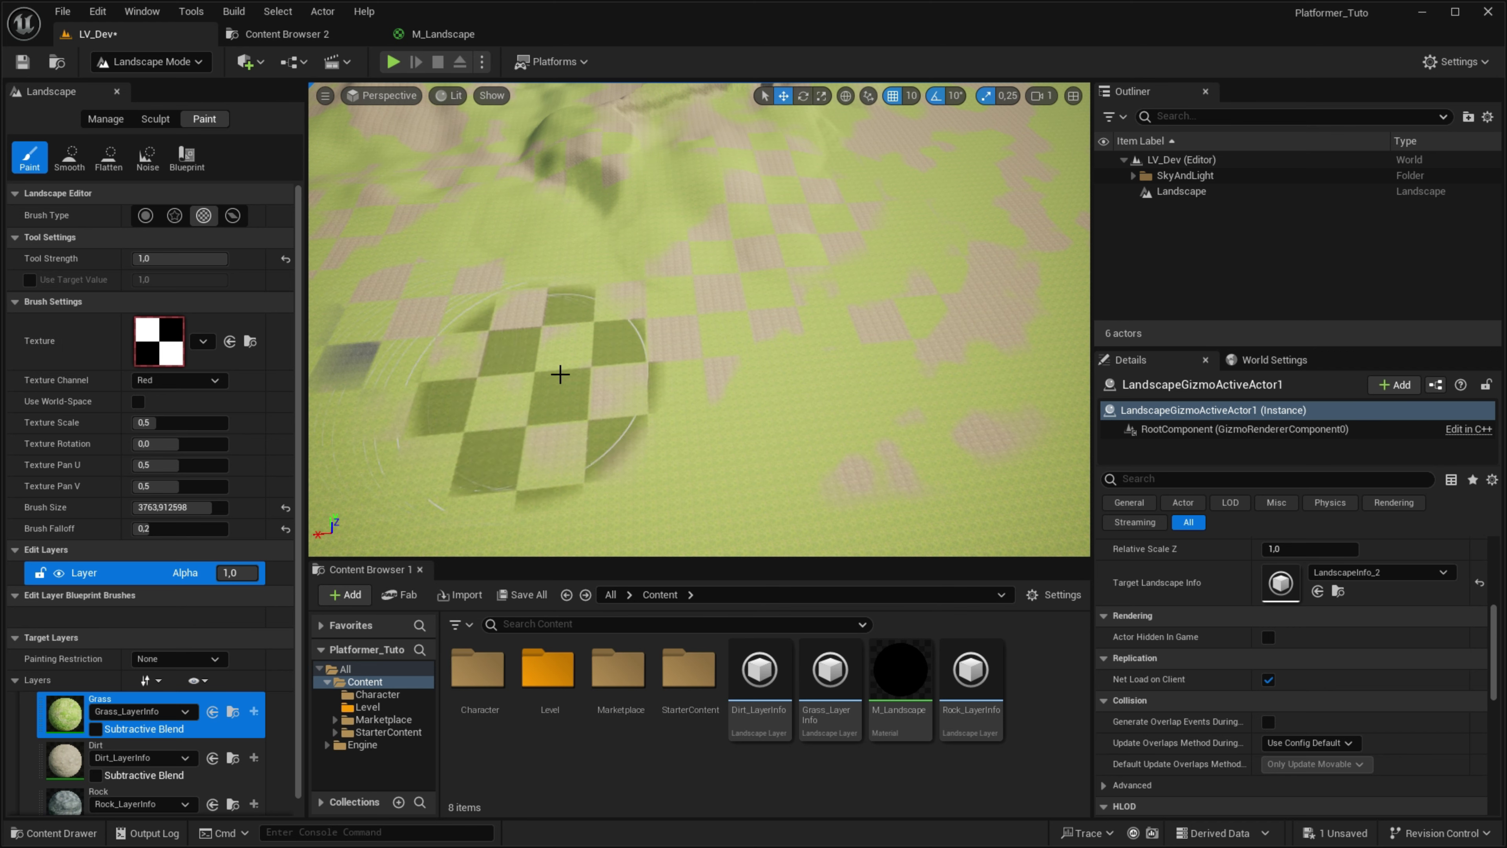
Step: Use the Alpha brush with Auto-Rotate off, then reset the brush type to Circle
scroll(712, 320, down, 6)
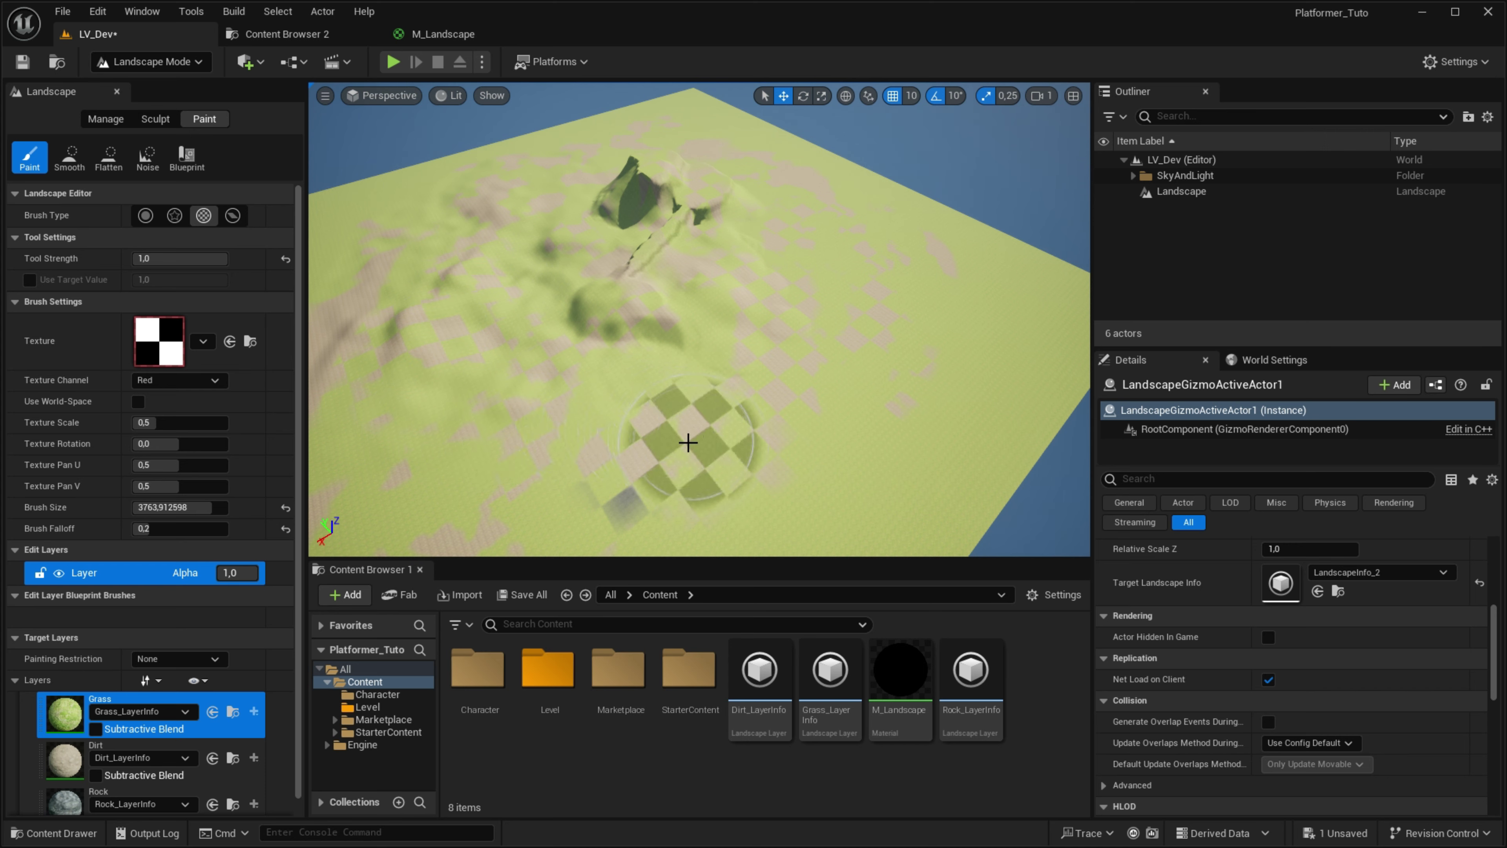
scroll(457, 454, up, 5)
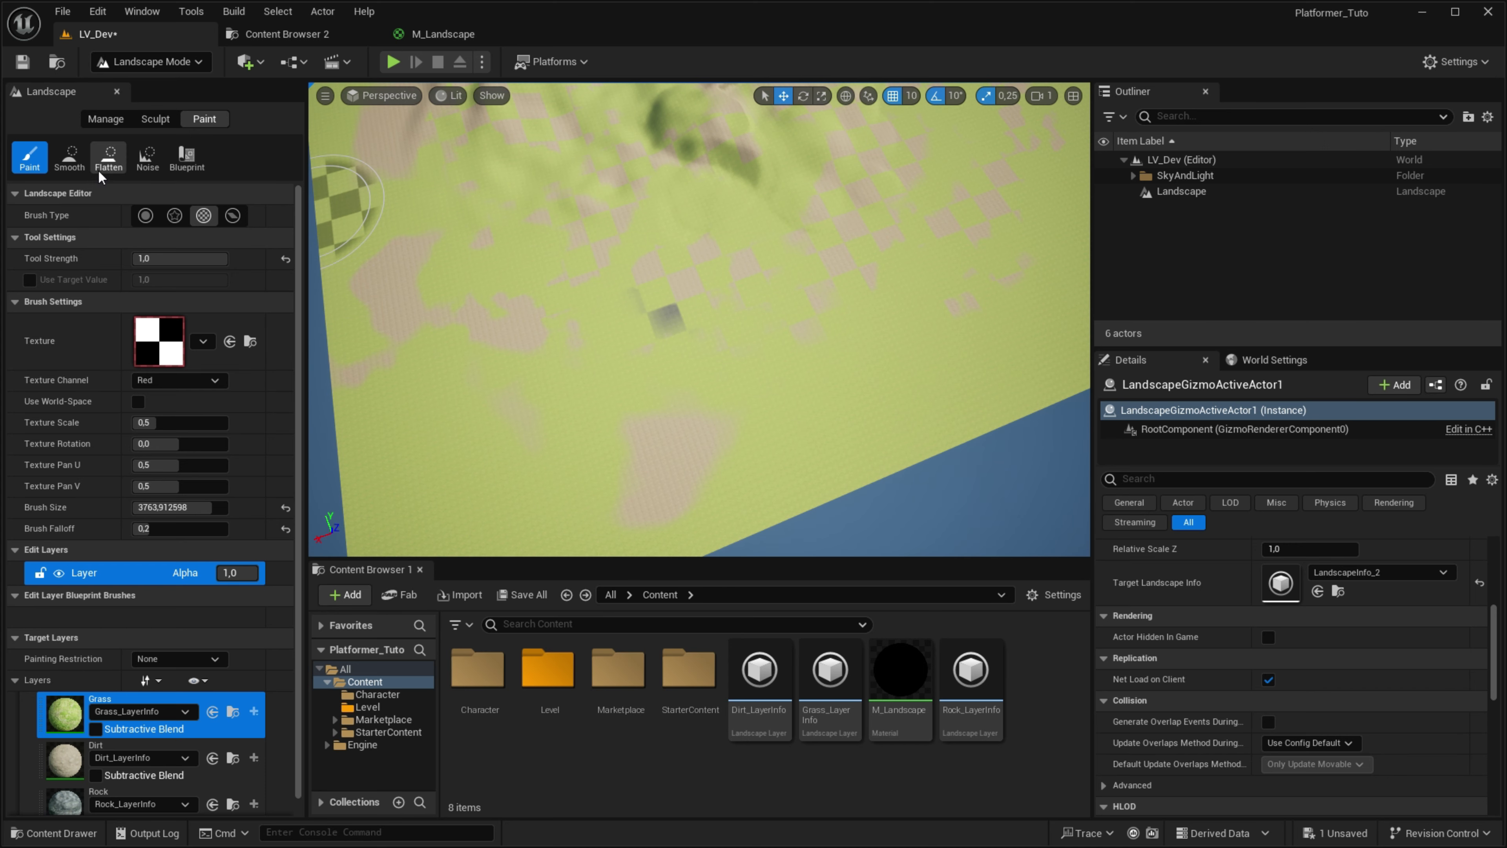
click(175, 215)
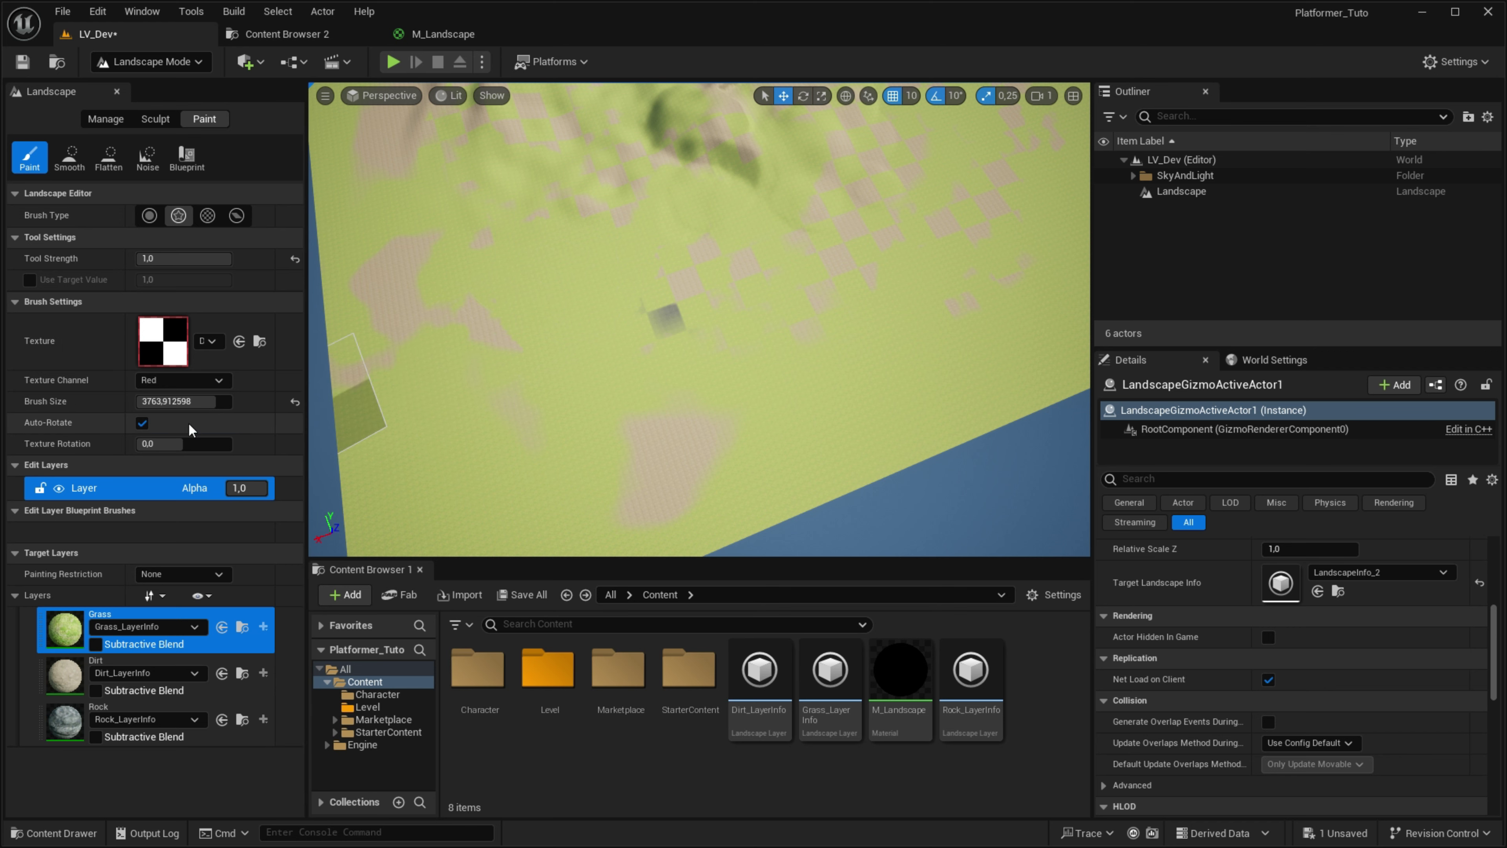
click(142, 423)
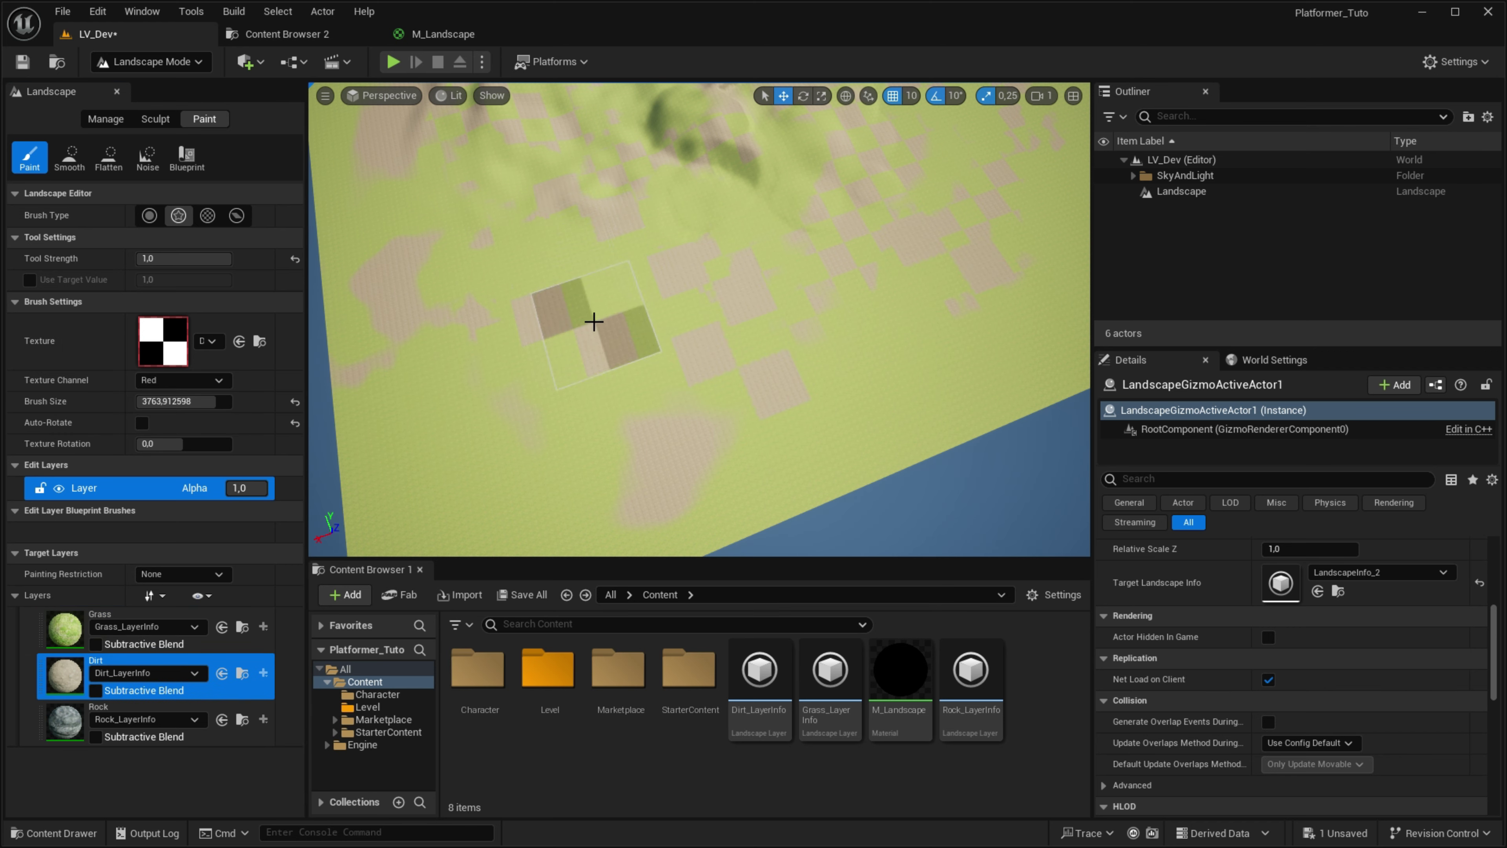
scroll(592, 323, down, 5)
right_drag(592, 323, 537, 430)
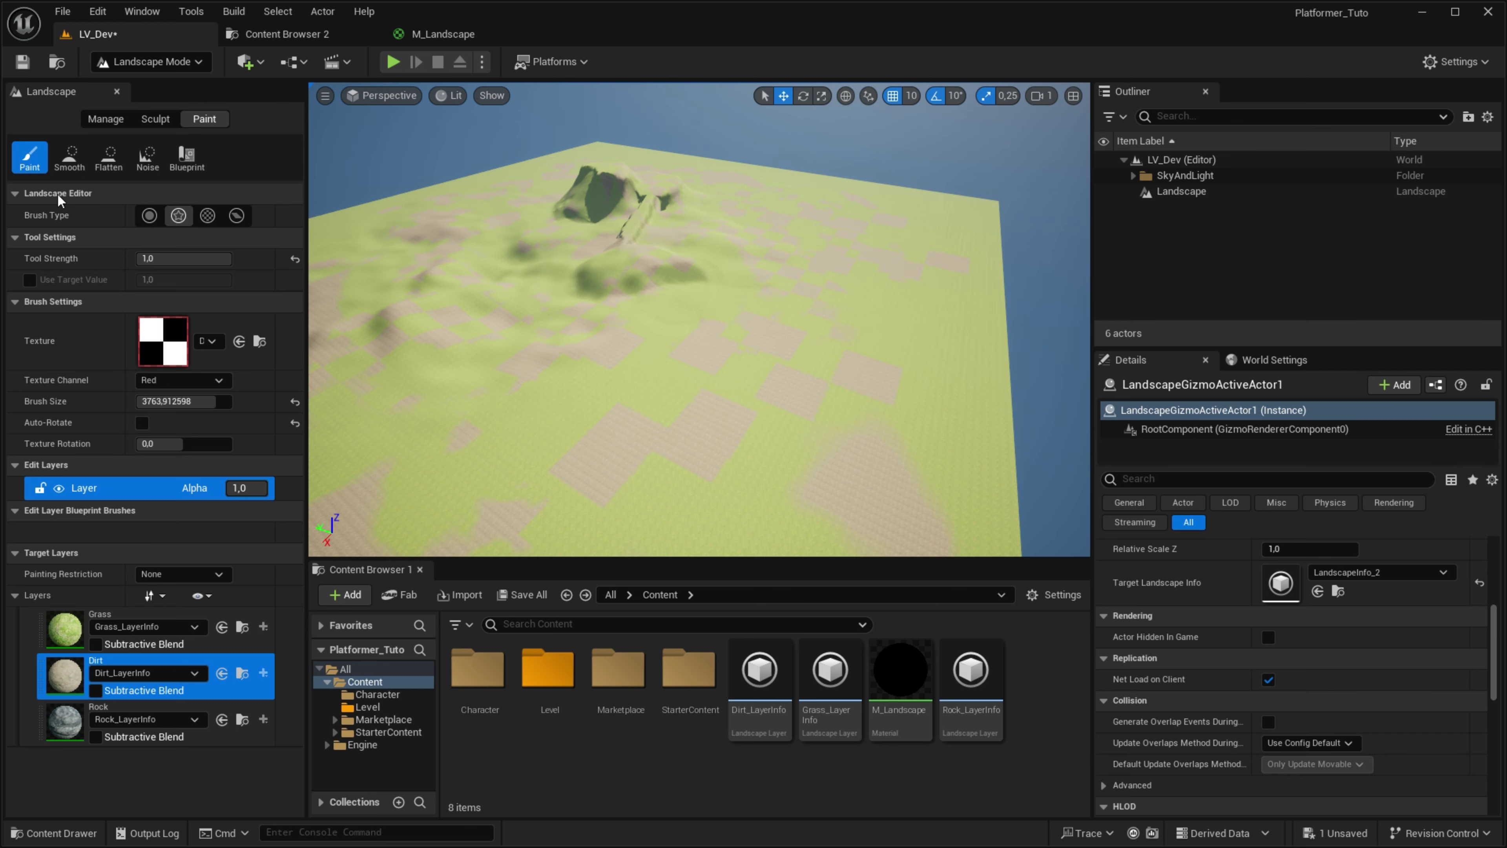
click(149, 217)
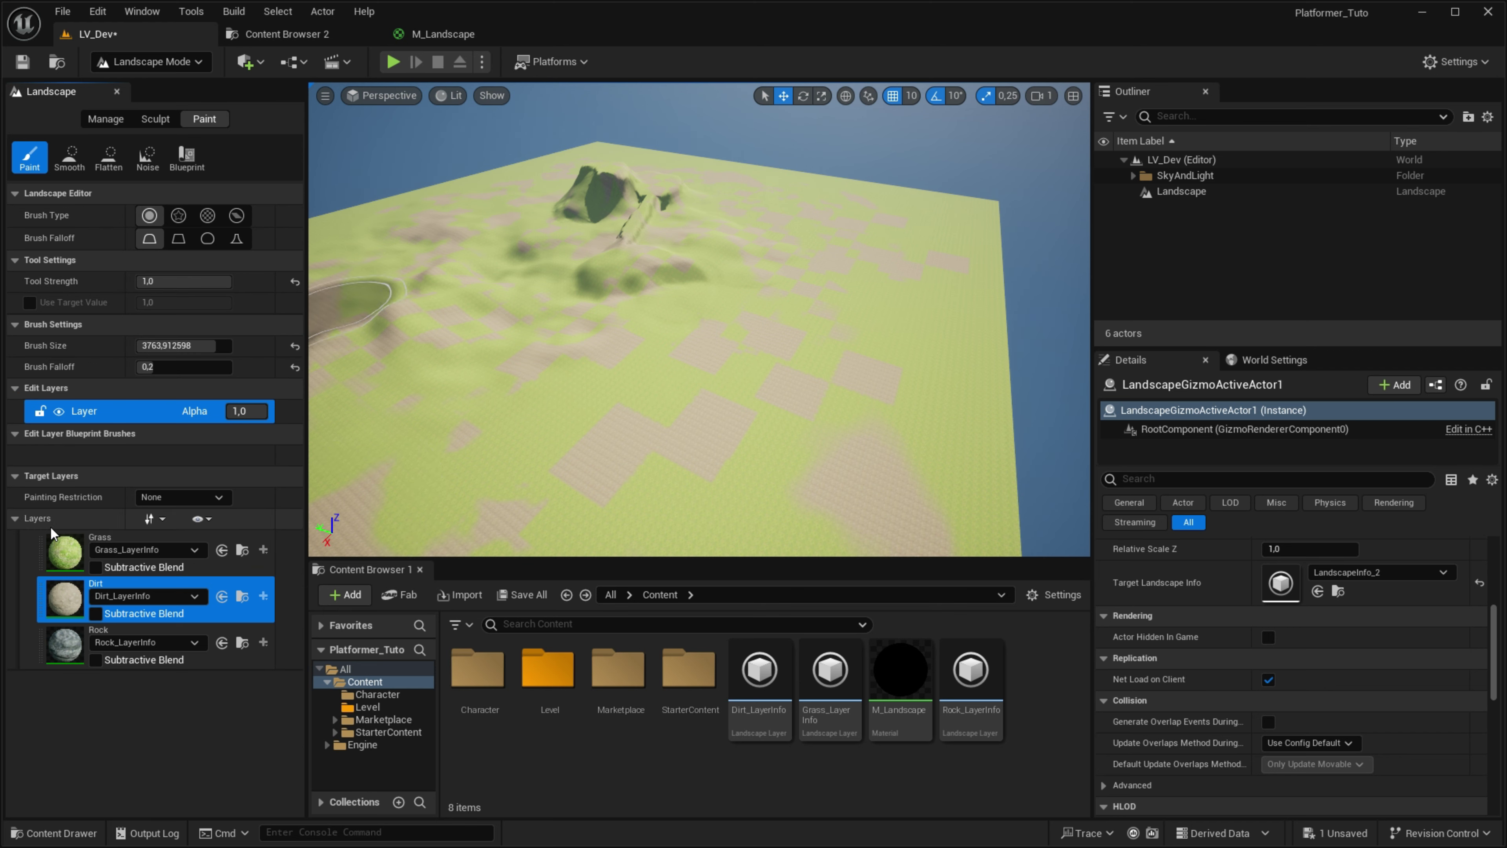
Step: Undo the earlier fill, then clear the Dirt layer and fill the whole landscape with Dirt
right_click(60, 552)
click(49, 709)
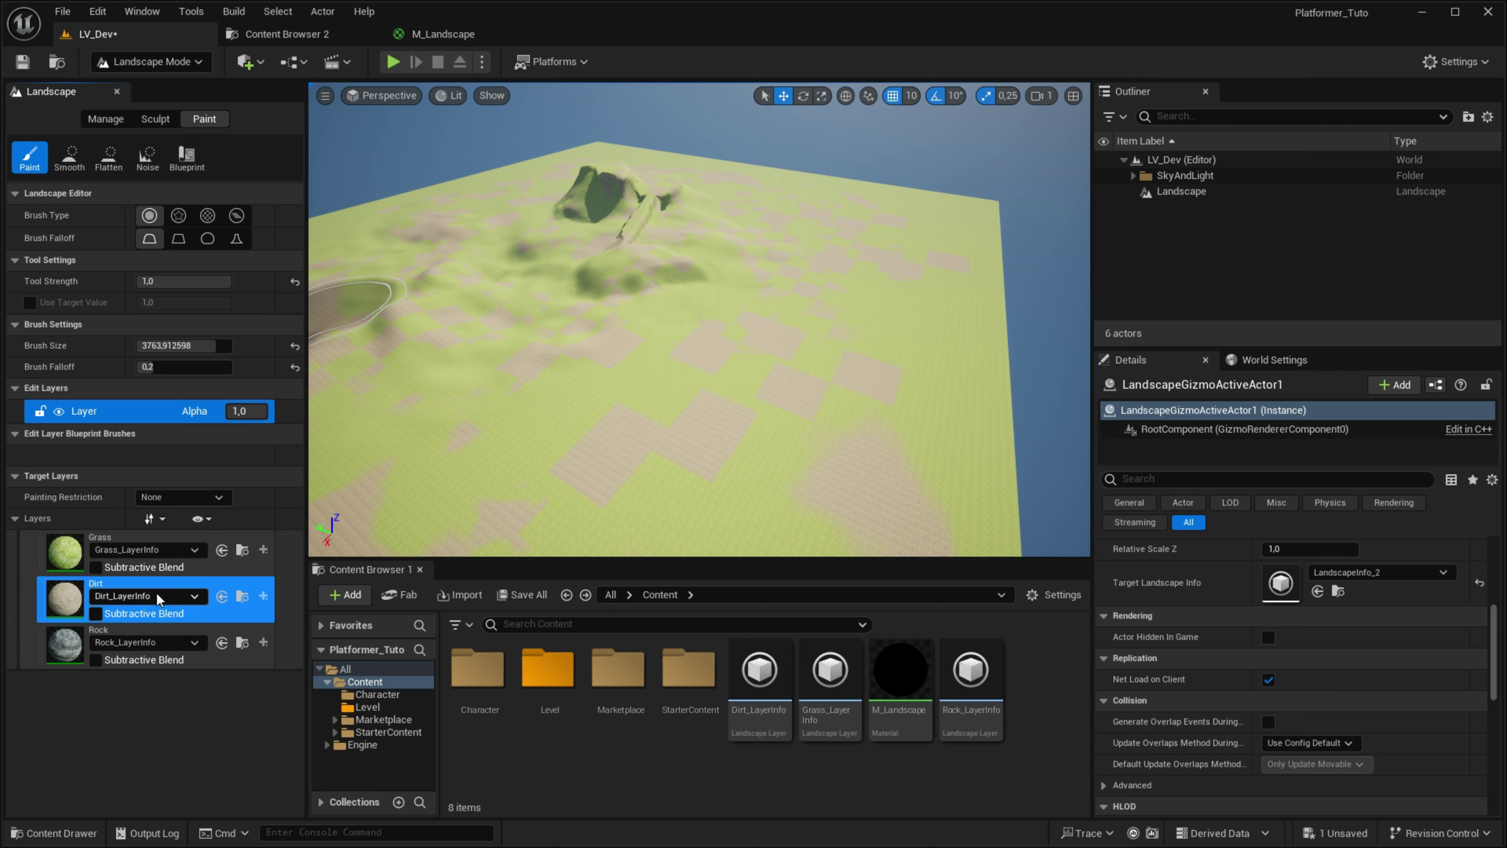
key(ctrl+z)
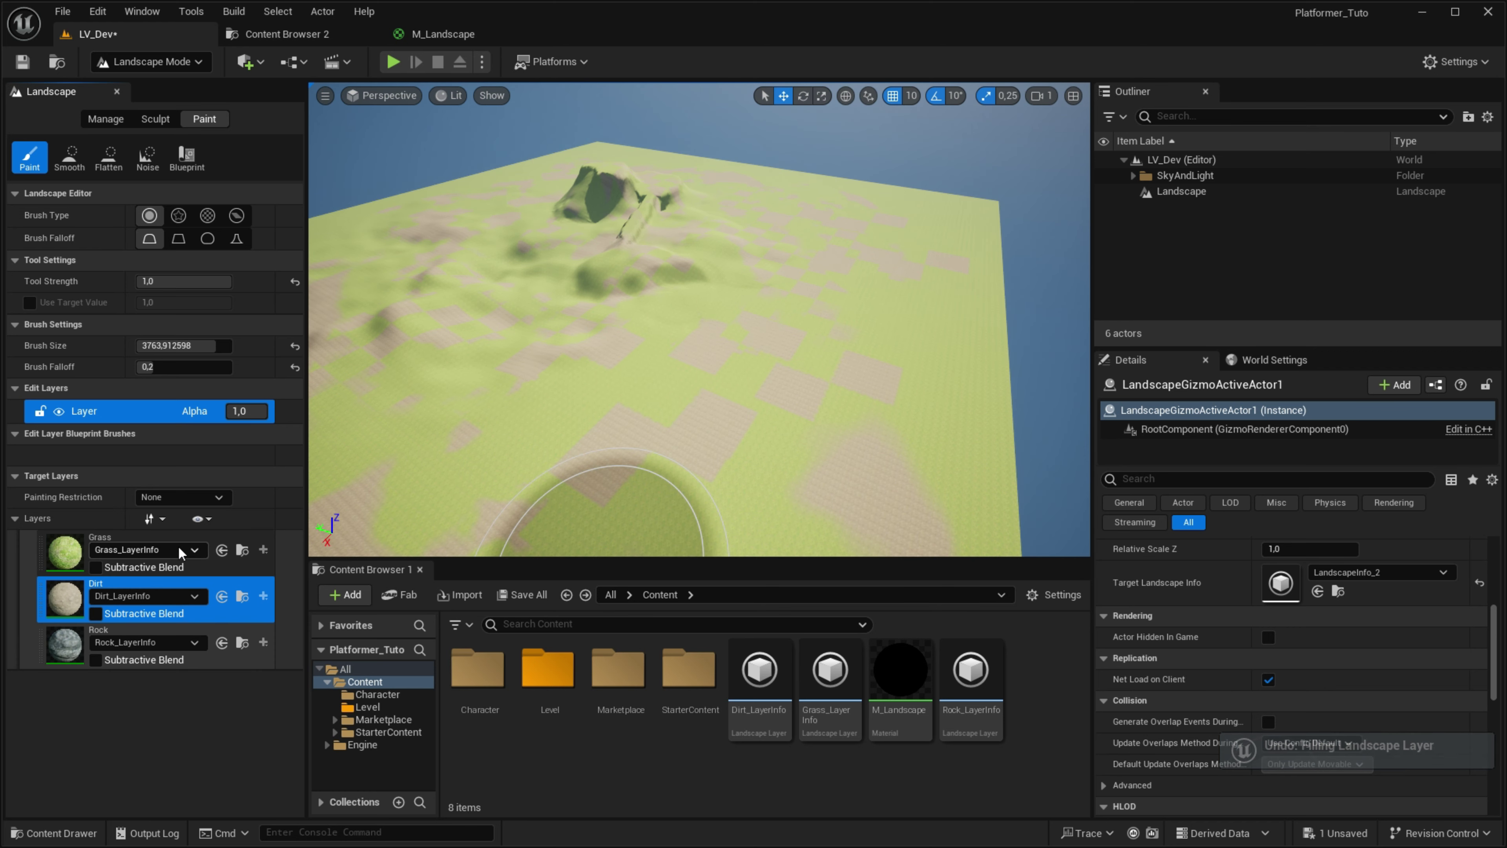
right_click(191, 591)
click(229, 663)
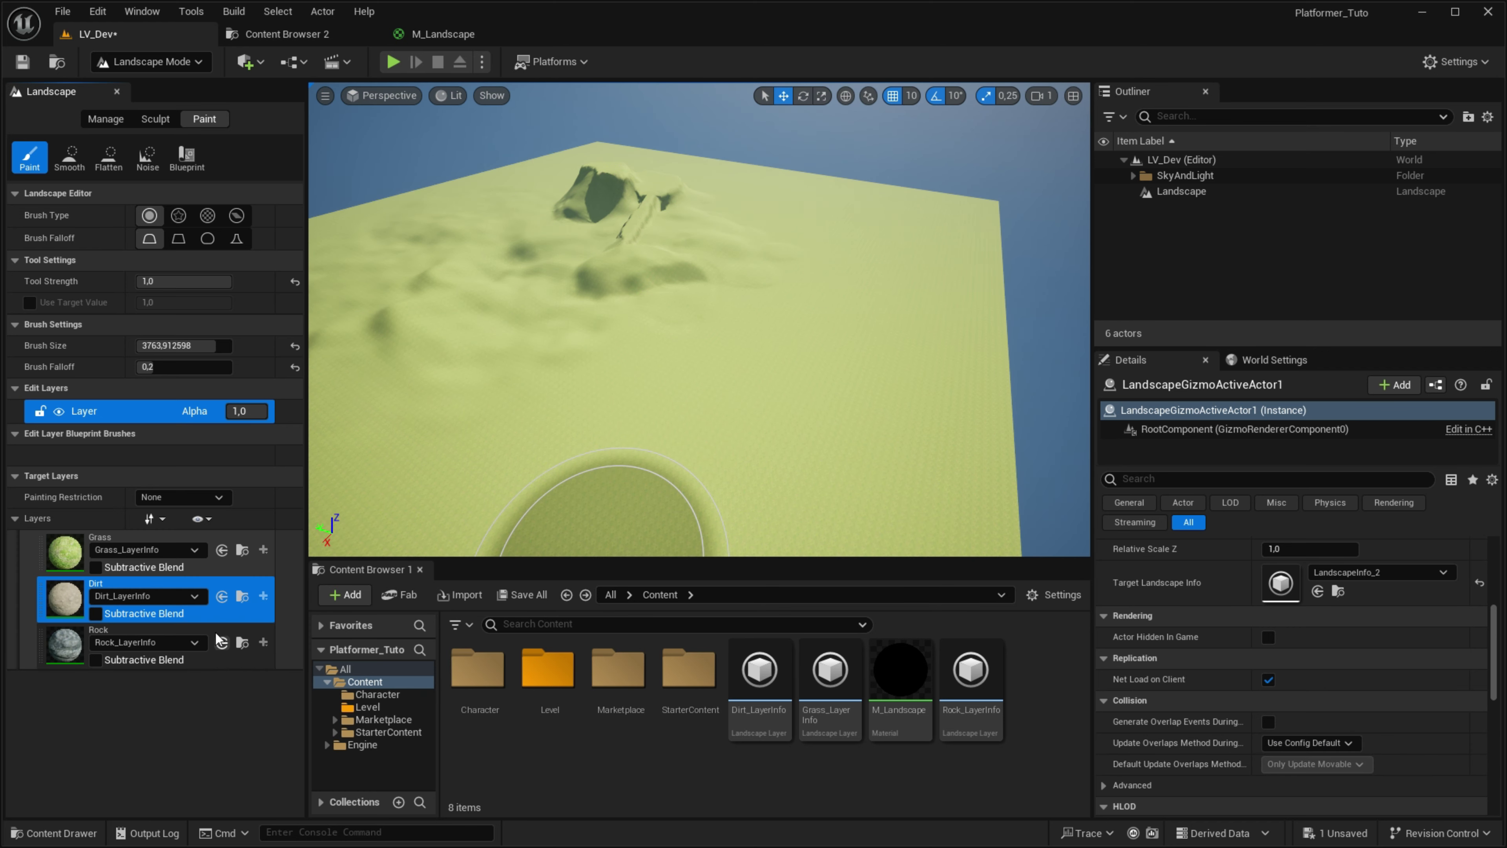
right_click(205, 584)
click(226, 638)
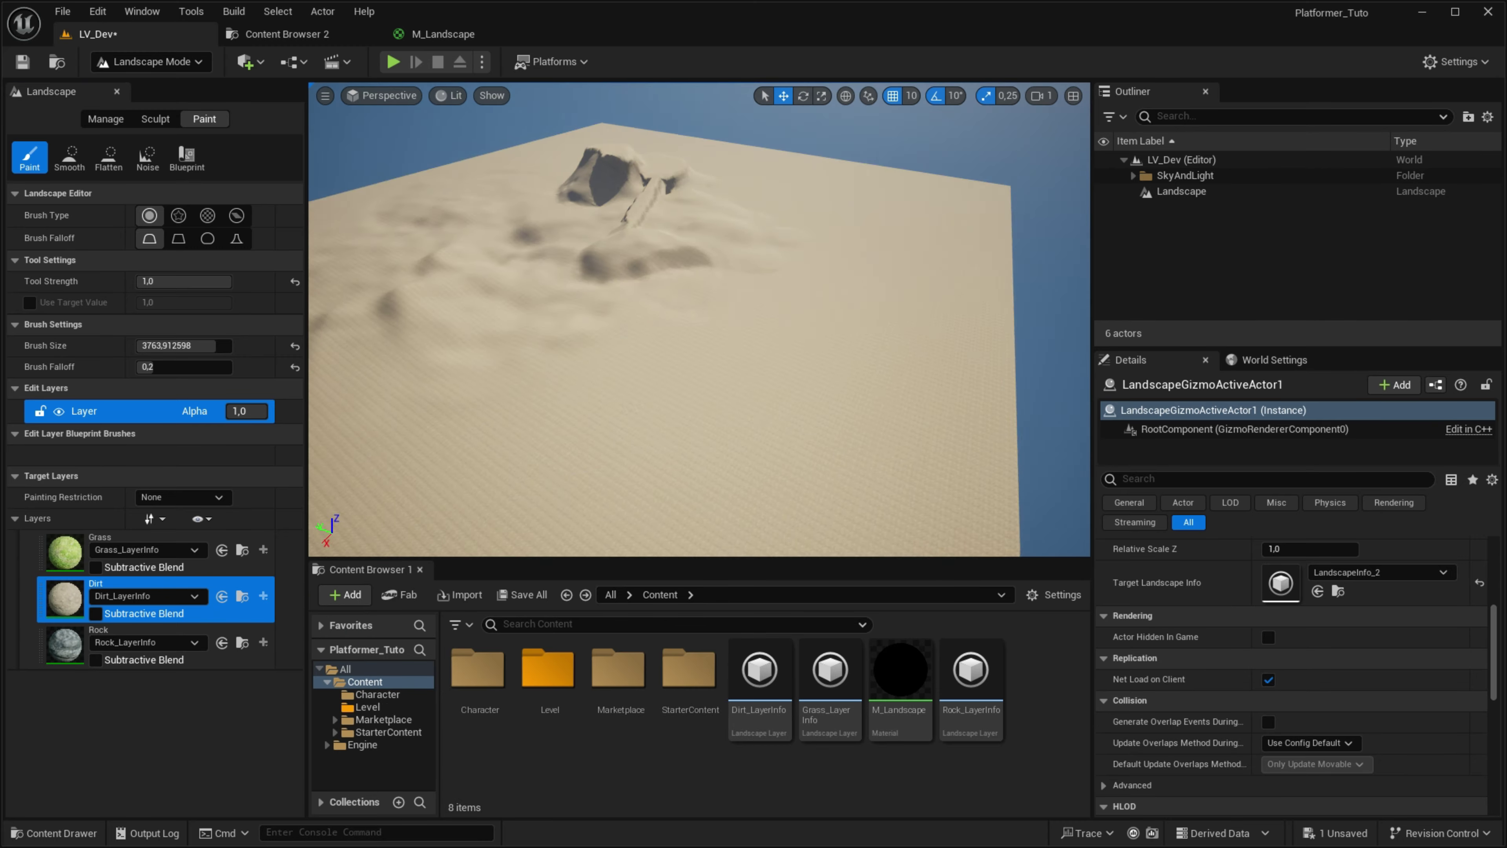
Step: Paint a small green Grass patch on a flat sandy area with a smaller brush
mouse_move(699, 320)
right_down()
mouse_move(699, 285)
mouse_move(699, 321)
mouse_move(664, 321)
right_up()
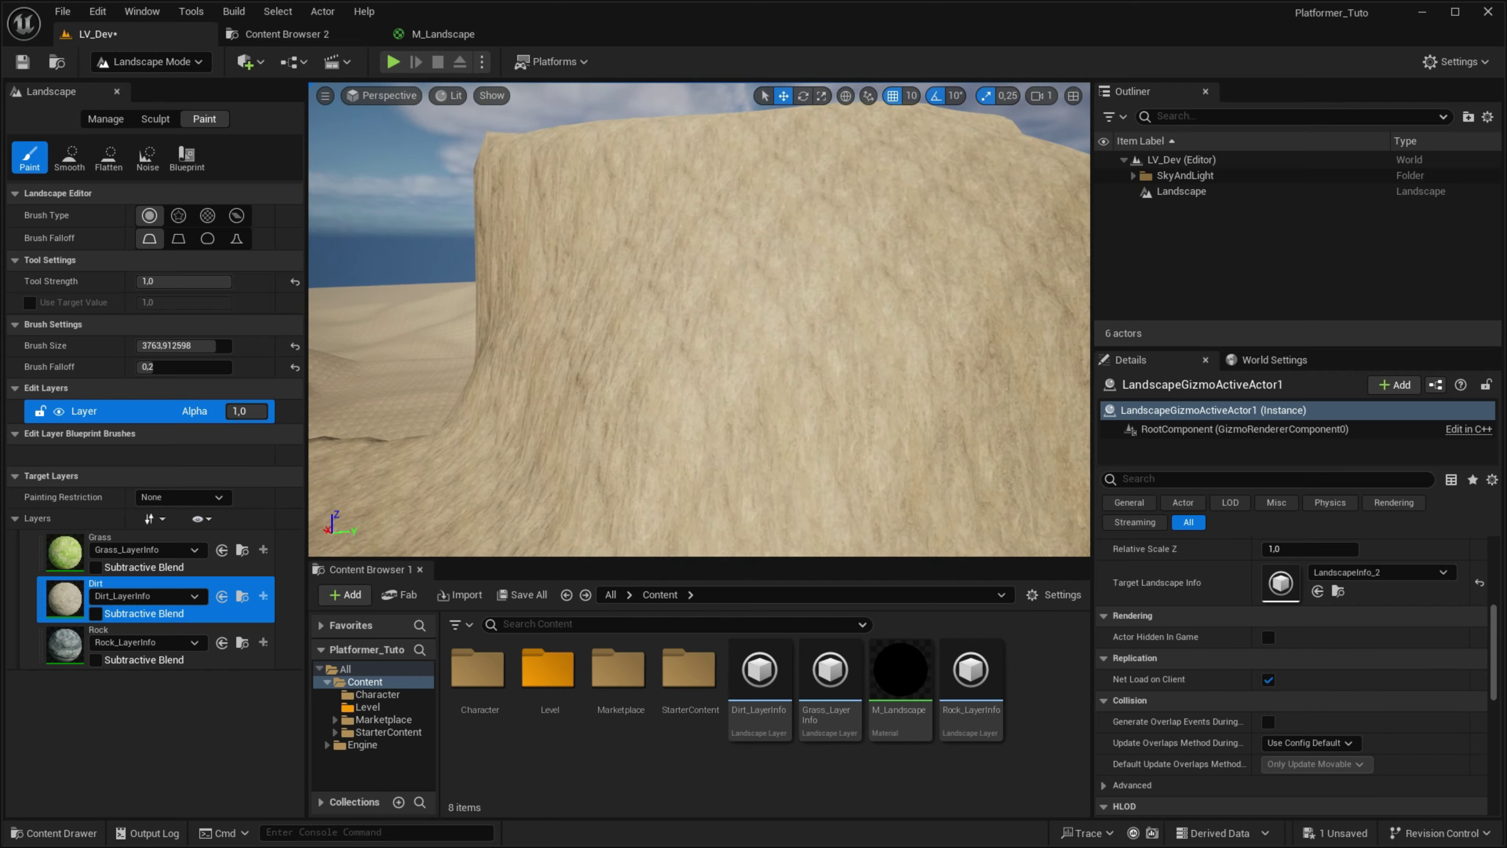
right_drag(979, 378, 949, 378)
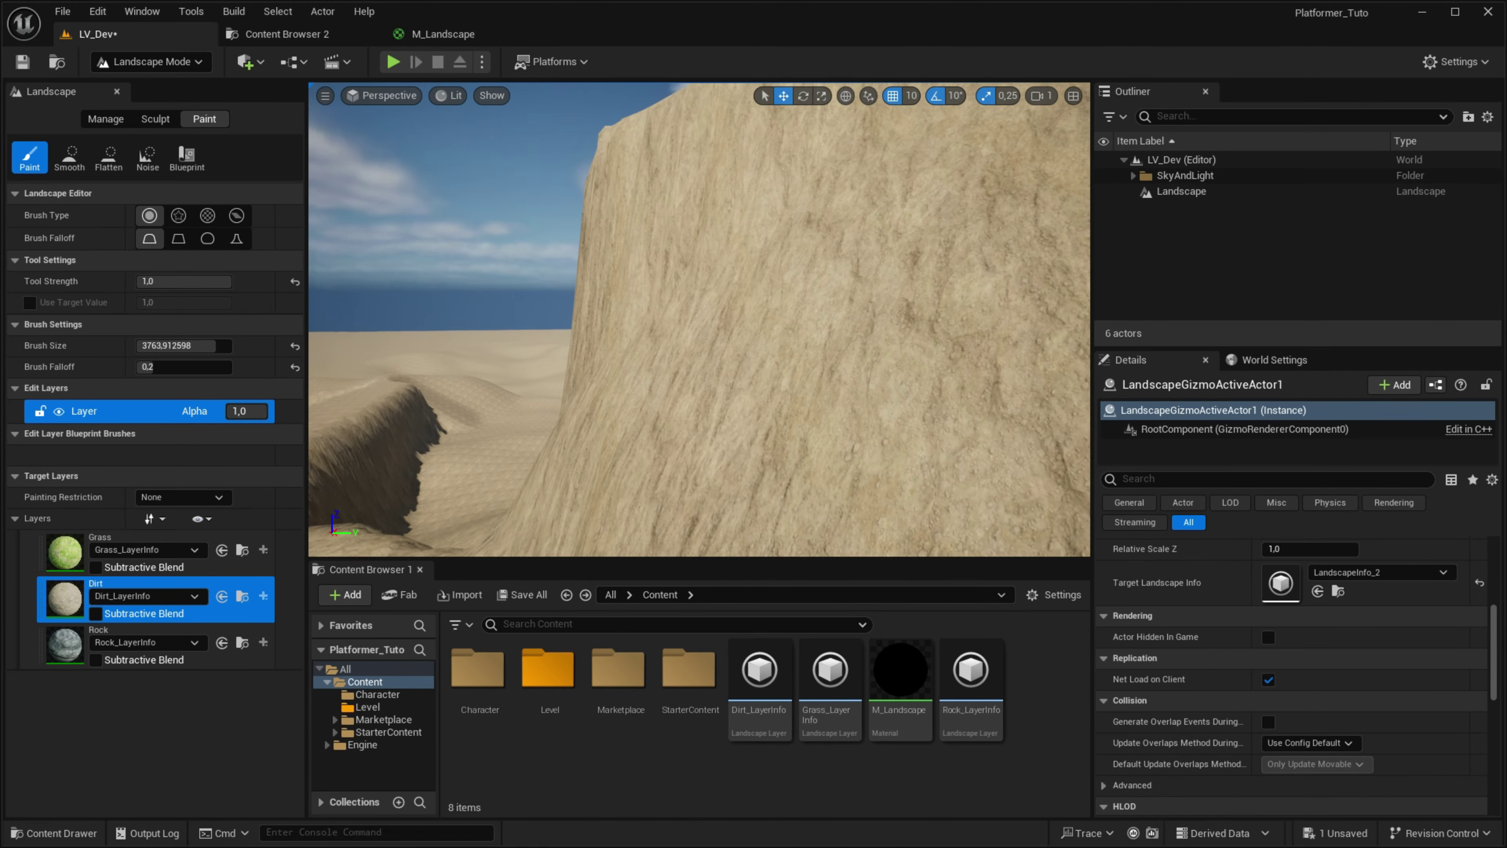
right_drag(697, 370, 676, 371)
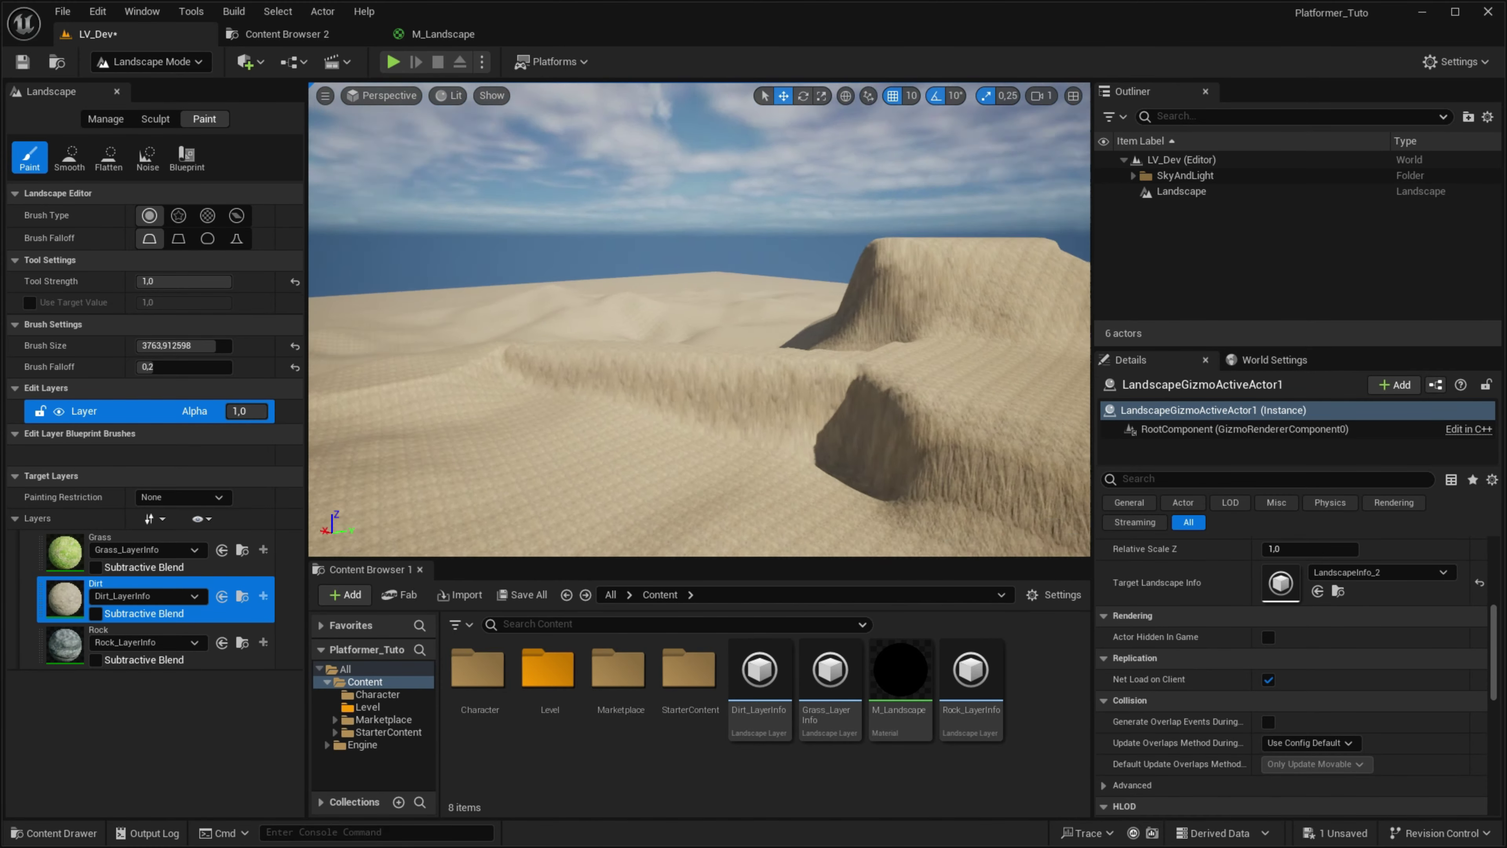
click(152, 61)
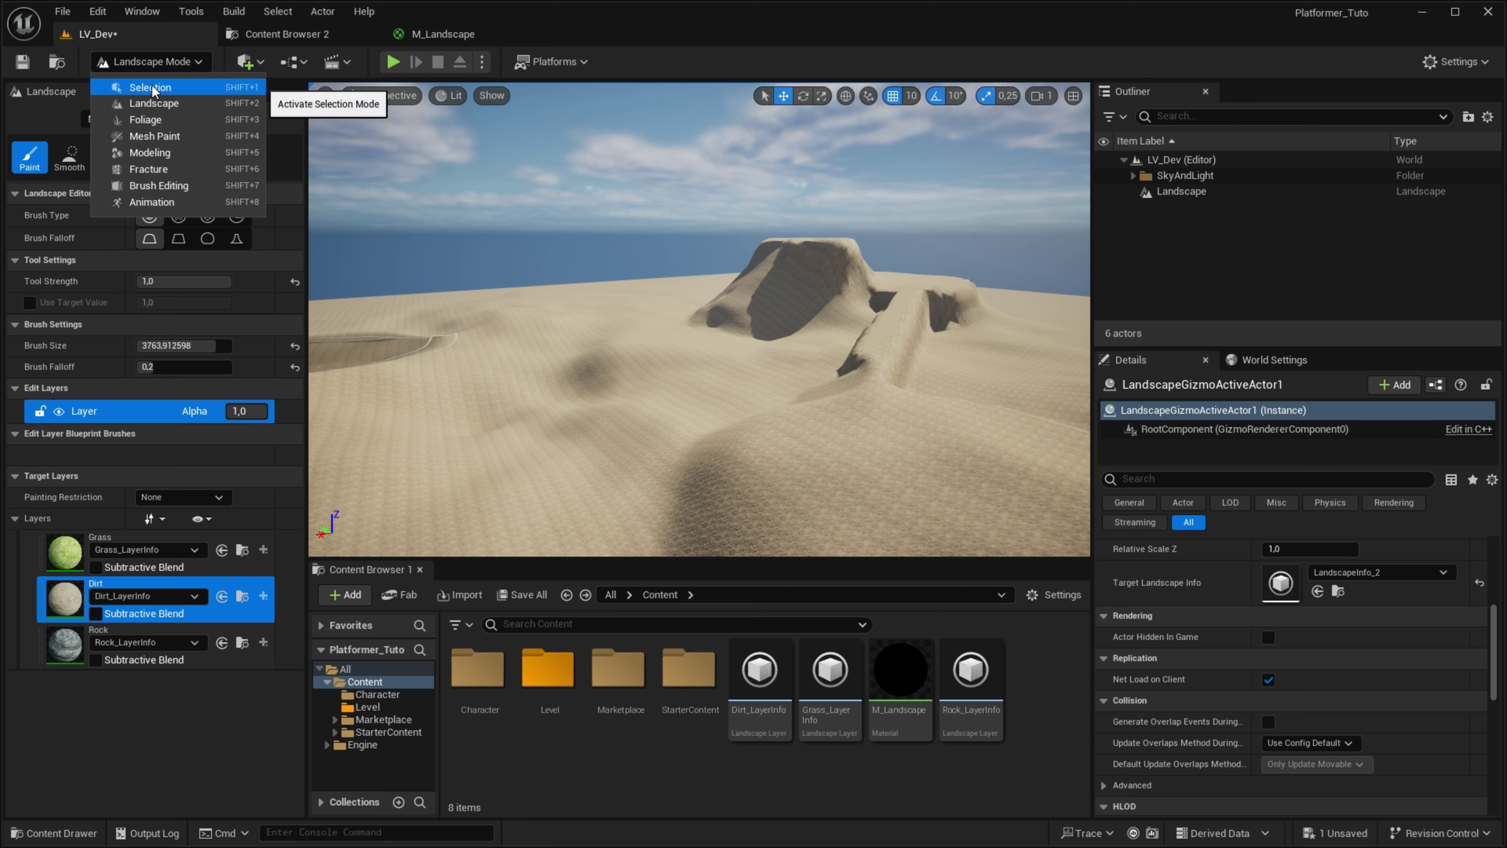
click(70, 558)
click(70, 558)
right_drag(534, 386, 565, 427)
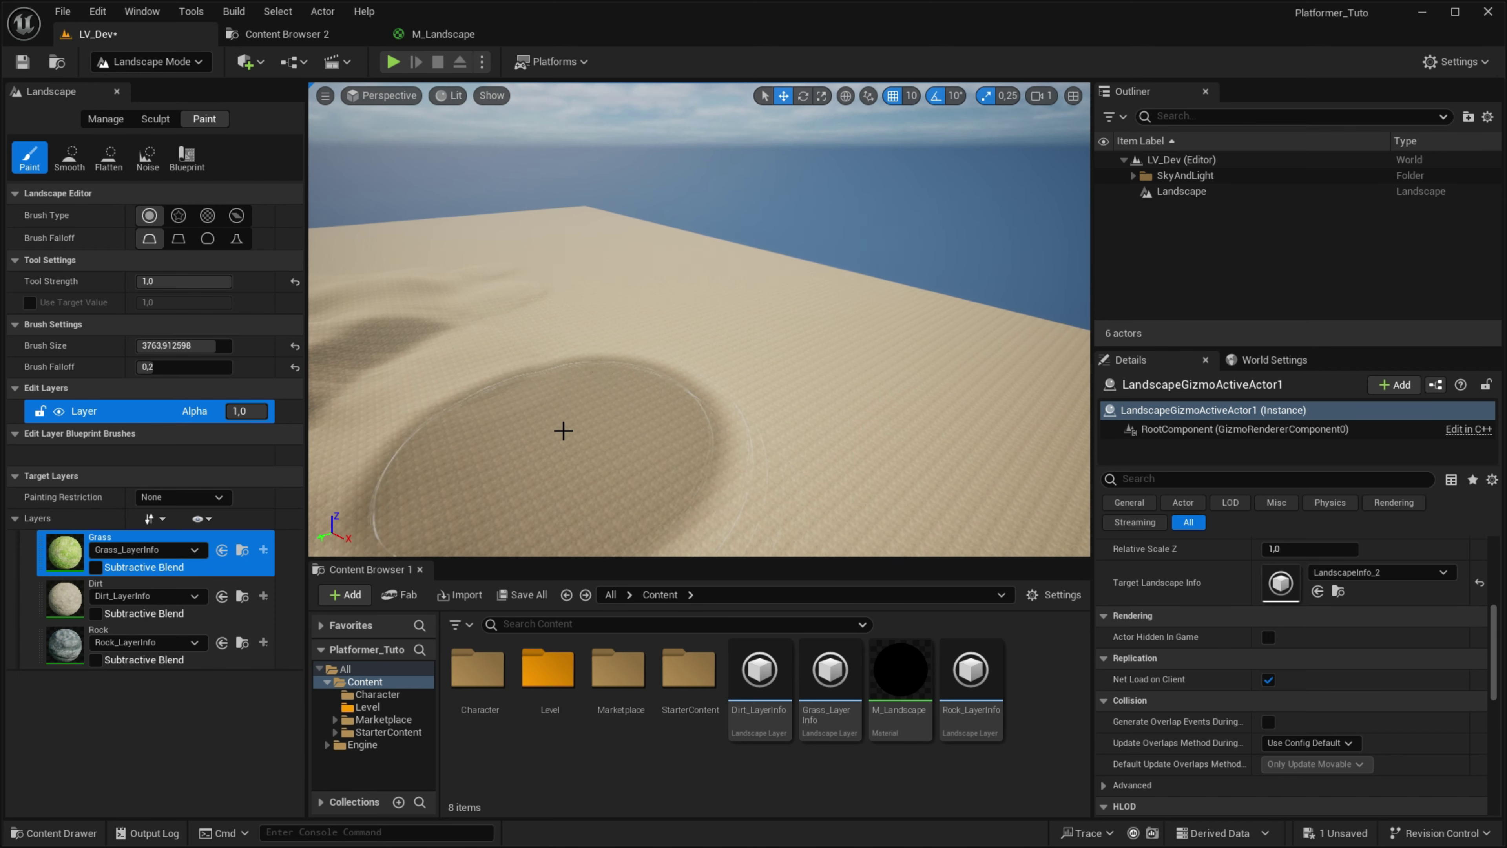
key(bracketleft)
key(bracketleft)
key(bracketleft)
key(bracketleft)
drag(570, 362, 629, 373)
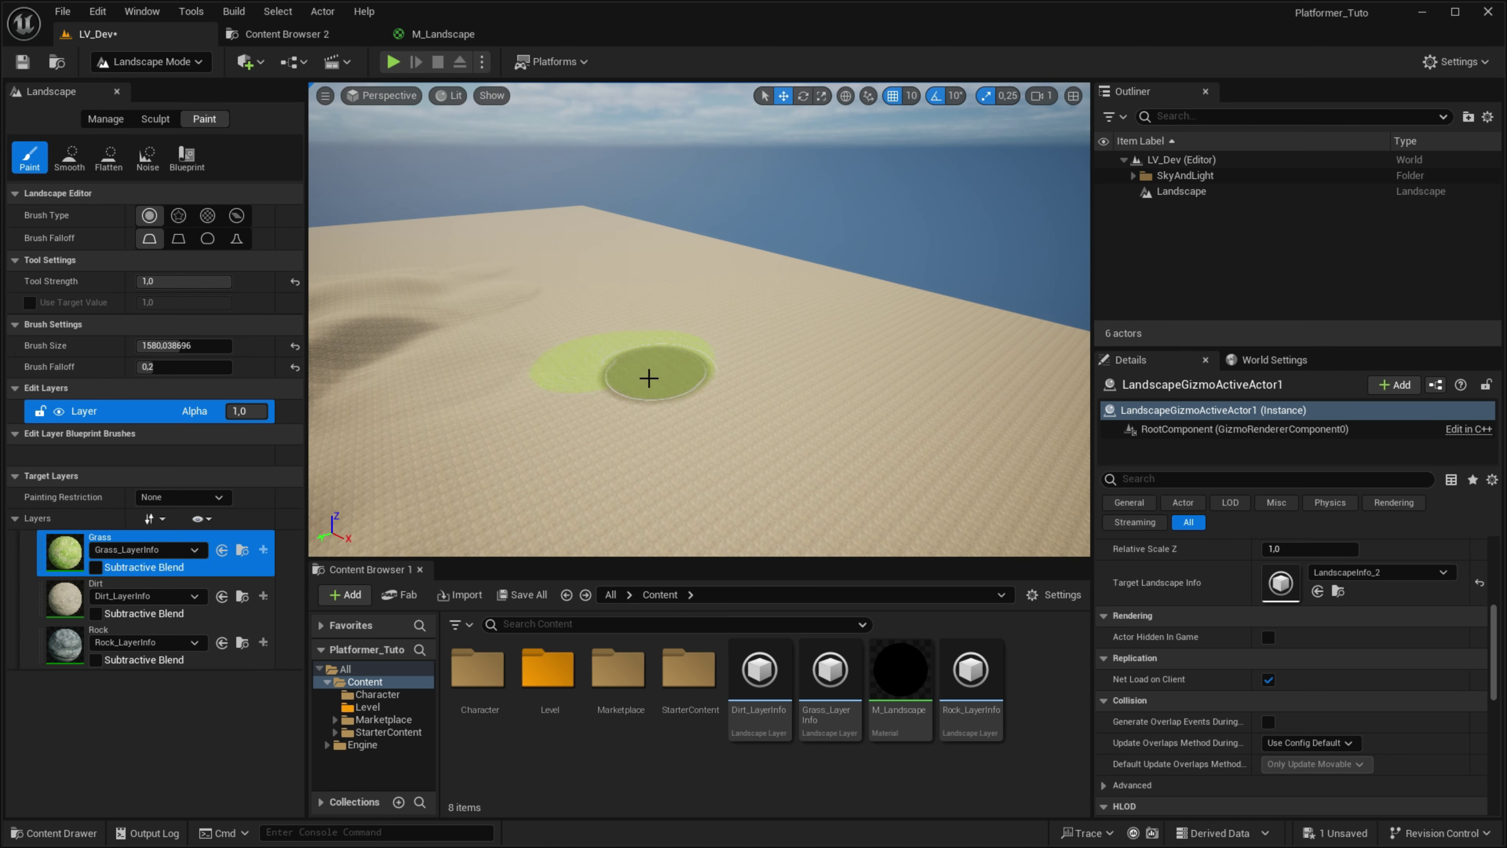
Step: Paint a grey Rock patch on the sand, then switch the mode to Selection
click(70, 651)
right_drag(682, 333, 683, 380)
drag(747, 438, 789, 427)
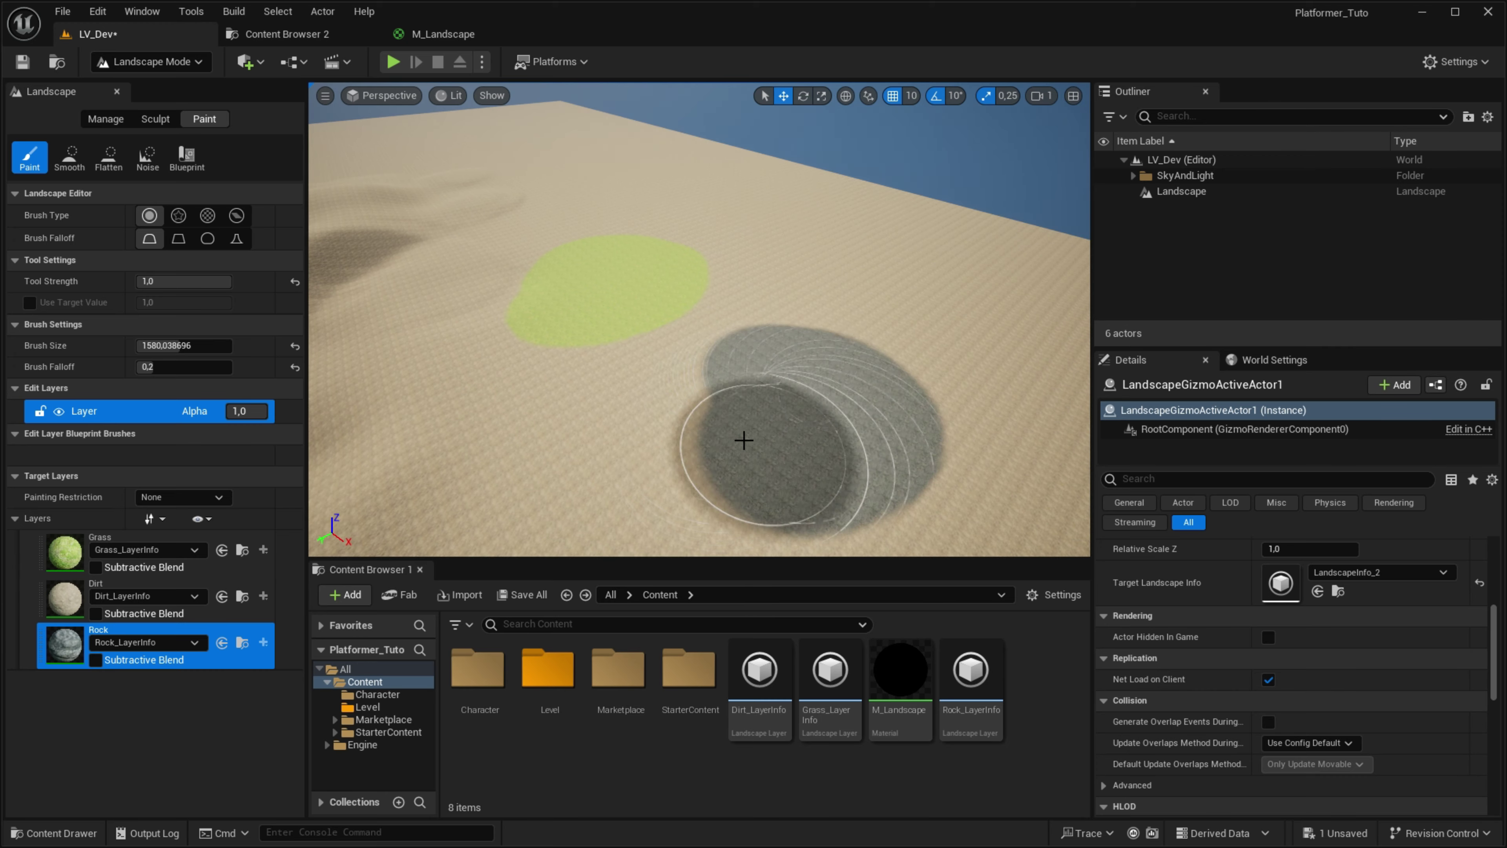
click(151, 61)
click(152, 86)
right_drag(548, 242, 548, 178)
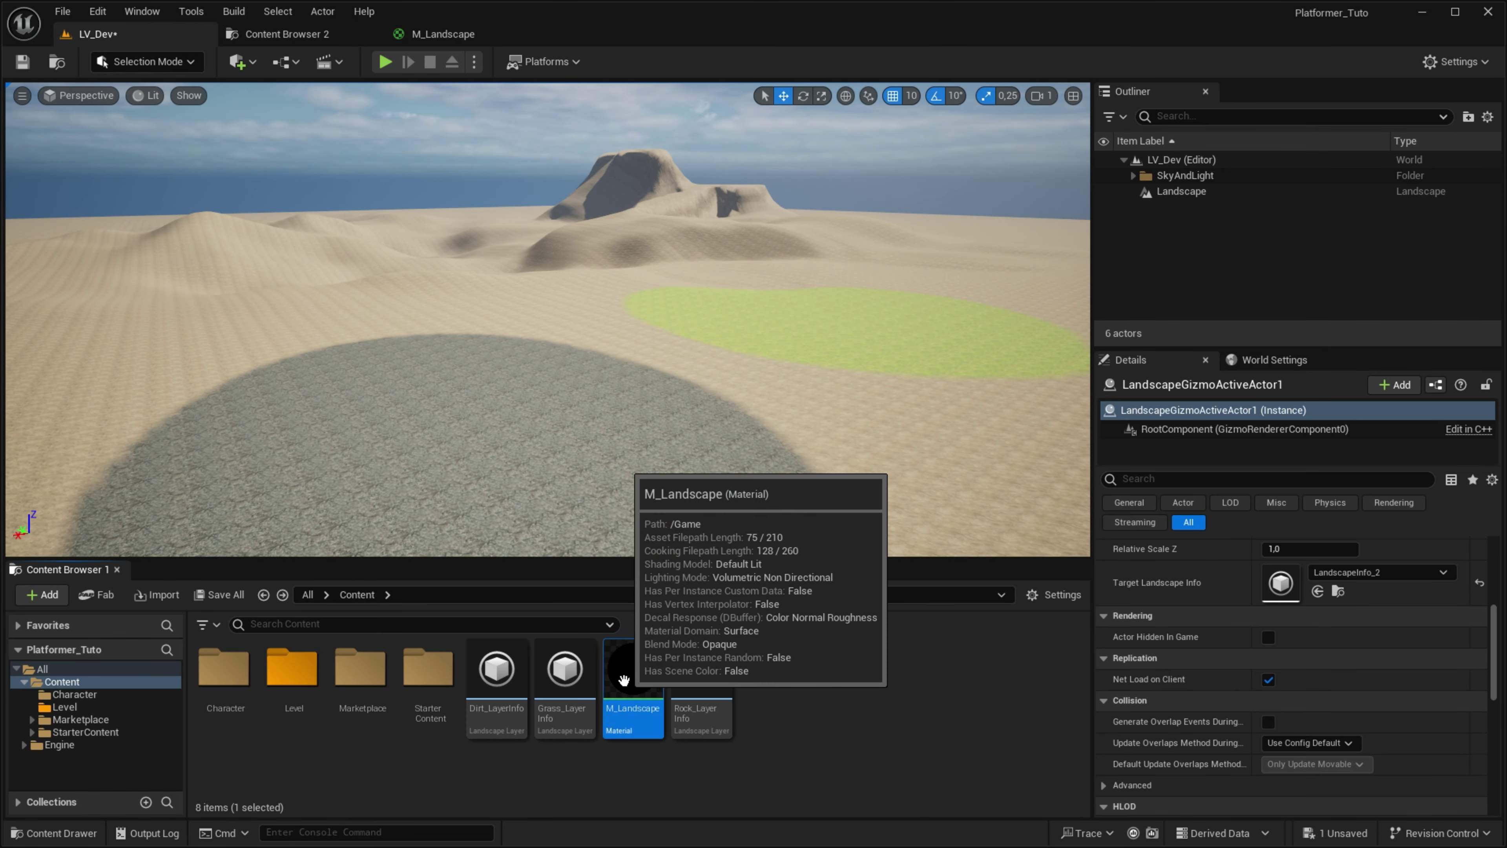
Step: Create a material instance of M_Landscape named MI_Landscape
right_click(632, 682)
click(712, 314)
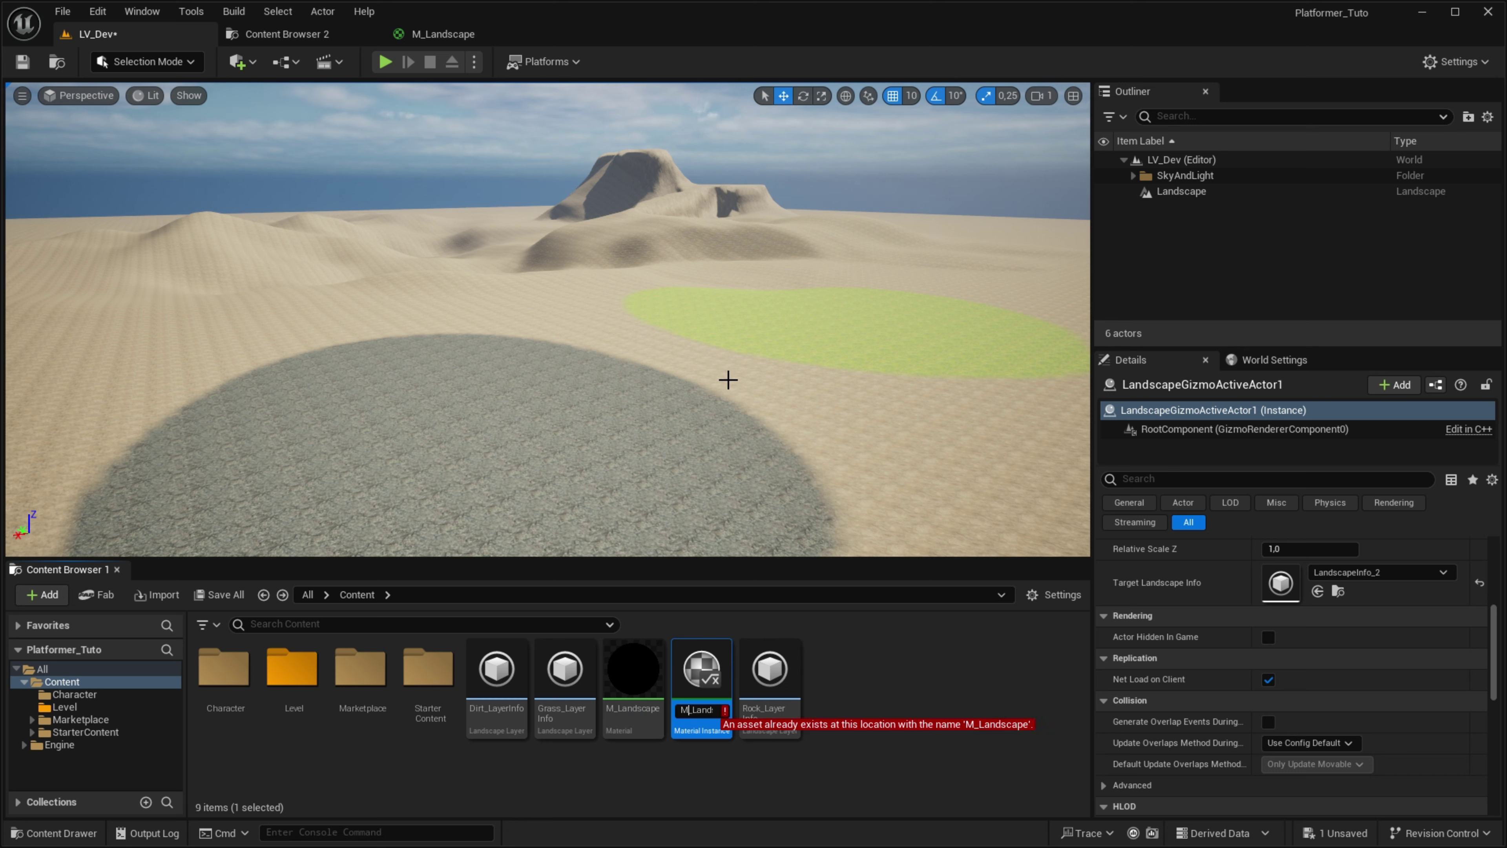
text(I)
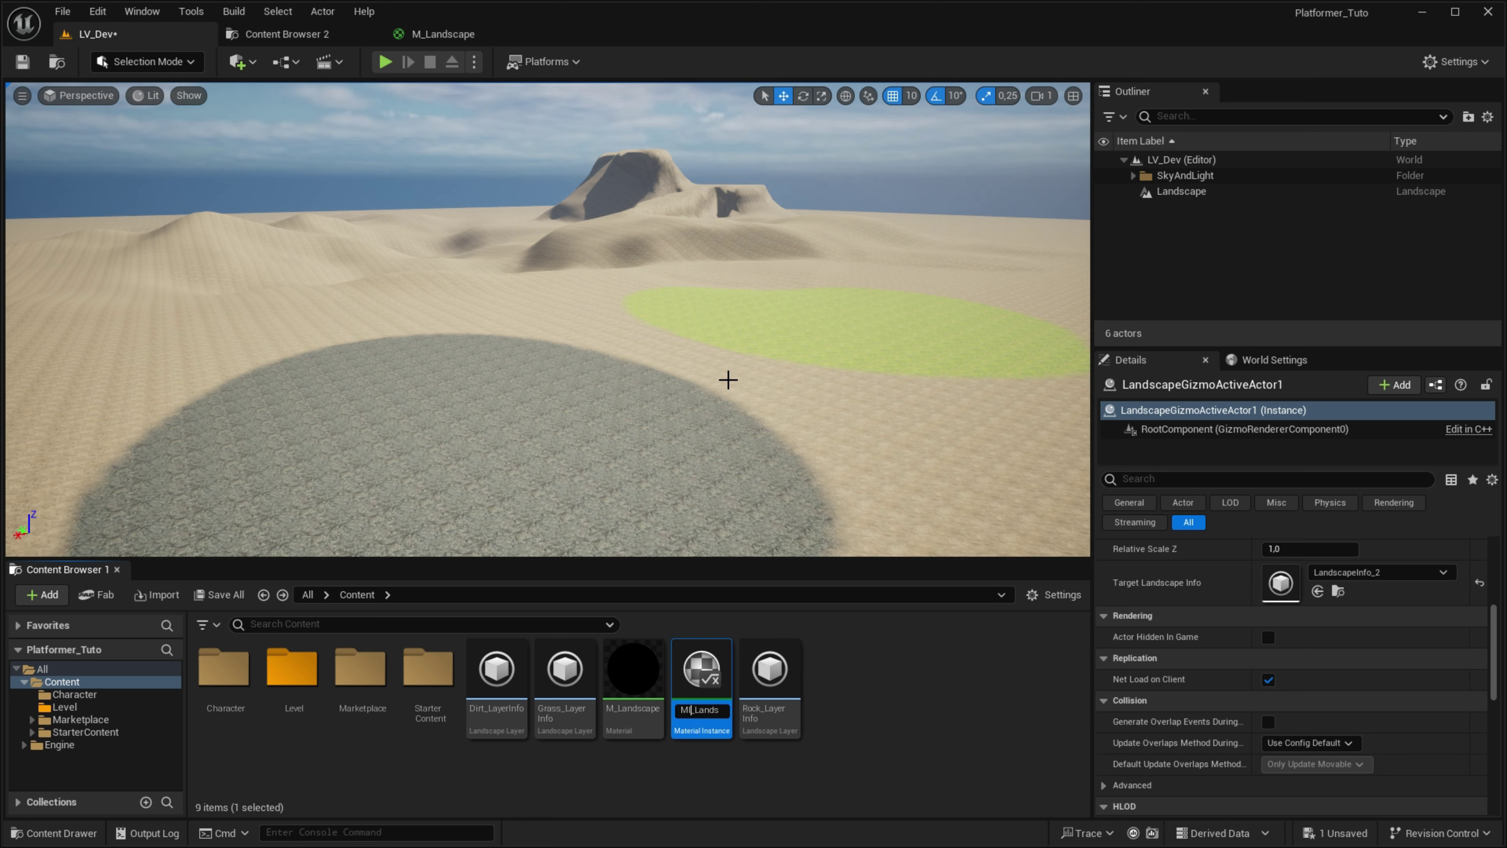
key(Return)
Step: Assign MI_Landscape as the landscape's material and open it for editing
click(817, 400)
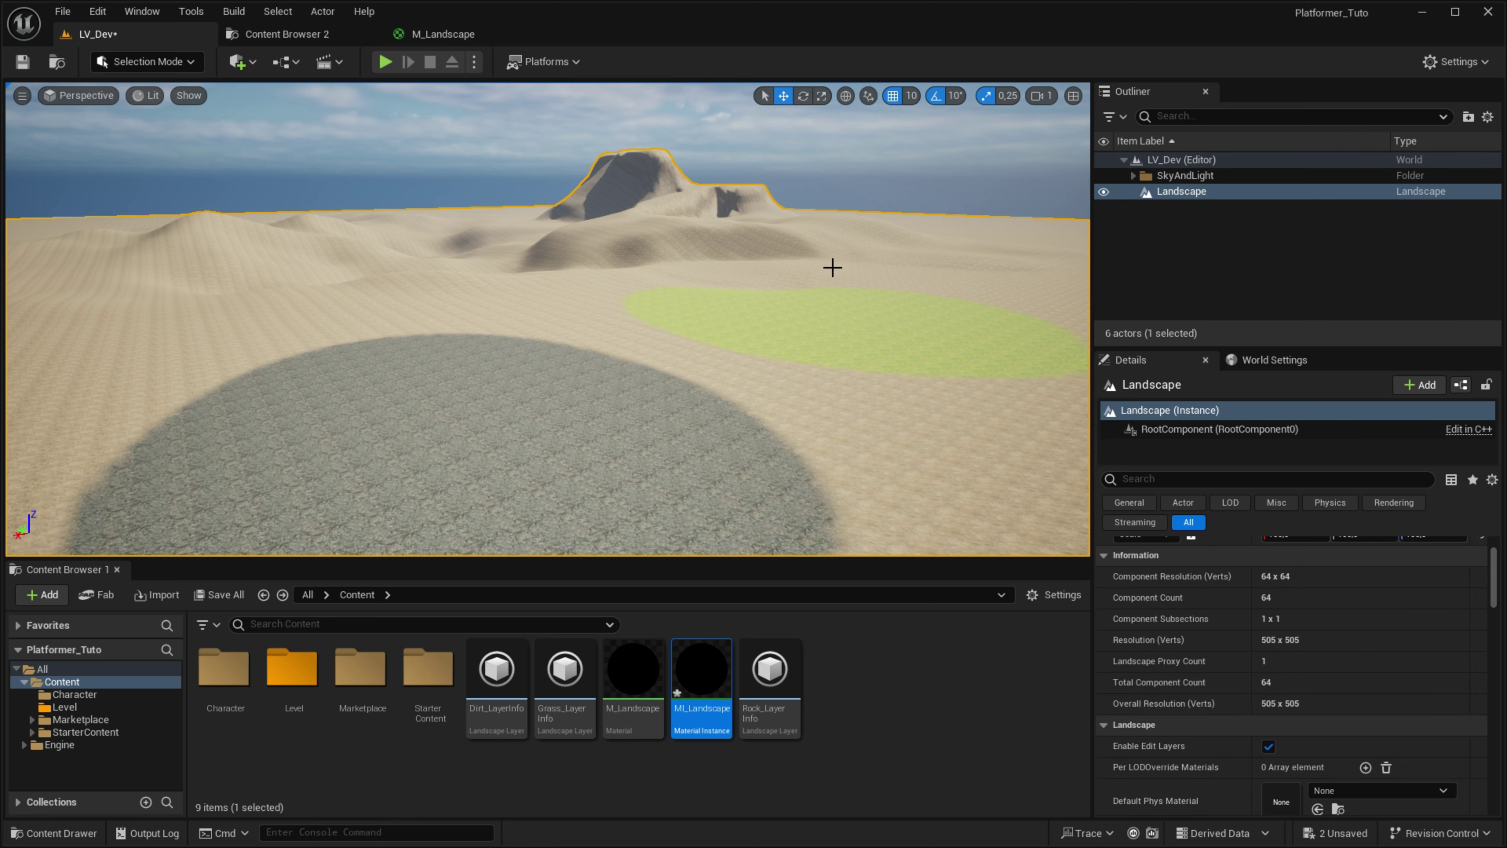
drag(712, 672, 1288, 722)
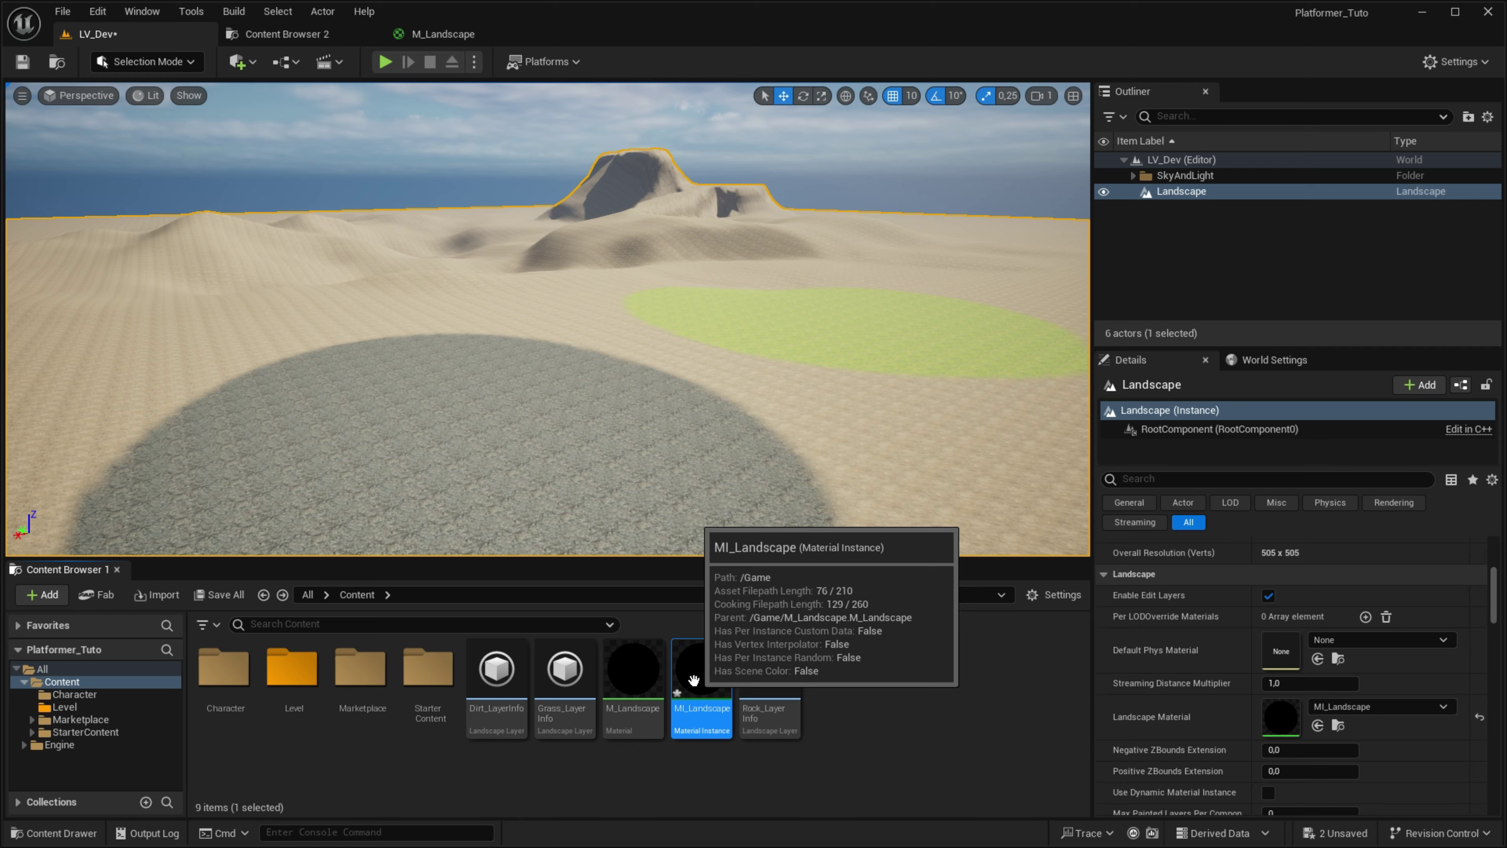
double_click(693, 678)
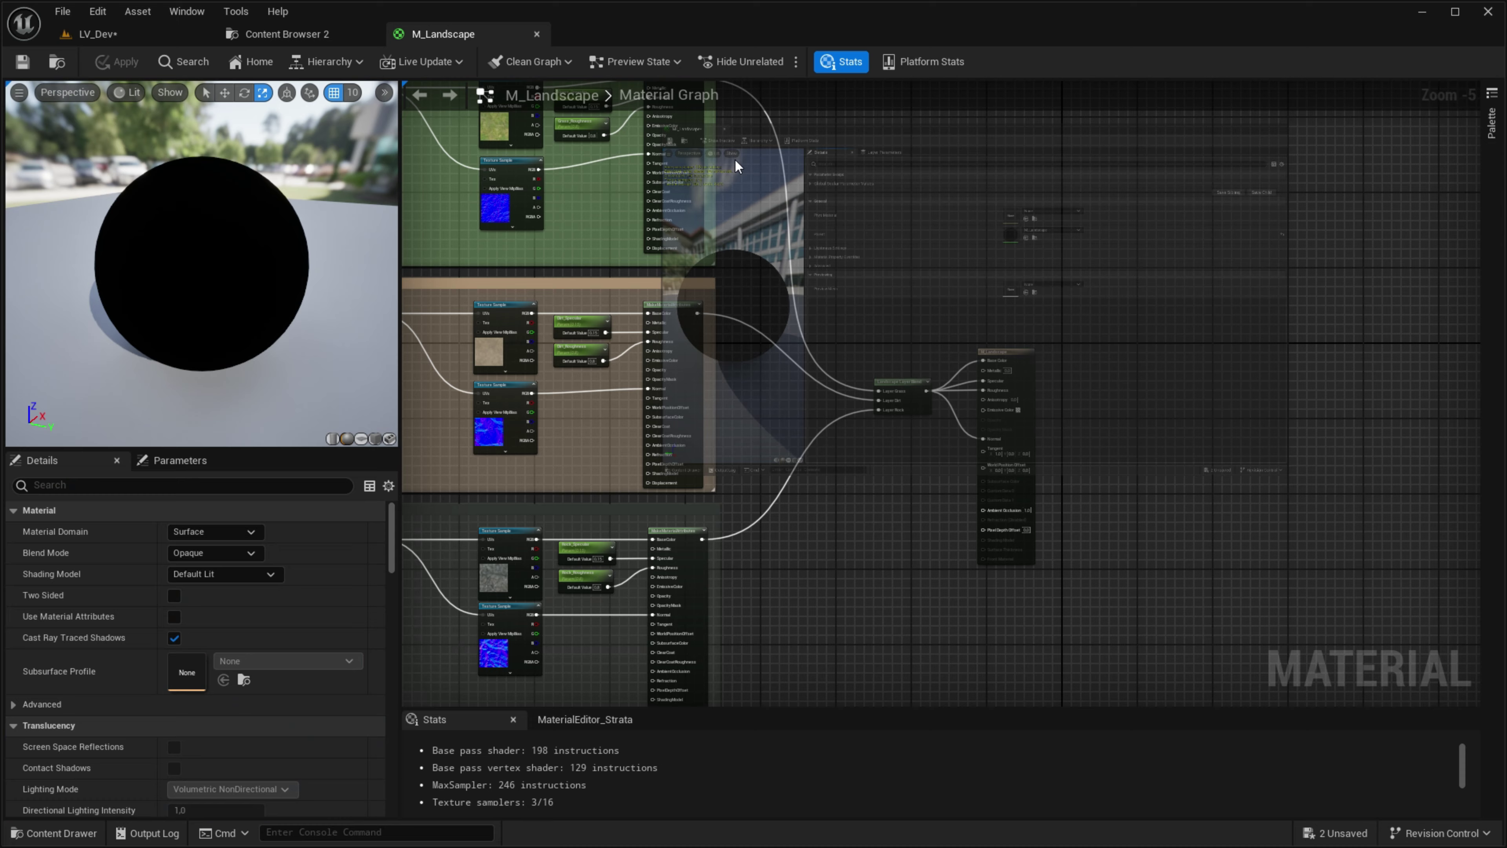
click(98, 33)
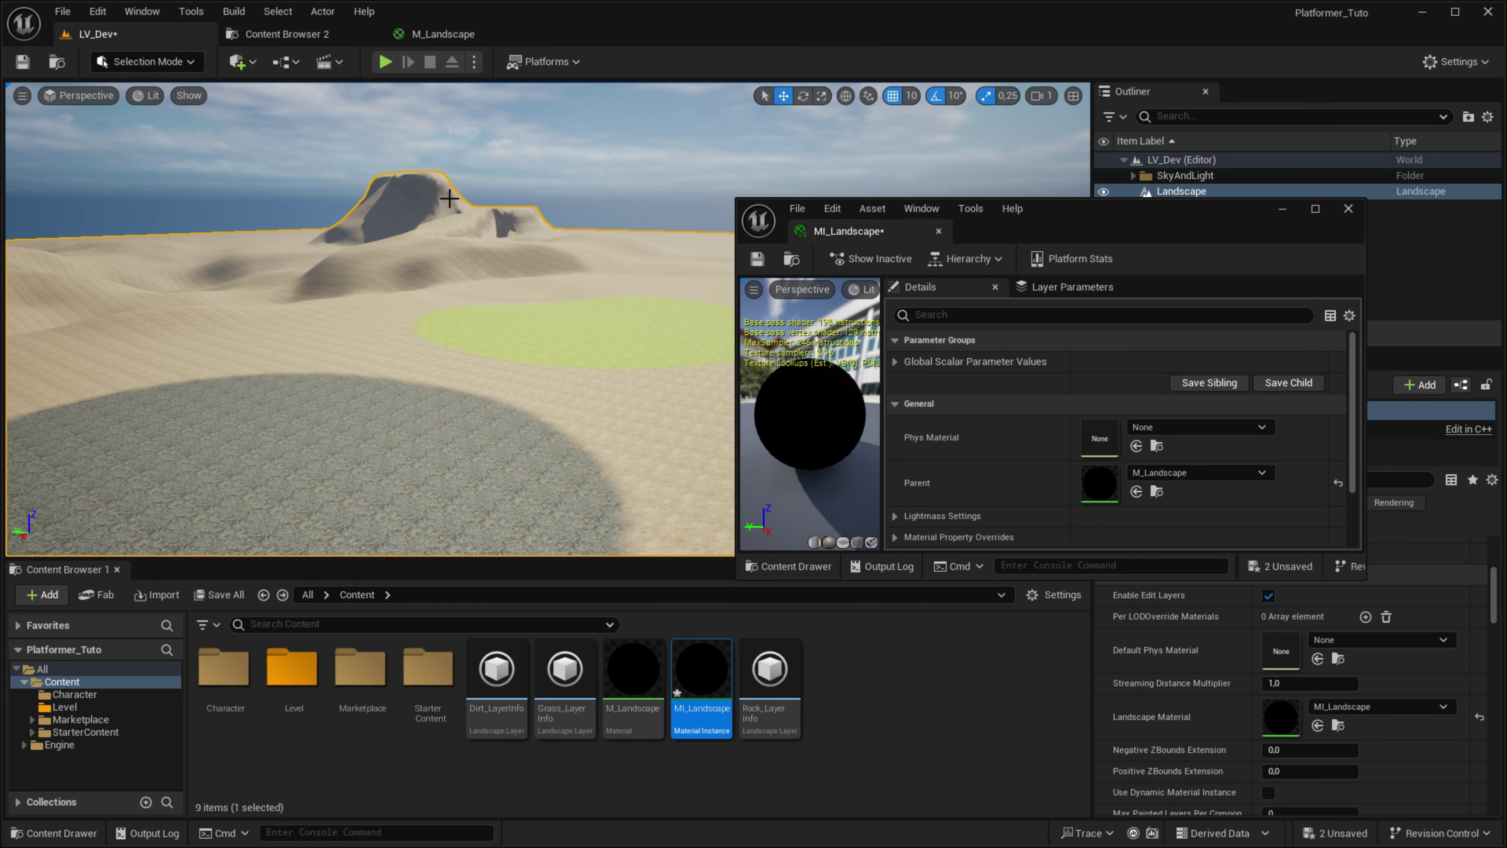
Step: Enable overrides for all nine Rock, Grass and Dirt roughness, specular and tiling parameters
key(F11)
click(1035, 509)
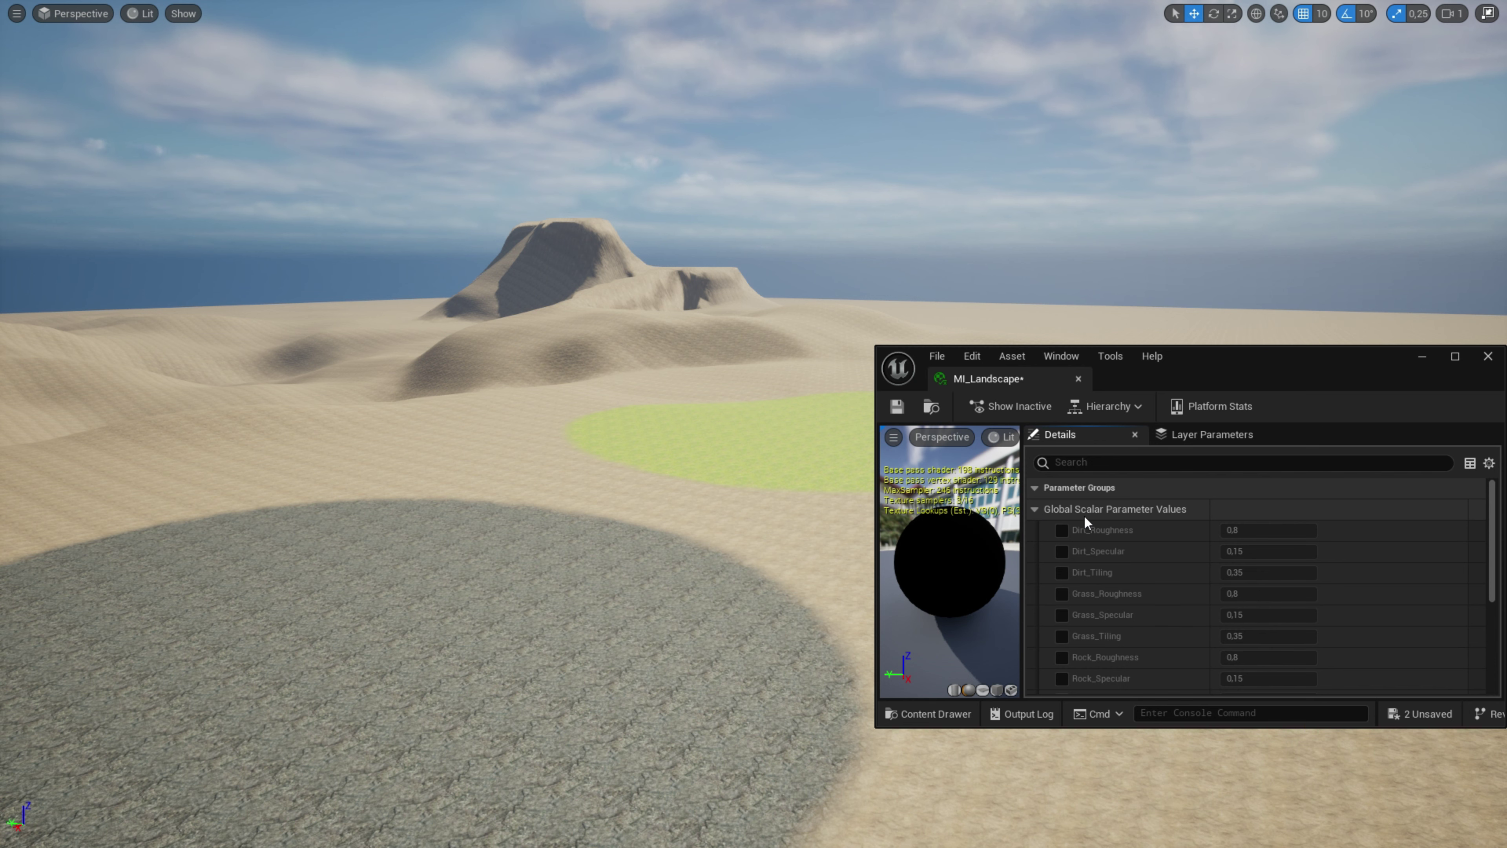
double_click(1188, 346)
click(1062, 440)
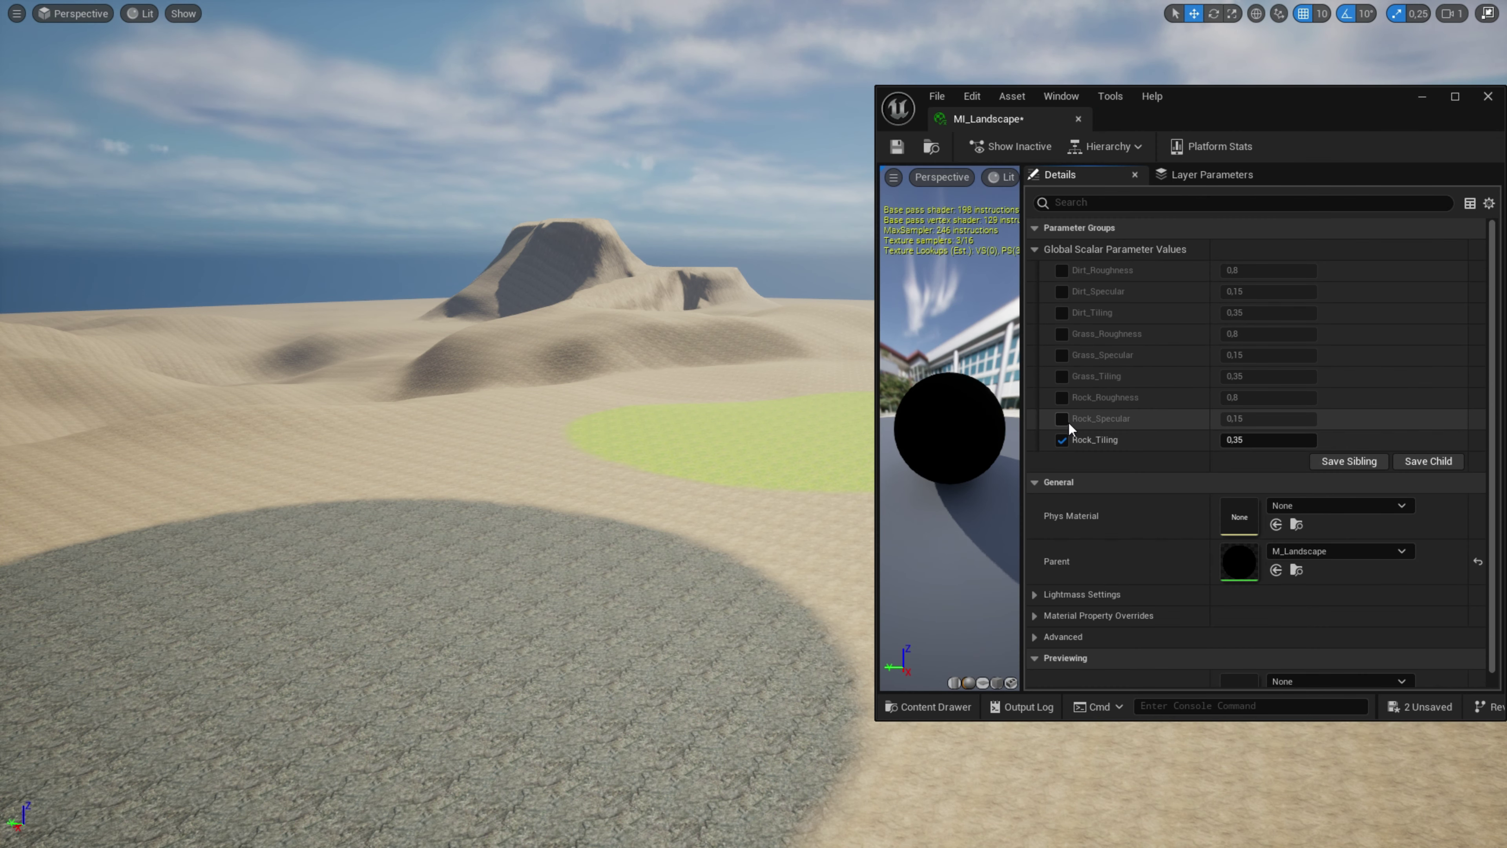
click(1062, 419)
click(1062, 397)
click(1062, 376)
click(1062, 355)
click(1062, 333)
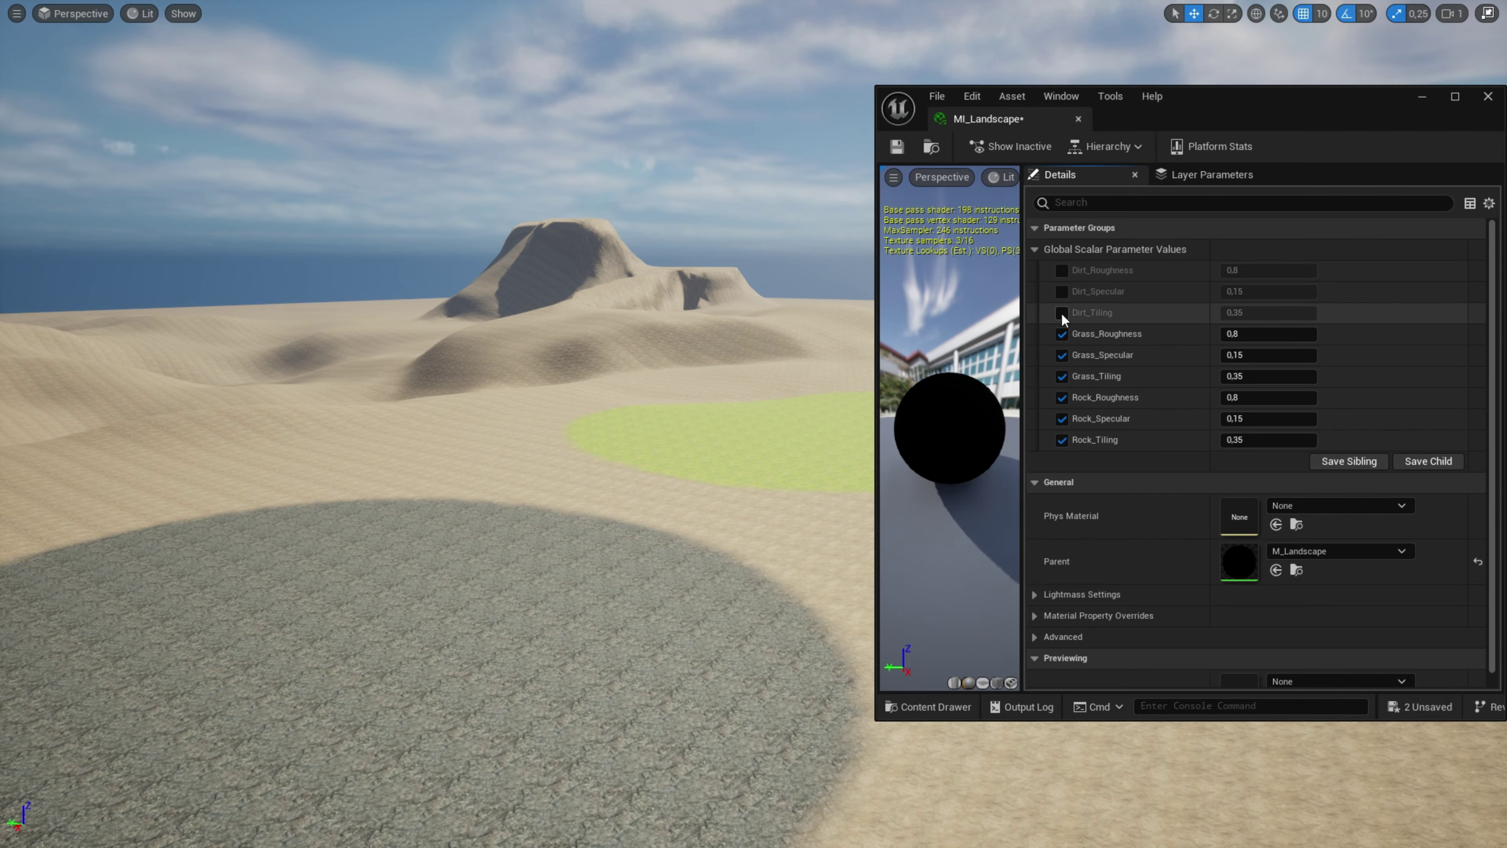
click(1062, 312)
click(1062, 291)
click(1062, 270)
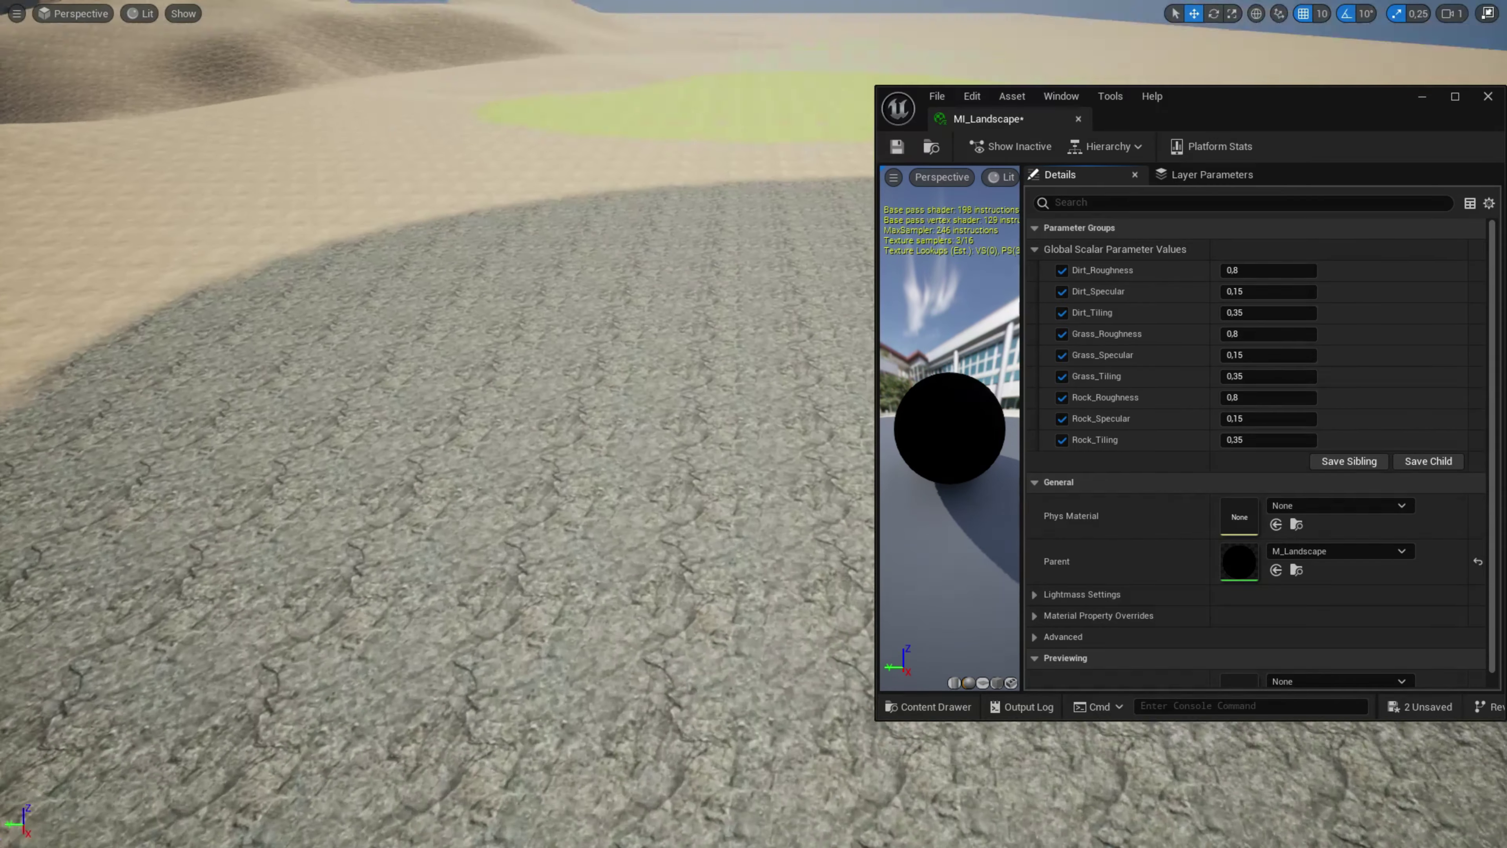
Step: Set Rock_Tiling to 0,0125 and inspect the enlarged rock texture
right_drag(792, 365, 794, 371)
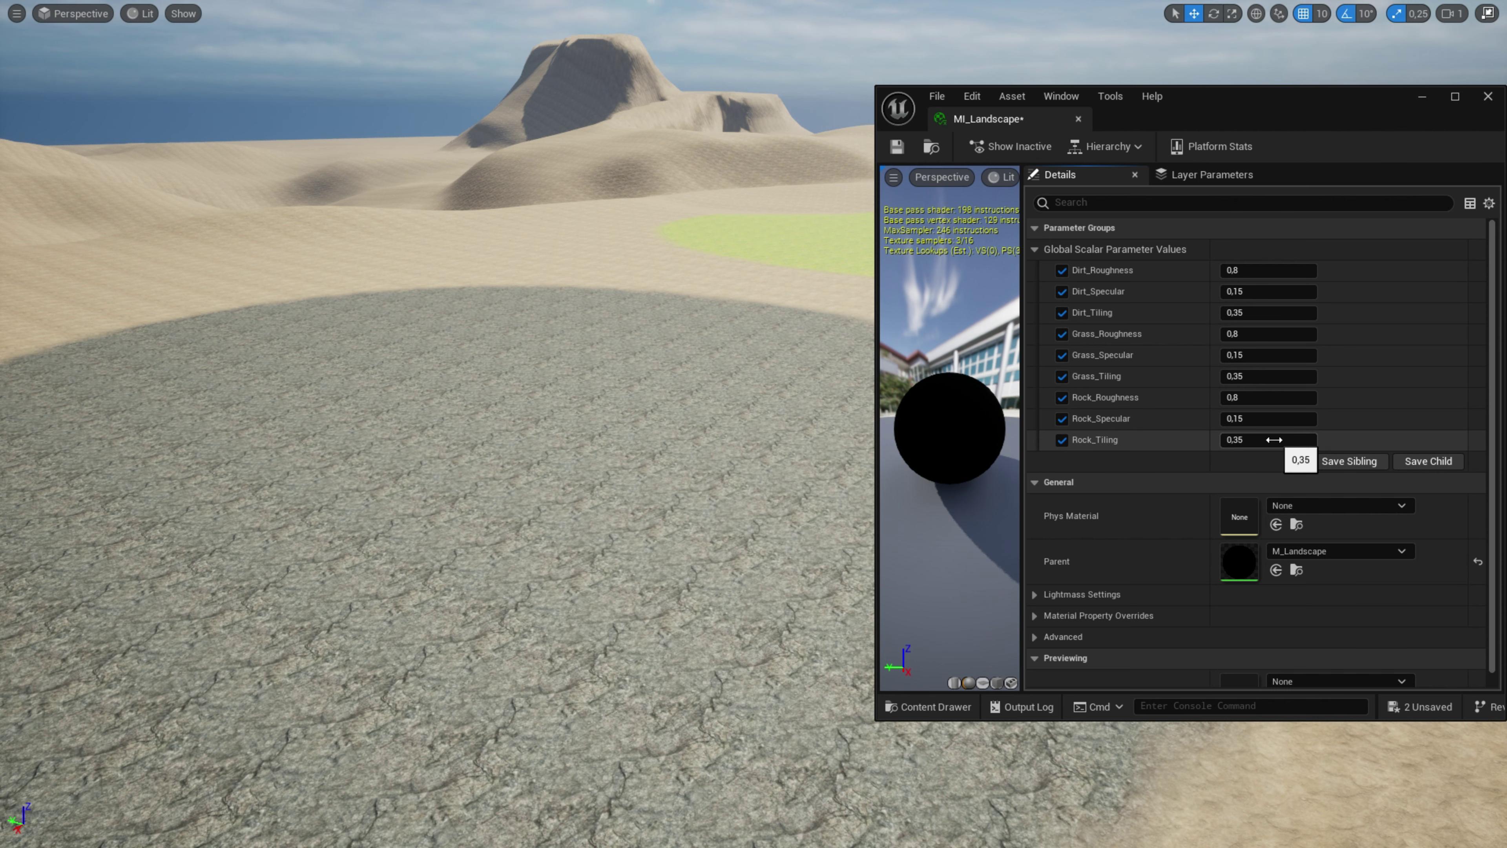
click(1262, 440)
text(0.0125)
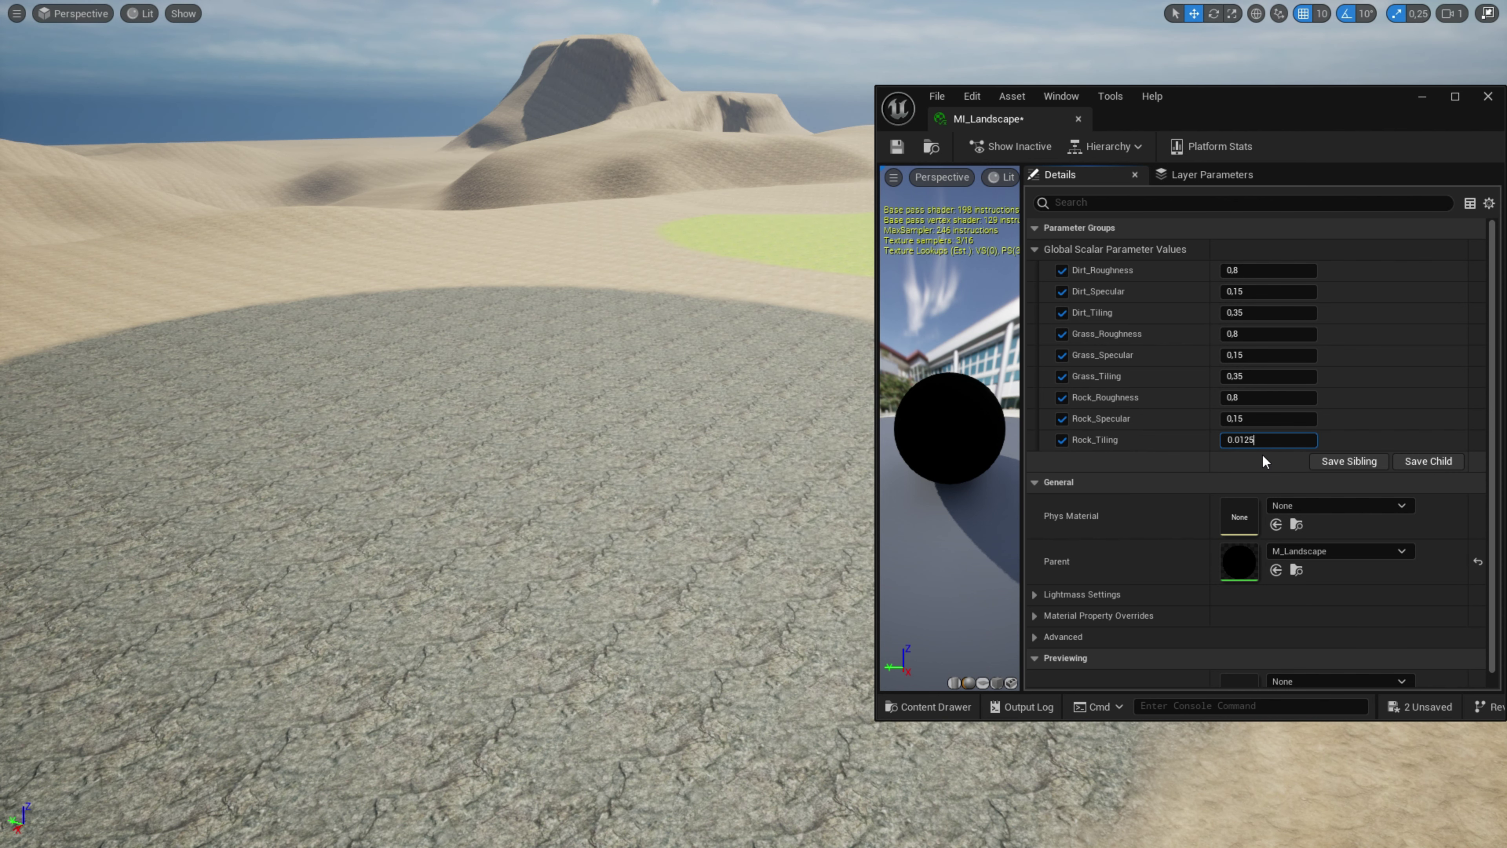
key(Return)
right_drag(649, 474, 649, 468)
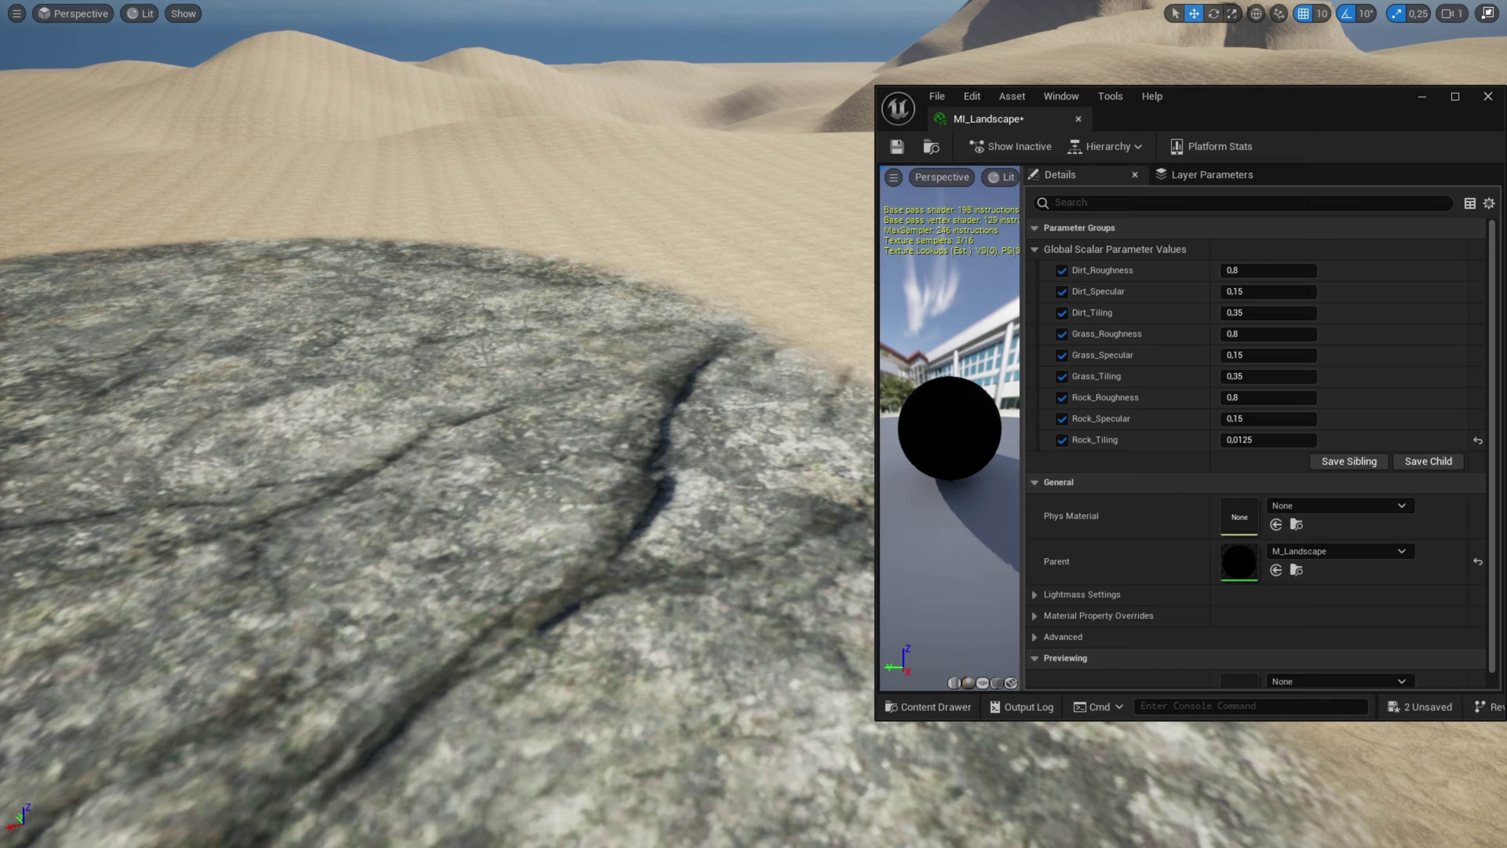
Step: Set Dirt_Tiling to 0,05 and view the result over the grass patch
right_drag(626, 411, 626, 410)
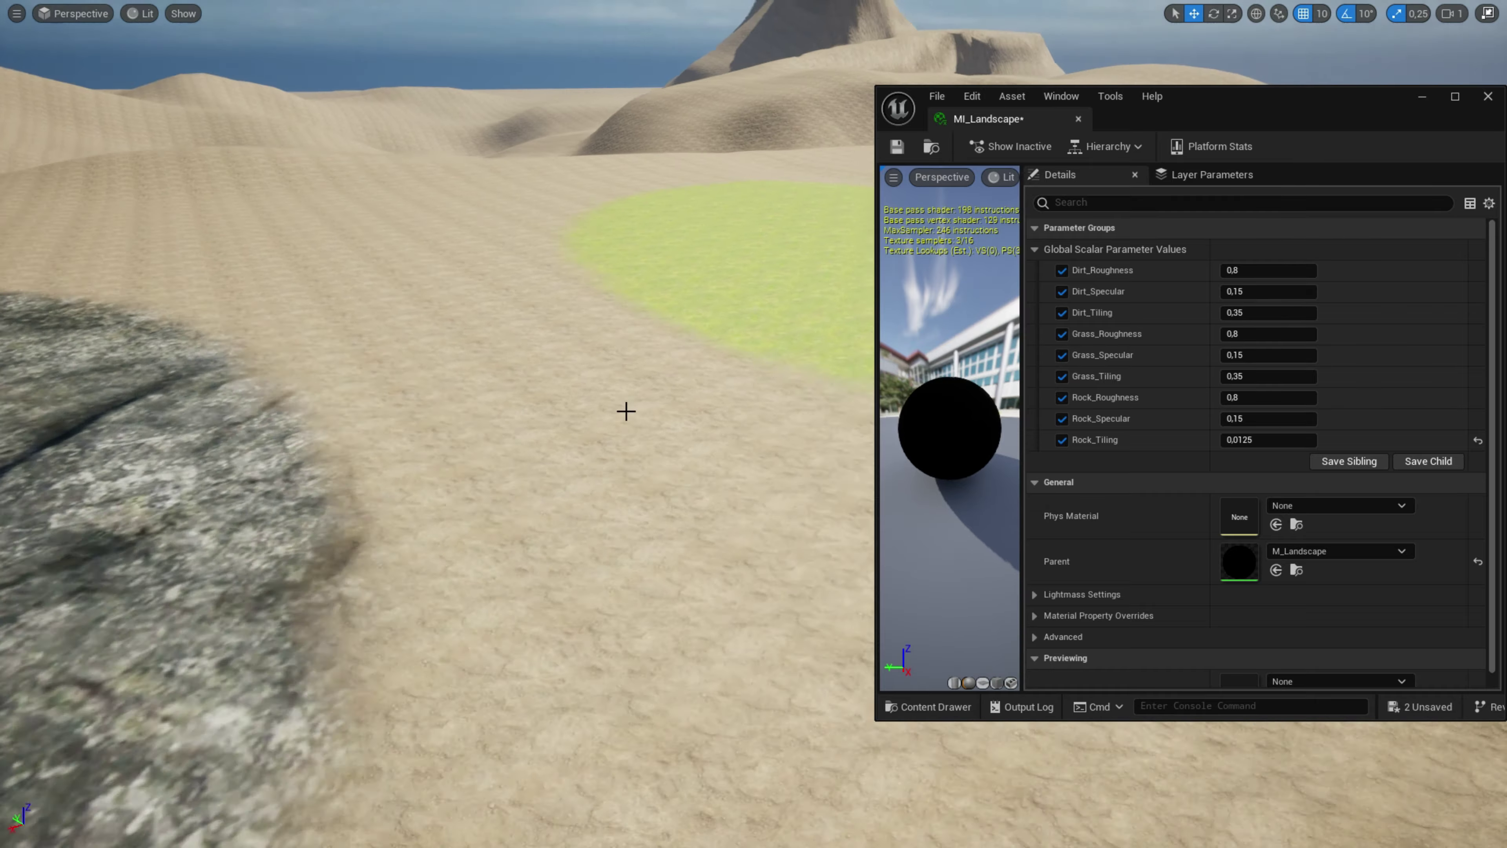
drag(1293, 312, 1246, 312)
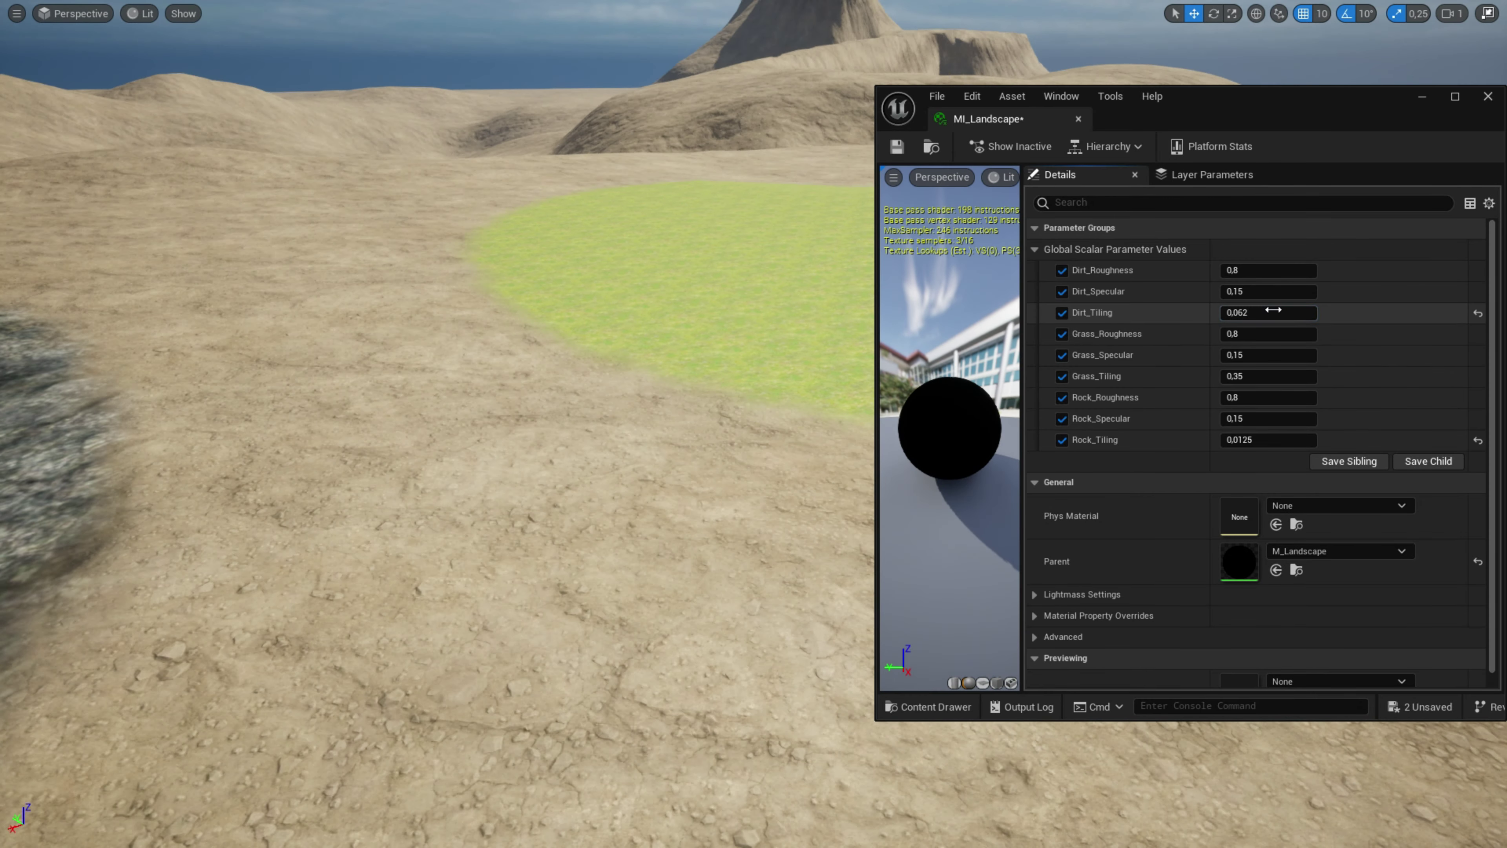
text(0,05)
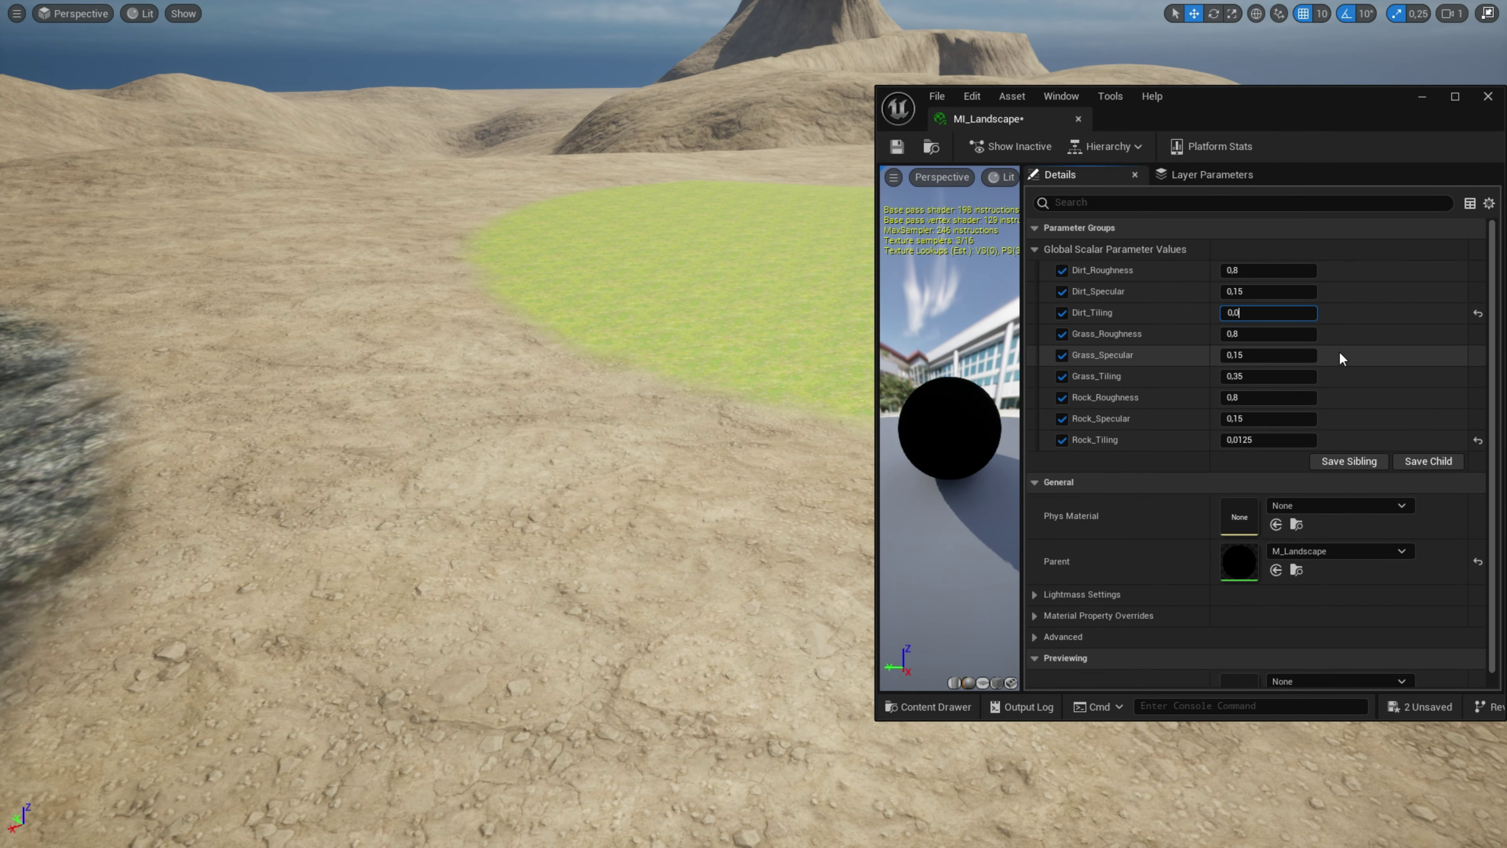
key(Return)
right_drag(626, 410, 626, 411)
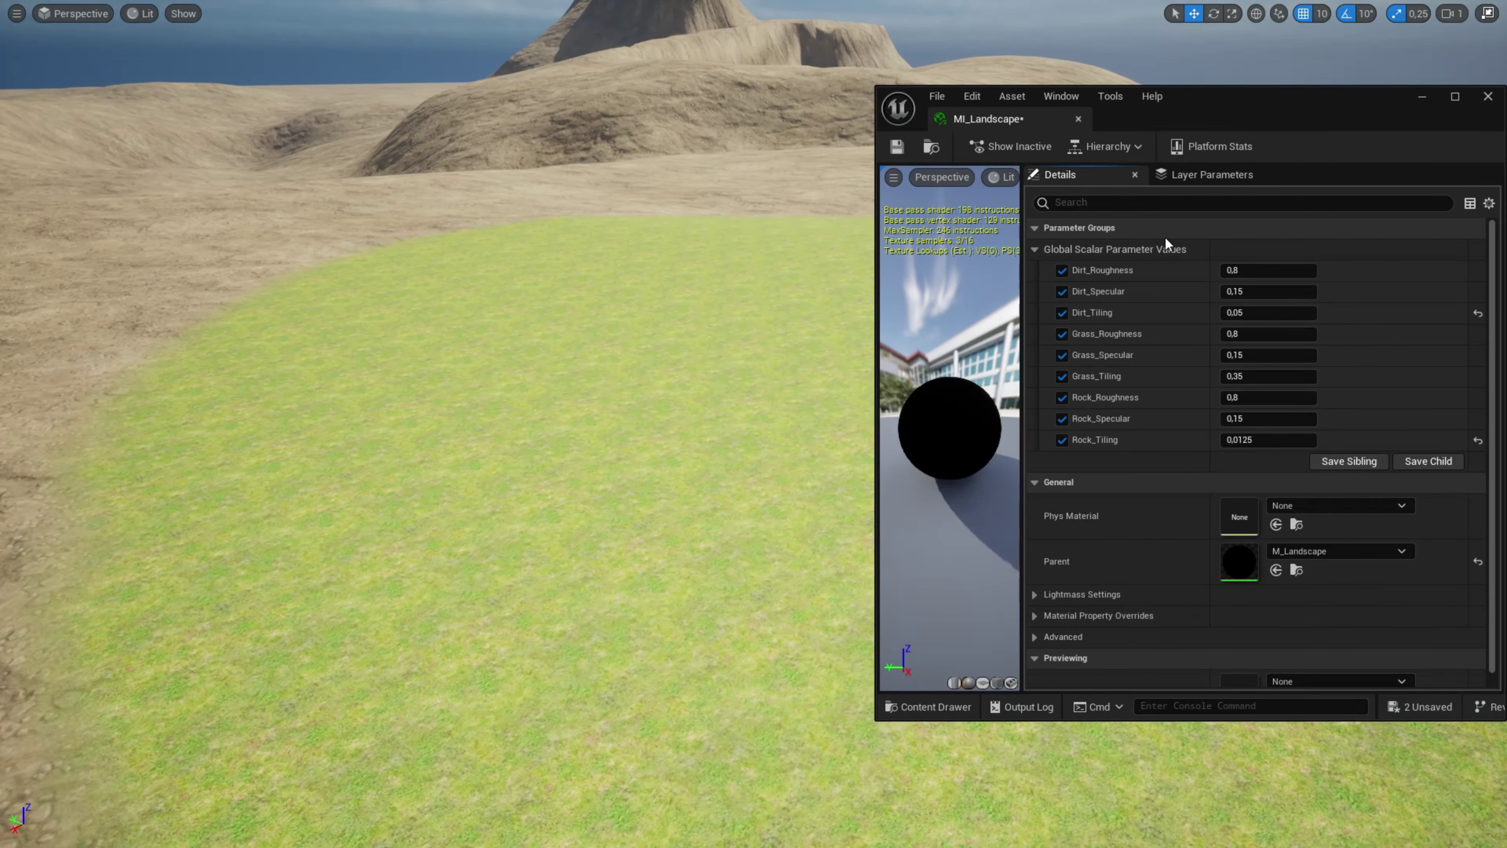
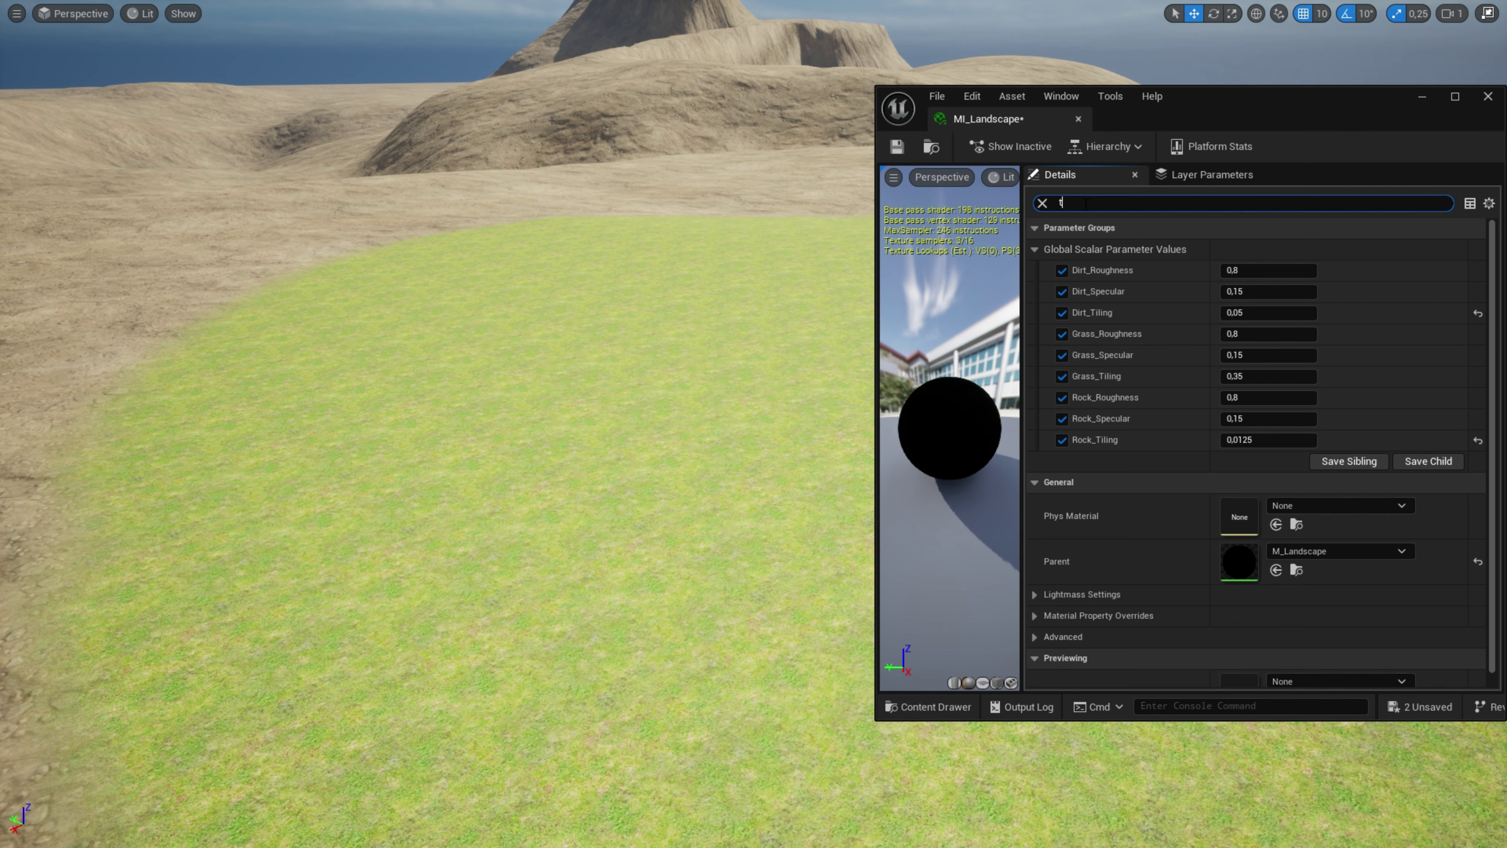
Step: Filter the MI_Landscape parameters and set Grass_Tiling to 0,1
text(iling)
drag(1247, 291, 1216, 291)
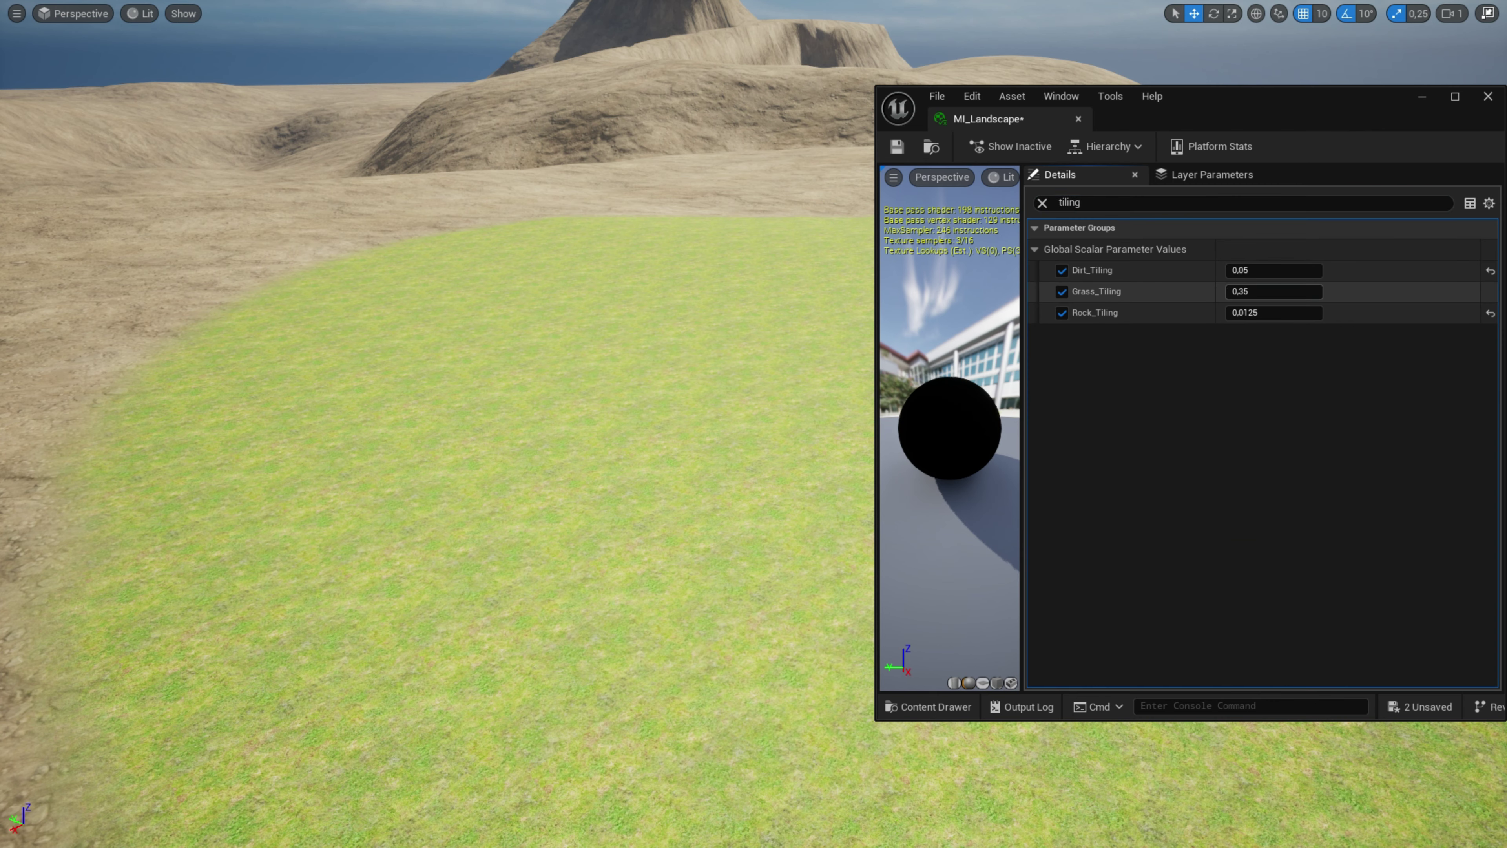
text(0.02)
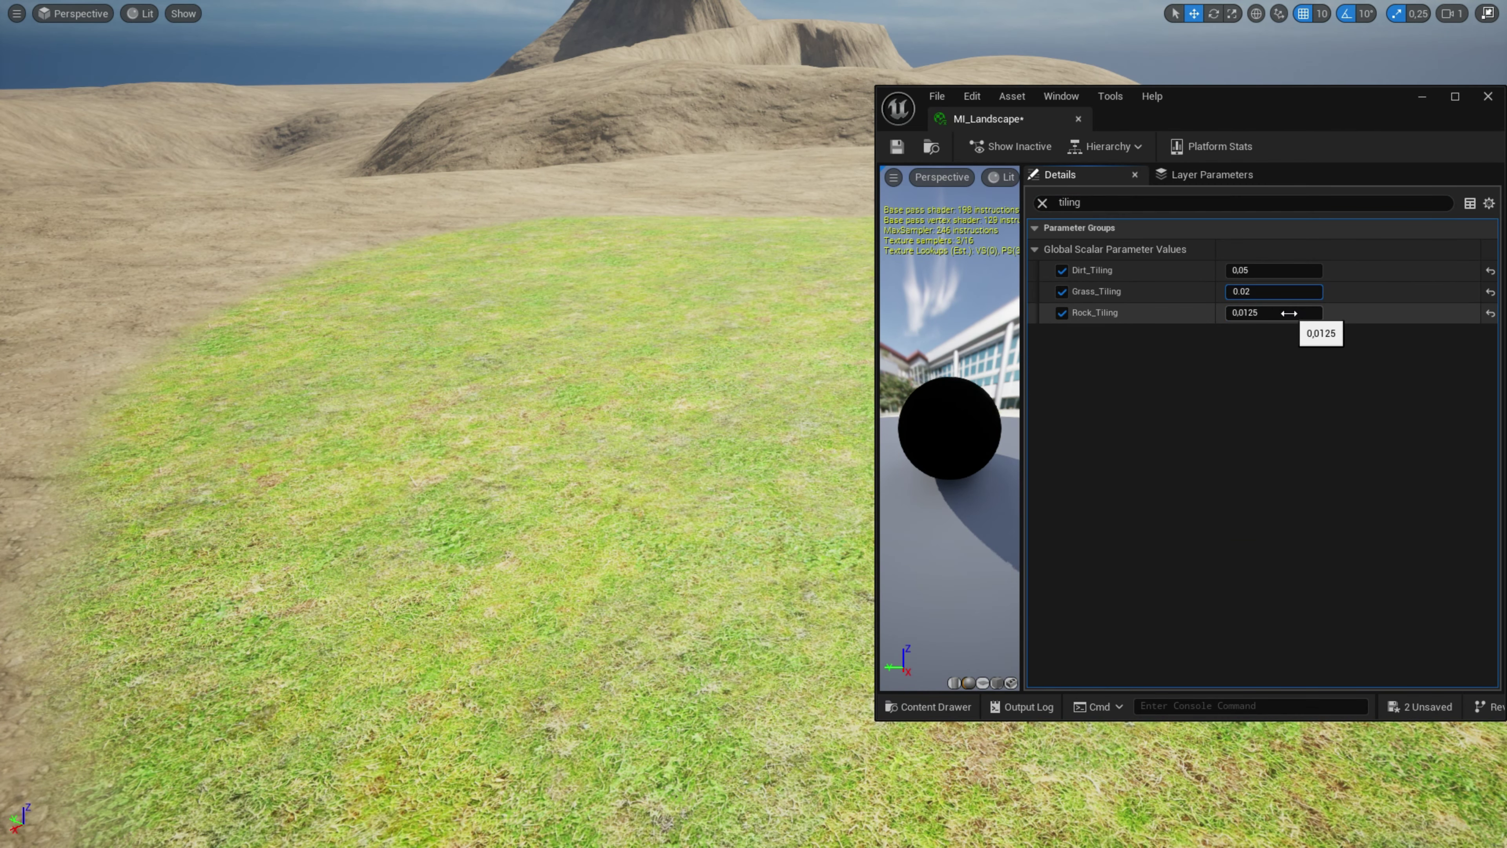
key(Return)
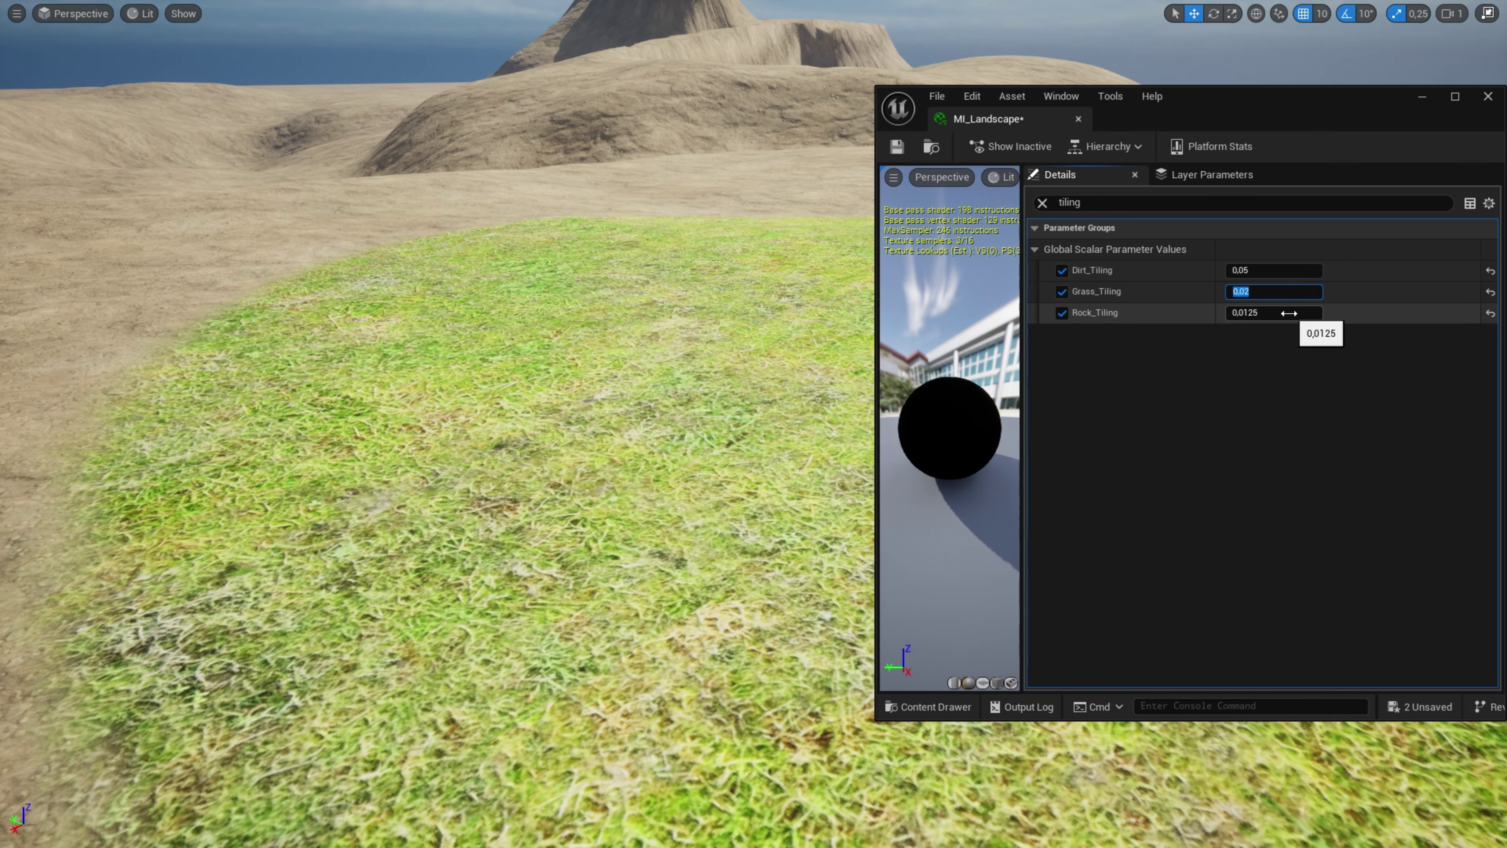
key(Return)
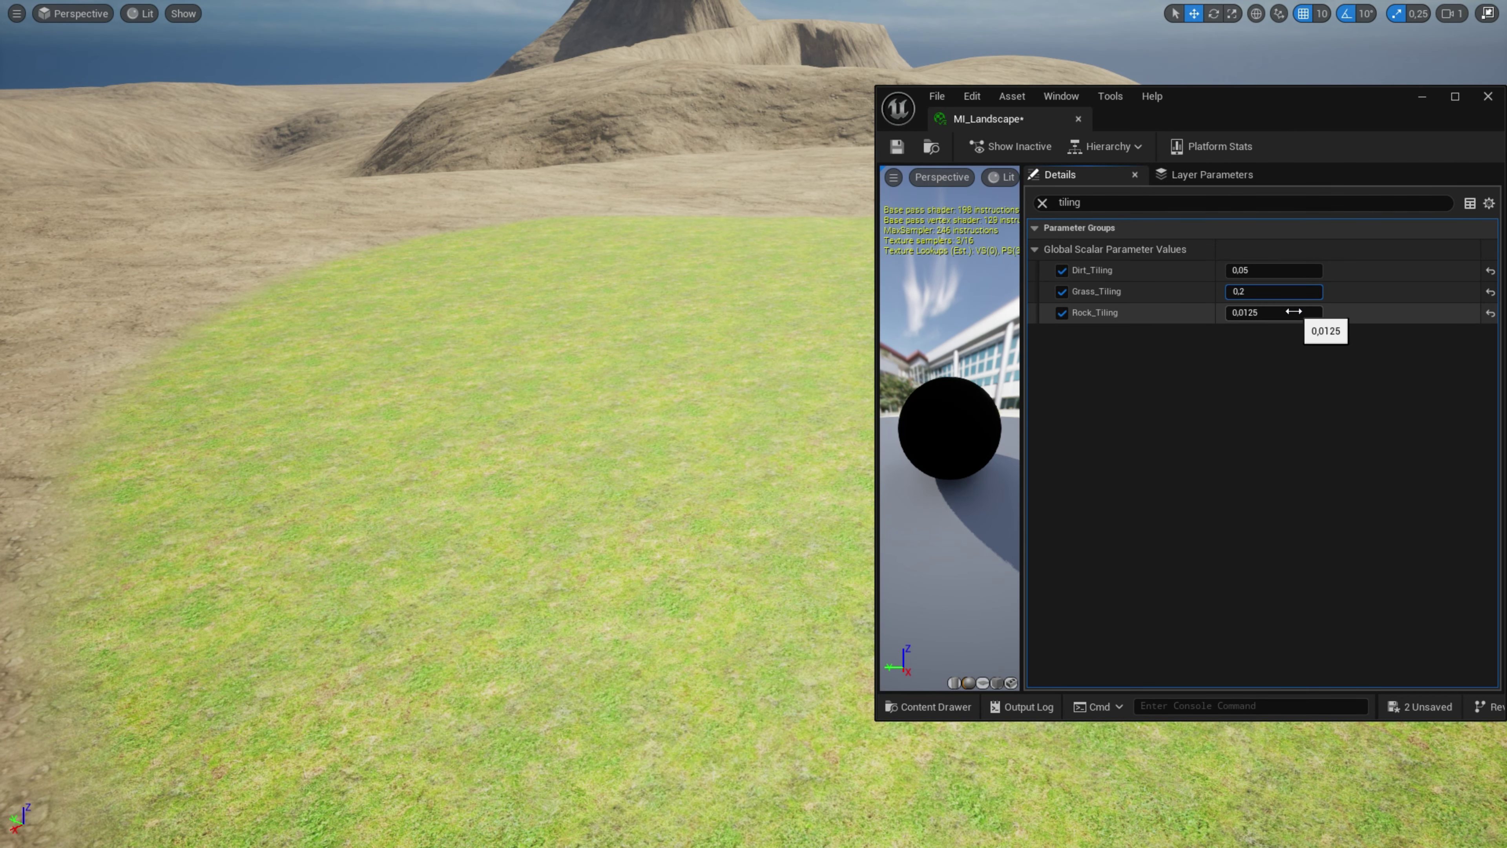
text(0,1)
Step: Set Grass_Roughness to 0,2 and Grass_Specular to 0,8
click(1153, 205)
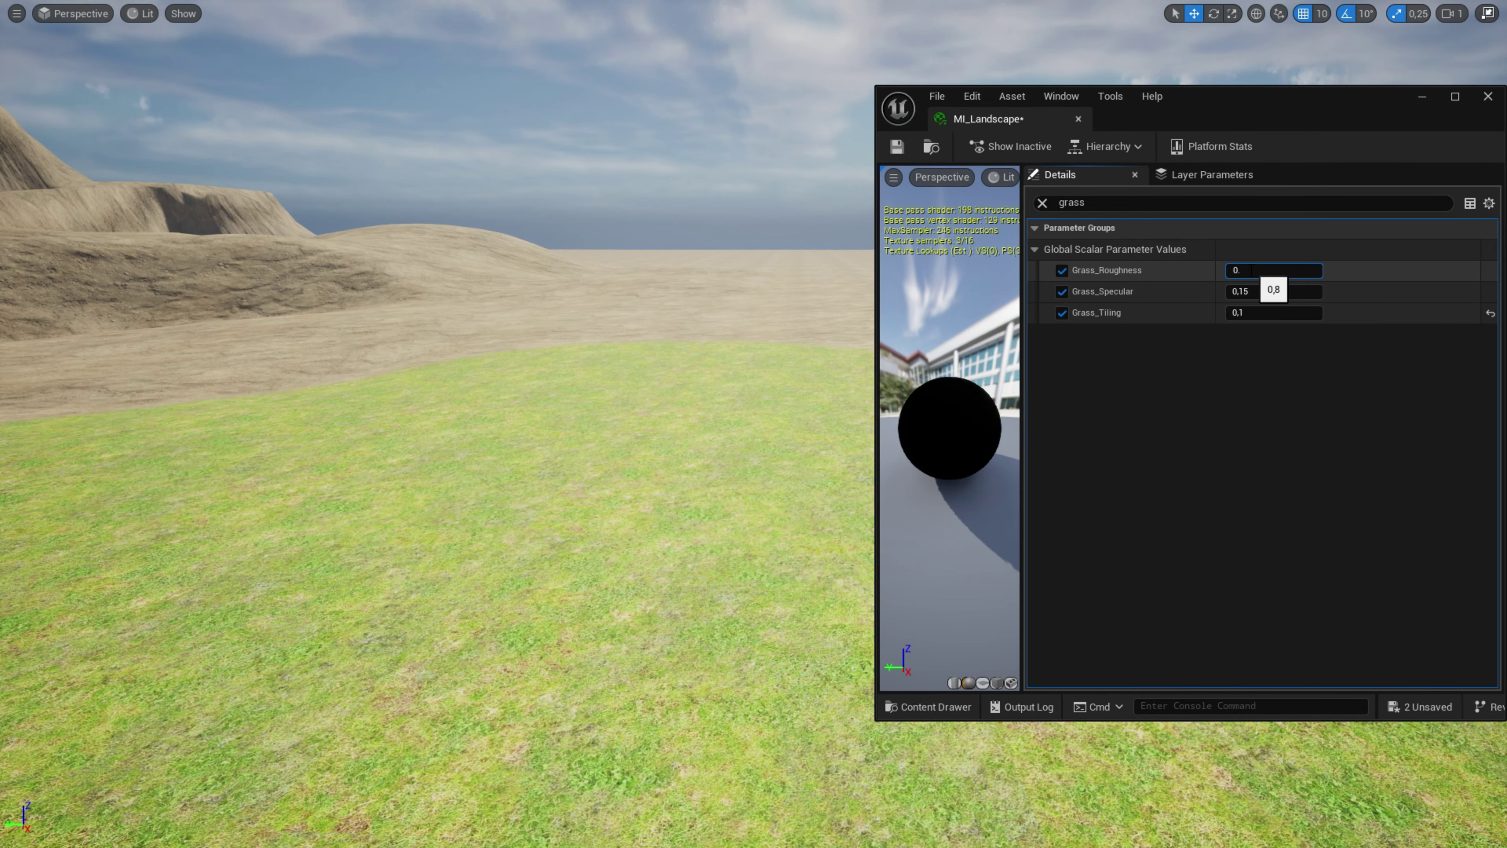
text(5)
key(Return)
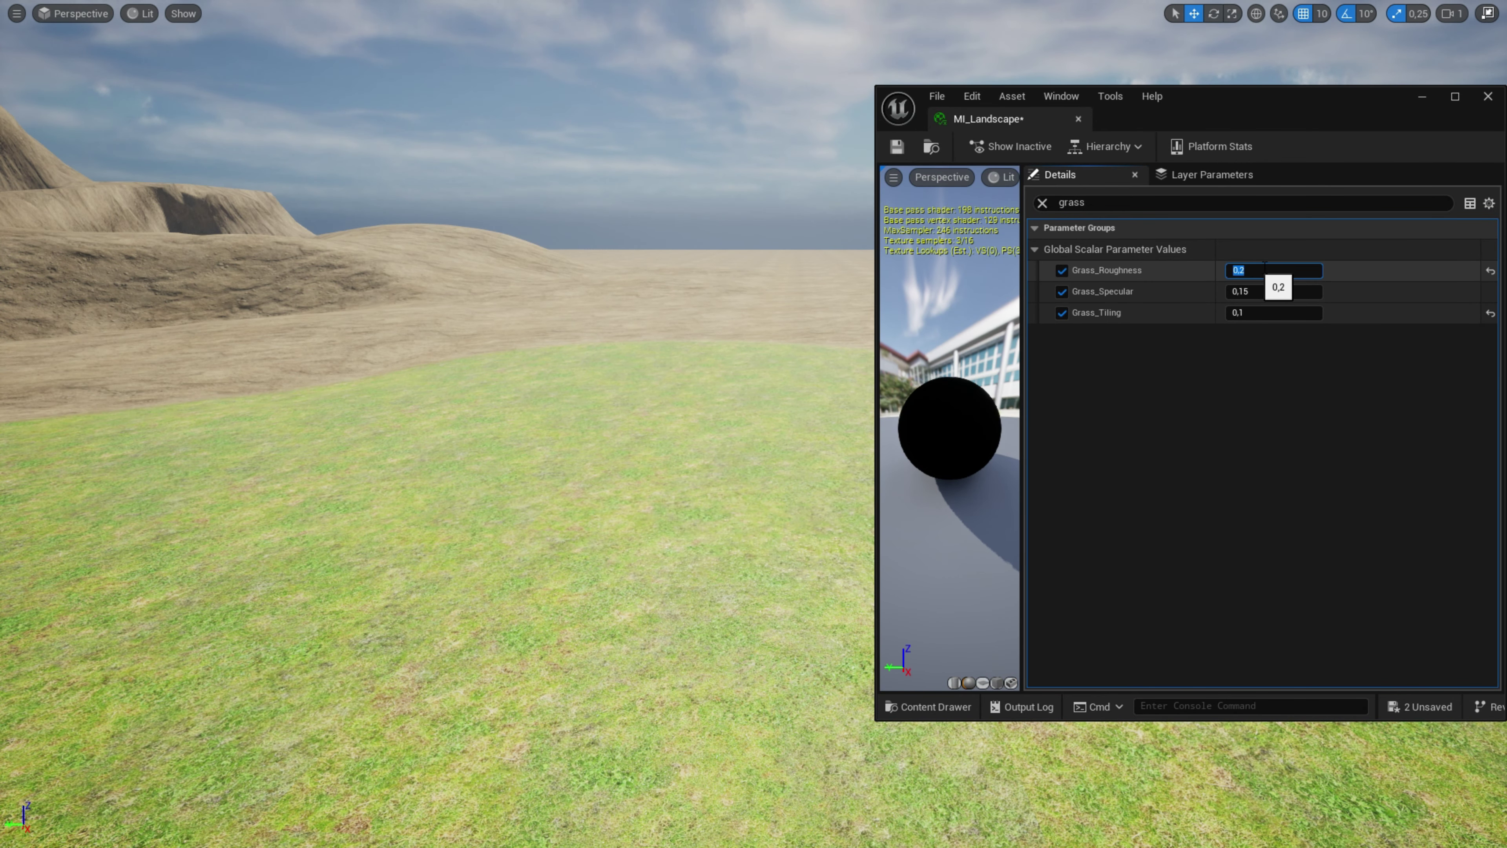
click(1260, 286)
text(8)
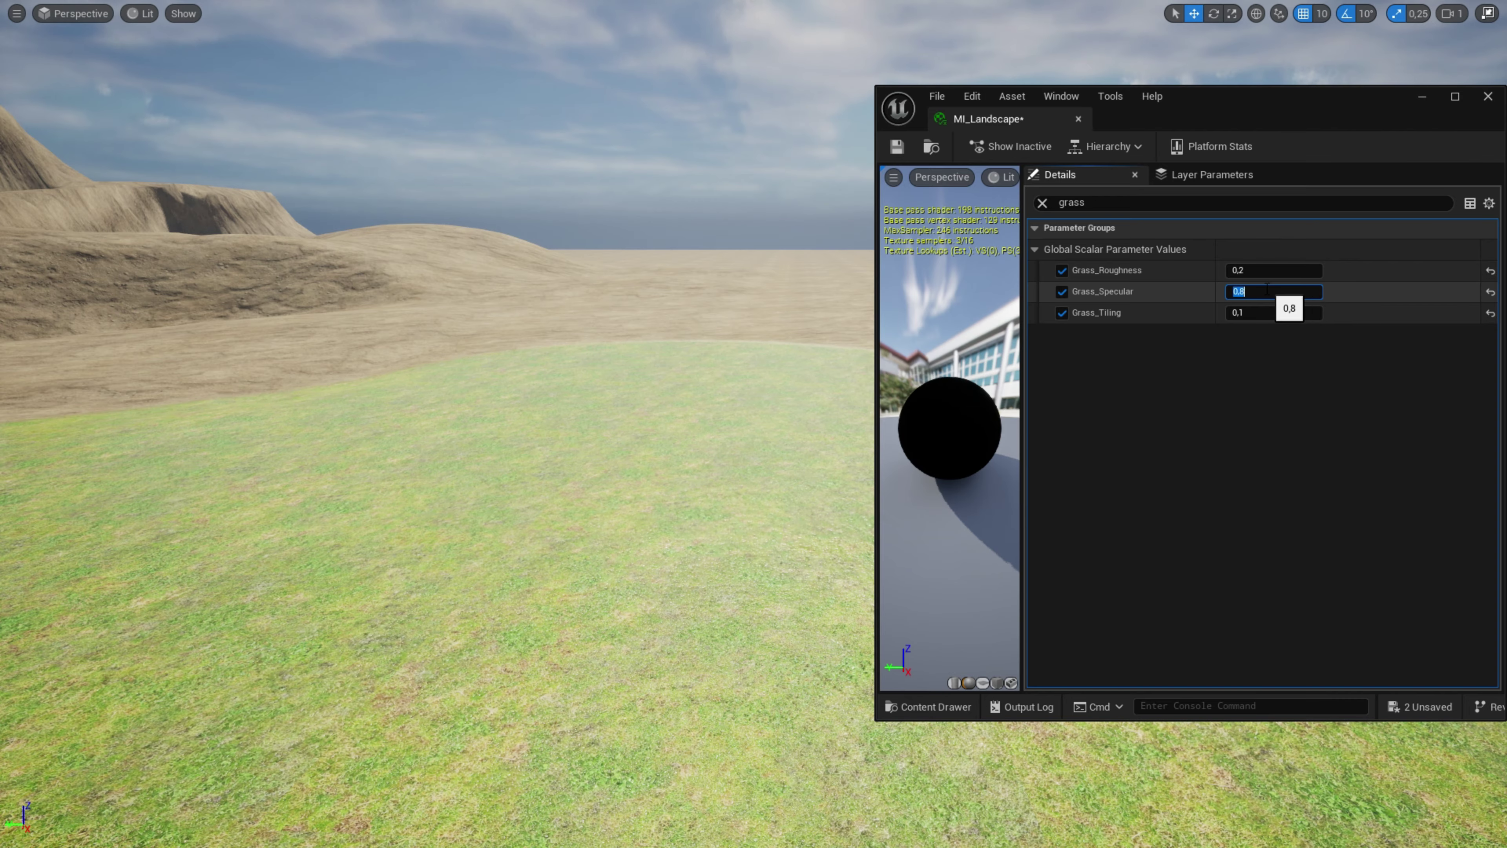
key(Return)
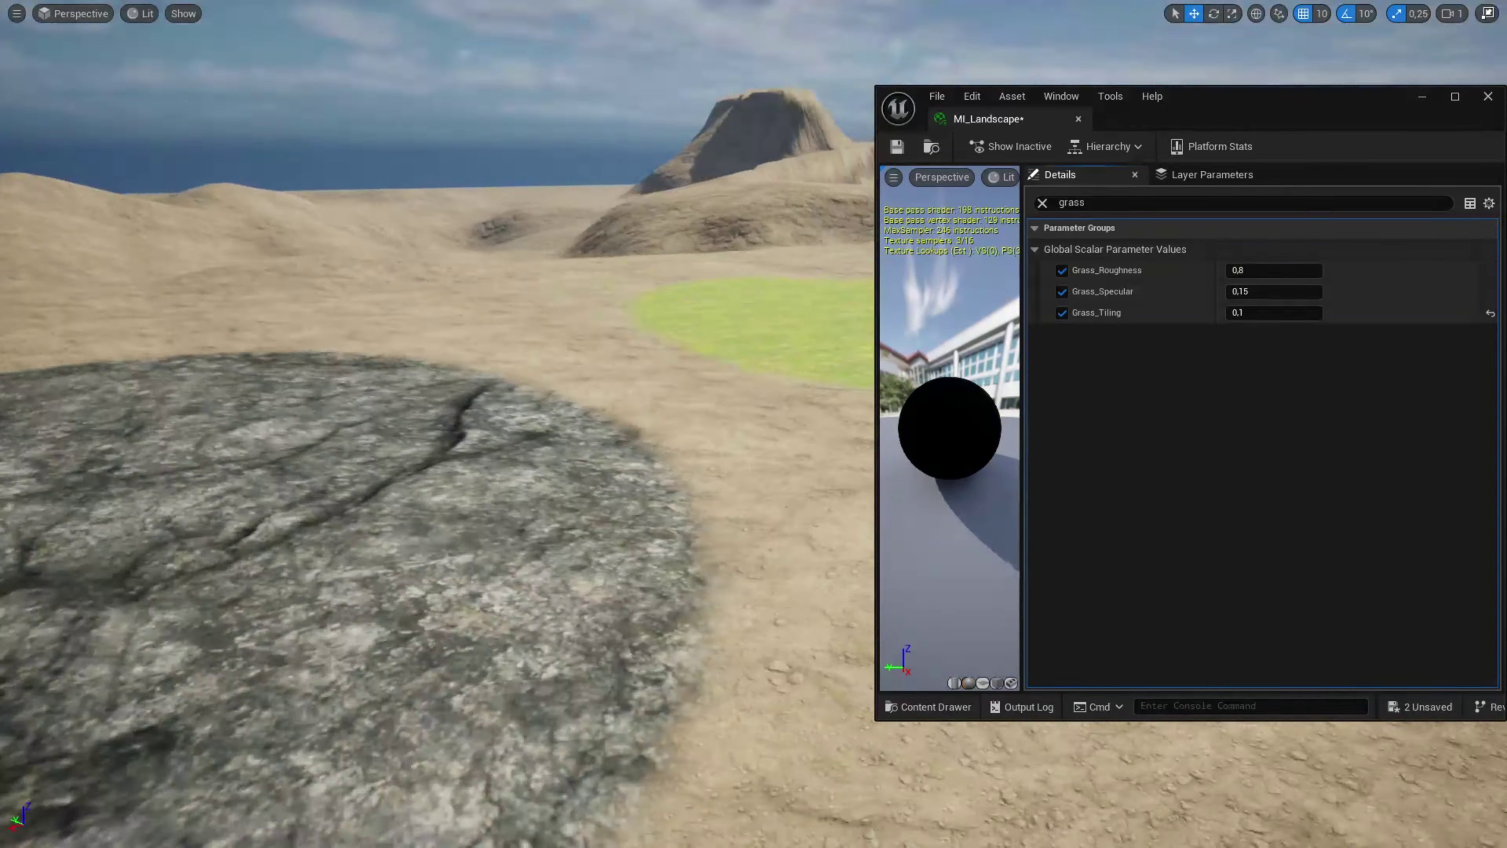
Step: Save all modified assets with Save Selected and switch to the M_Landscape material graph
right_drag(807, 317, 807, 318)
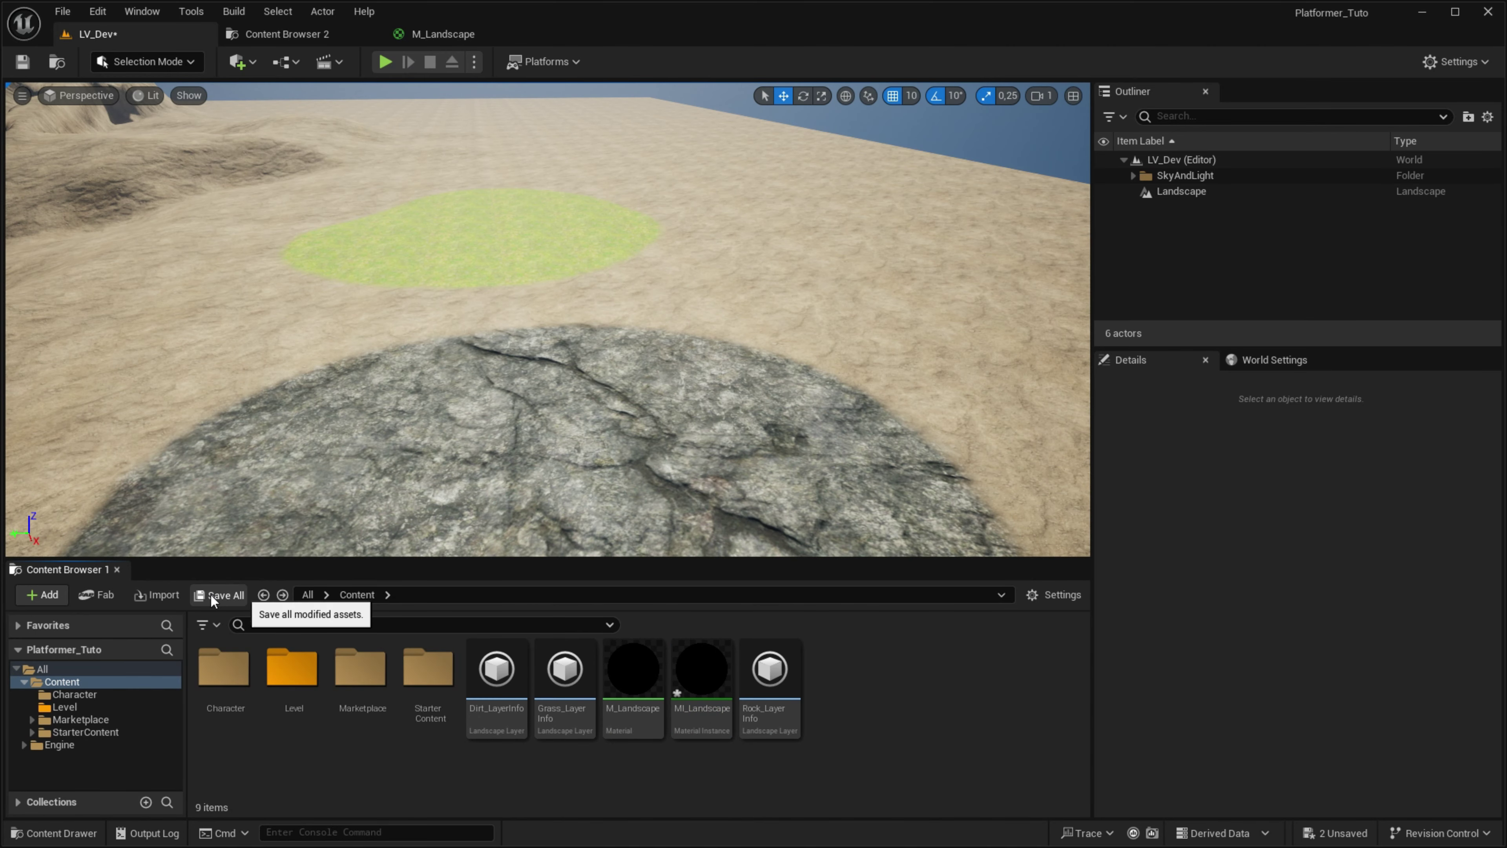
click(213, 594)
click(866, 599)
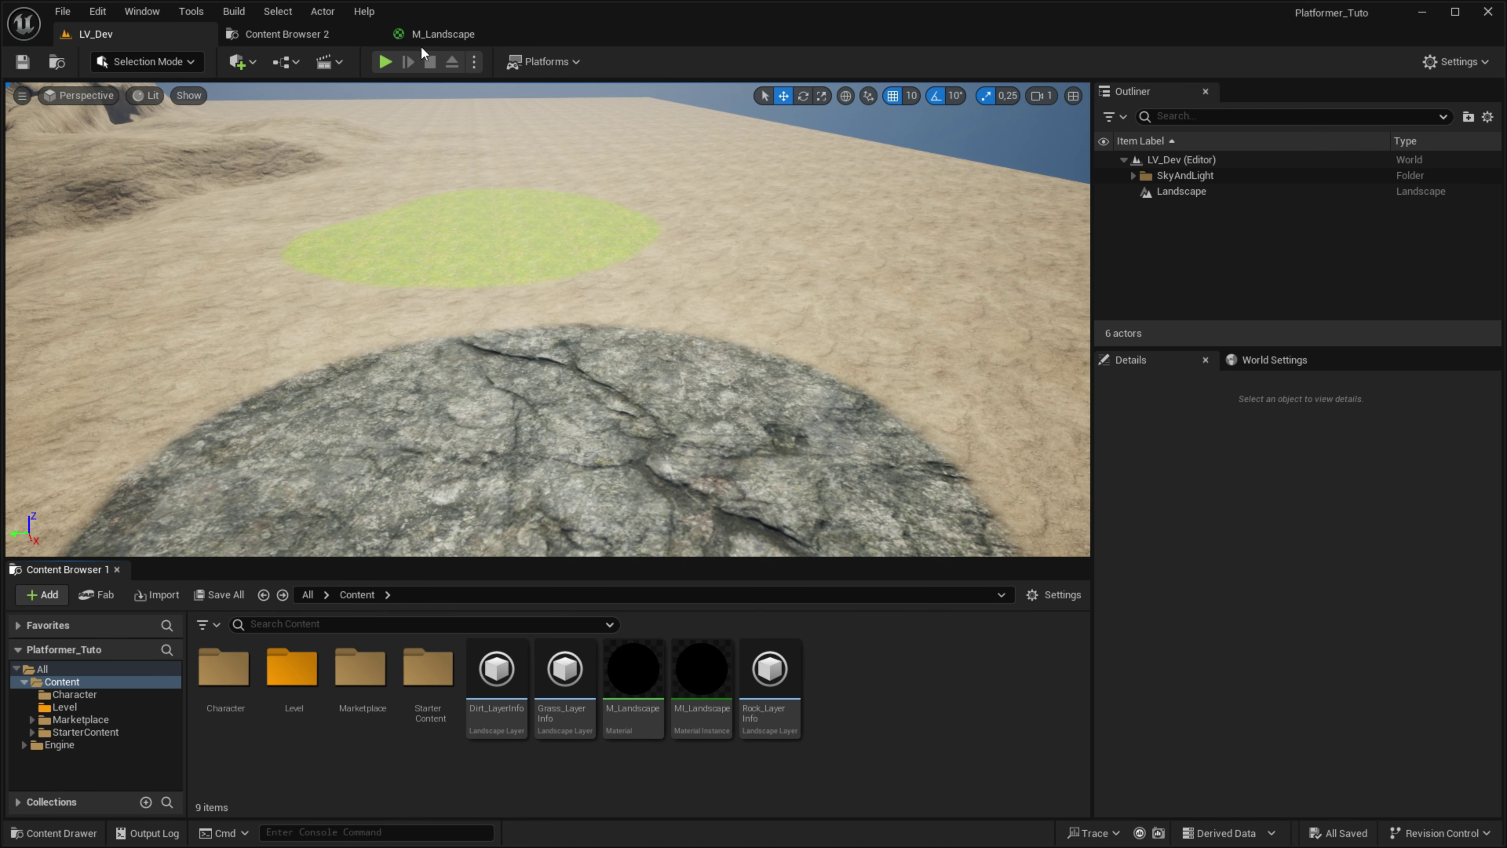
click(439, 34)
mouse_move(884, 327)
right_down()
mouse_move(650, 287)
mouse_move(650, 525)
right_up()
Step: Add a Constant3Vector node to the M_Landscape graph and move it left
scroll(784, 360, up, 5)
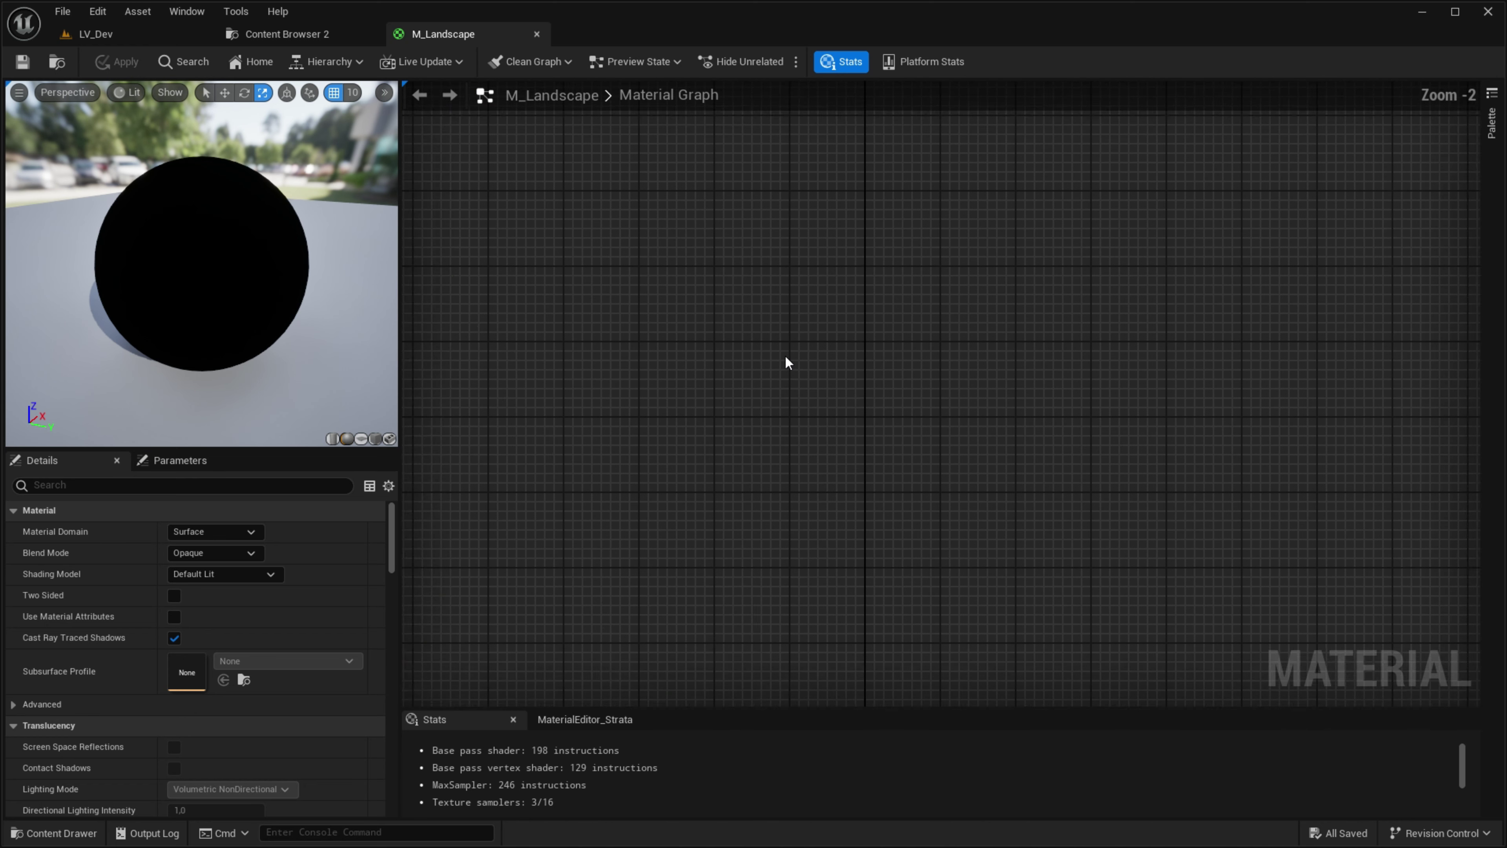
right_click(790, 340)
text(const)
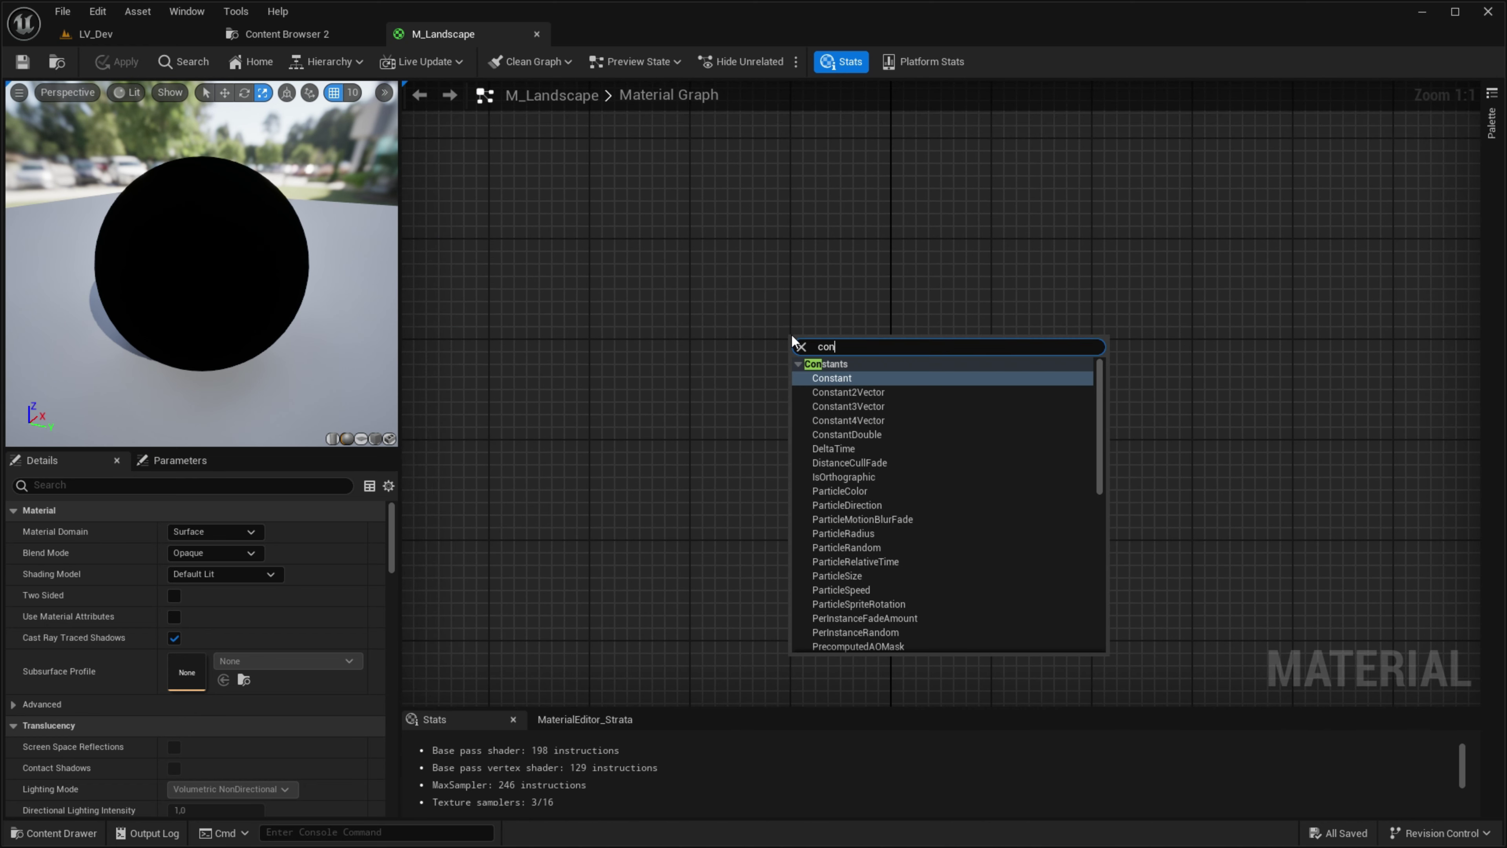
key(Down)
key(Down)
key(Return)
drag(892, 356, 595, 363)
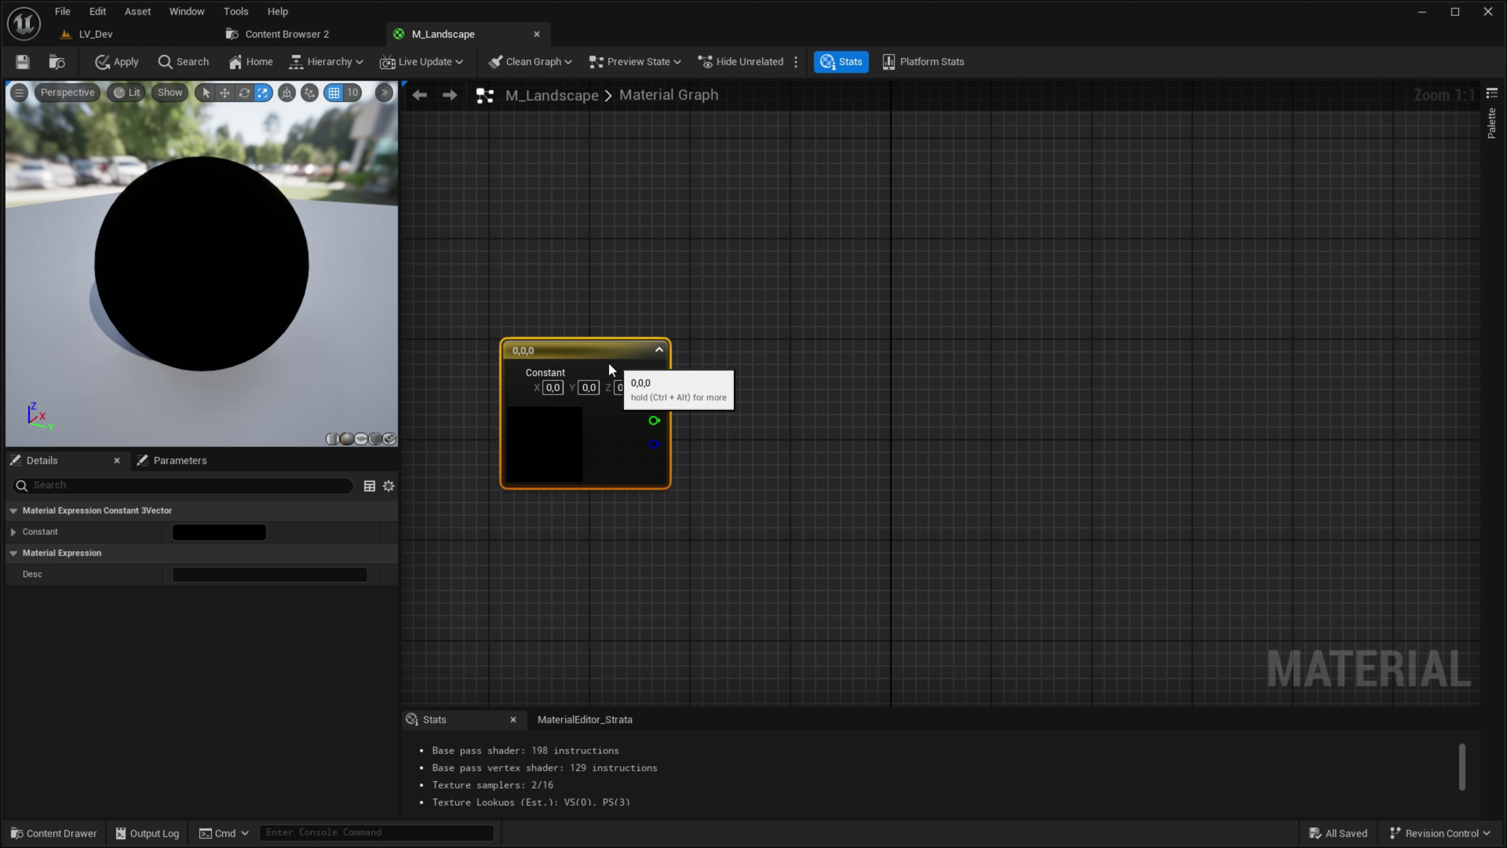
Step: Add a SlopeMask node and a MatLayerBlend_Standard node beside the constant
right_drag(827, 377, 682, 409)
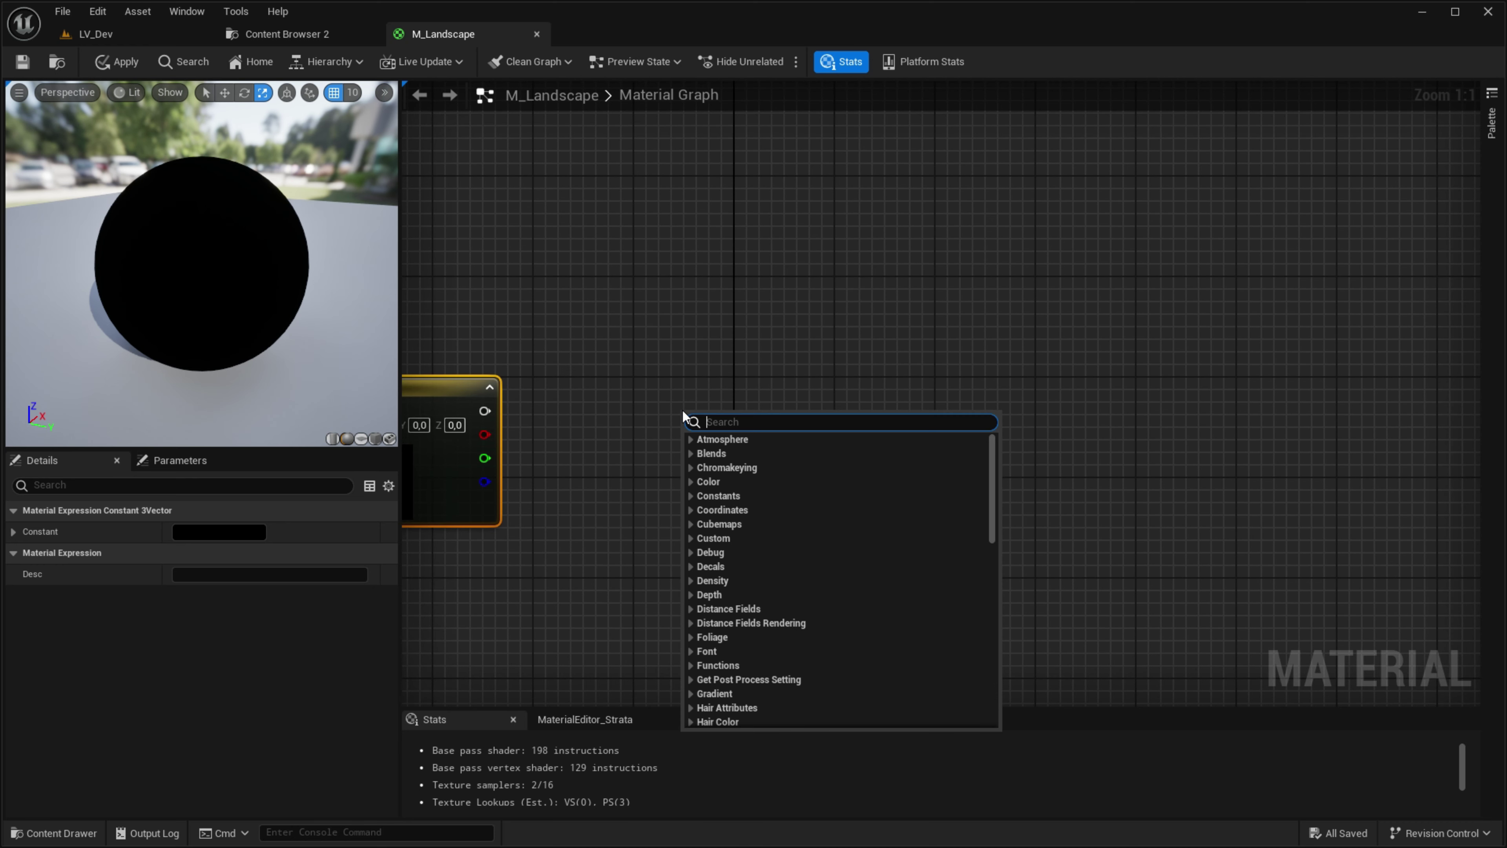
text(slopem)
key(Return)
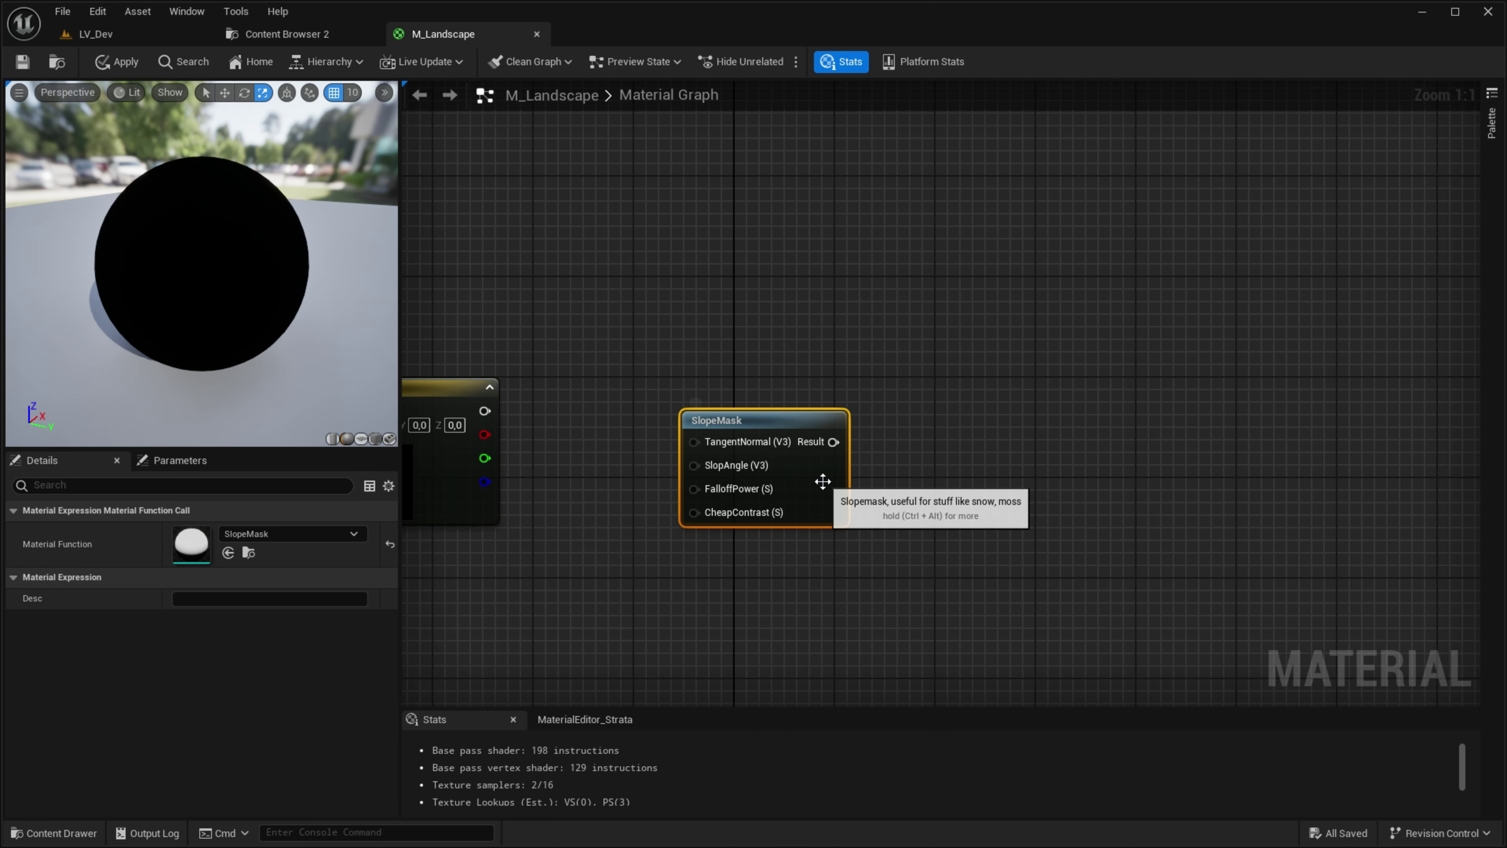
right_drag(1006, 394, 775, 441)
text(m)
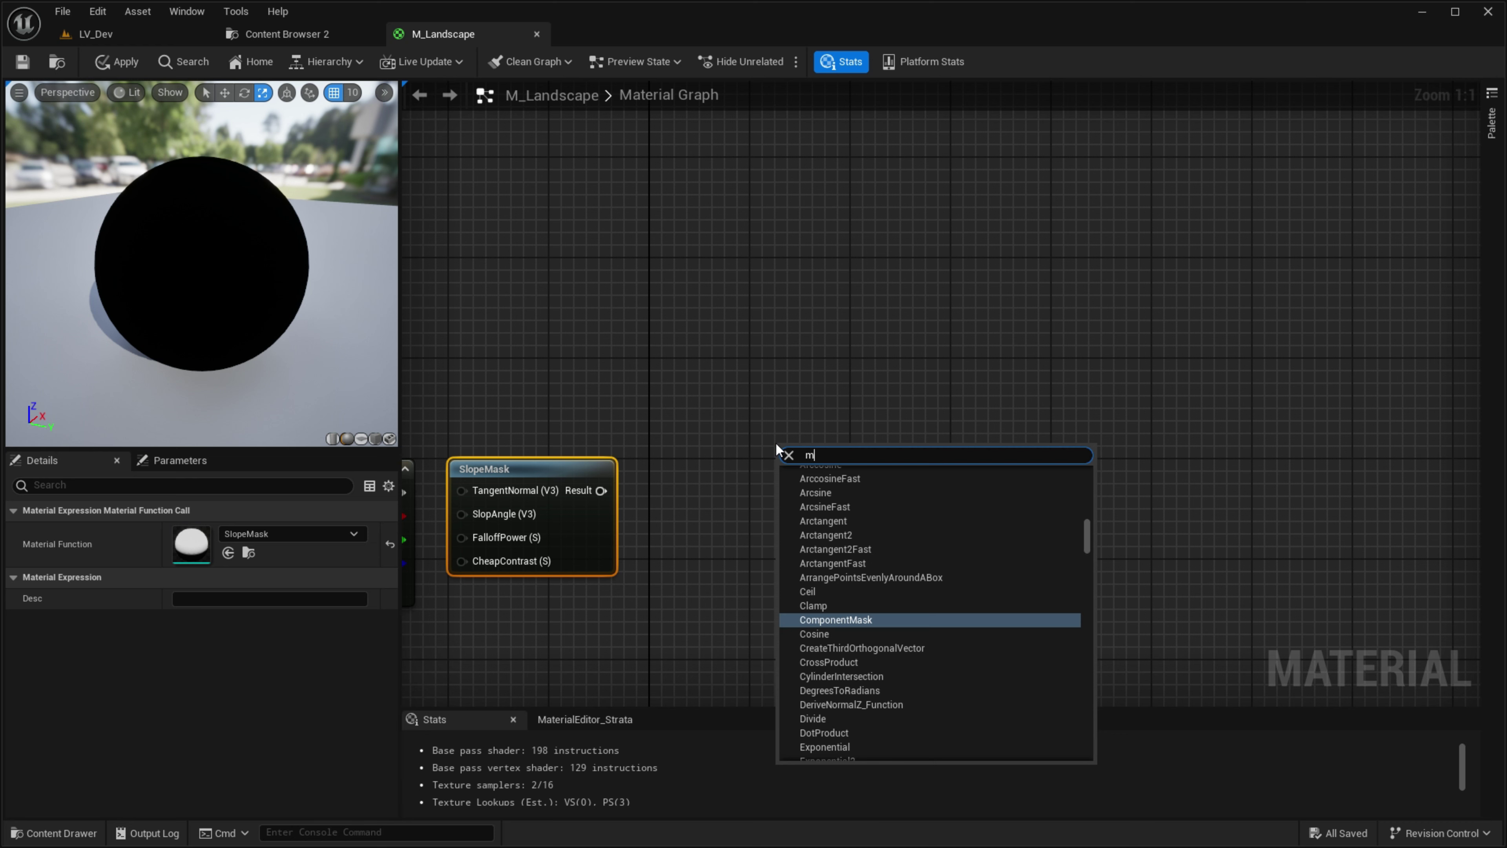
text(at lay)
text(stand)
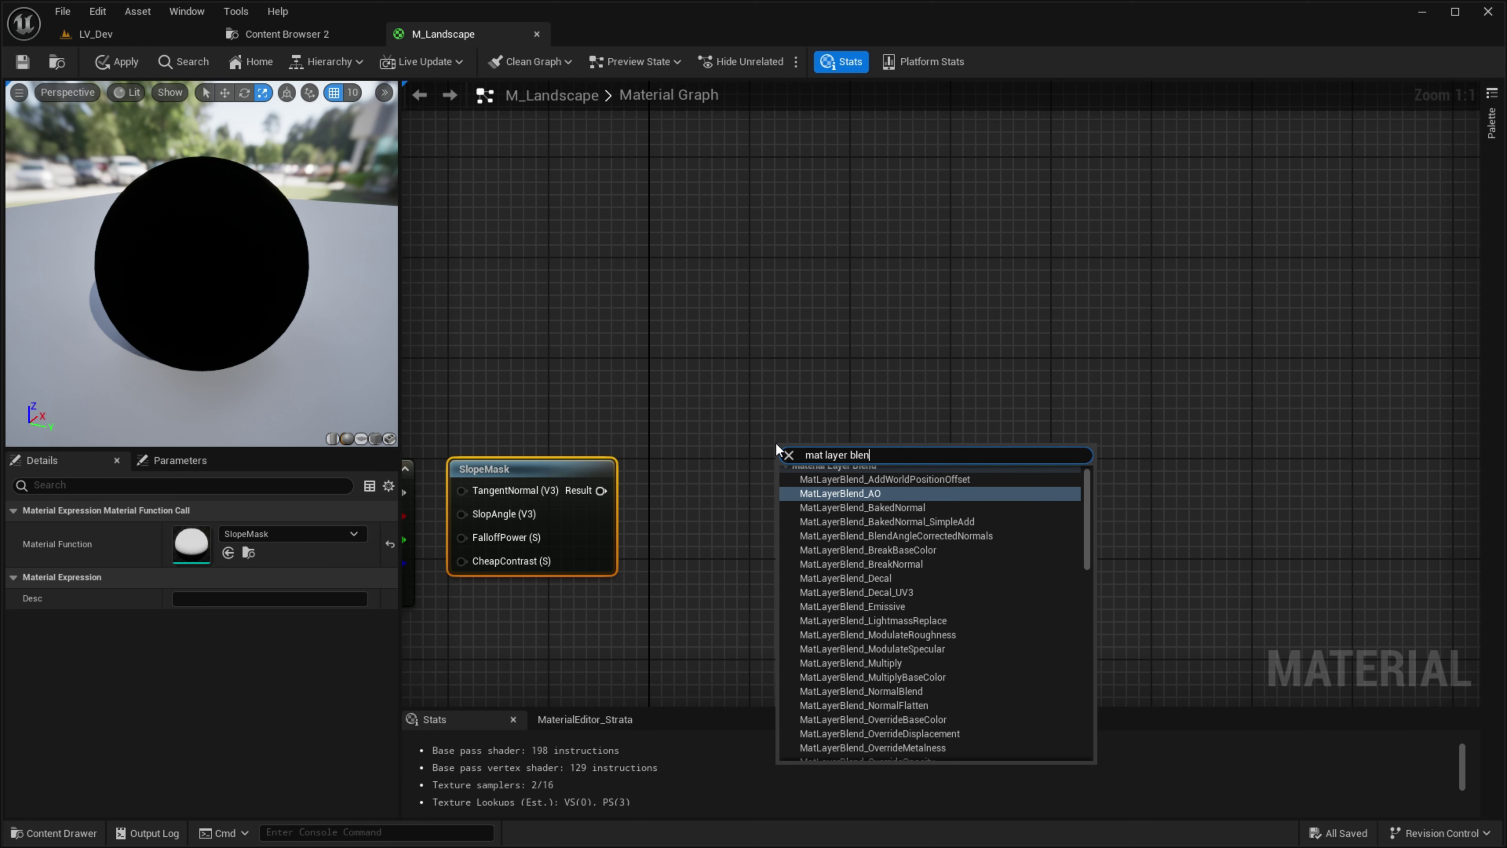
key(Return)
Step: Arrange the constant, SlopeMask and MatLayerBlend_Standard nodes into a row
scroll(1185, 323, down, 2)
drag(983, 469, 945, 393)
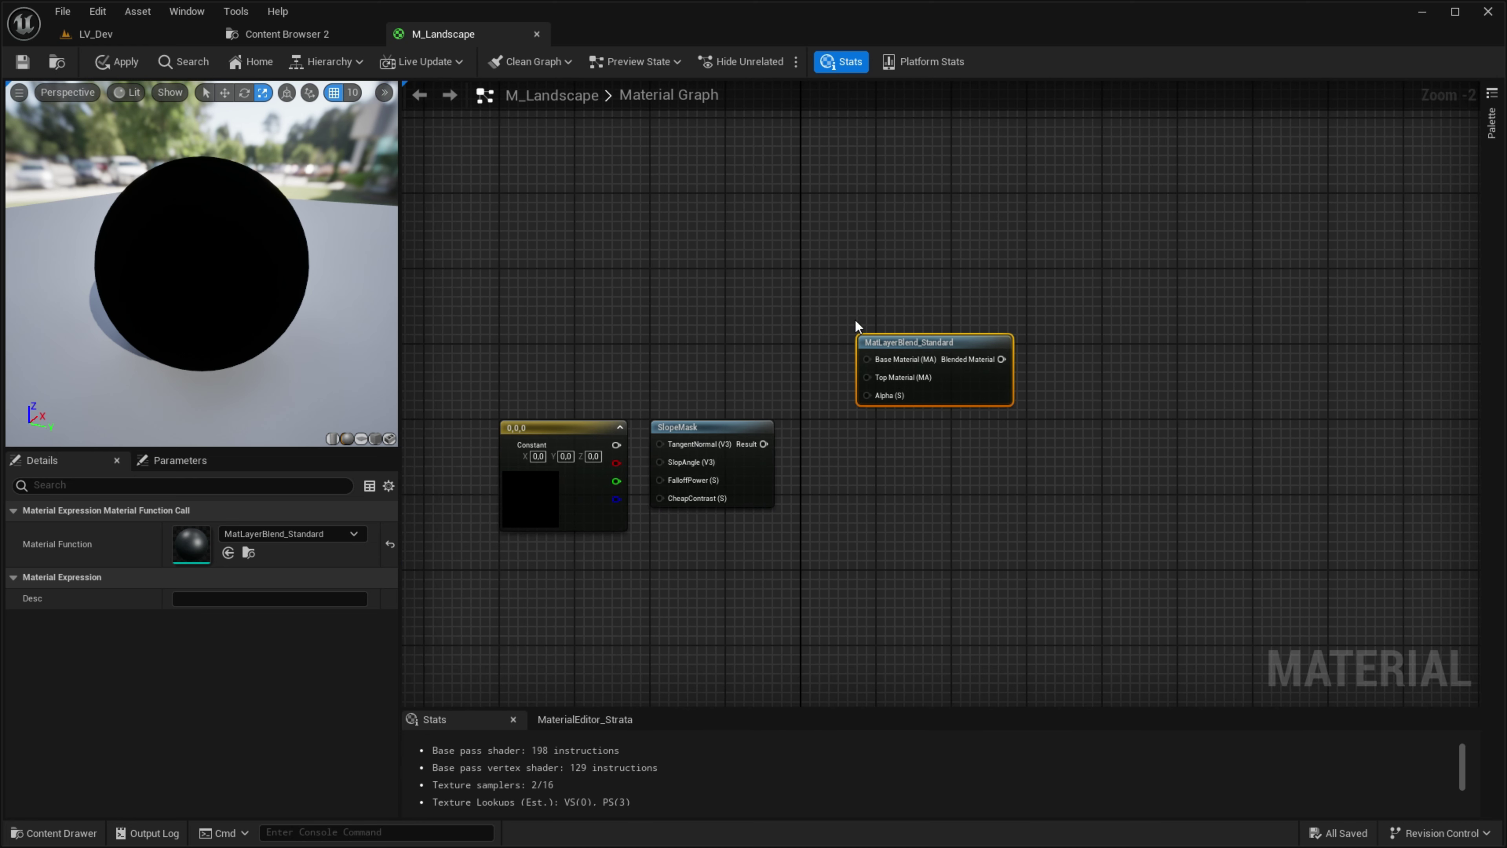
drag(855, 321, 1094, 405)
scroll(1020, 464, down, 3)
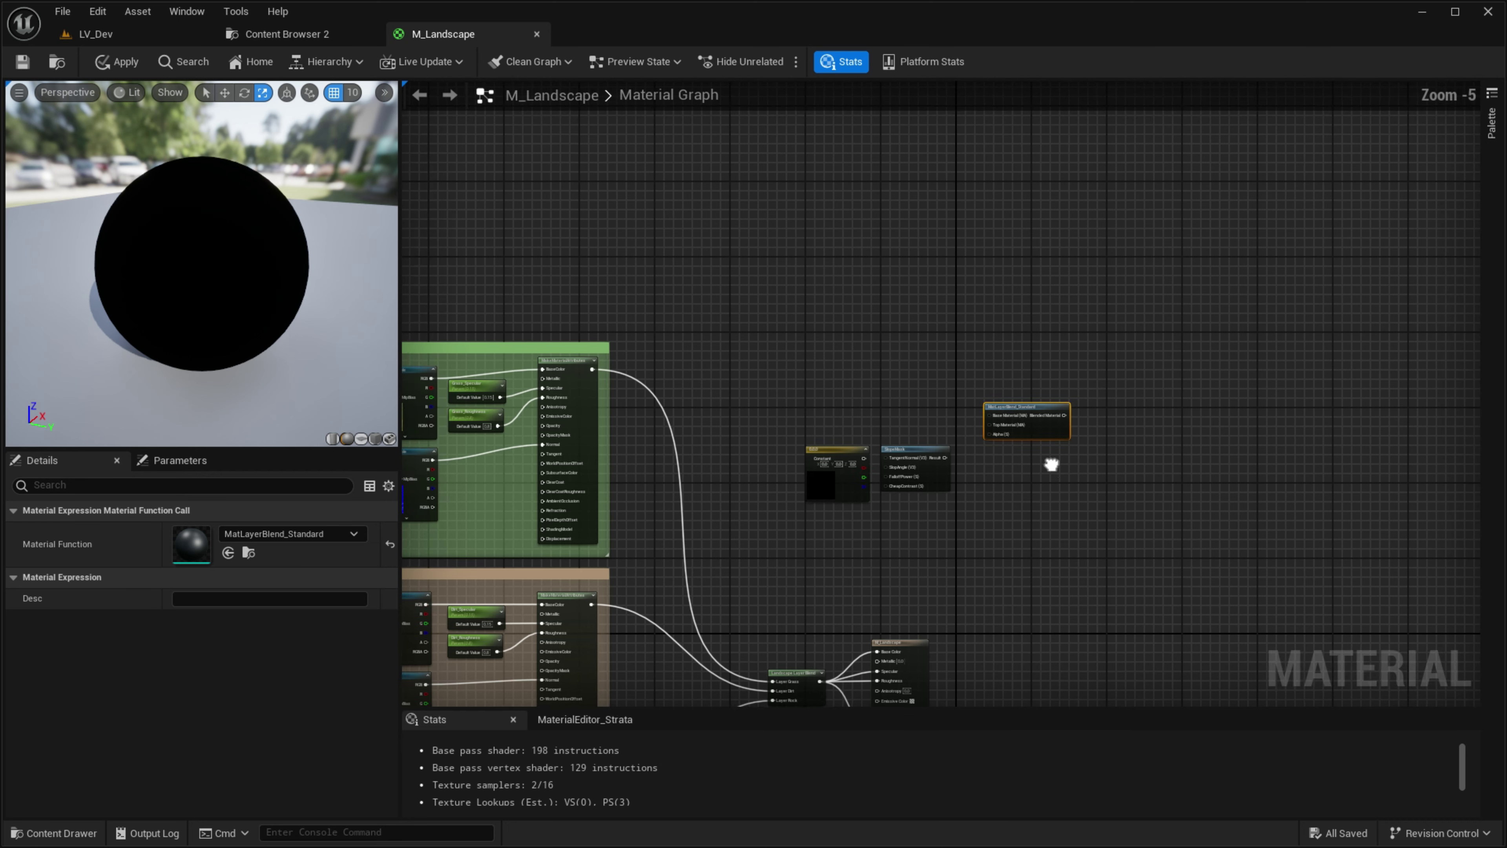
scroll(1056, 462, up, 3)
scroll(1050, 461, up, 2)
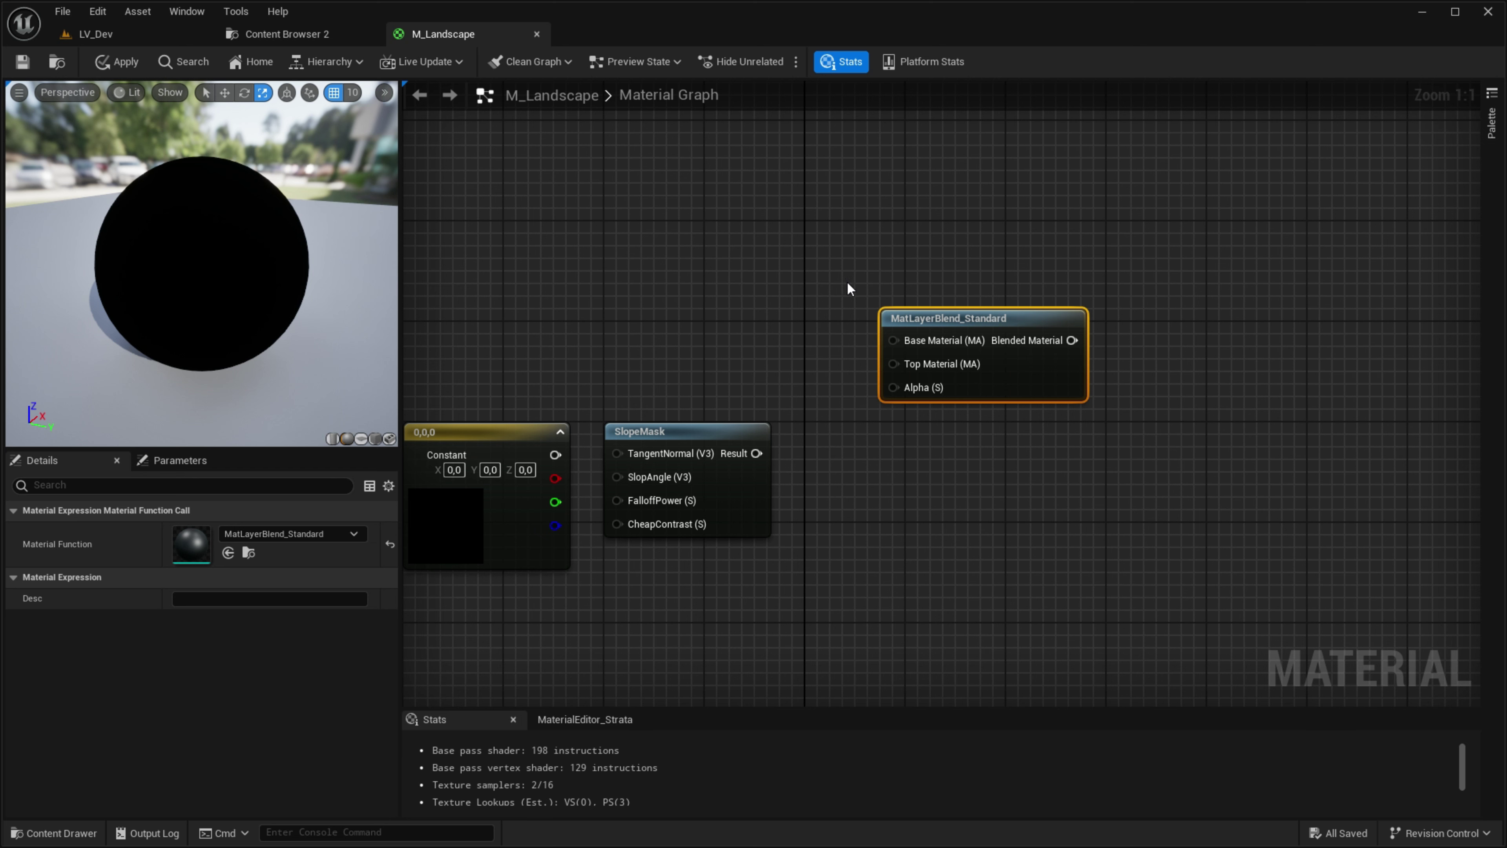
drag(848, 284, 1099, 465)
drag(802, 278, 1120, 474)
drag(862, 389, 957, 394)
right_drag(908, 439, 1046, 293)
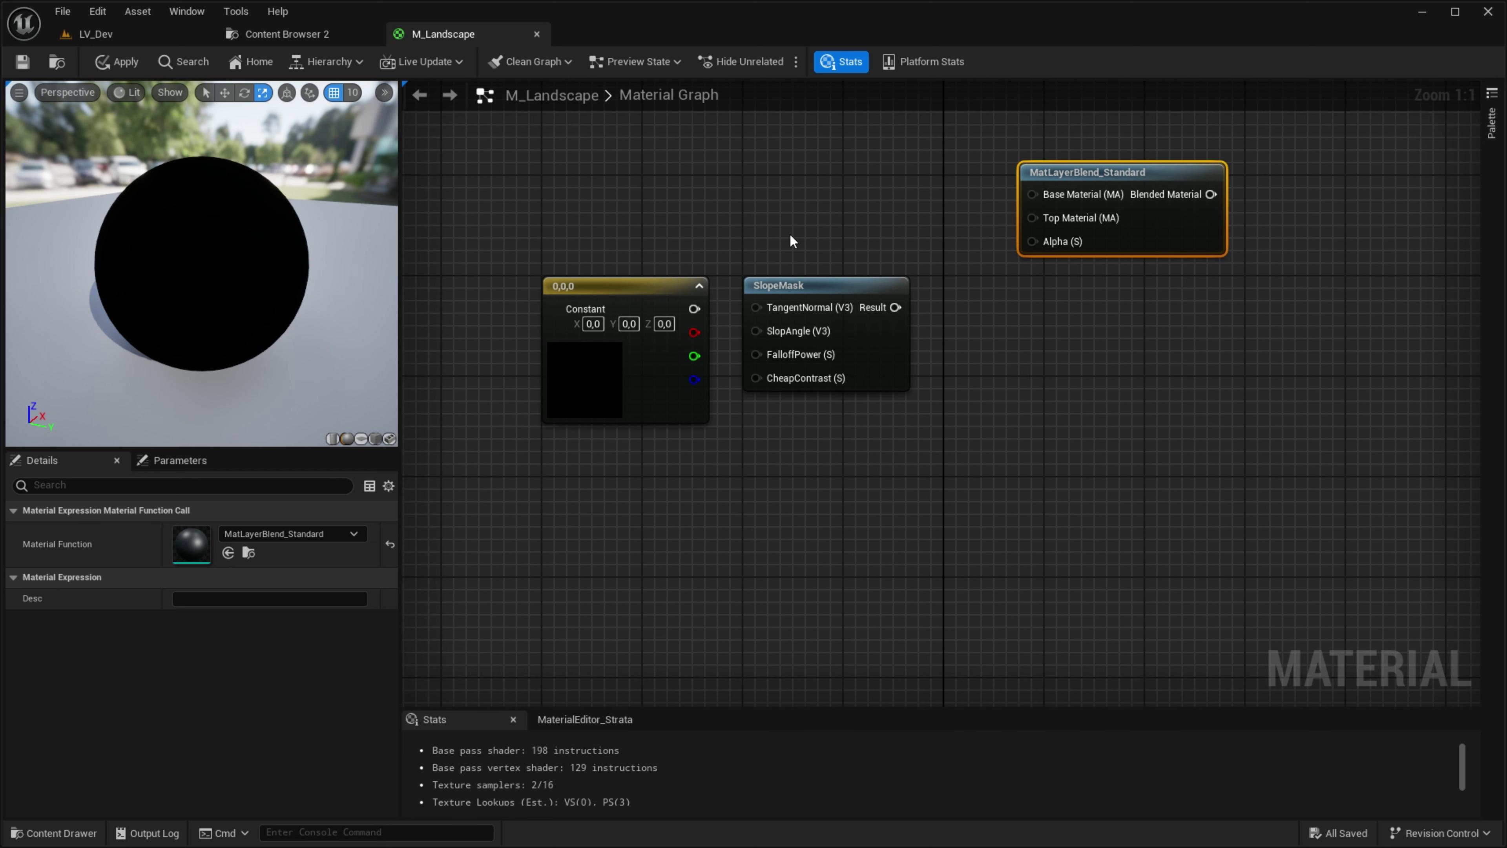
drag(764, 207, 904, 383)
drag(831, 285, 868, 298)
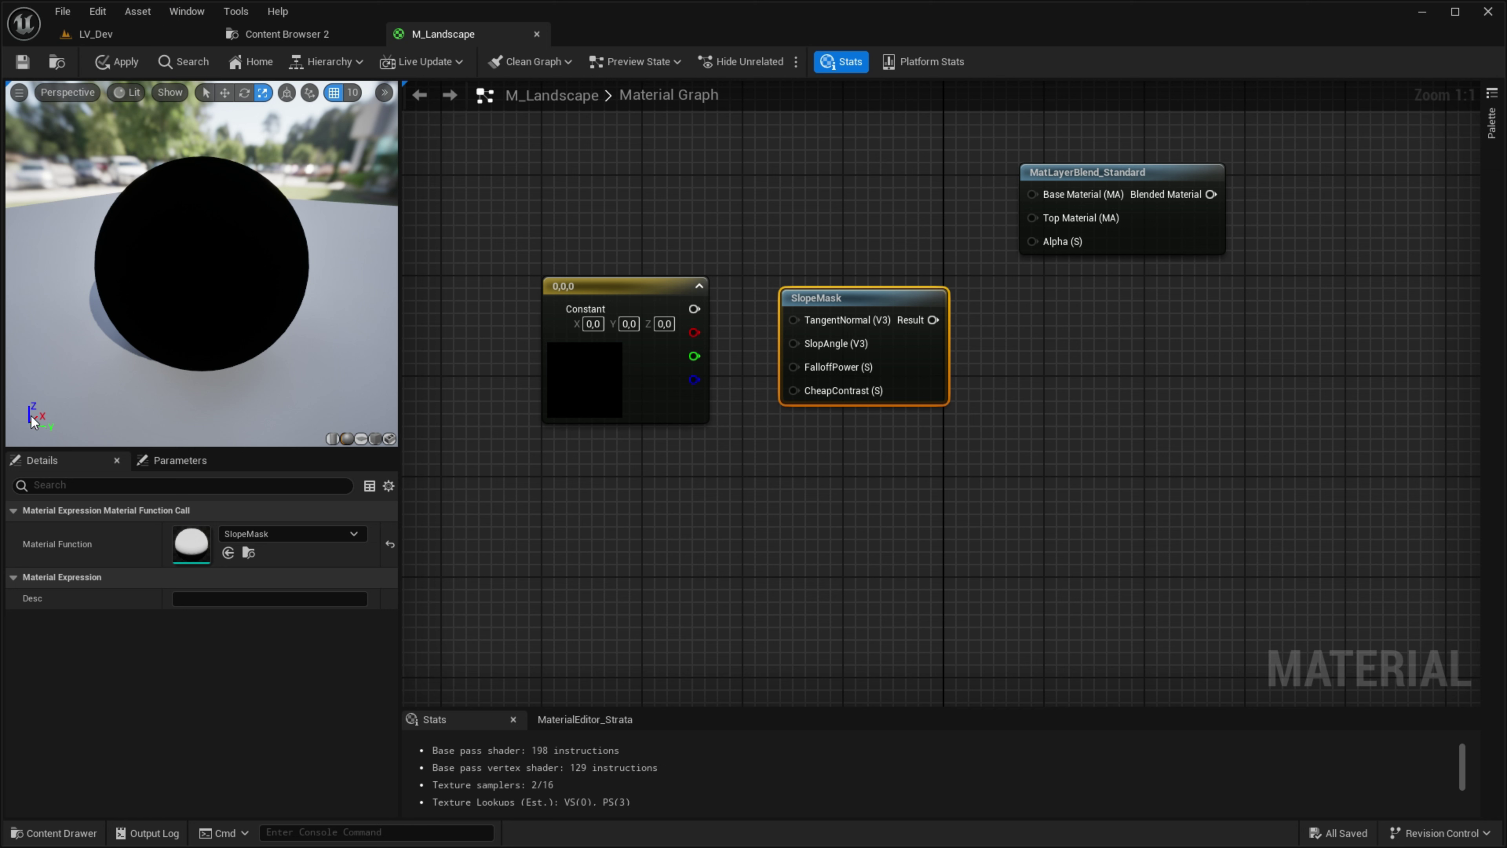
Step: Set the Constant3Vector's blue channel to 1, making it 0,0,1
double_click(565, 394)
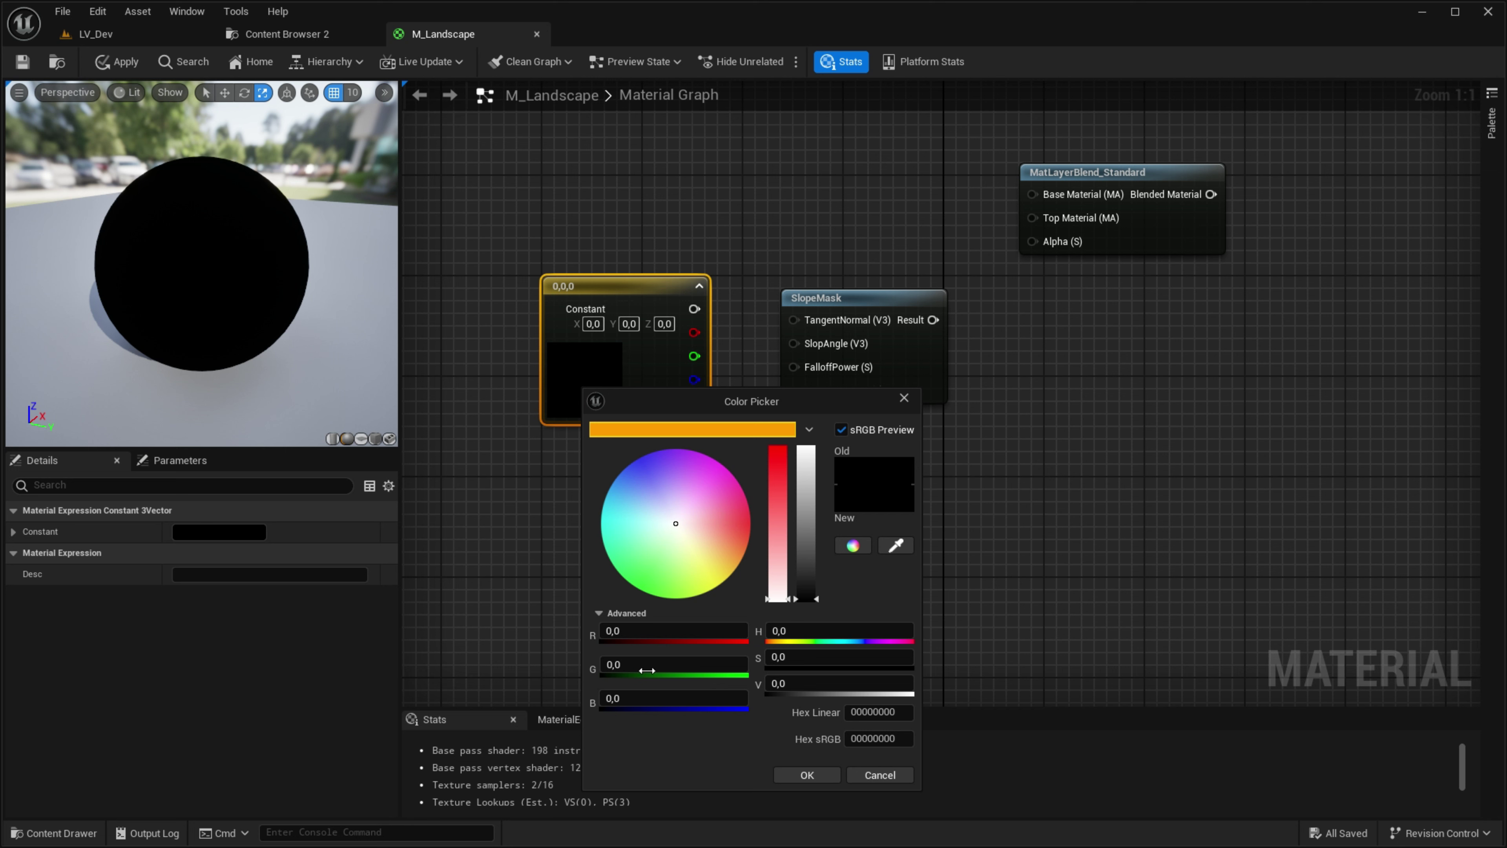
click(639, 691)
text(1)
key(Return)
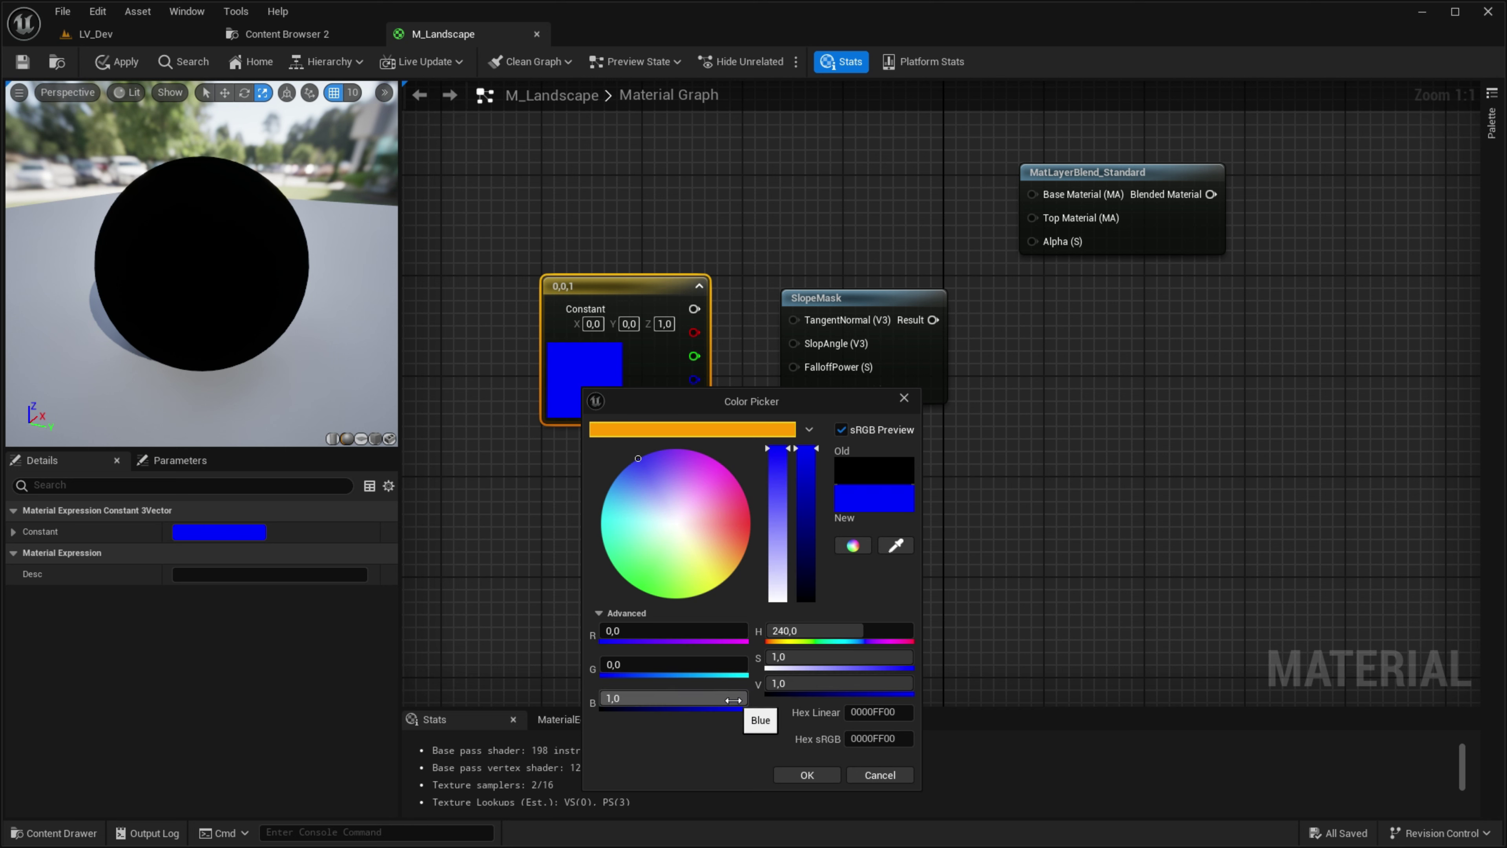
Step: Wire the 0,0,1 constant into SlopeMask's SlopAngle and SlopeMask's result into the blend's Alpha
click(807, 775)
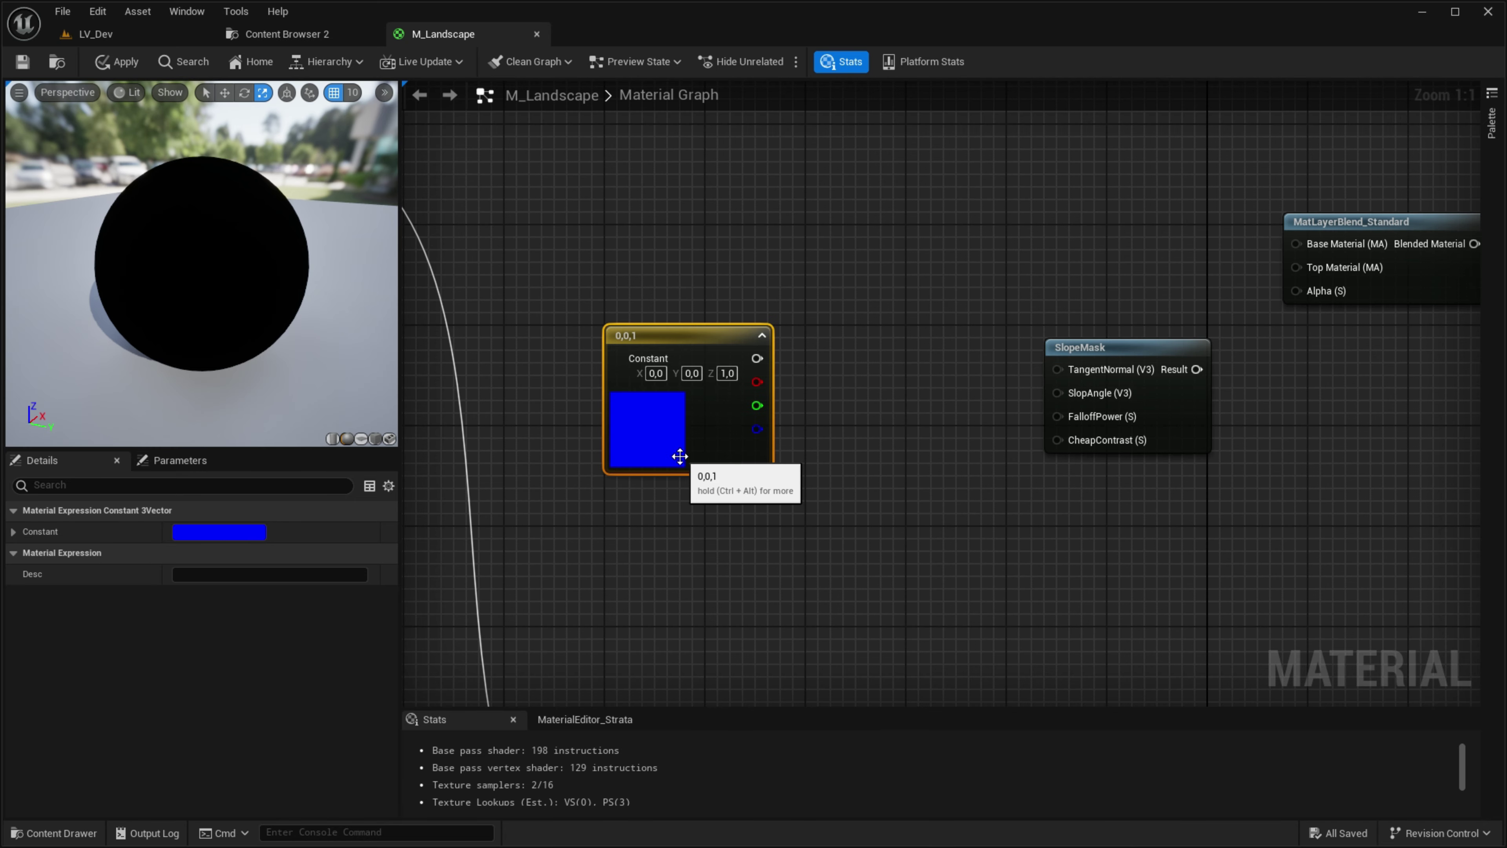
drag(1046, 287, 1247, 476)
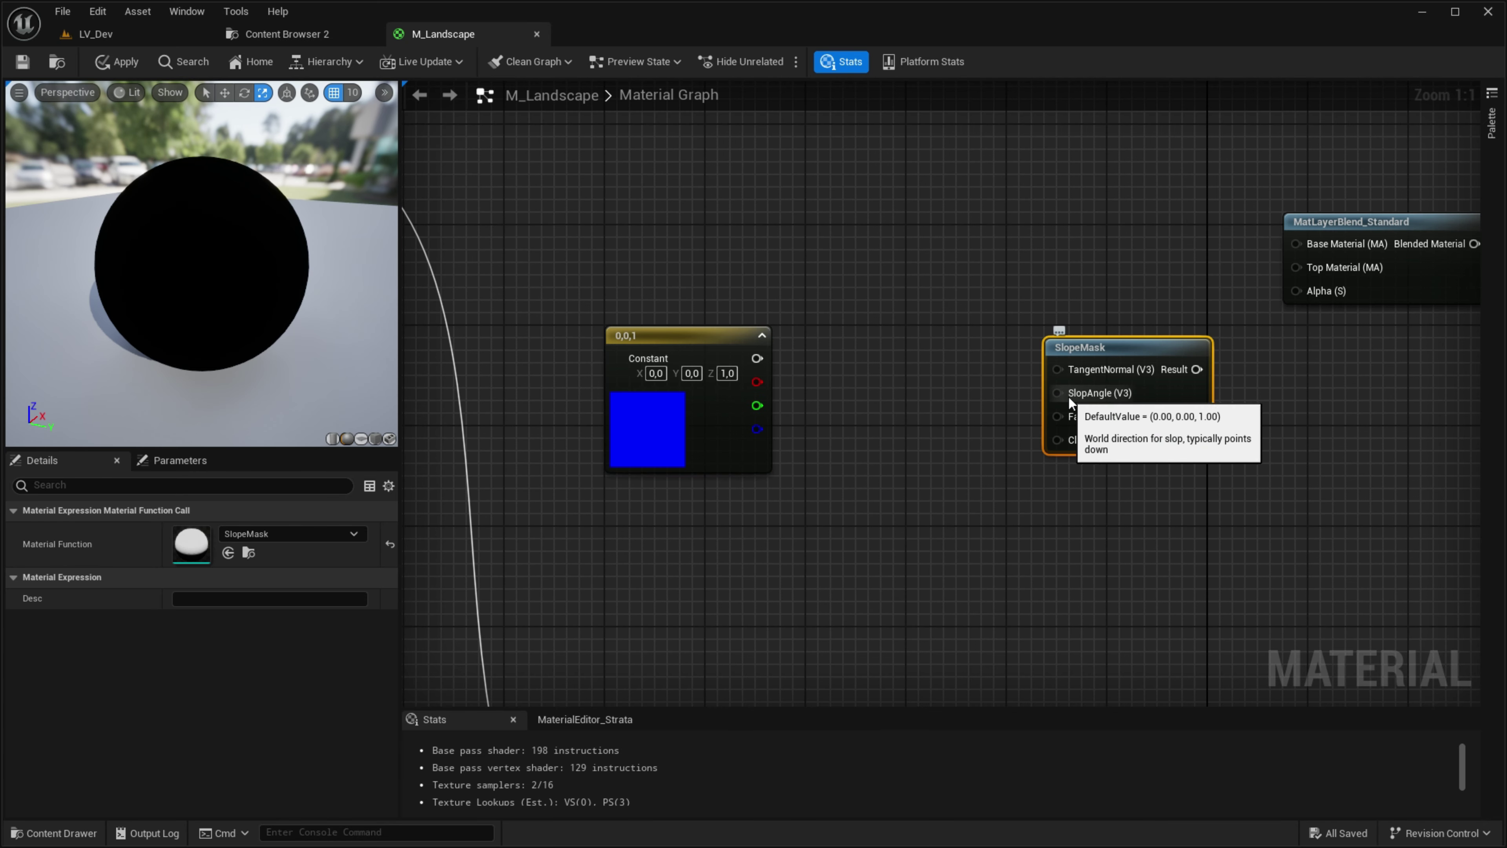
mouse_move(1057, 393)
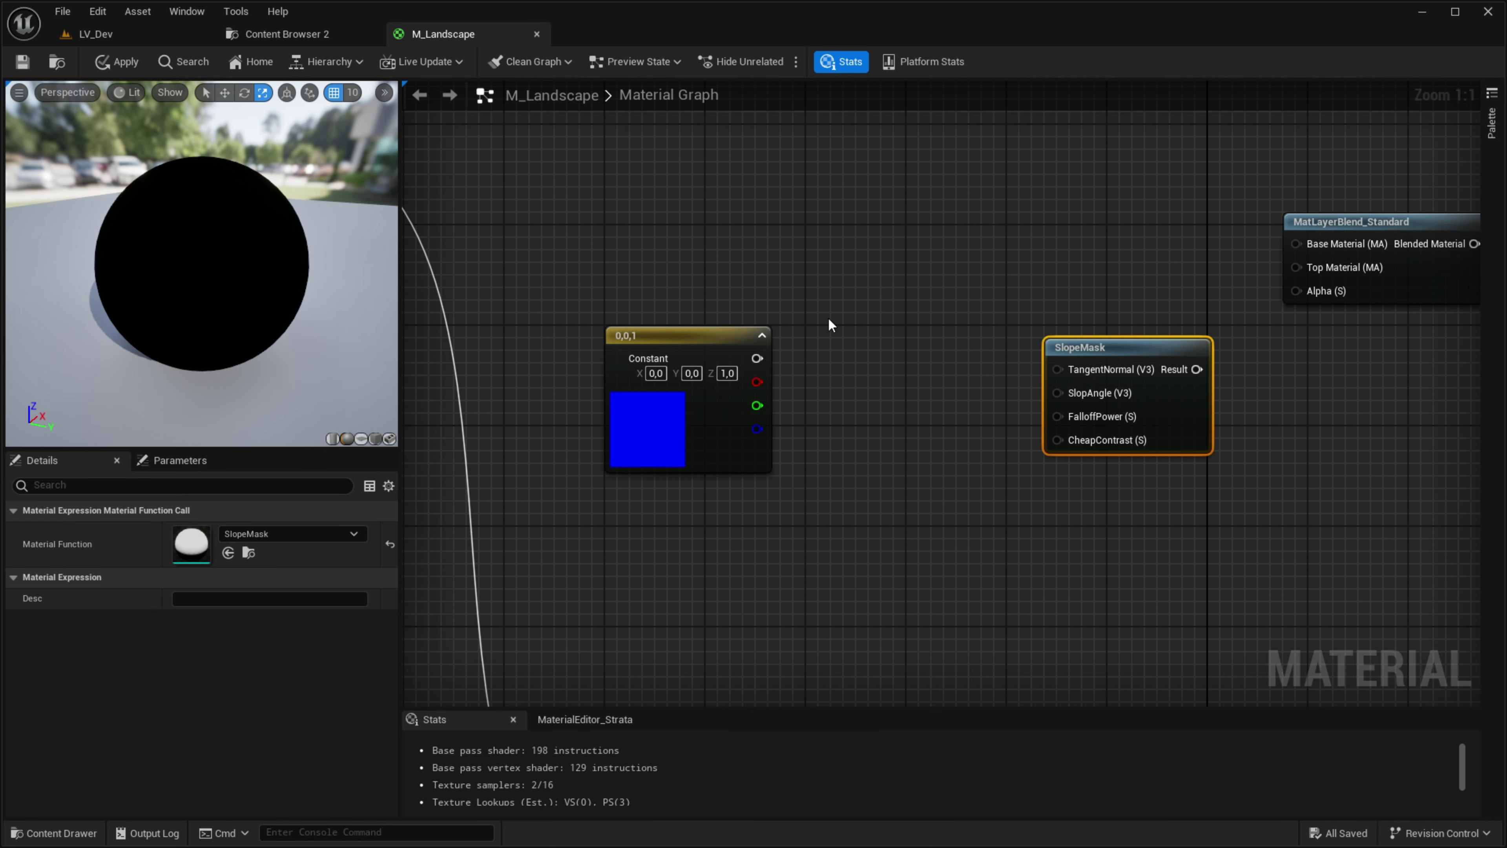
drag(757, 358, 1057, 392)
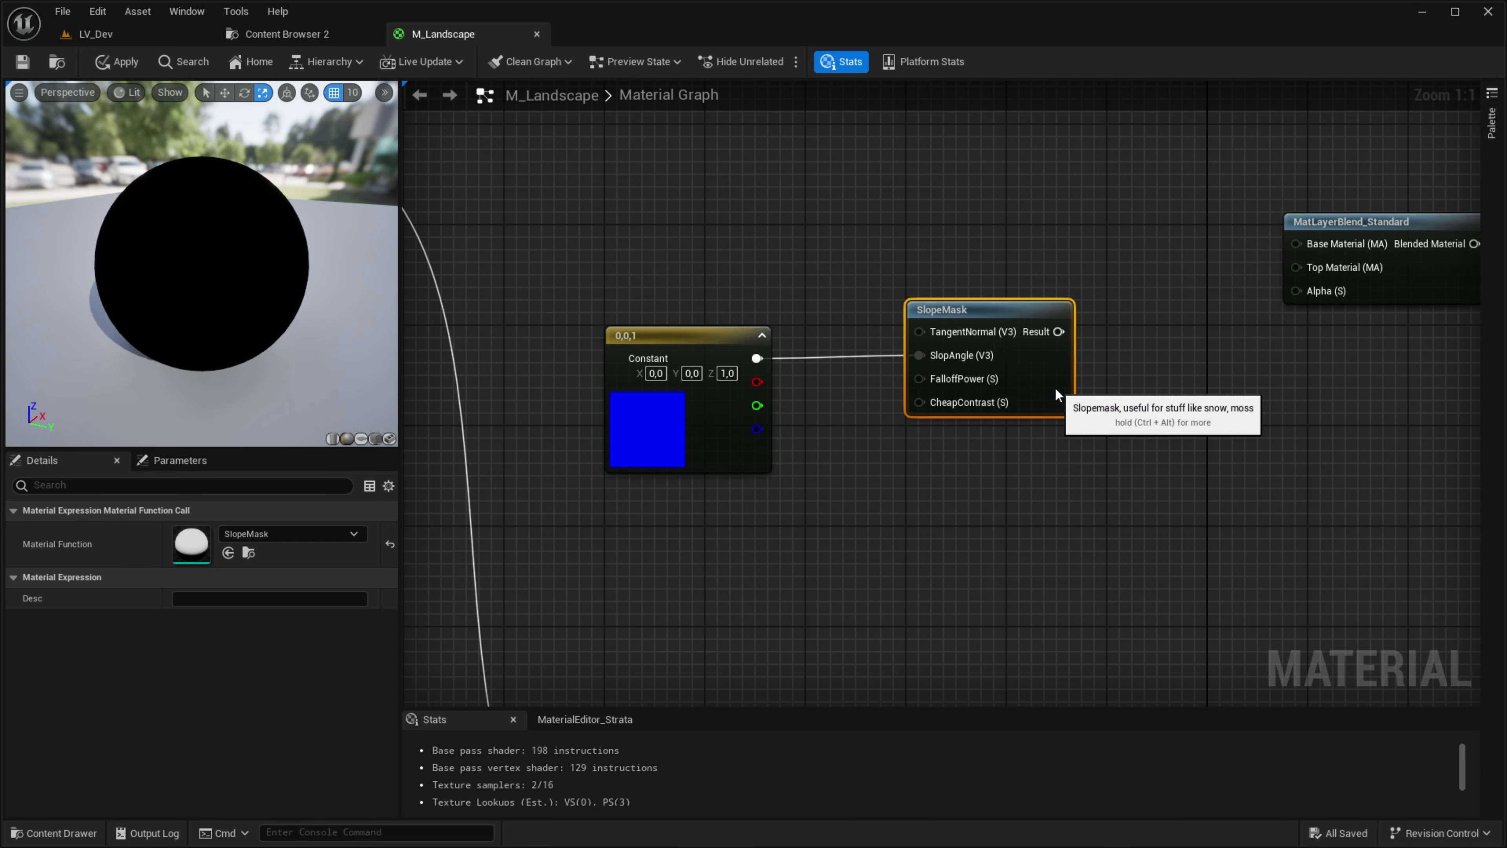
right_drag(1068, 407, 713, 453)
drag(702, 380, 953, 338)
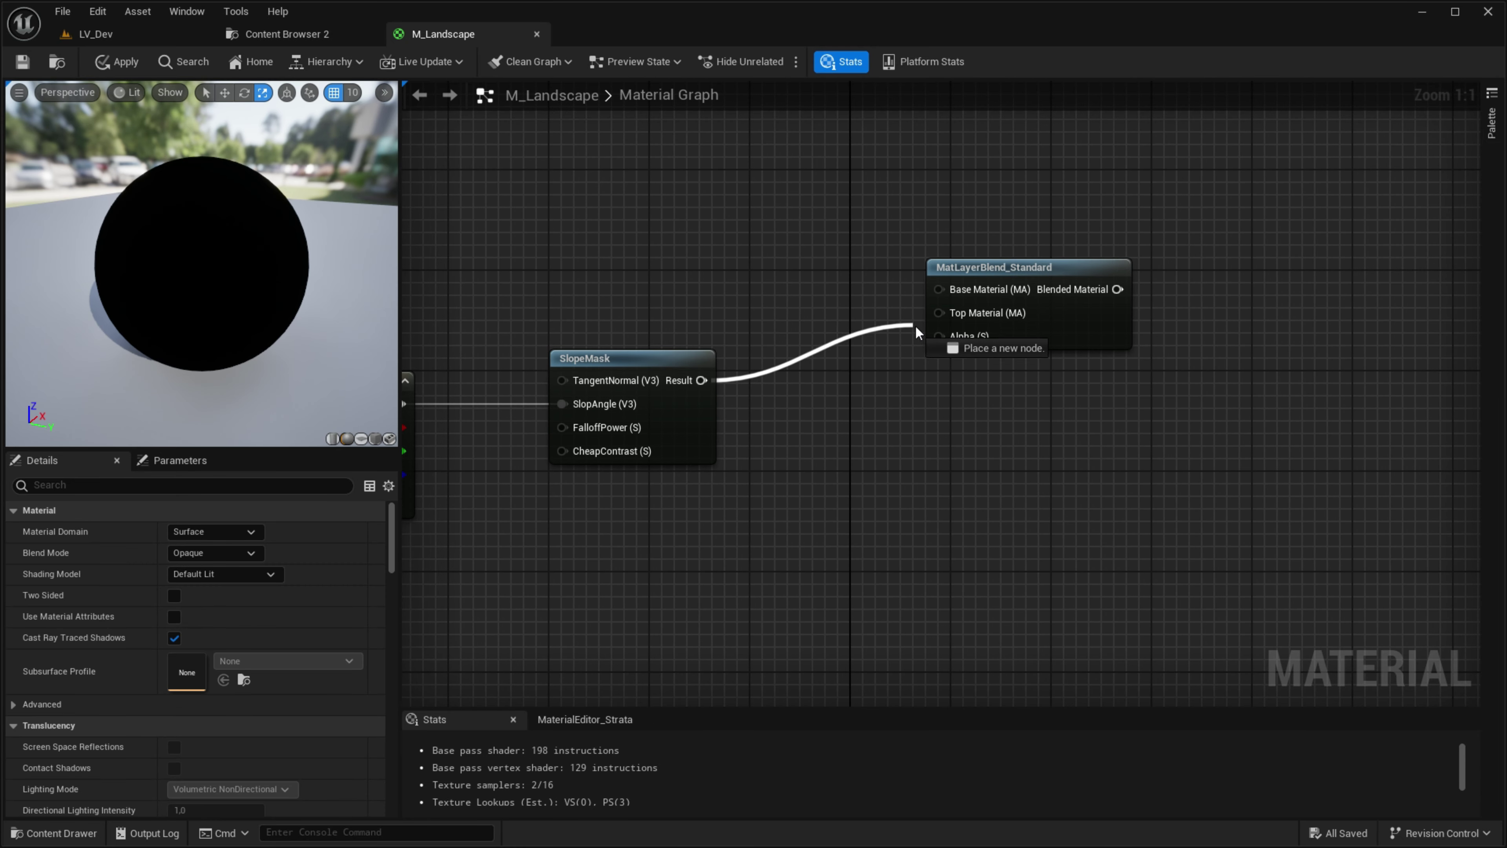
right_drag(798, 469, 1092, 436)
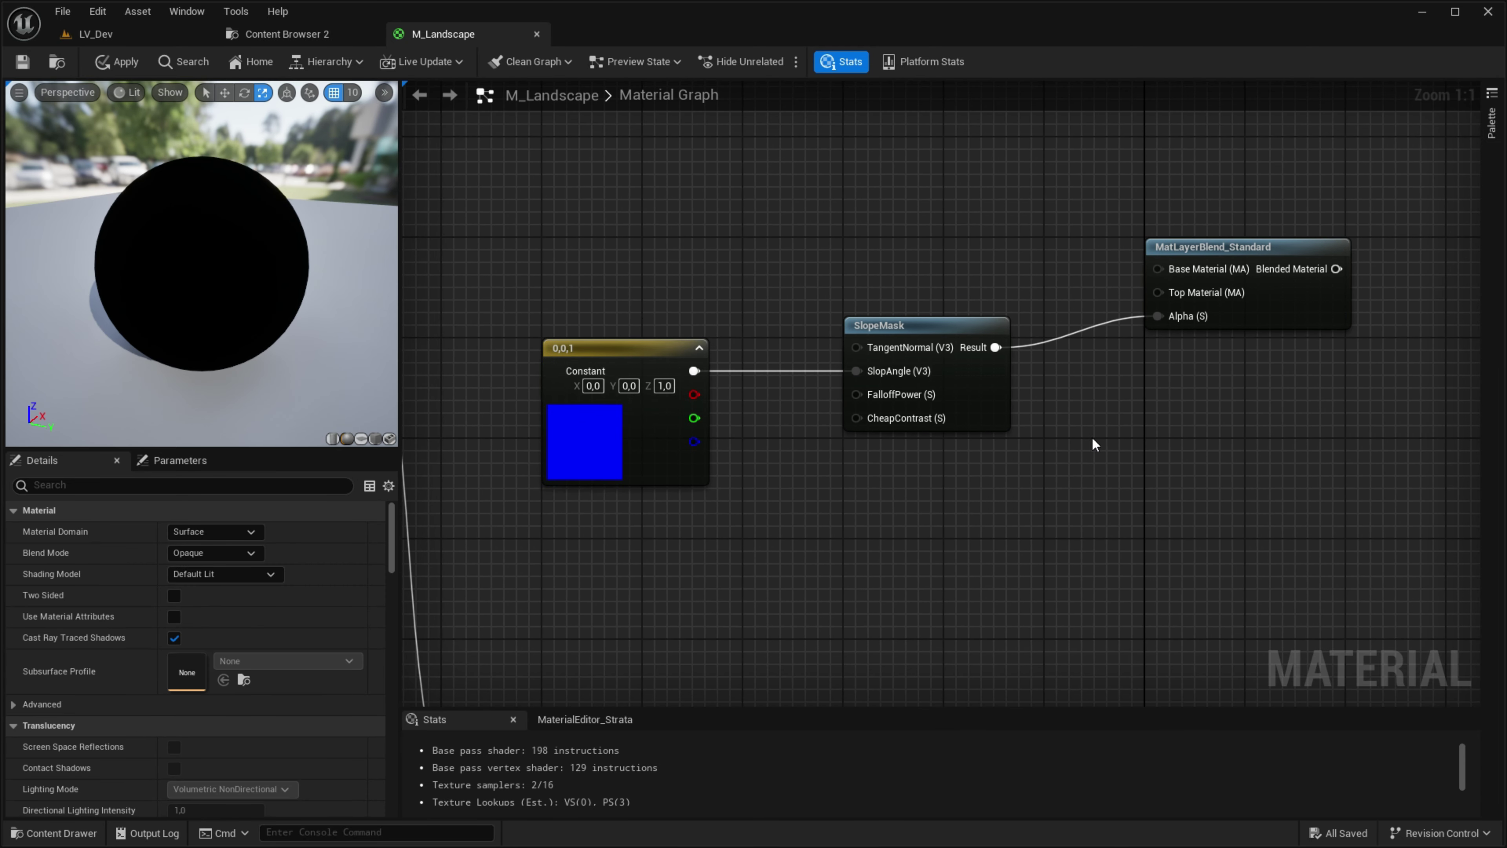
Step: Promote SlopeMask's FalloffPower and CheapContrast inputs to material parameters
right_click(859, 394)
click(929, 514)
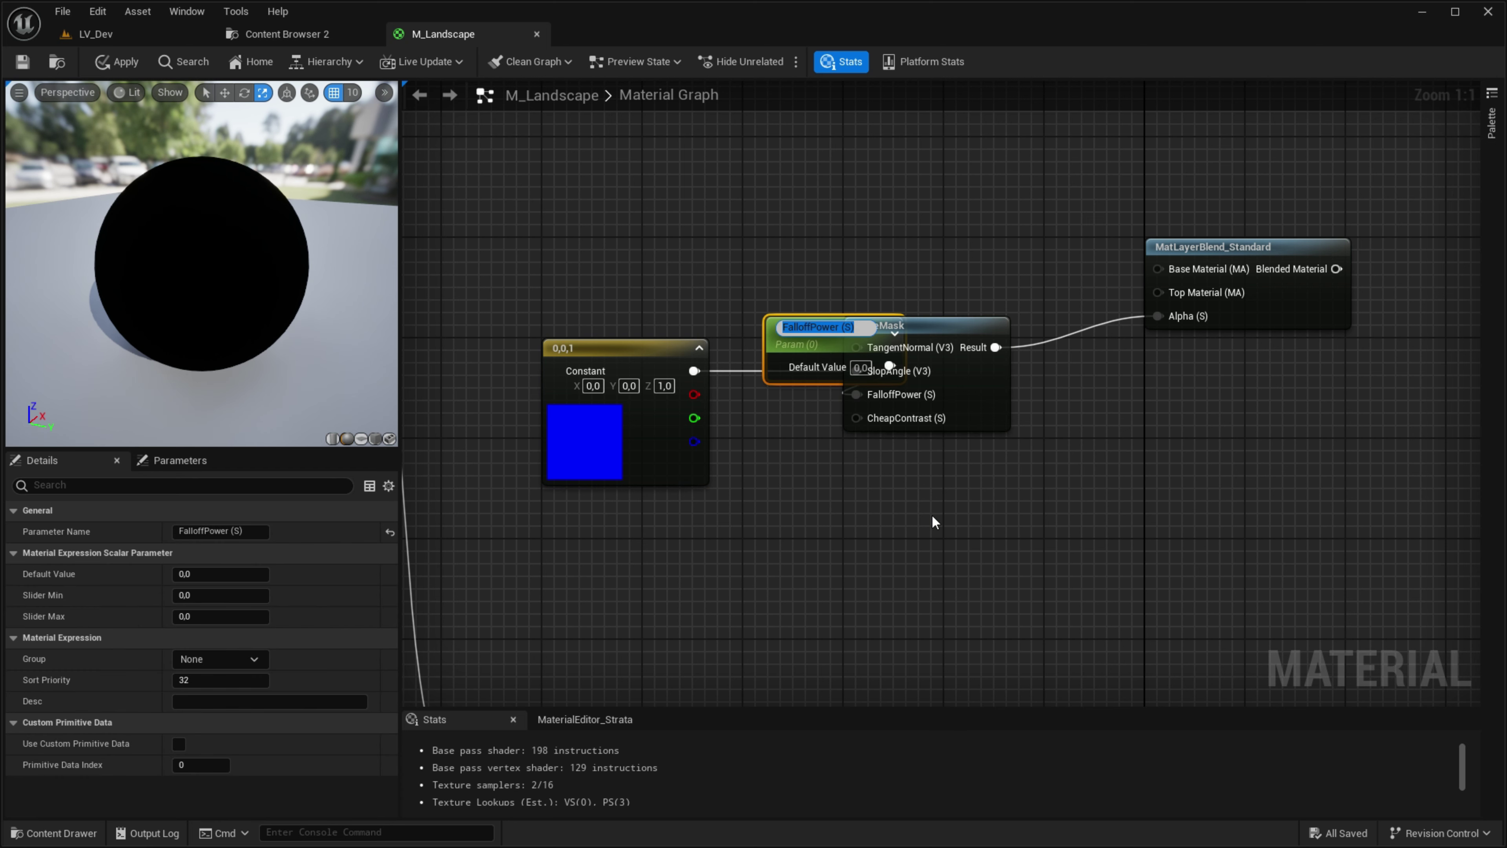
key(End)
key(BackSpace)
key(BackSpace)
key(BackSpace)
key(BackSpace)
key(Return)
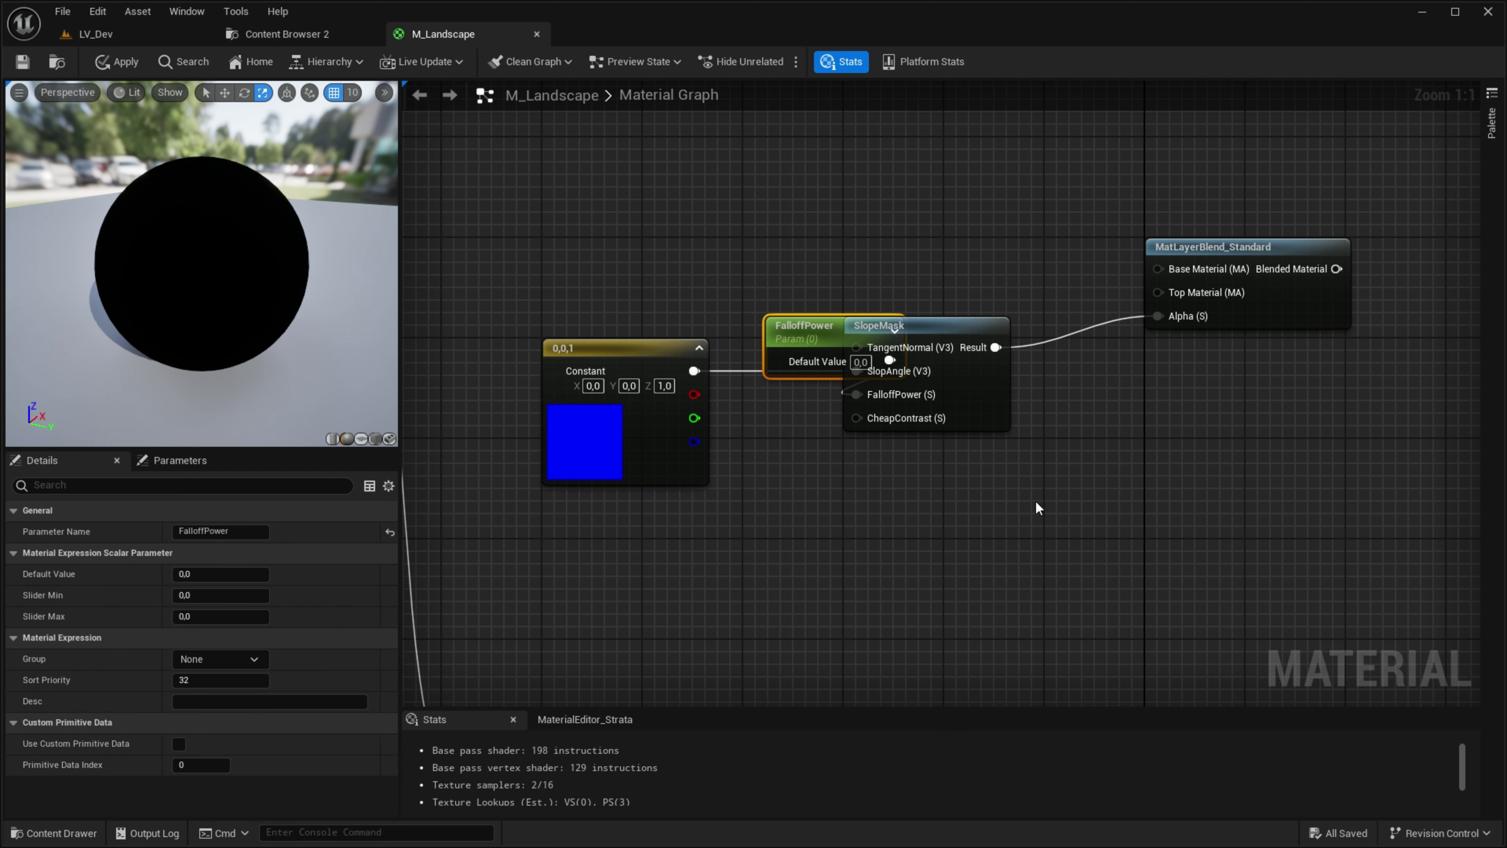
click(1035, 499)
right_click(906, 424)
click(966, 537)
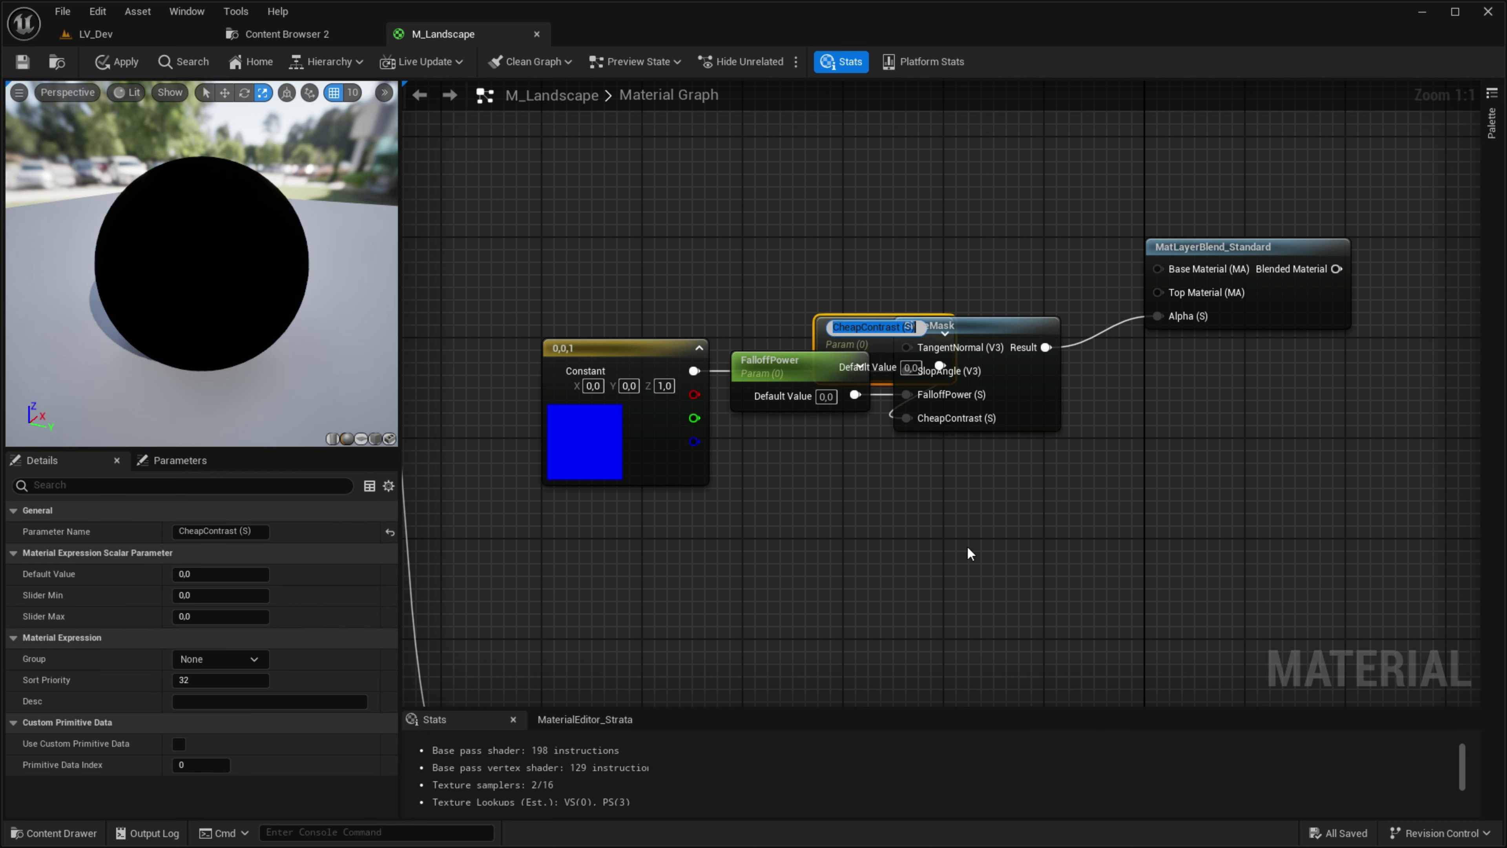
key(End)
key(BackSpace)
key(BackSpace)
key(BackSpace)
key(Return)
Step: Give FalloffPower a default of 3,5 and CheapContrast a default of 0,85
text(3,5)
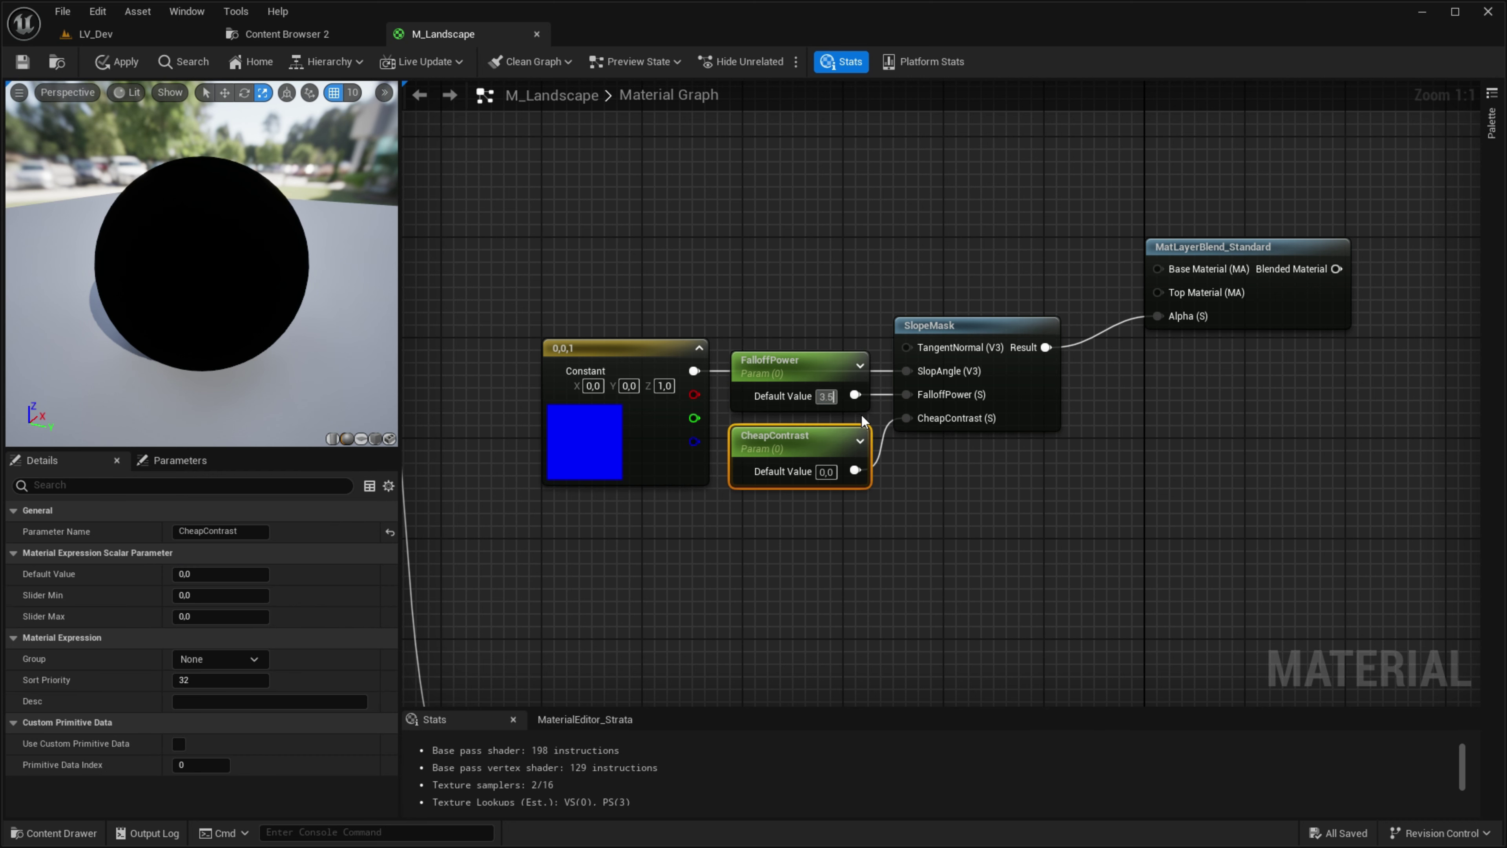
key(Return)
text(0,85)
key(Return)
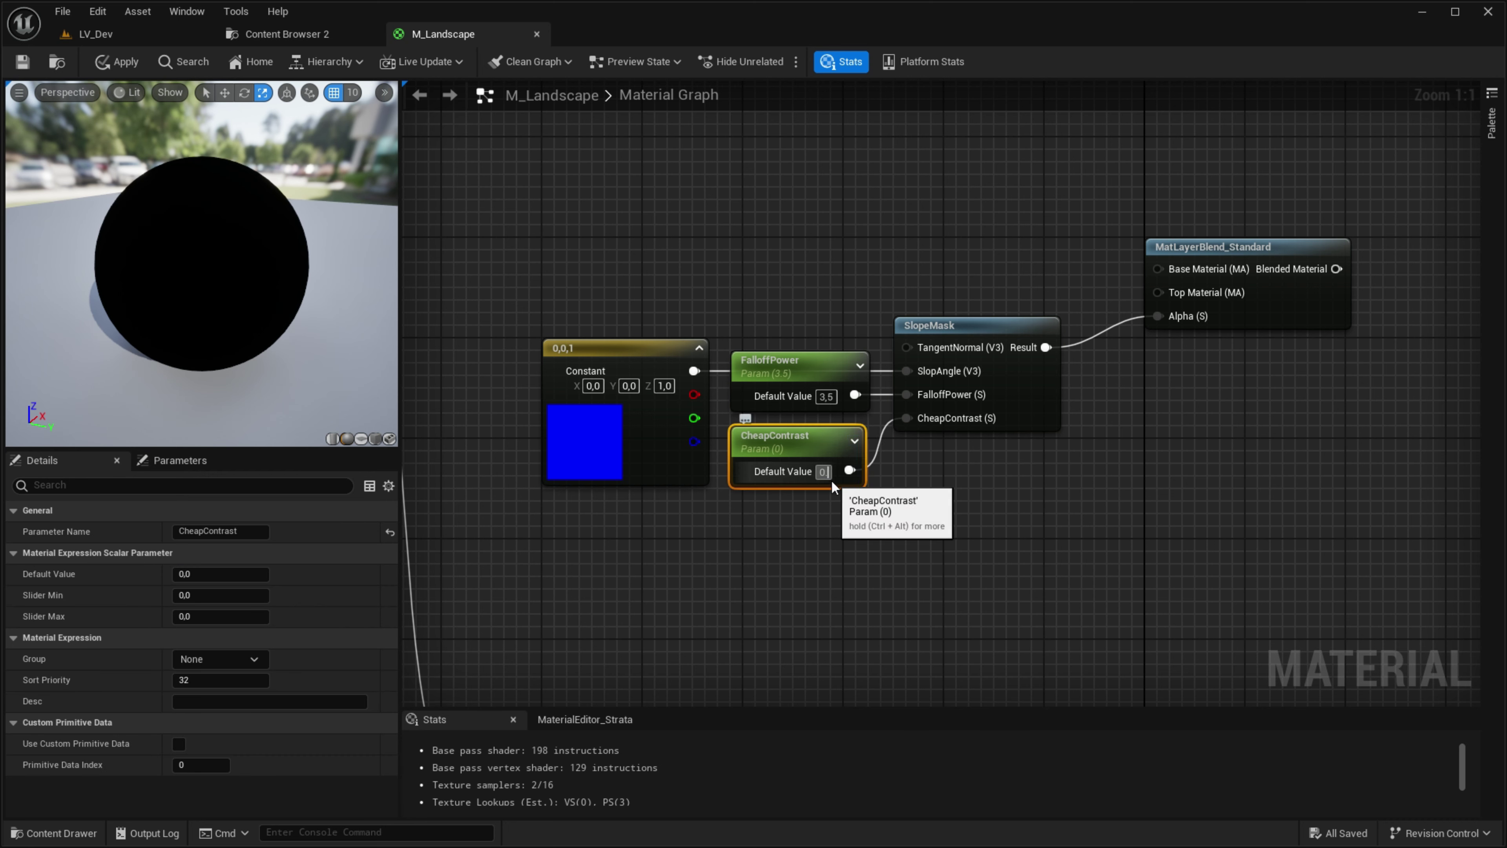
click(884, 527)
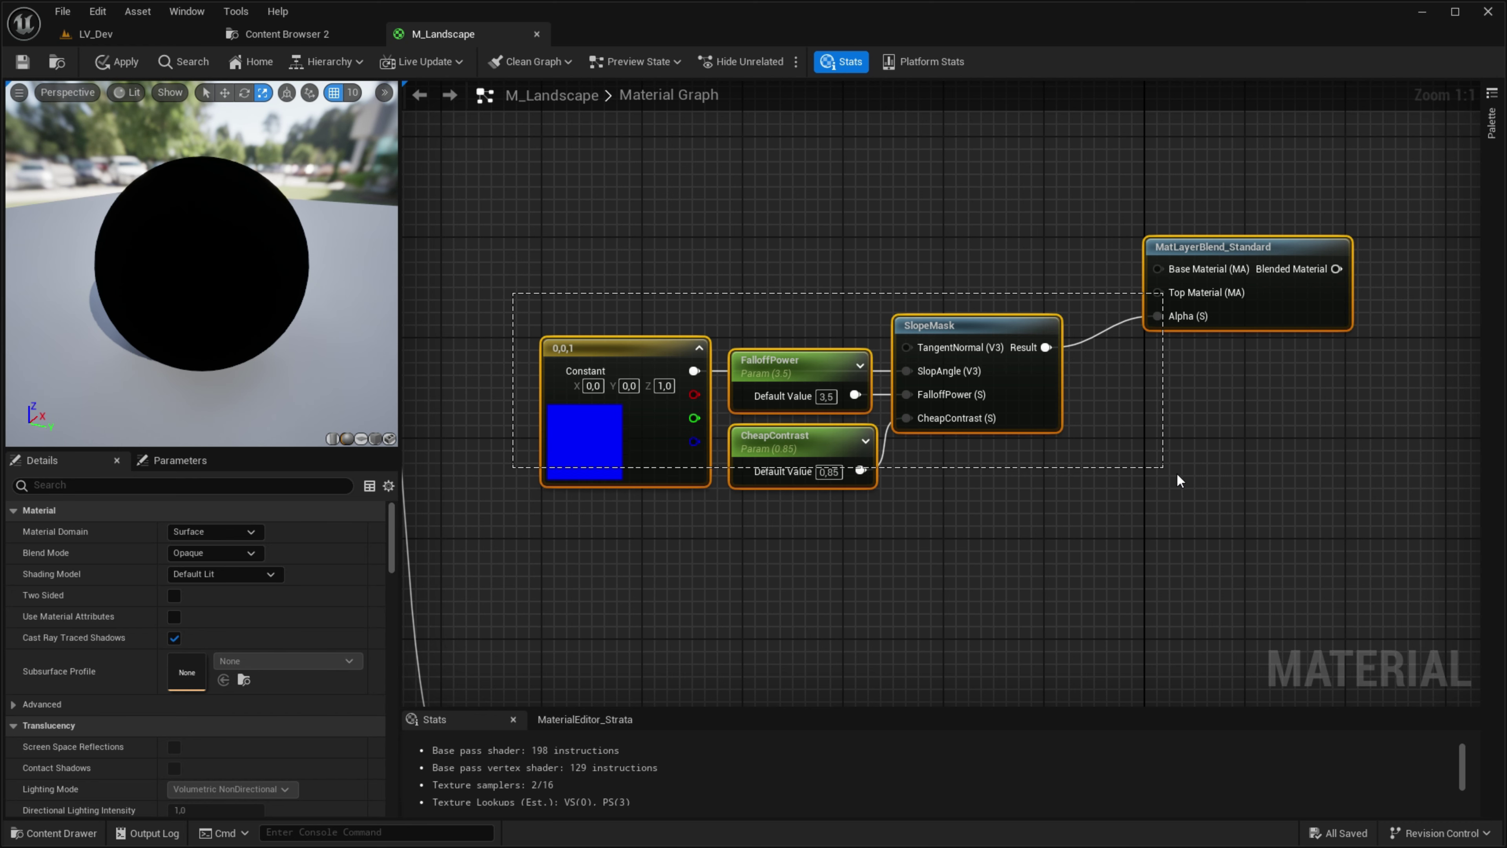
Step: Move Landscape Layer Blend and M_Landscape right and shift the slope nodes down
drag(597, 302, 1176, 472)
scroll(1204, 494, down, 3)
mouse_move(1234, 424)
right_down()
mouse_move(1154, 350)
mouse_move(1157, 306)
right_up()
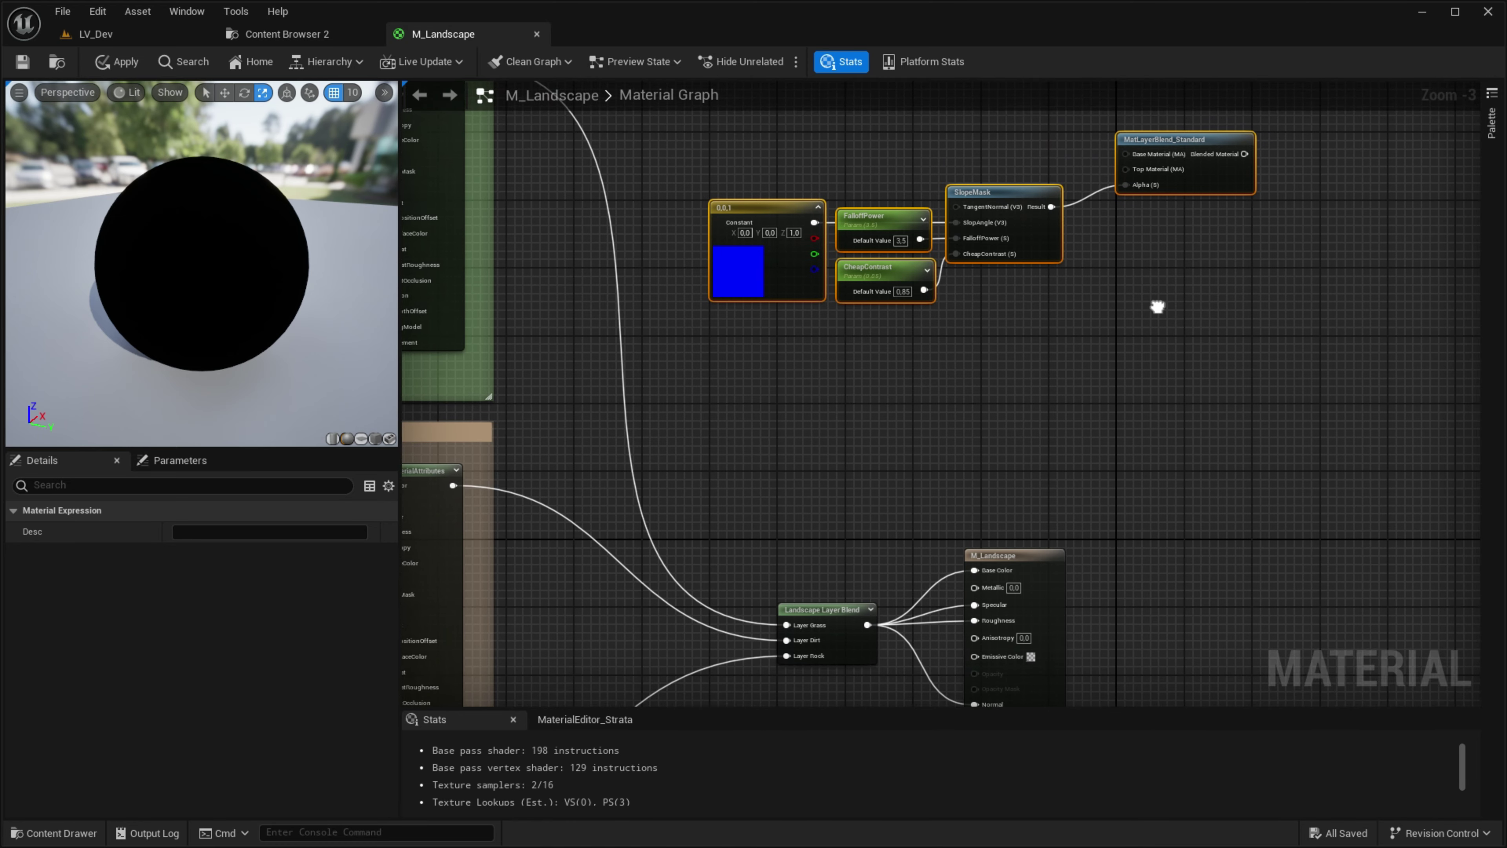
drag(748, 665, 836, 648)
drag(1047, 555, 1047, 555)
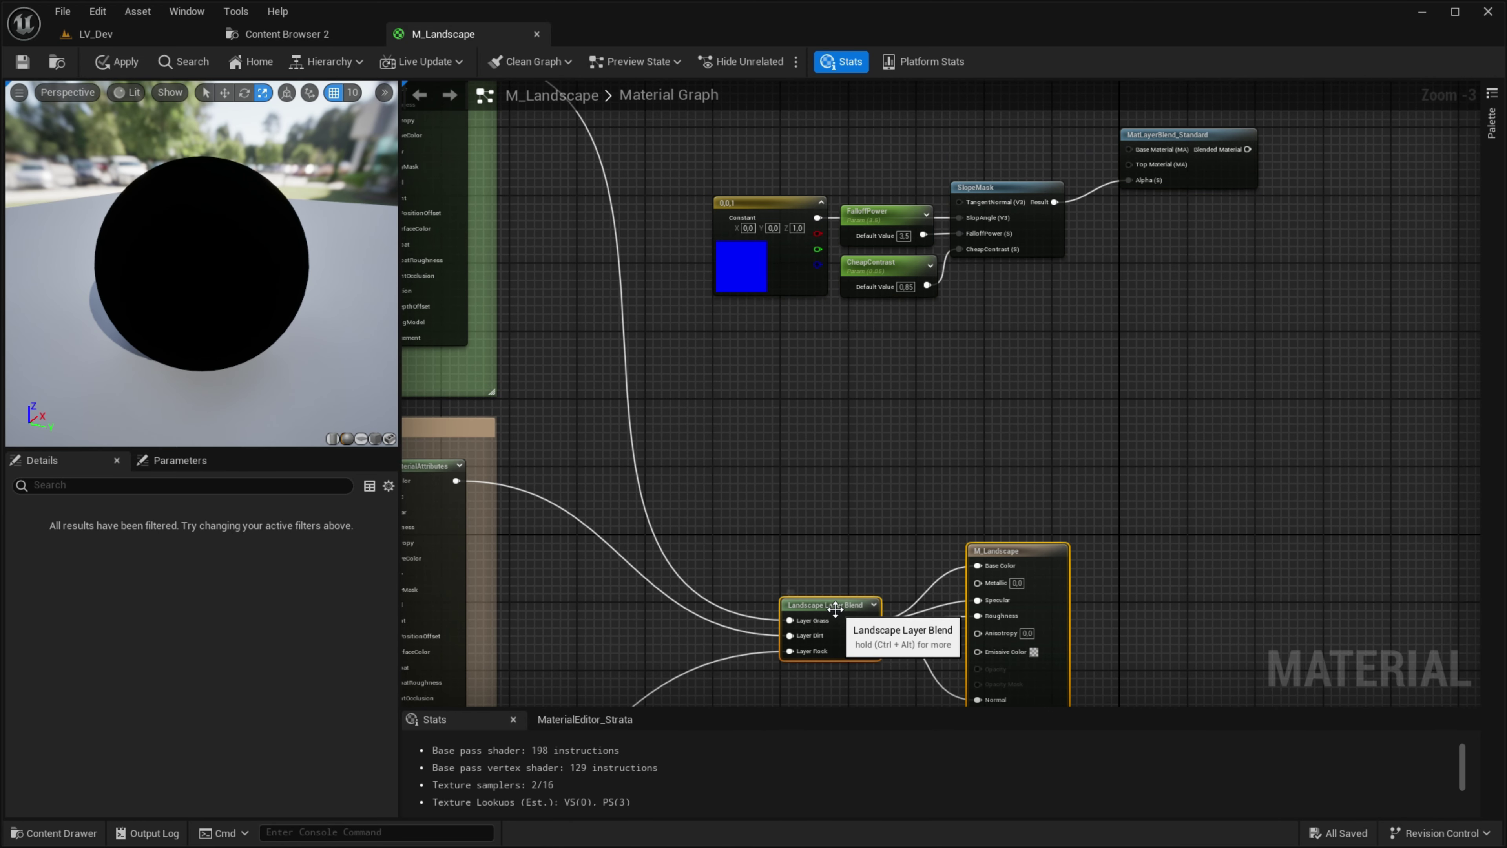
drag(831, 606, 1128, 568)
drag(1159, 182, 1043, 313)
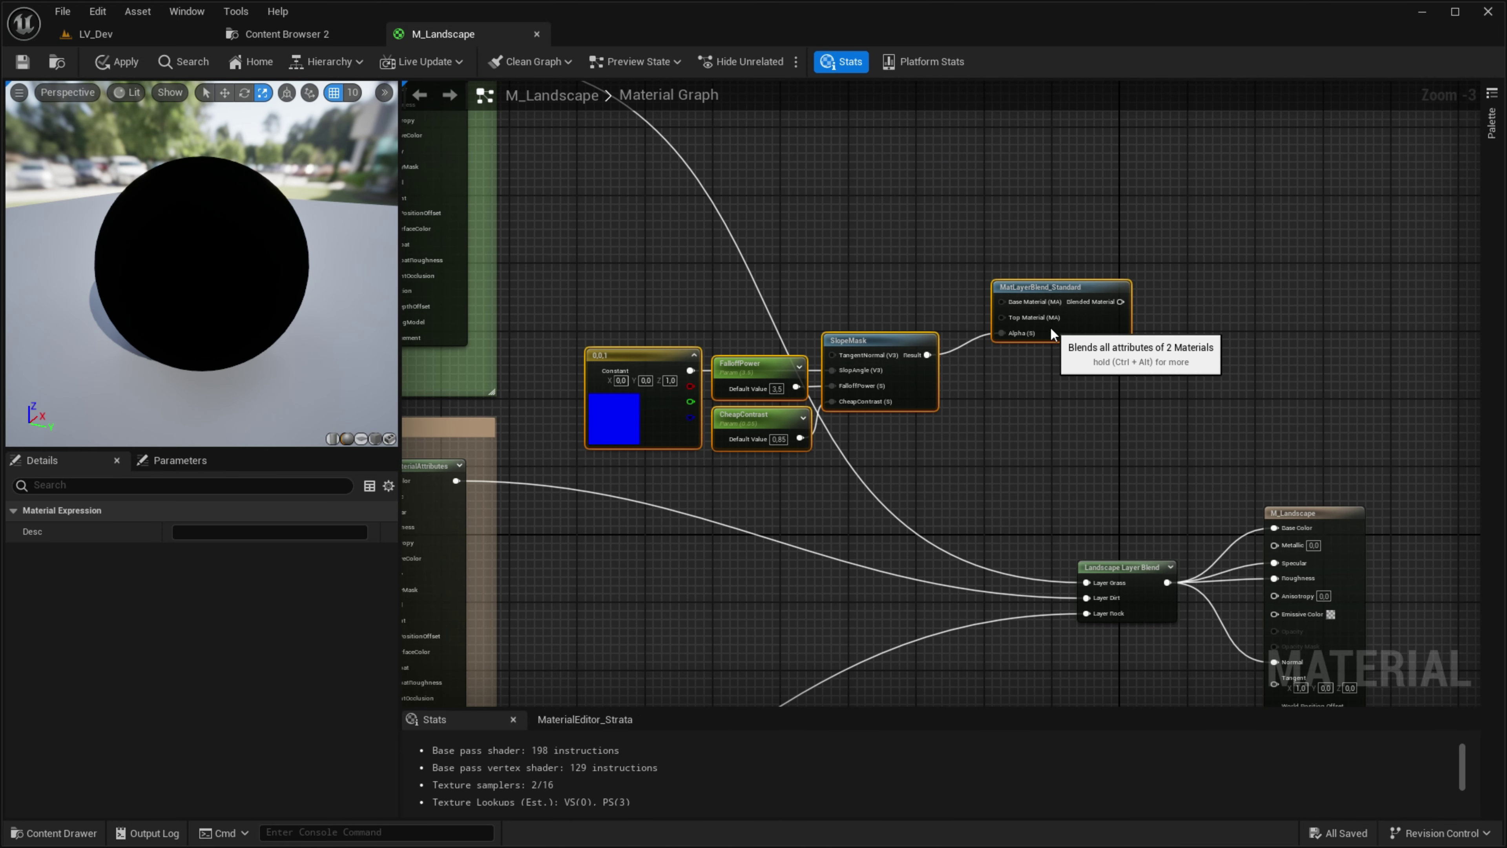
Step: Wrap the slope nodes in a comment titled 'Auto Paint (Grass - Rock)'
key(c)
text(Auto Landsc)
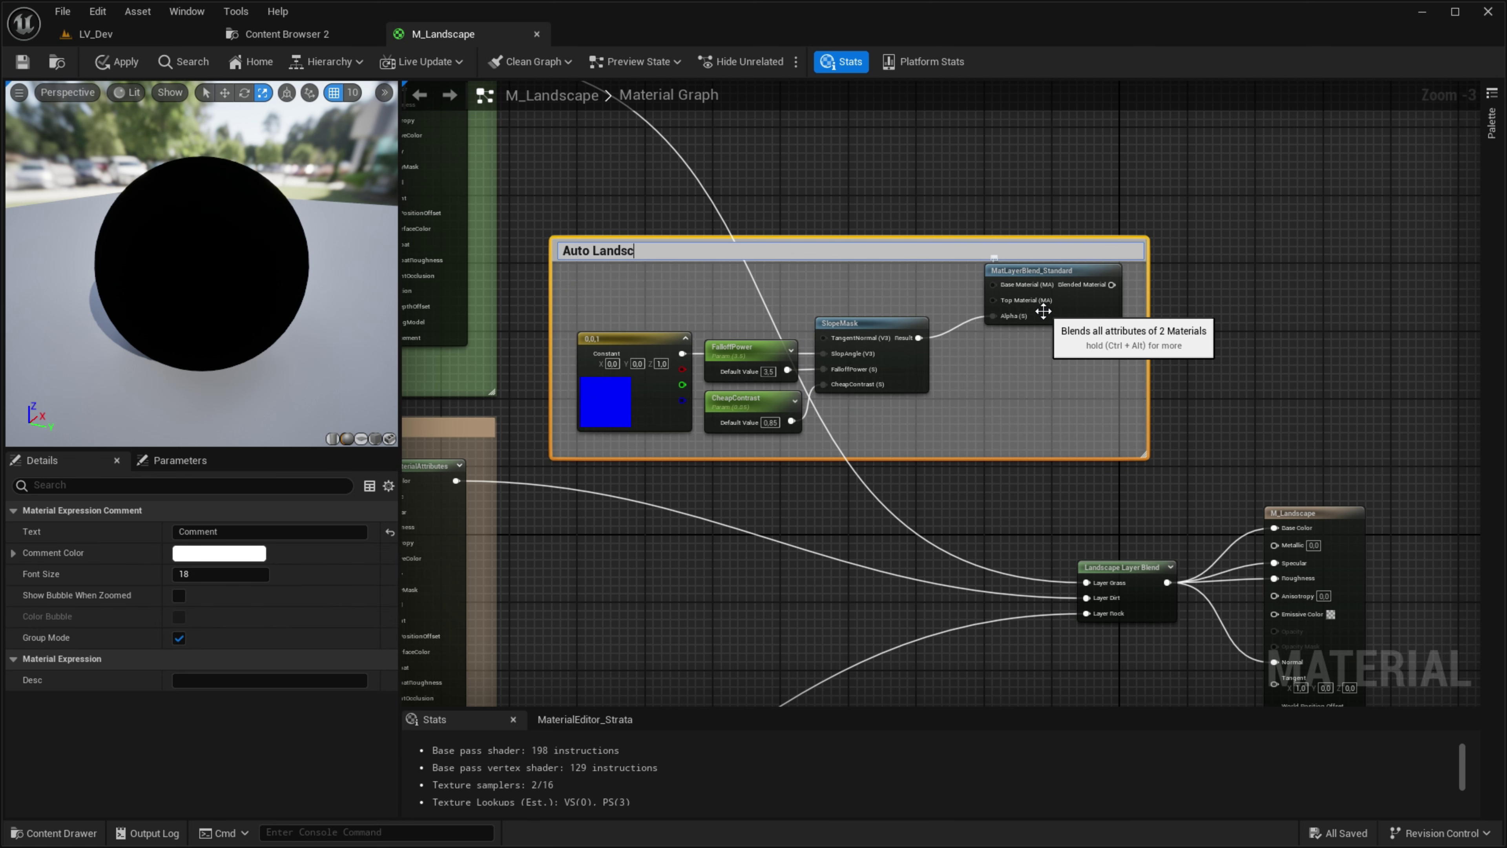
text(ape)
key(Return)
double_click(834, 244)
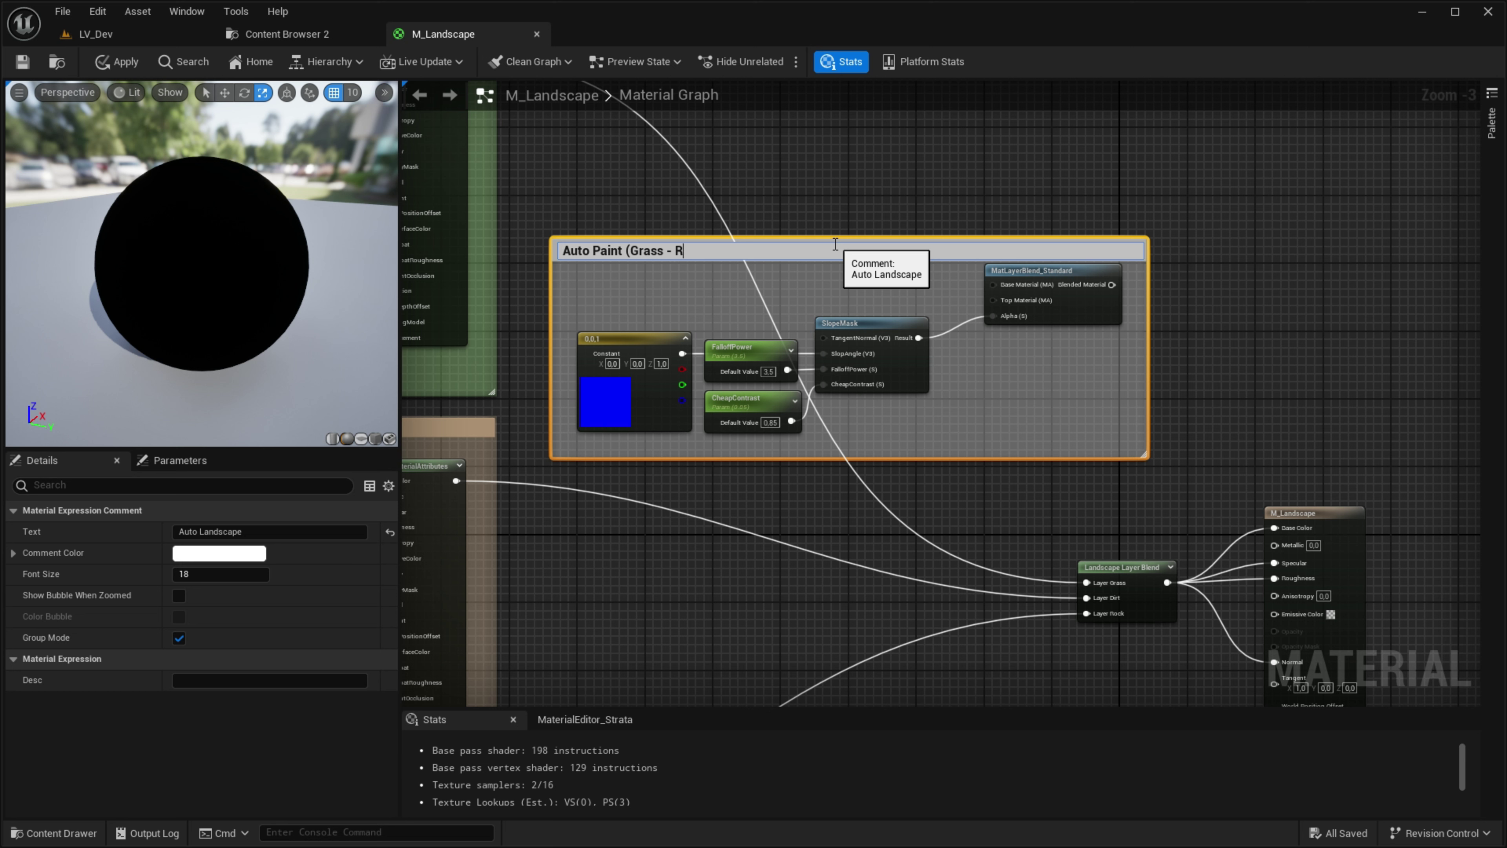
key(Return)
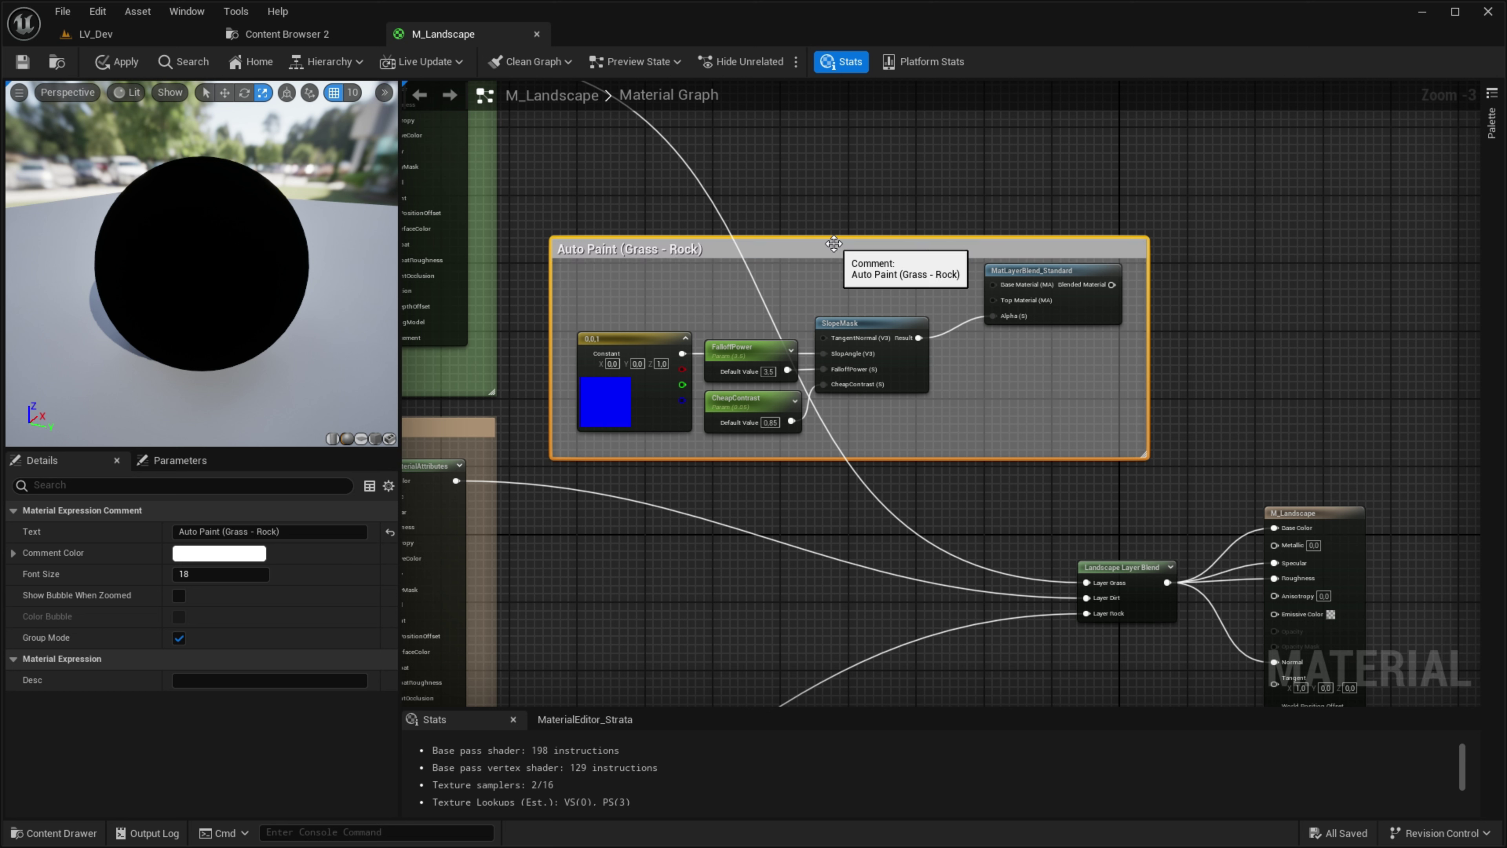
double_click(641, 244)
key(Return)
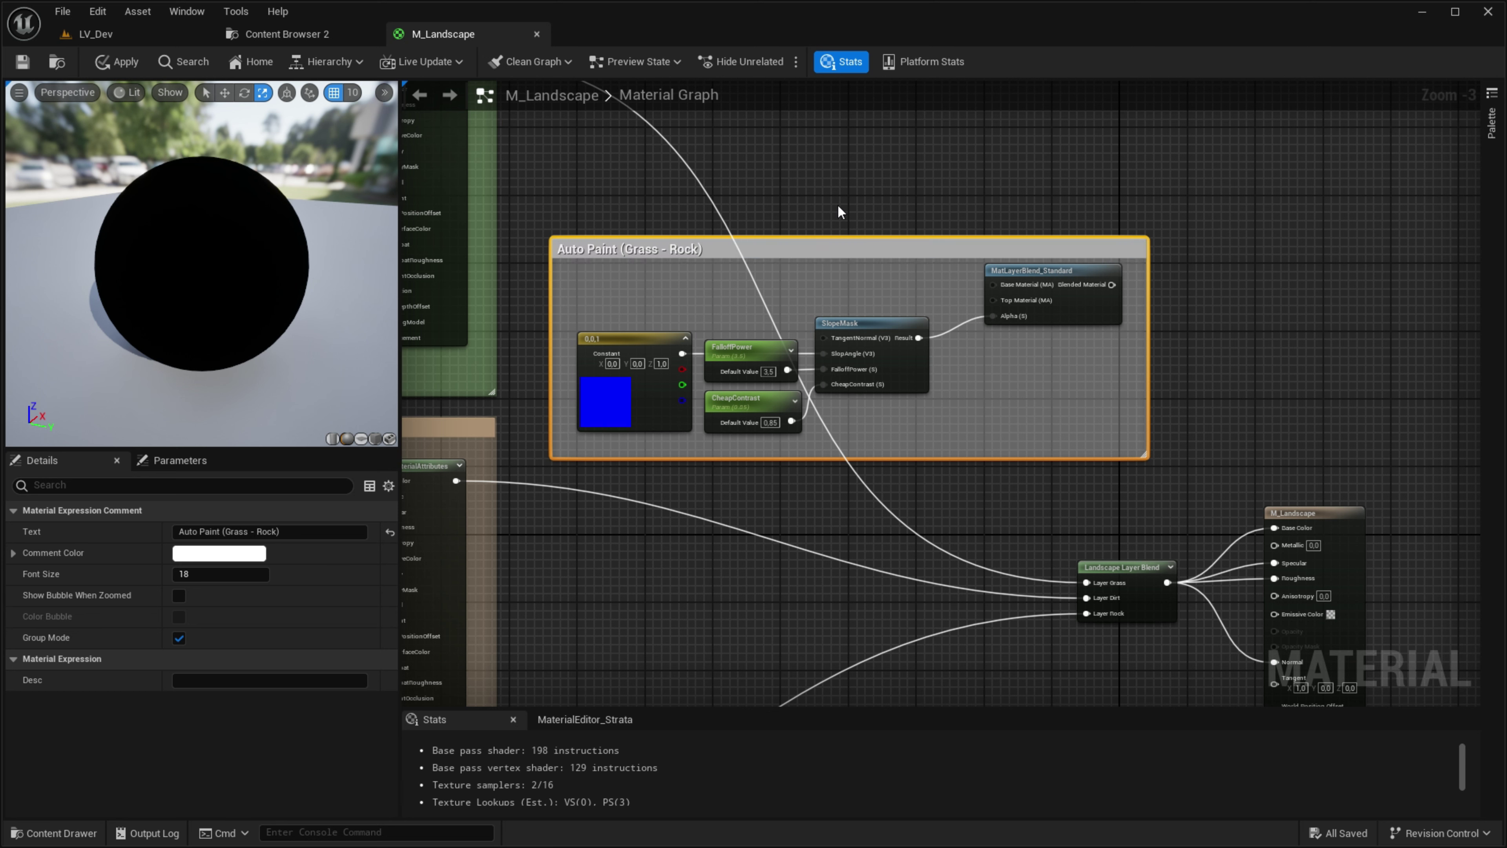
Step: Color the comment blue by sampling the constant's blue with the eyedropper
click(219, 552)
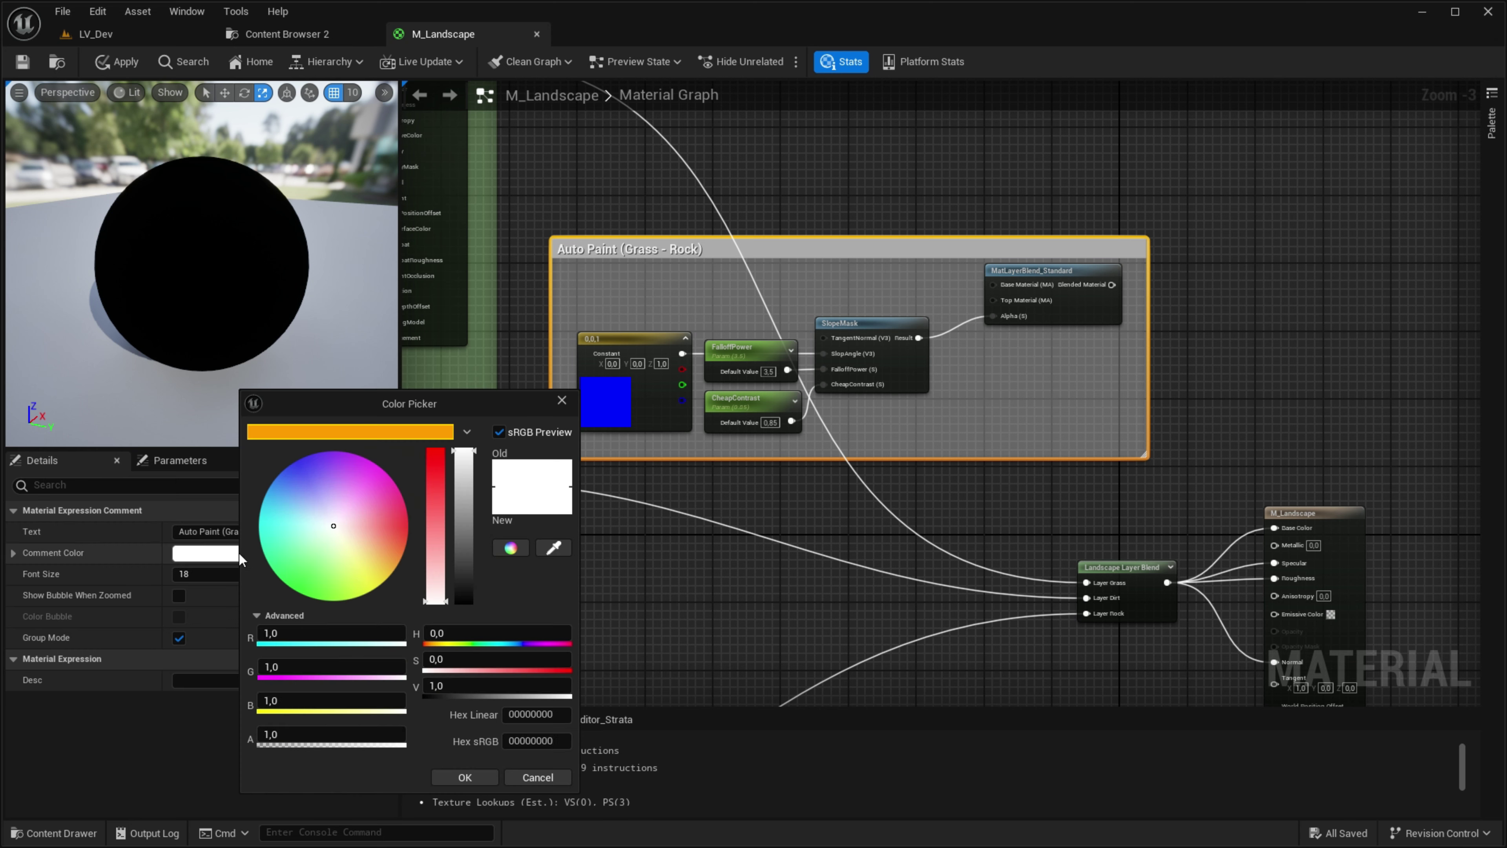
click(553, 547)
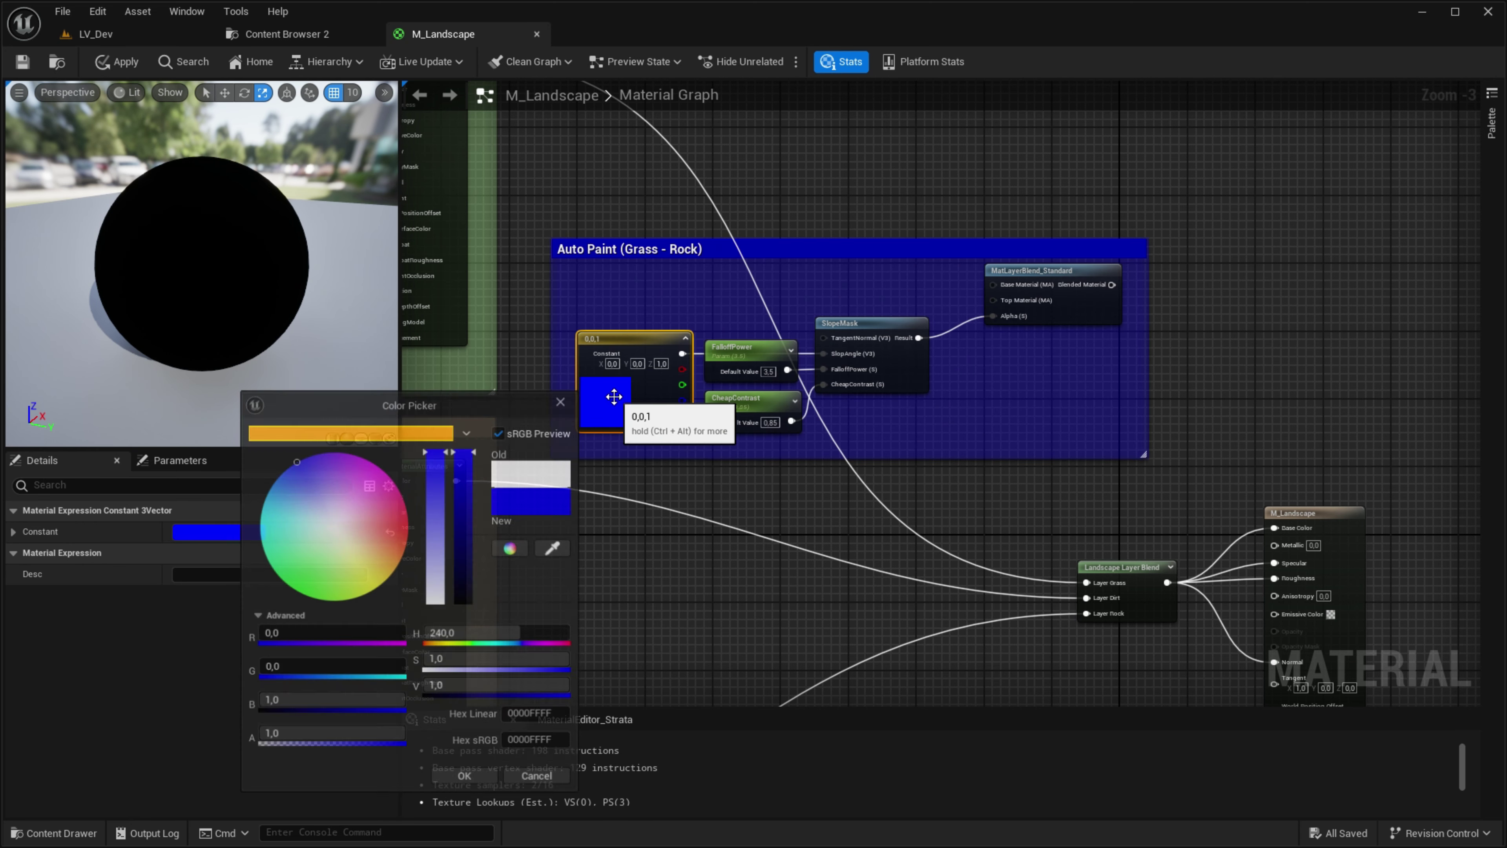
click(620, 395)
right_drag(743, 531, 901, 648)
Step: Connect the Grass material attributes to MatLayerBlend_Standard's Base Material
drag(616, 174, 618, 175)
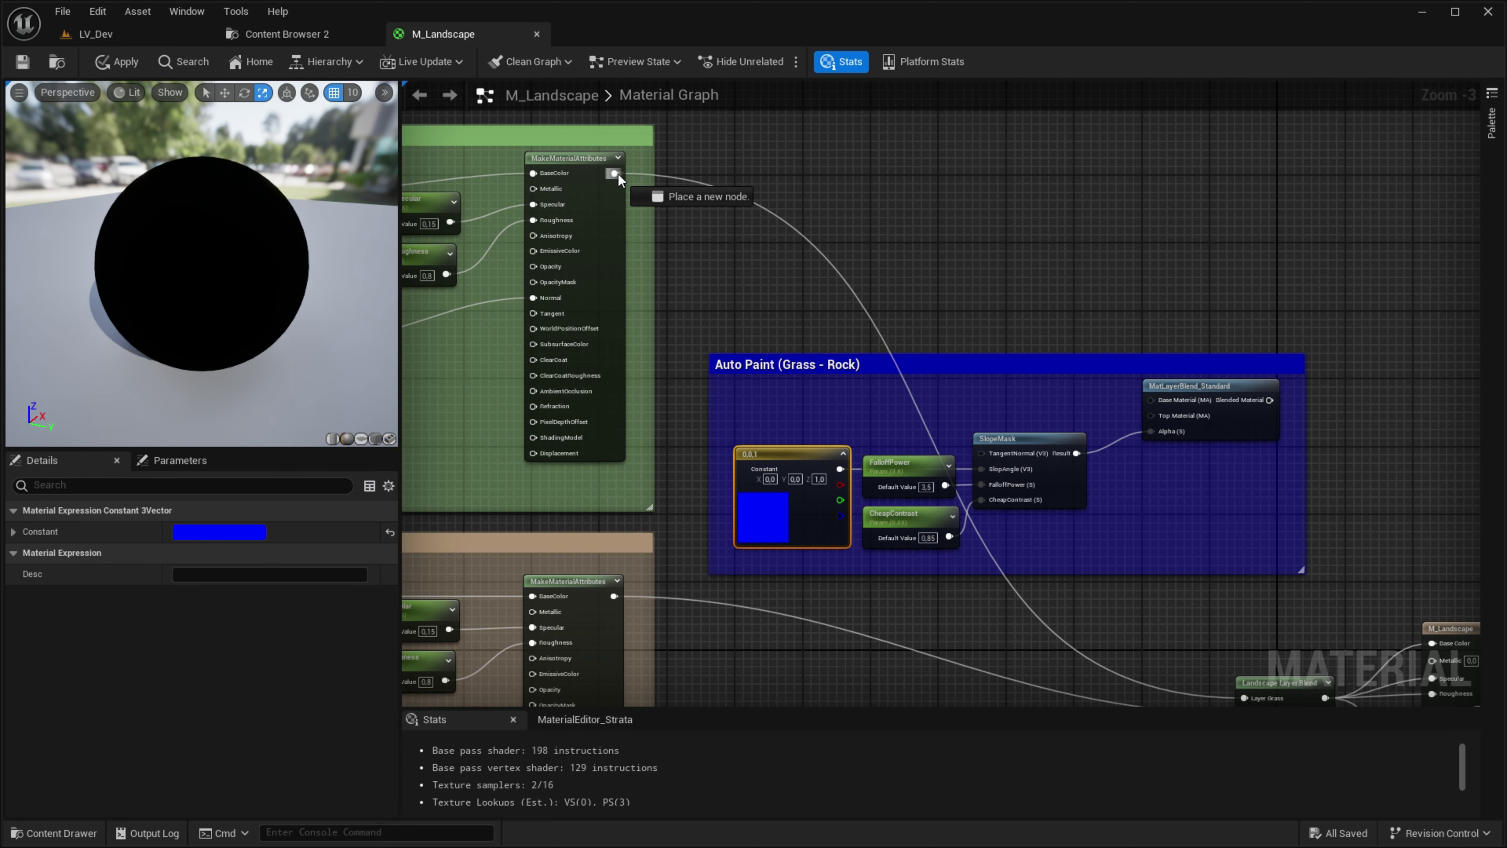
right_drag(644, 208, 1079, 285)
scroll(768, 401, down, 1)
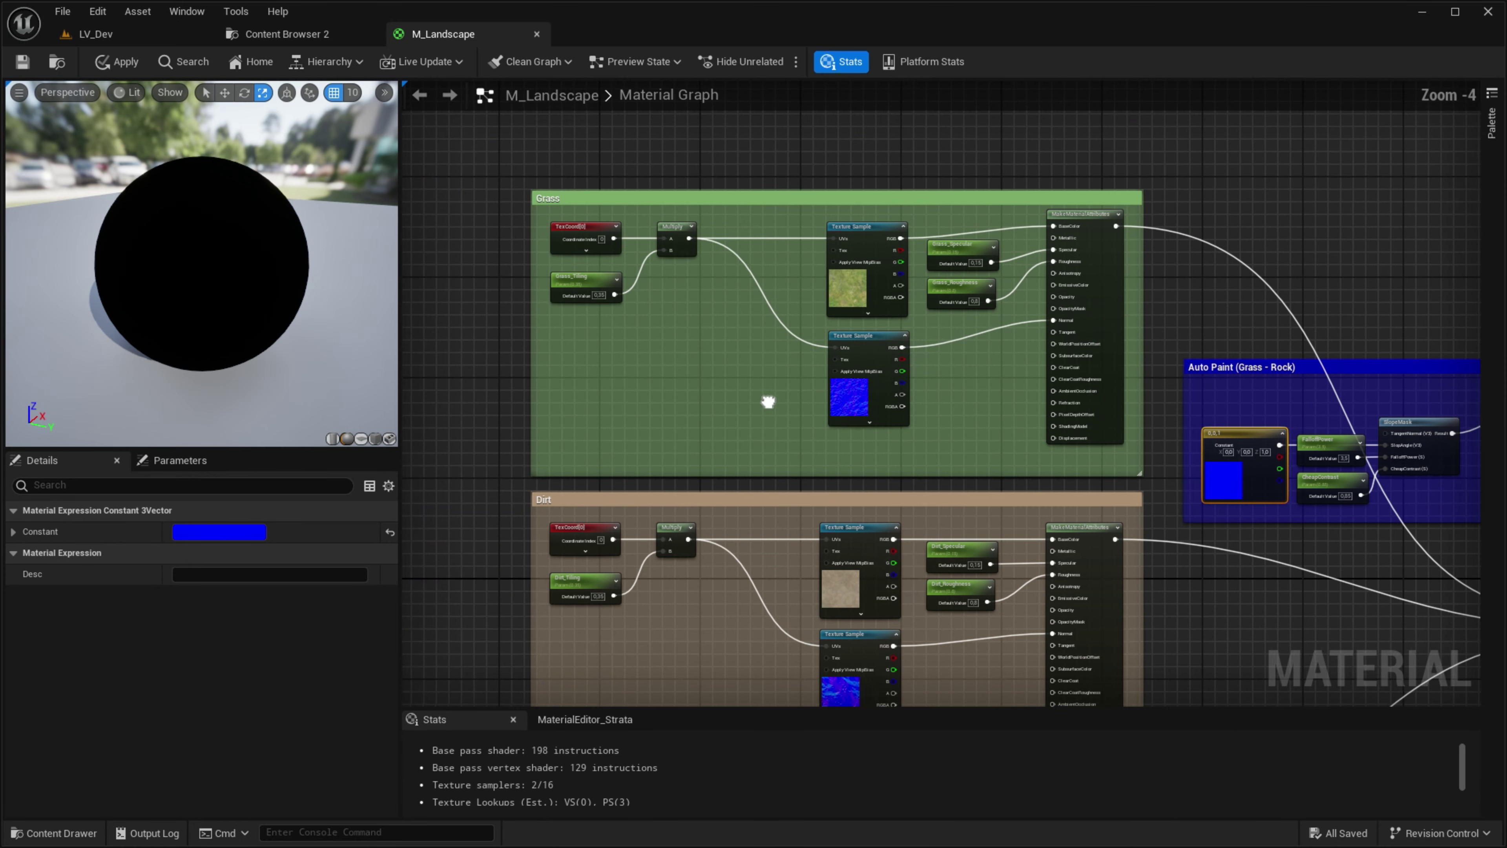
drag(1116, 226, 808, 276)
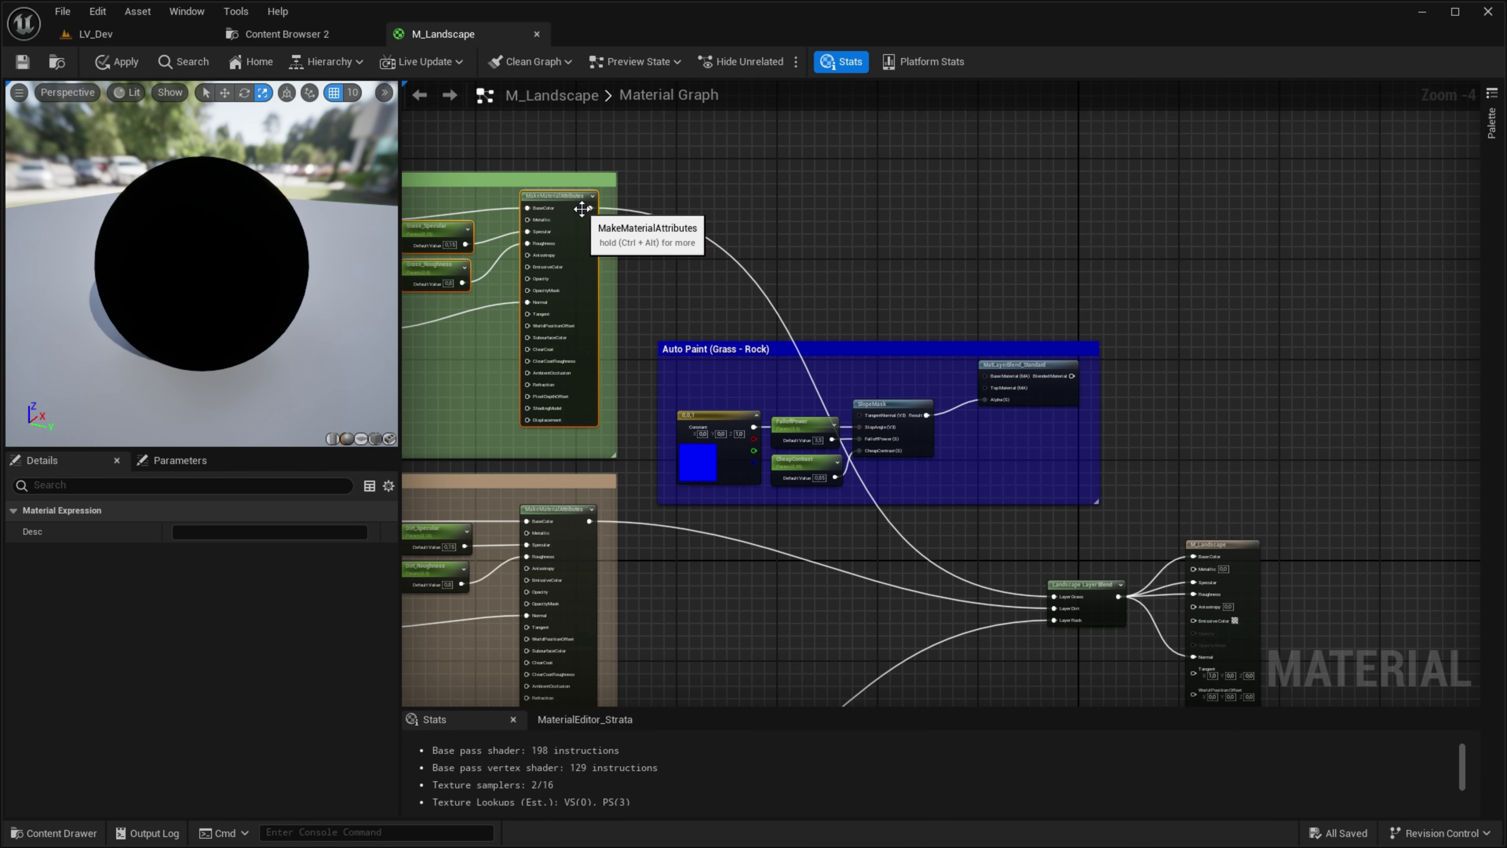
scroll(890, 344, up, 4)
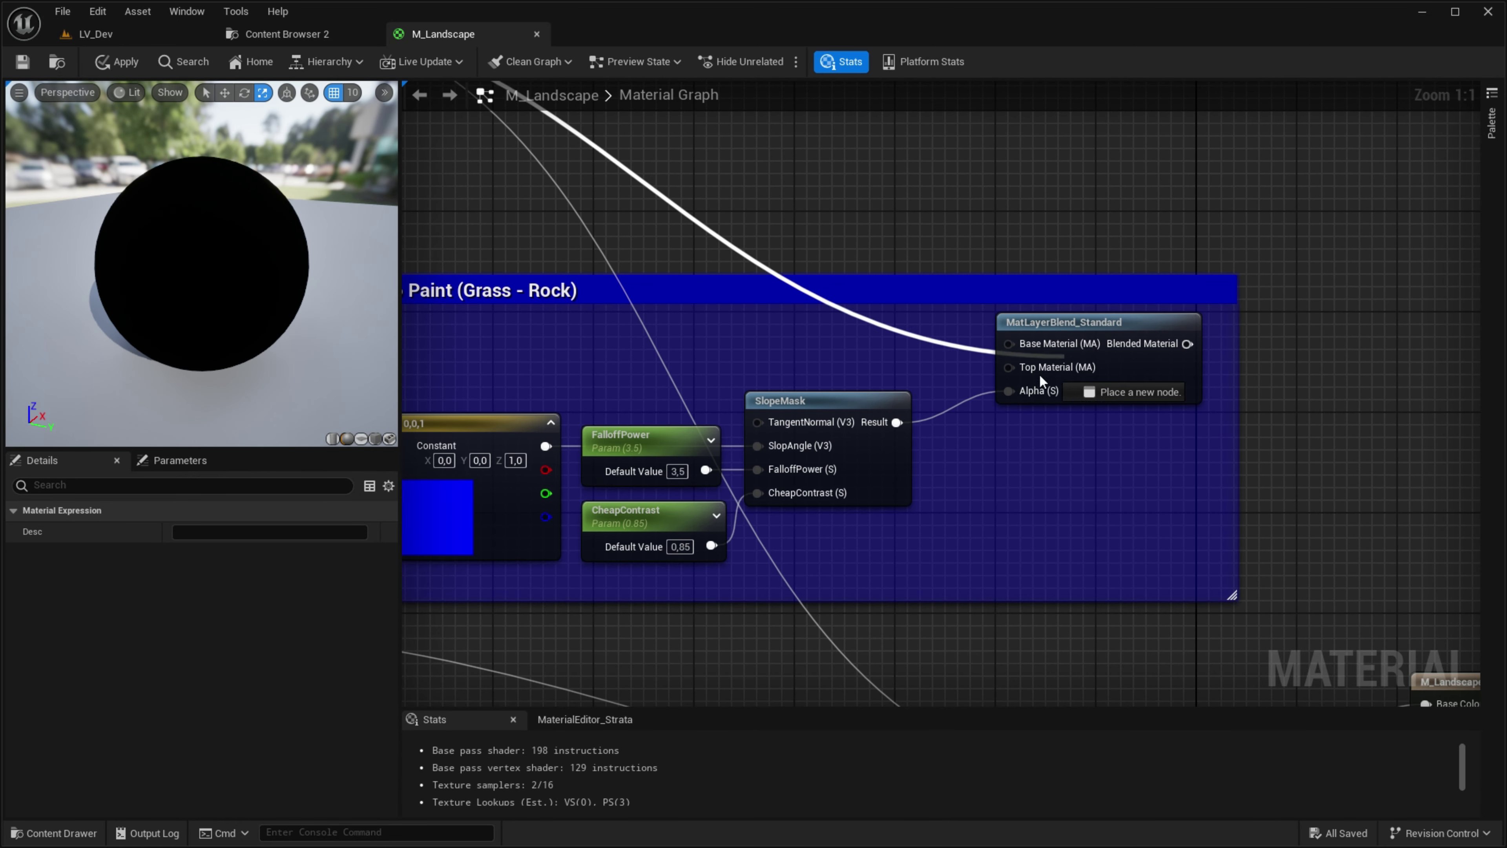
mouse_move(808, 271)
mouse_down()
mouse_move(1002, 375)
mouse_move(1015, 348)
mouse_move(1015, 368)
mouse_up()
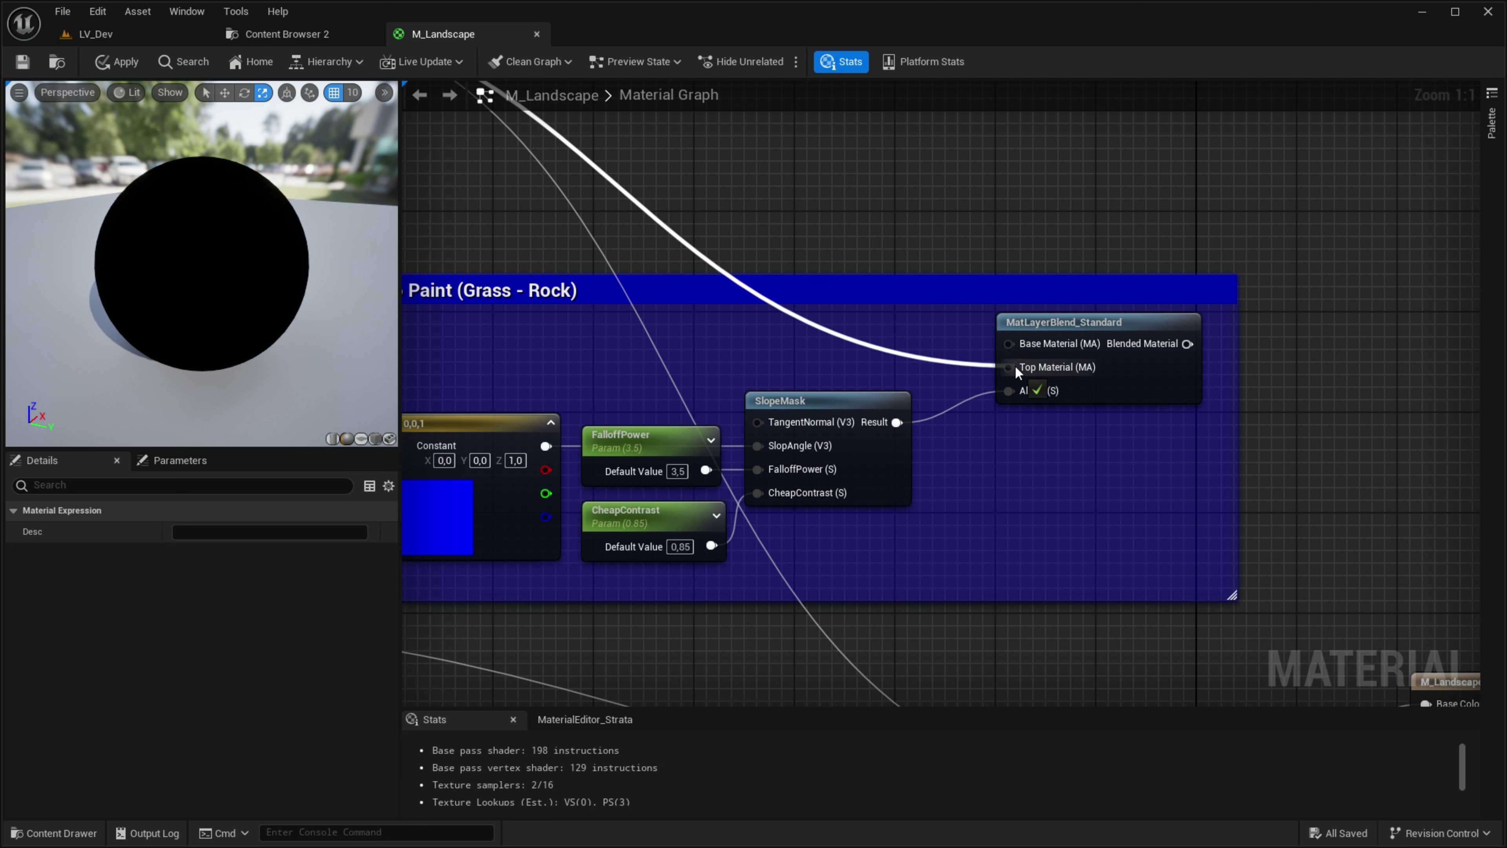
Step: Wire a material into Top Material and preview the blend node on the sphere
drag(1015, 371, 1015, 368)
right_click(1133, 391)
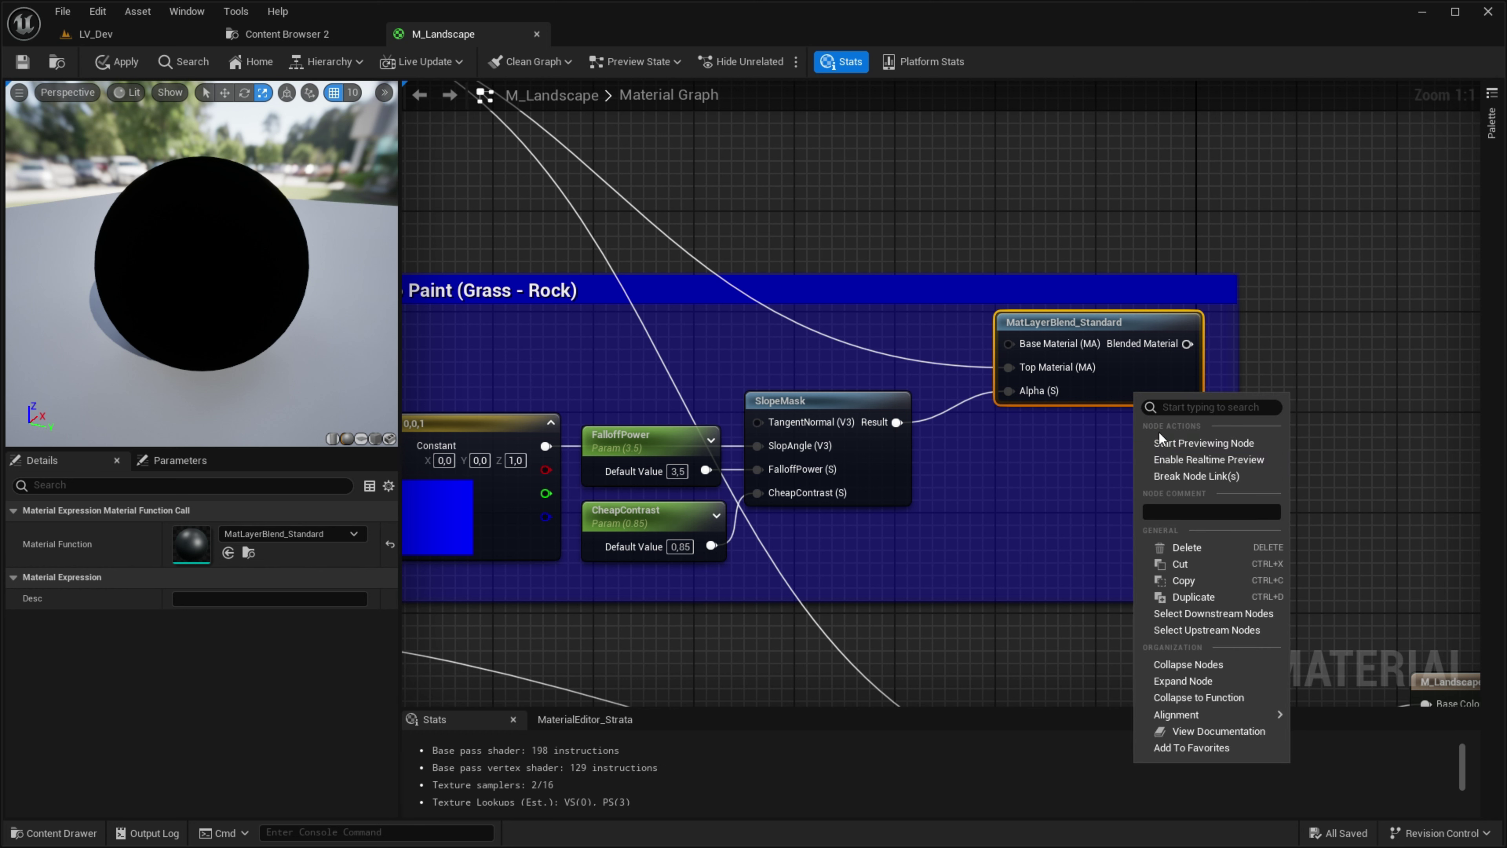
click(1185, 449)
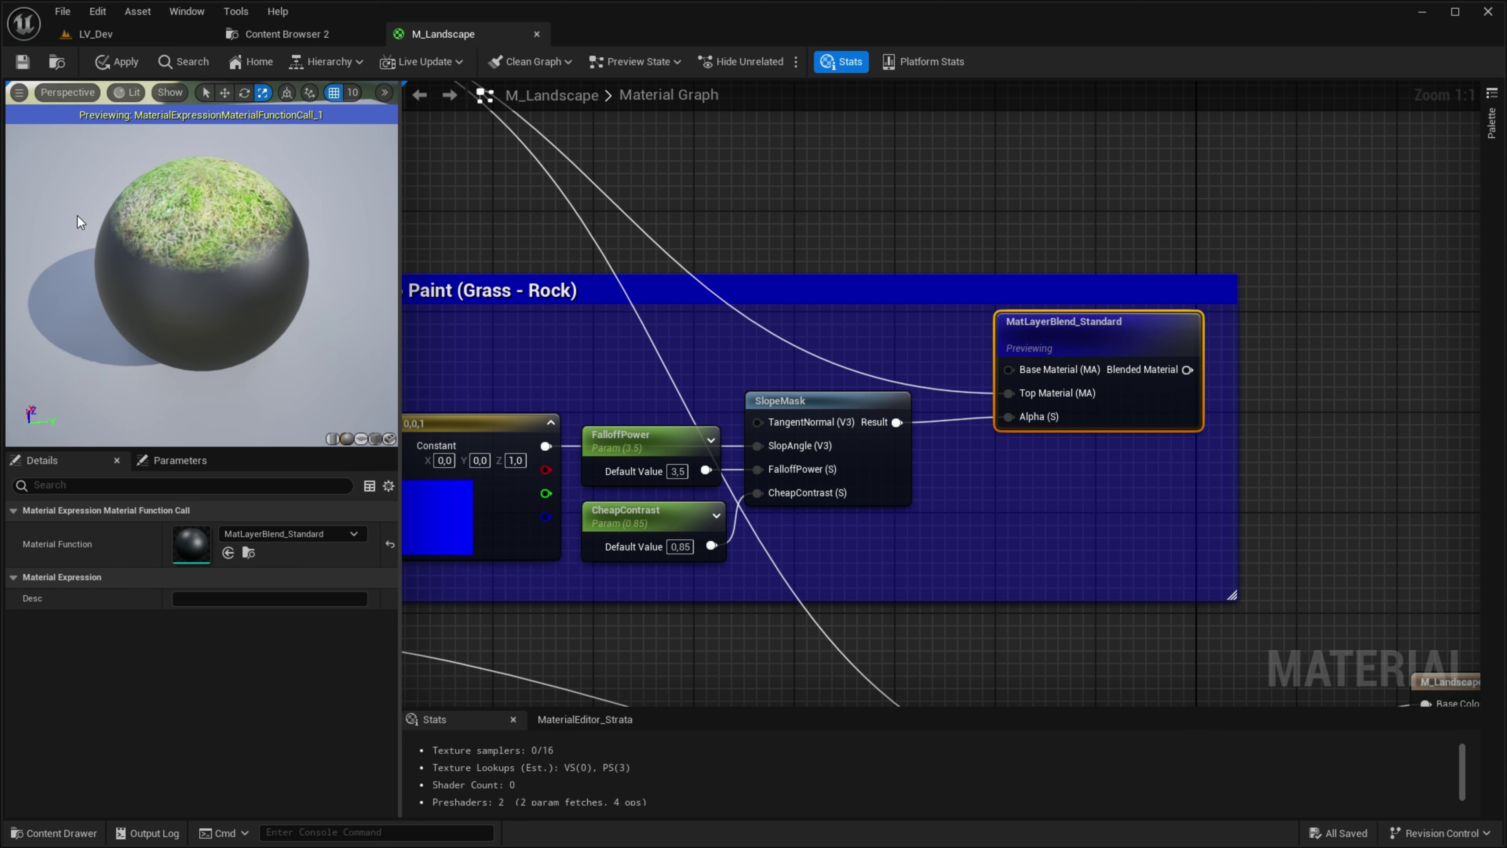
Step: Connect the Rock material attributes to the blend's Top Material and inspect the preview
click(978, 413)
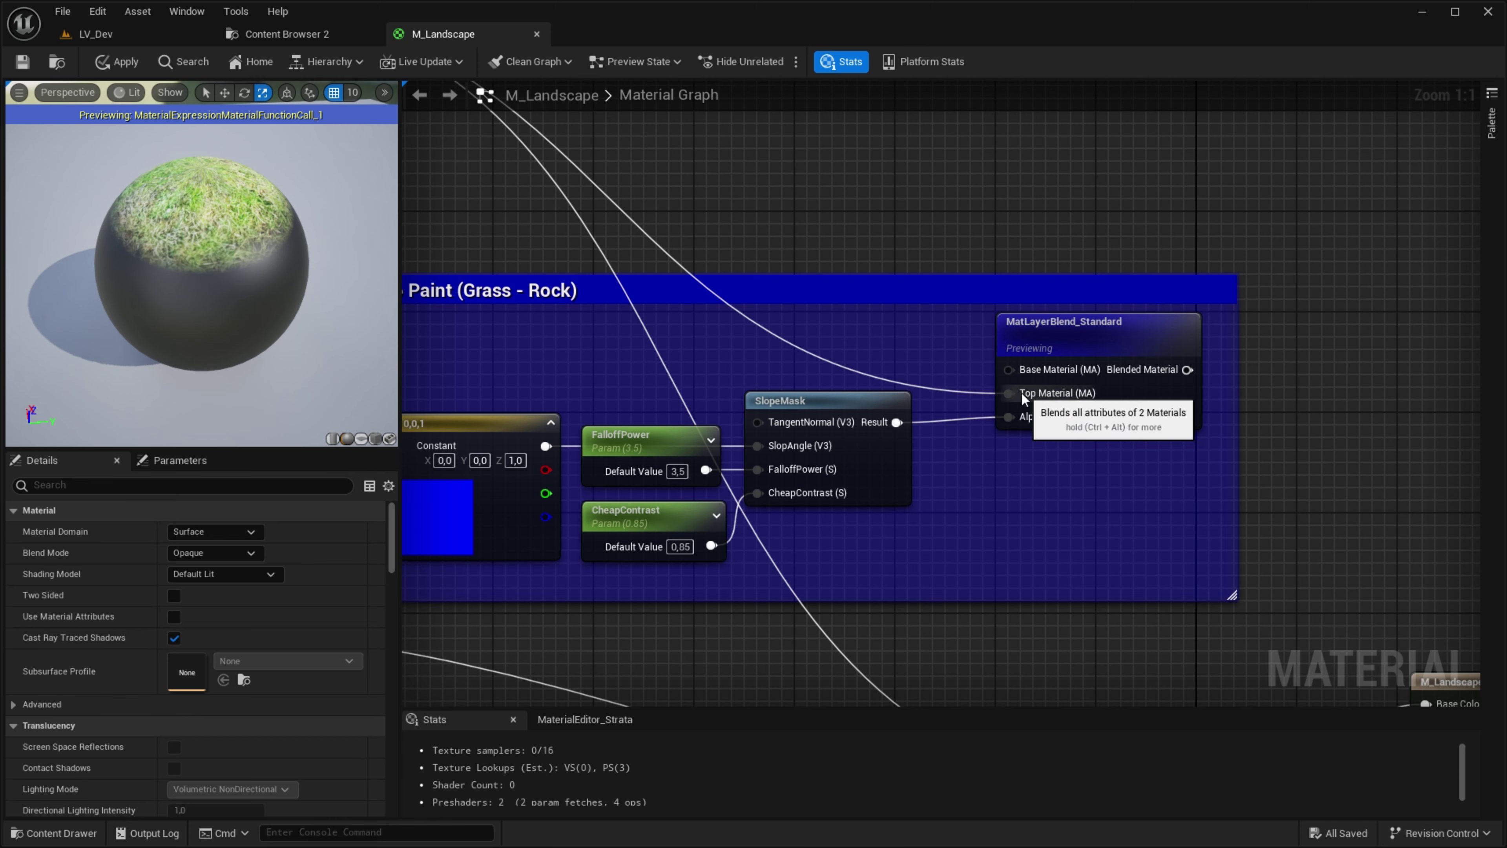
scroll(1005, 377, down, 5)
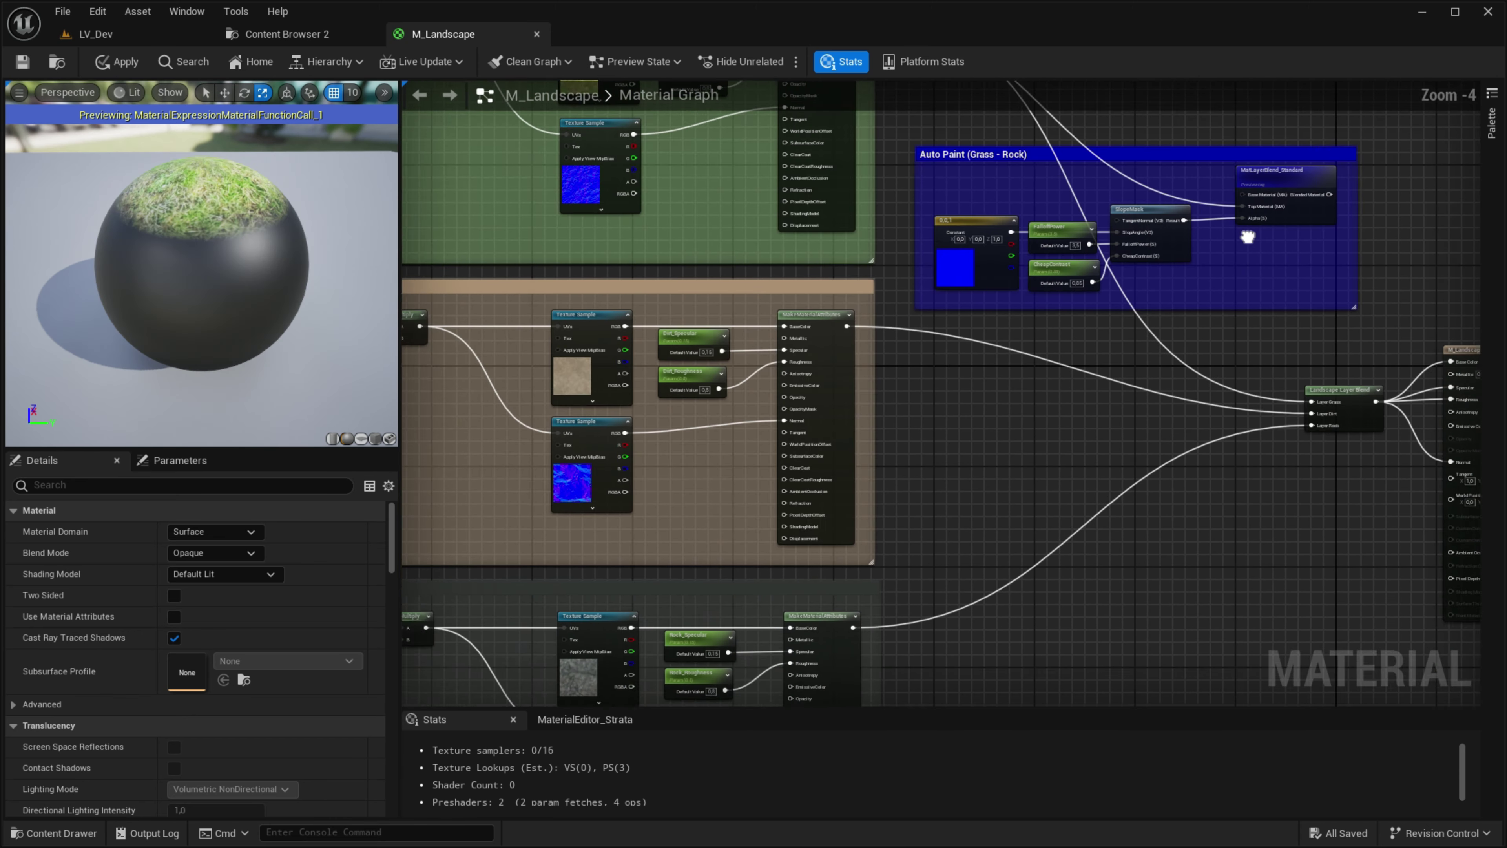
right_drag(1247, 237, 1478, 95)
mouse_move(1197, 495)
right_down()
mouse_move(908, 488)
mouse_move(611, 632)
right_up()
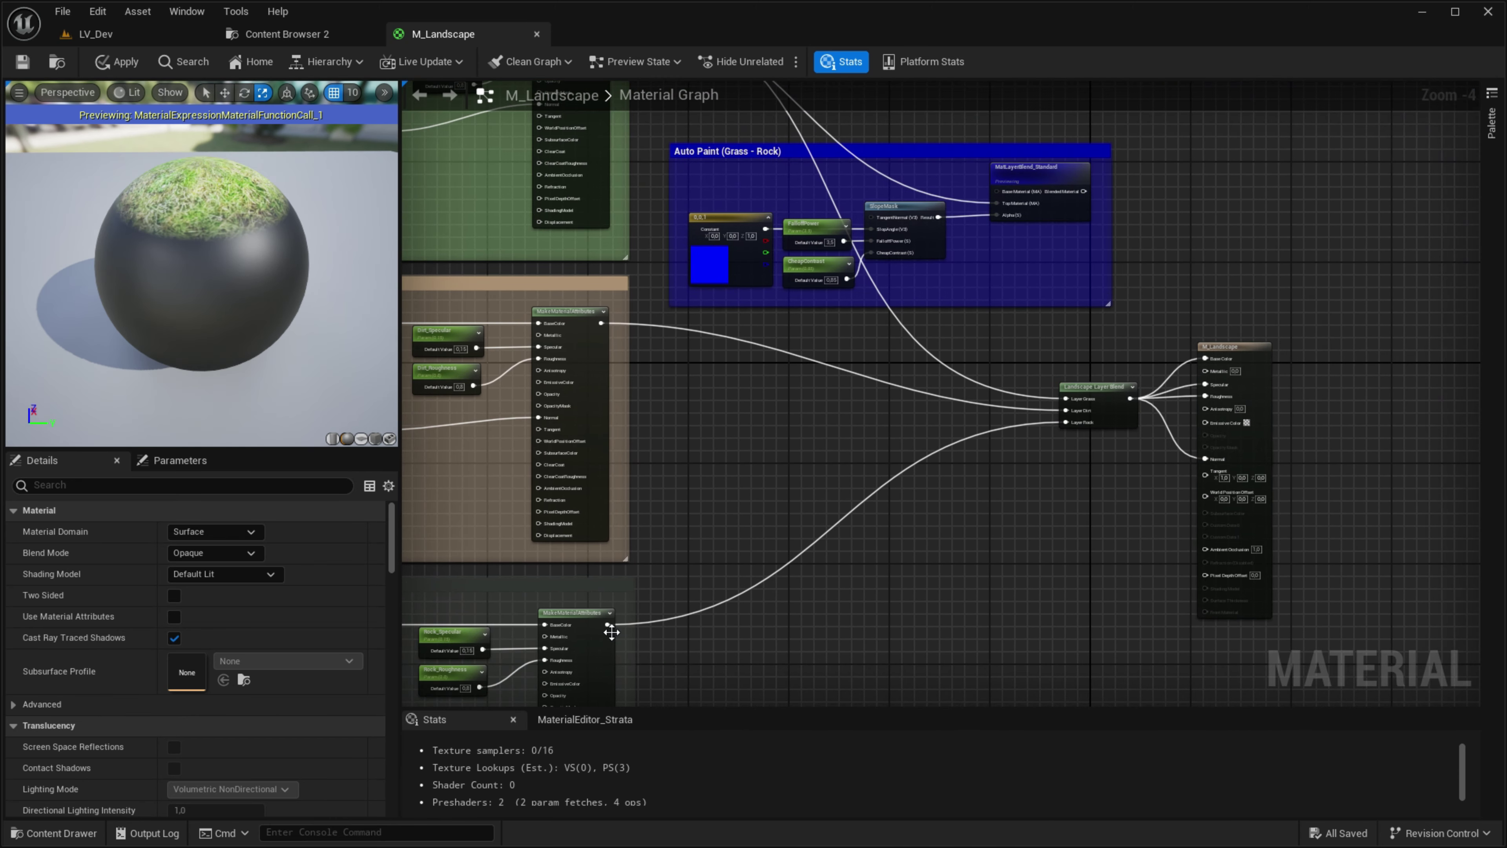
drag(605, 625, 997, 203)
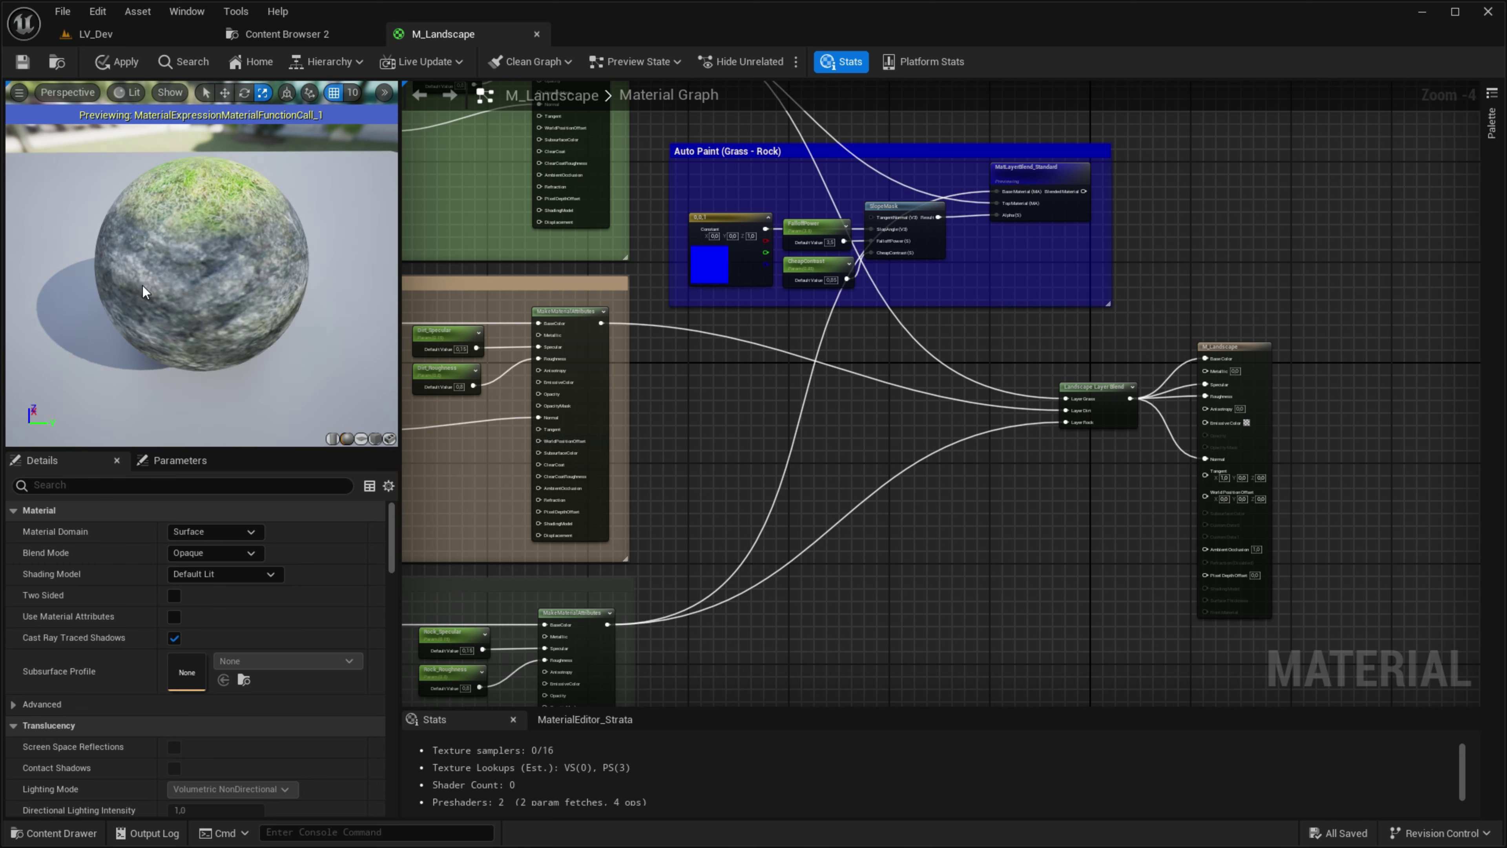
drag(278, 289, 277, 290)
scroll(528, 367, up, 4)
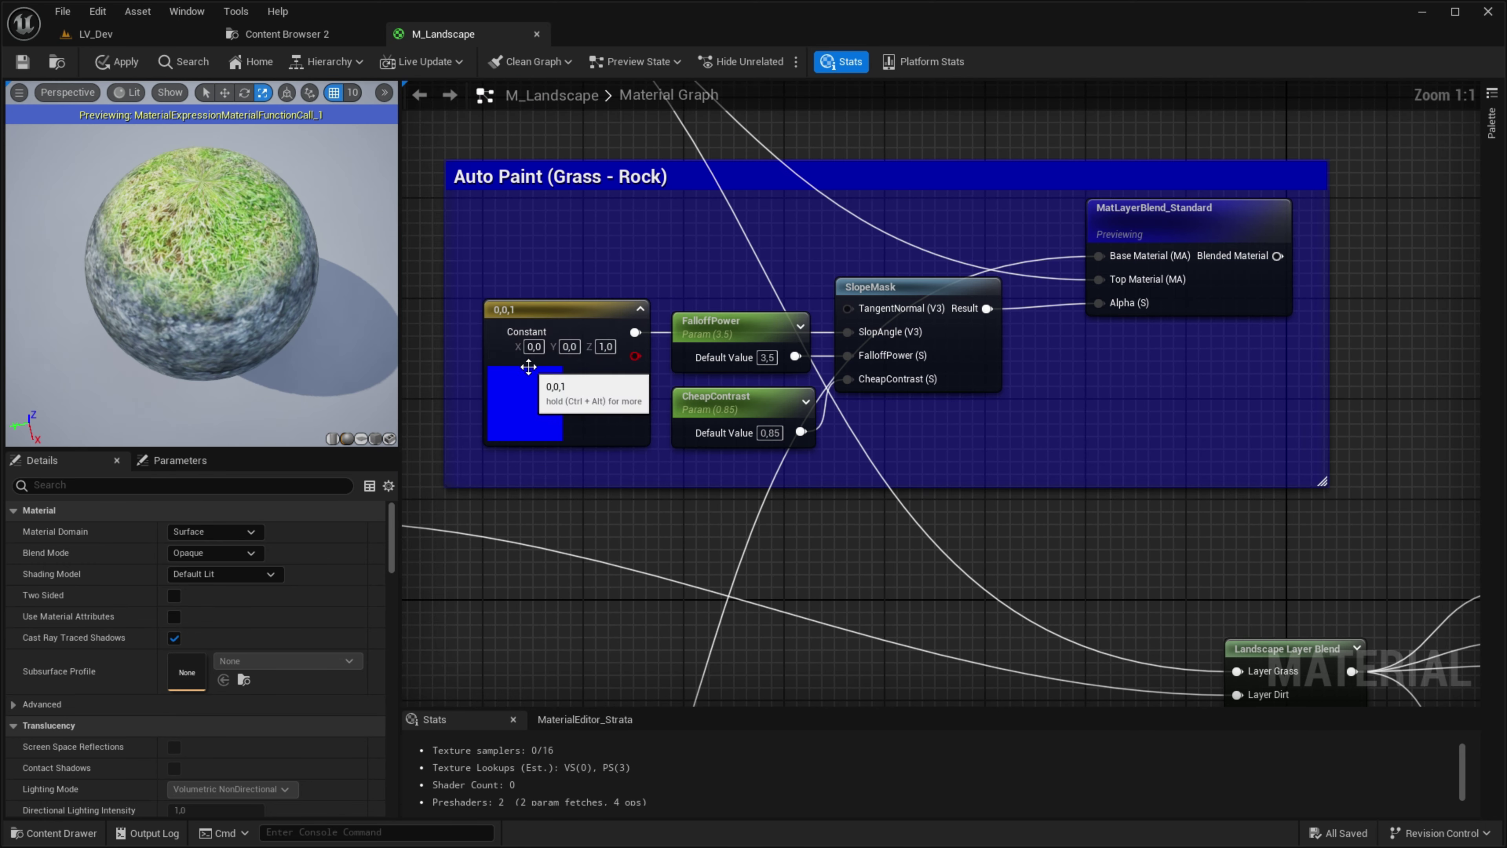
Step: Test the slope-direction constant at 1,0,0 and check the sphere preview
click(527, 426)
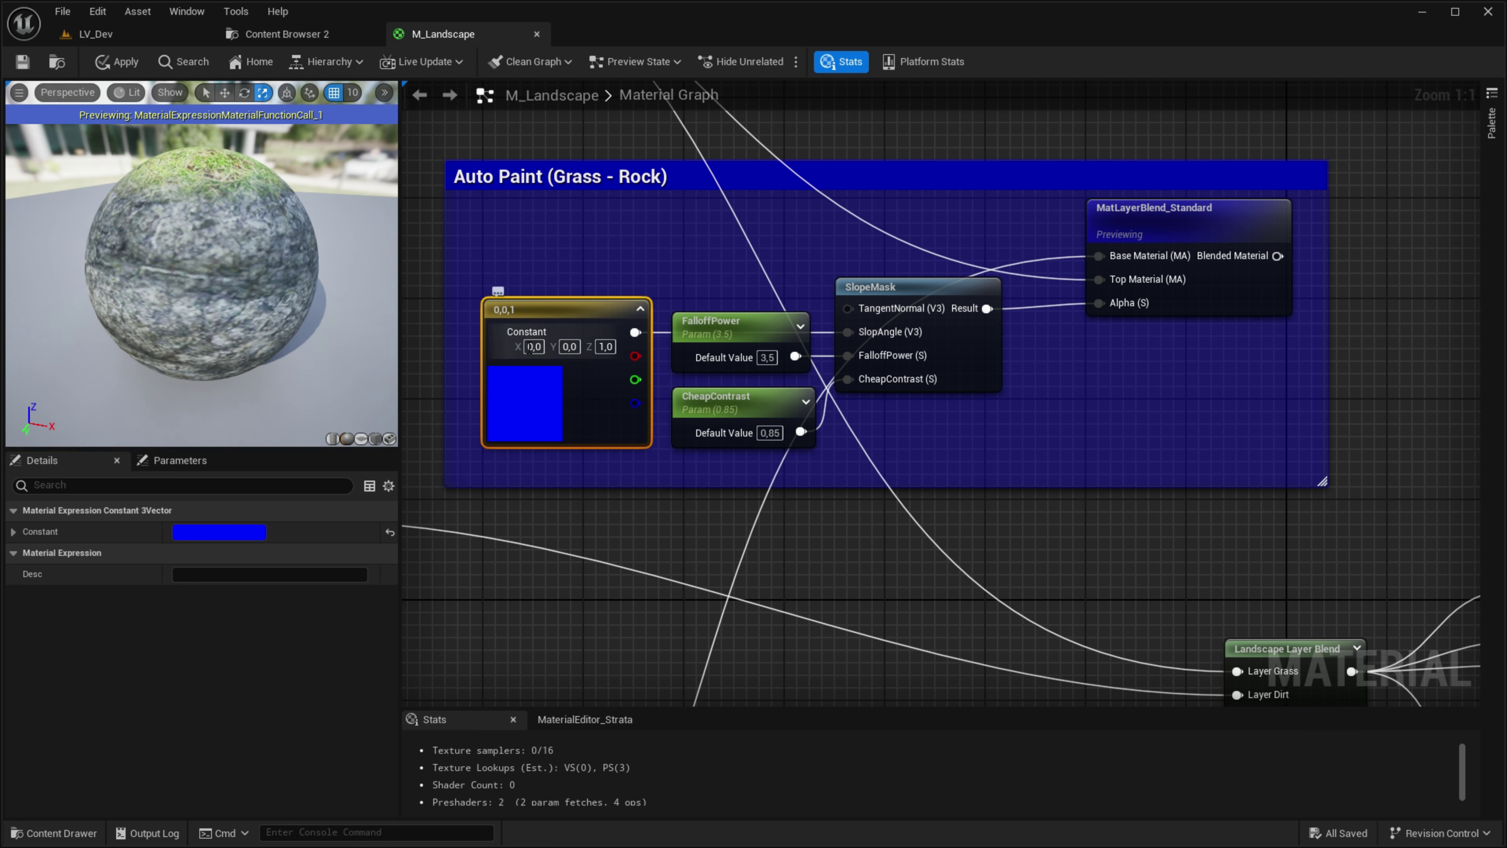
text(1)
key(Tab)
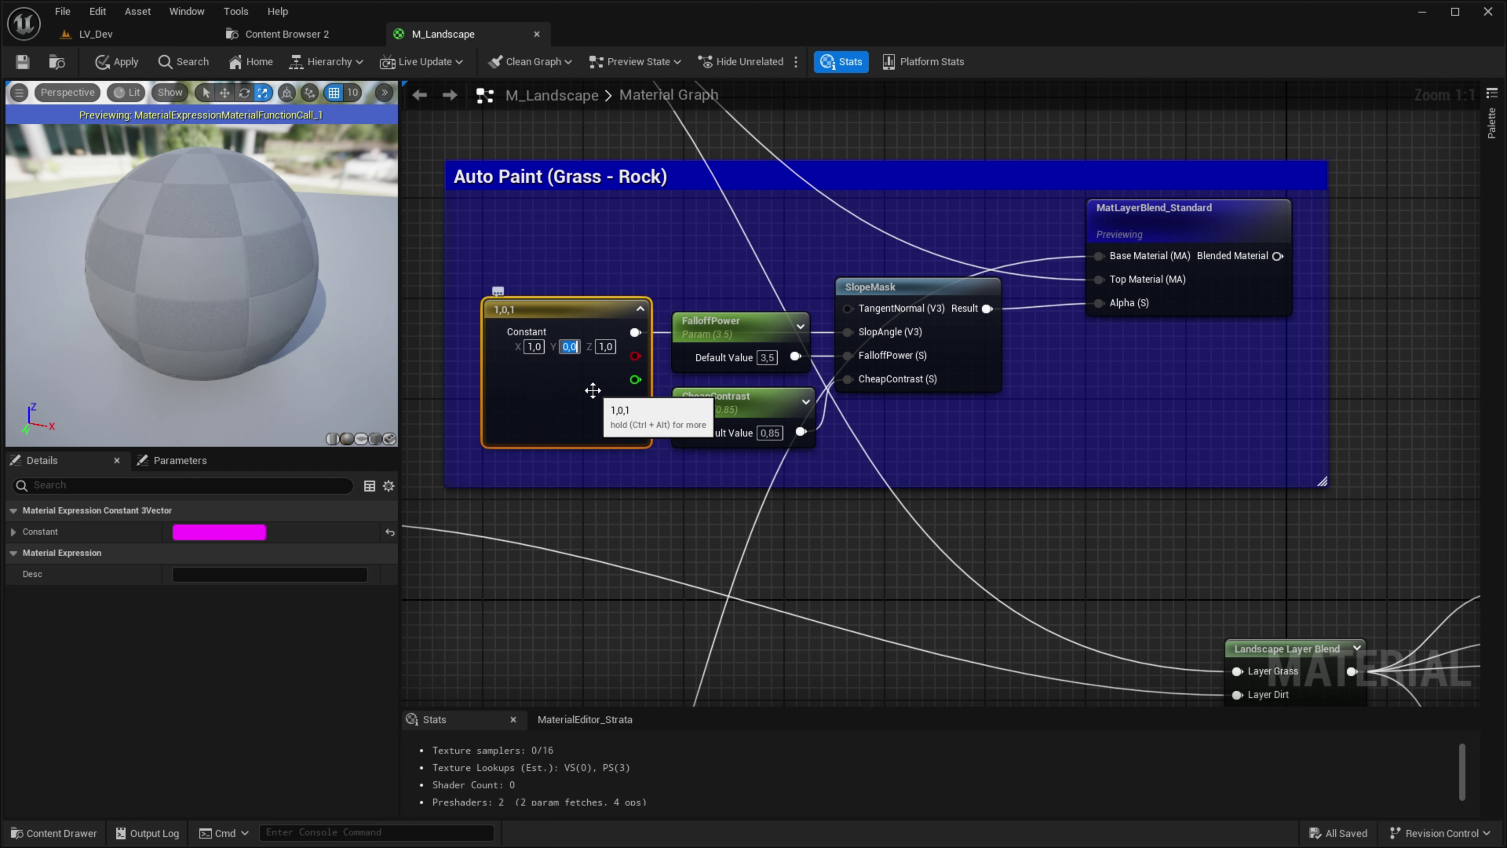
key(Tab)
text(0)
key(Return)
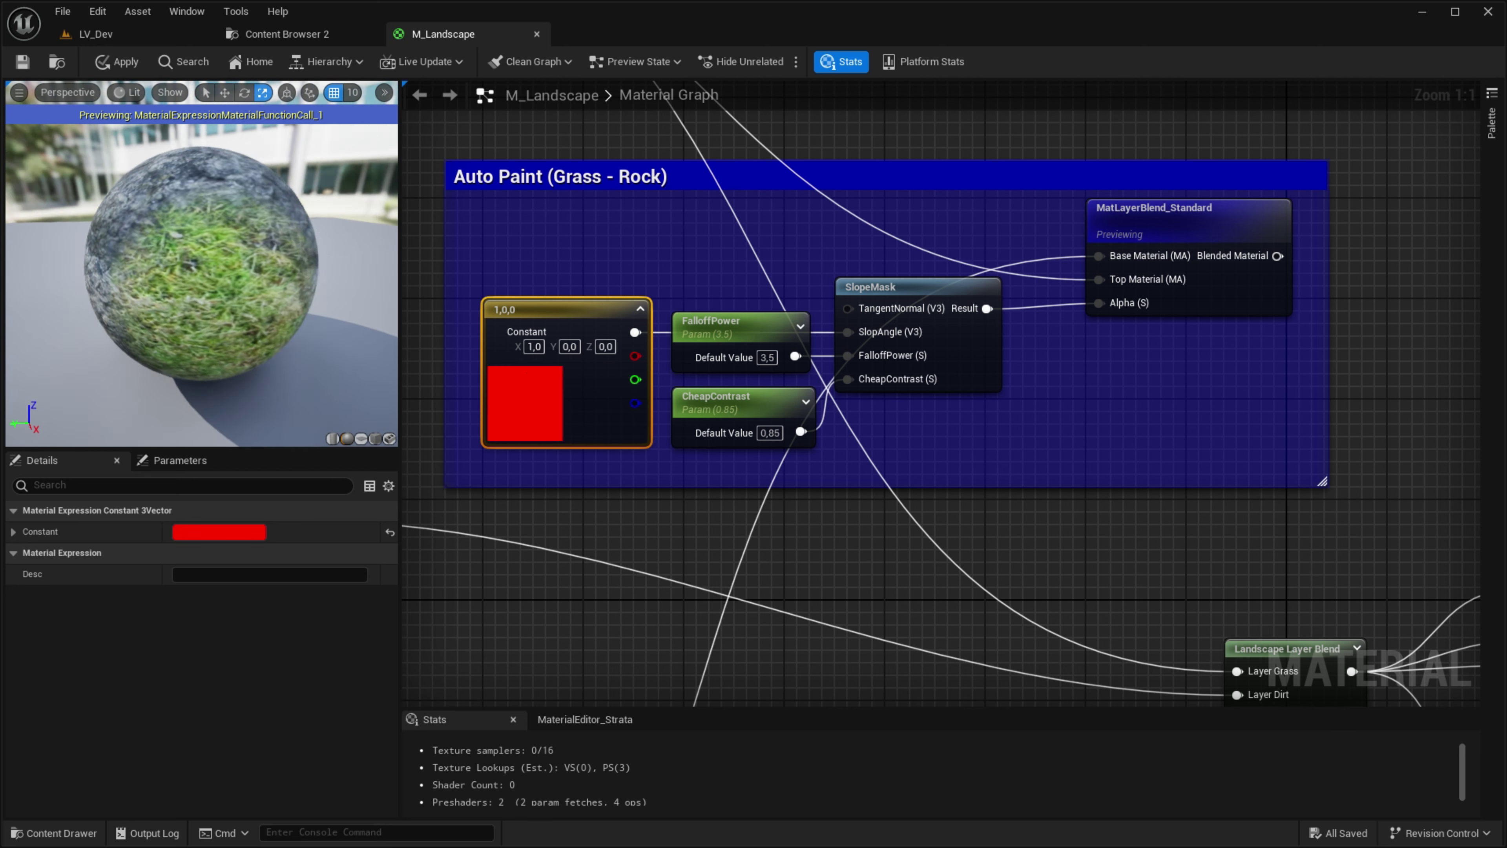
mouse_move(112, 219)
mouse_down()
mouse_move(155, 219)
mouse_move(155, 203)
mouse_up()
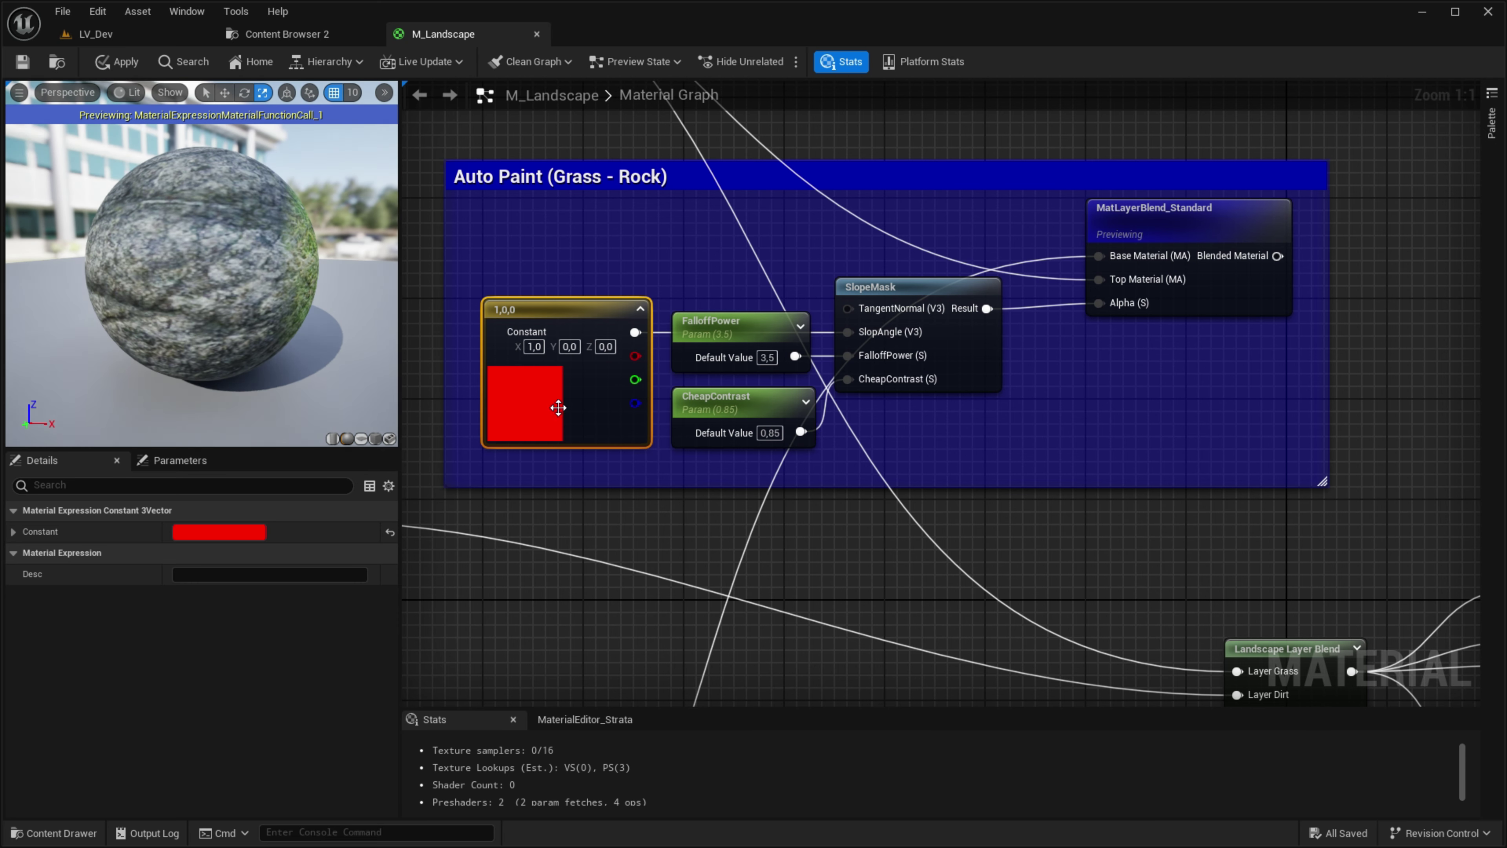
Step: Restore the slope-direction constant to 0,0,1
text(0)
key(Tab)
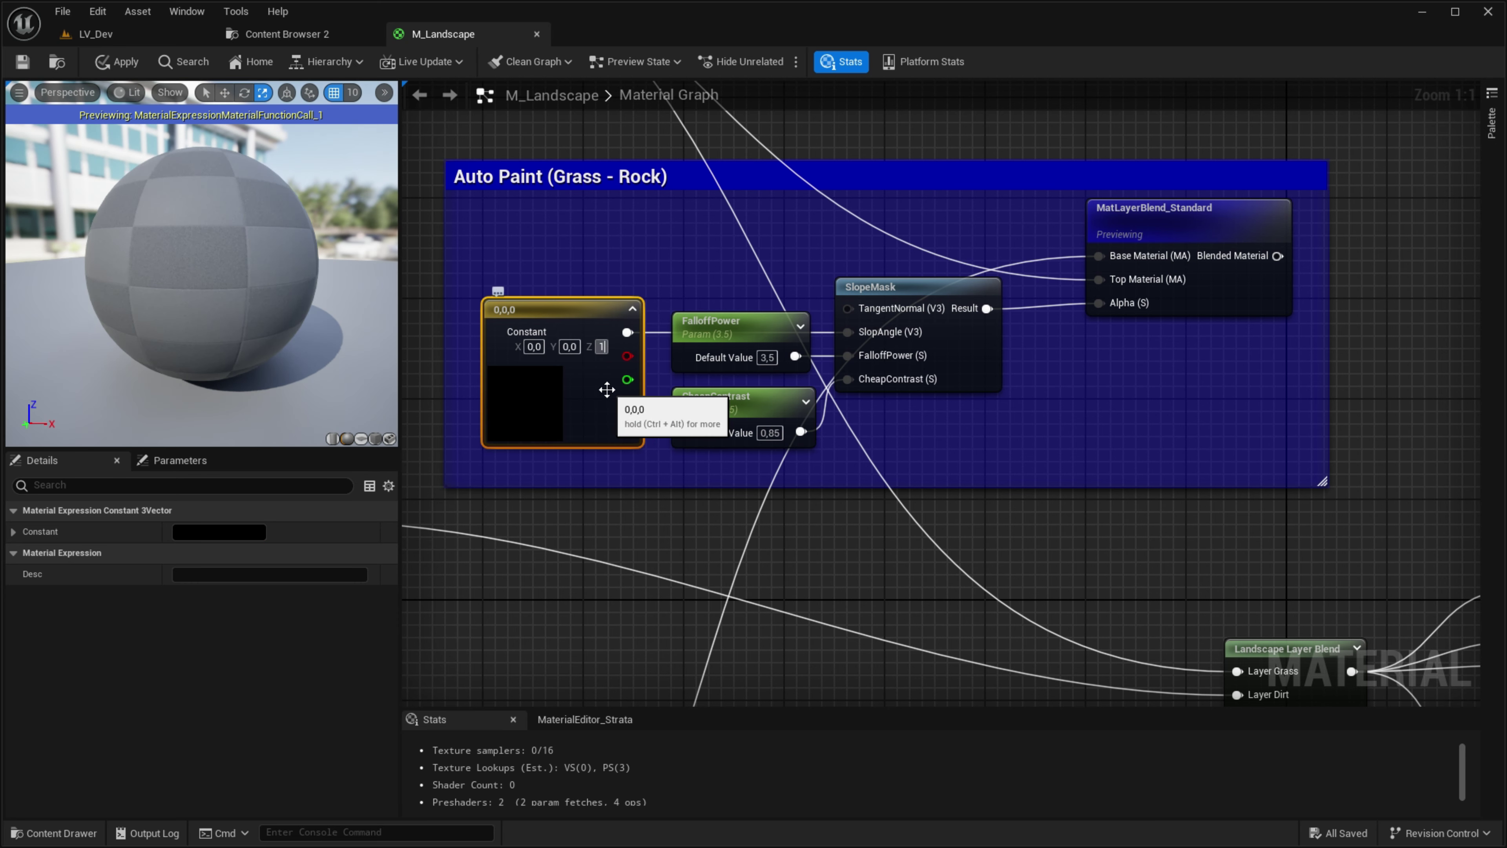
click(593, 469)
click(566, 420)
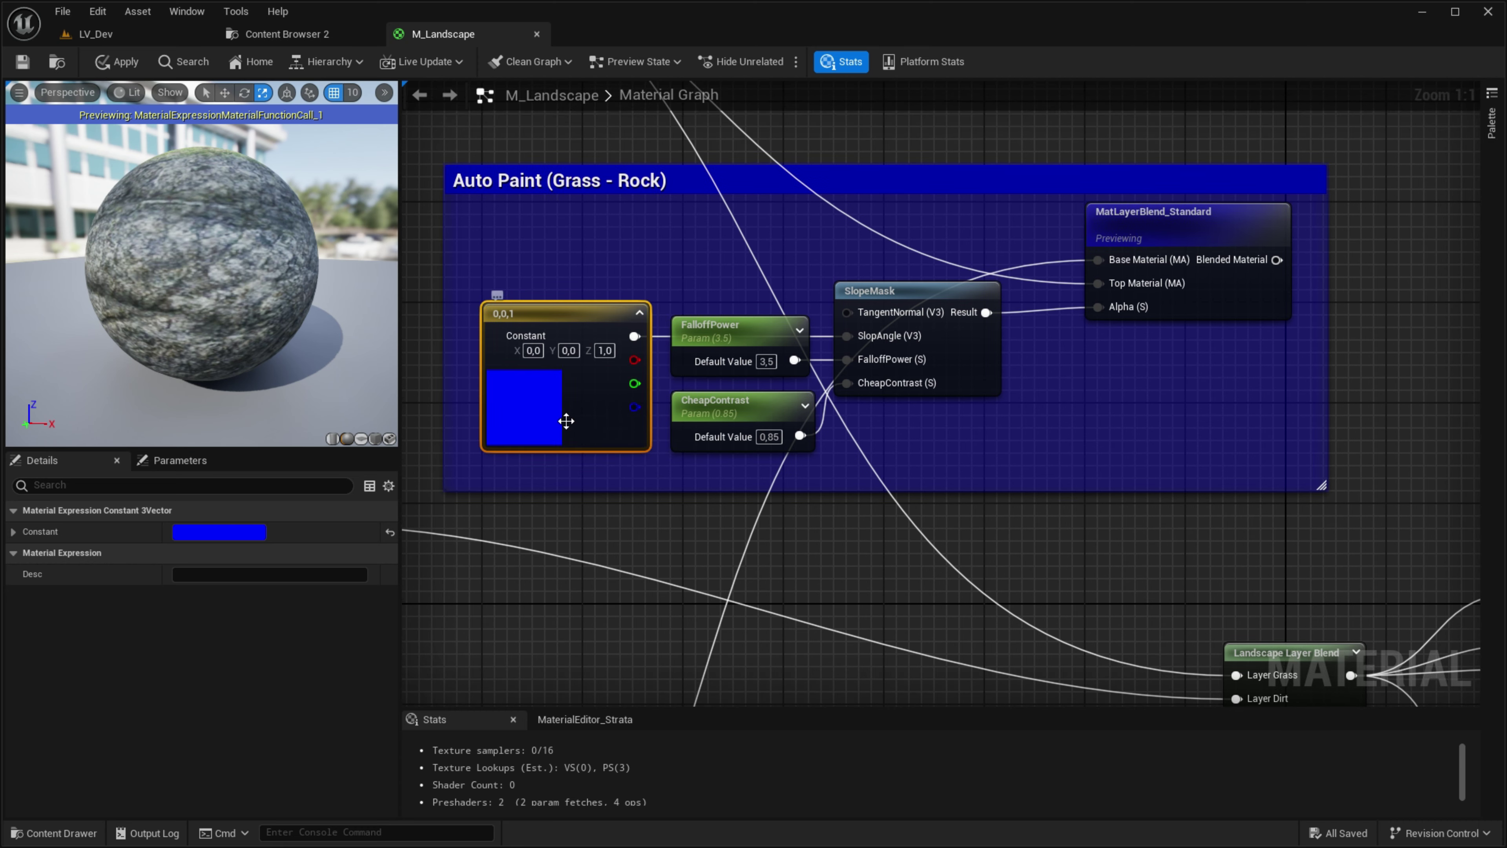
Step: Stop previewing the blend and connect its Blended Material into Landscape Layer Blend's Layer Grass
right_click(543, 387)
click(579, 274)
right_drag(1250, 425, 926, 205)
right_click(858, 155)
click(878, 209)
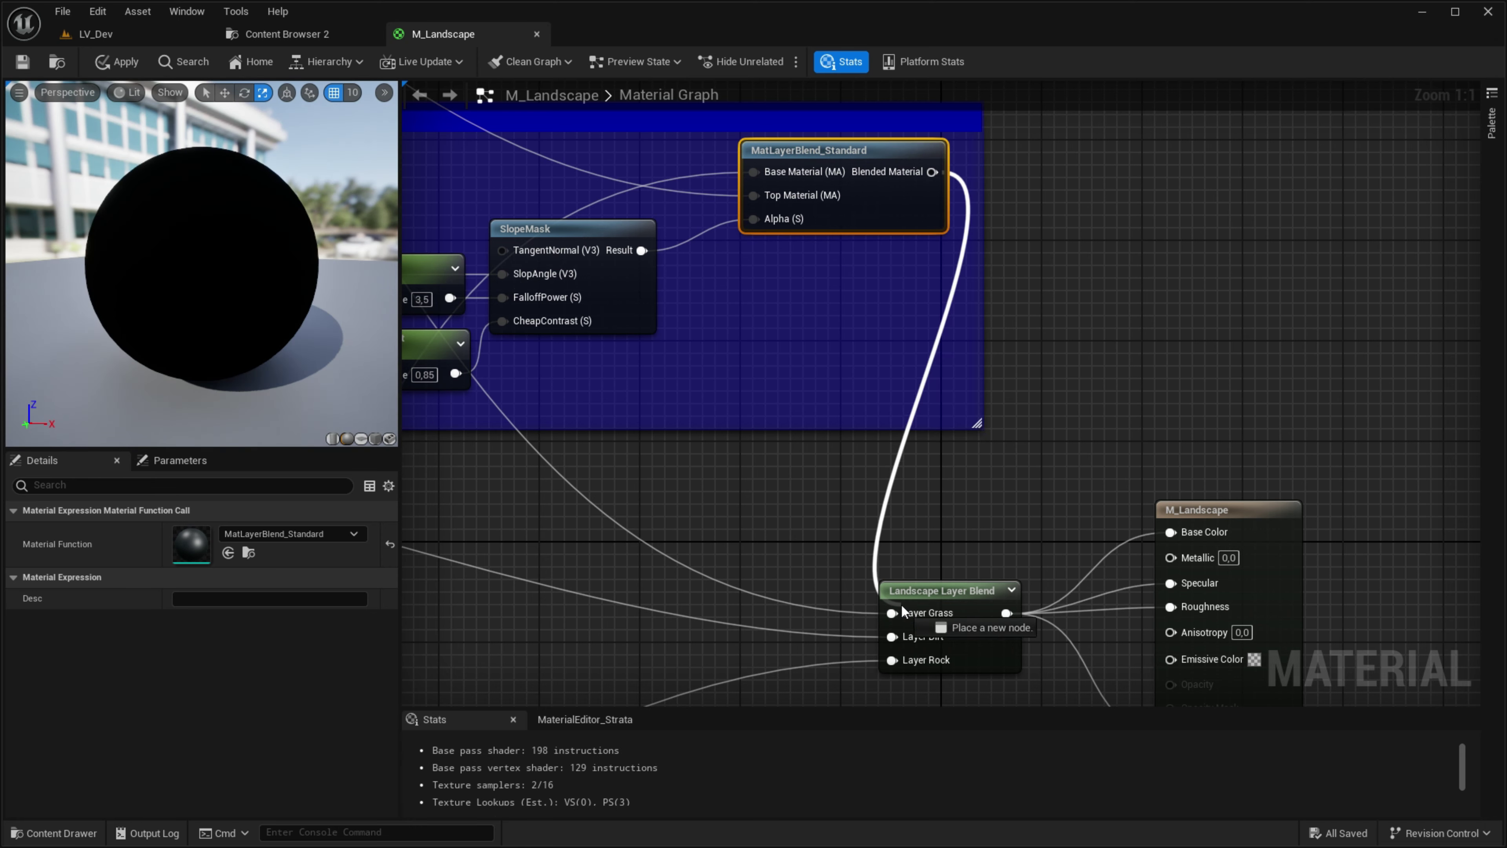
drag(891, 613, 932, 171)
scroll(633, 320, down, 3)
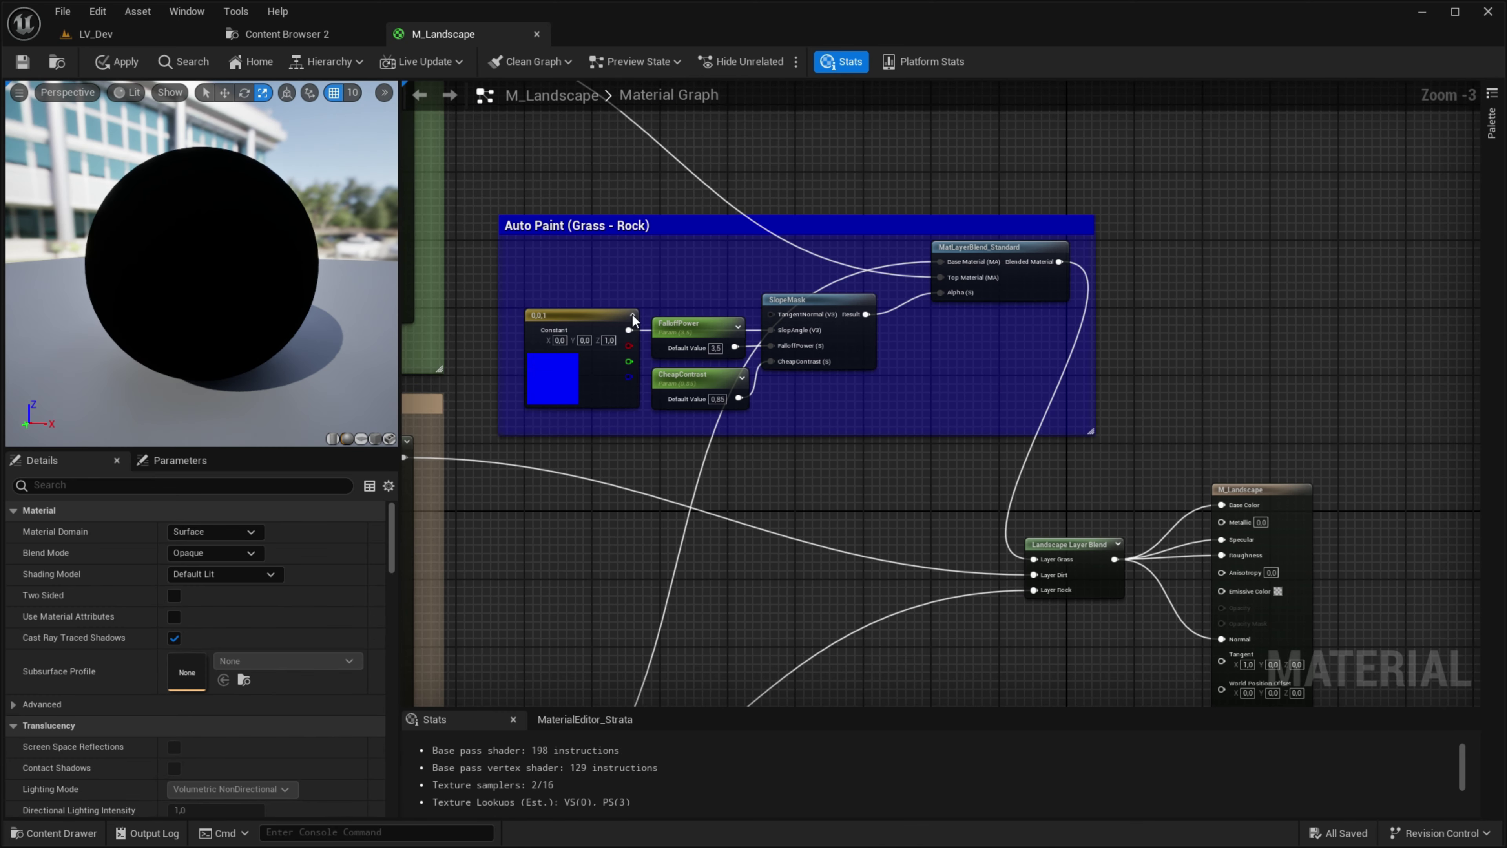
Step: Apply and save M_Landscape, then return to the LV_Dev level
click(128, 60)
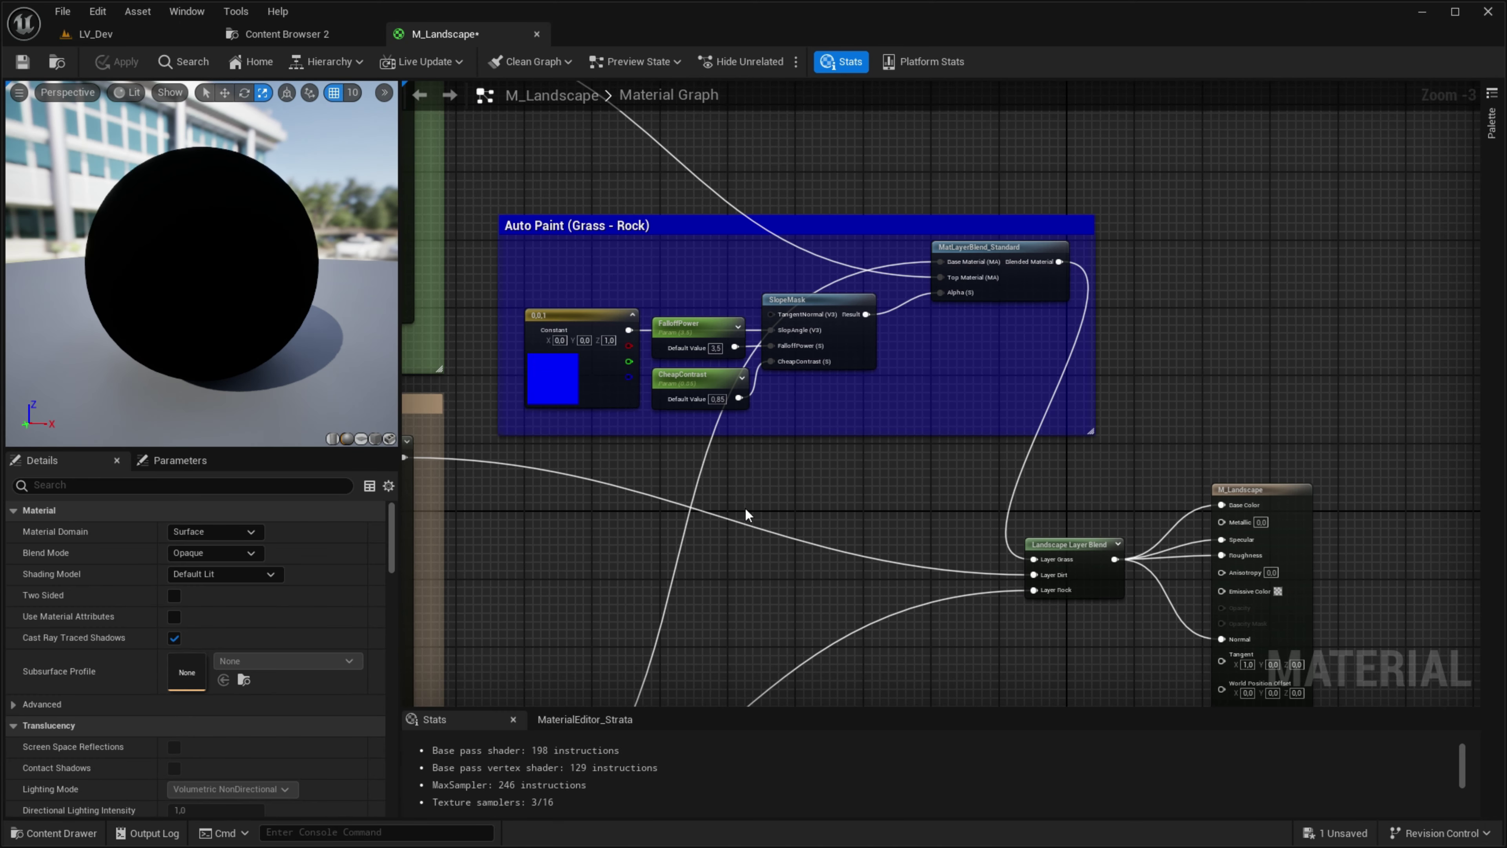
scroll(810, 452, down, 2)
click(556, 536)
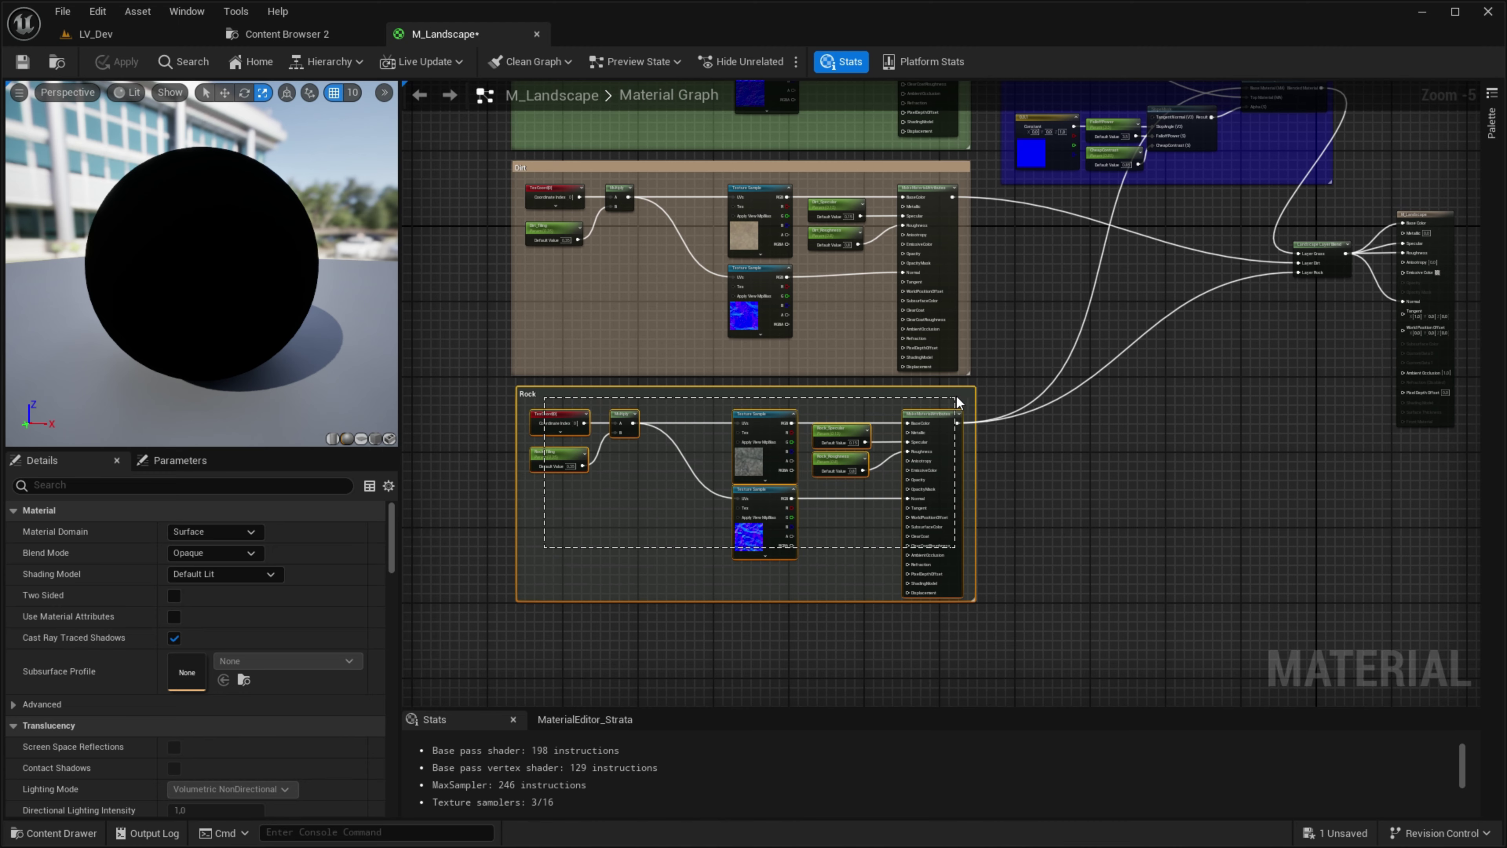
right_drag(1238, 312, 995, 447)
click(994, 447)
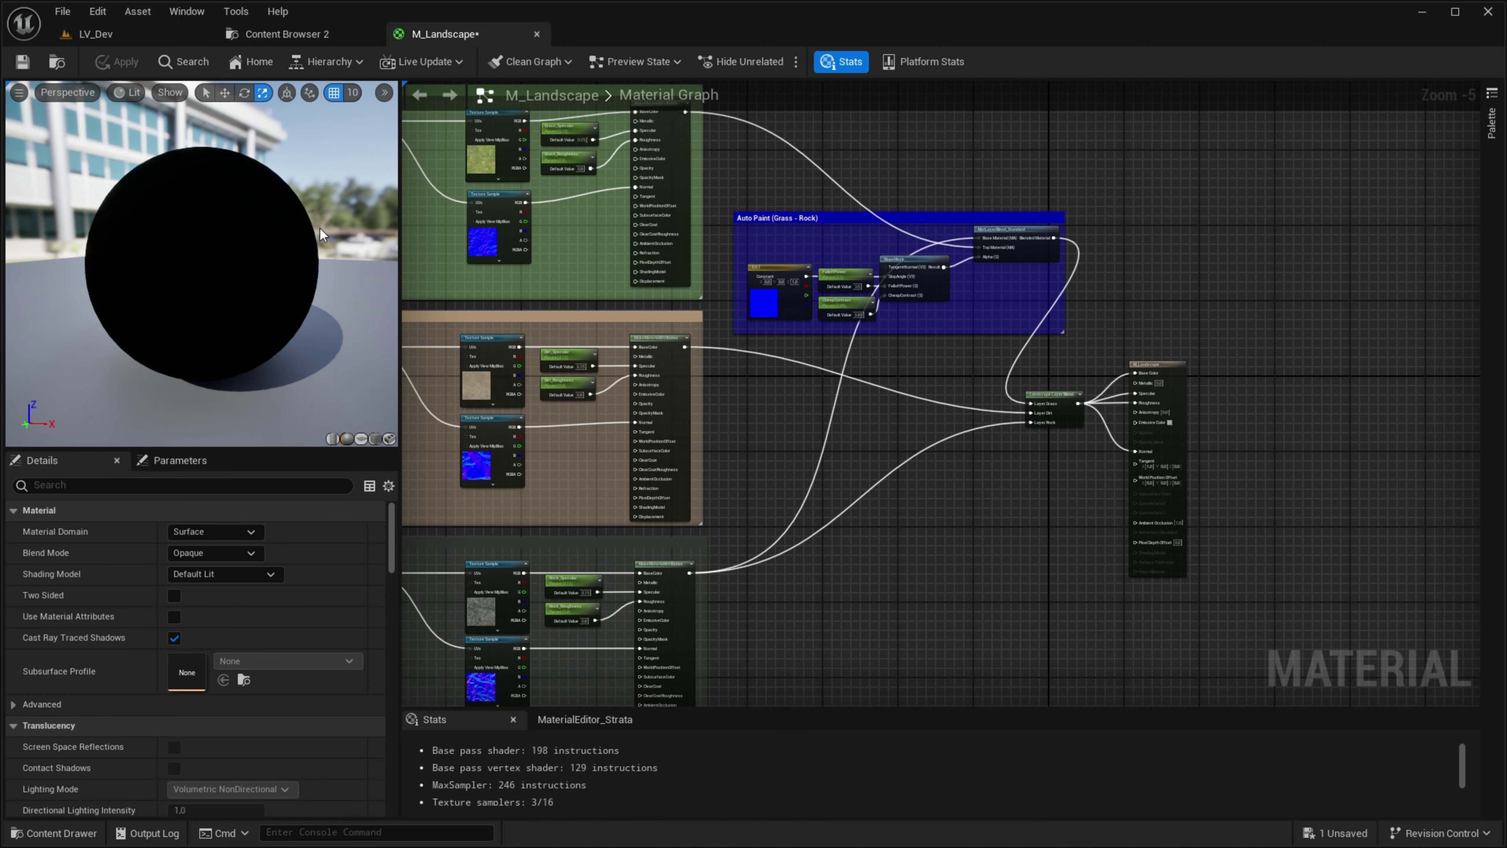
click(23, 62)
click(96, 36)
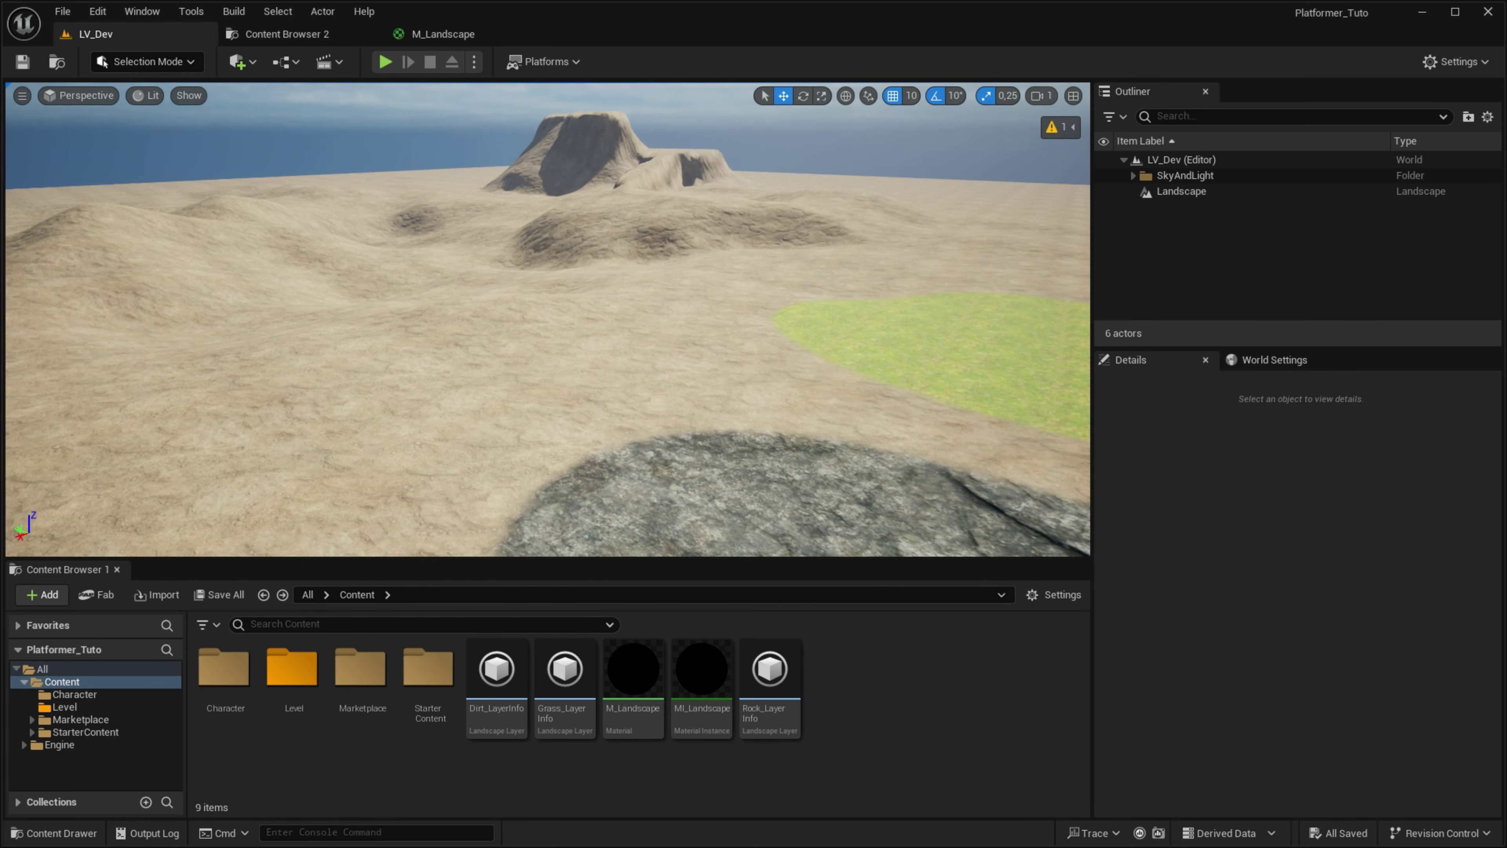
Step: Enter Landscape mode and select the Grass paint layer
click(137, 62)
click(154, 103)
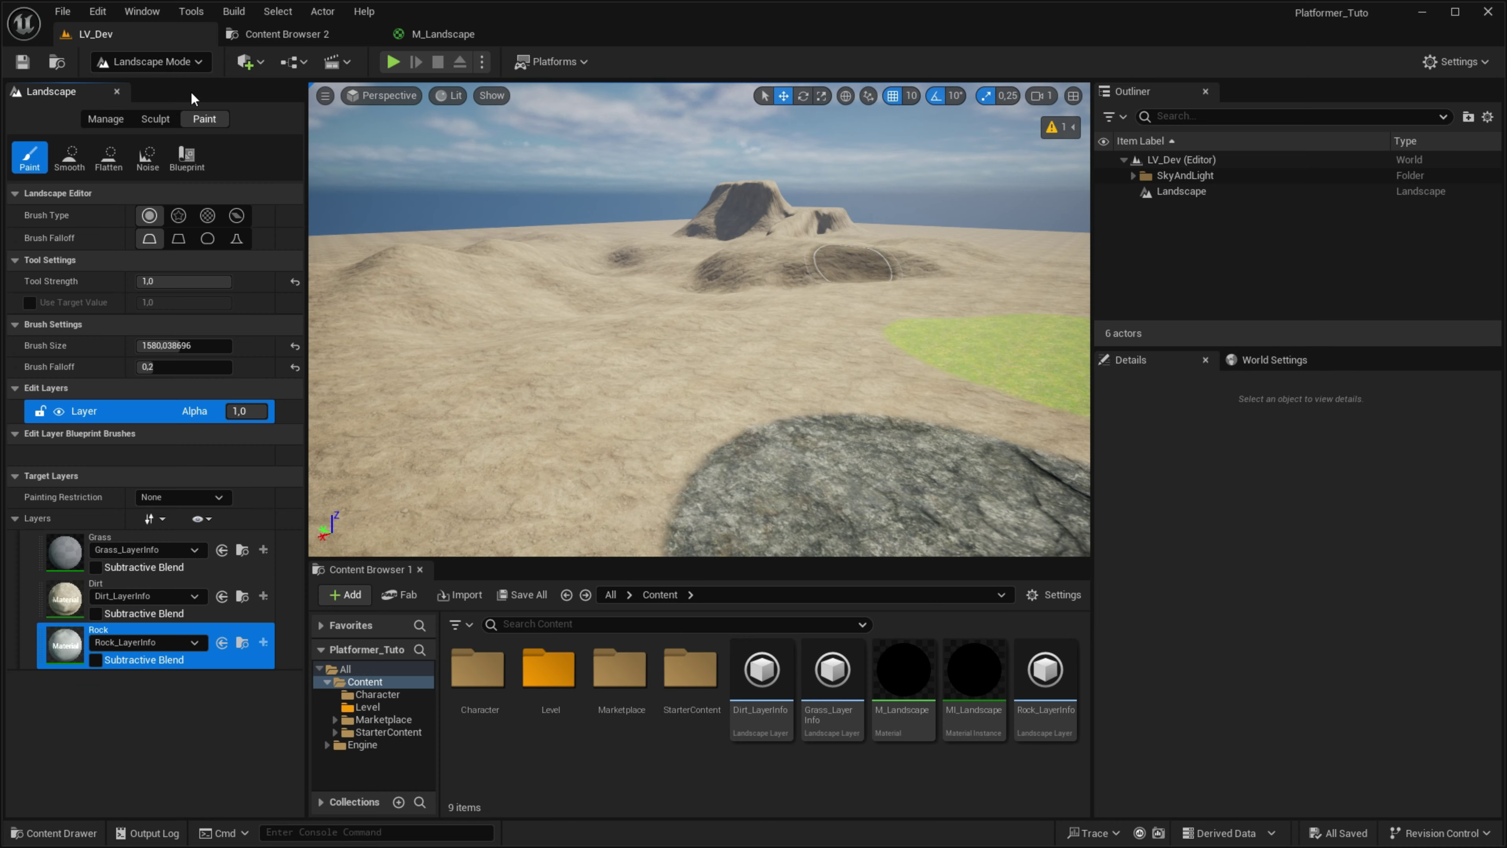
click(68, 556)
Step: Paint Grass over the mesa slopes and plateau so cliffs show rock automatically
mouse_move(582, 478)
right_down()
mouse_move(582, 416)
mouse_move(723, 381)
right_up()
mouse_move(588, 320)
mouse_down()
mouse_move(557, 372)
mouse_move(767, 381)
mouse_up()
key(F11)
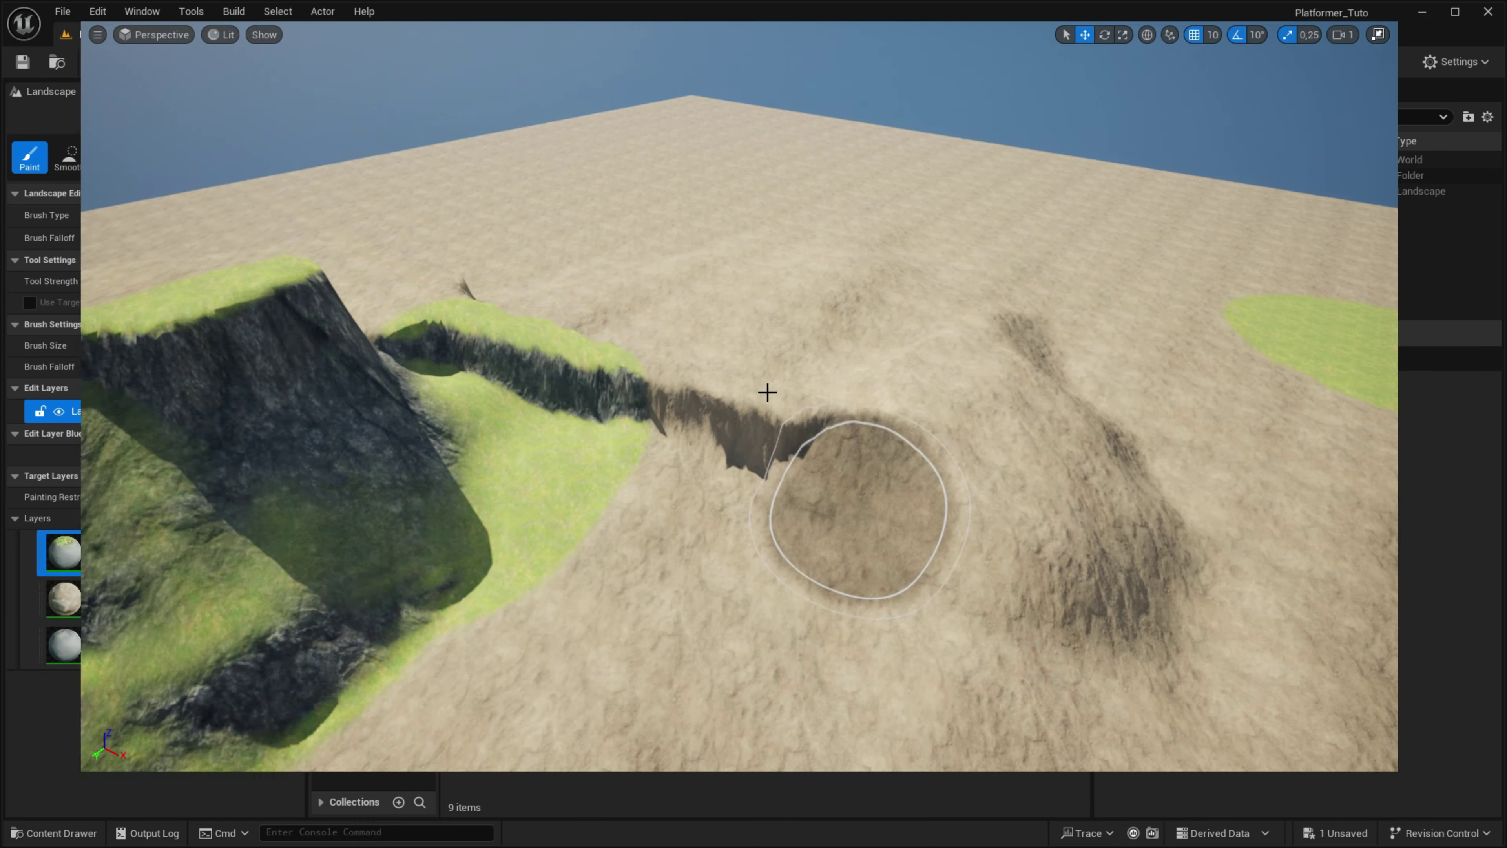
mouse_move(767, 391)
right_down()
mouse_move(843, 489)
mouse_move(706, 309)
right_up()
drag(706, 309, 716, 303)
mouse_move(716, 303)
right_down()
mouse_move(602, 478)
mouse_move(463, 438)
right_up()
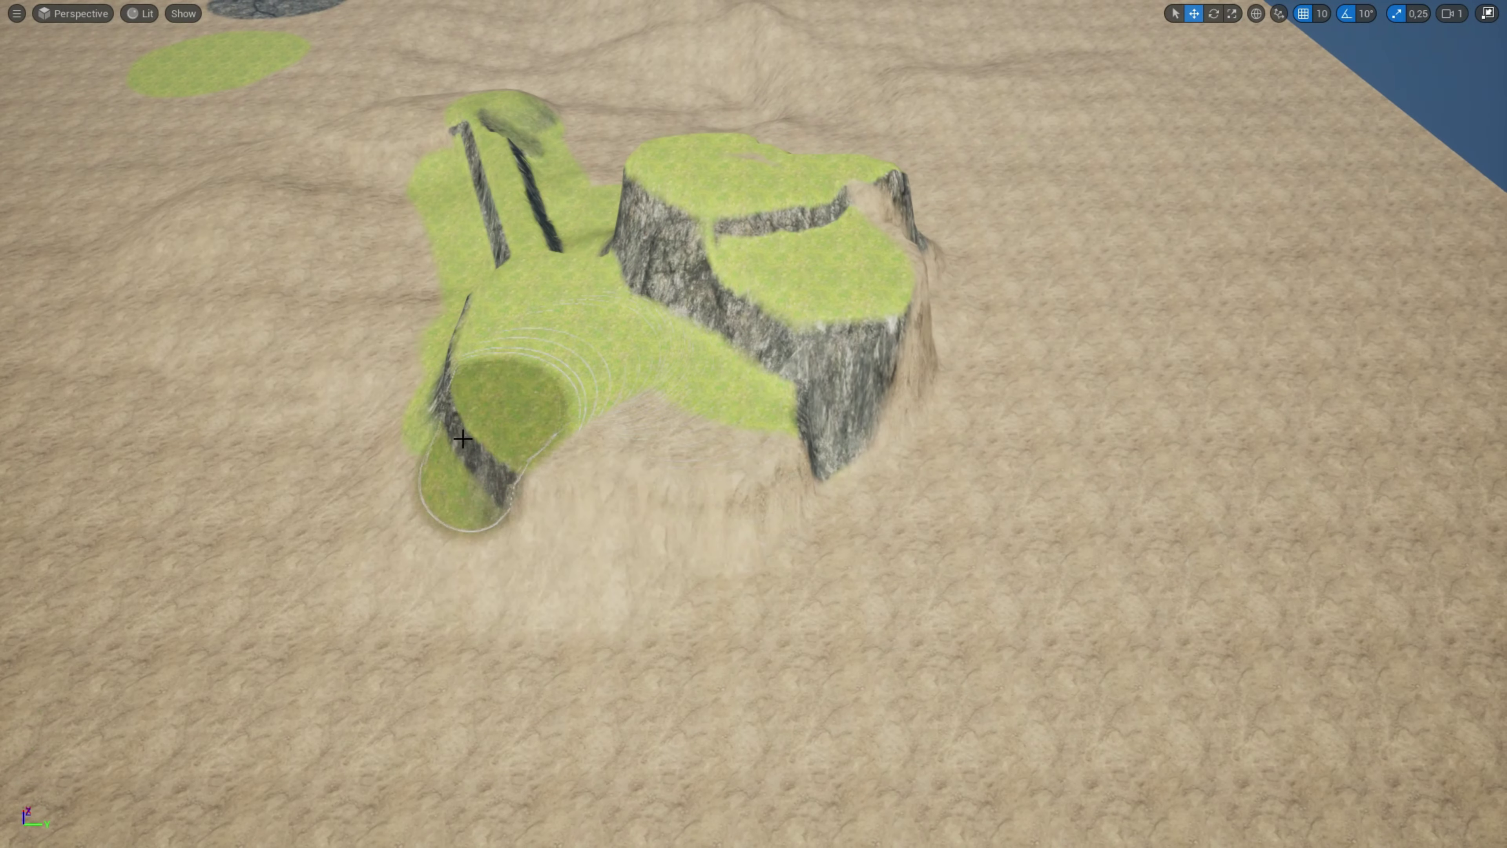
drag(463, 438, 667, 454)
mouse_move(666, 454)
right_down()
mouse_move(777, 537)
mouse_move(946, 498)
right_up()
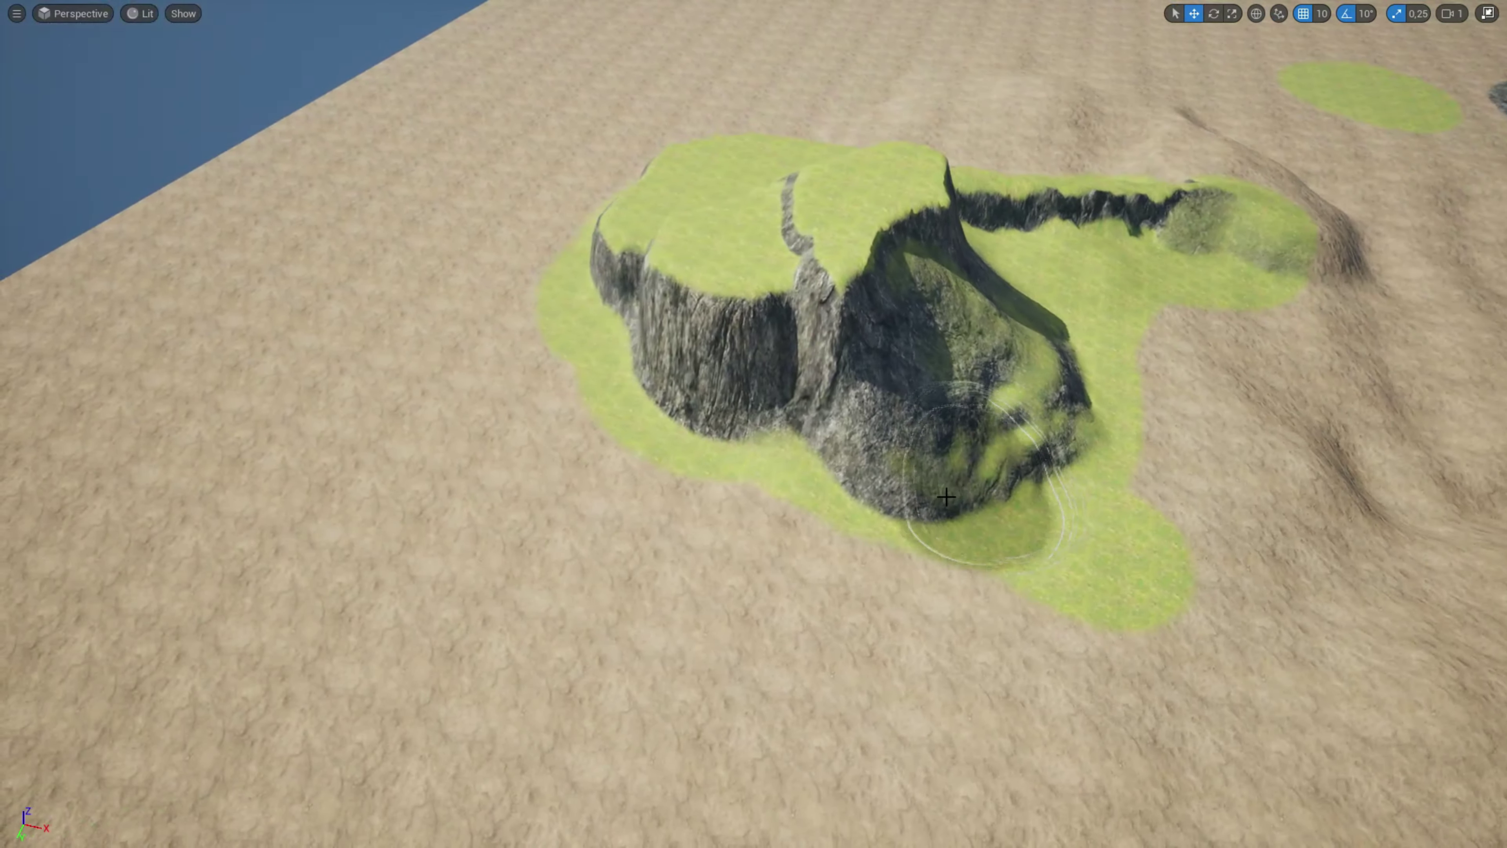
key(F11)
click(444, 36)
Step: Box-select the Auto Paint group nodes, pan the material graph, then clear the selection
drag(770, 374, 1033, 209)
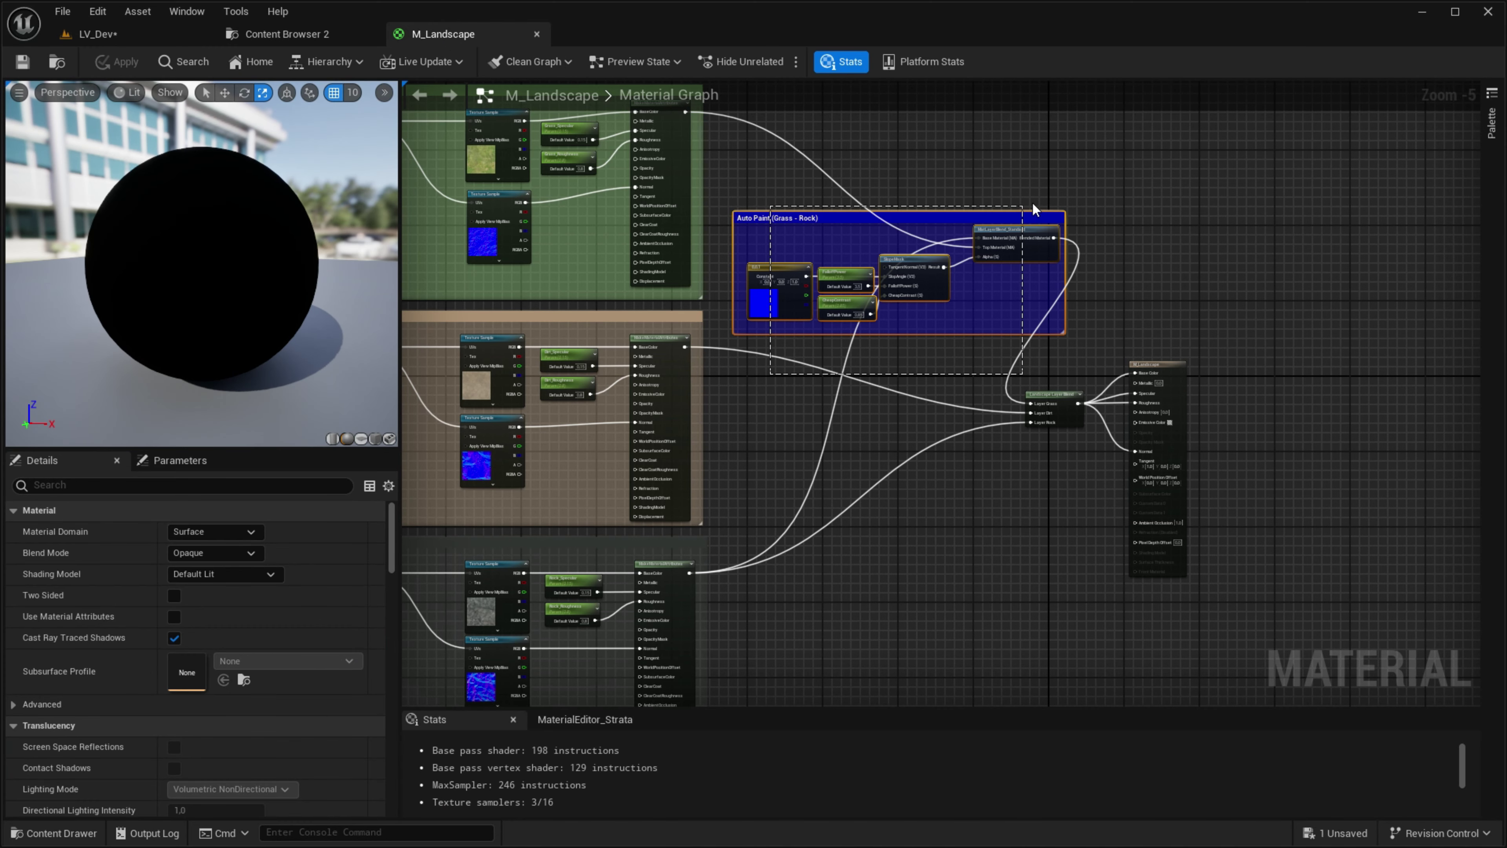
right_drag(656, 430, 911, 417)
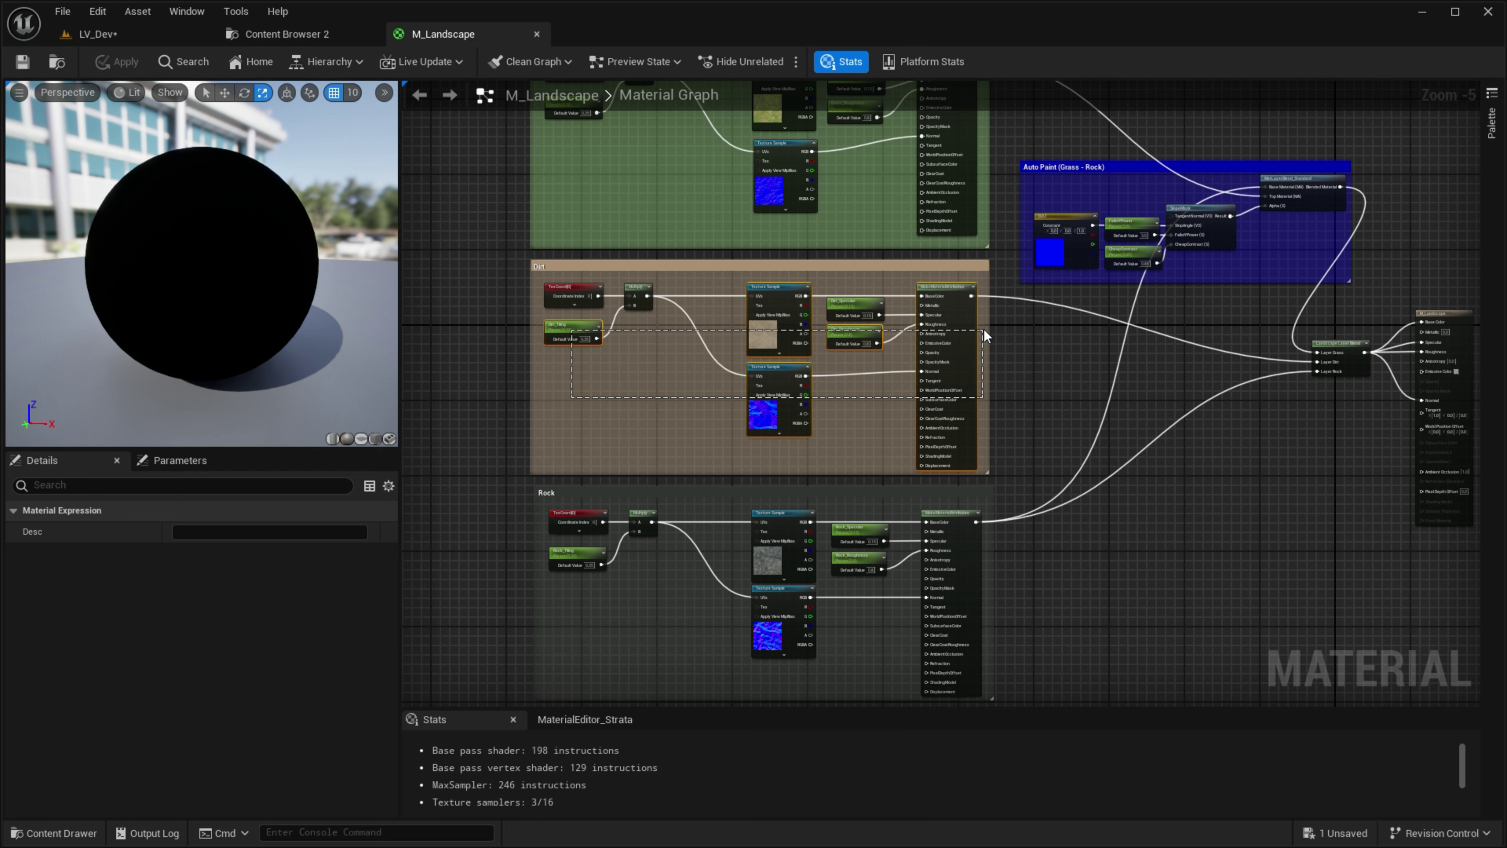
right_drag(1141, 336, 810, 431)
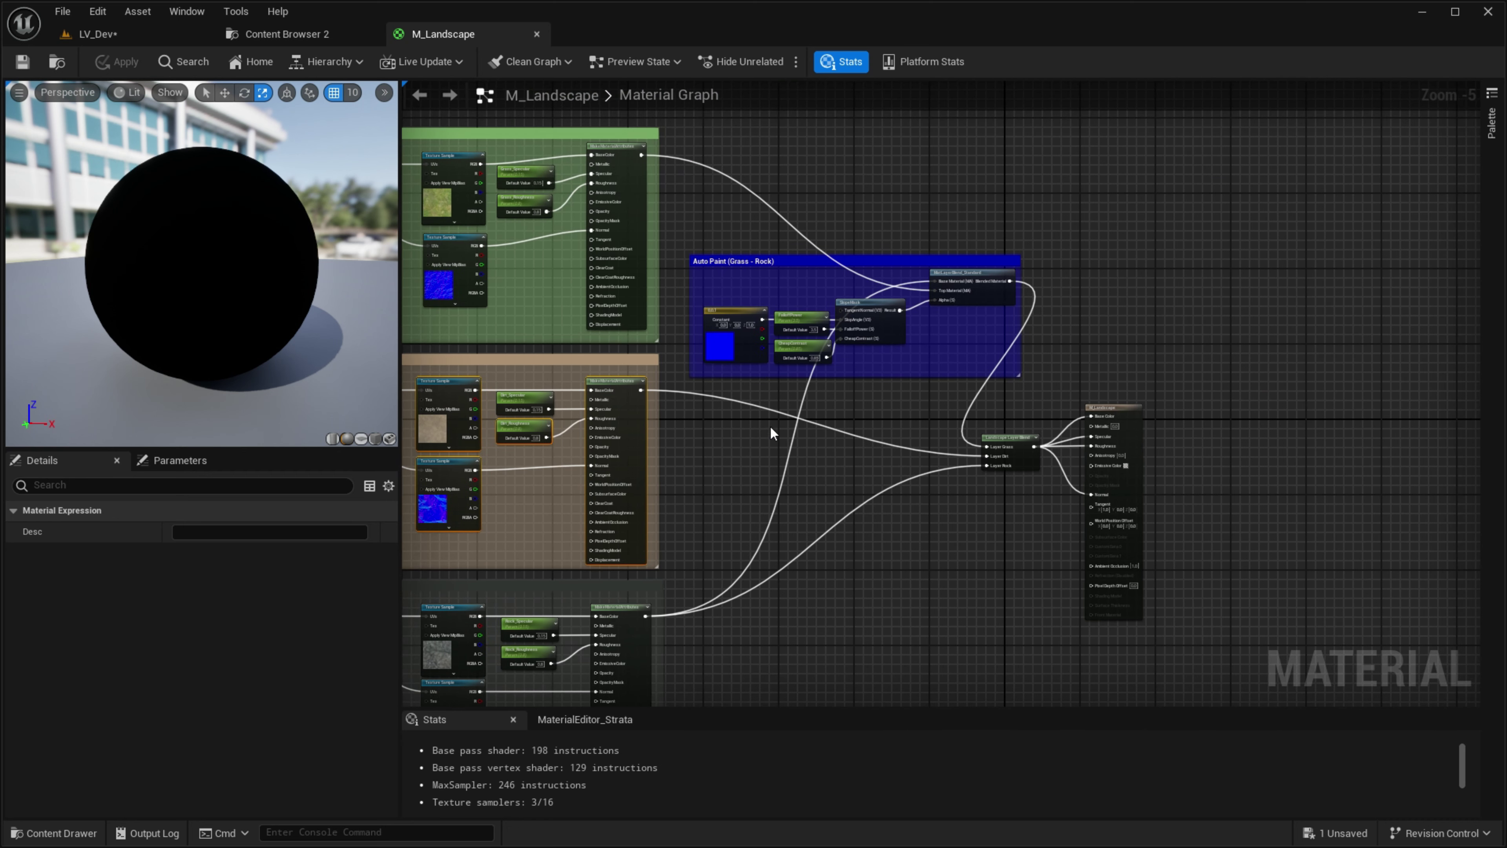
click(736, 404)
Step: Return to the LV_Dev level and make Dirt the active target layer
click(149, 33)
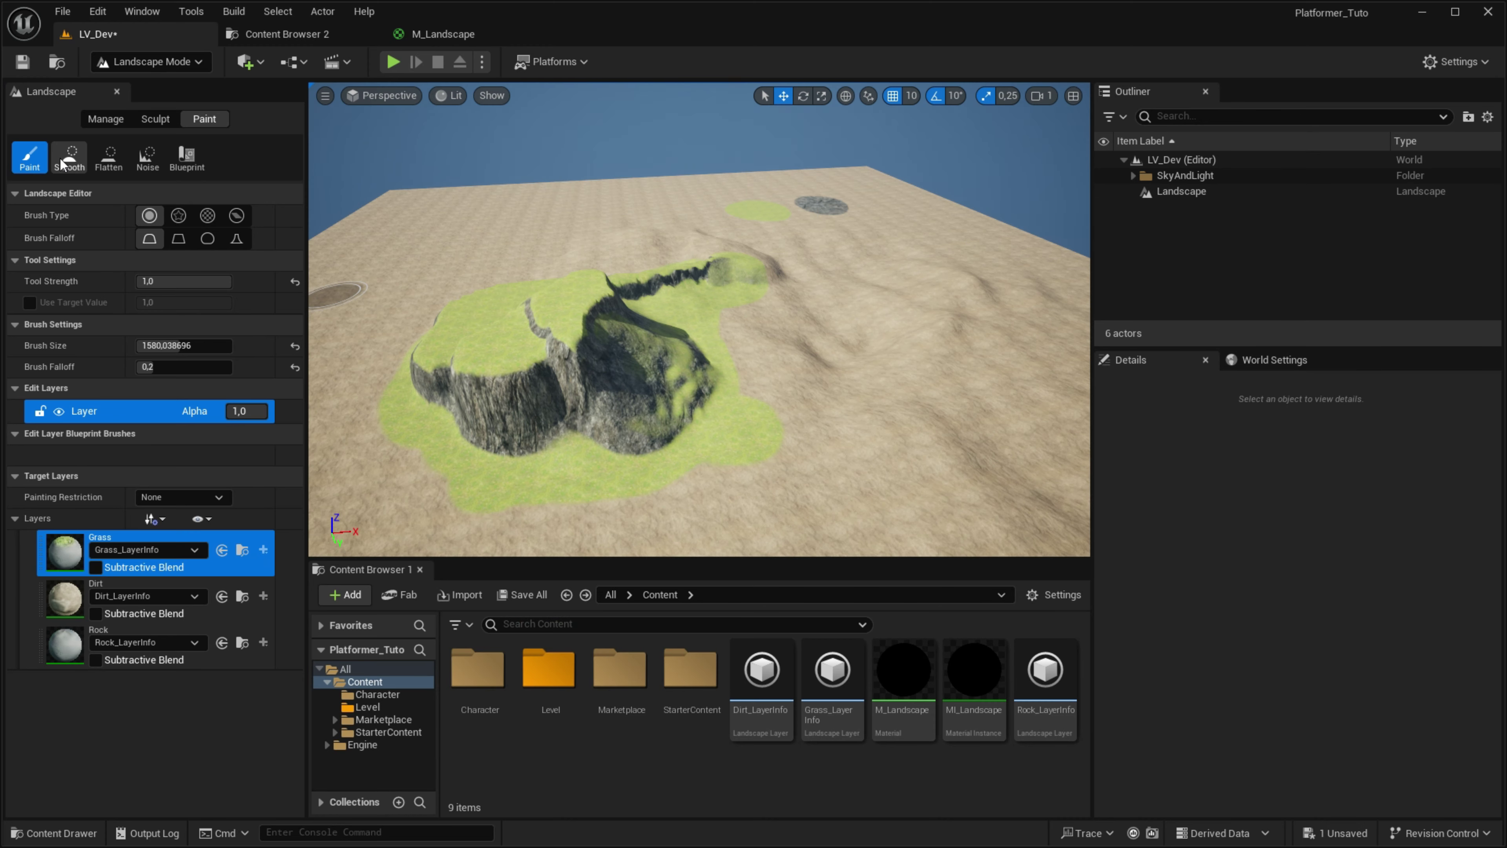
click(65, 620)
scroll(510, 442, up, 3)
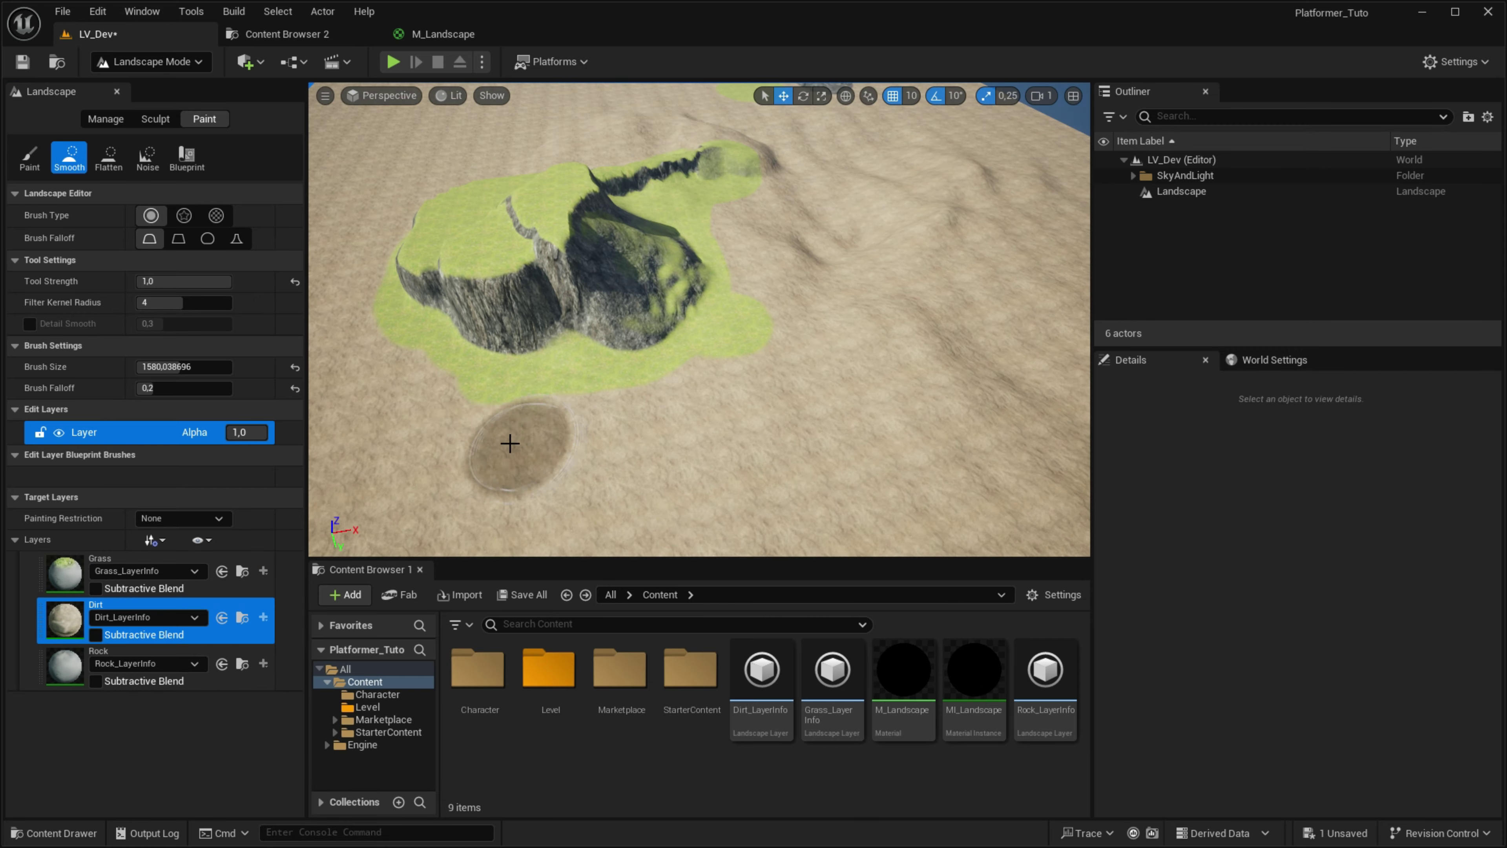
Step: In the F11 immersive viewport, fly over the grassy island to view the rocky cliff edges obliquely
key(F11)
scroll(707, 394, up, 5)
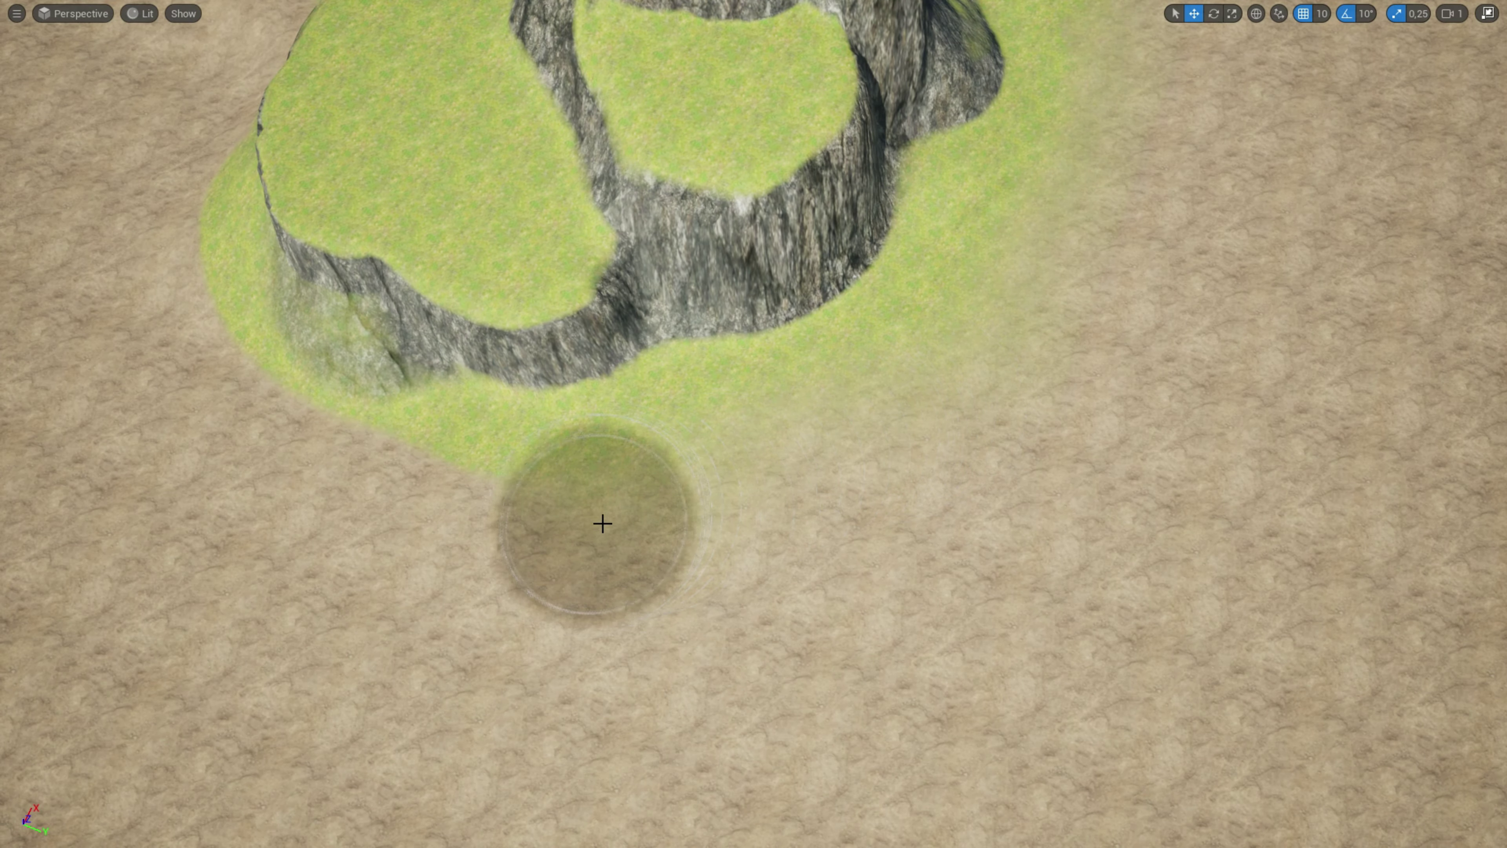
mouse_move(602, 522)
middle_down()
mouse_move(987, 502)
mouse_move(587, 405)
mouse_move(1009, 428)
middle_up()
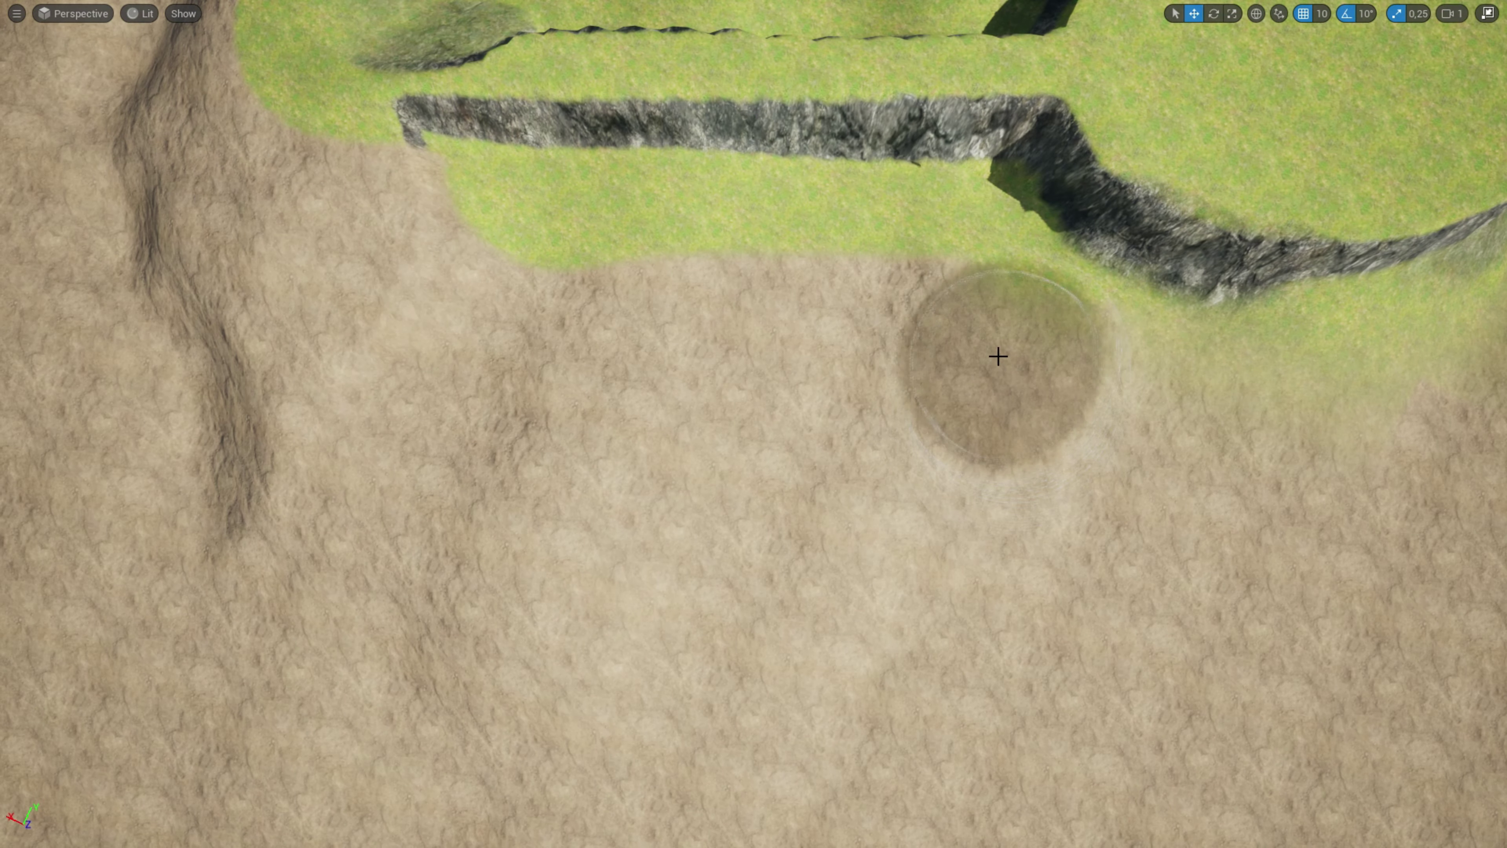
middle_drag(457, 292, 219, 411)
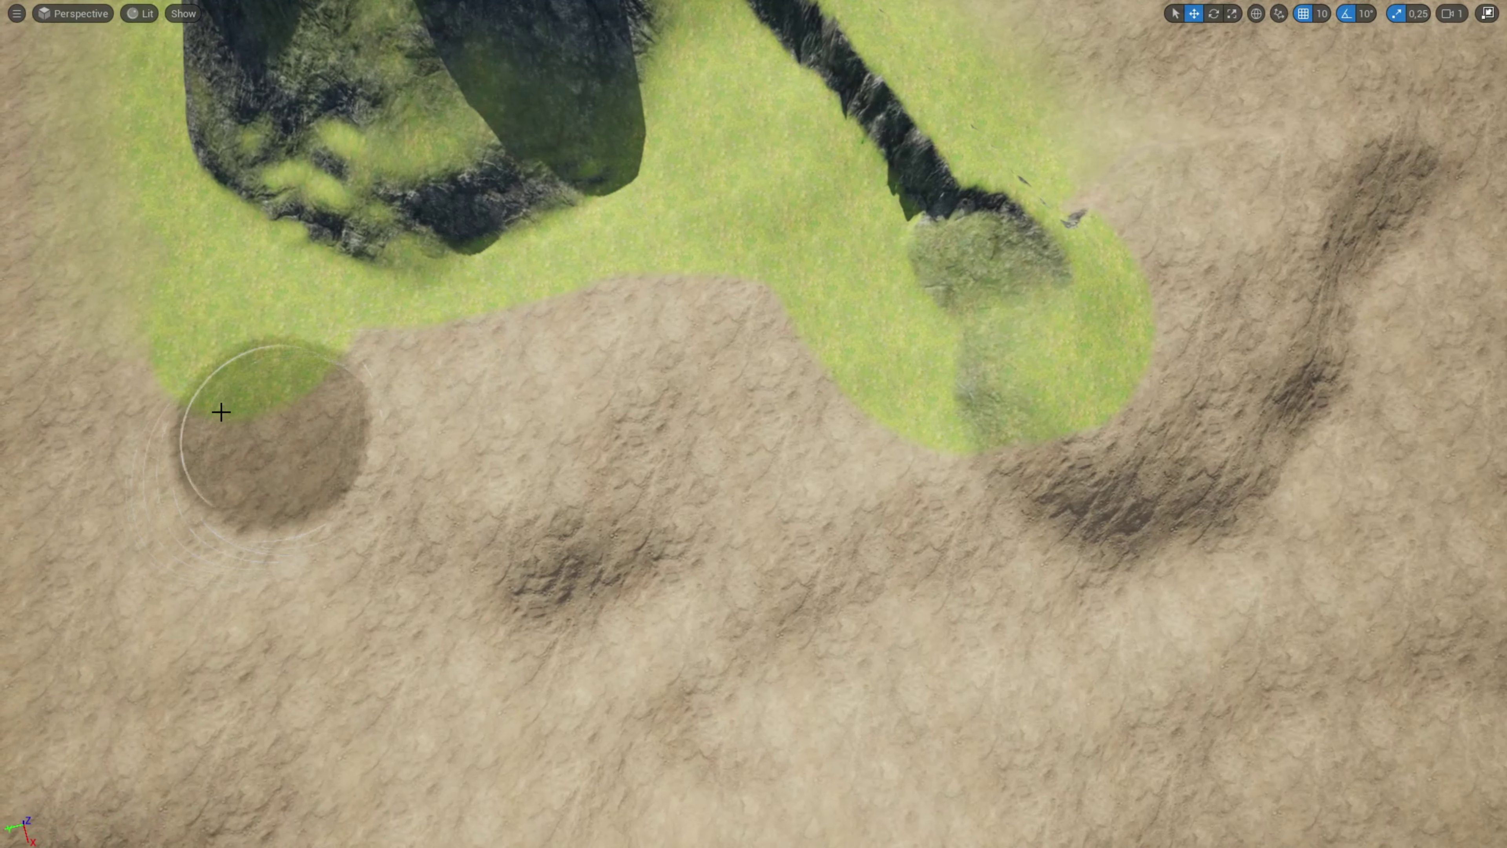
right_drag(1147, 333, 940, 406)
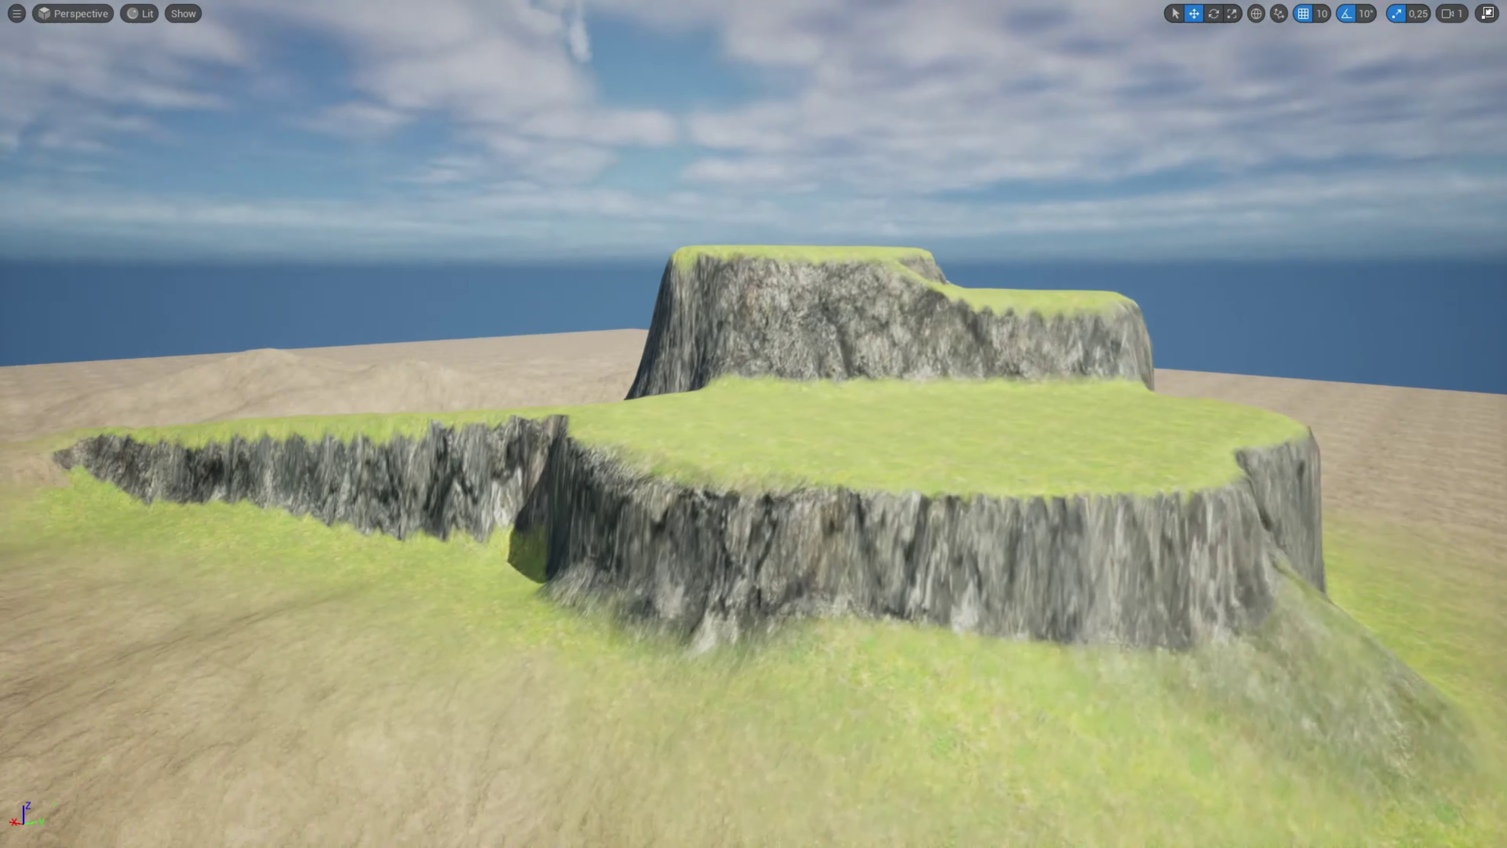
key(F11)
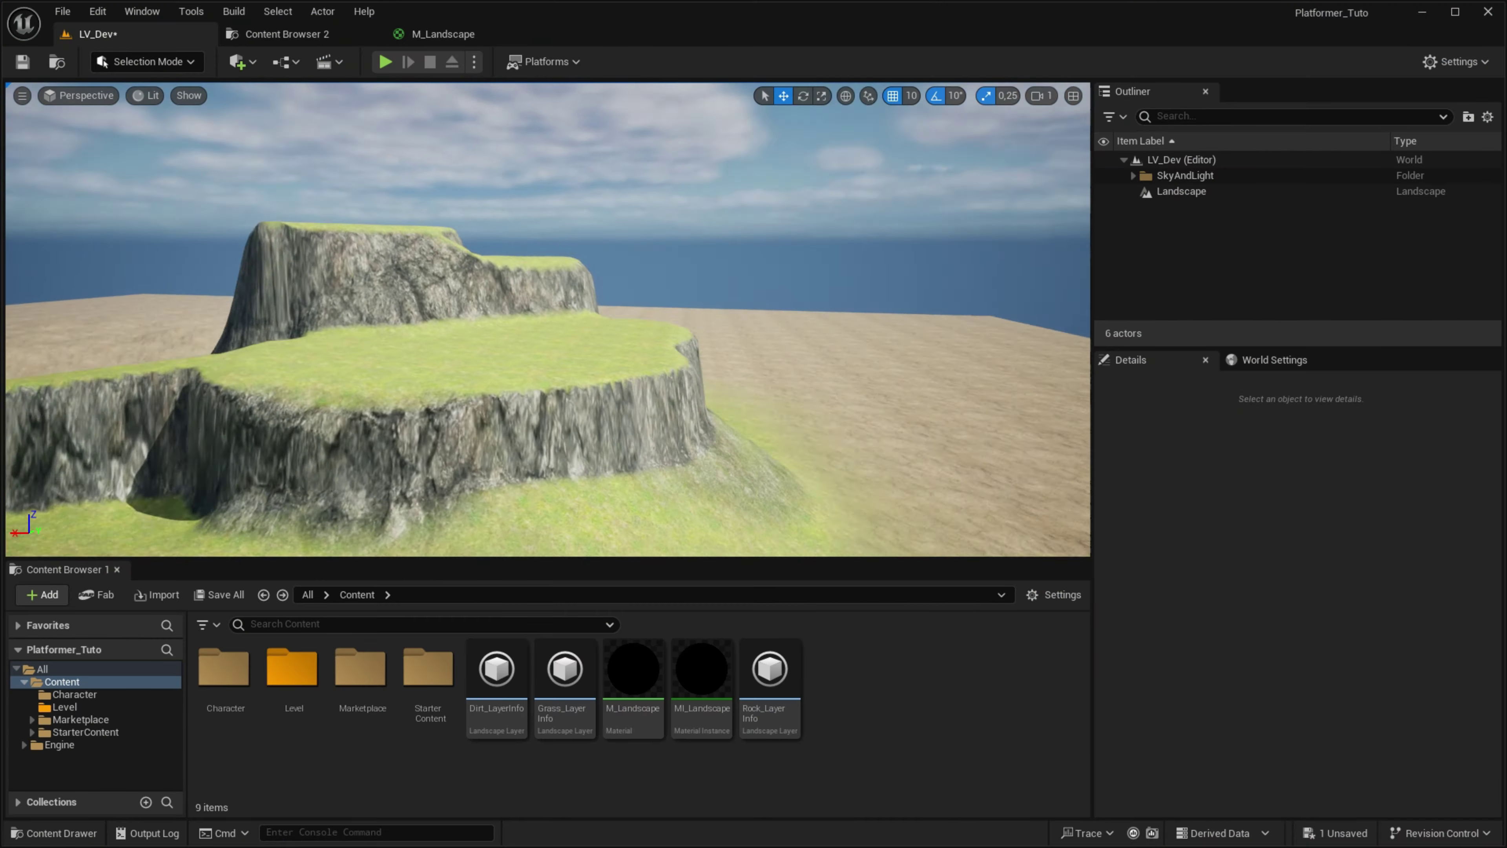
Step: In Landscape Mode, pick the Sculpt Smooth tool, shrink the brush, and smooth the rough cave wall
right_drag(941, 405, 383, 296)
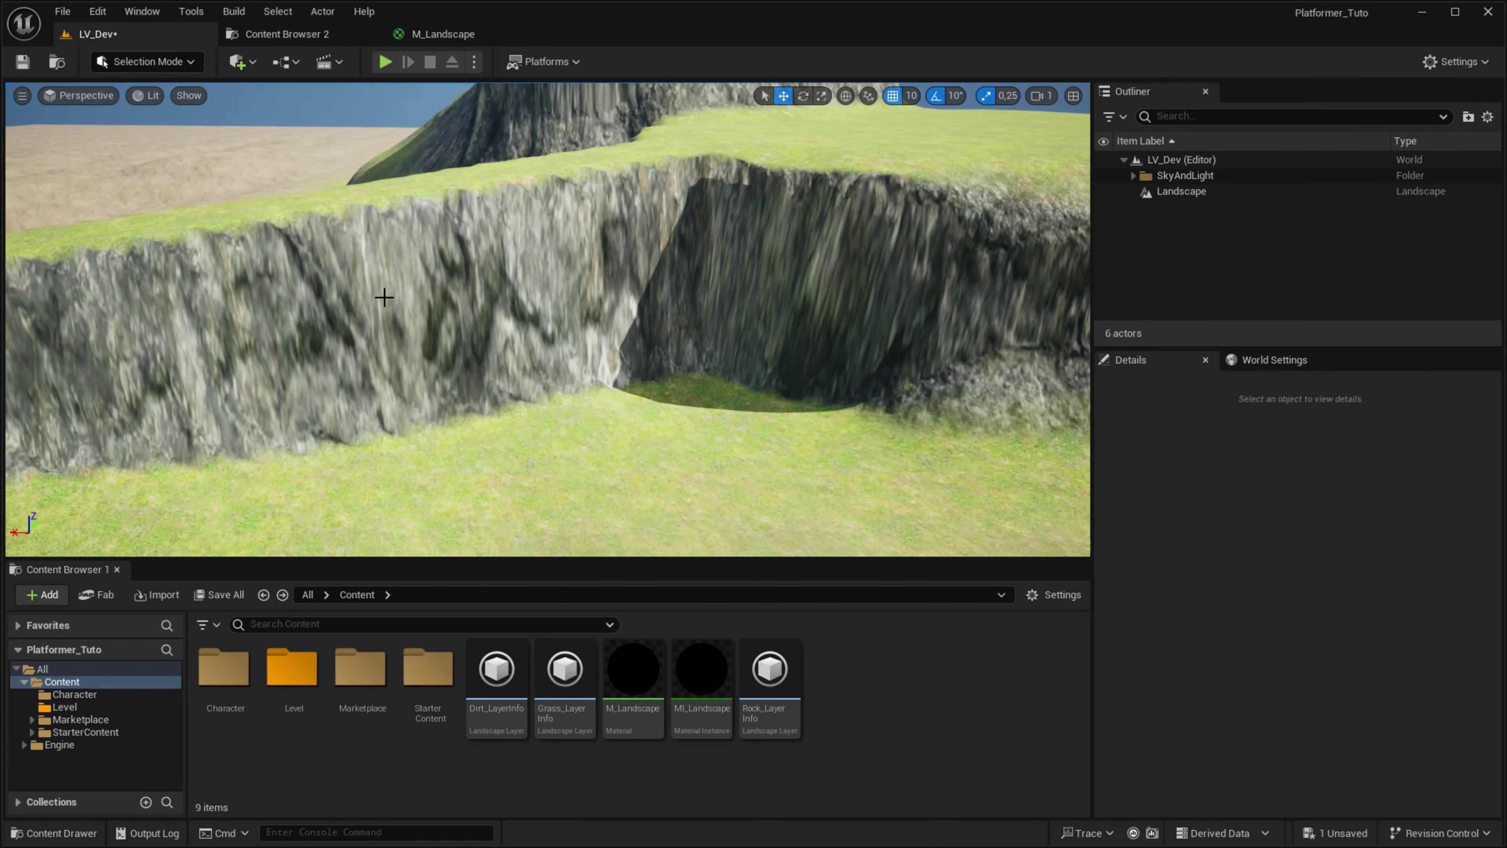
click(94, 61)
click(140, 110)
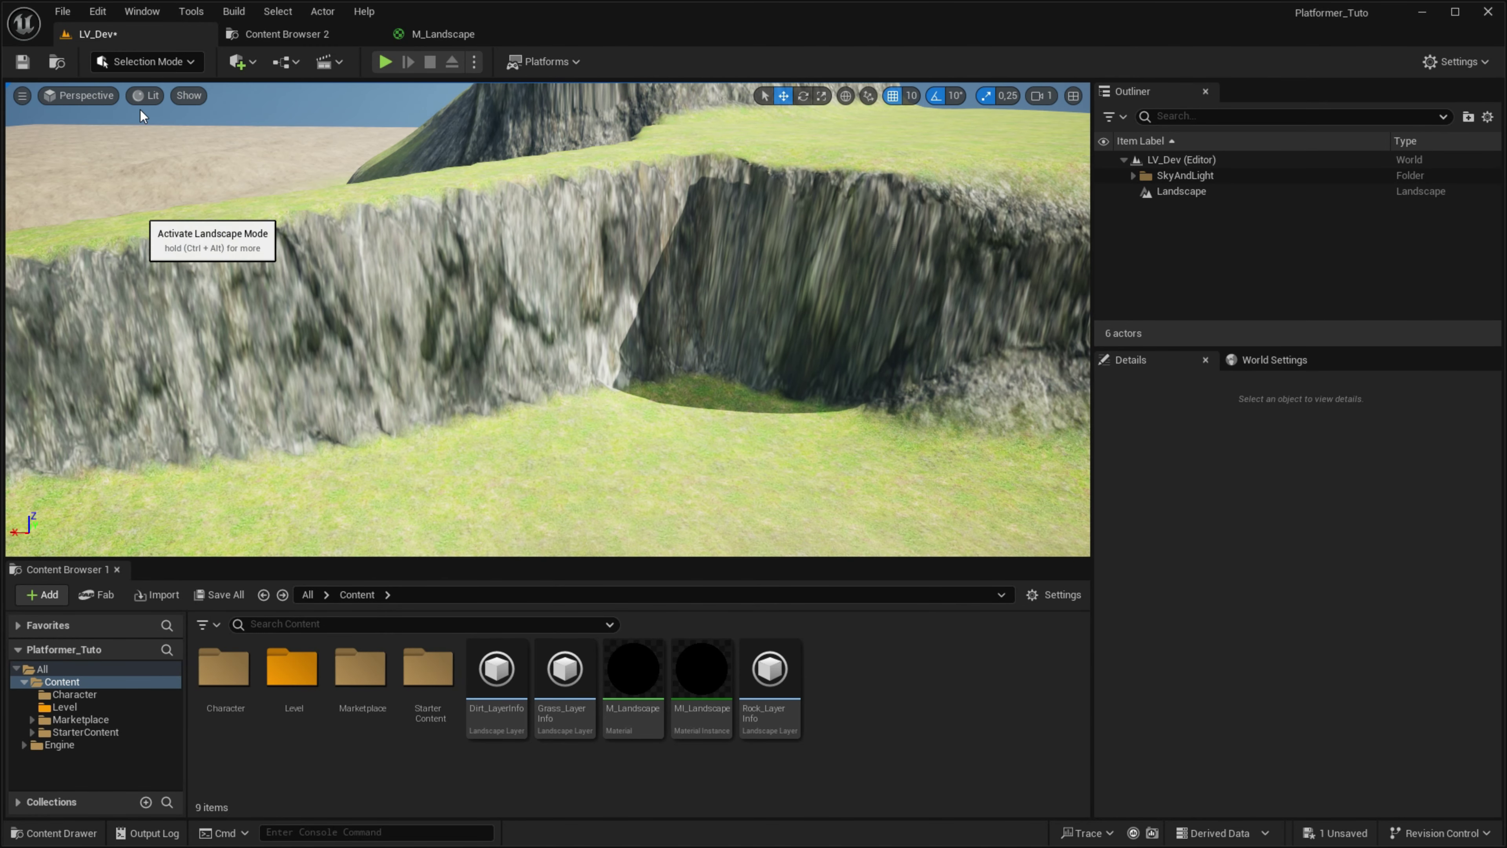
click(155, 118)
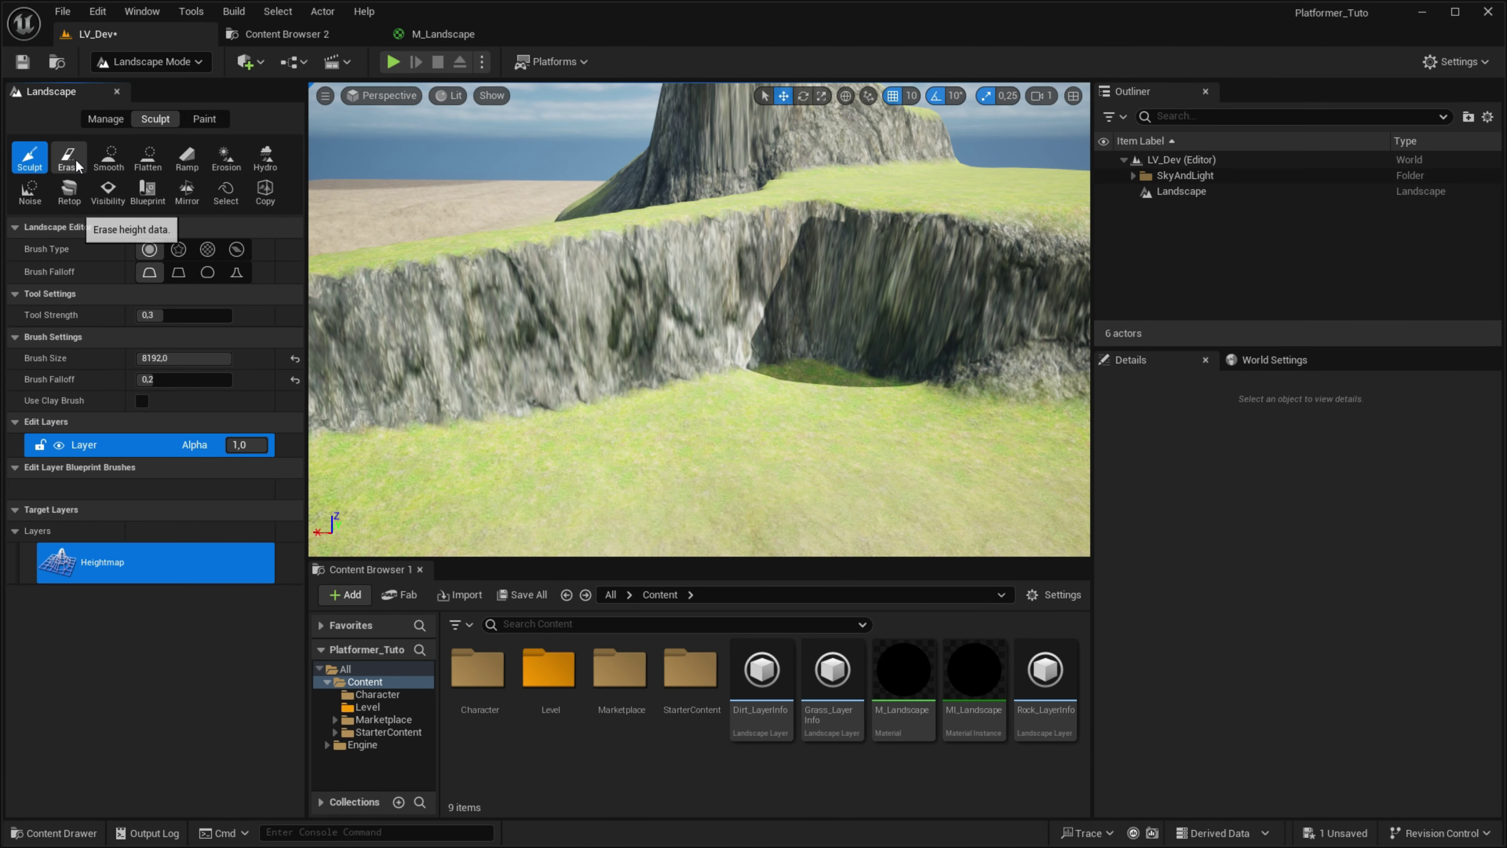
click(109, 157)
drag(131, 420, 95, 420)
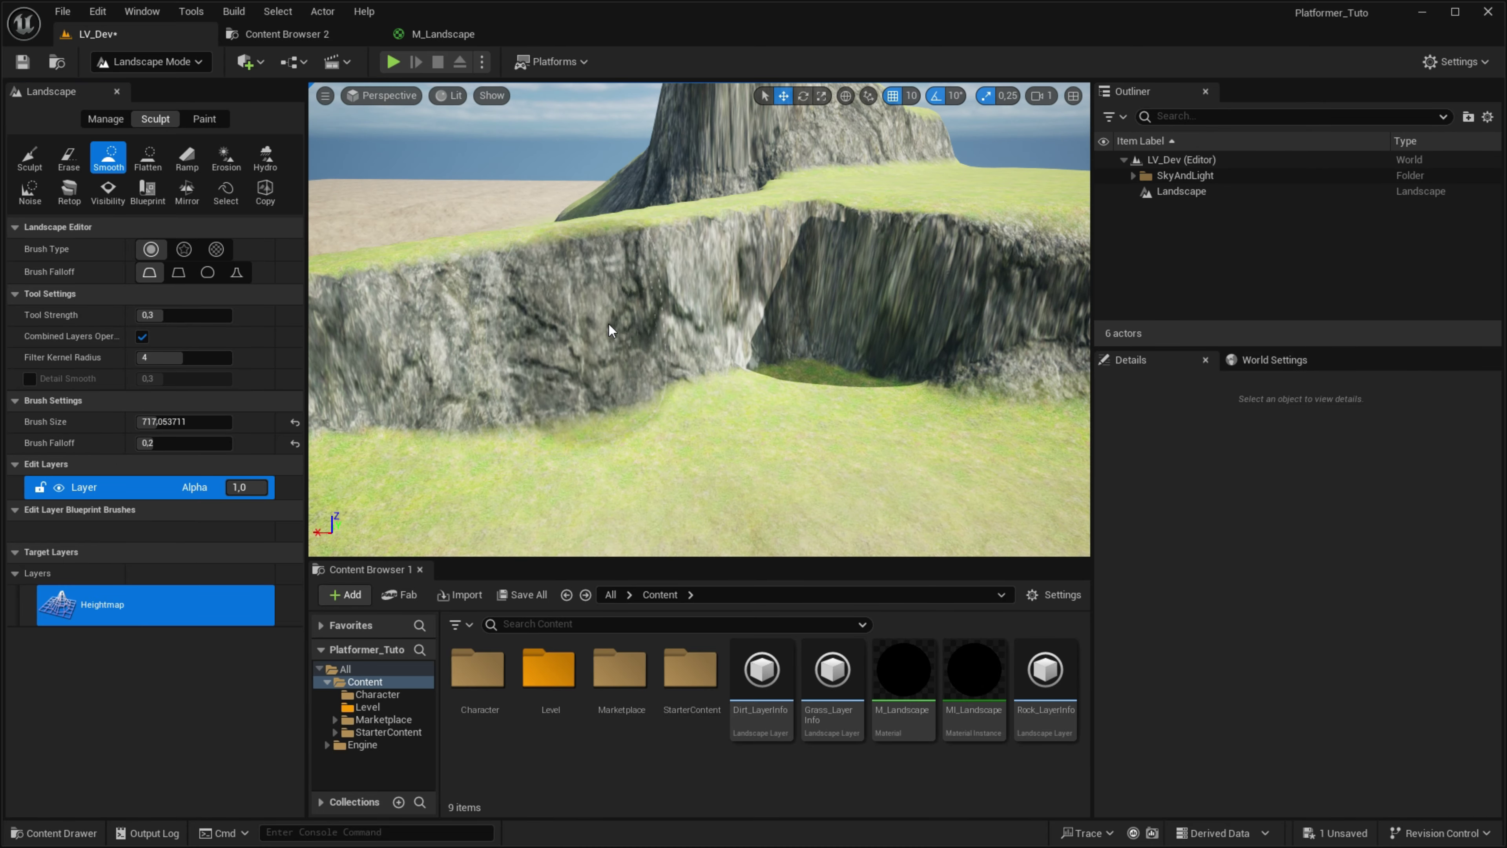
drag(653, 321, 671, 308)
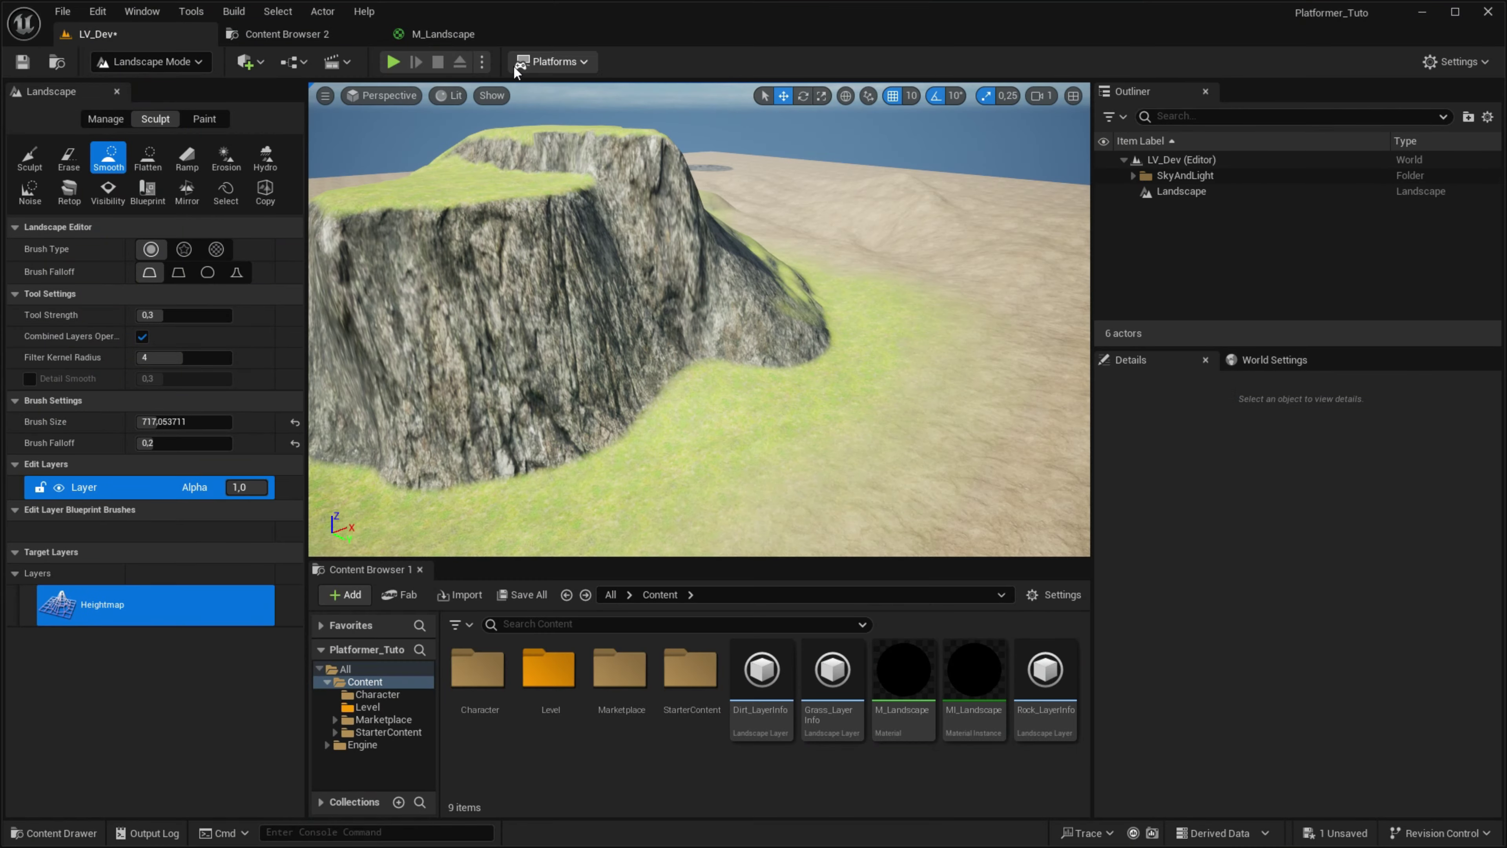
scroll(771, 459, up, 2)
Step: Add a WorldAlignedTexture node via the 'world align' search and reposition it in the graph
scroll(800, 306, up, 3)
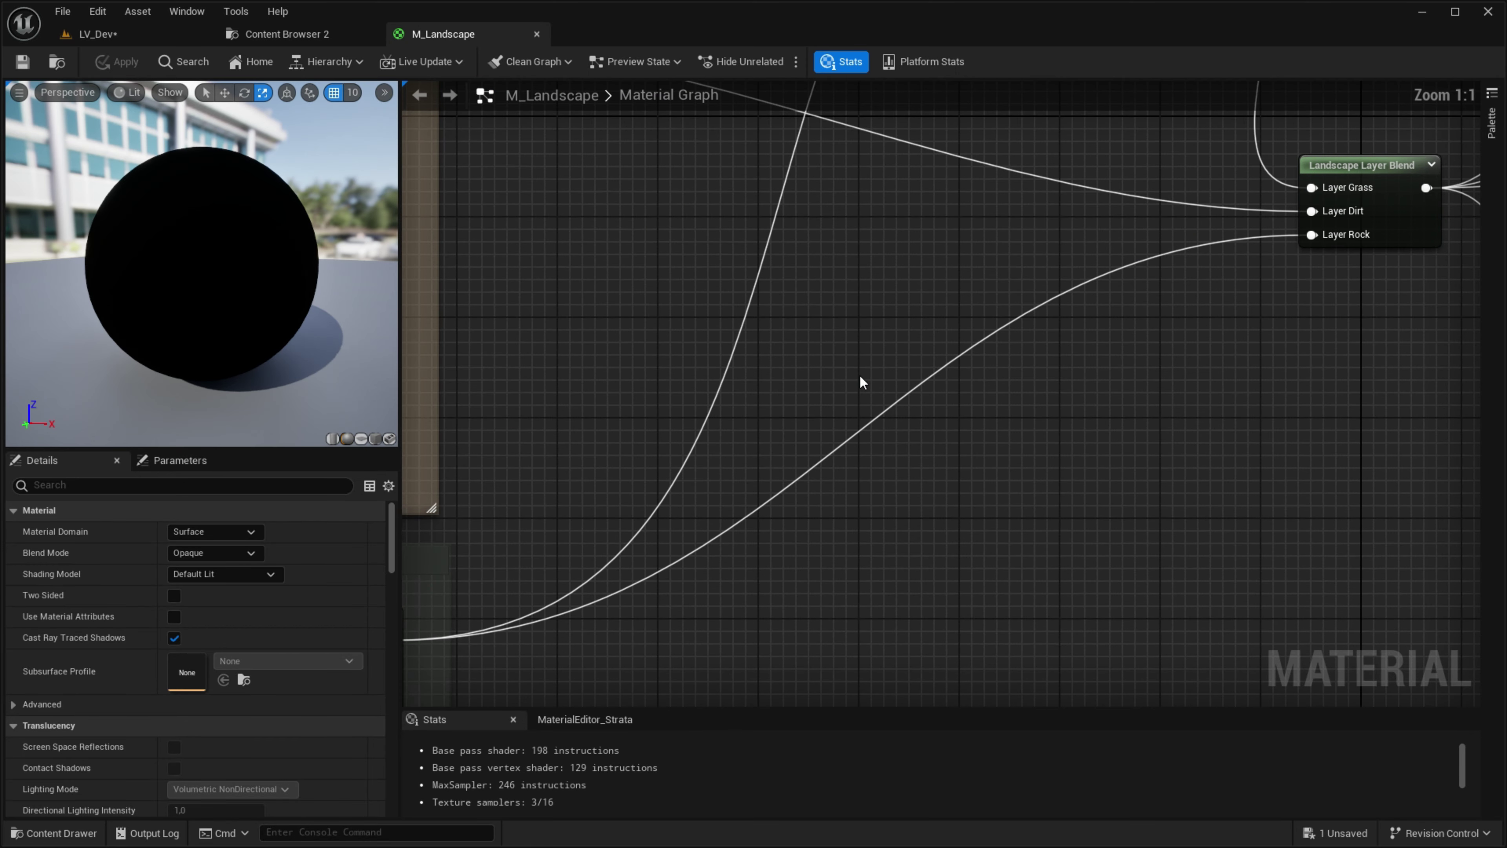
right_click(813, 378)
text(w)
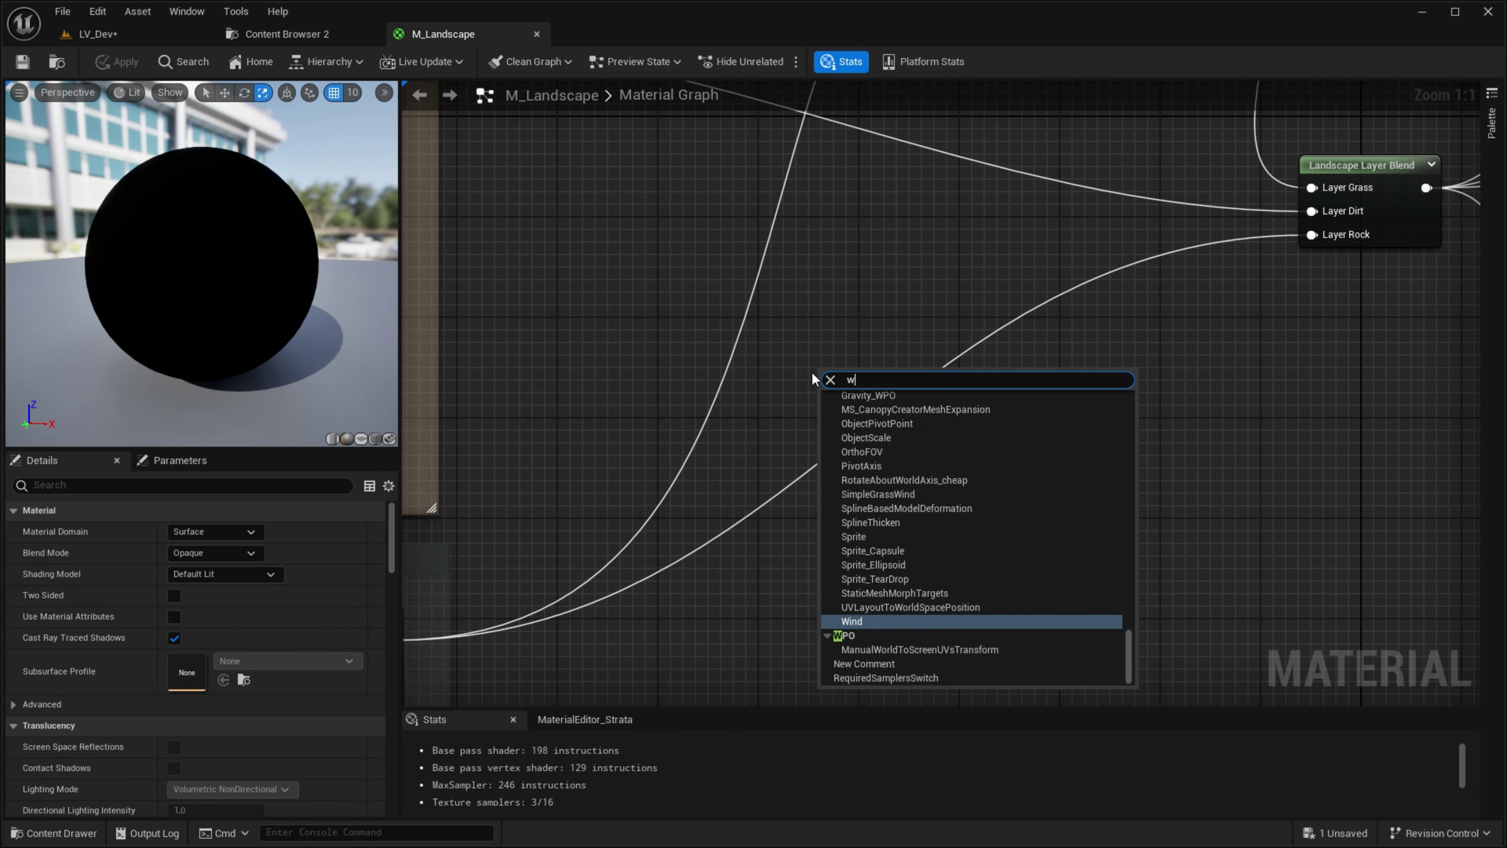
text(orld align)
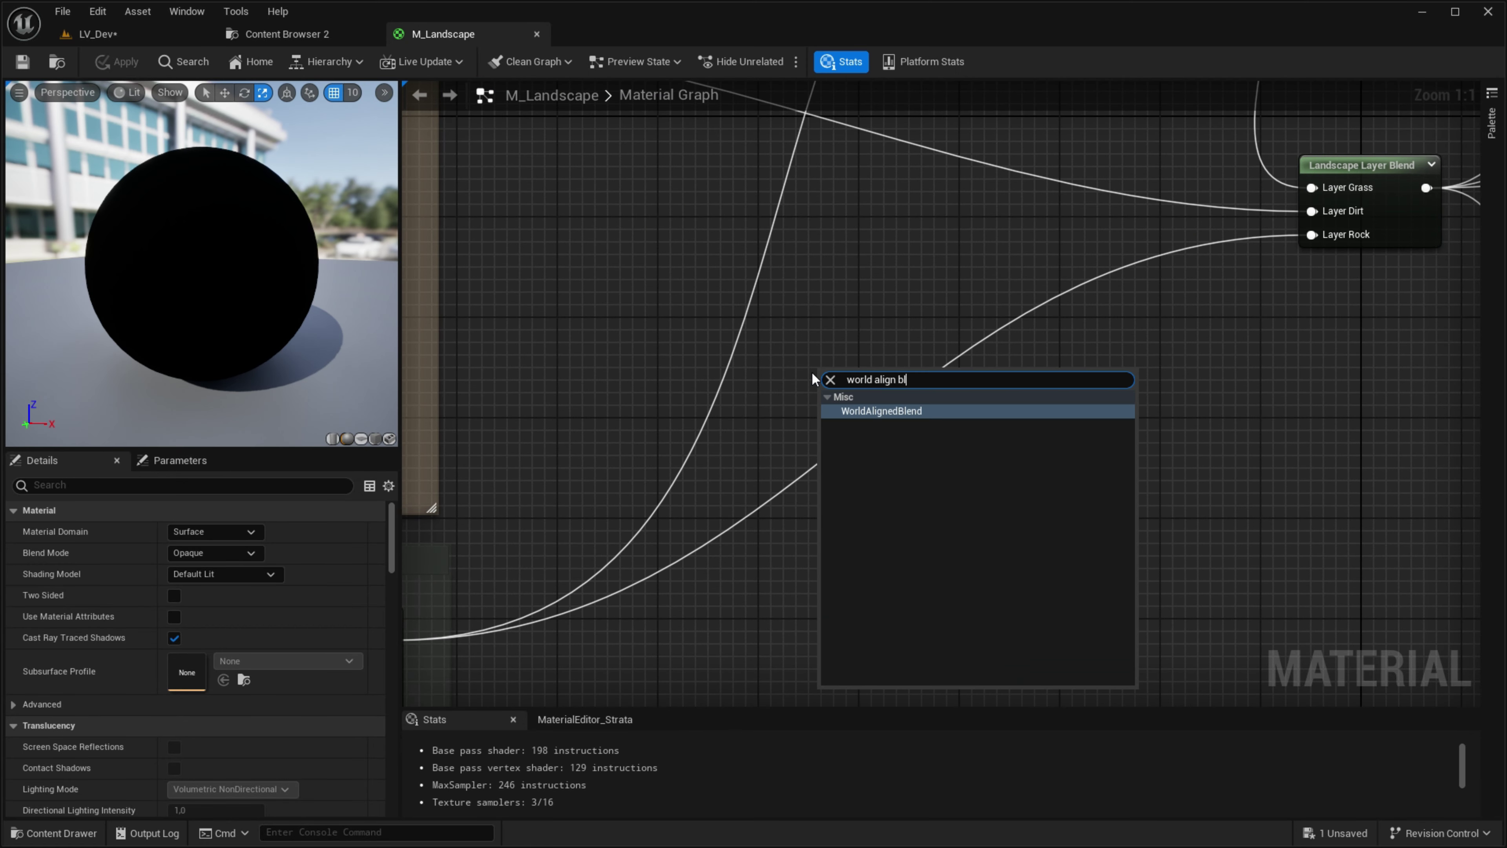
key(Return)
scroll(812, 372, down, 2)
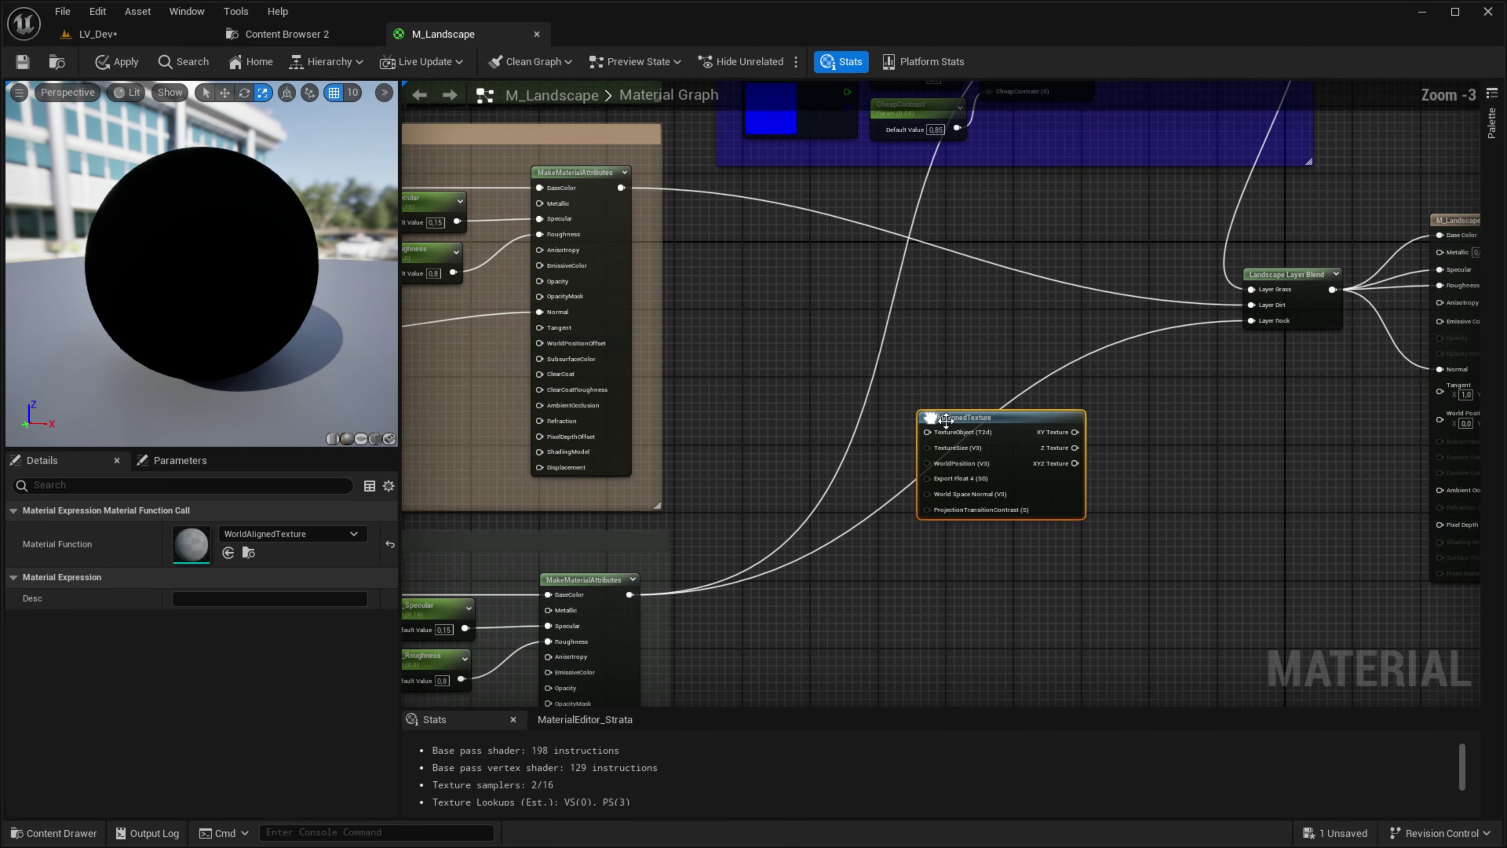
drag(1009, 417, 827, 343)
scroll(774, 299, up, 1)
scroll(778, 304, up, 1)
Step: Delete the WorldAlignedTexture node, close the M_Landscape editor, and return to LV_Dev
drag(702, 291, 874, 299)
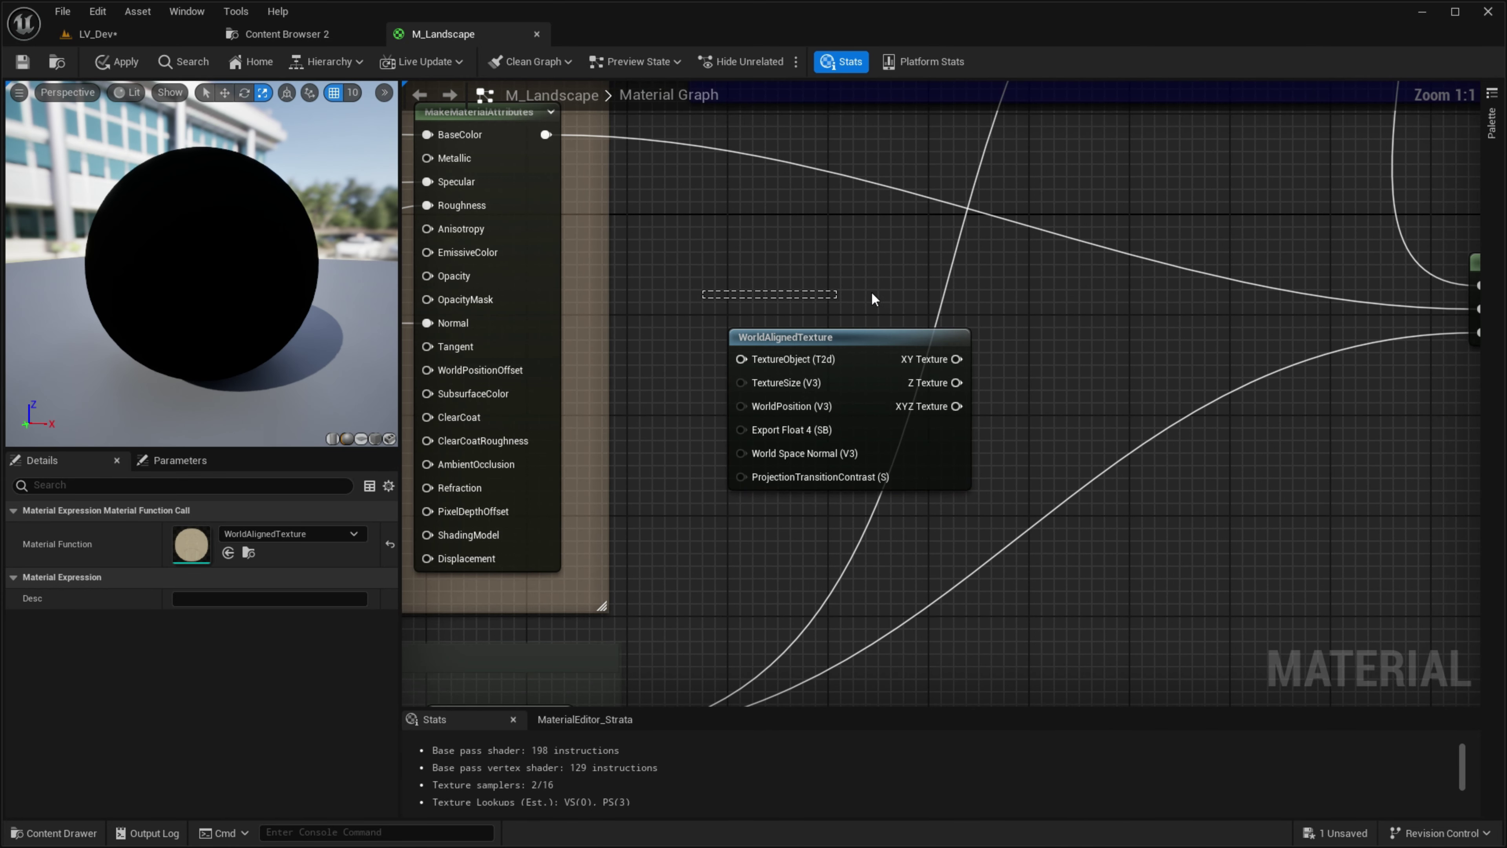
scroll(1007, 561, down, 2)
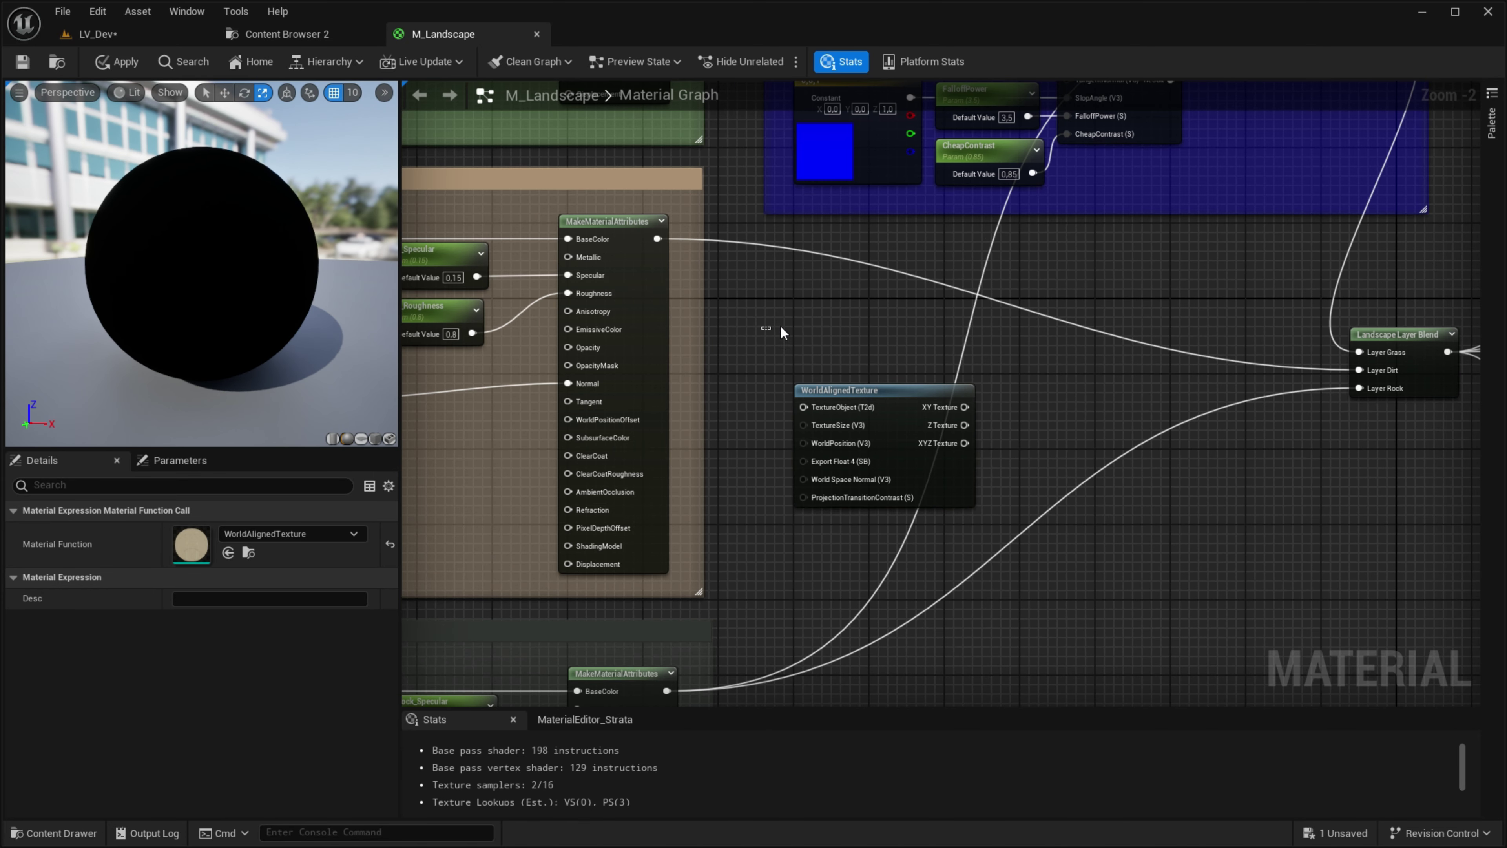
drag(1007, 561, 1058, 543)
scroll(1056, 461, down, 4)
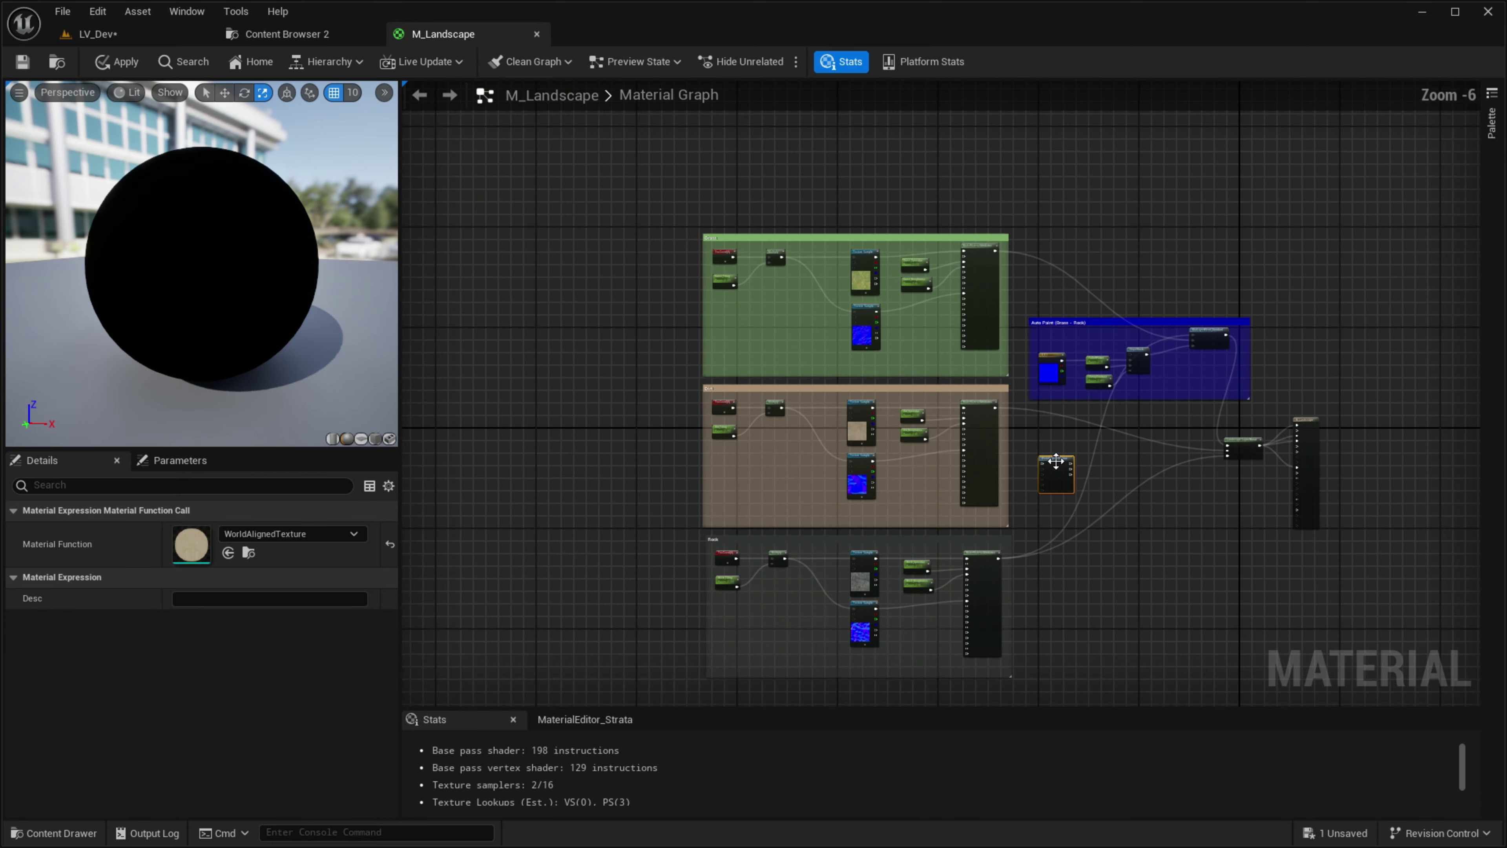
drag(440, 303, 1396, 356)
scroll(1164, 595, up, 2)
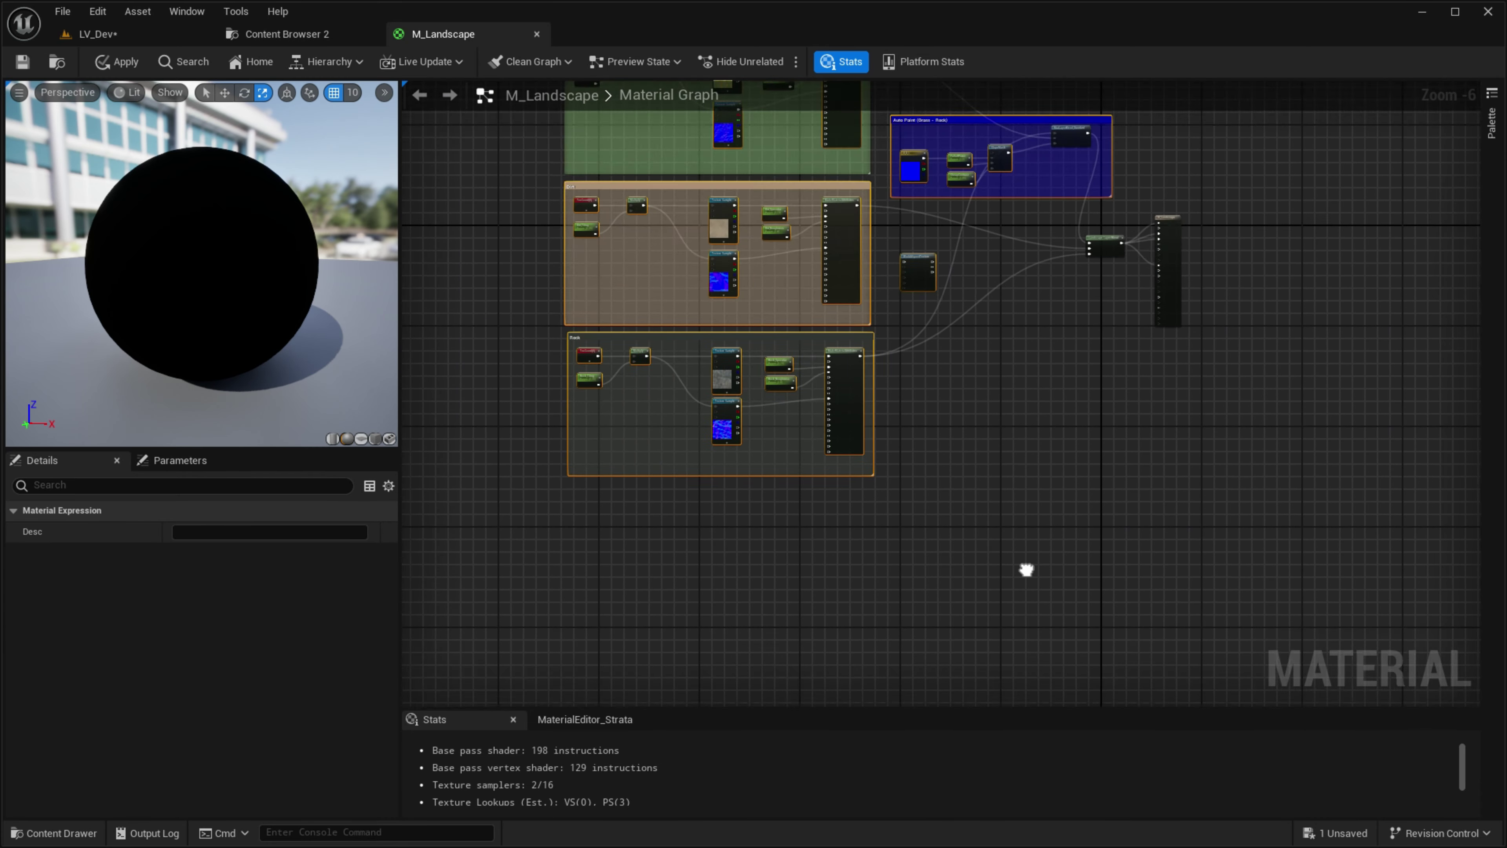
scroll(912, 326, up, 5)
scroll(912, 326, down, 2)
click(860, 410)
key(Delete)
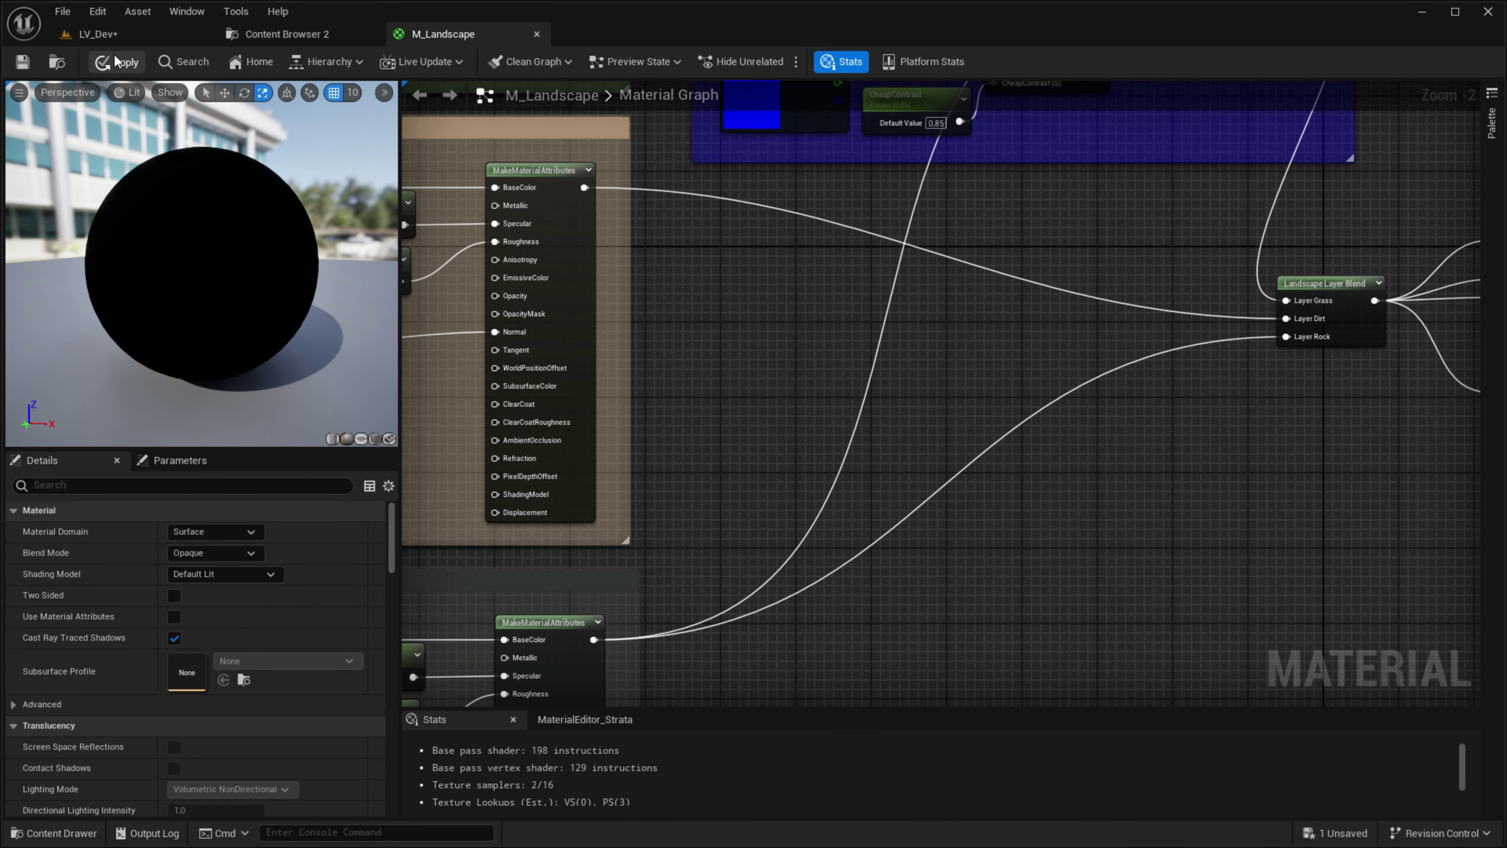
click(536, 34)
click(95, 33)
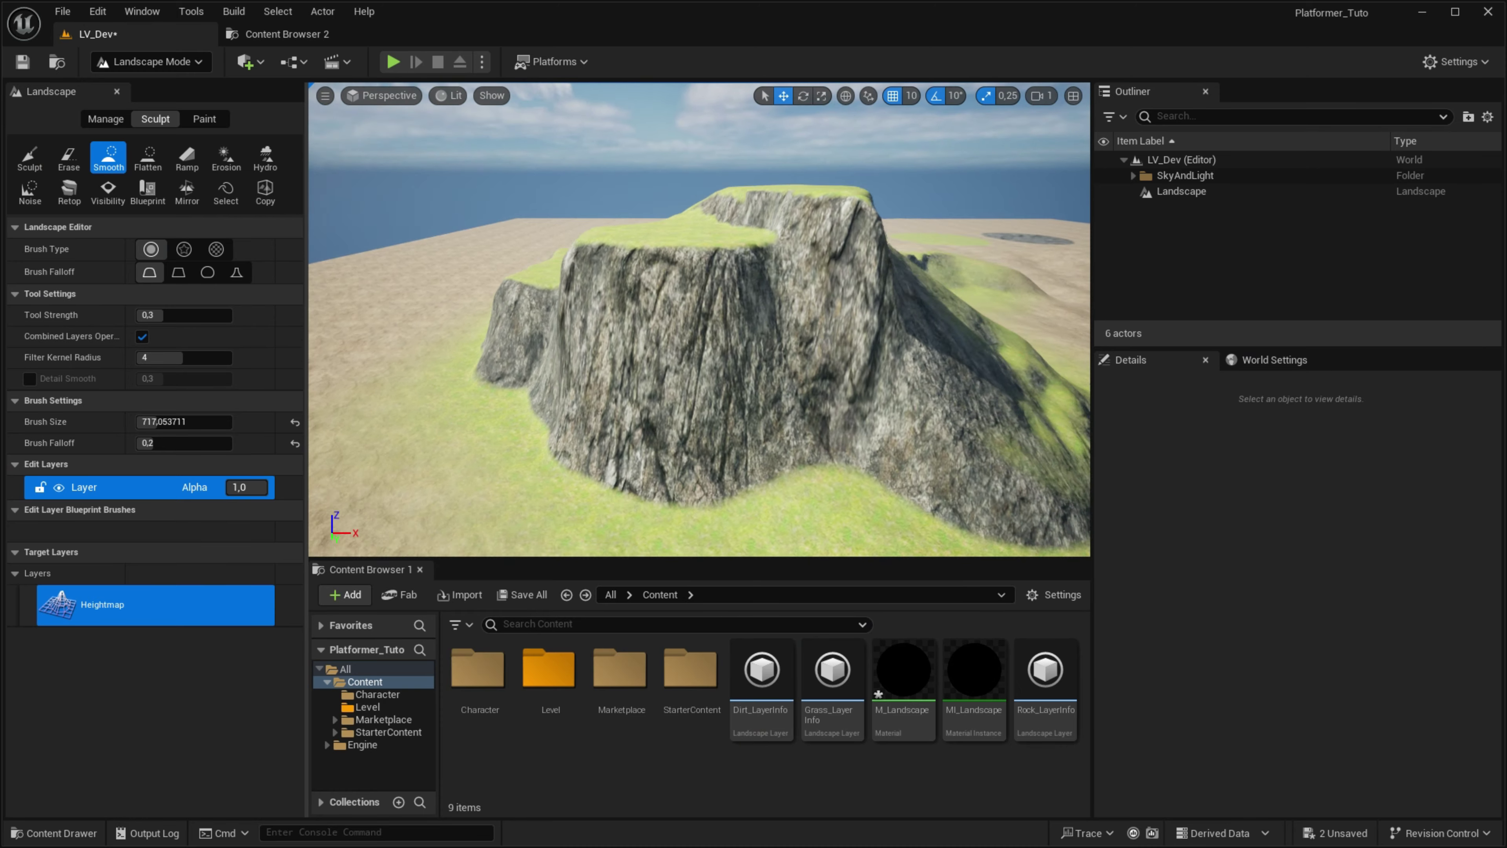